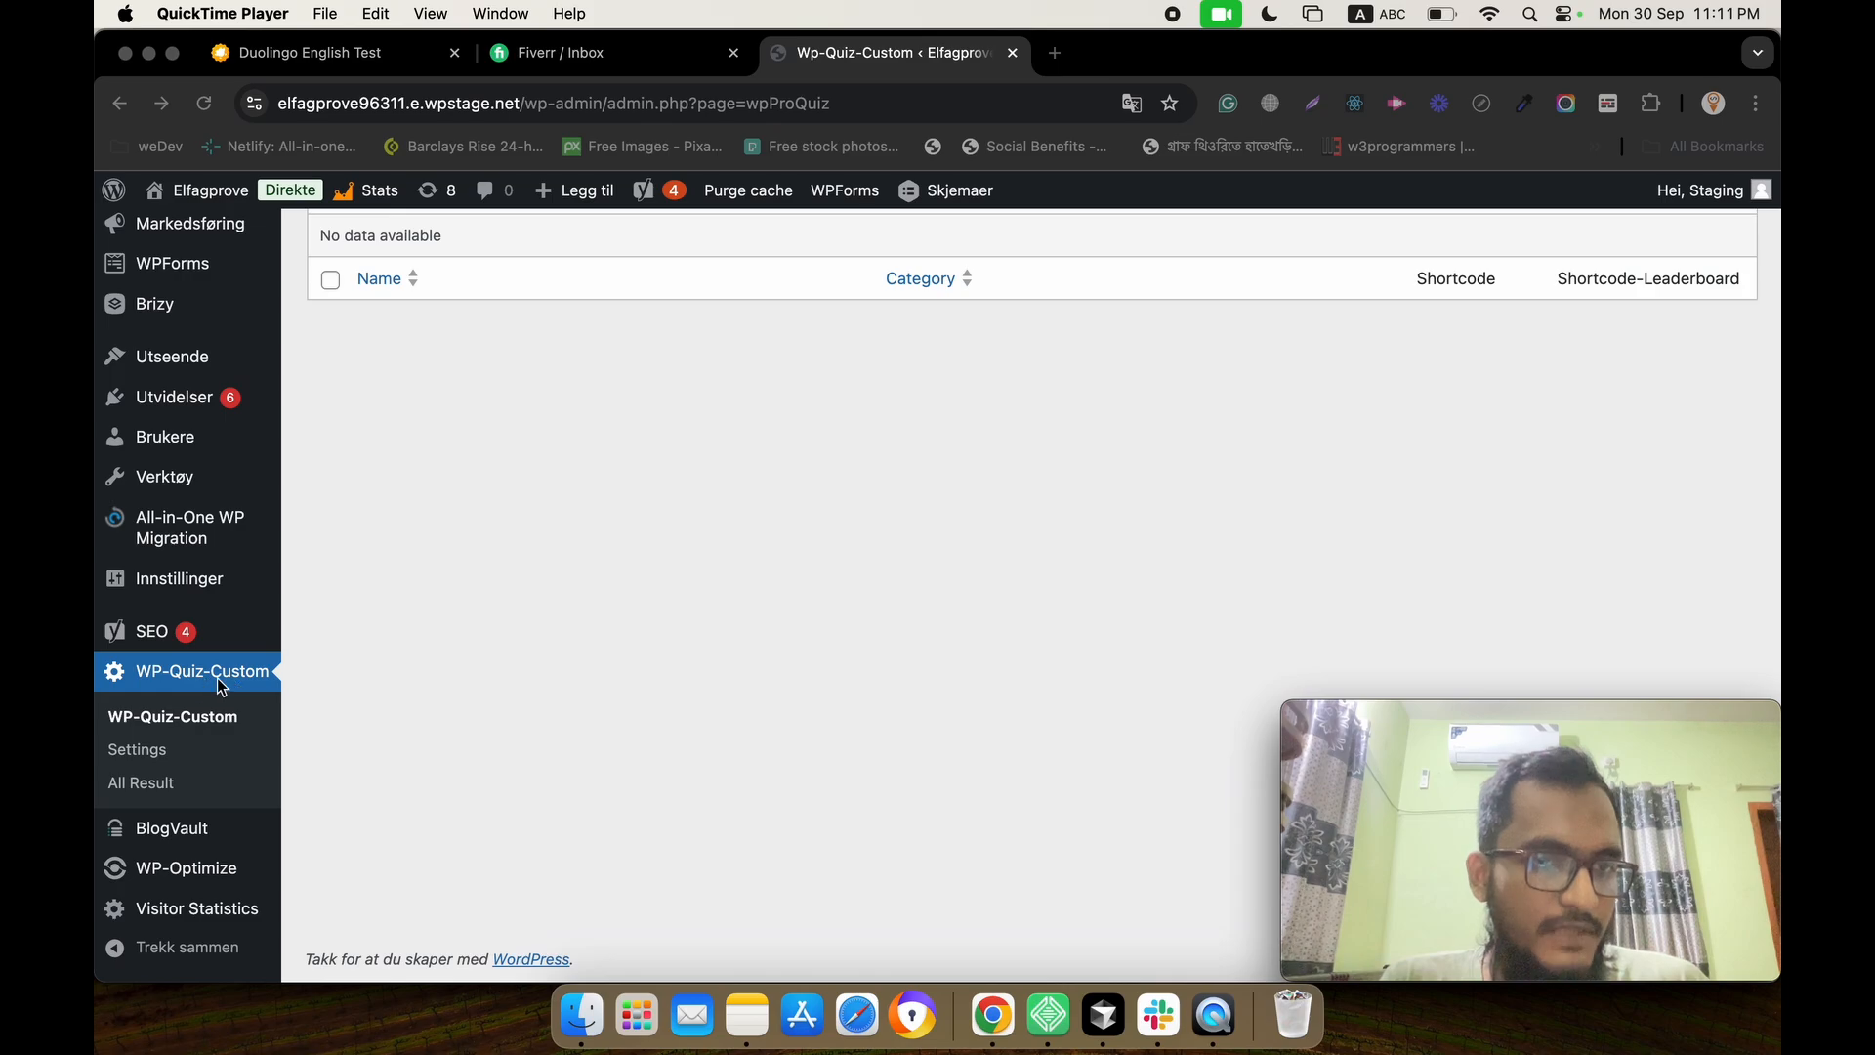
# Open the WP-Quiz-Custom settings and look through the global settings, including the leaderboard and statistic time formats.
pyautogui.click(164, 755)
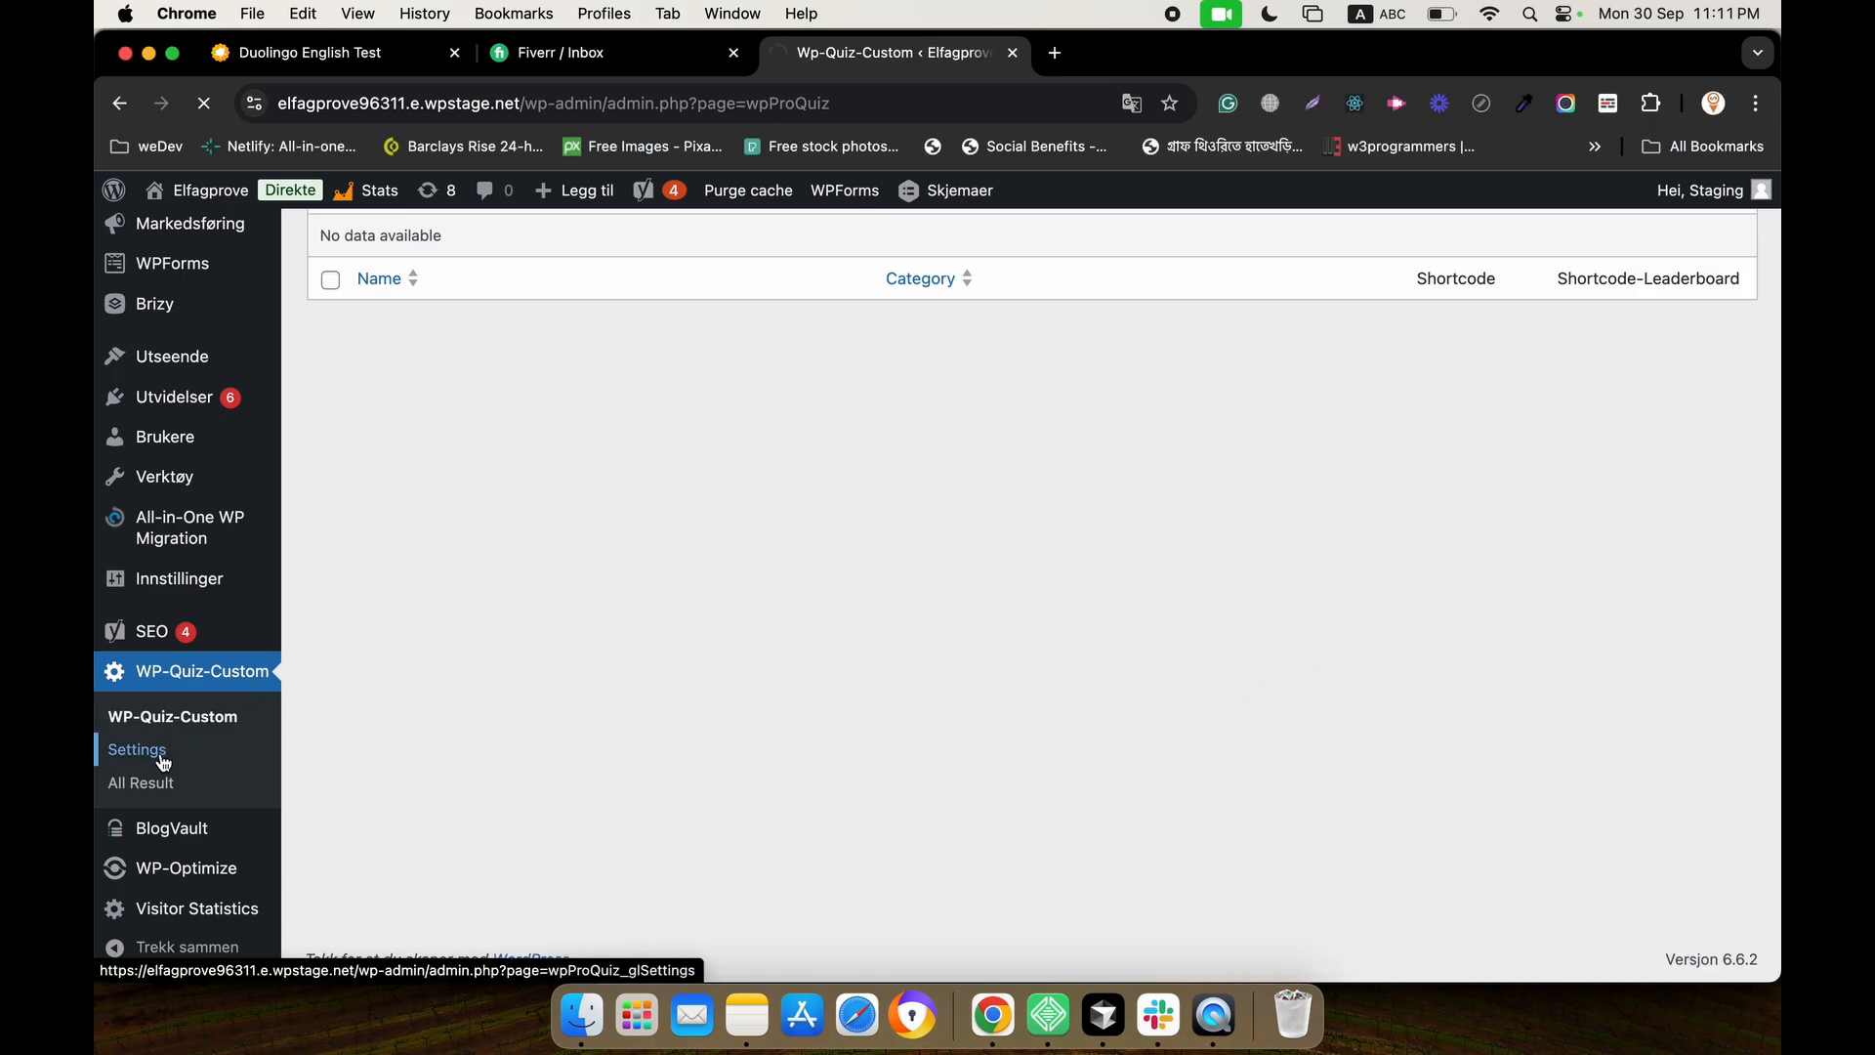
pyautogui.scroll(-5, 598, 601)
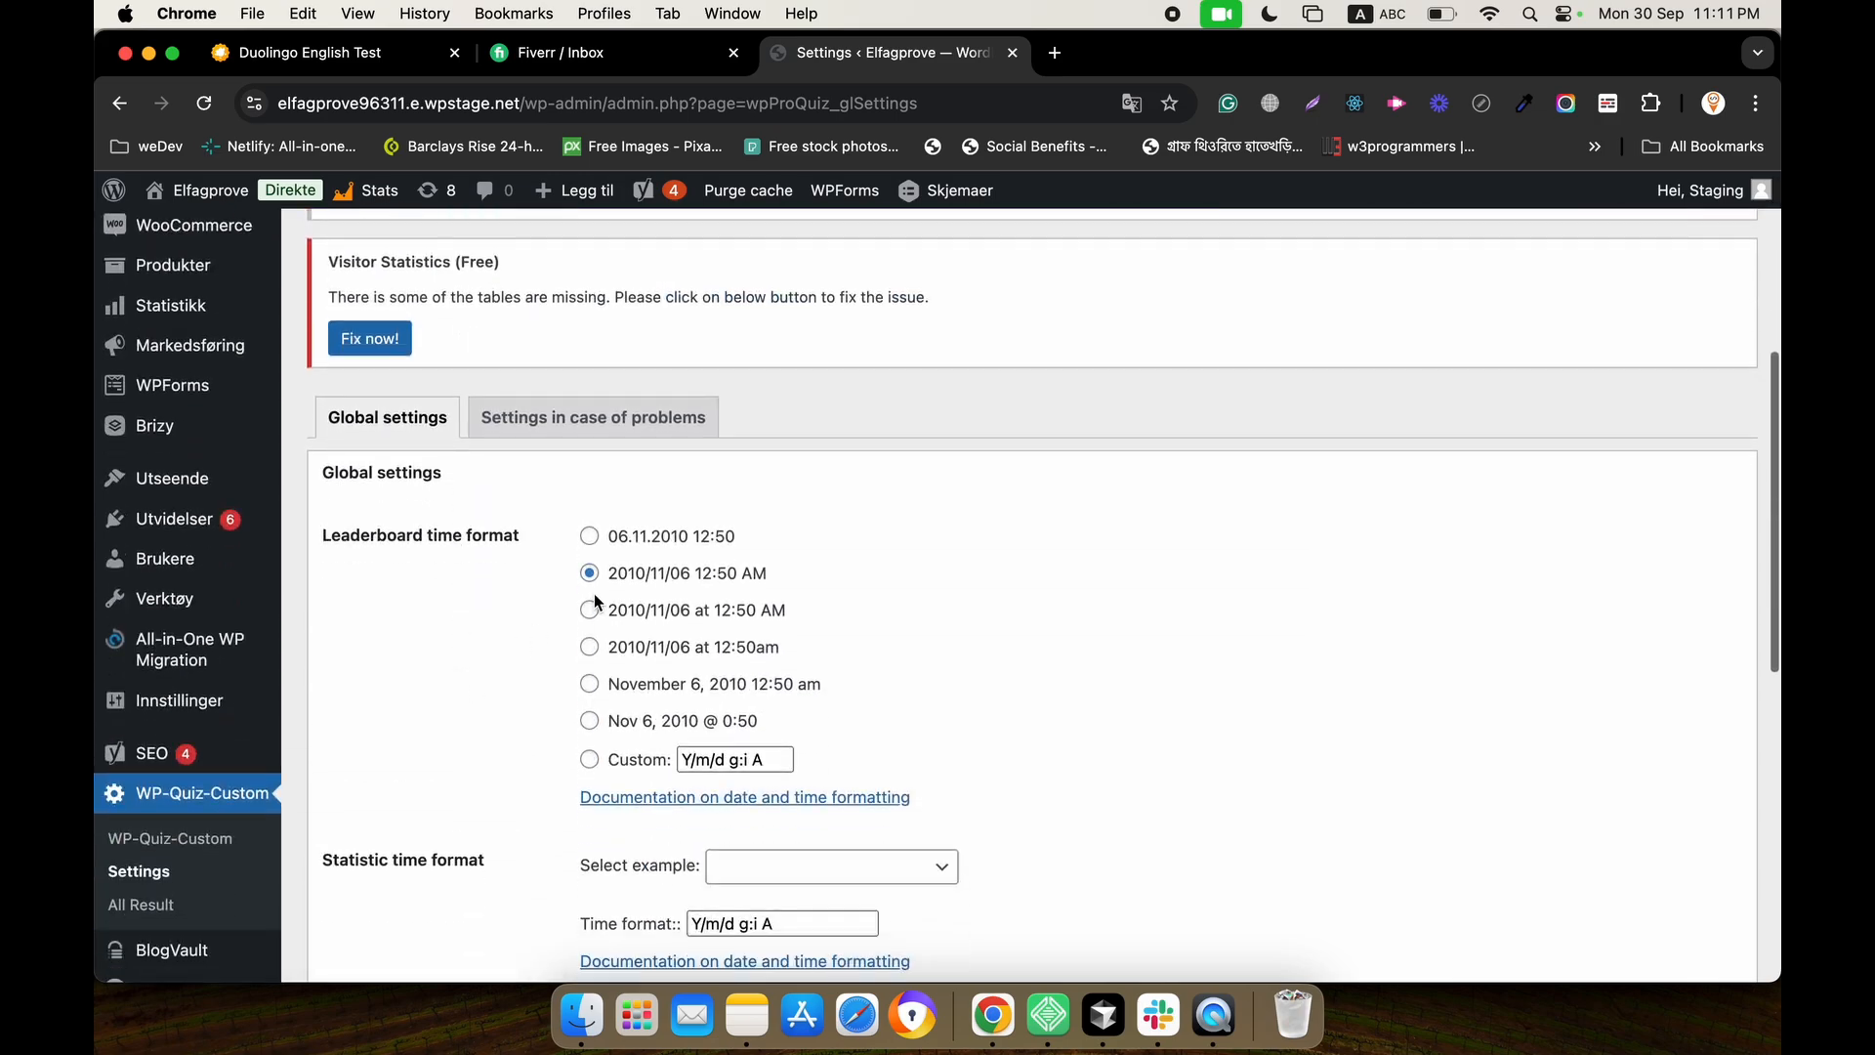
pyautogui.scroll(-7, 537, 617)
pyautogui.scroll(2, 528, 707)
pyautogui.scroll(15, 528, 700)
pyautogui.scroll(-8, 541, 557)
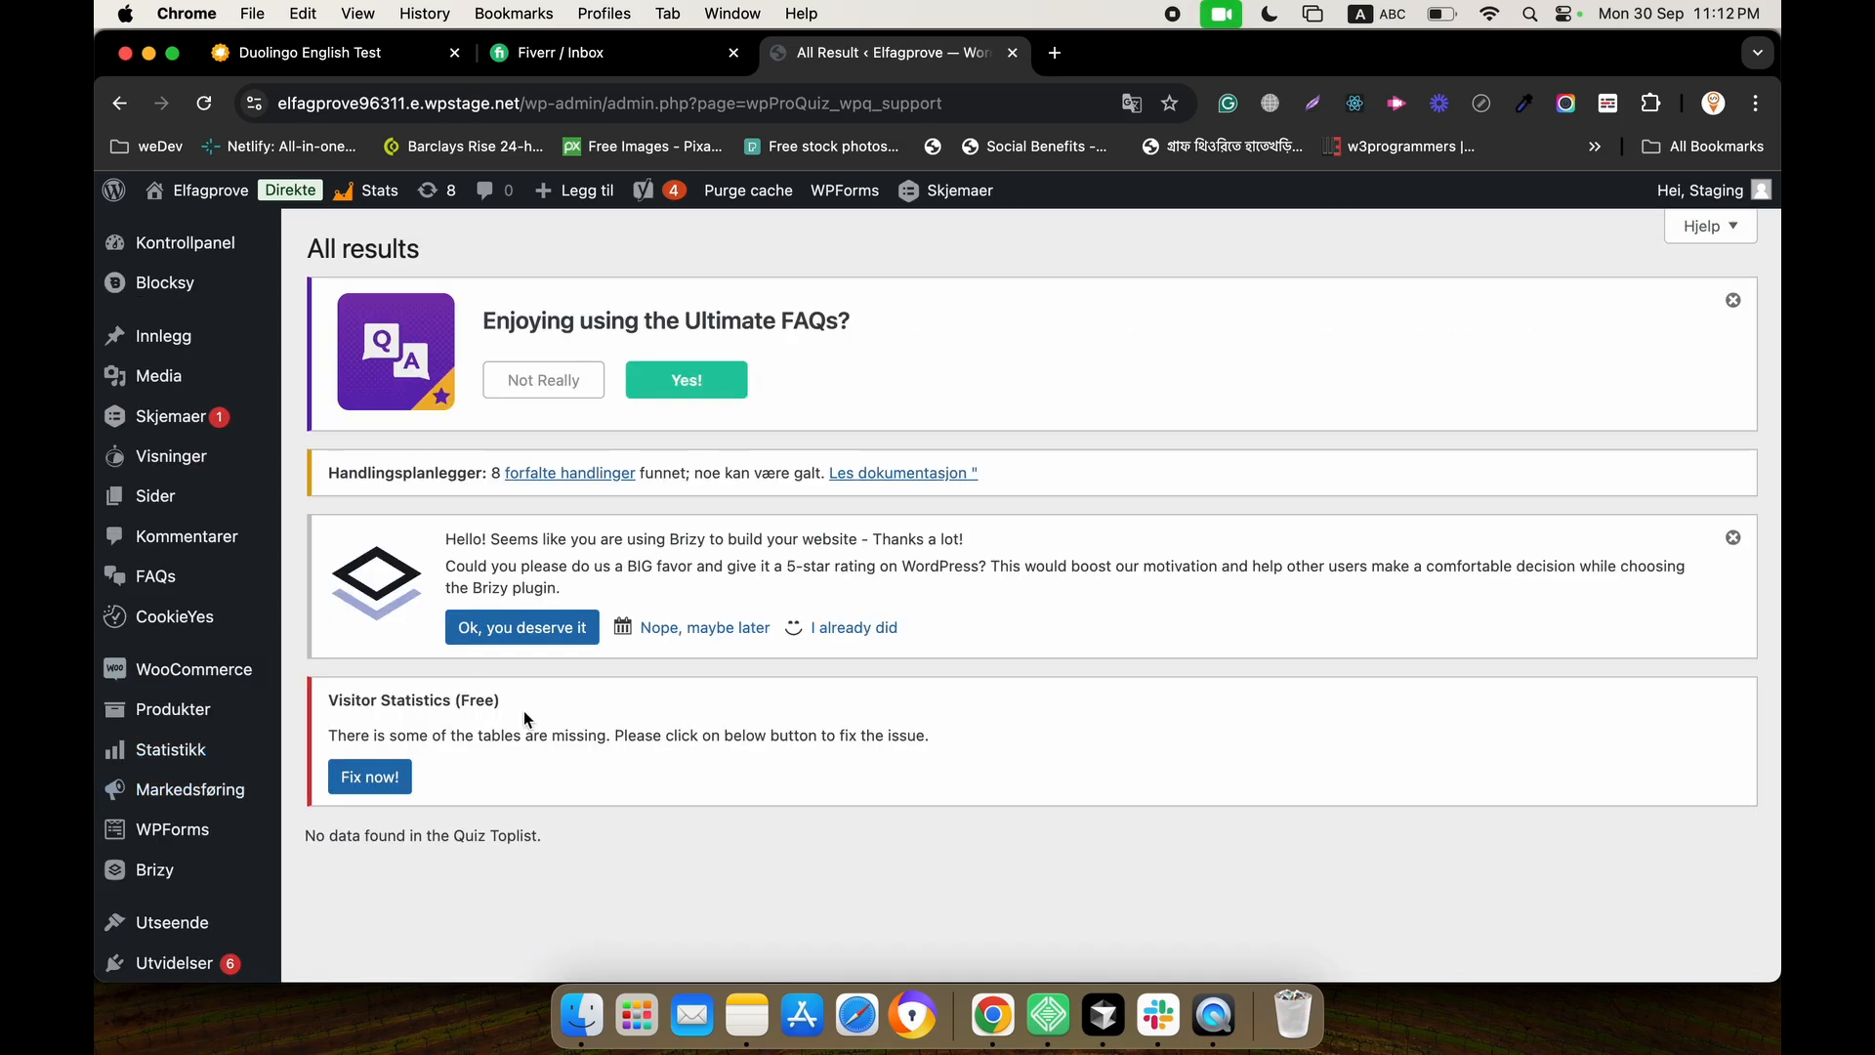
# Look through the quiz plugin's All Result page.
pyautogui.scroll(-3, 536, 589)
pyautogui.scroll(-2, 626, 626)
pyautogui.scroll(1, 753, 490)
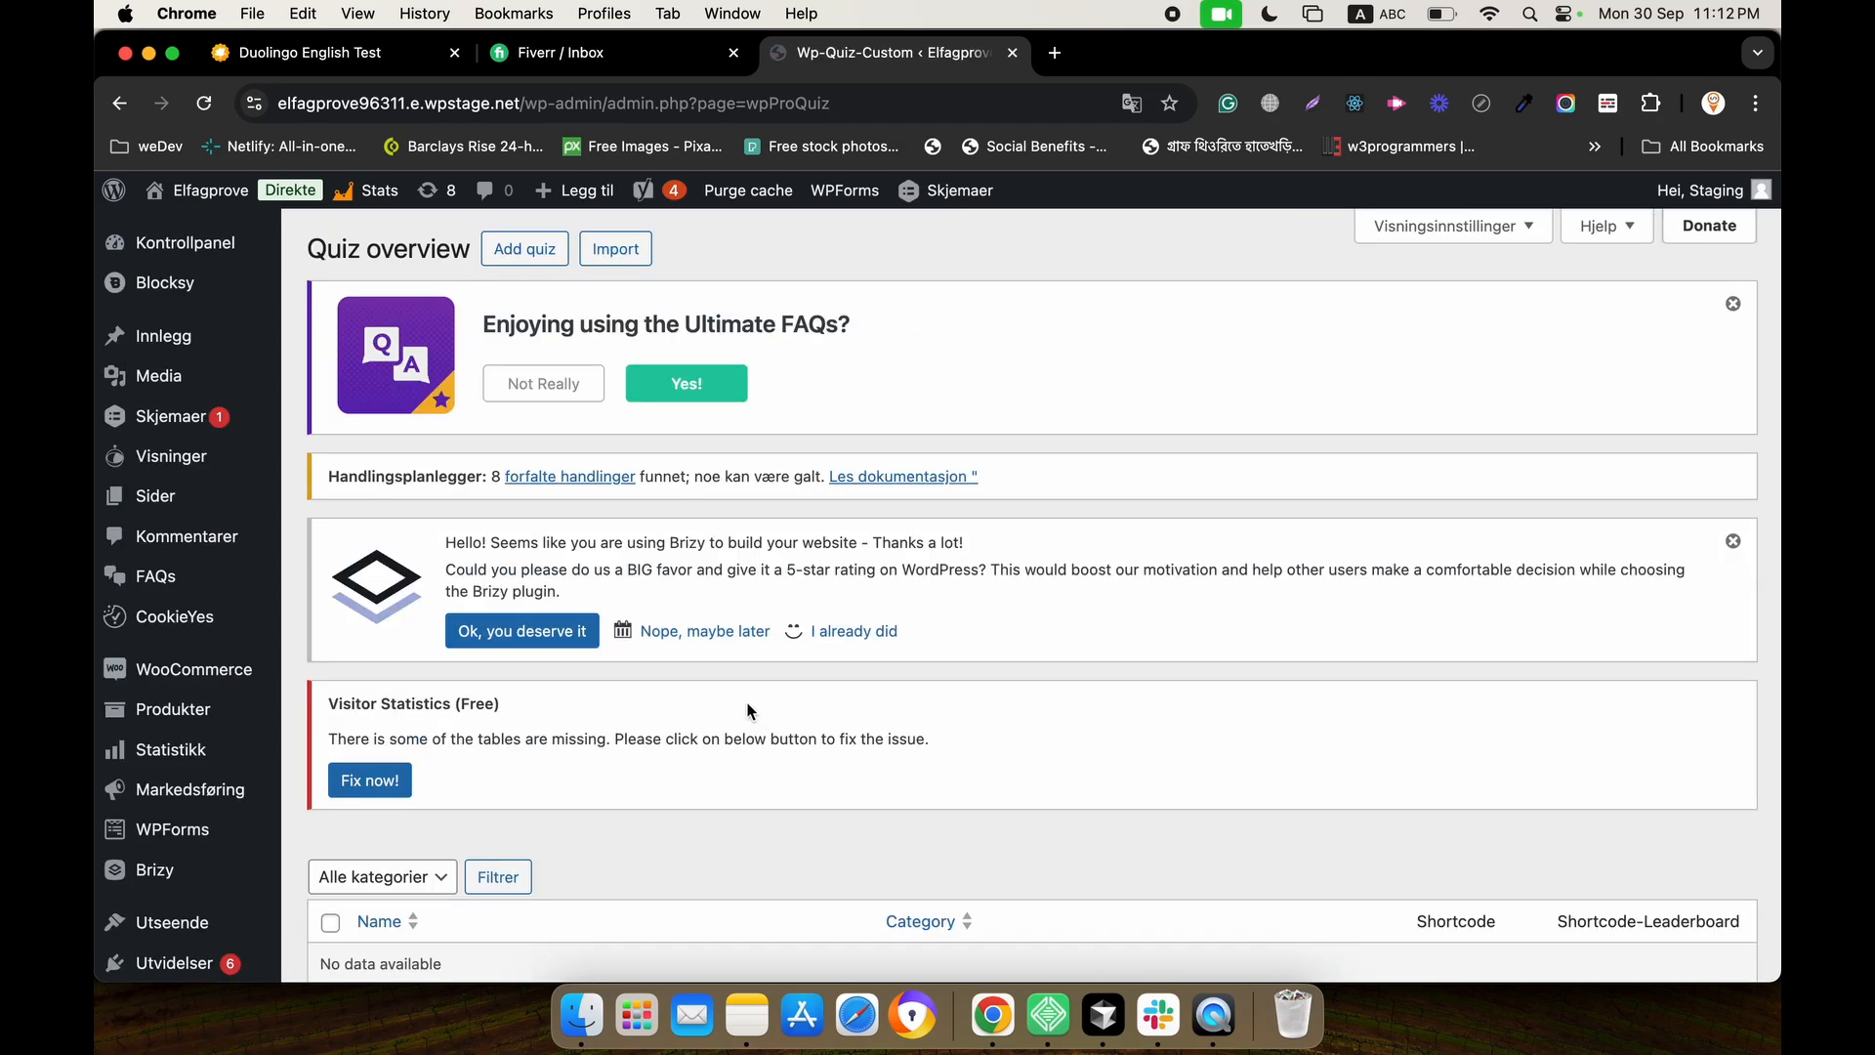
# Start a new quiz and title it "Basic".
pyautogui.click(538, 260)
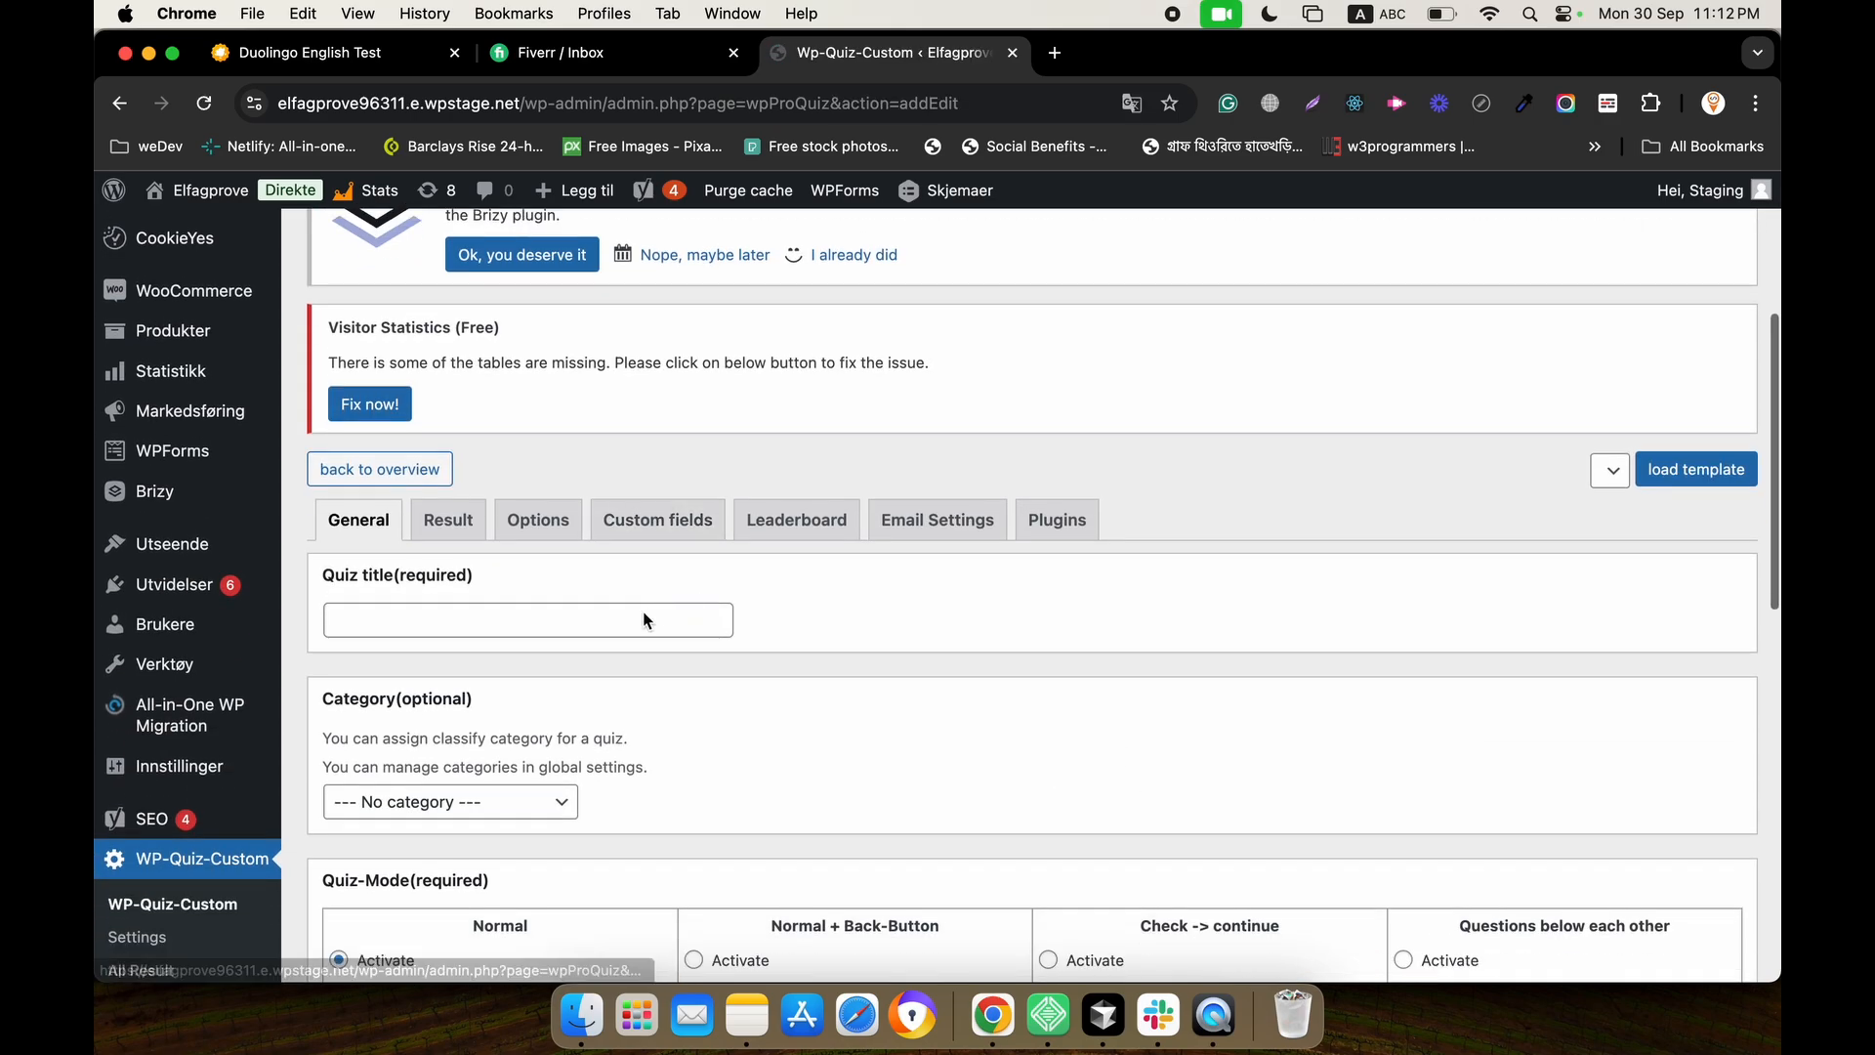
pyautogui.click(644, 611)
pyautogui.write('Bas')
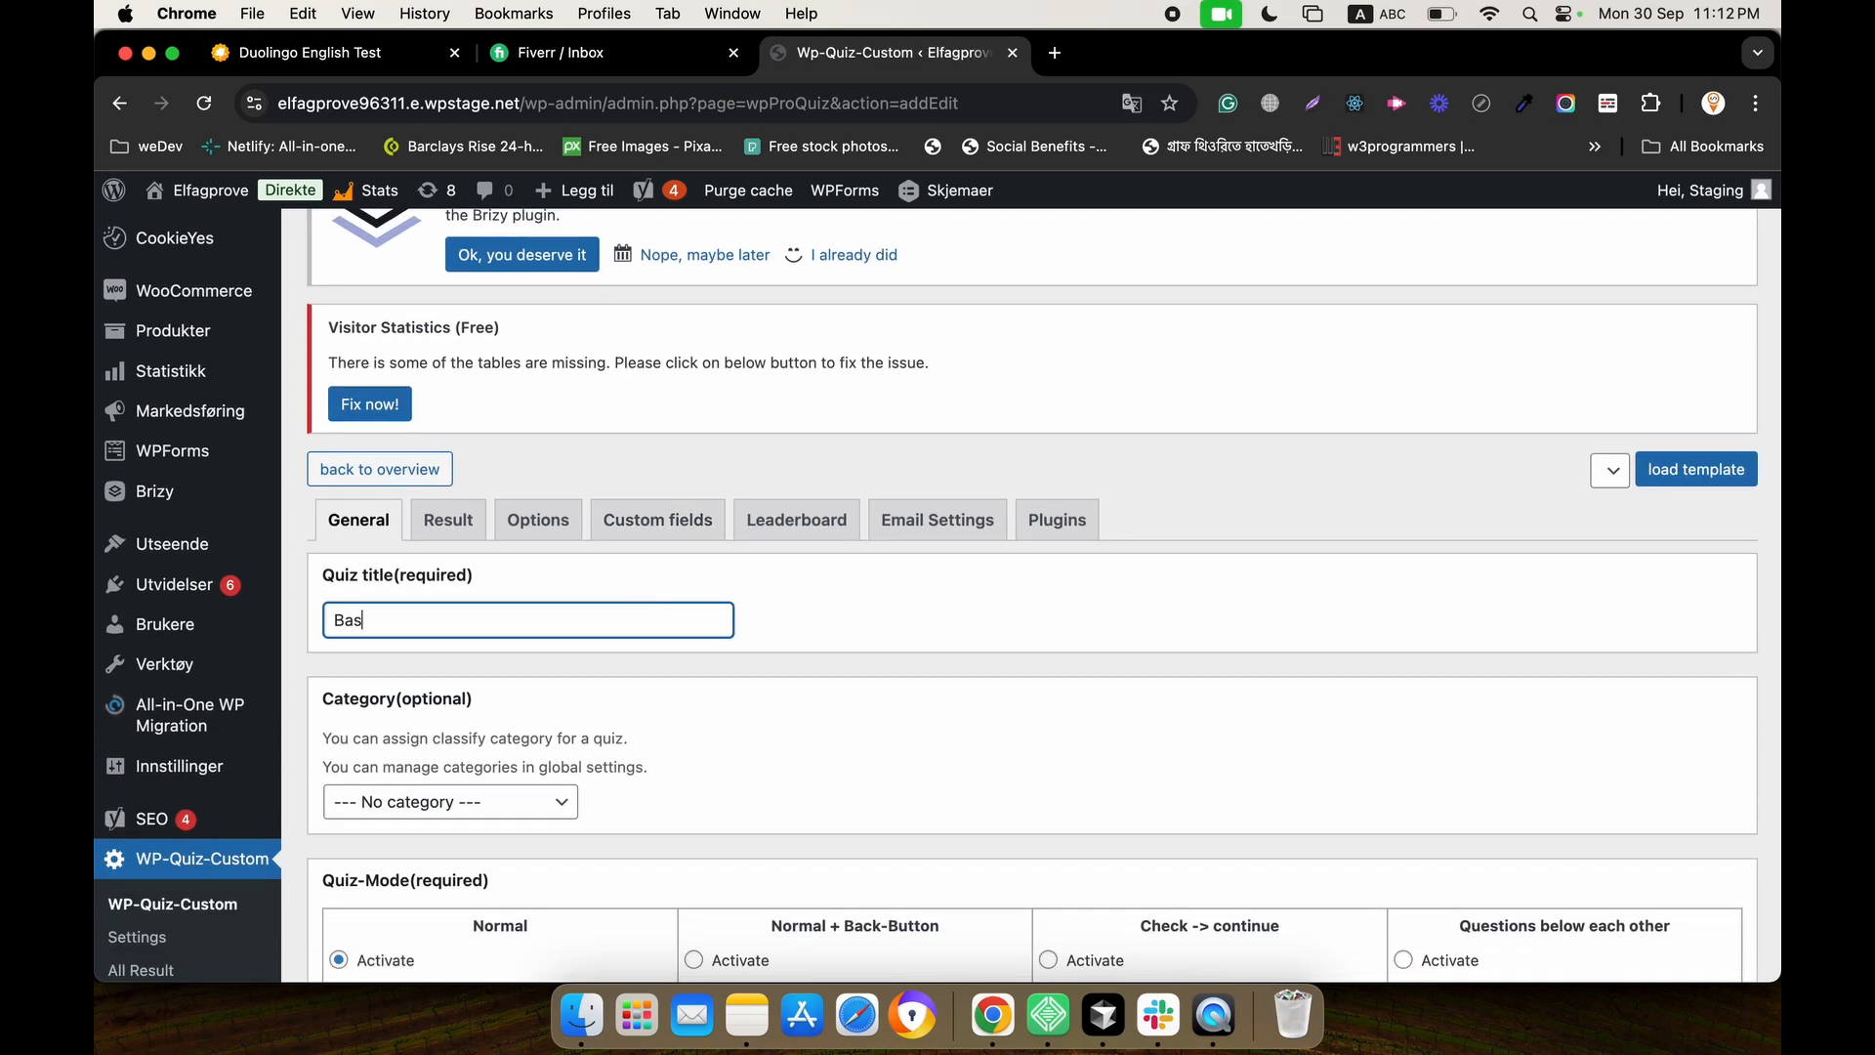
# Compare the demo previews of the Normal, Normal + Back-Button and Check -> continue quiz modes.
pyautogui.scroll(-5, 796, 689)
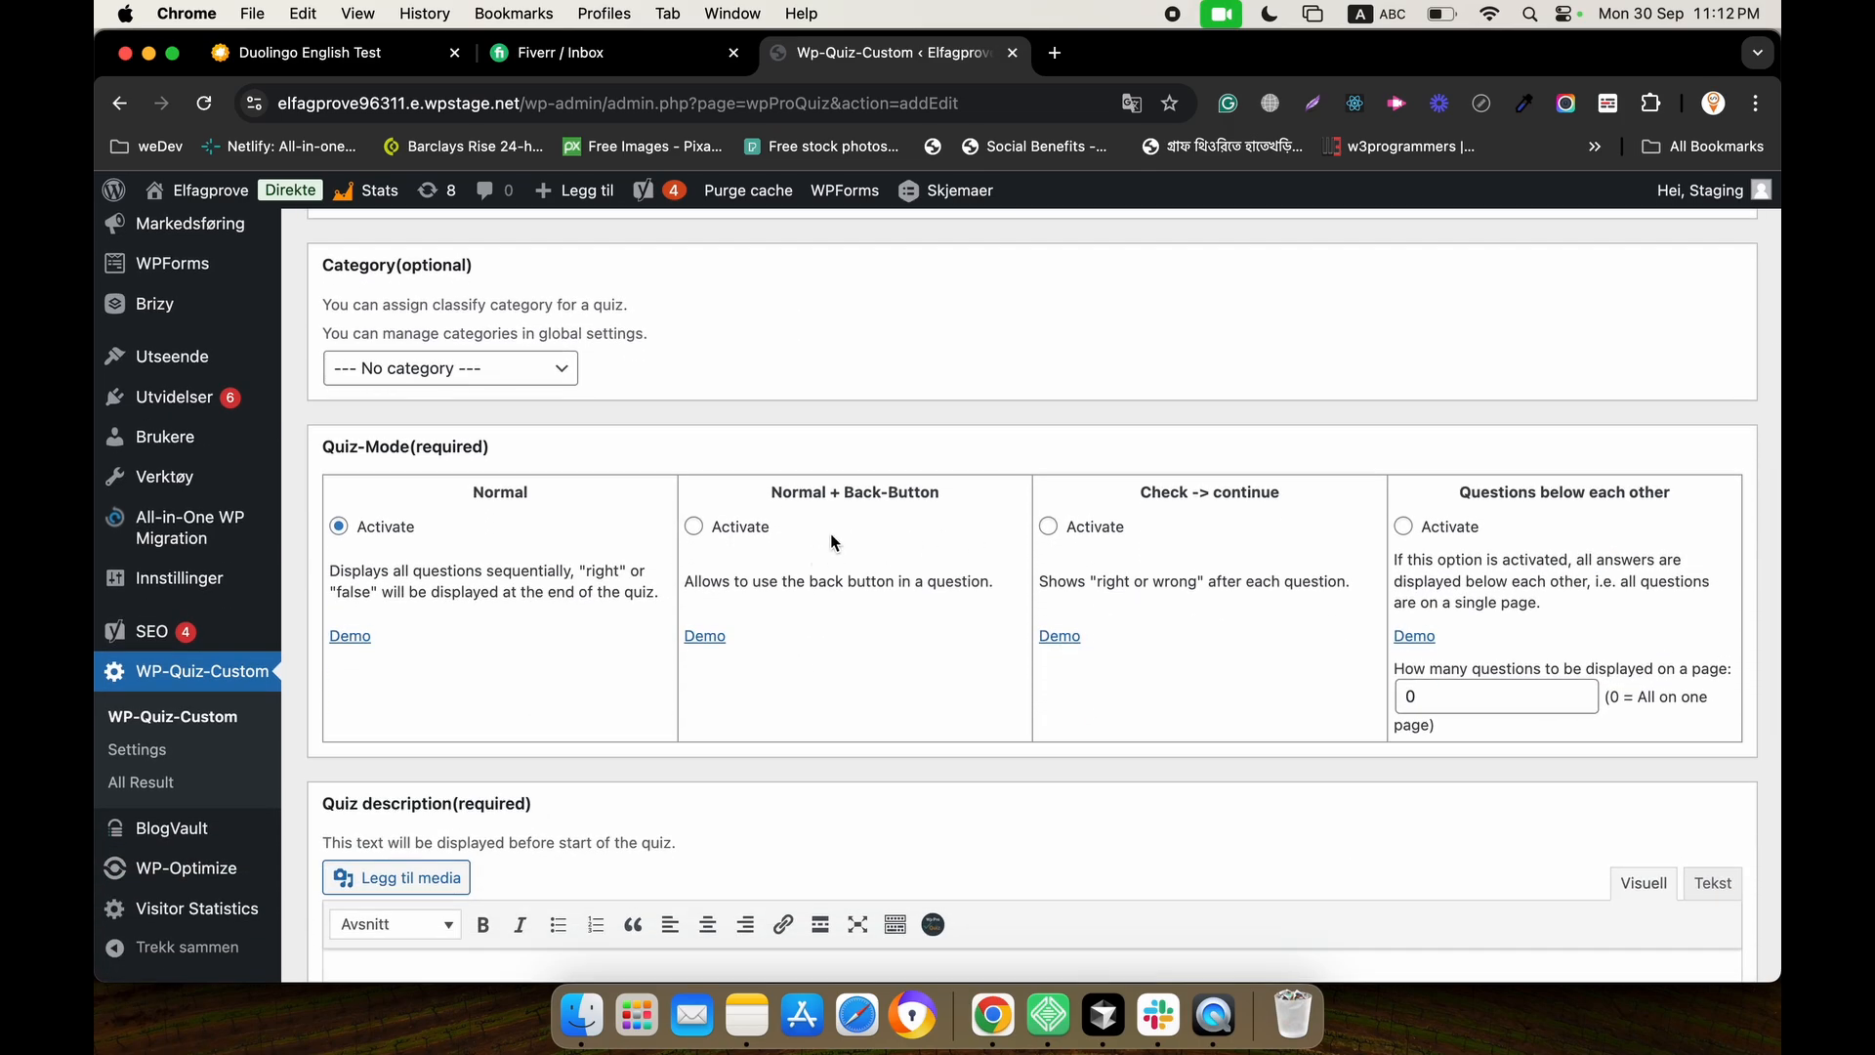
pyautogui.scroll(-1, 836, 533)
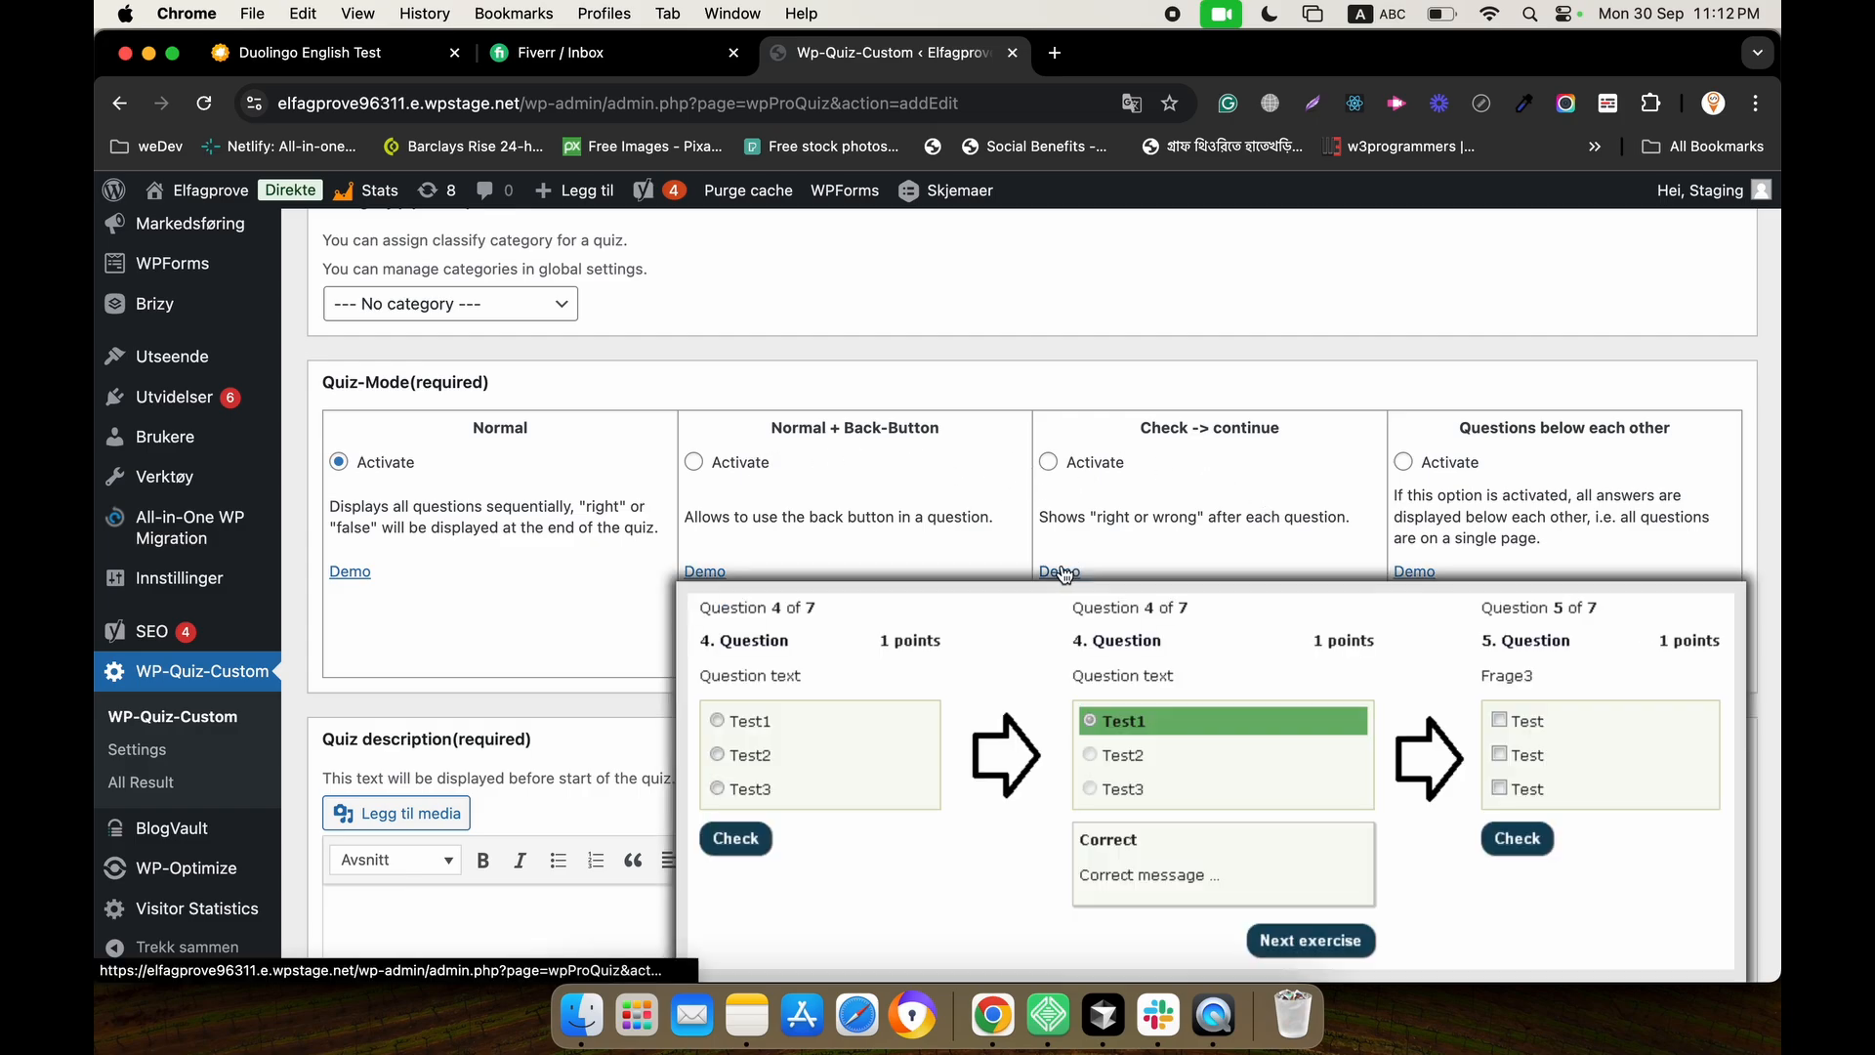
pyautogui.scroll(-2, 1061, 571)
pyautogui.moveTo(707, 426)
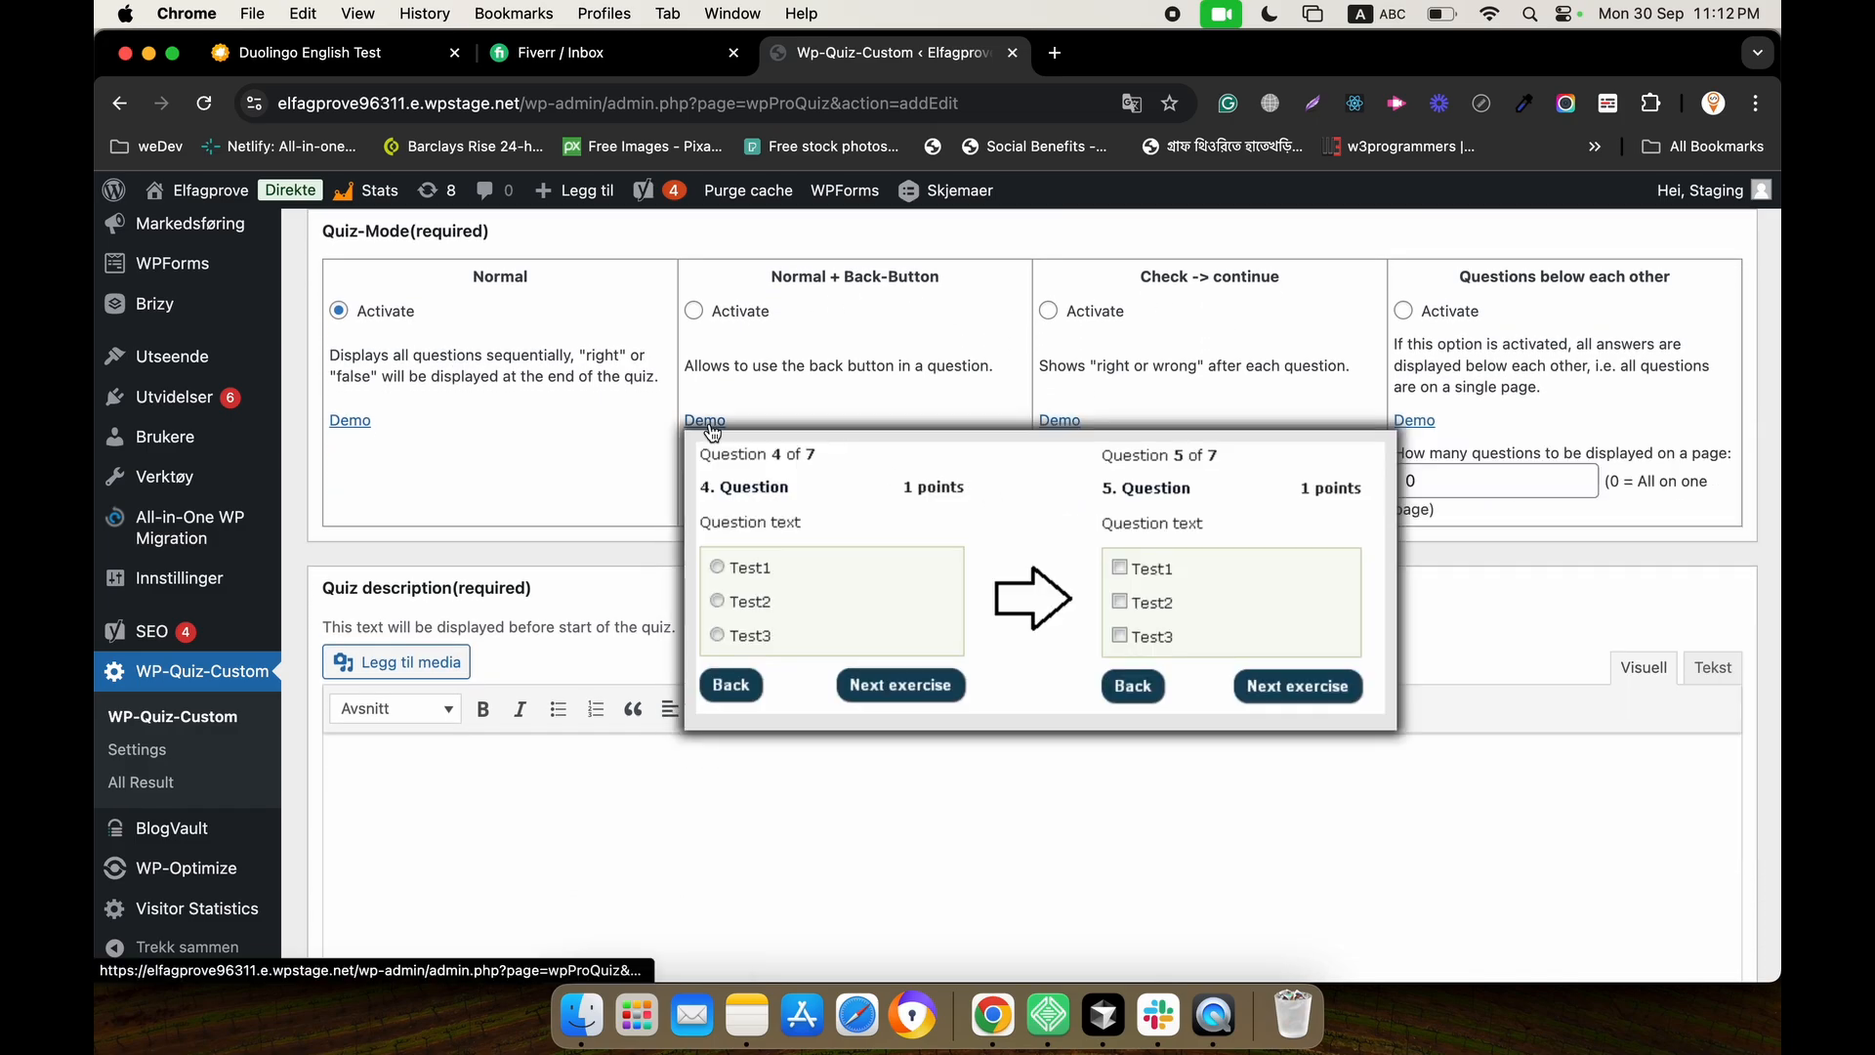
pyautogui.moveTo(363, 426)
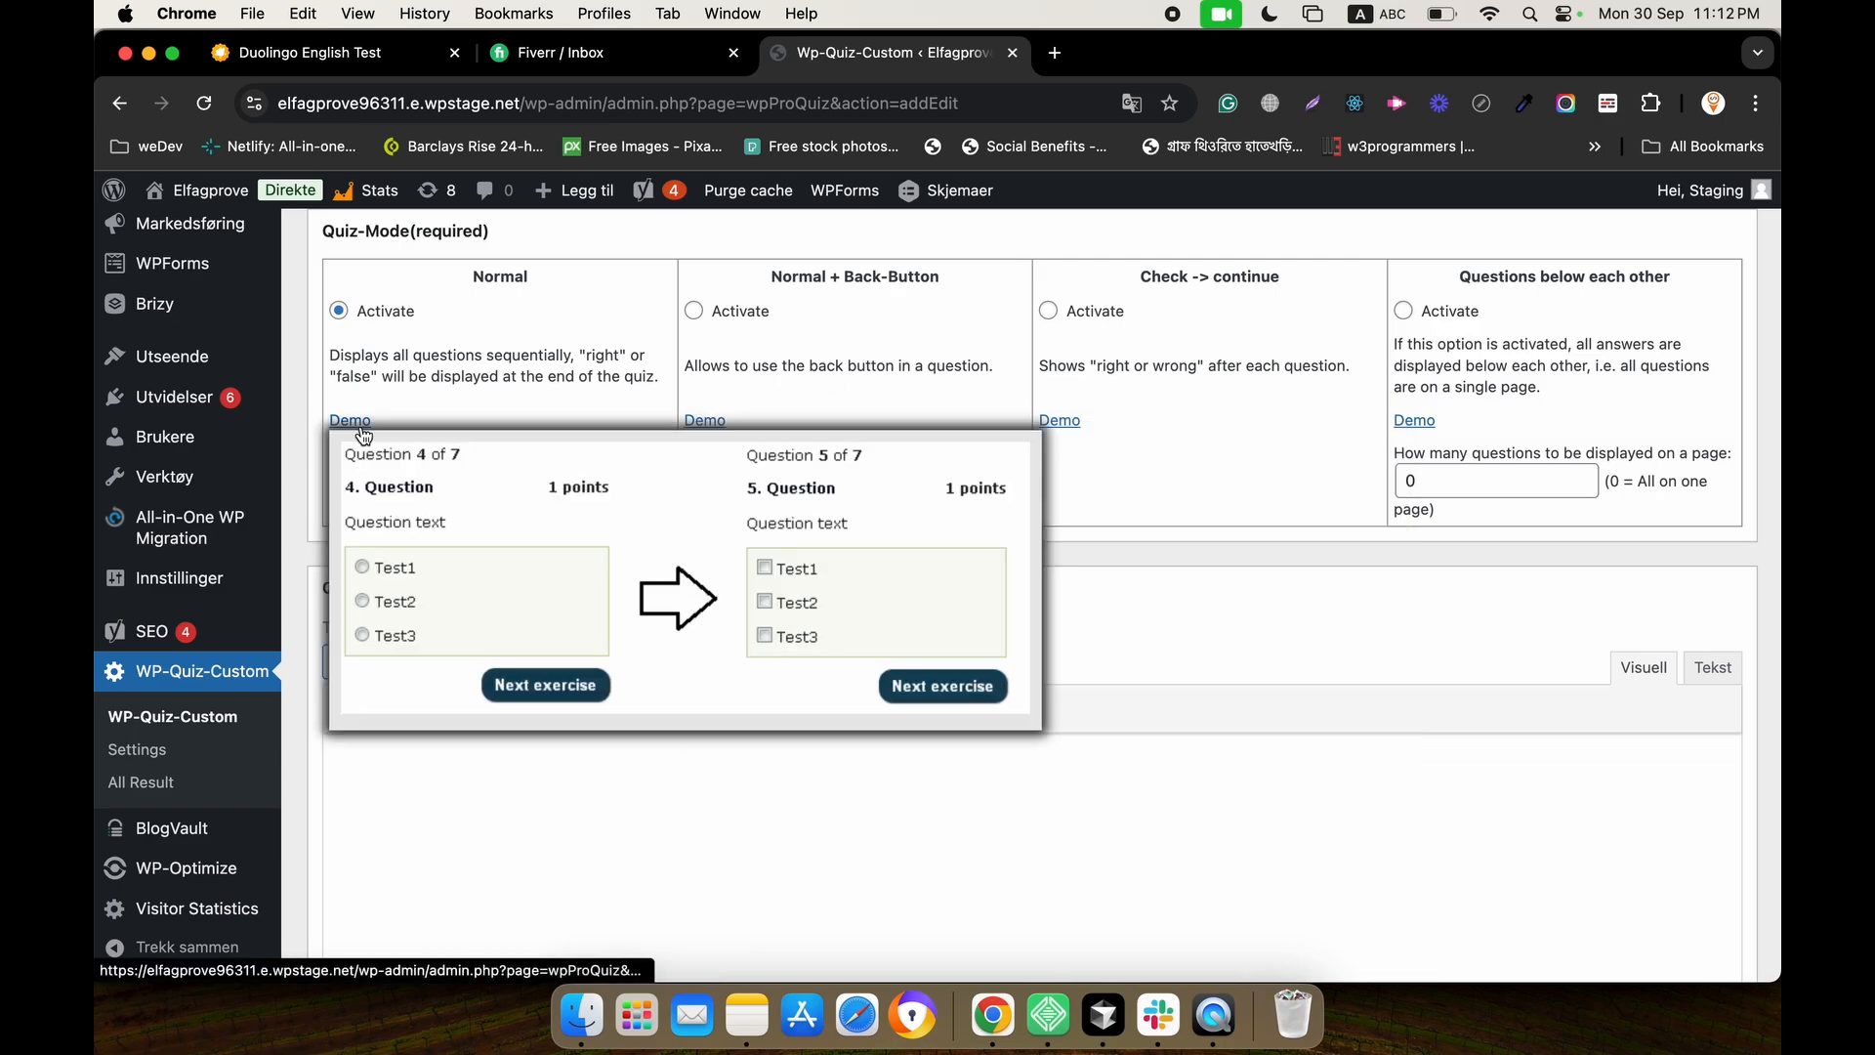
pyautogui.scroll(1, 789, 353)
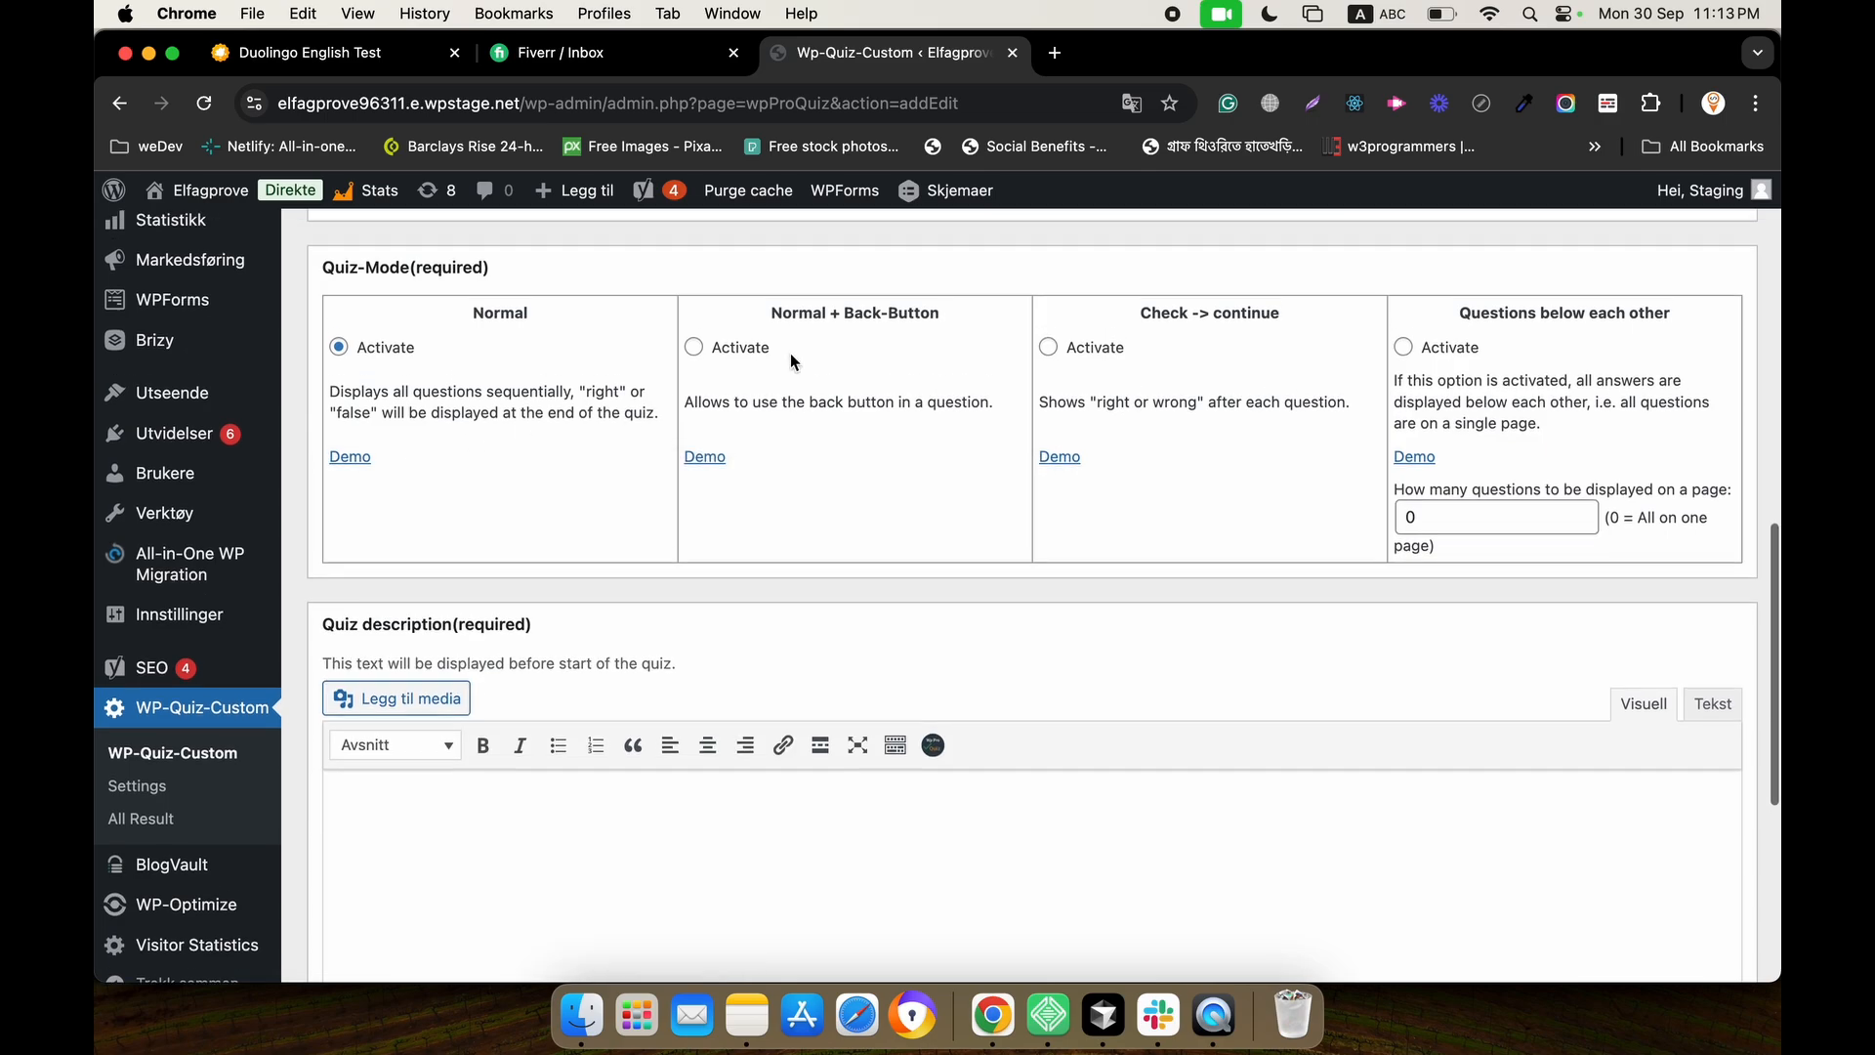
pyautogui.moveTo(710, 466)
pyautogui.moveTo(1074, 458)
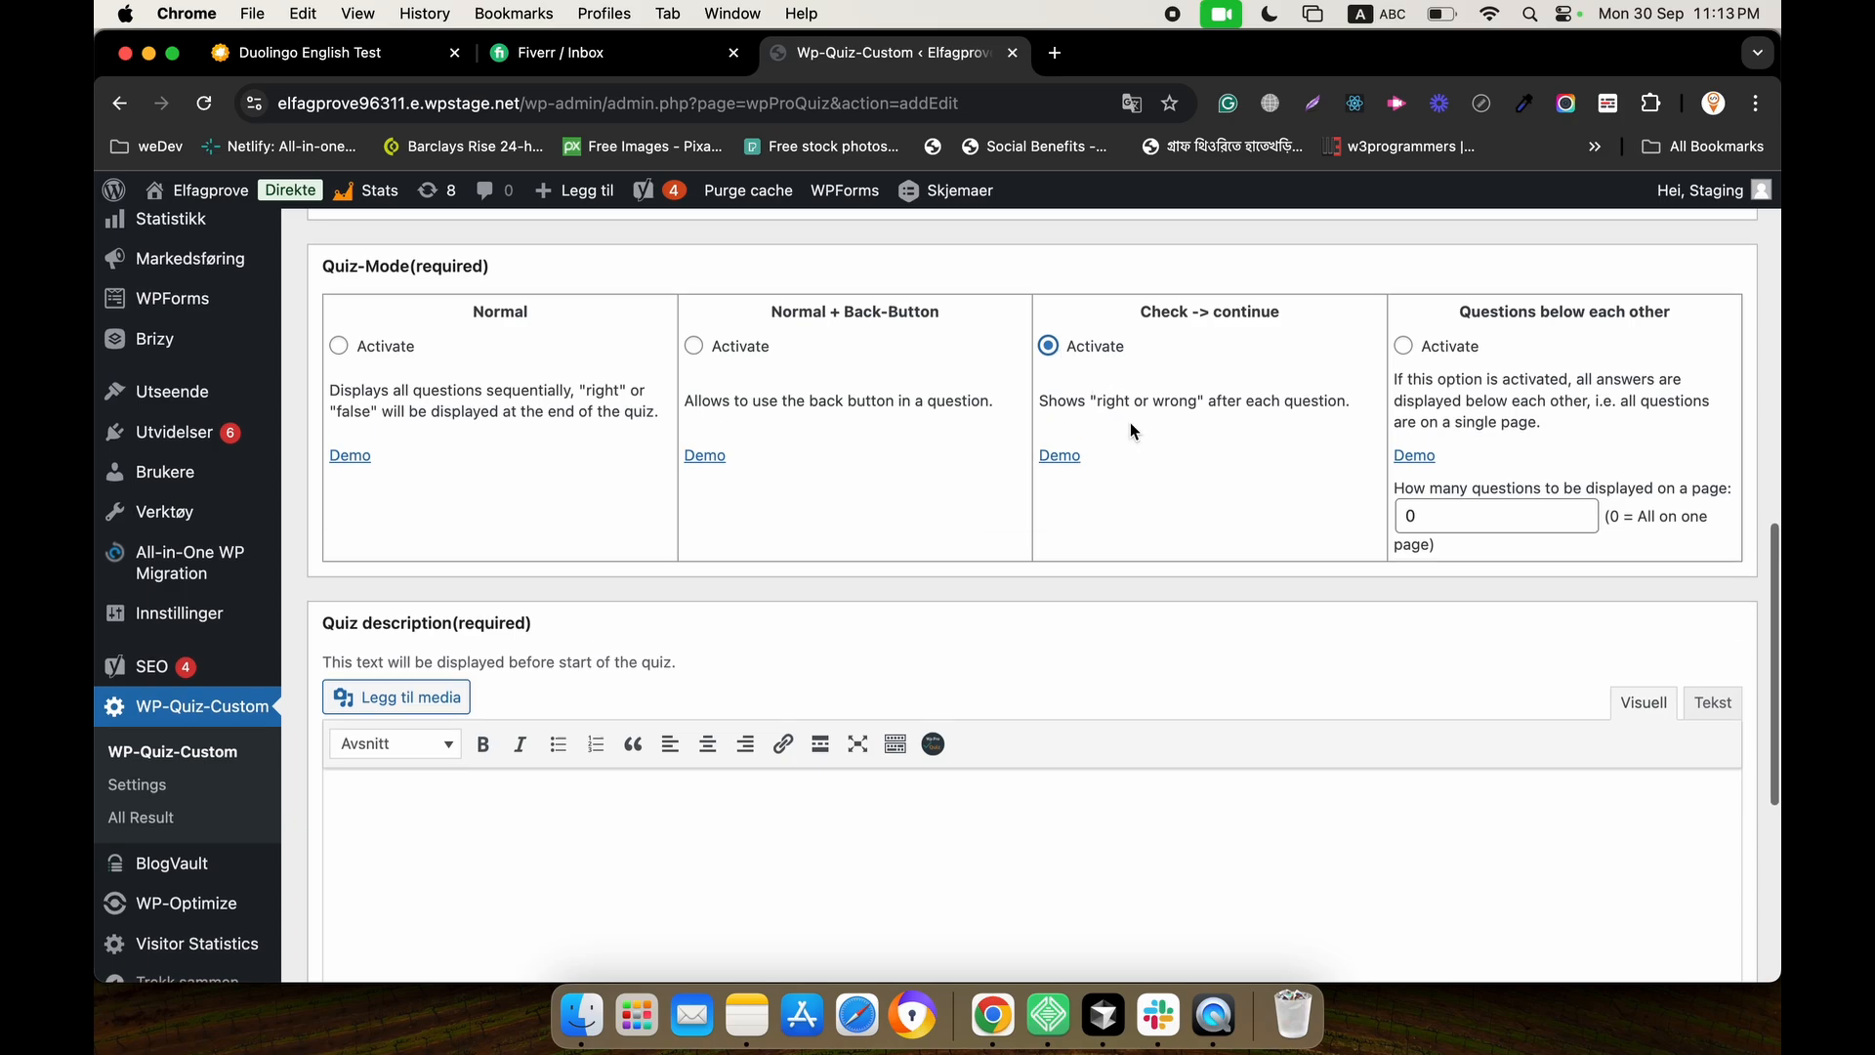
# Recheck the Check -> continue demo and set the quiz mode to Normal + Back-Button.
pyautogui.scroll(-1, 1130, 430)
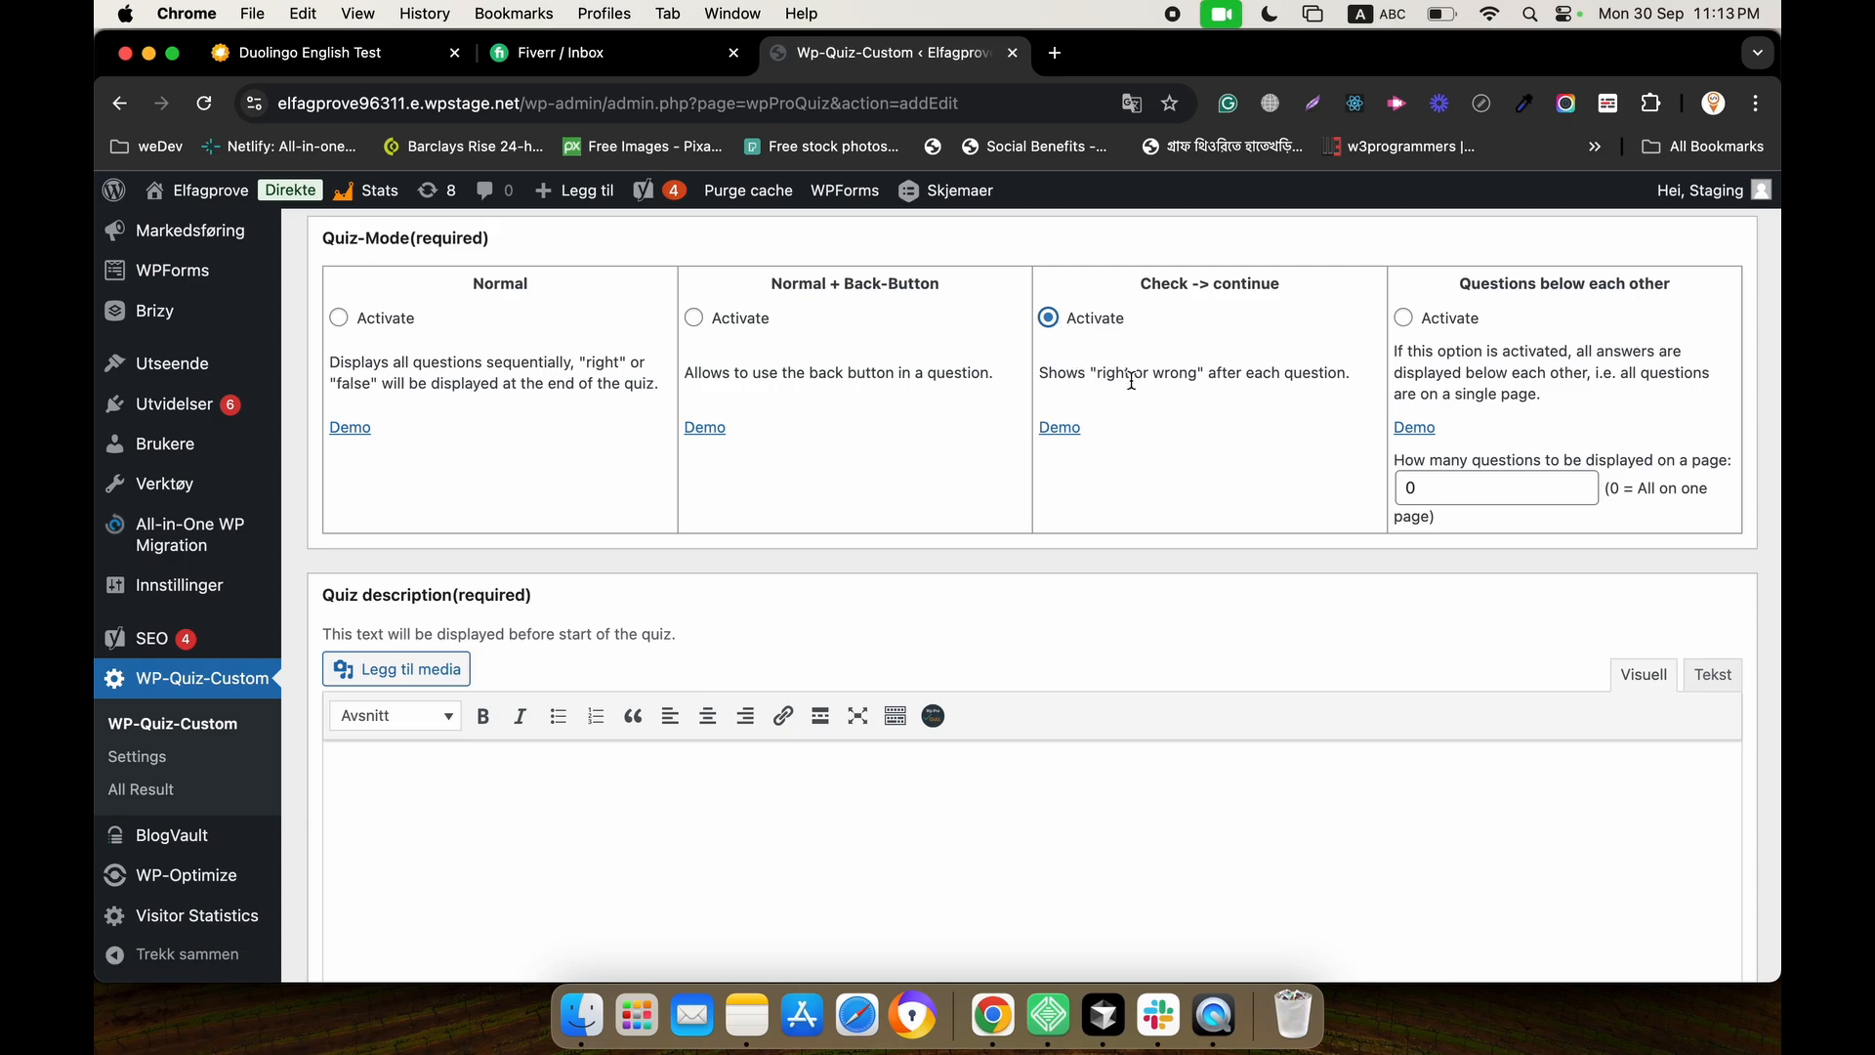
pyautogui.scroll(-4, 876, 386)
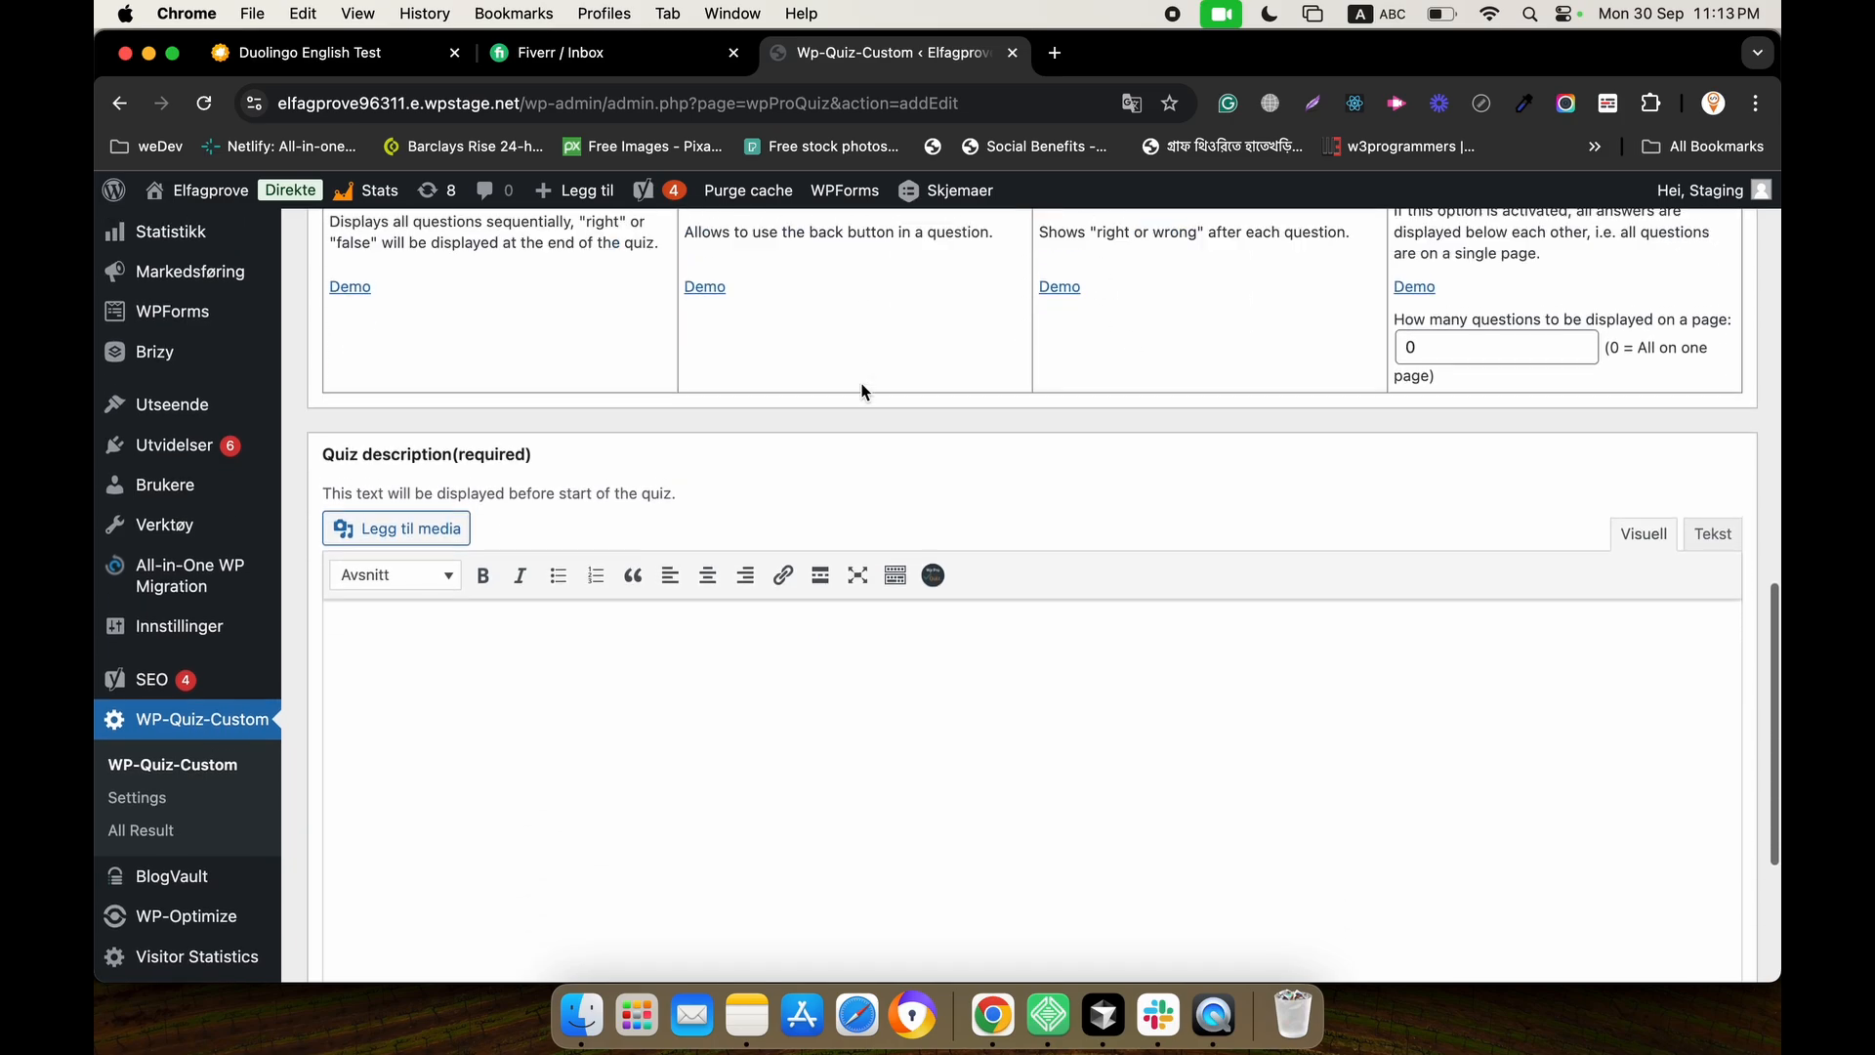
pyautogui.scroll(2, 864, 389)
pyautogui.moveTo(1057, 358)
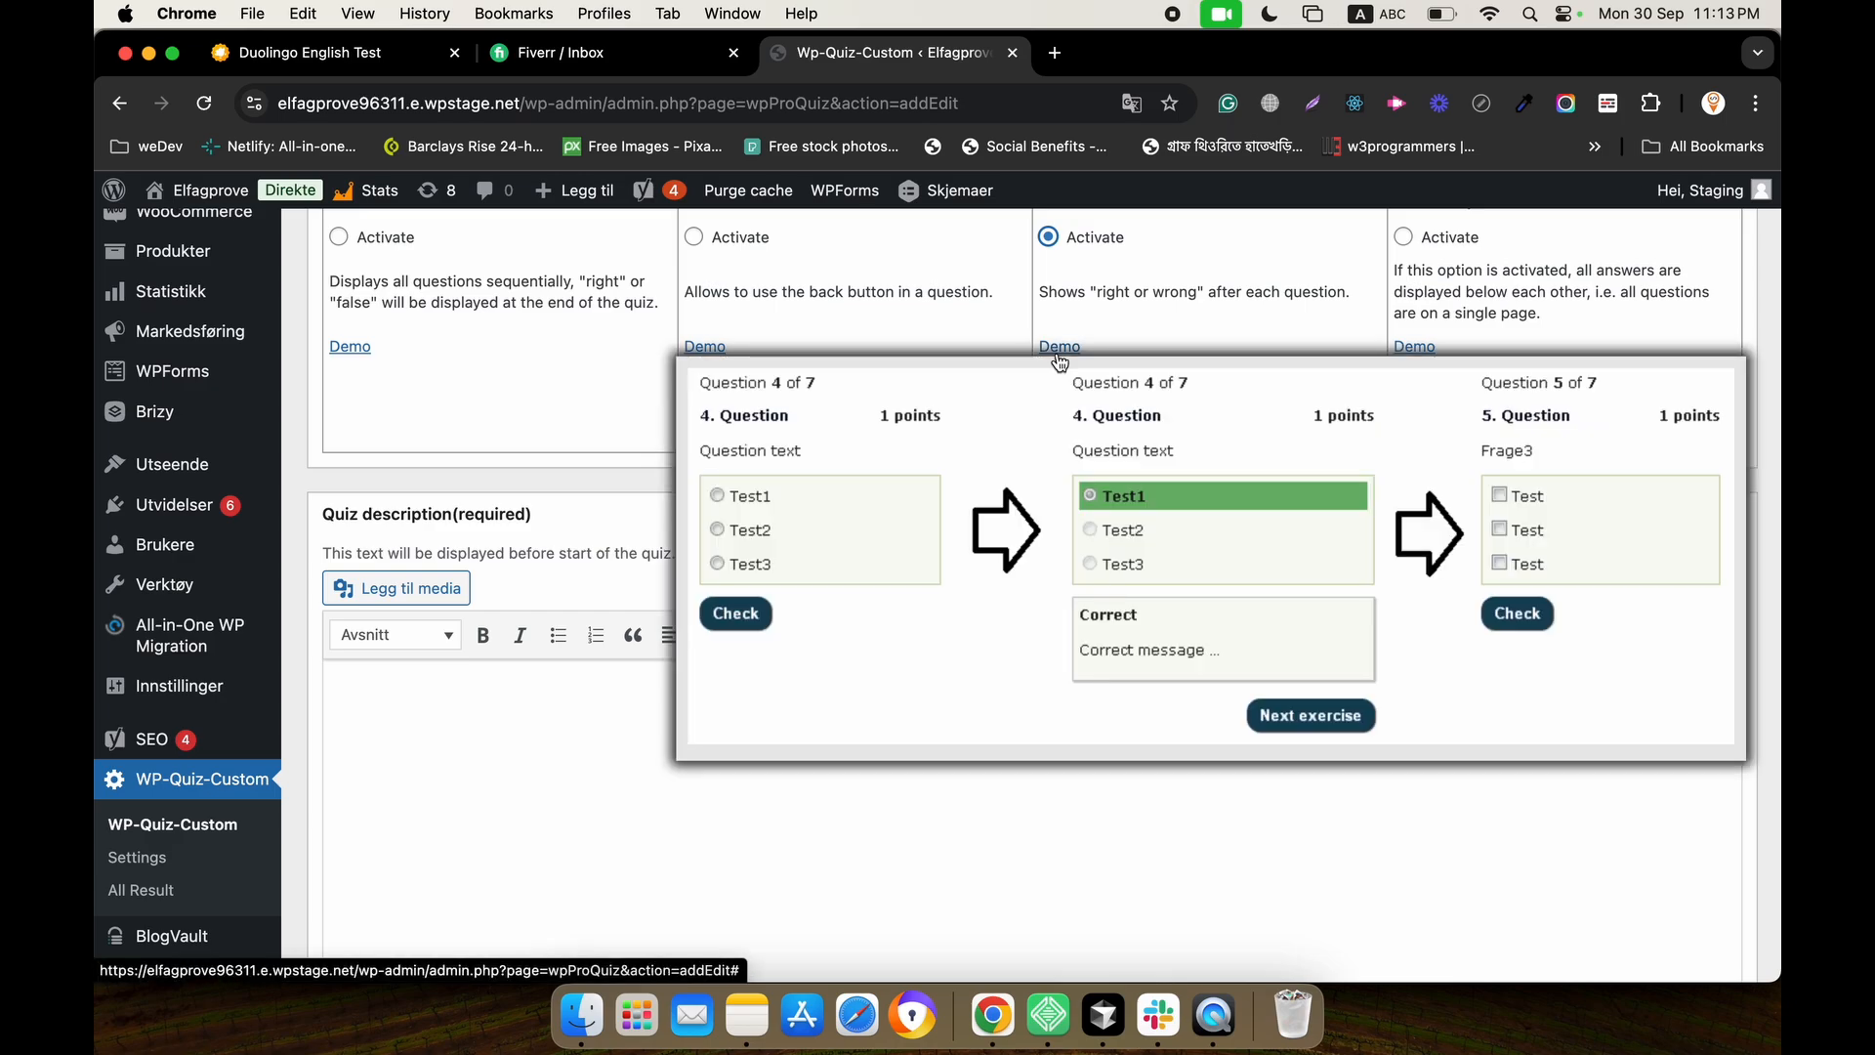
pyautogui.scroll(2, 879, 351)
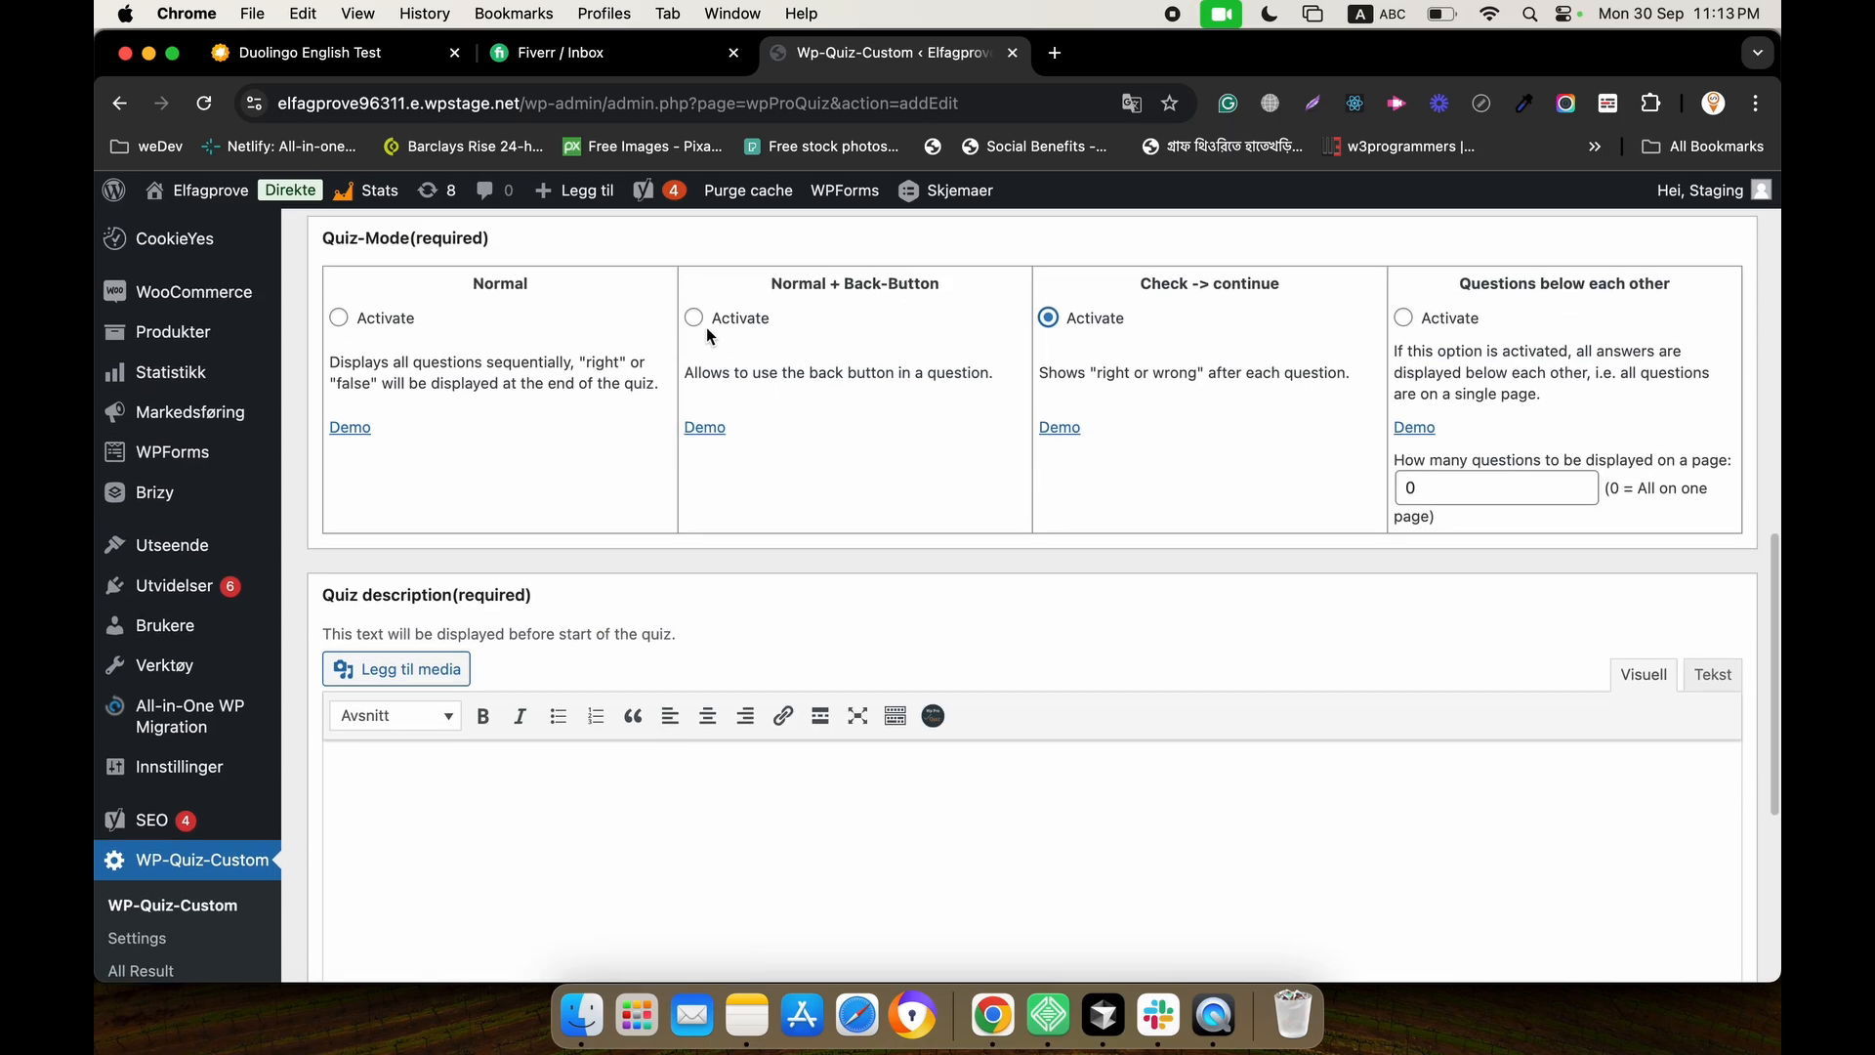
pyautogui.click(694, 317)
# Enter "Sample description" as the required quiz description.
pyautogui.scroll(-8, 848, 454)
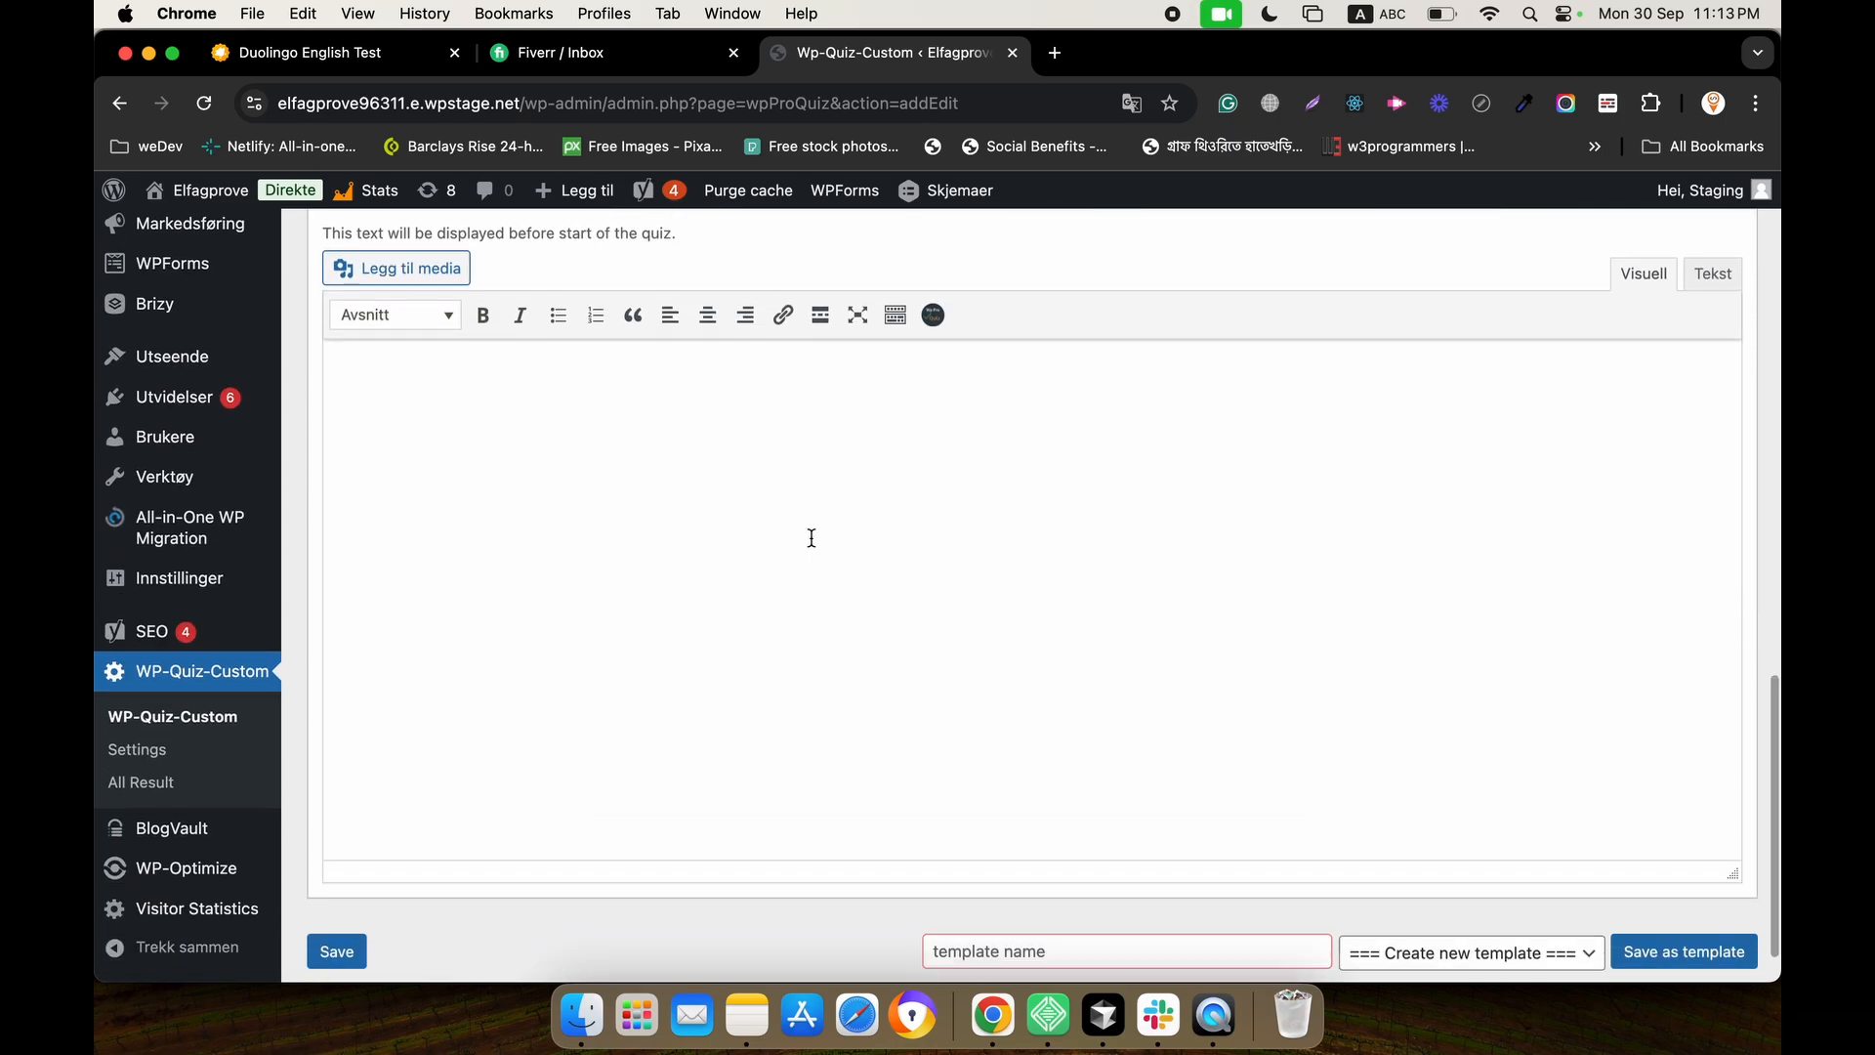
pyautogui.scroll(8, 1043, 658)
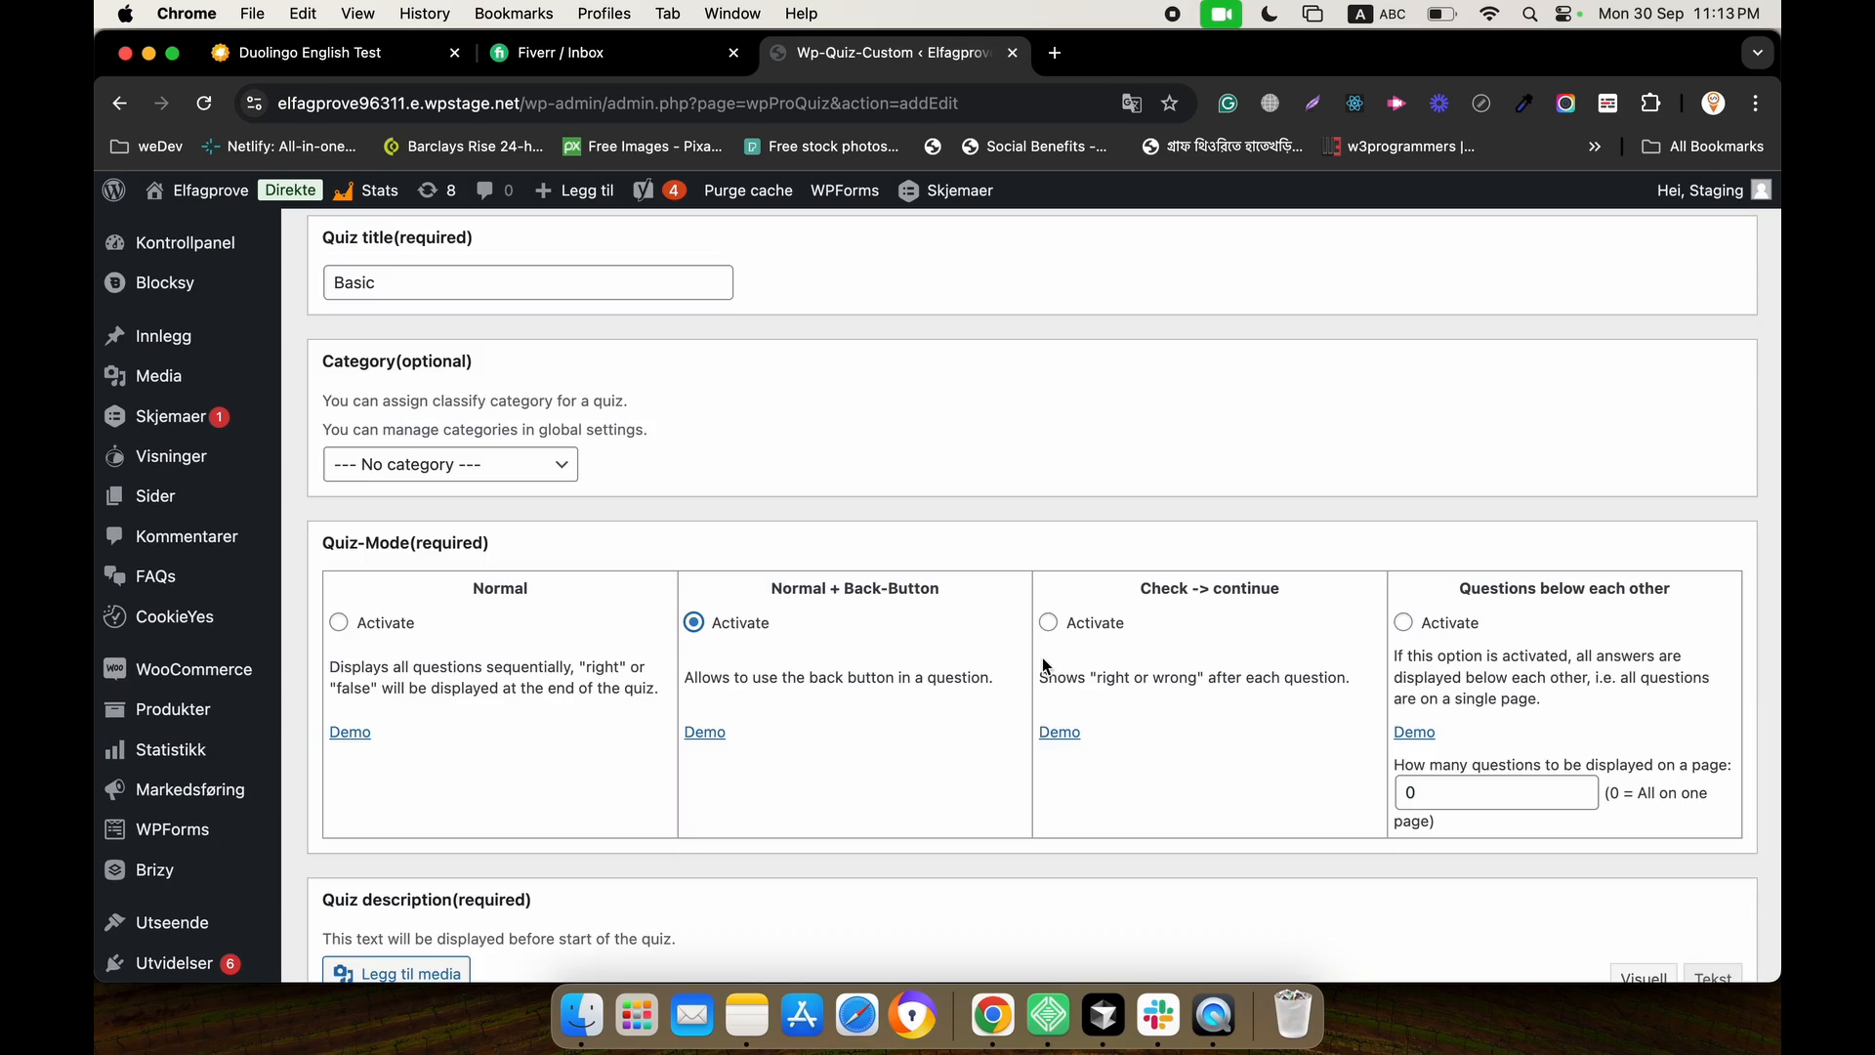
pyautogui.scroll(-8, 1043, 658)
pyautogui.scroll(10, 1043, 658)
pyautogui.click(550, 418)
pyautogui.click(737, 403)
pyautogui.scroll(-7, 736, 401)
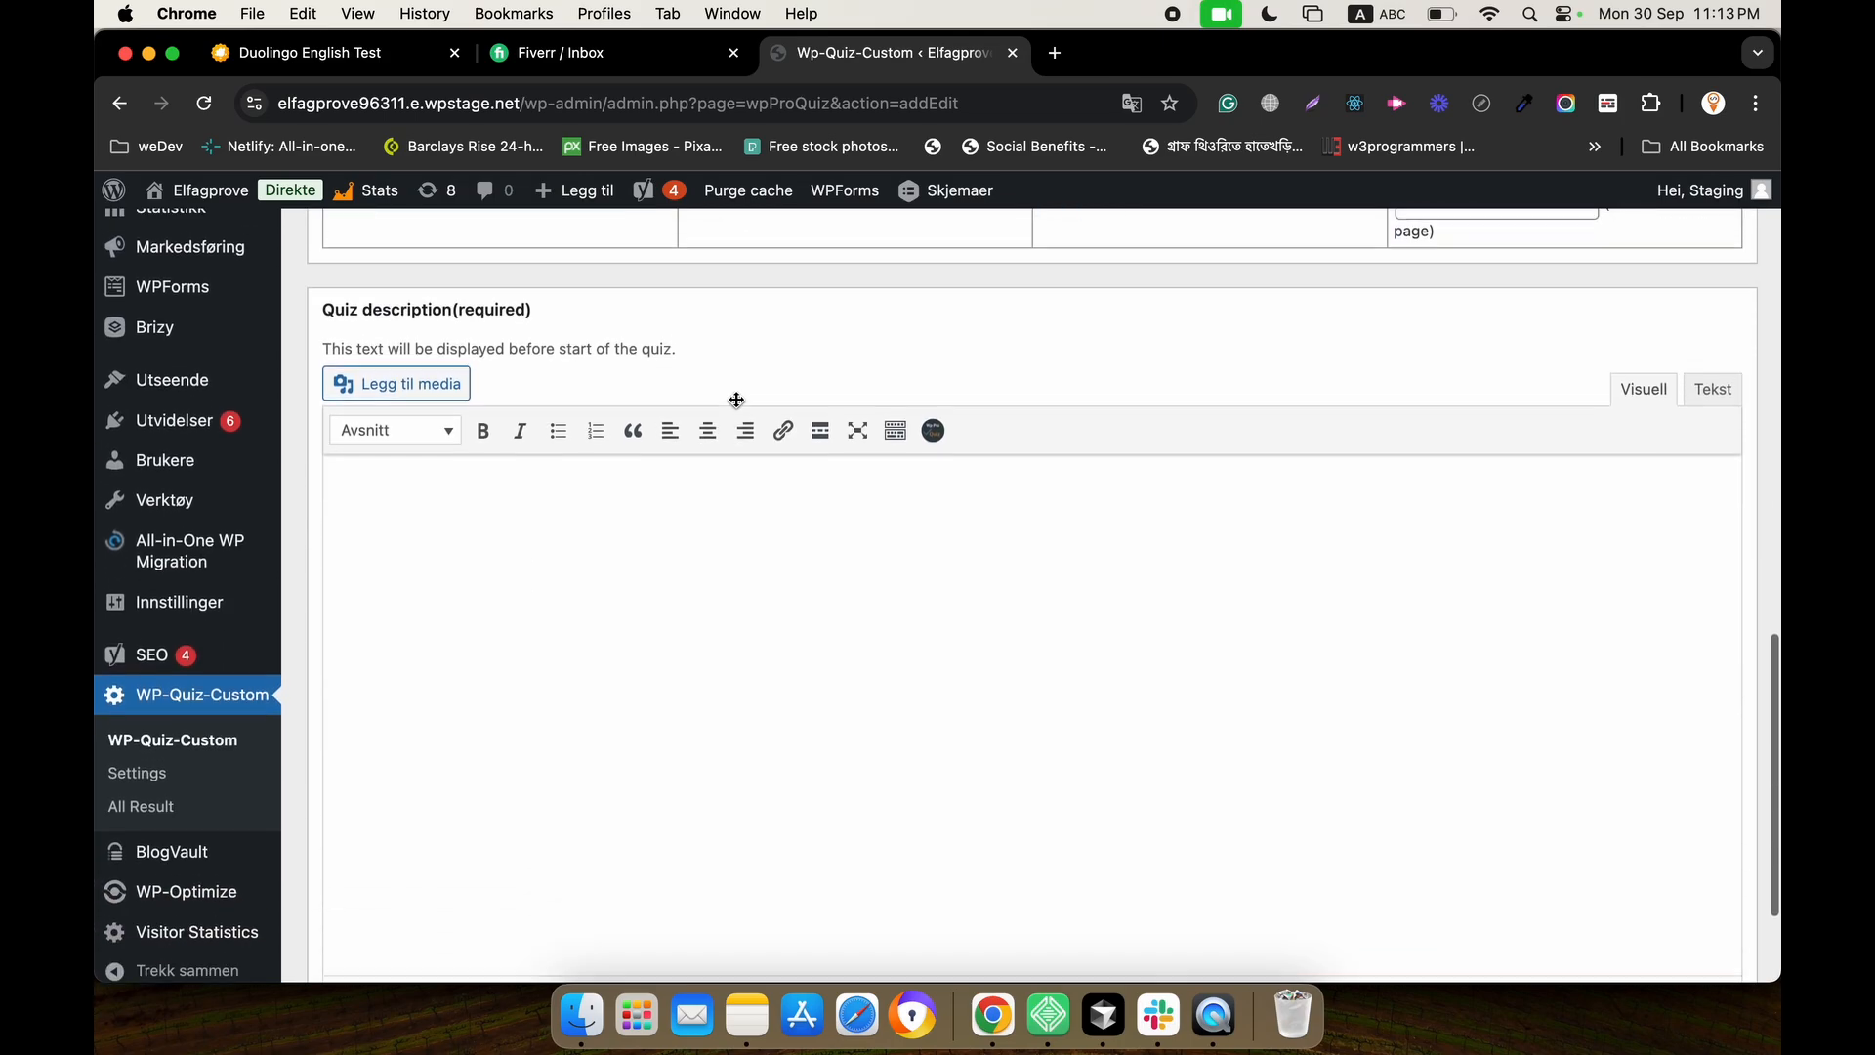
pyautogui.click(735, 542)
pyautogui.write('Sm')
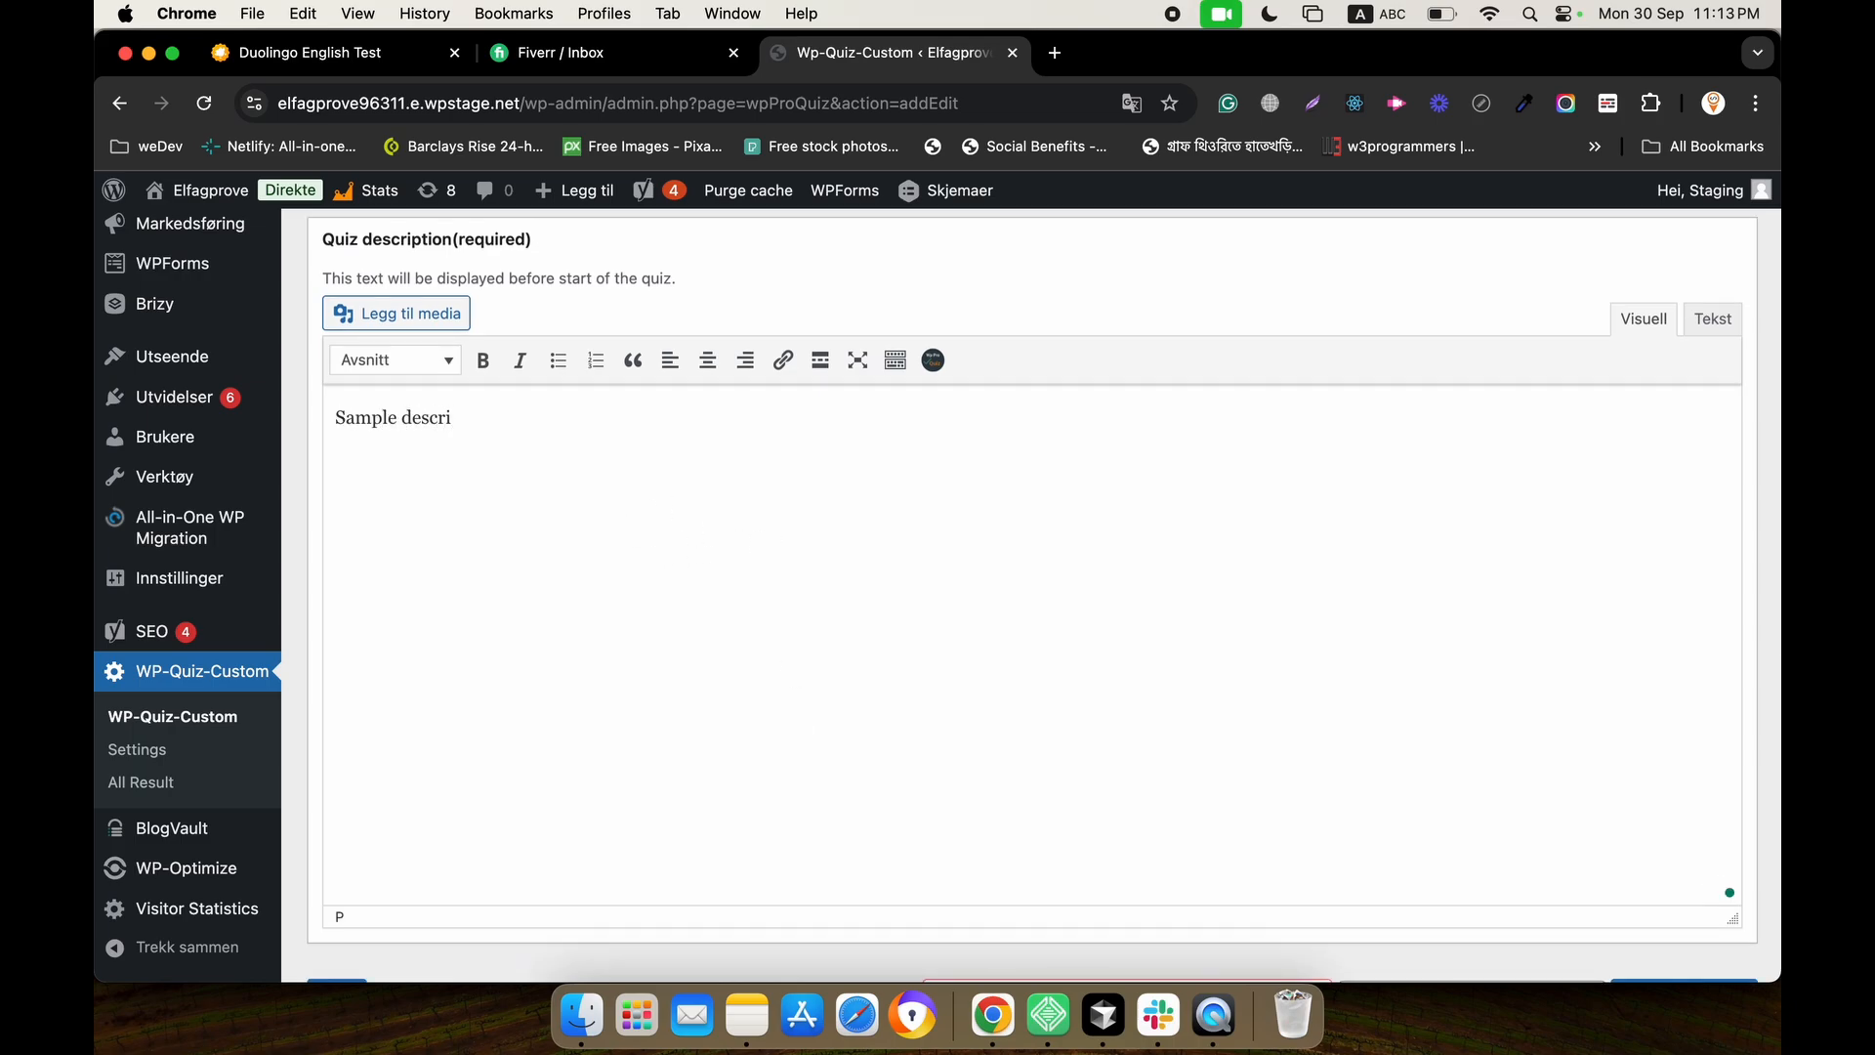
# Enter "basic" as the template name, keep the Create new template choice, and save the quiz.
pyautogui.scroll(-2, 879, 694)
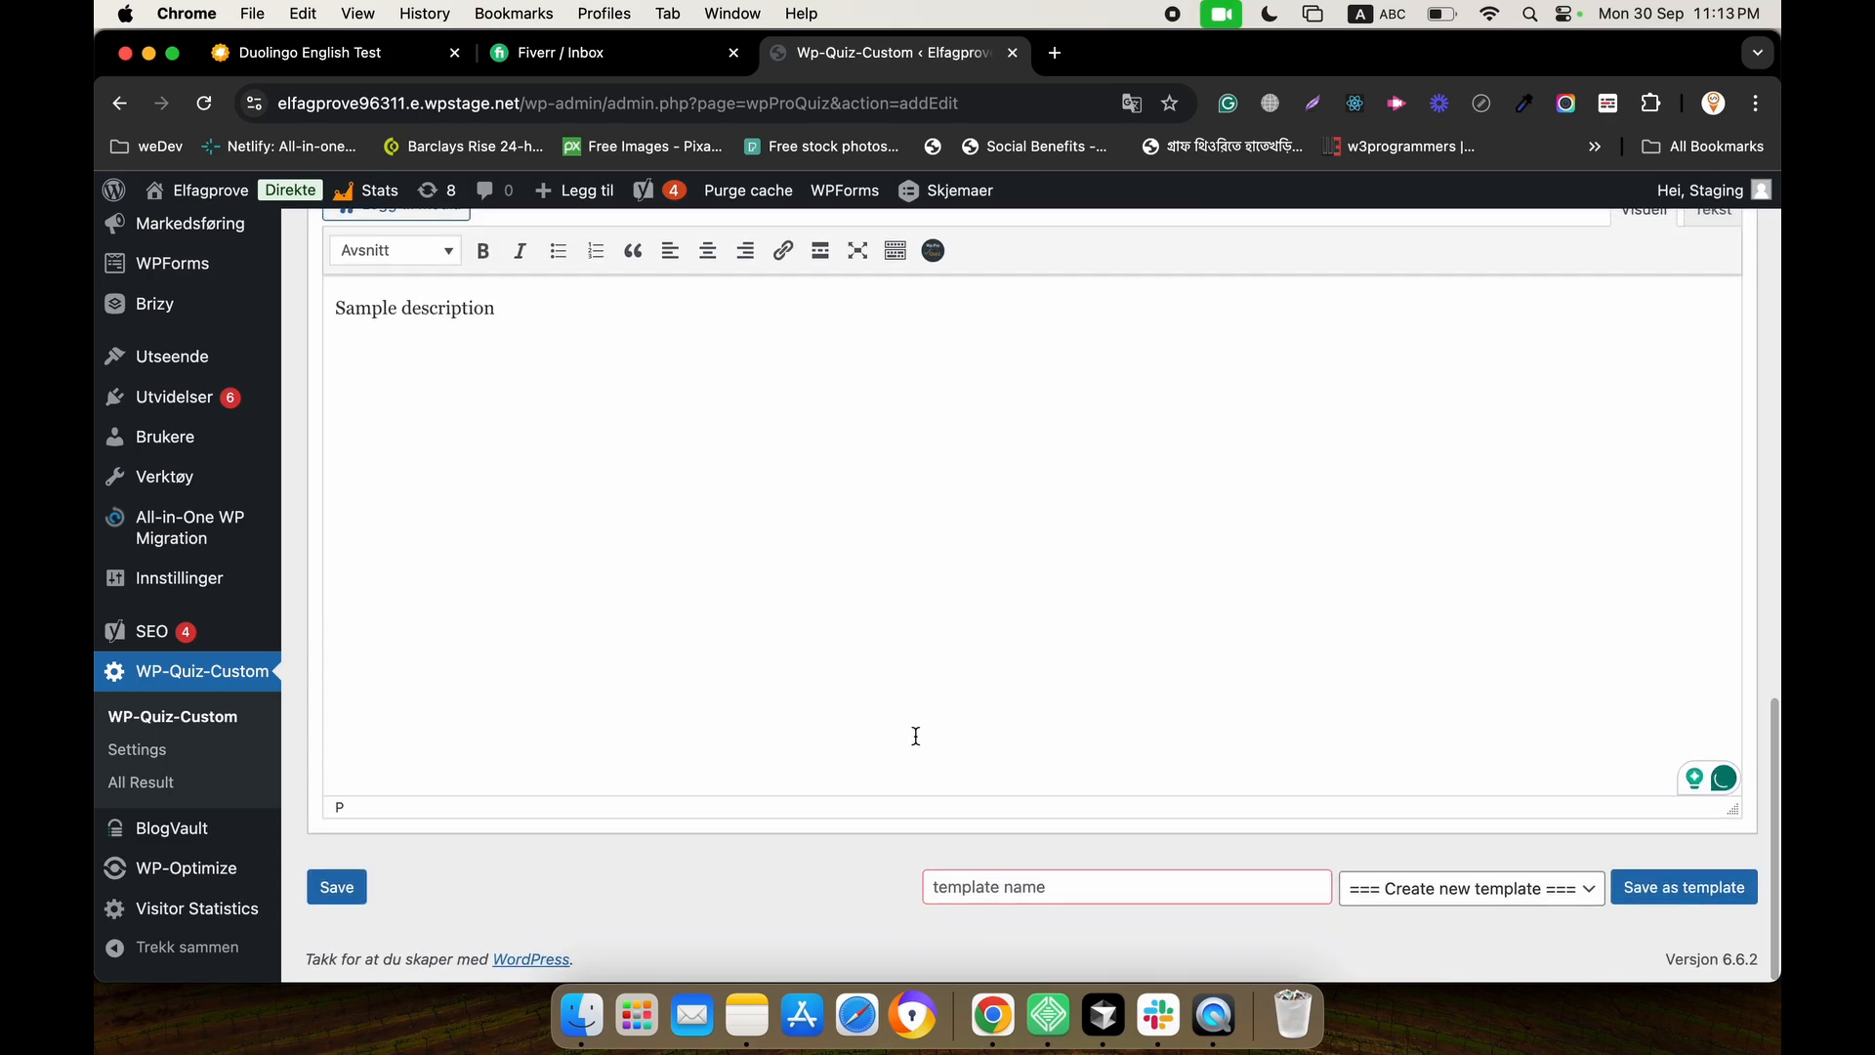
pyautogui.click(1069, 889)
pyautogui.write('basic')
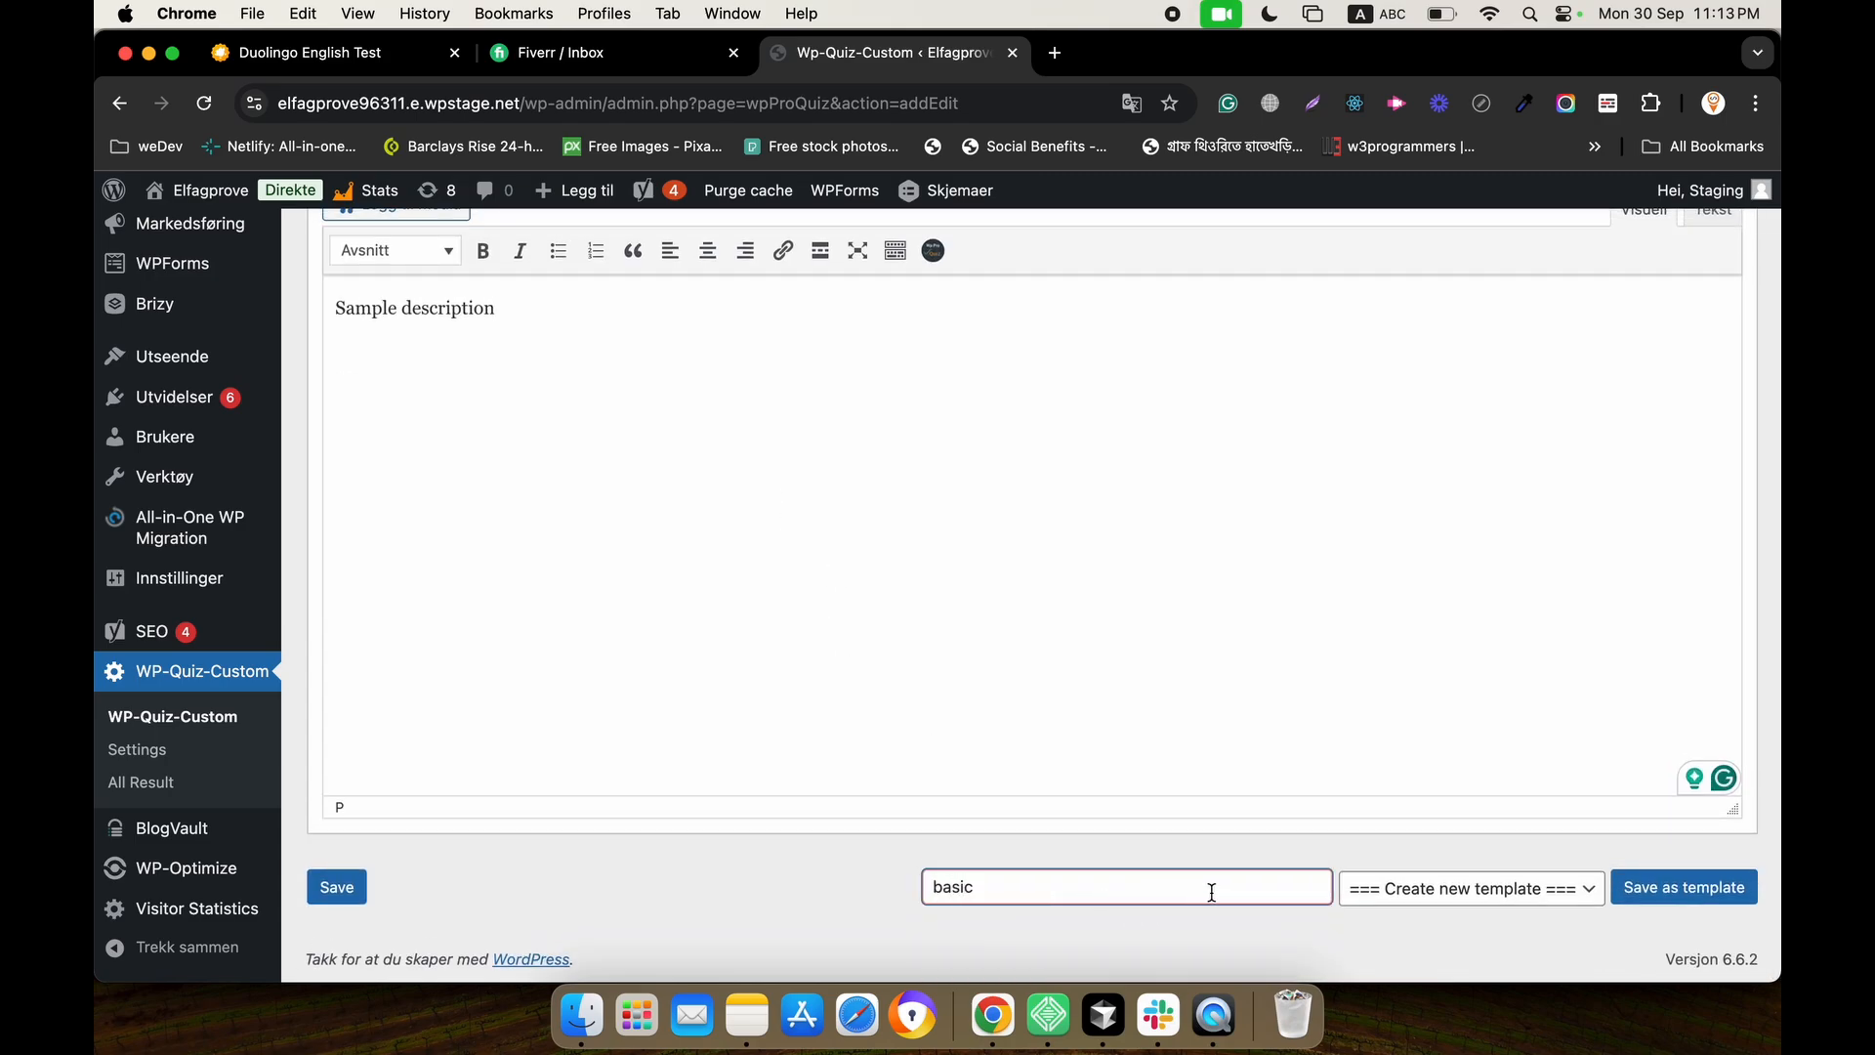
pyautogui.click(1348, 887)
pyautogui.click(1347, 887)
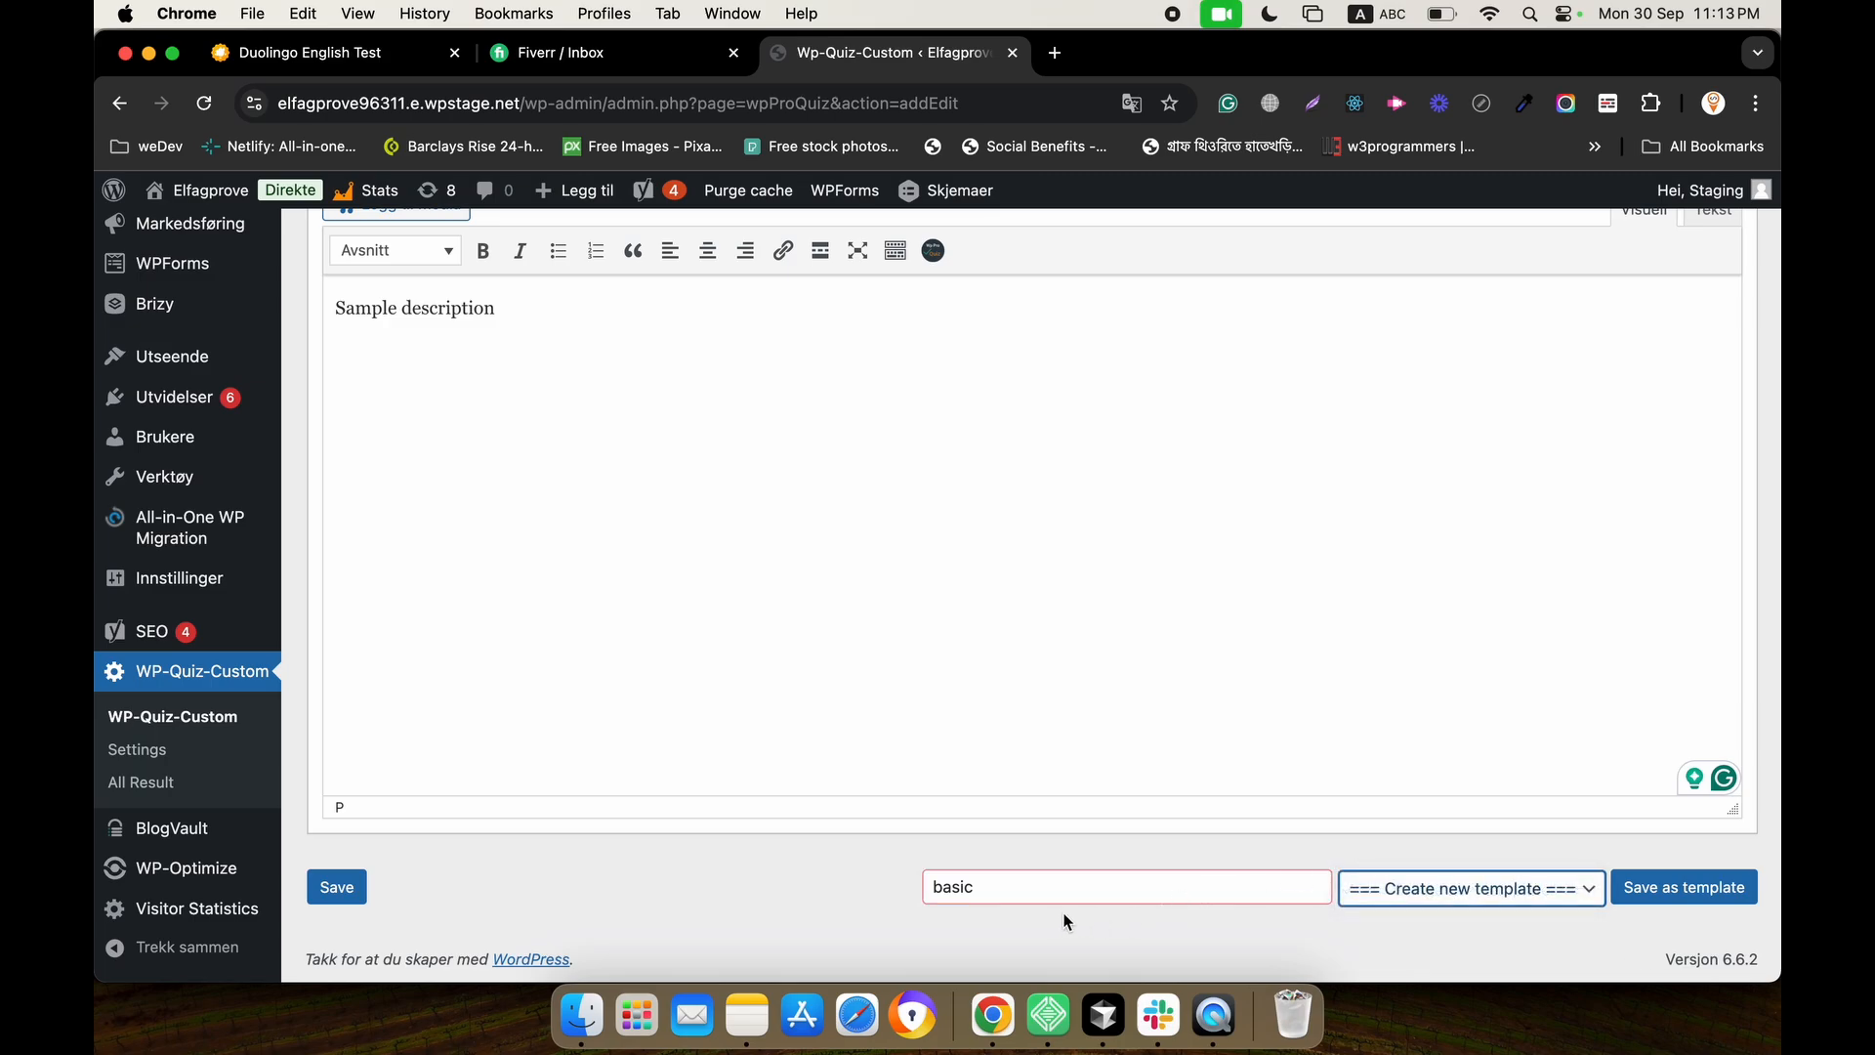
pyautogui.click(362, 891)
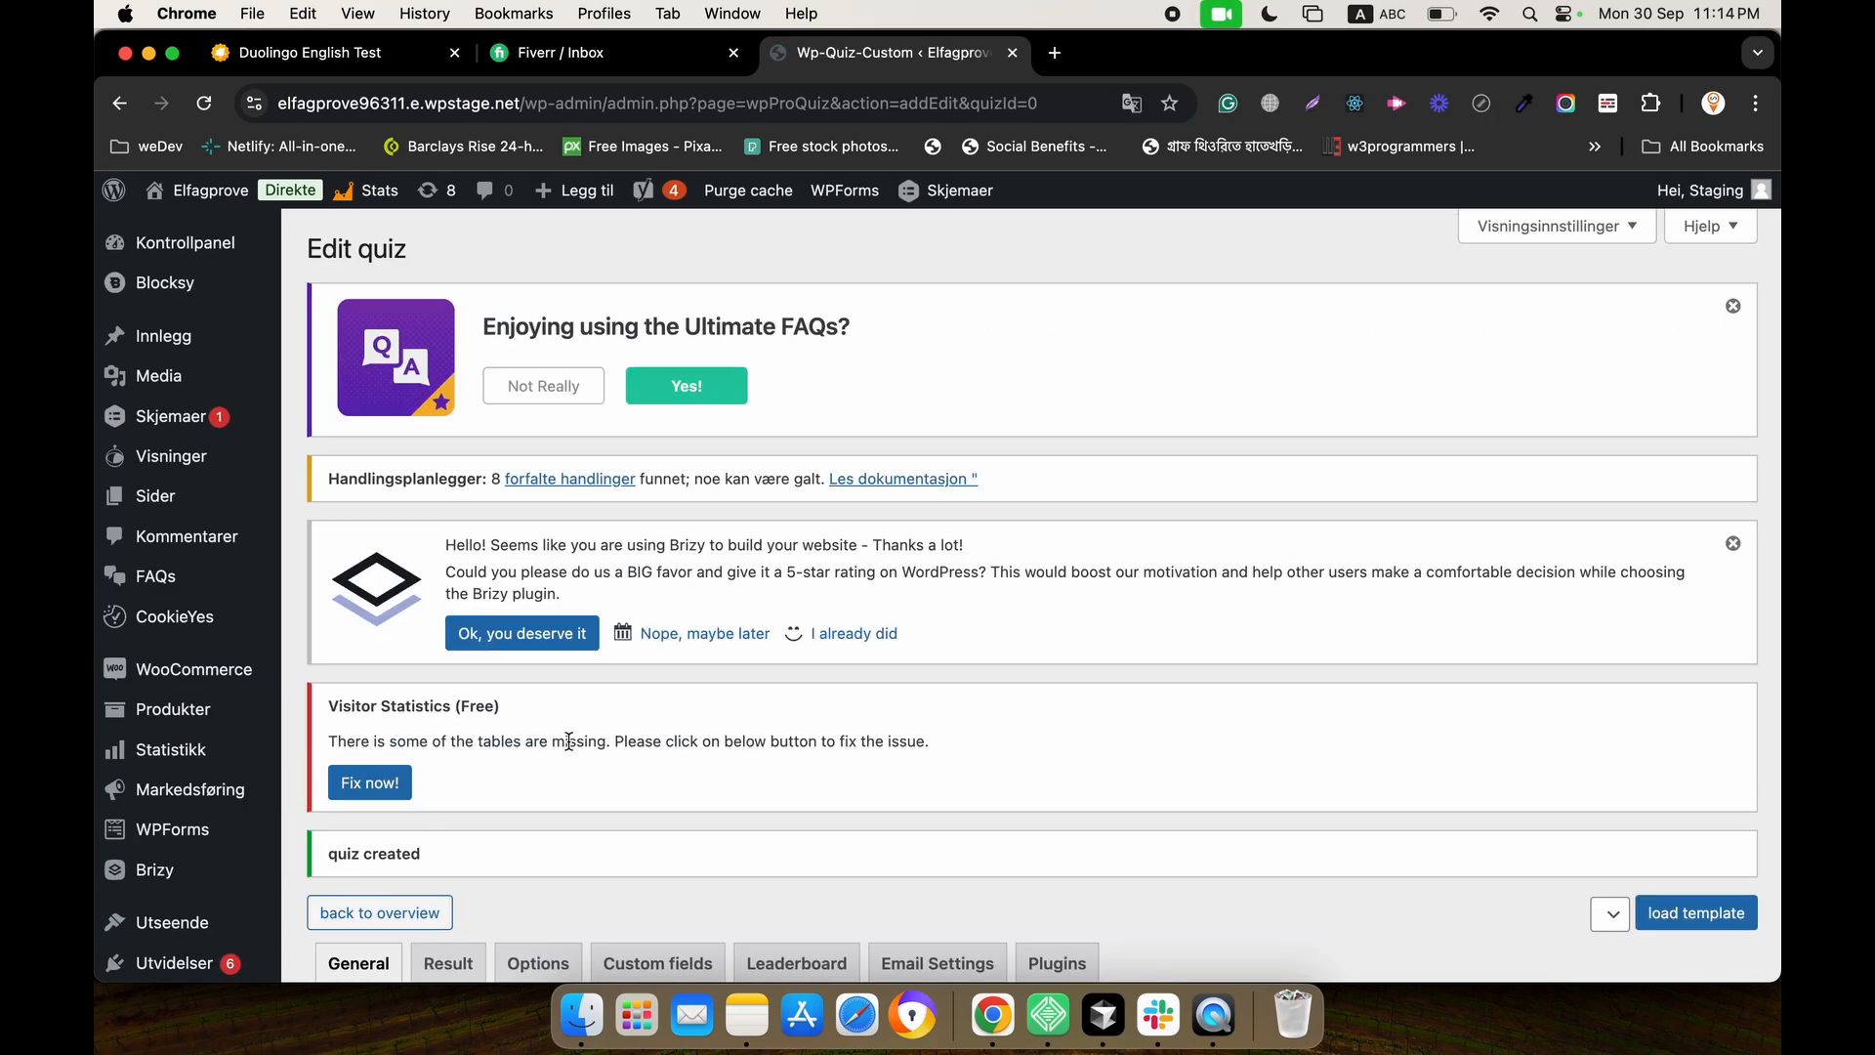
# Return to the quiz overview and open the question list of the Basic quiz.
pyautogui.scroll(-5, 594, 737)
pyautogui.scroll(-4, 619, 464)
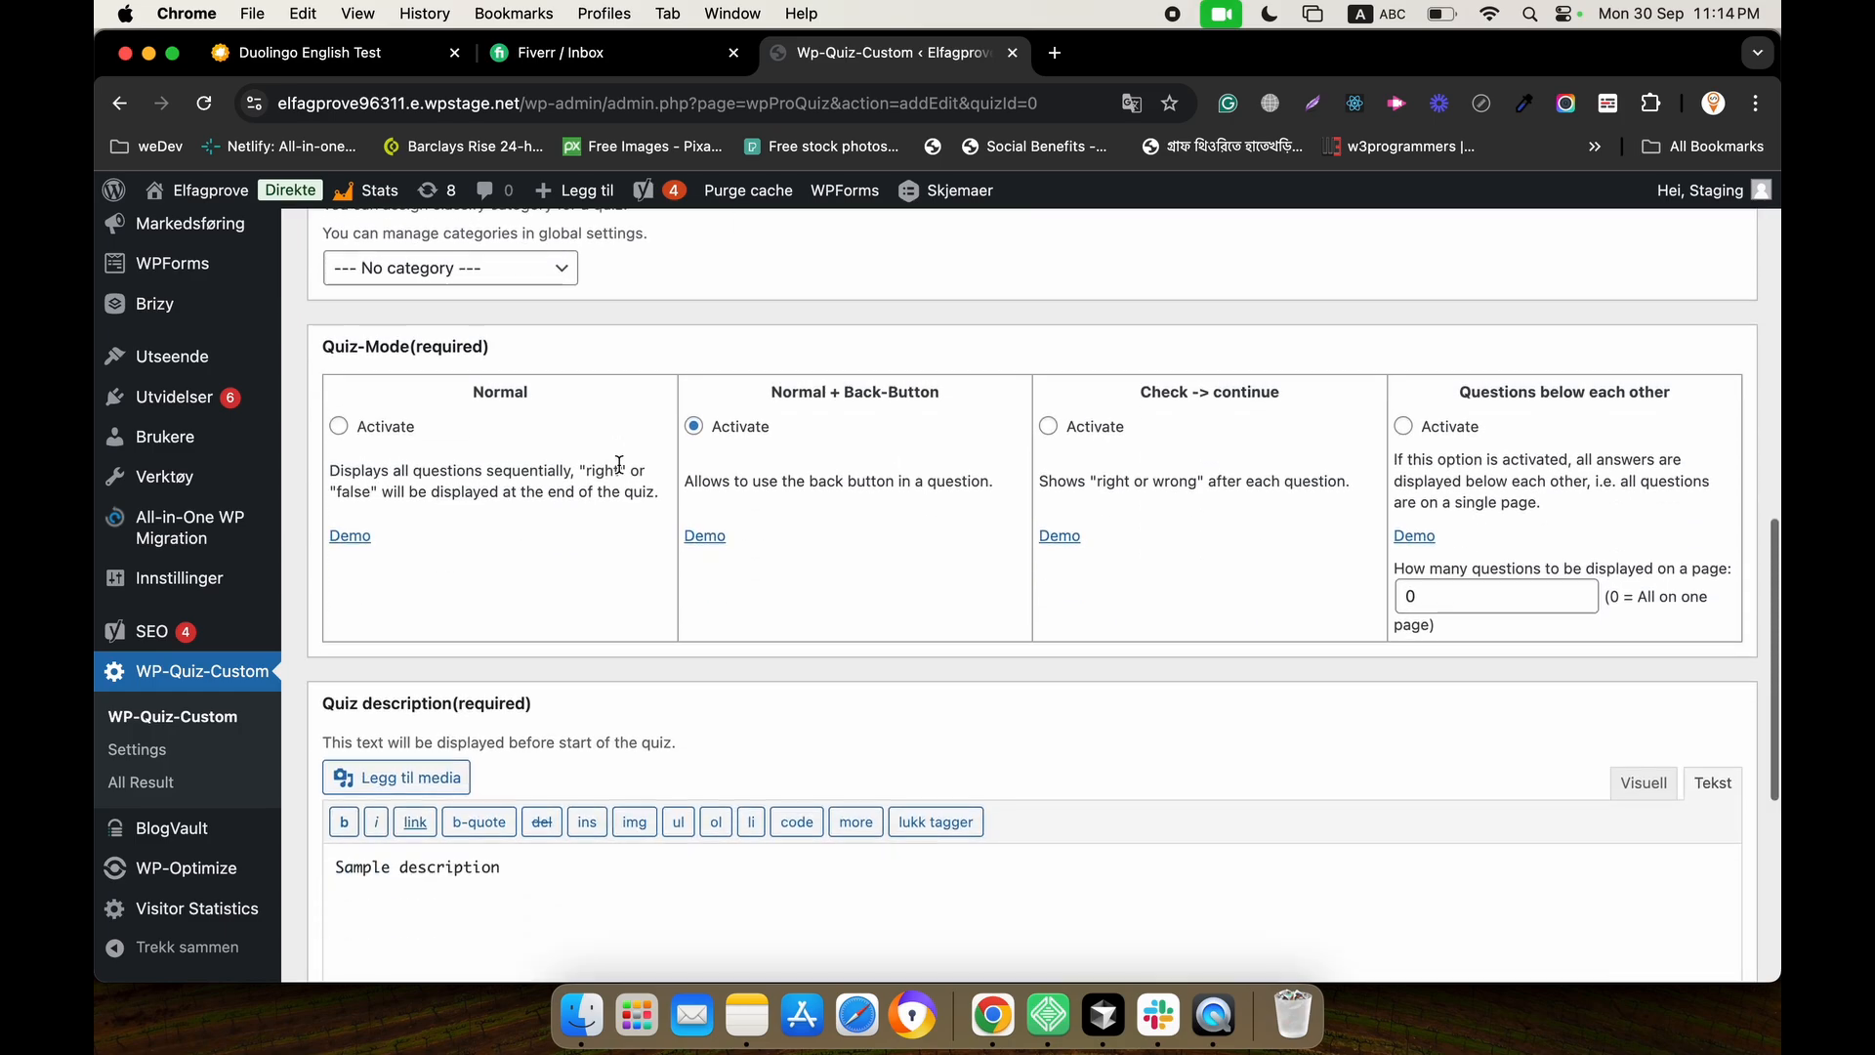
pyautogui.scroll(5, 619, 464)
pyautogui.click(387, 365)
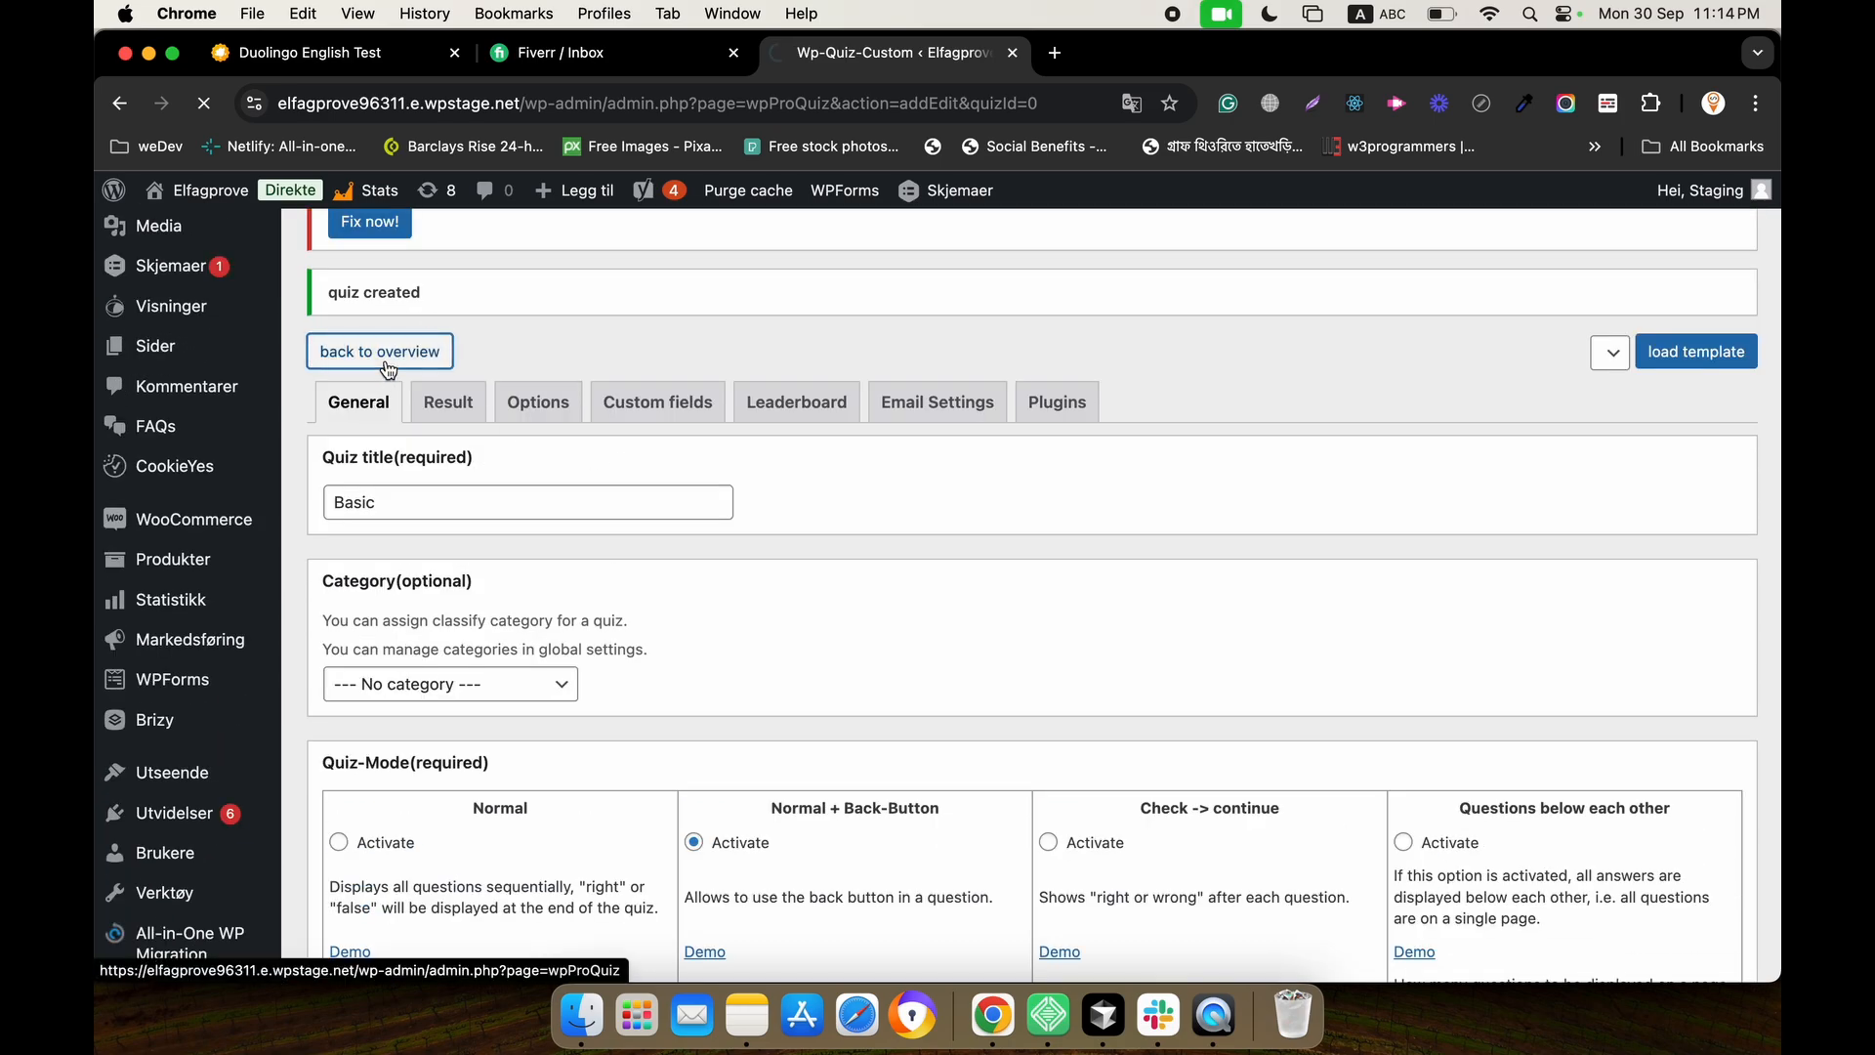
pyautogui.scroll(-5, 449, 599)
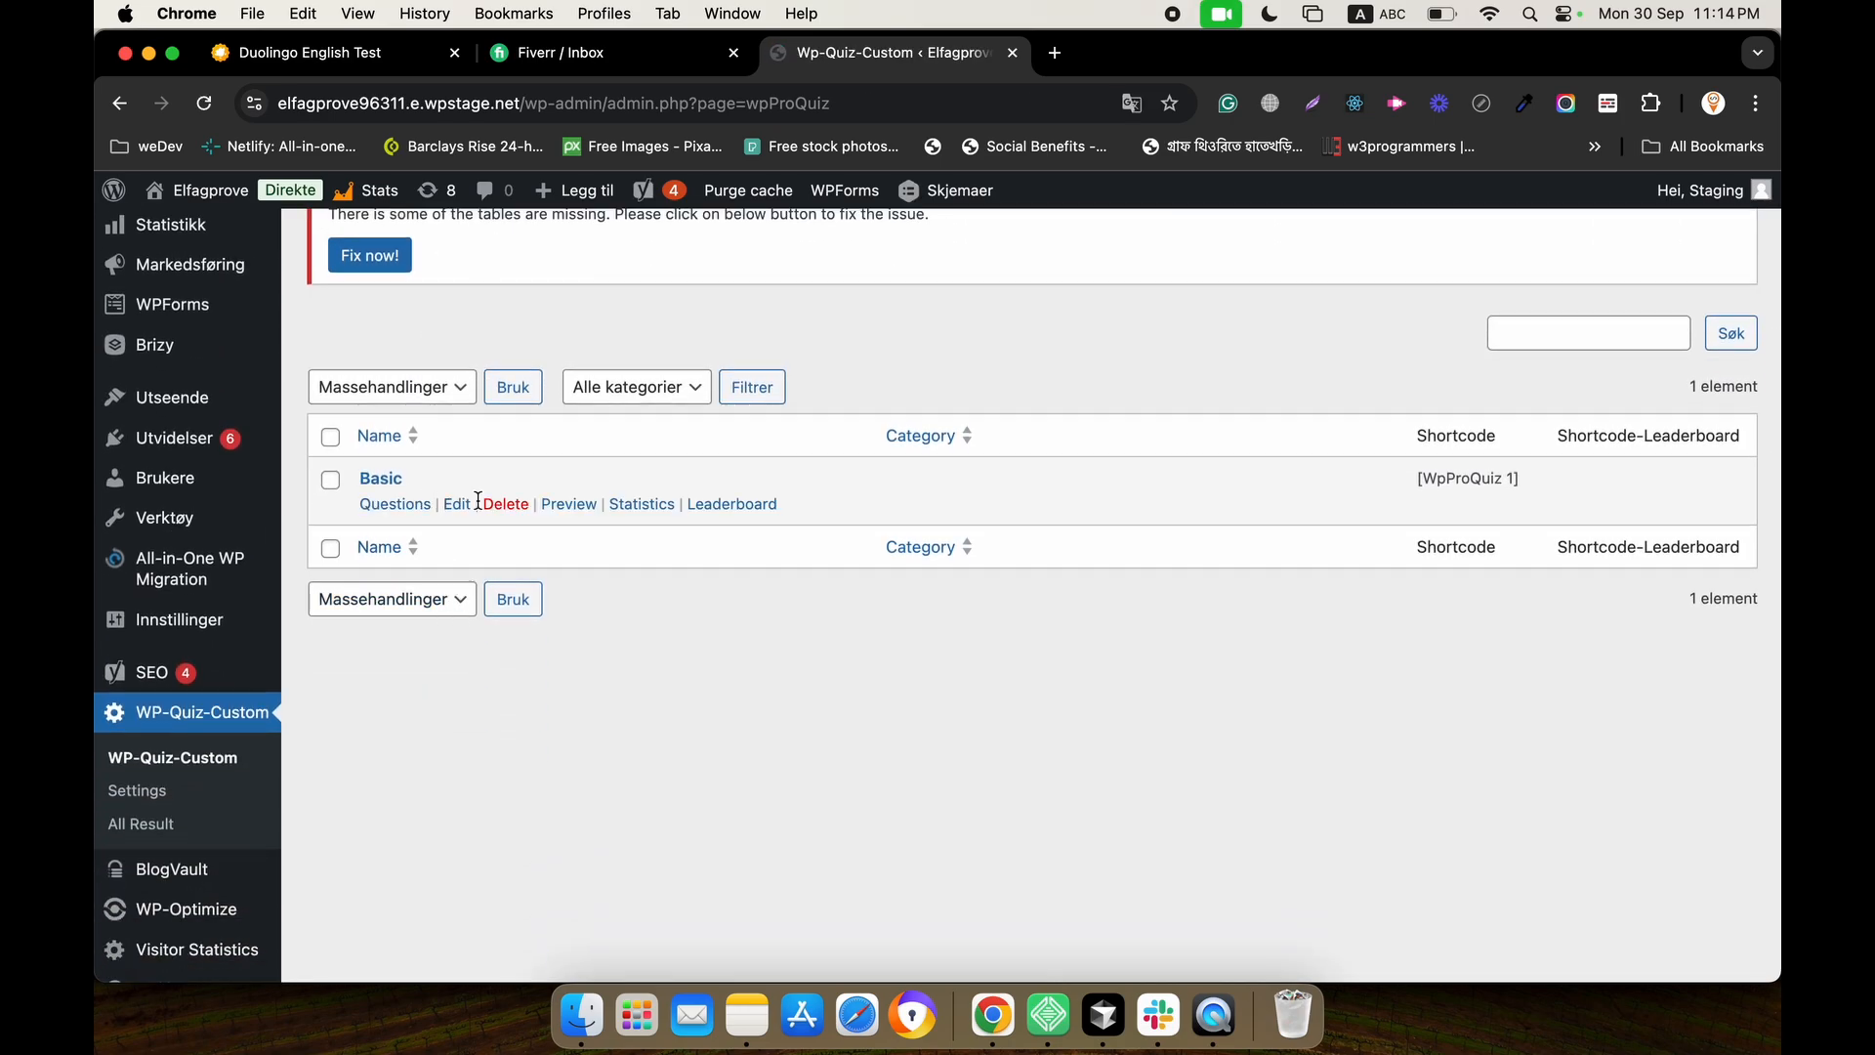
pyautogui.click(396, 504)
# Look over the question list's options and start adding a new question to the Basic quiz.
pyautogui.scroll(-5, 419, 540)
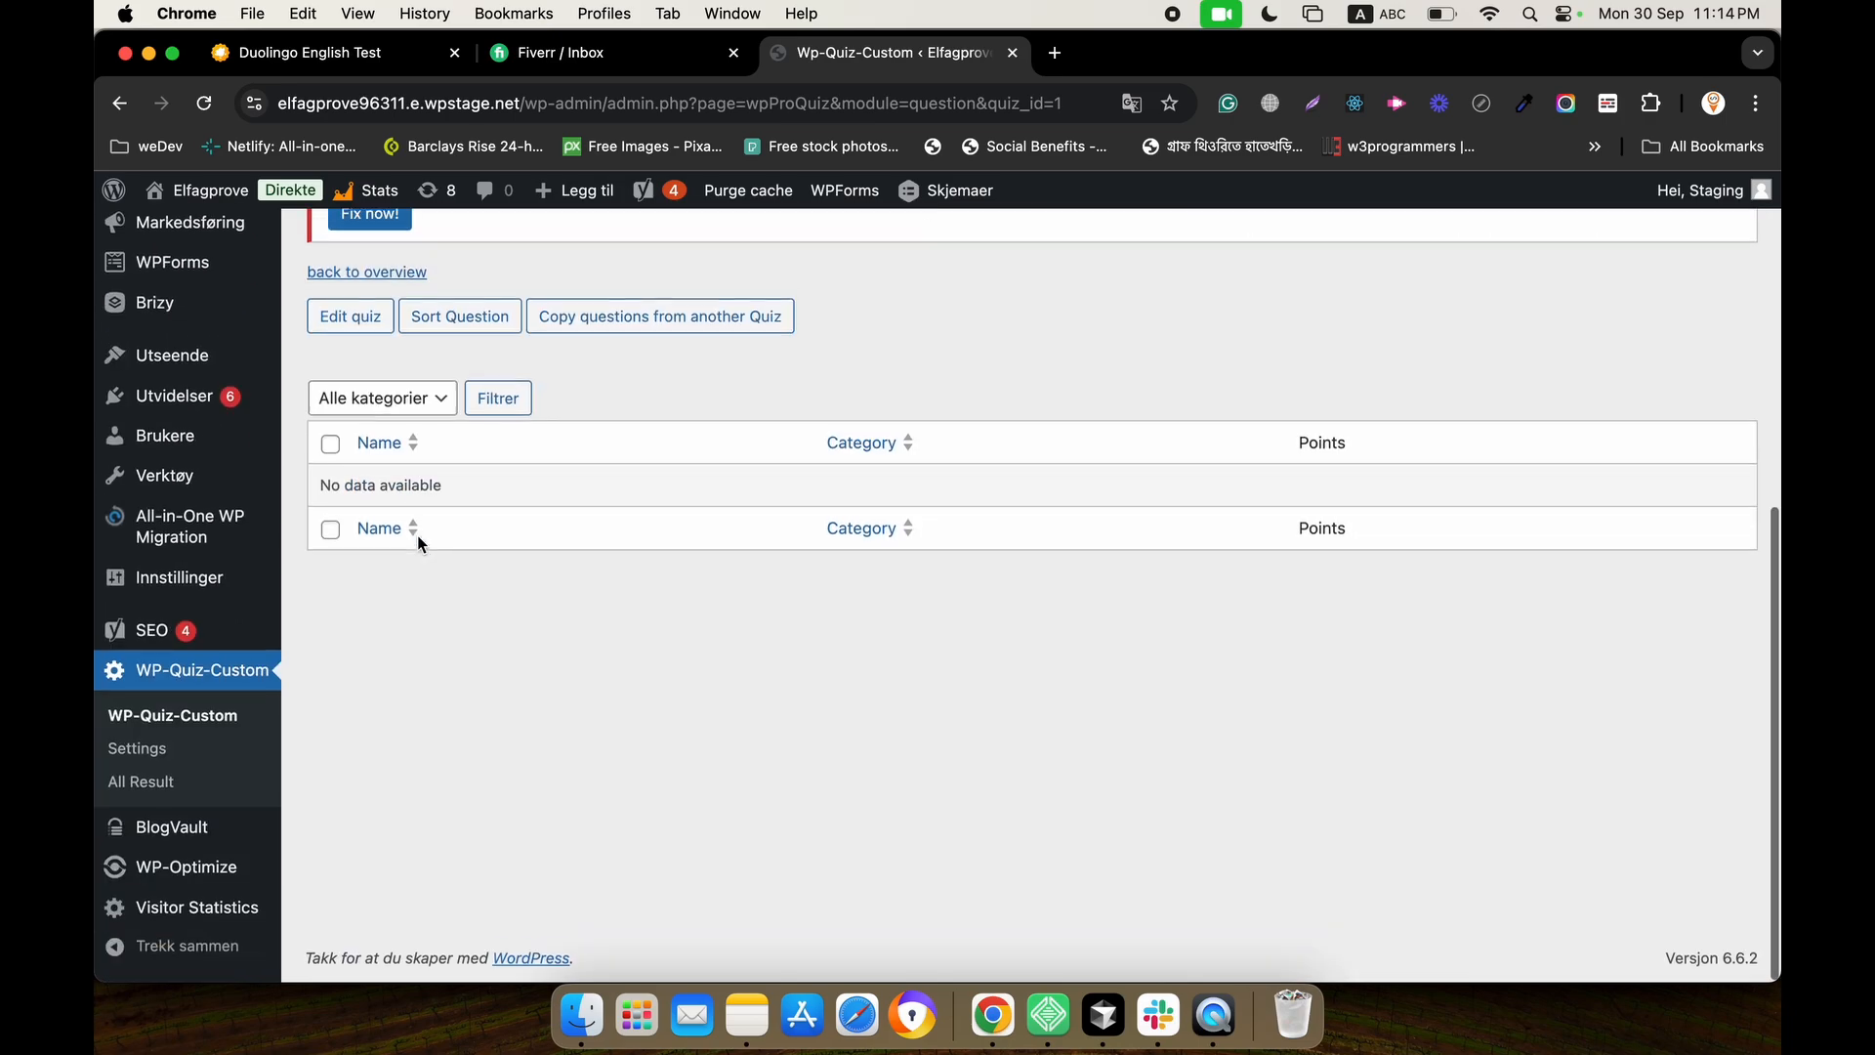
pyautogui.scroll(3, 424, 498)
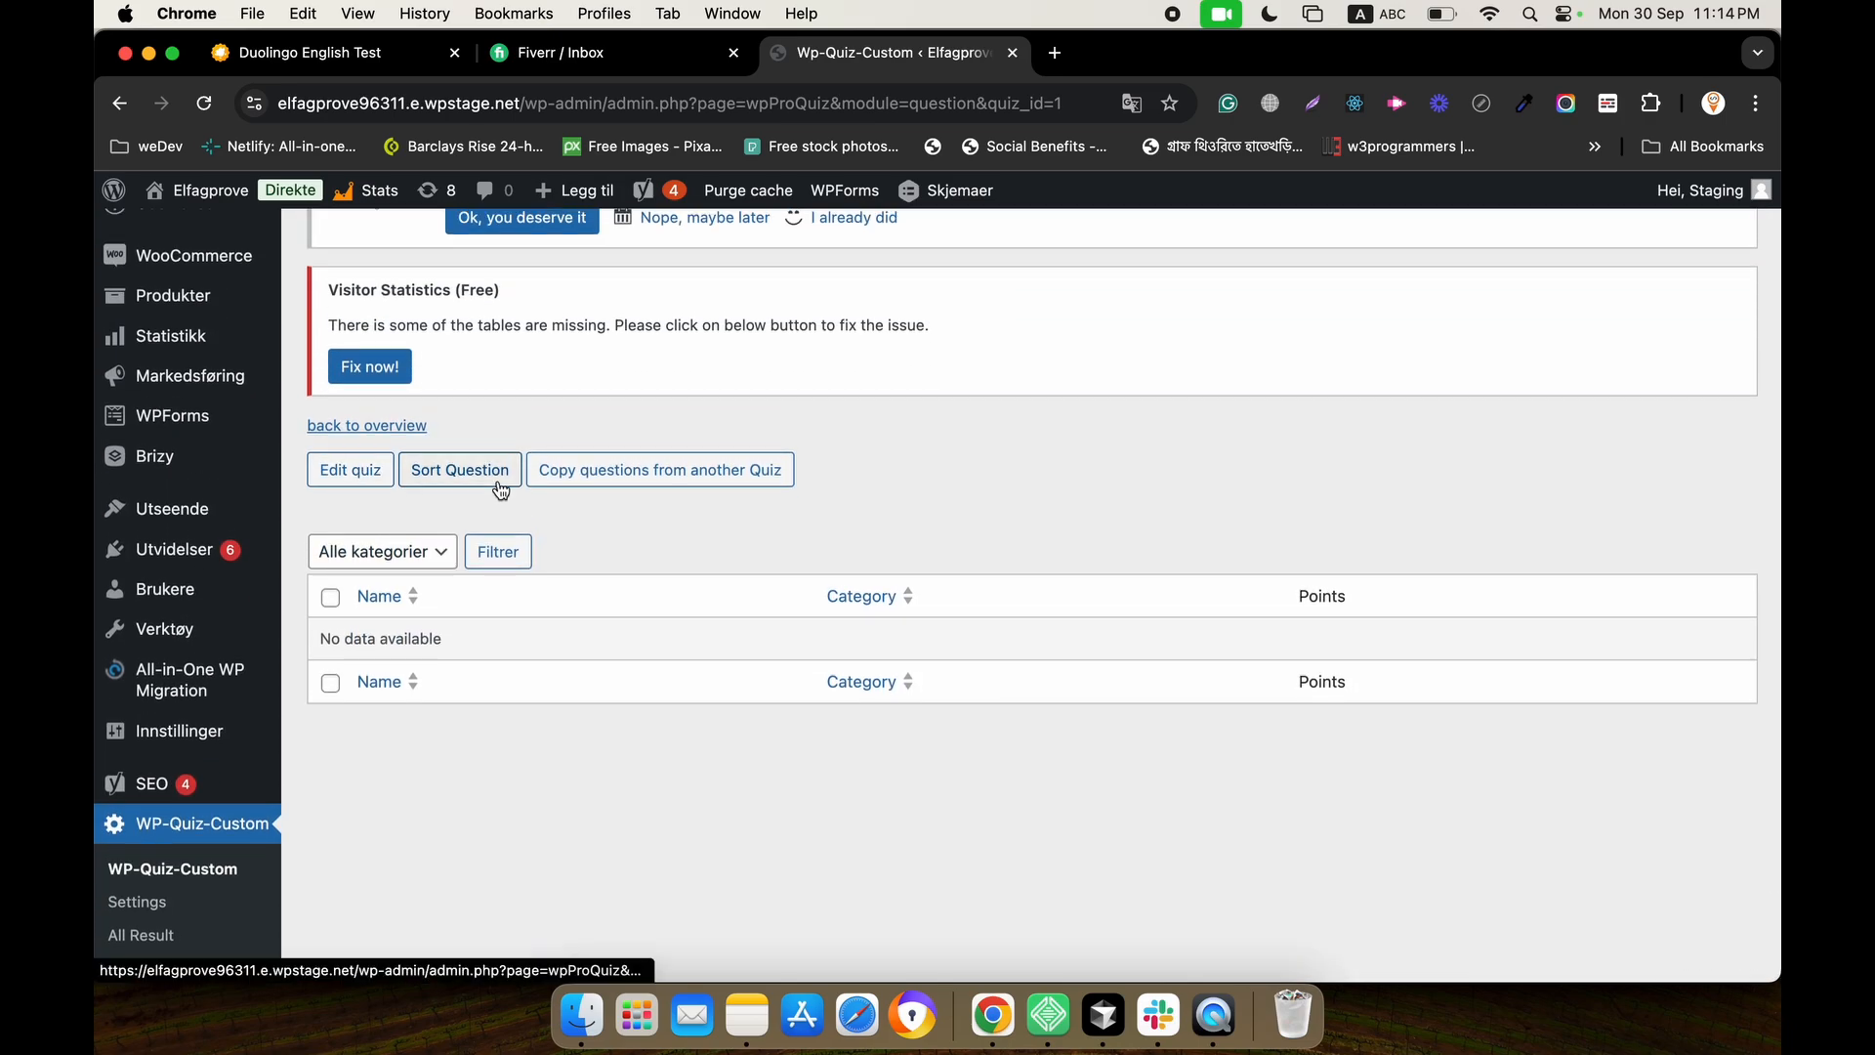
pyautogui.scroll(5, 501, 489)
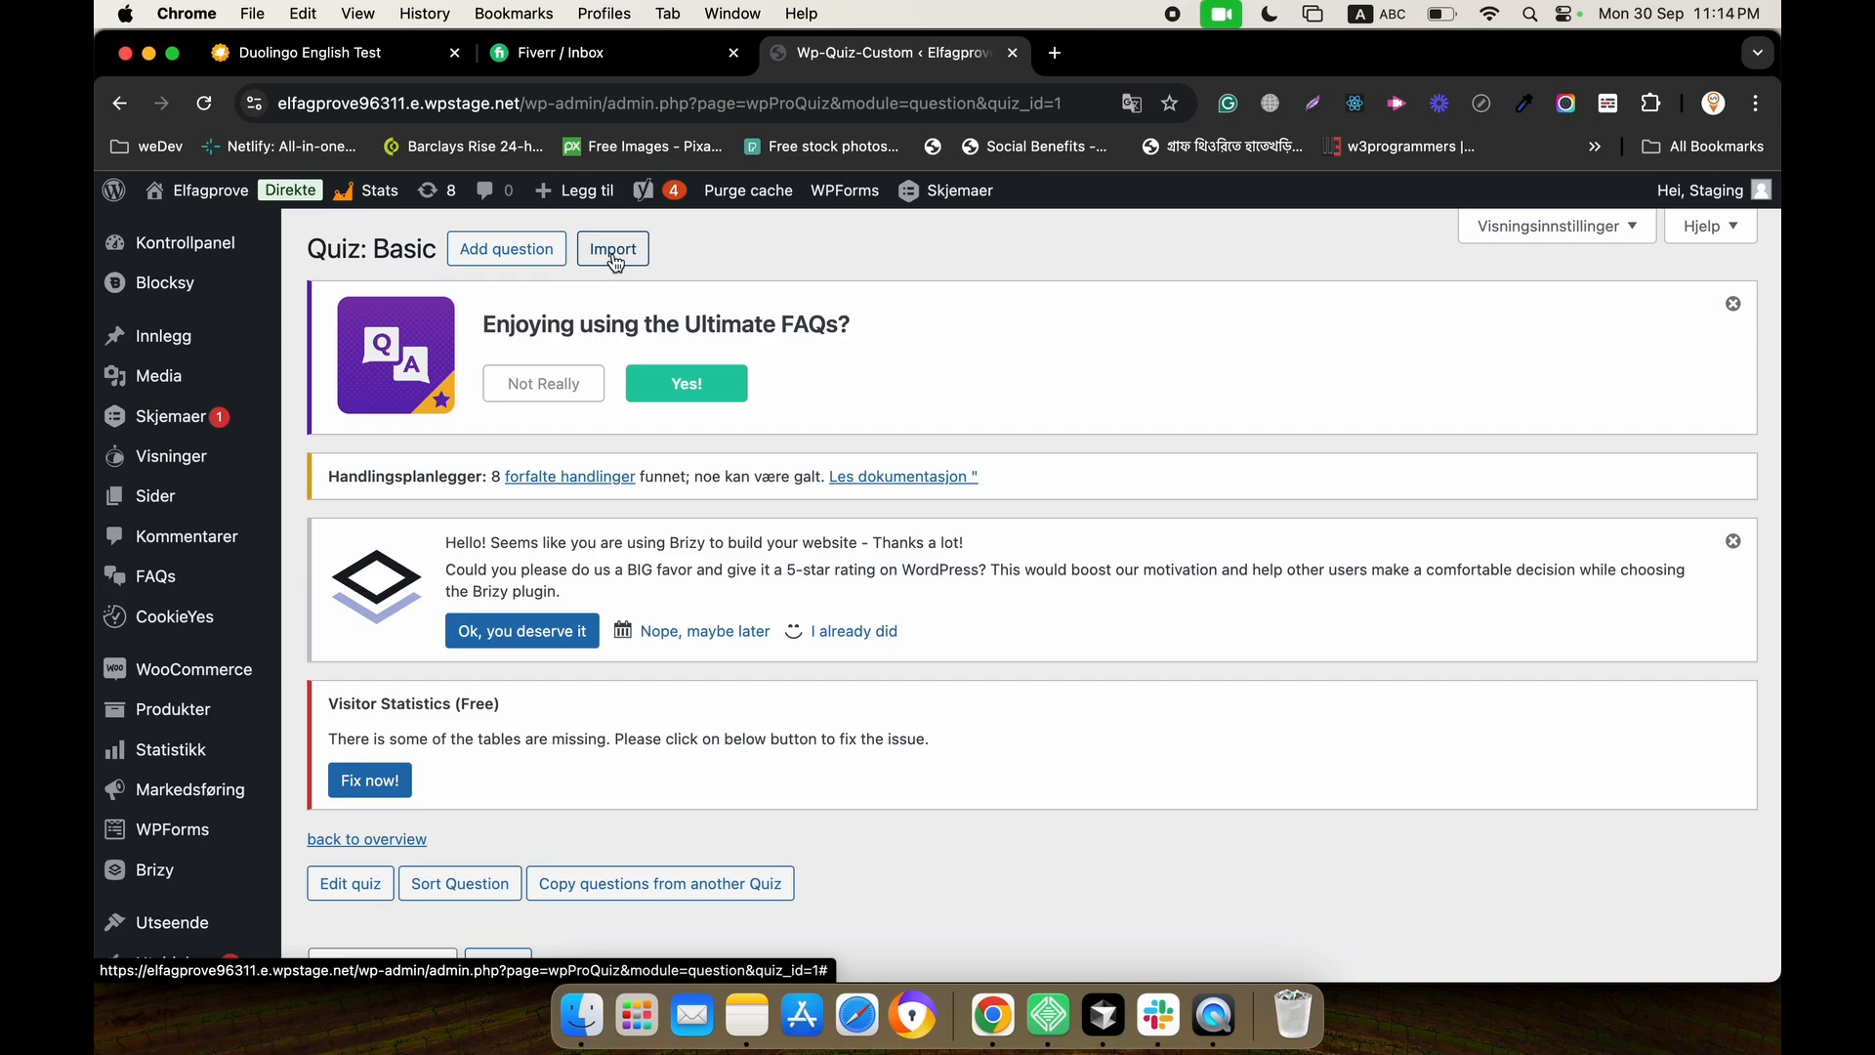
pyautogui.scroll(-4, 649, 283)
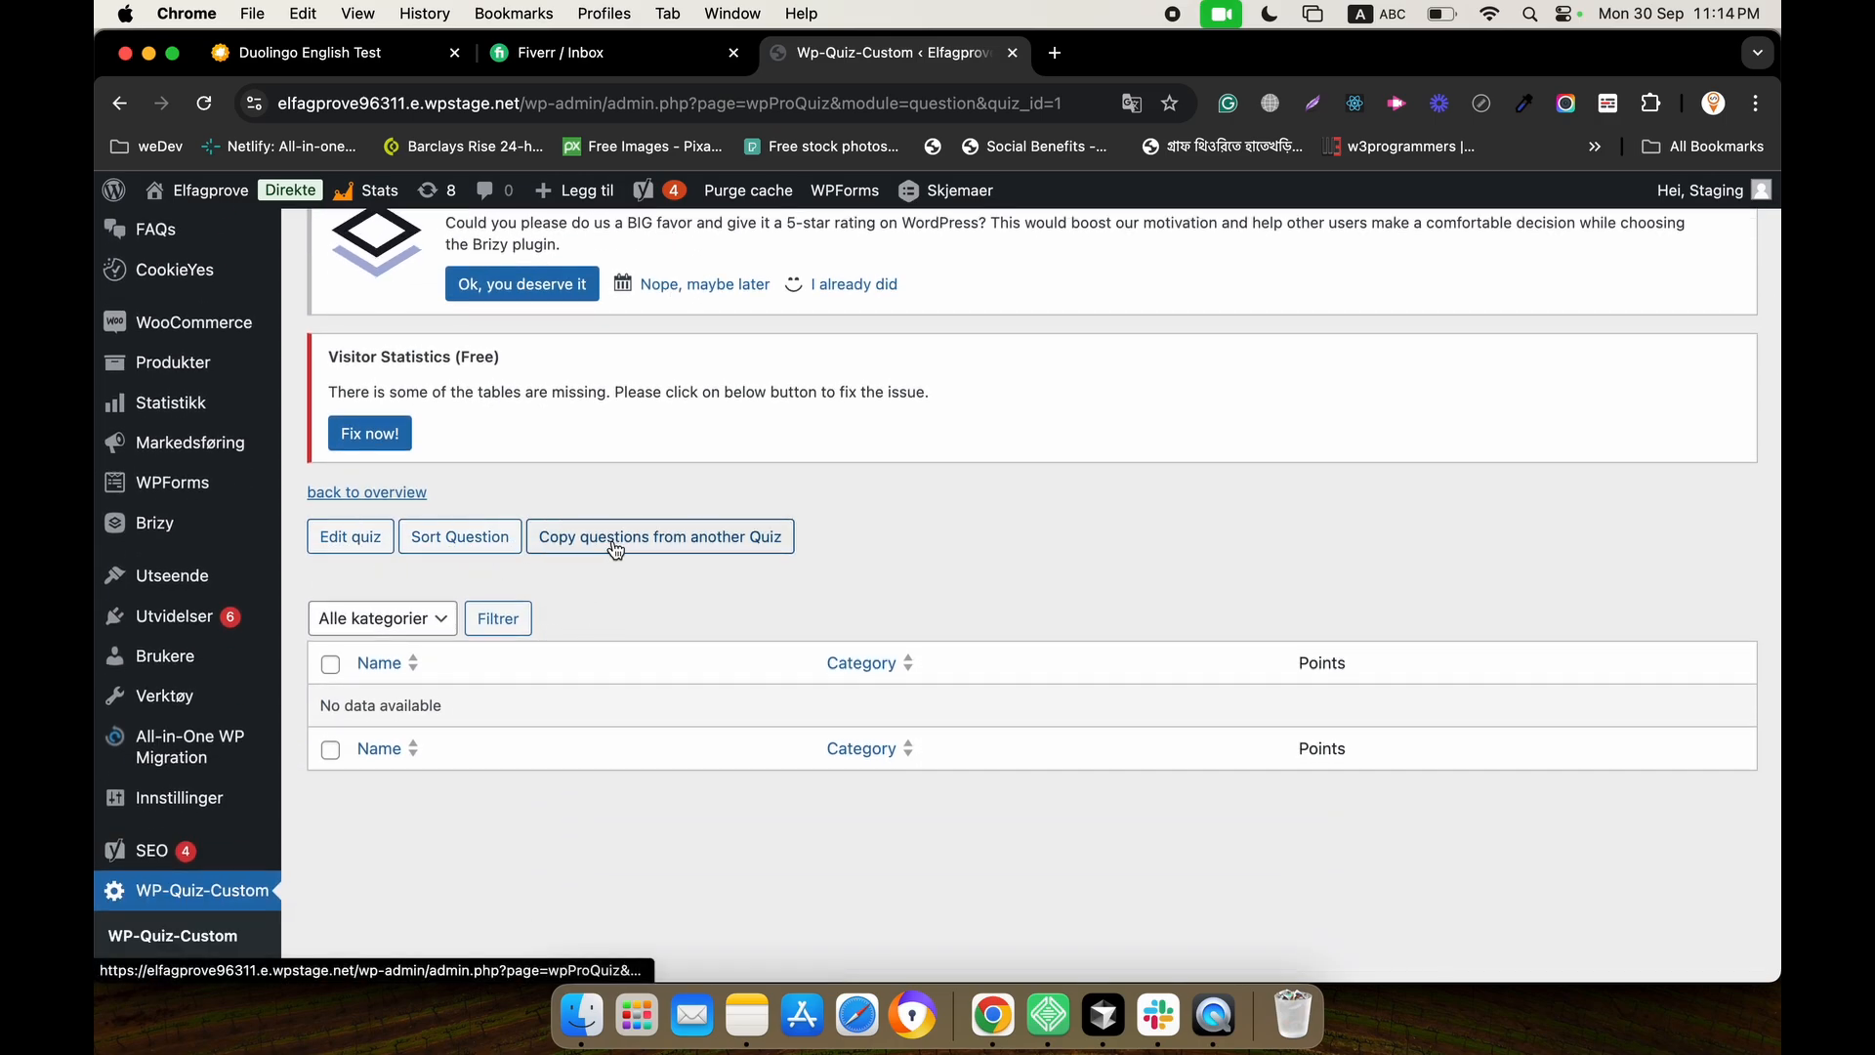
pyautogui.scroll(4, 646, 589)
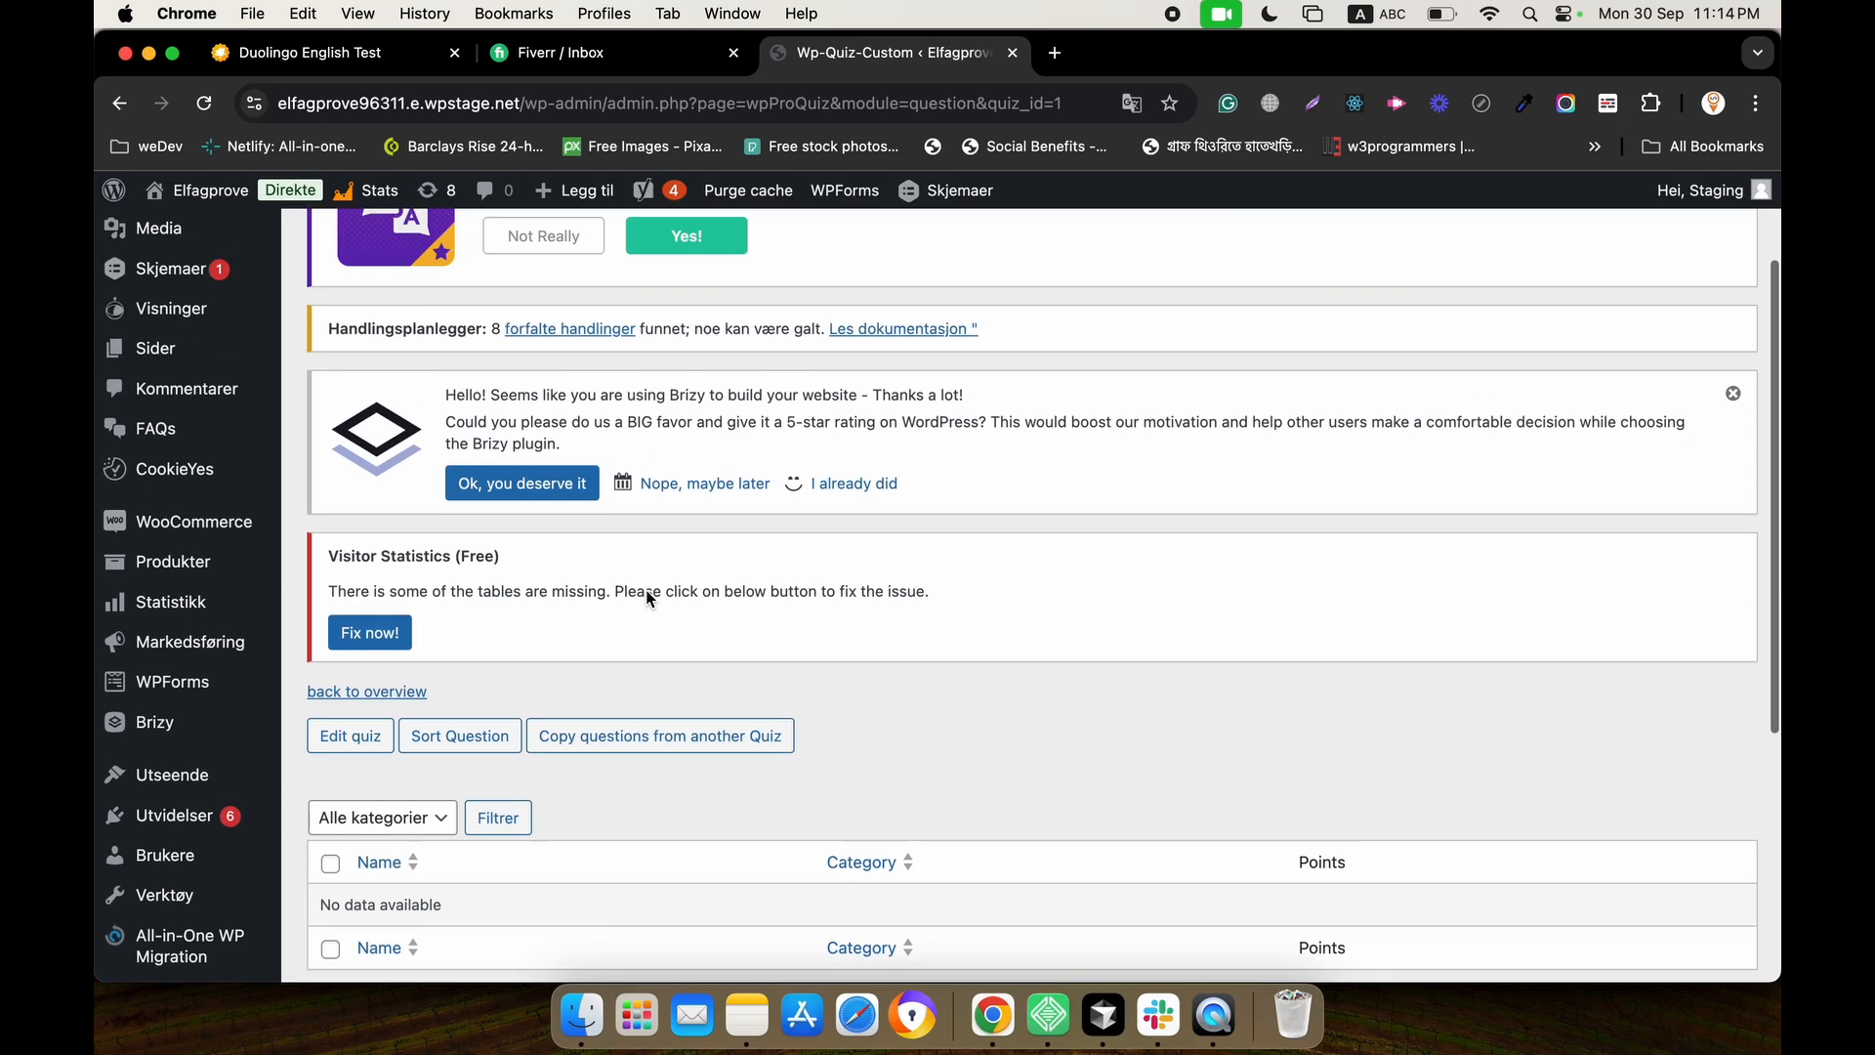
pyautogui.click(513, 252)
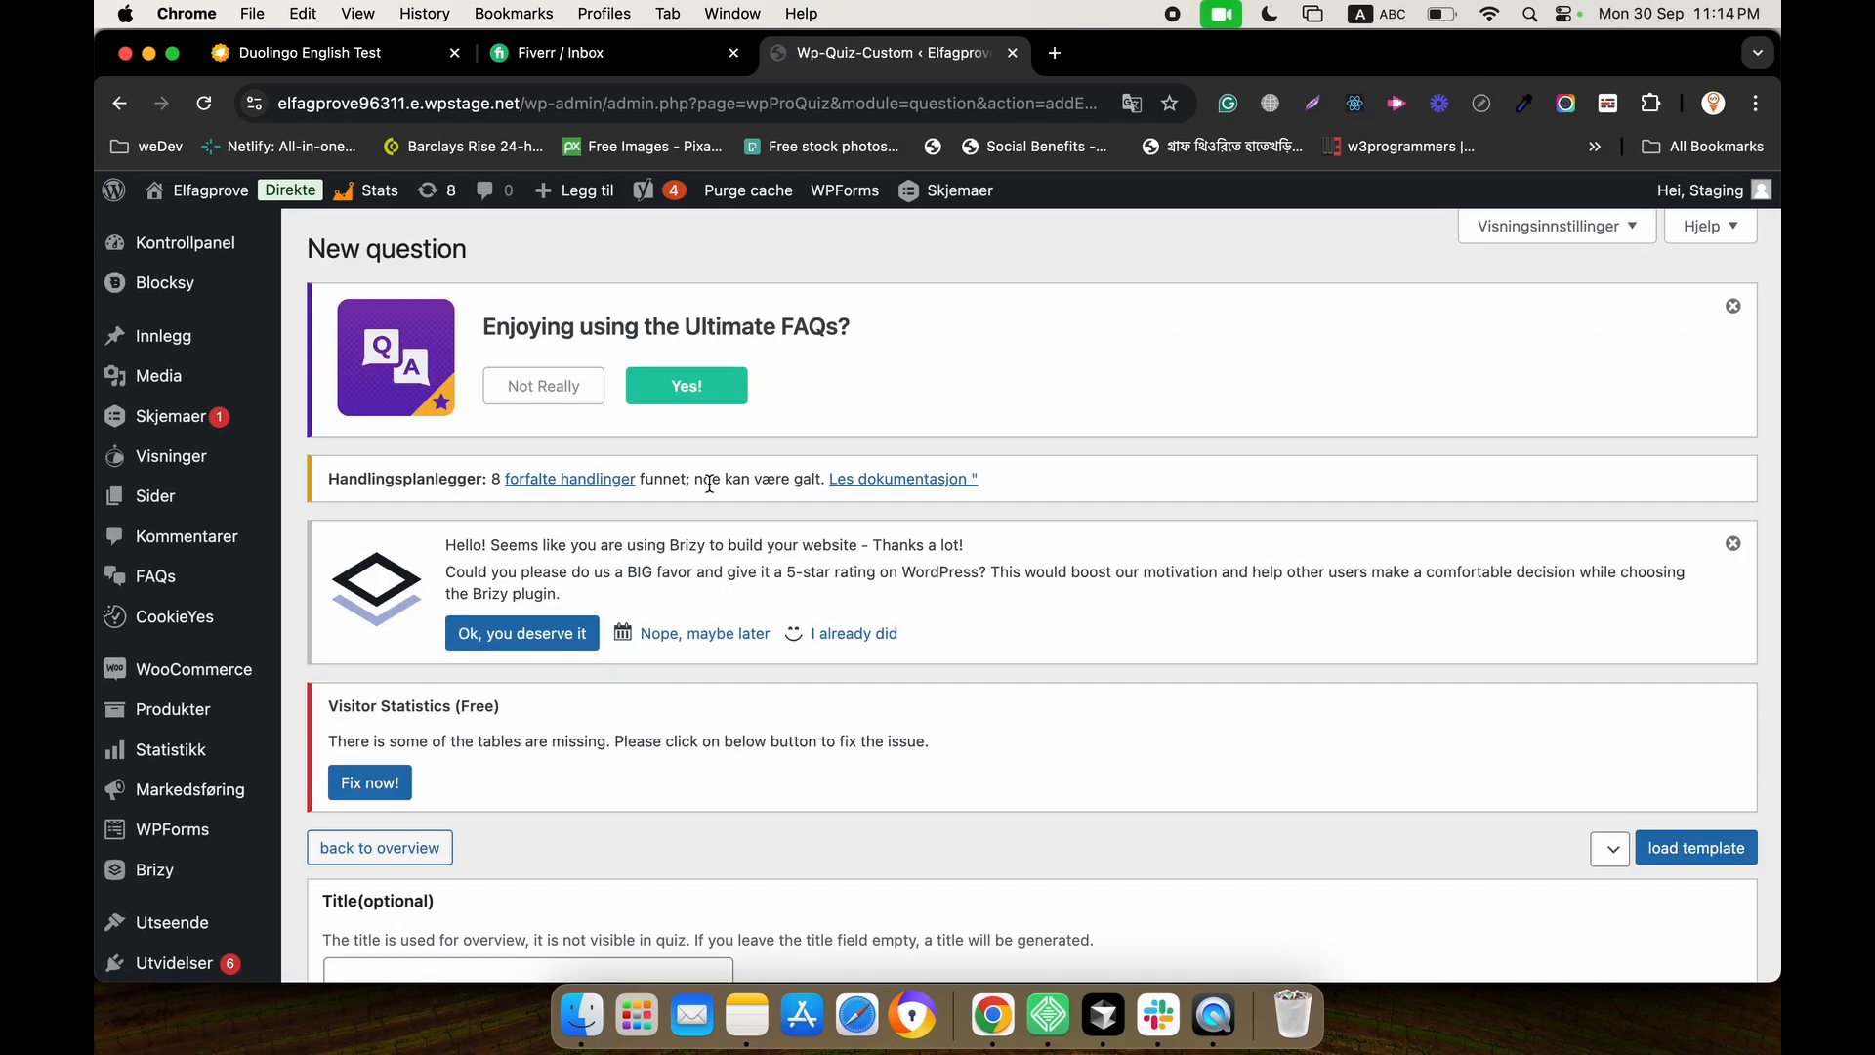
# Copy "What is PHP?" from the note in the Notes app and paste it as the new question's title in Chrome.
pyautogui.scroll(-8, 730, 599)
pyautogui.scroll(-2, 730, 600)
pyautogui.scroll(3, 646, 471)
pyautogui.click(661, 454)
pyautogui.press('super+Tab')
pyautogui.press('super+Tab')
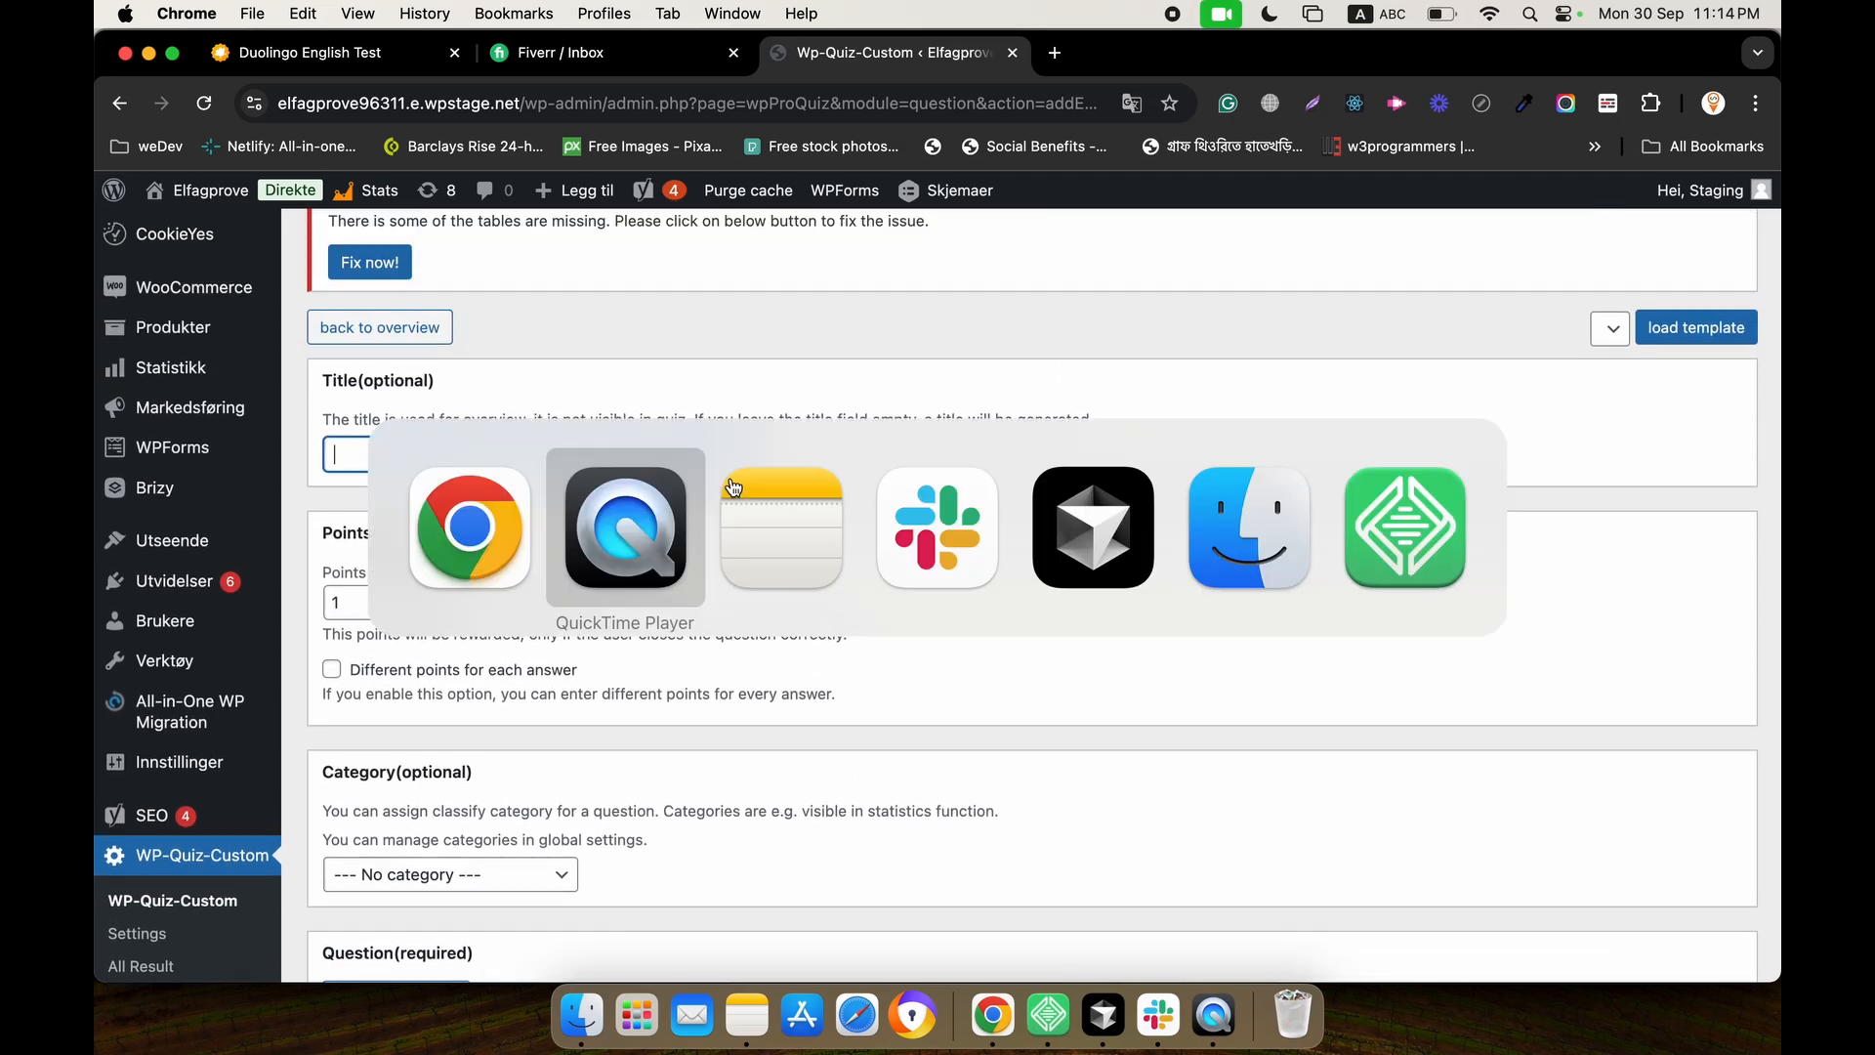
pyautogui.moveTo(858, 135); pyautogui.dragTo(712, 134)
pyautogui.press('super+c')
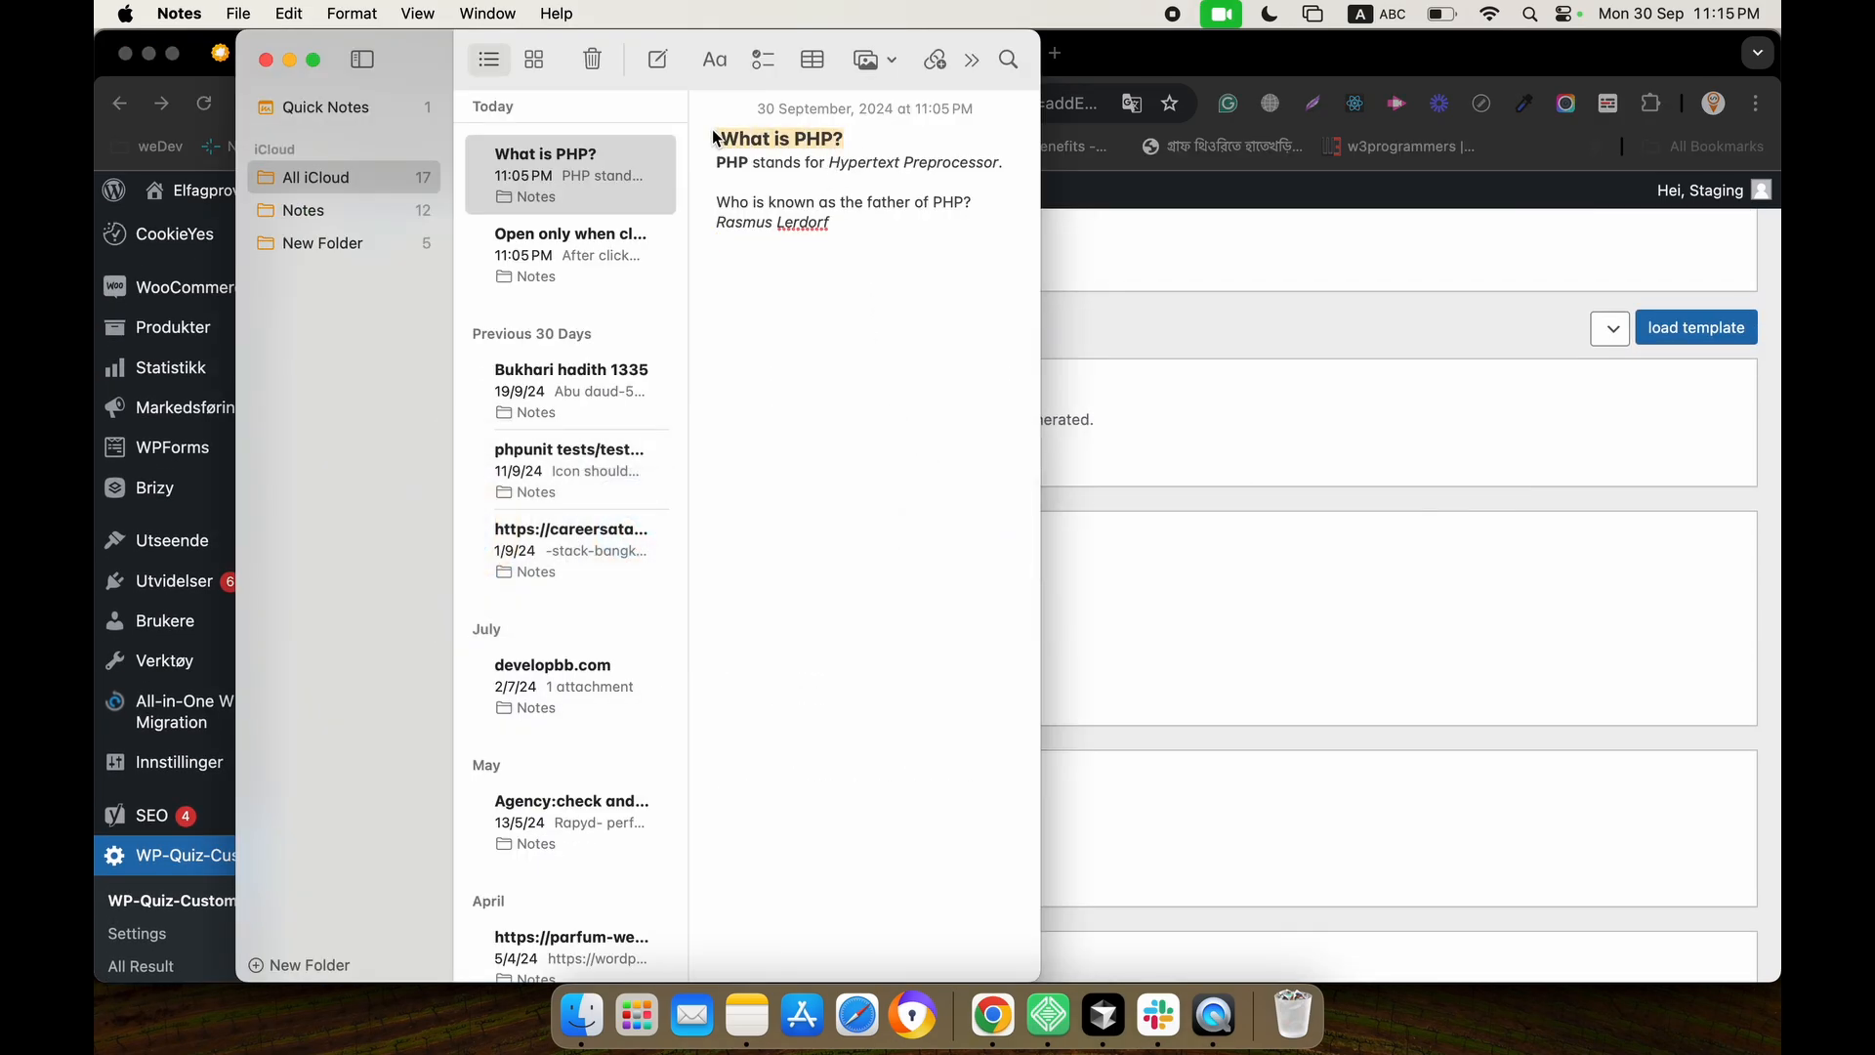
pyautogui.press('super+Tab')
pyautogui.press('super+v')
# Enter "What is PHP?" as the required question text, keeping the default points and category.
pyautogui.scroll(-4, 615, 511)
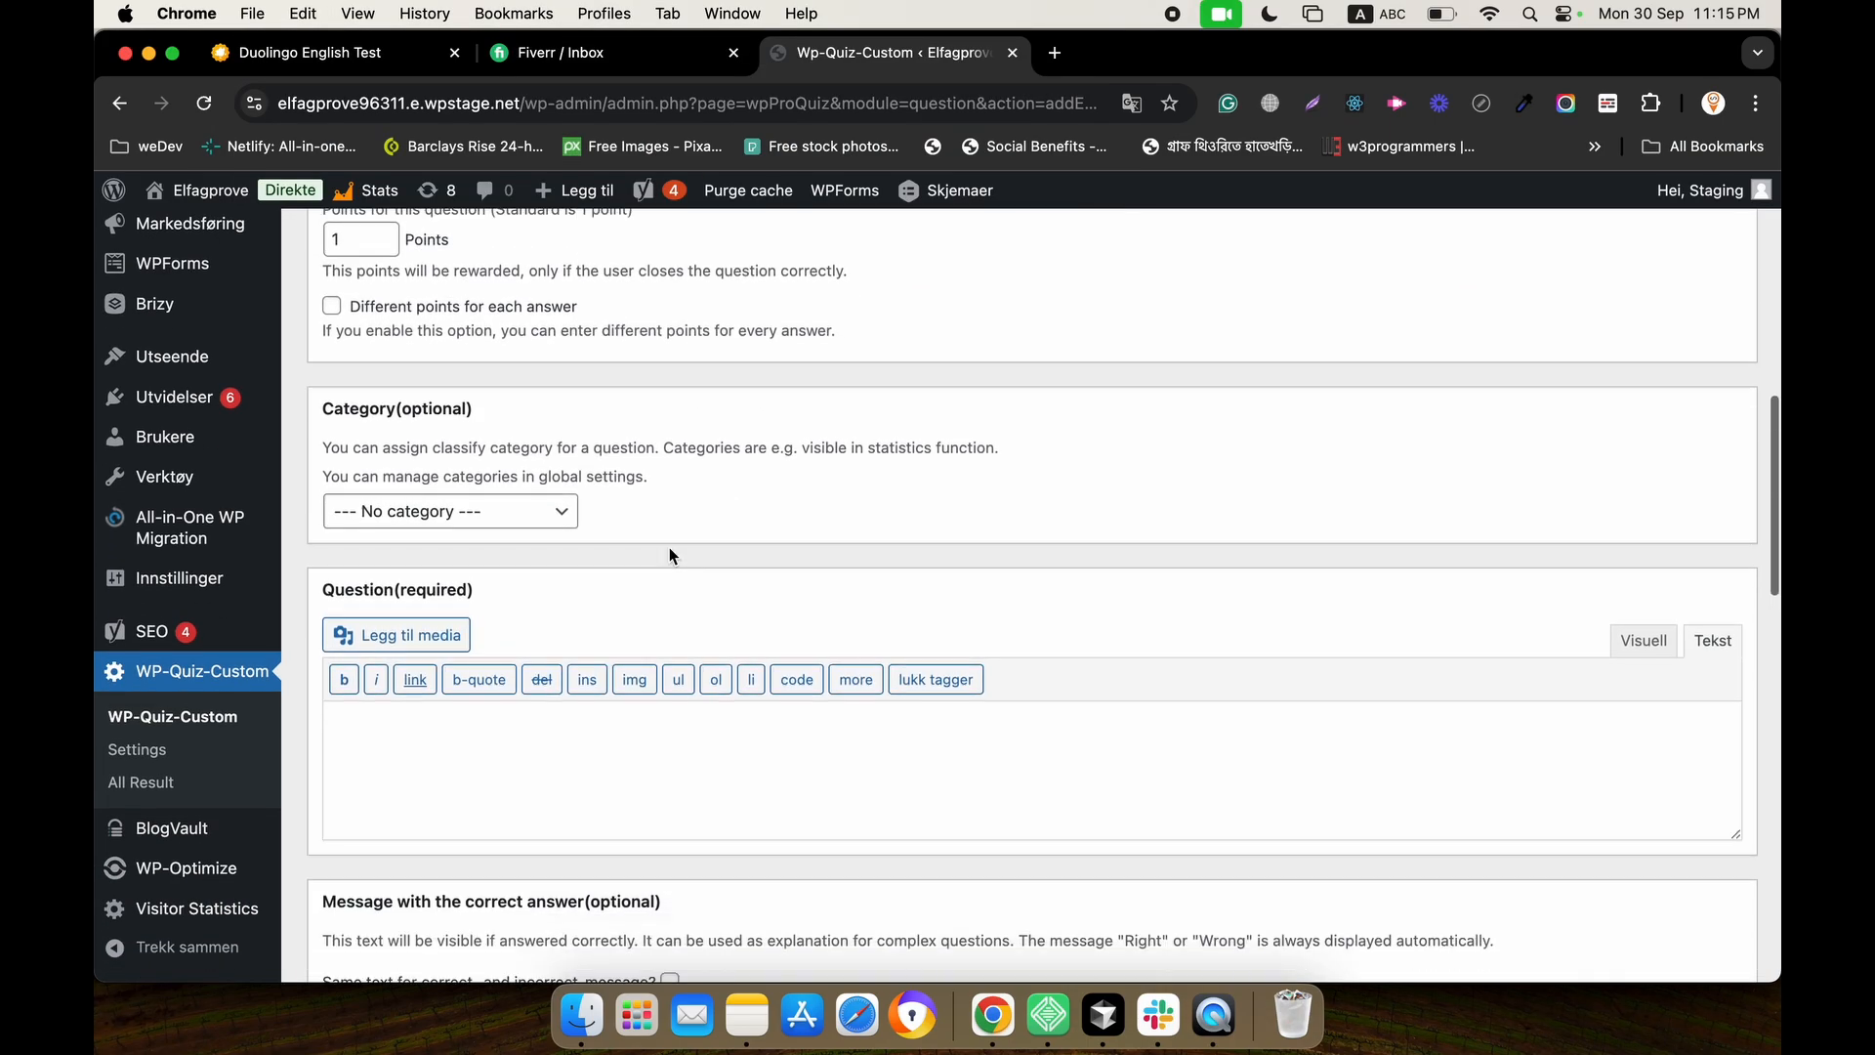
pyautogui.scroll(1, 641, 531)
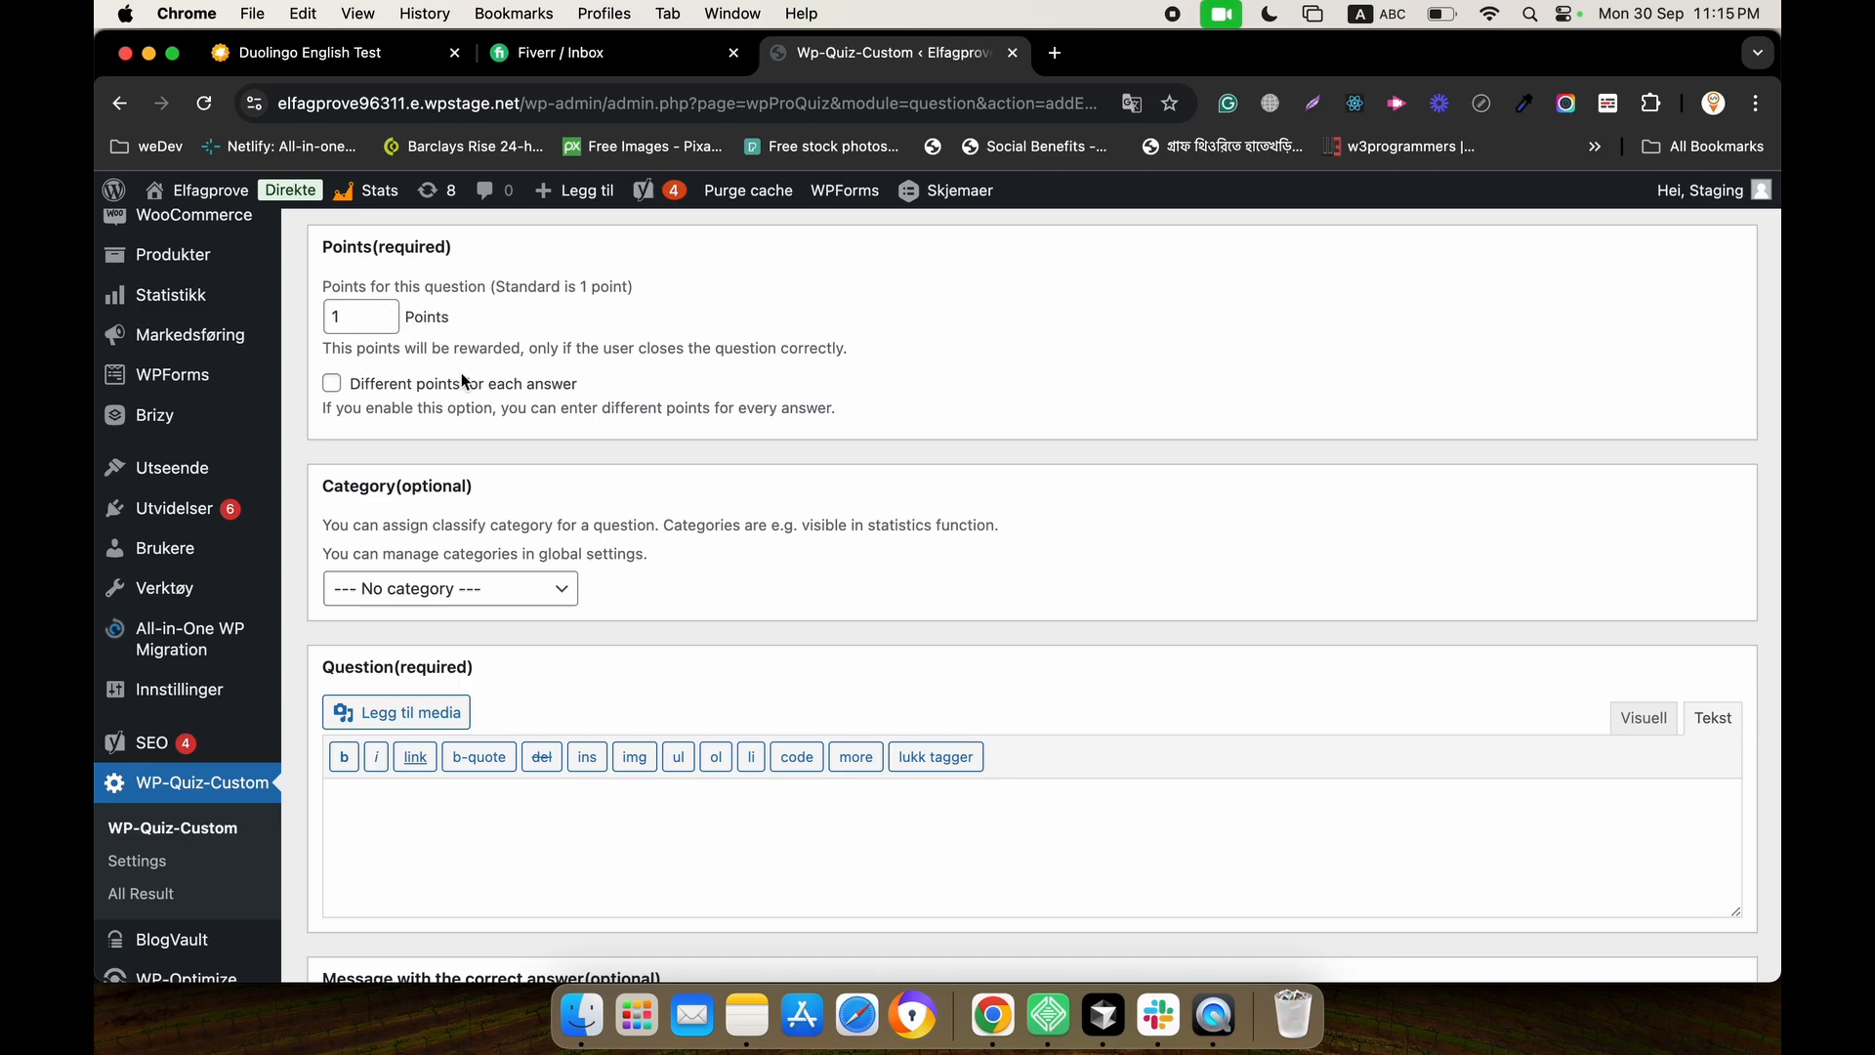
pyautogui.scroll(-2, 461, 362)
pyautogui.scroll(3, 430, 376)
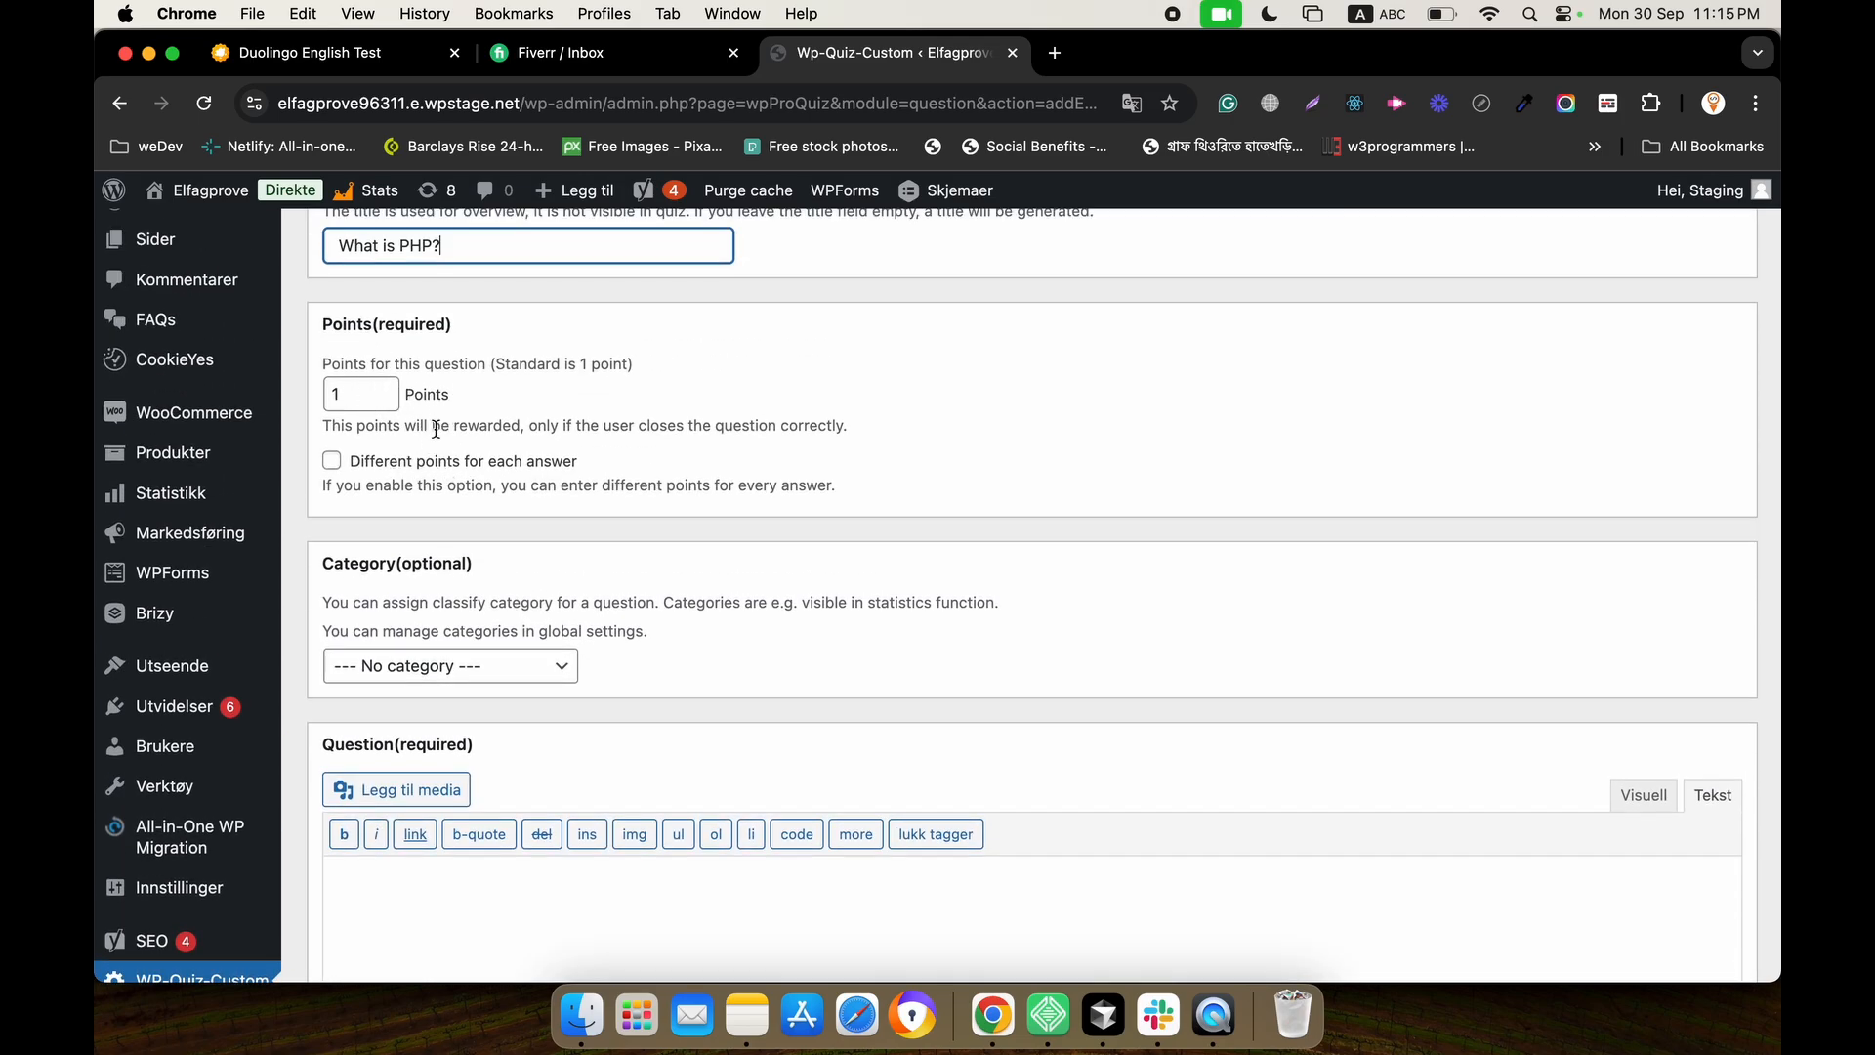
pyautogui.scroll(-5, 484, 455)
pyautogui.click(531, 523)
pyautogui.scroll(-1, 533, 525)
pyautogui.scroll(3, 536, 524)
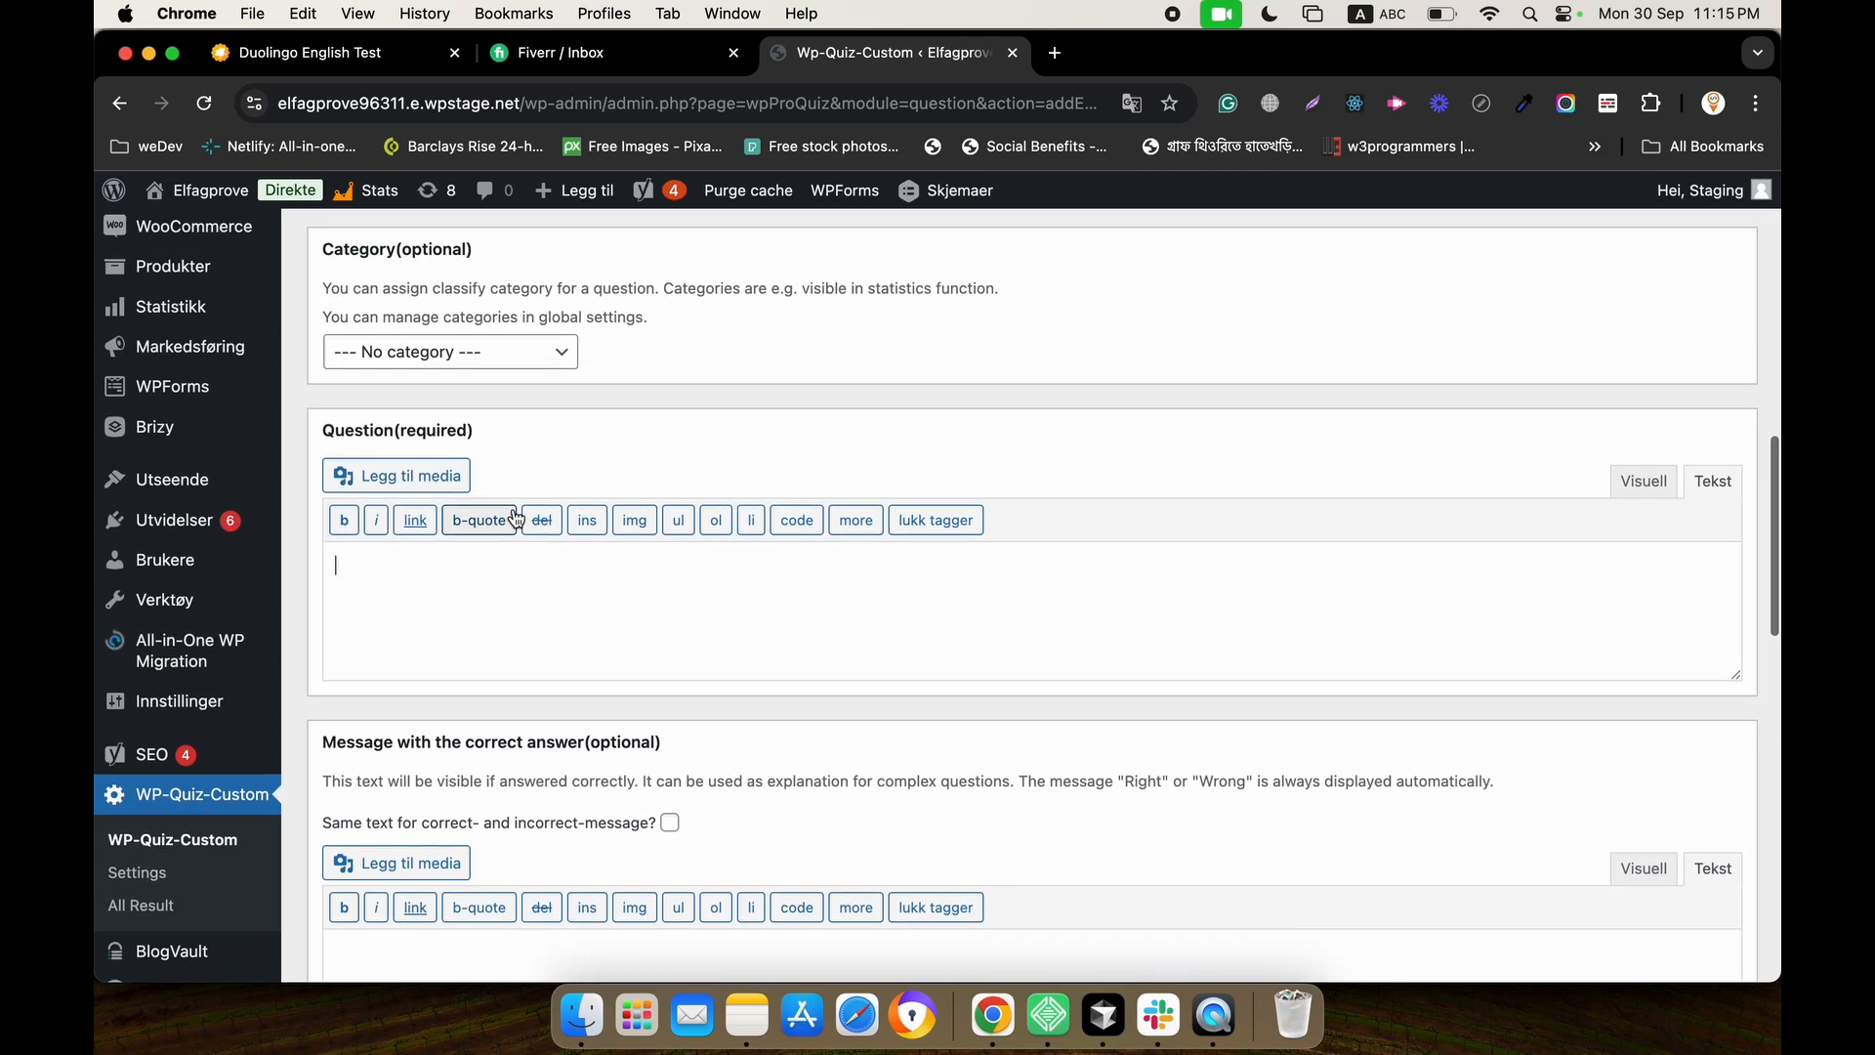
pyautogui.press('super+v')
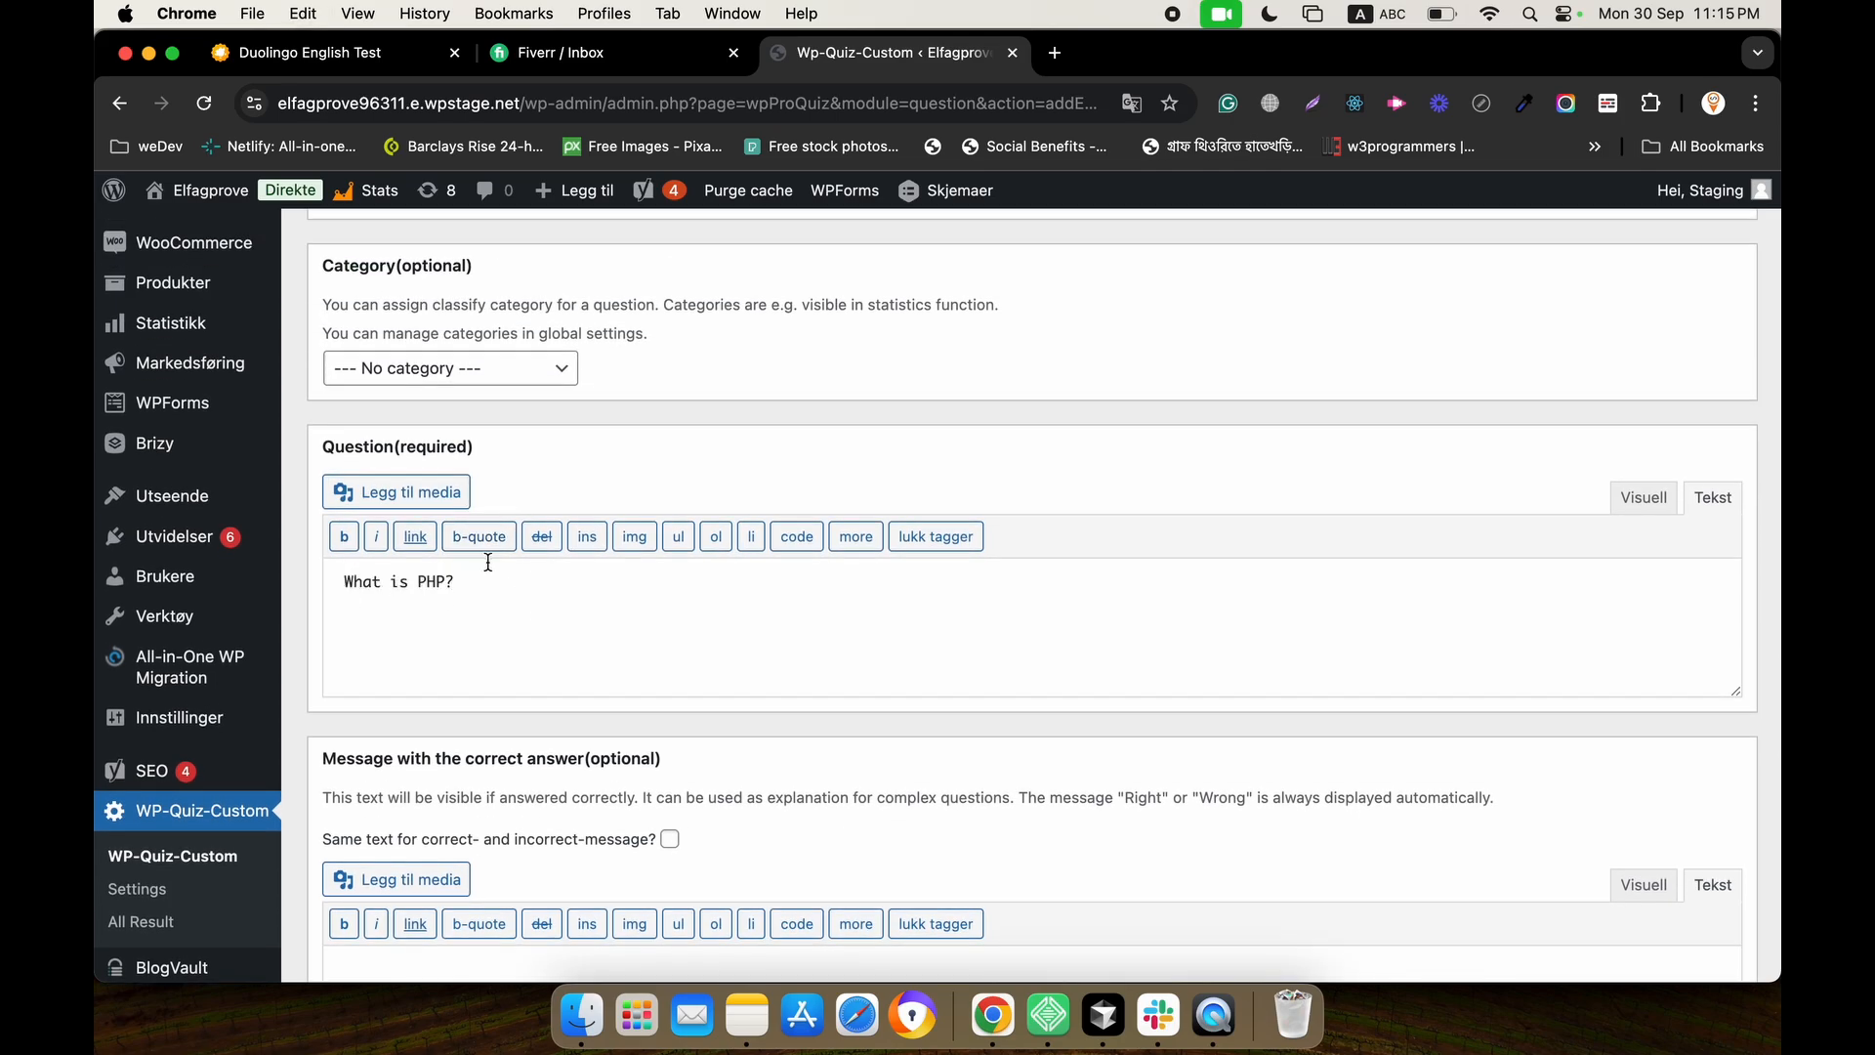
# Copy "PHP stands for Hypertext Preprocessor." from the note in Notes and paste it as the incorrect-answer message in Chrome.
pyautogui.scroll(10, 489, 562)
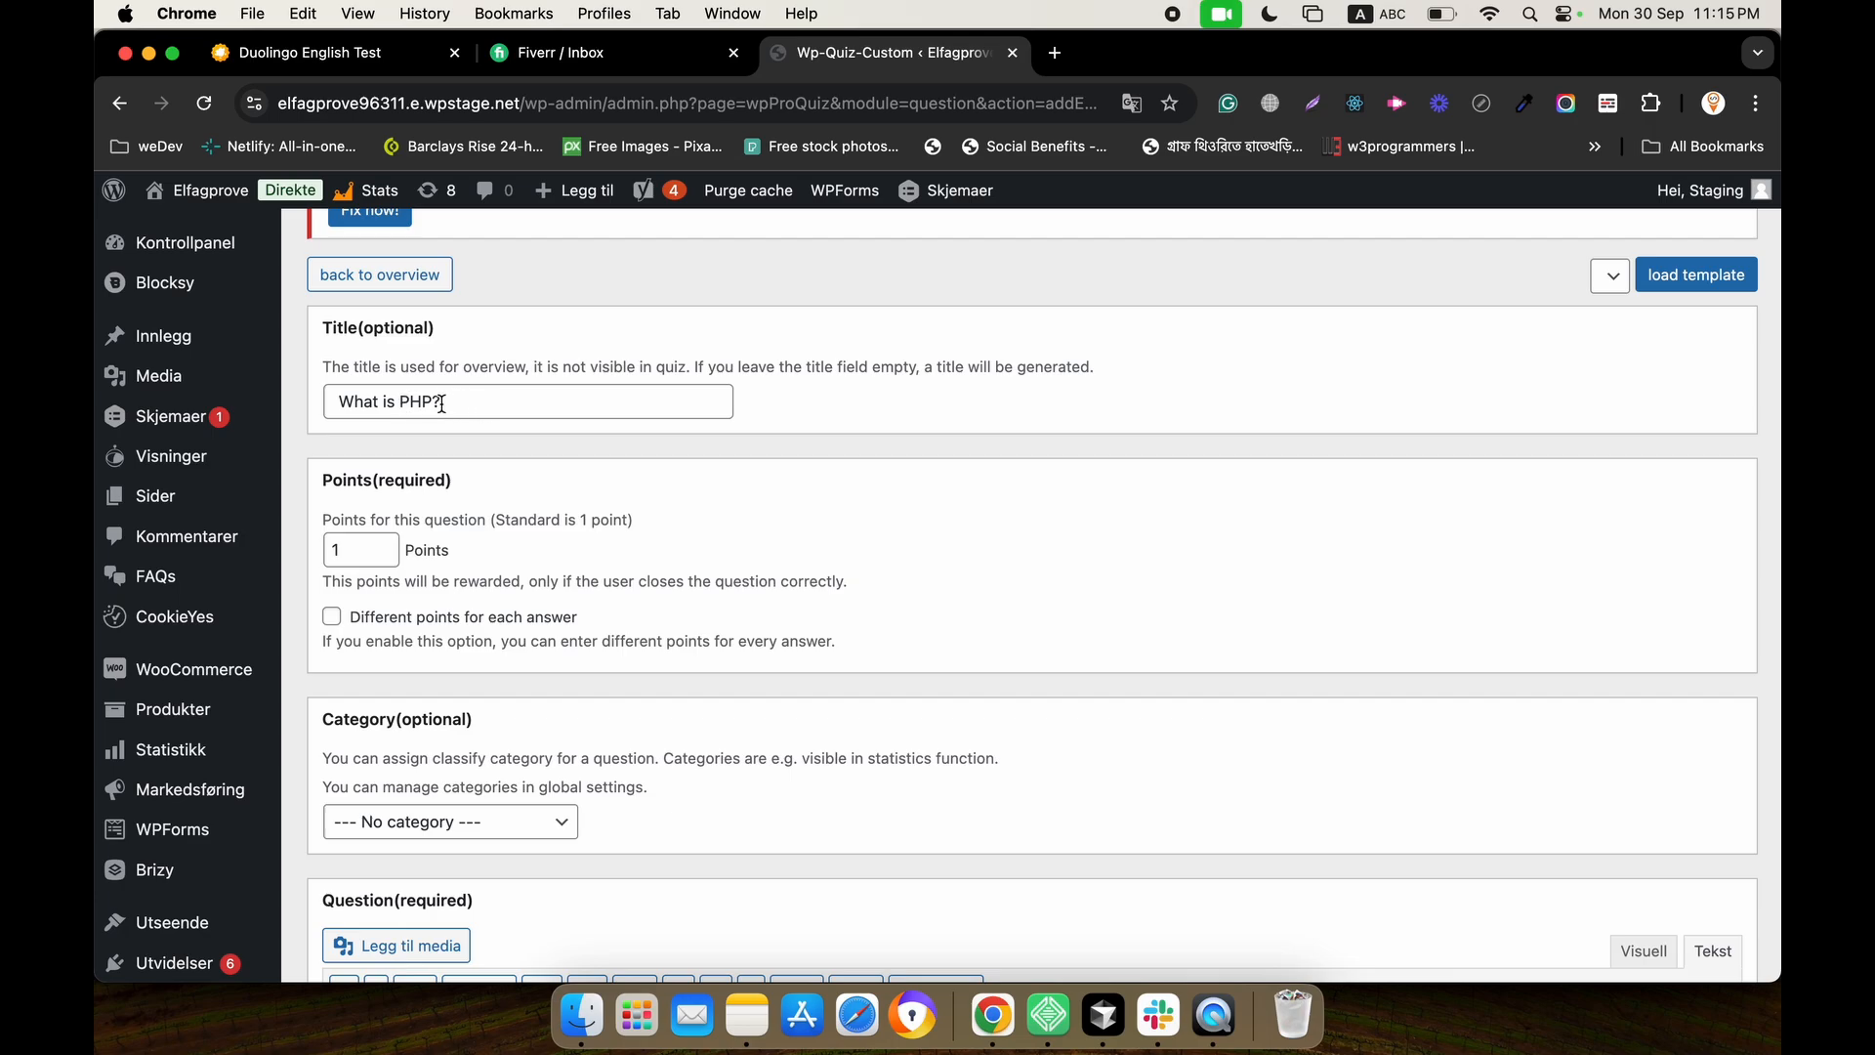
pyautogui.scroll(-10, 449, 440)
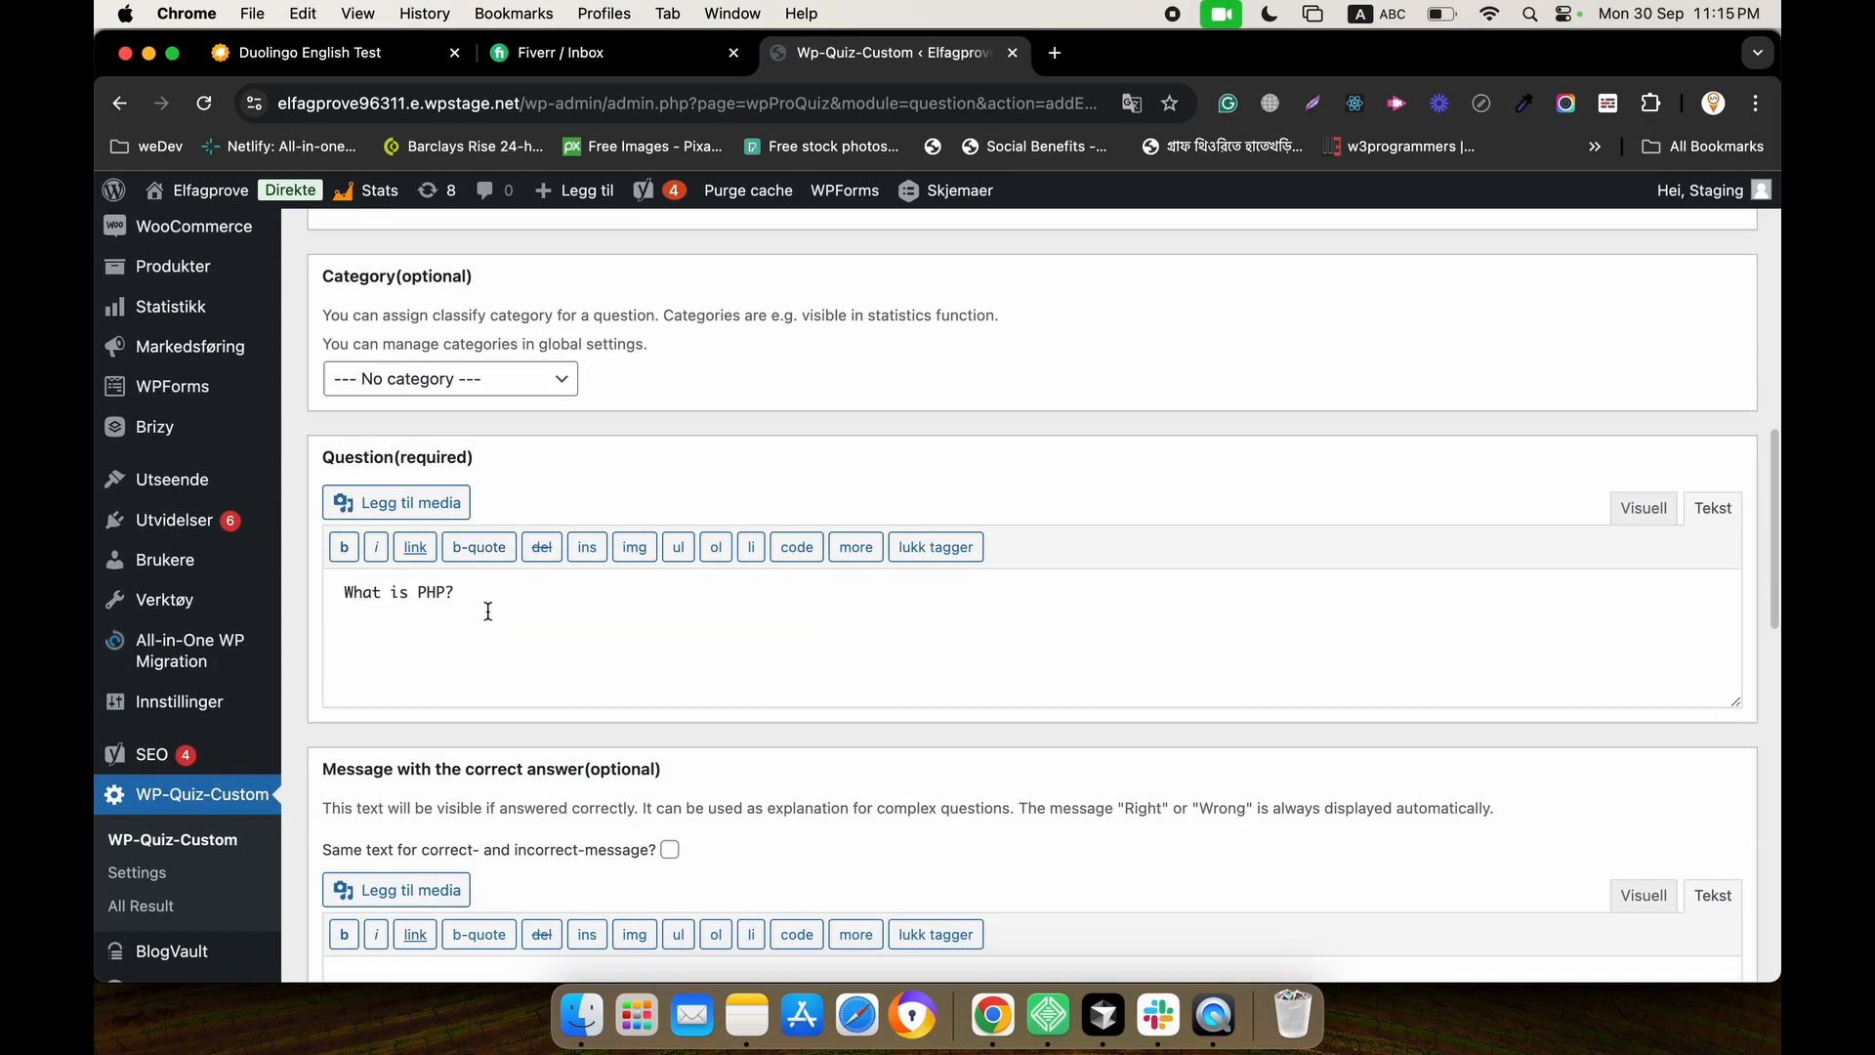
pyautogui.scroll(-5, 488, 615)
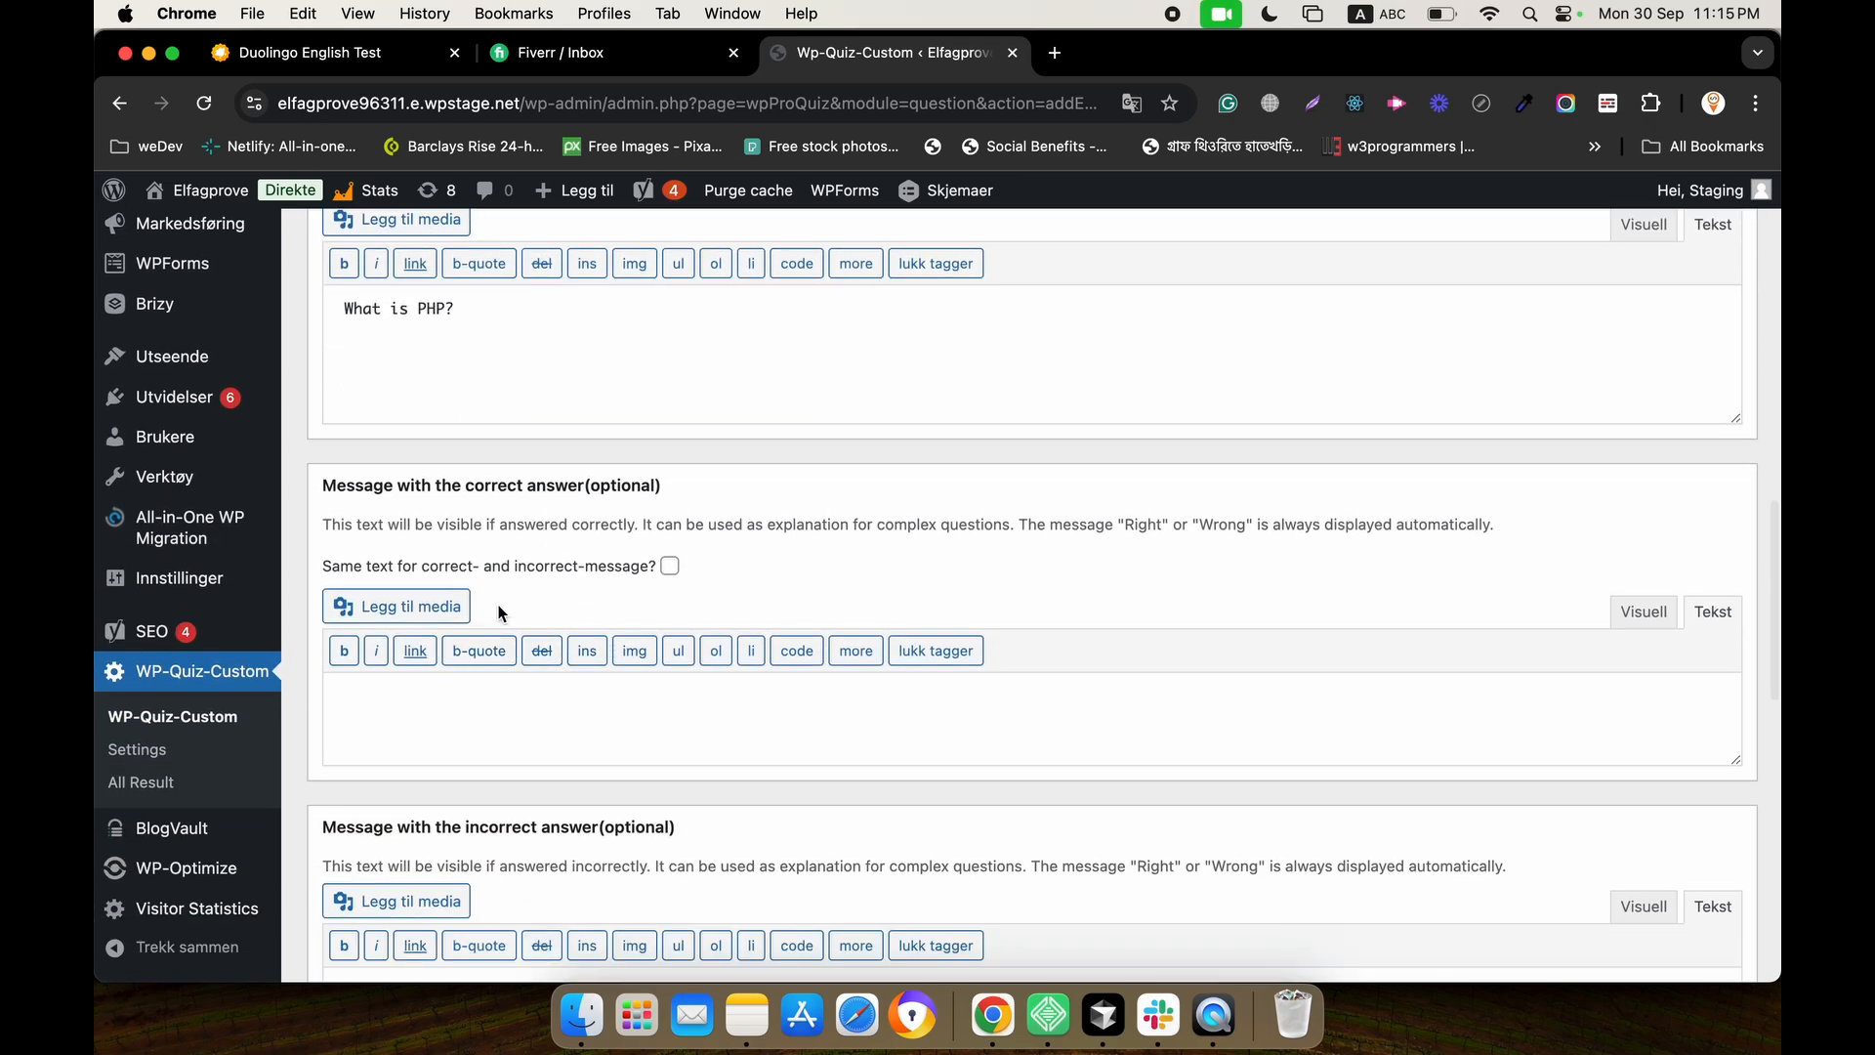
pyautogui.scroll(-1, 618, 712)
pyautogui.click(630, 694)
pyautogui.press('super+Tab')
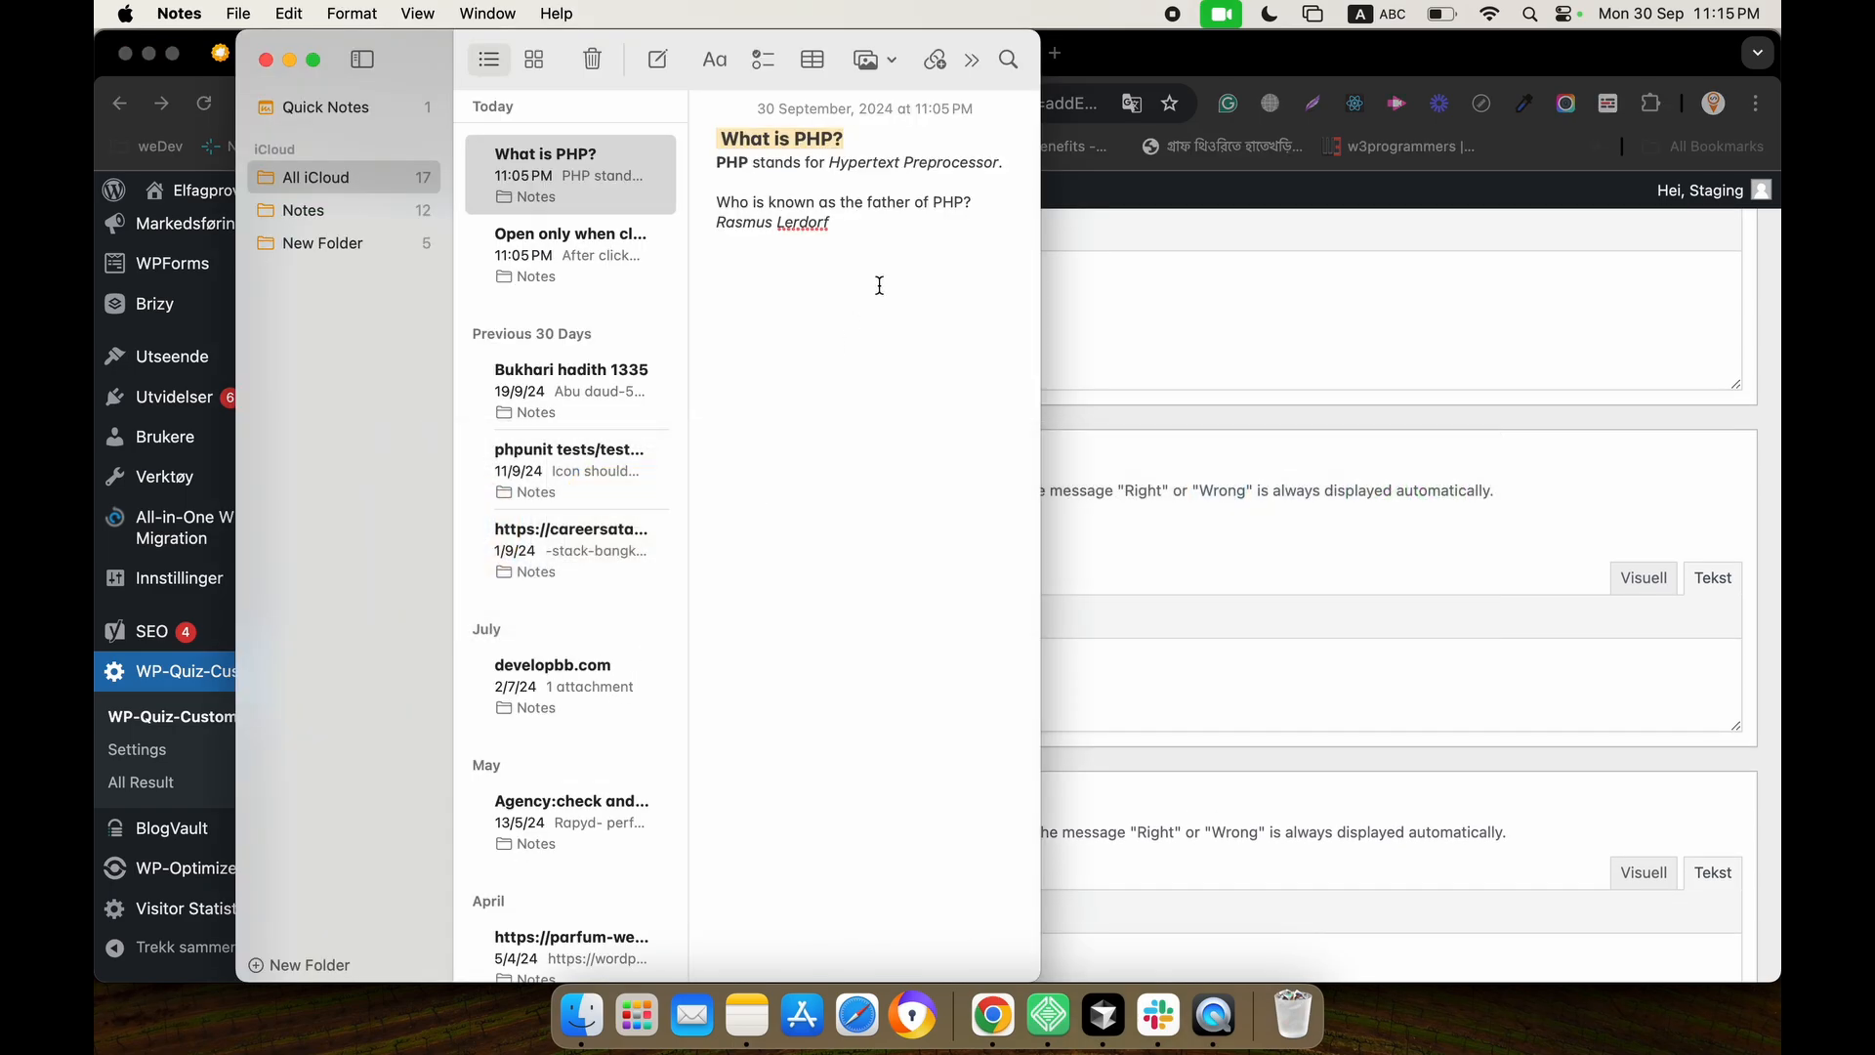
pyautogui.moveTo(972, 167); pyautogui.dragTo(693, 166)
pyautogui.press('super+c')
pyautogui.press('super+Tab')
pyautogui.scroll(-5, 694, 694)
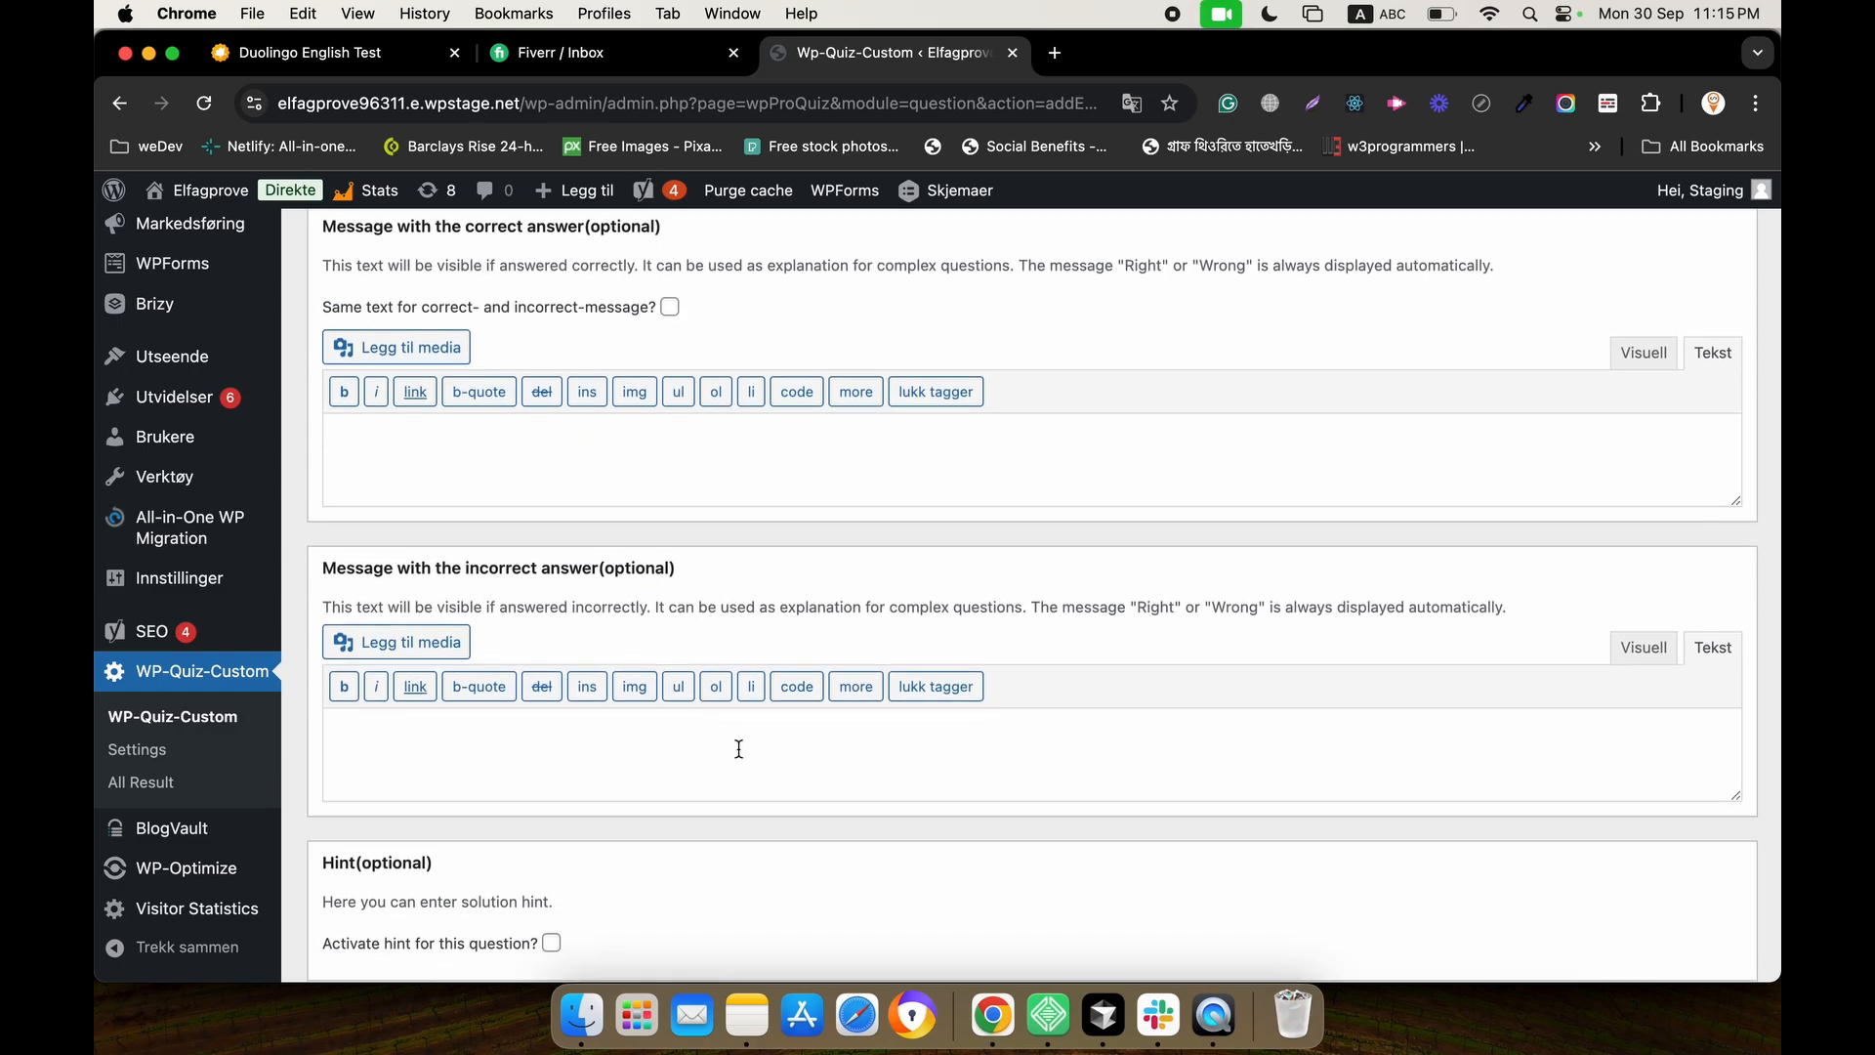
pyautogui.press('super+v')
# Enter "PHP stands for Hypertext Preprocessor." as the correct-answer message too.
pyautogui.scroll(-10, 742, 757)
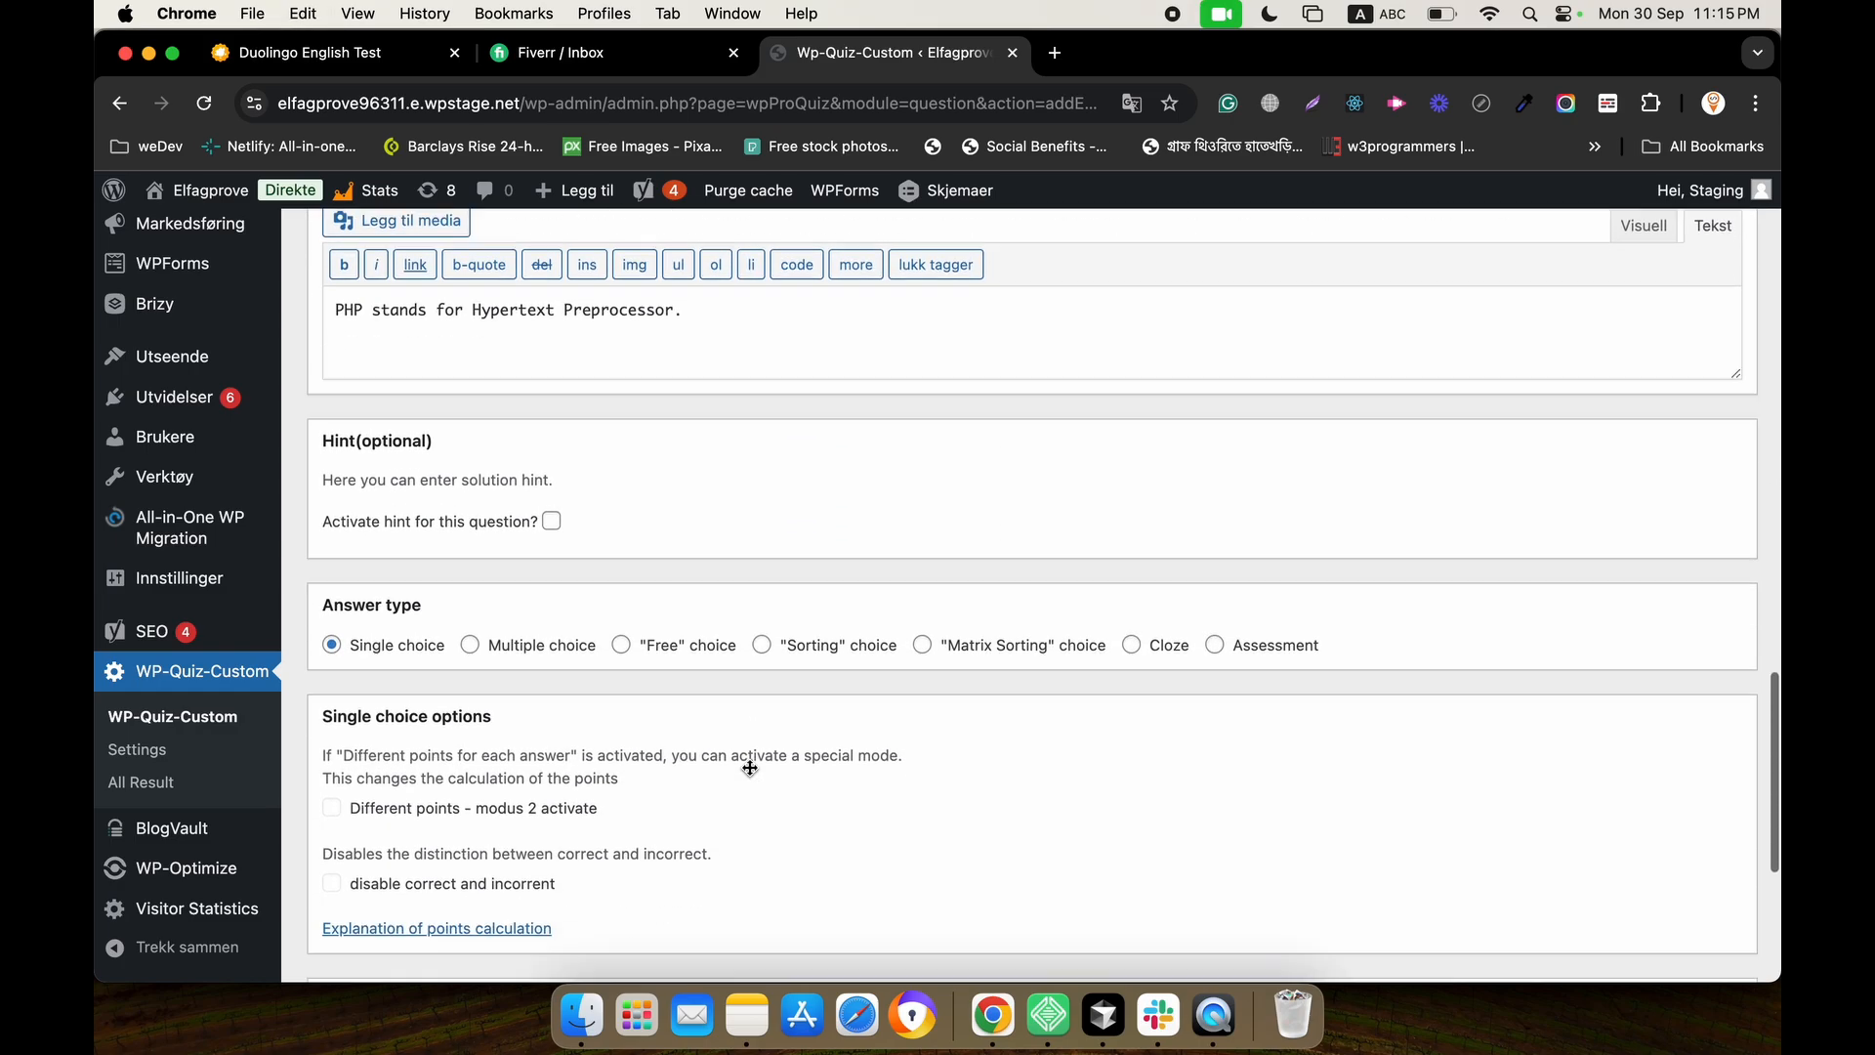
pyautogui.scroll(-3, 748, 764)
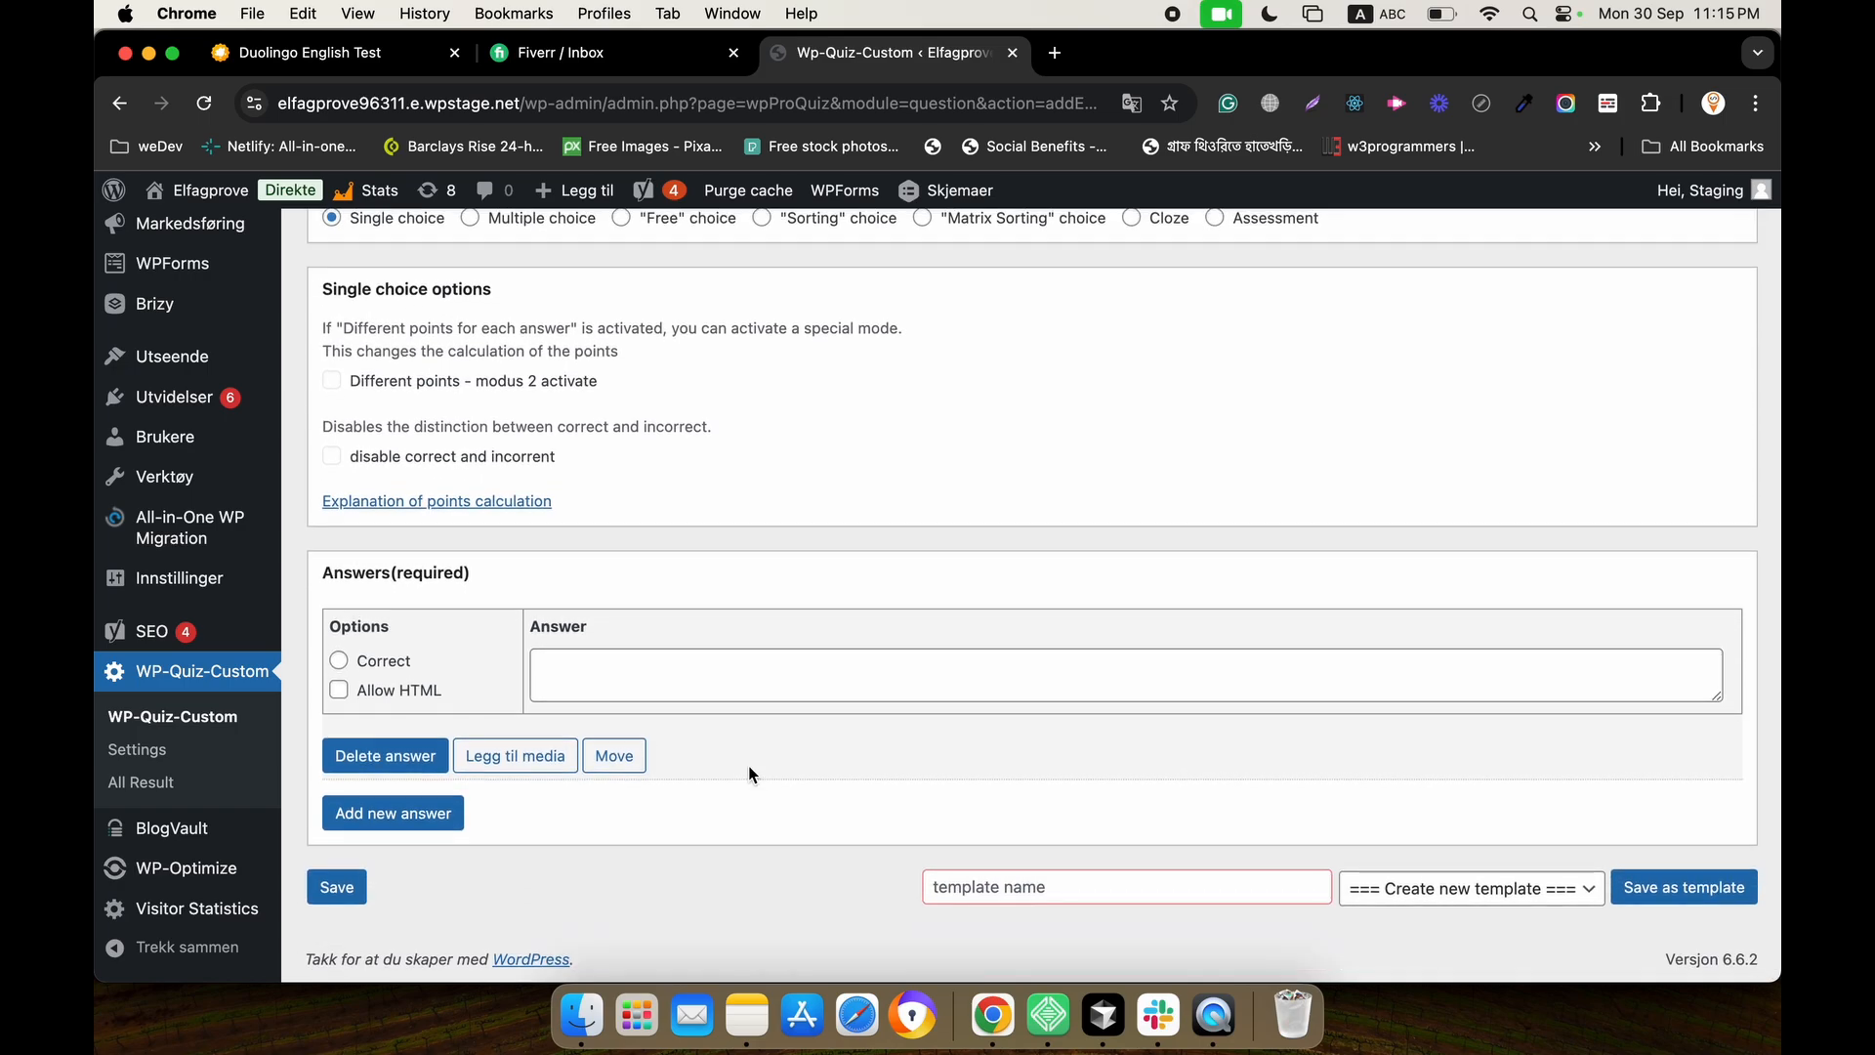
pyautogui.scroll(10, 748, 765)
pyautogui.click(738, 571)
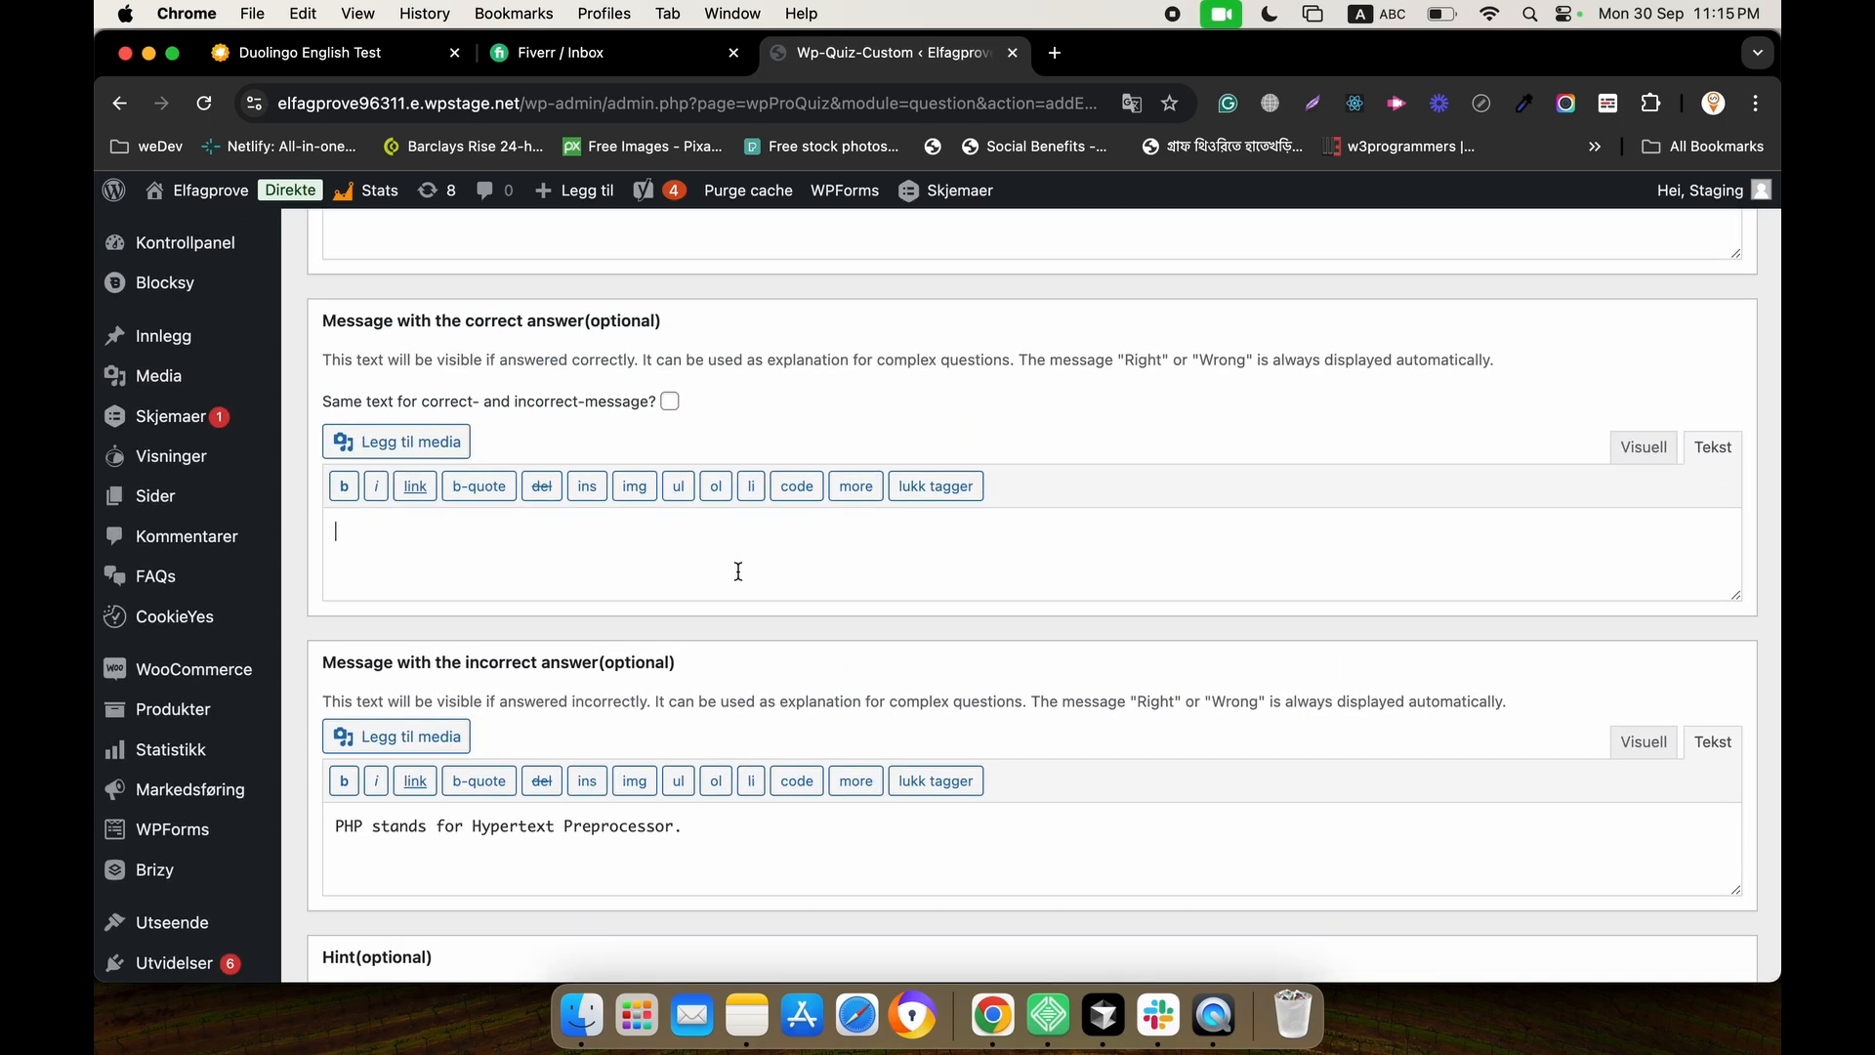
pyautogui.press('super+v')
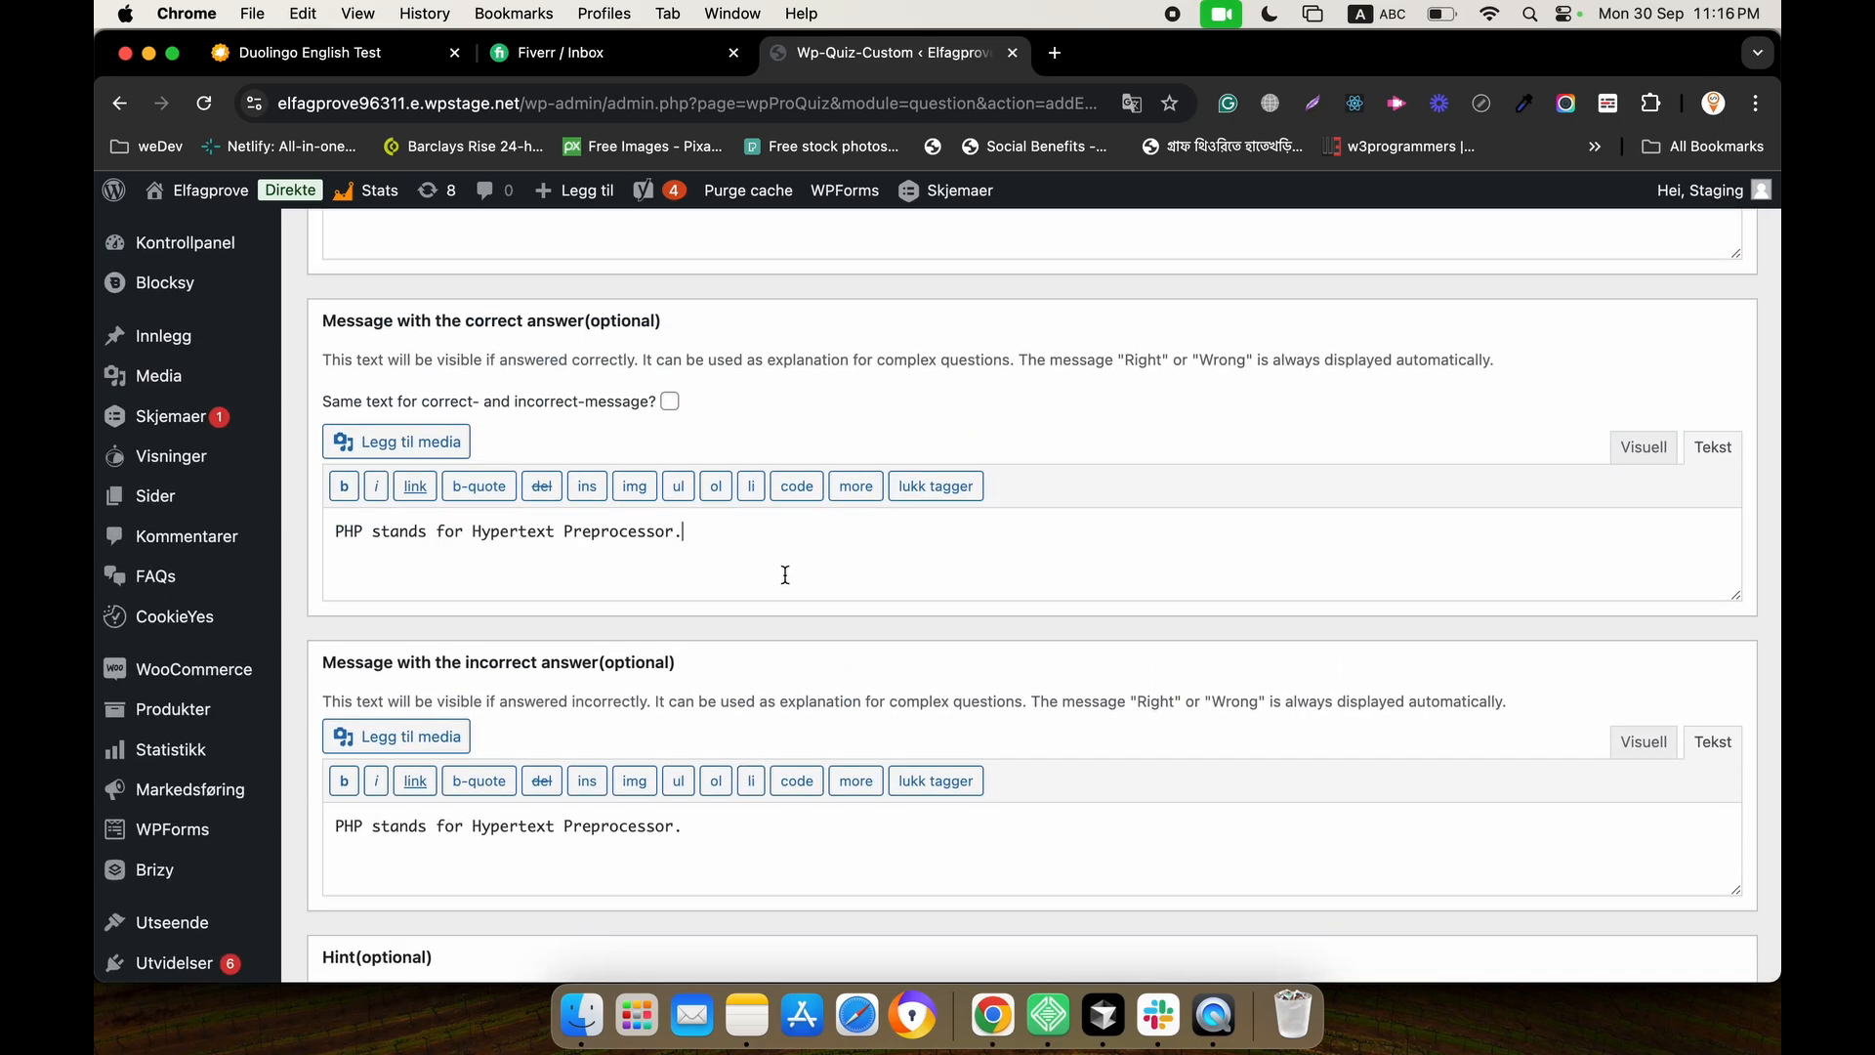
# Keep the Single choice type, mark the first answer as correct, and fill it with "PHP stands for Hypertext Preprocessor.".
pyautogui.scroll(-5, 785, 574)
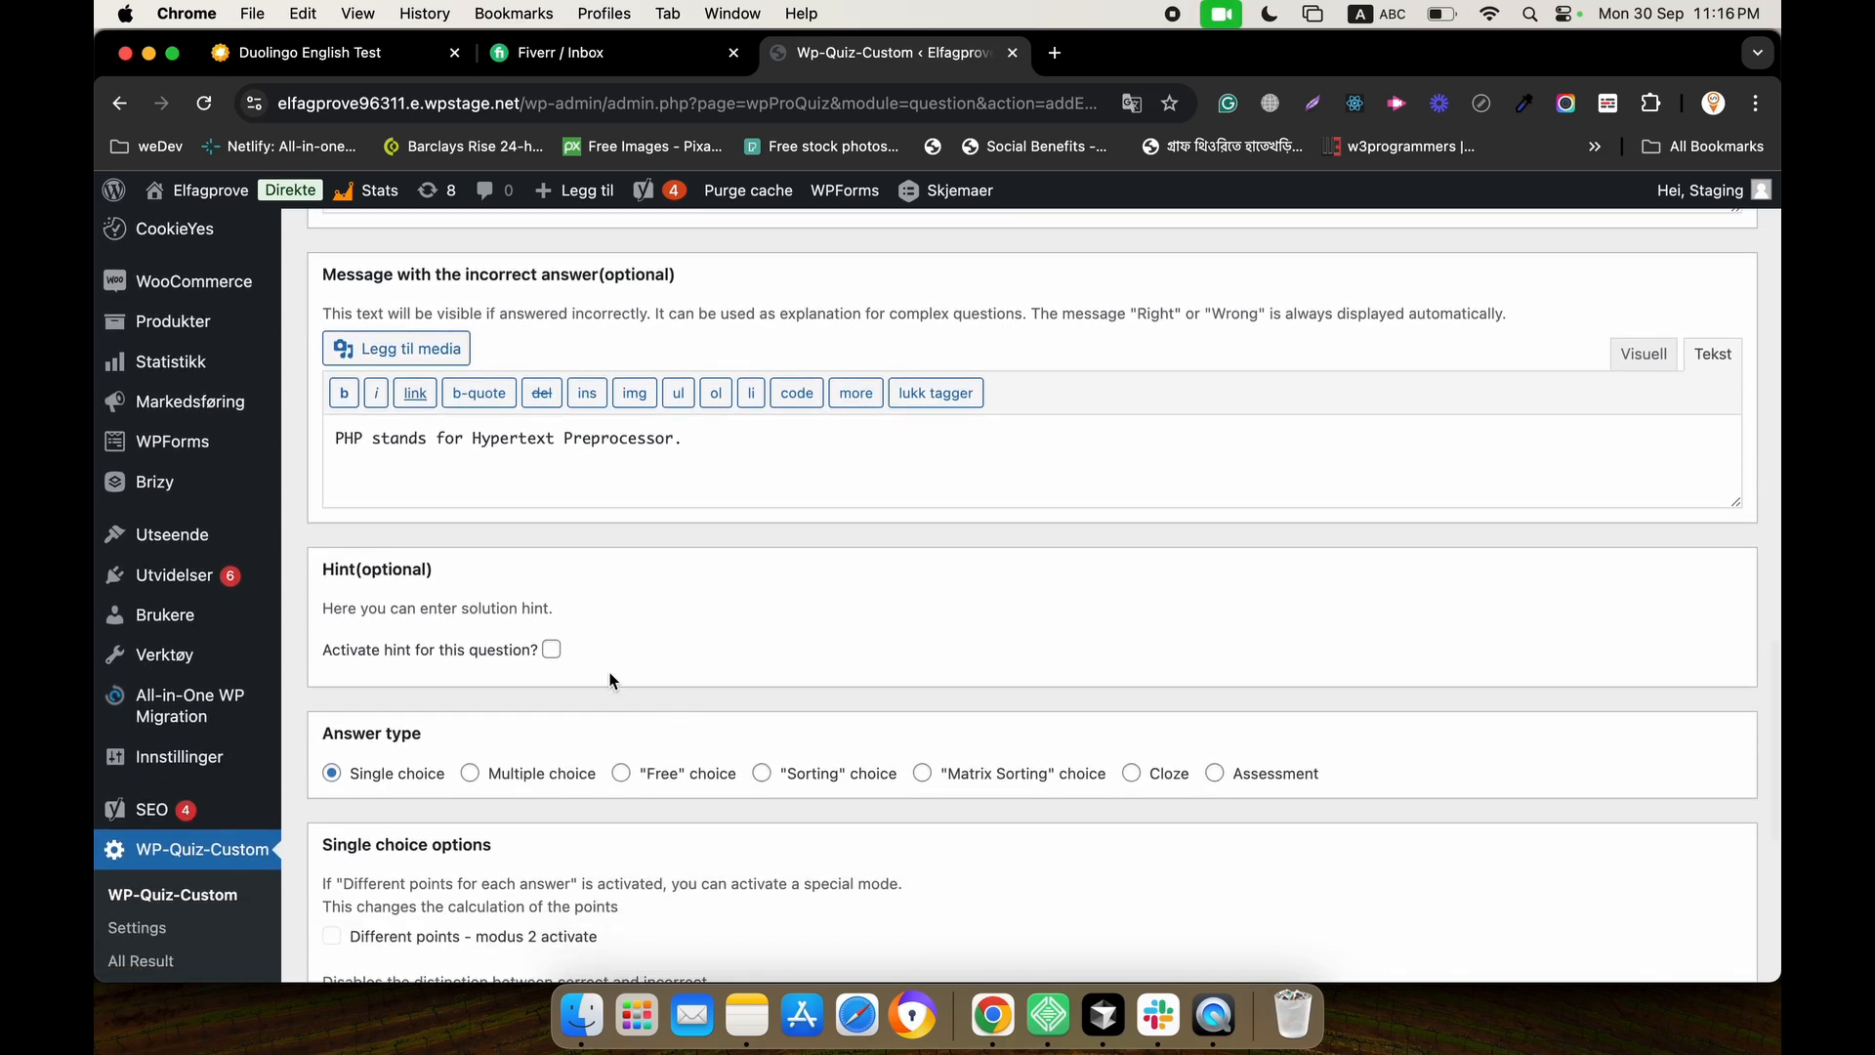
pyautogui.scroll(-3, 556, 657)
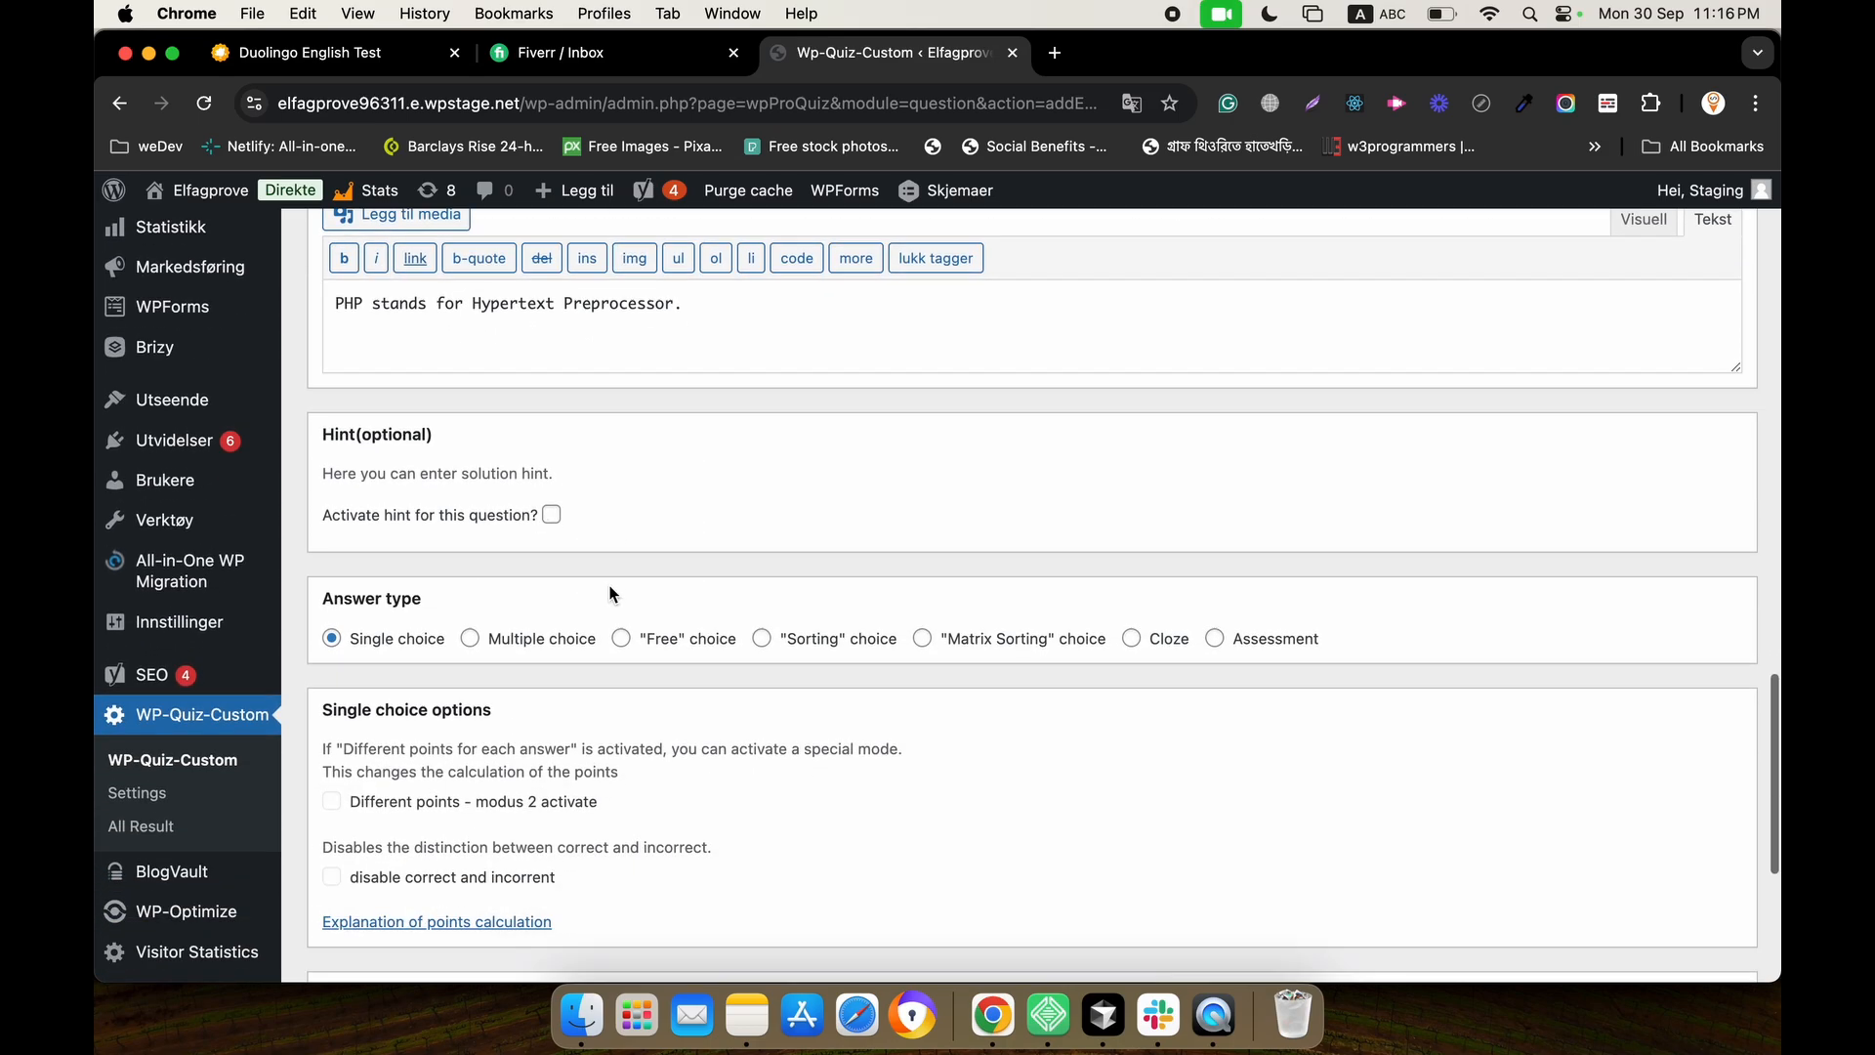
pyautogui.scroll(-2, 609, 592)
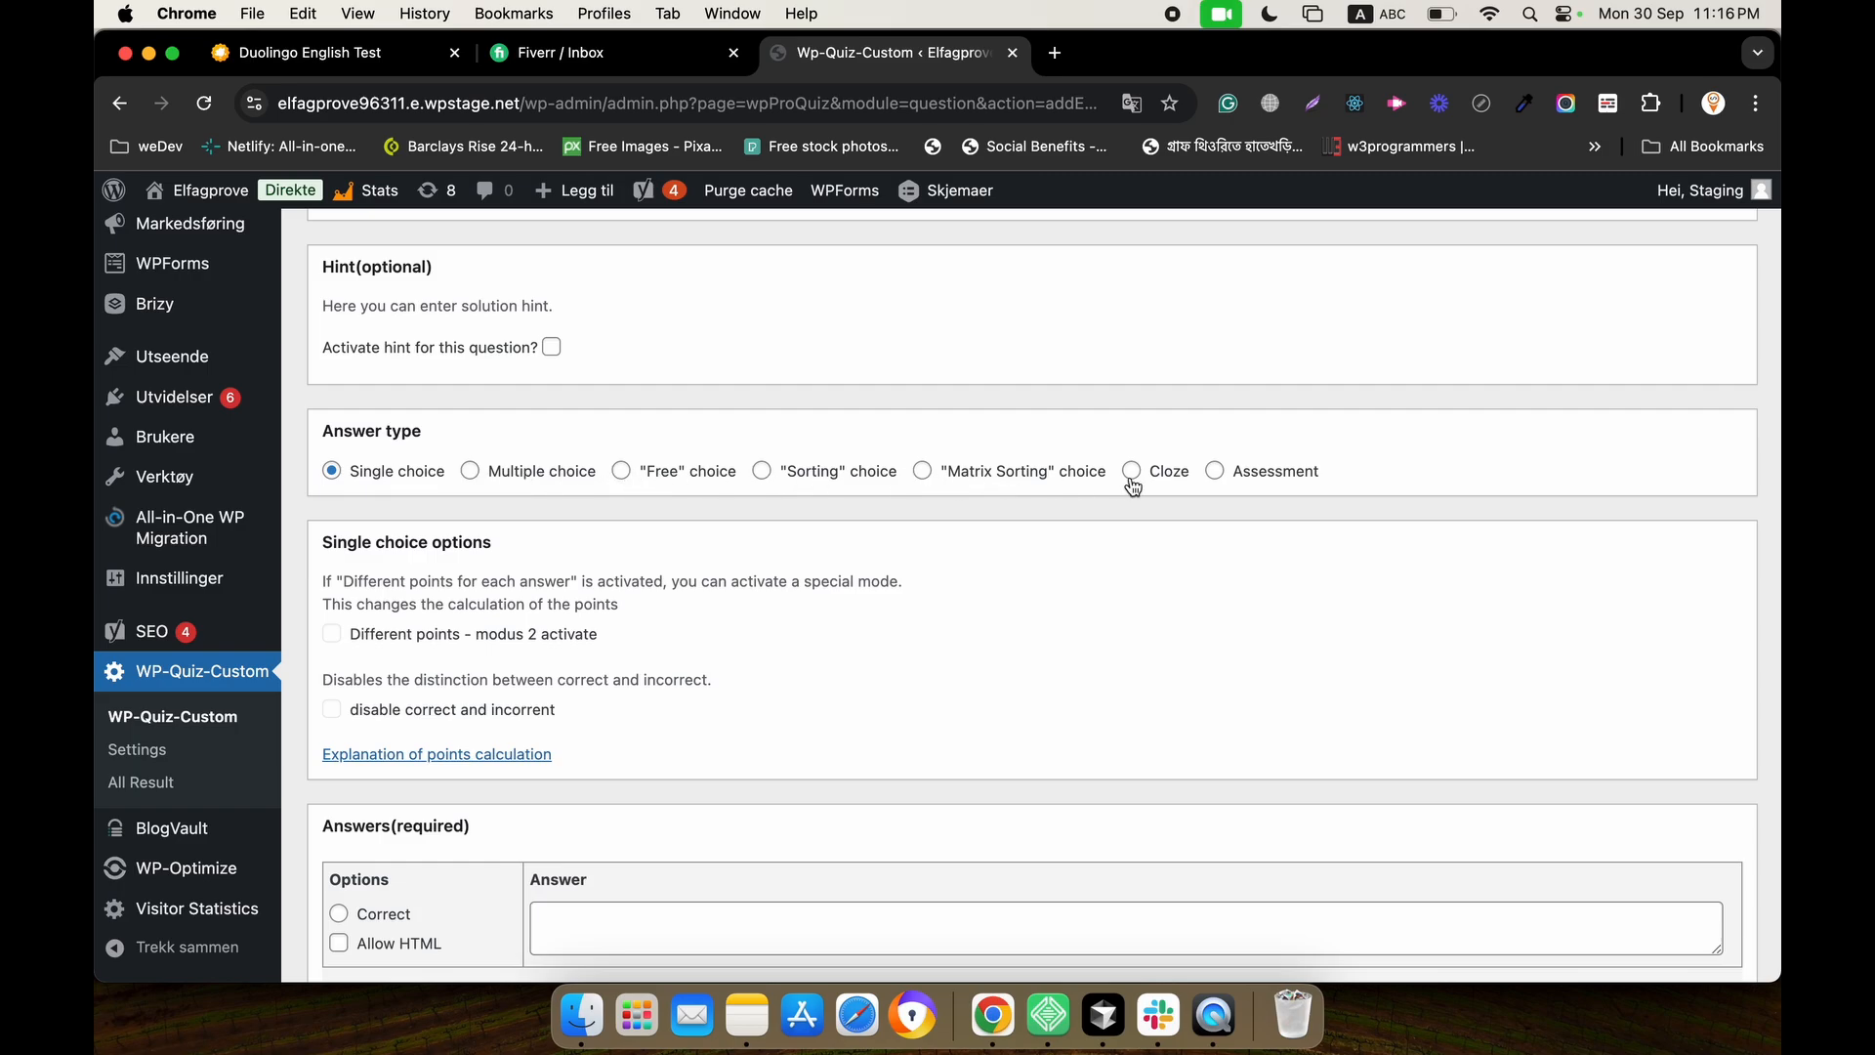
pyautogui.scroll(-5, 1080, 638)
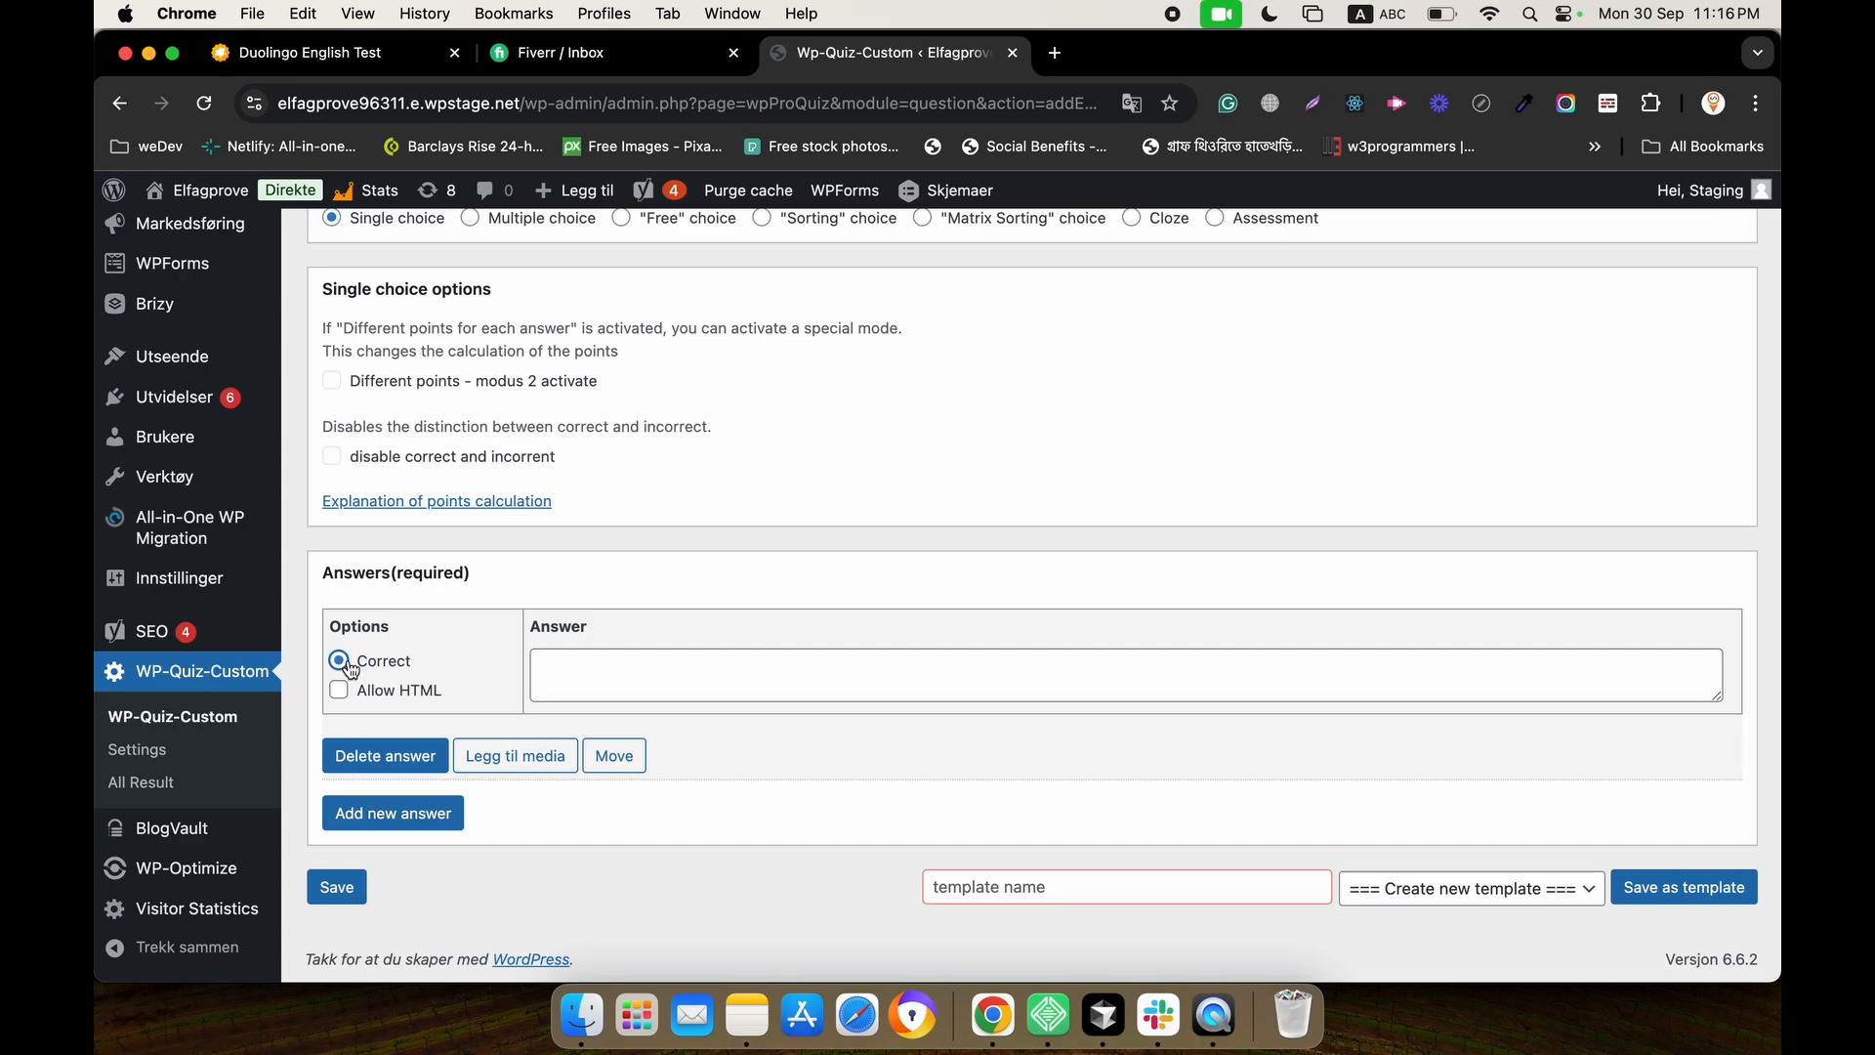
pyautogui.click(596, 661)
pyautogui.press('super+v')
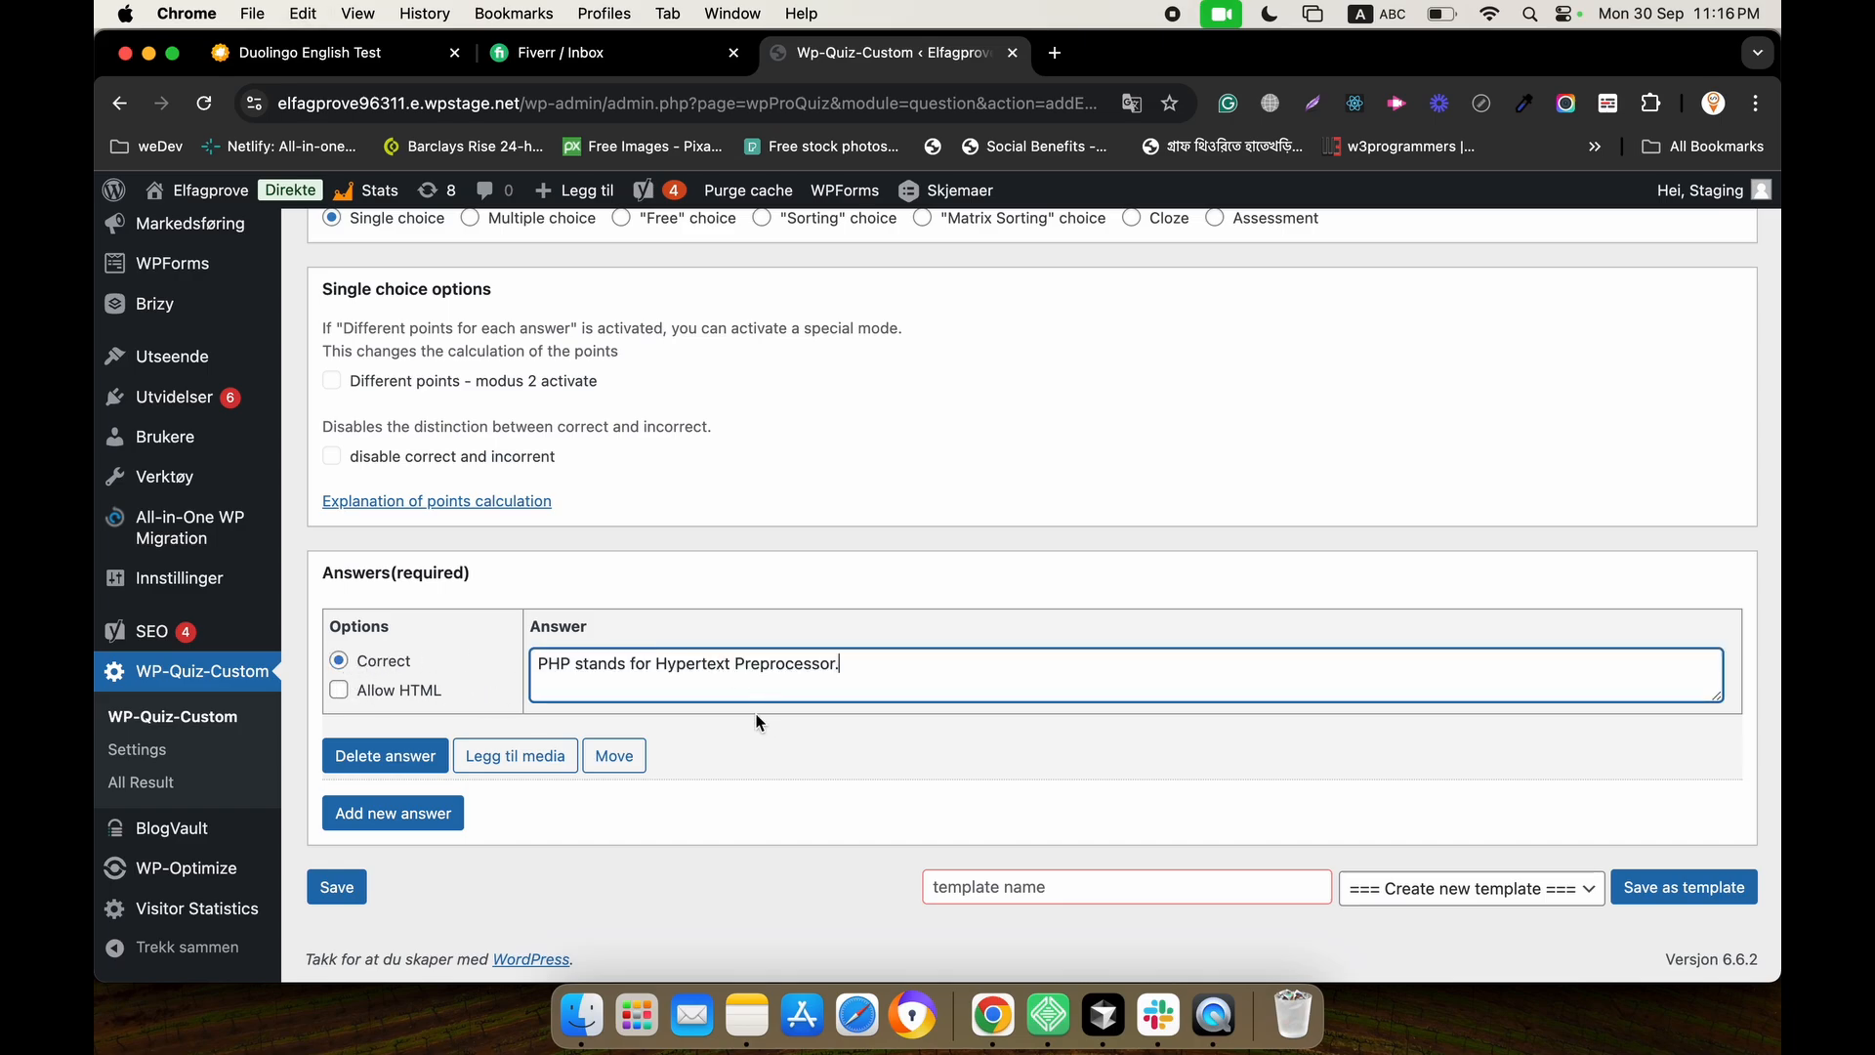
# Add a second answer reading "Hypertext Preprocessor", reusing the wording of the first answer.
pyautogui.click(436, 829)
pyautogui.scroll(-1, 490, 847)
pyautogui.click(621, 788)
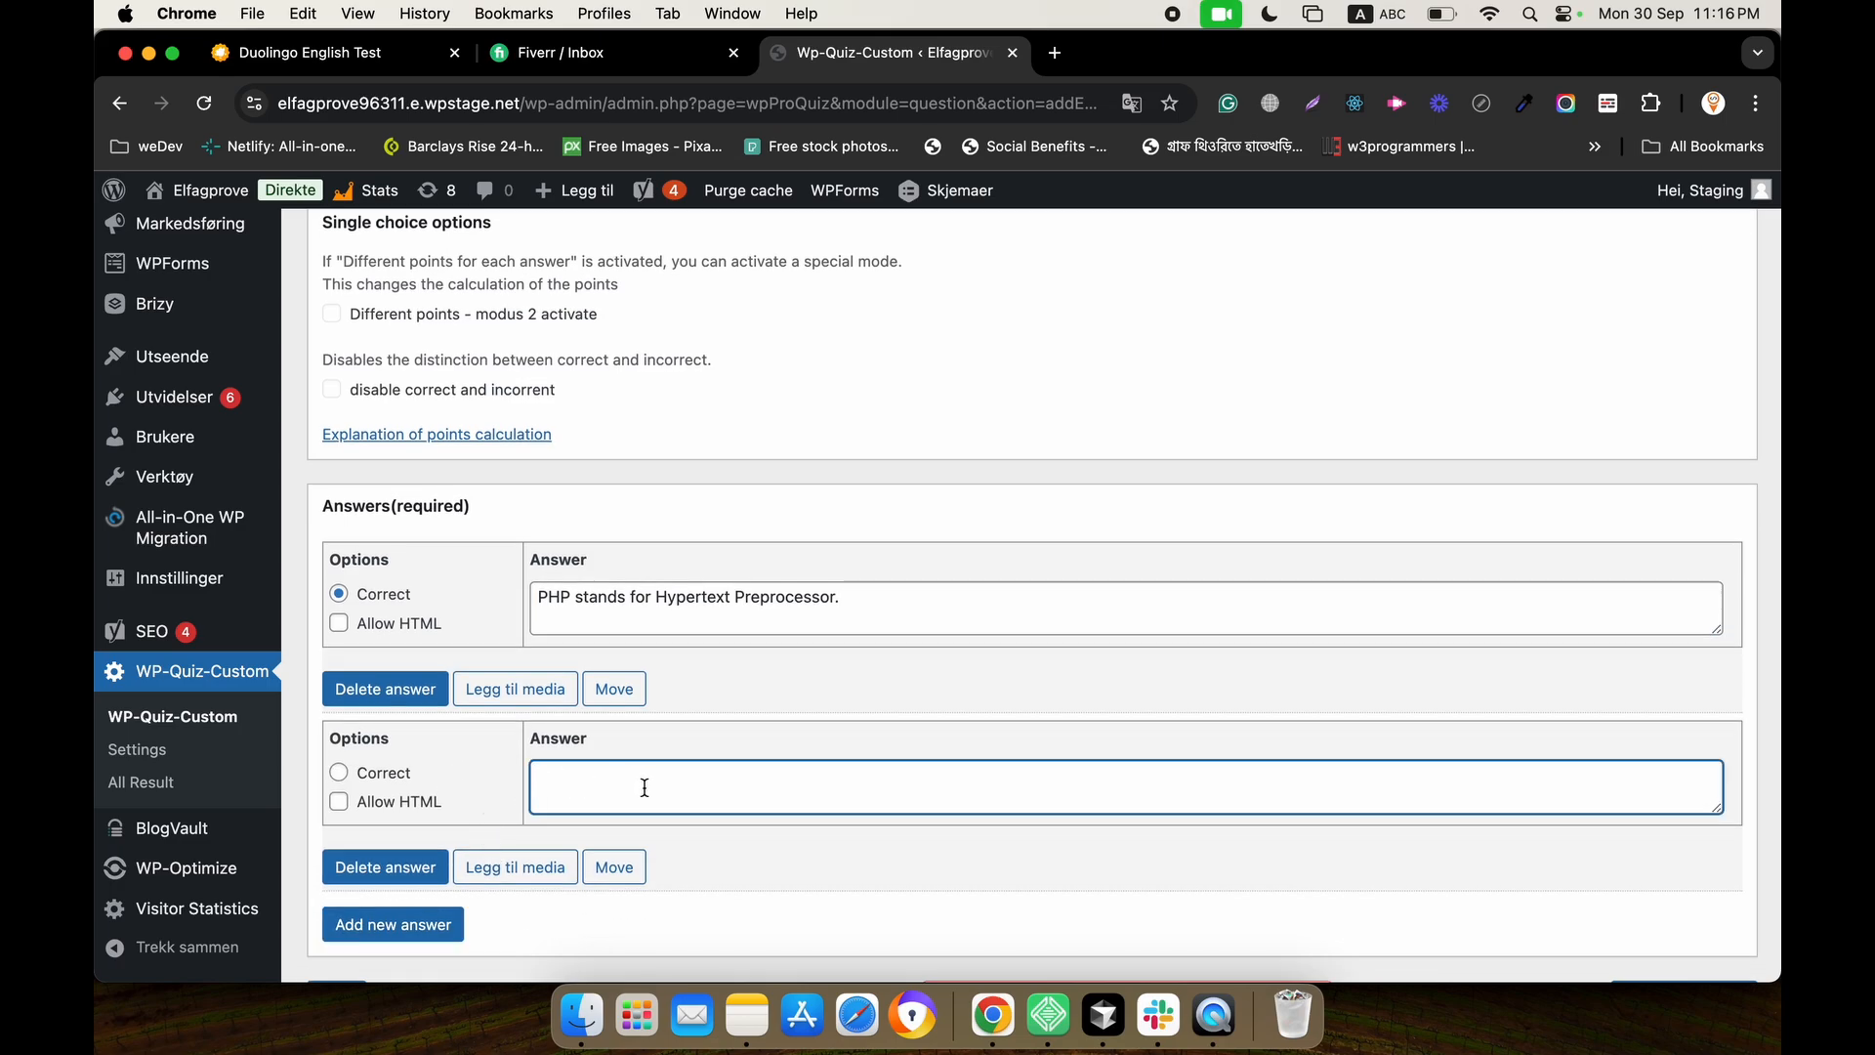
pyautogui.write('PHP')
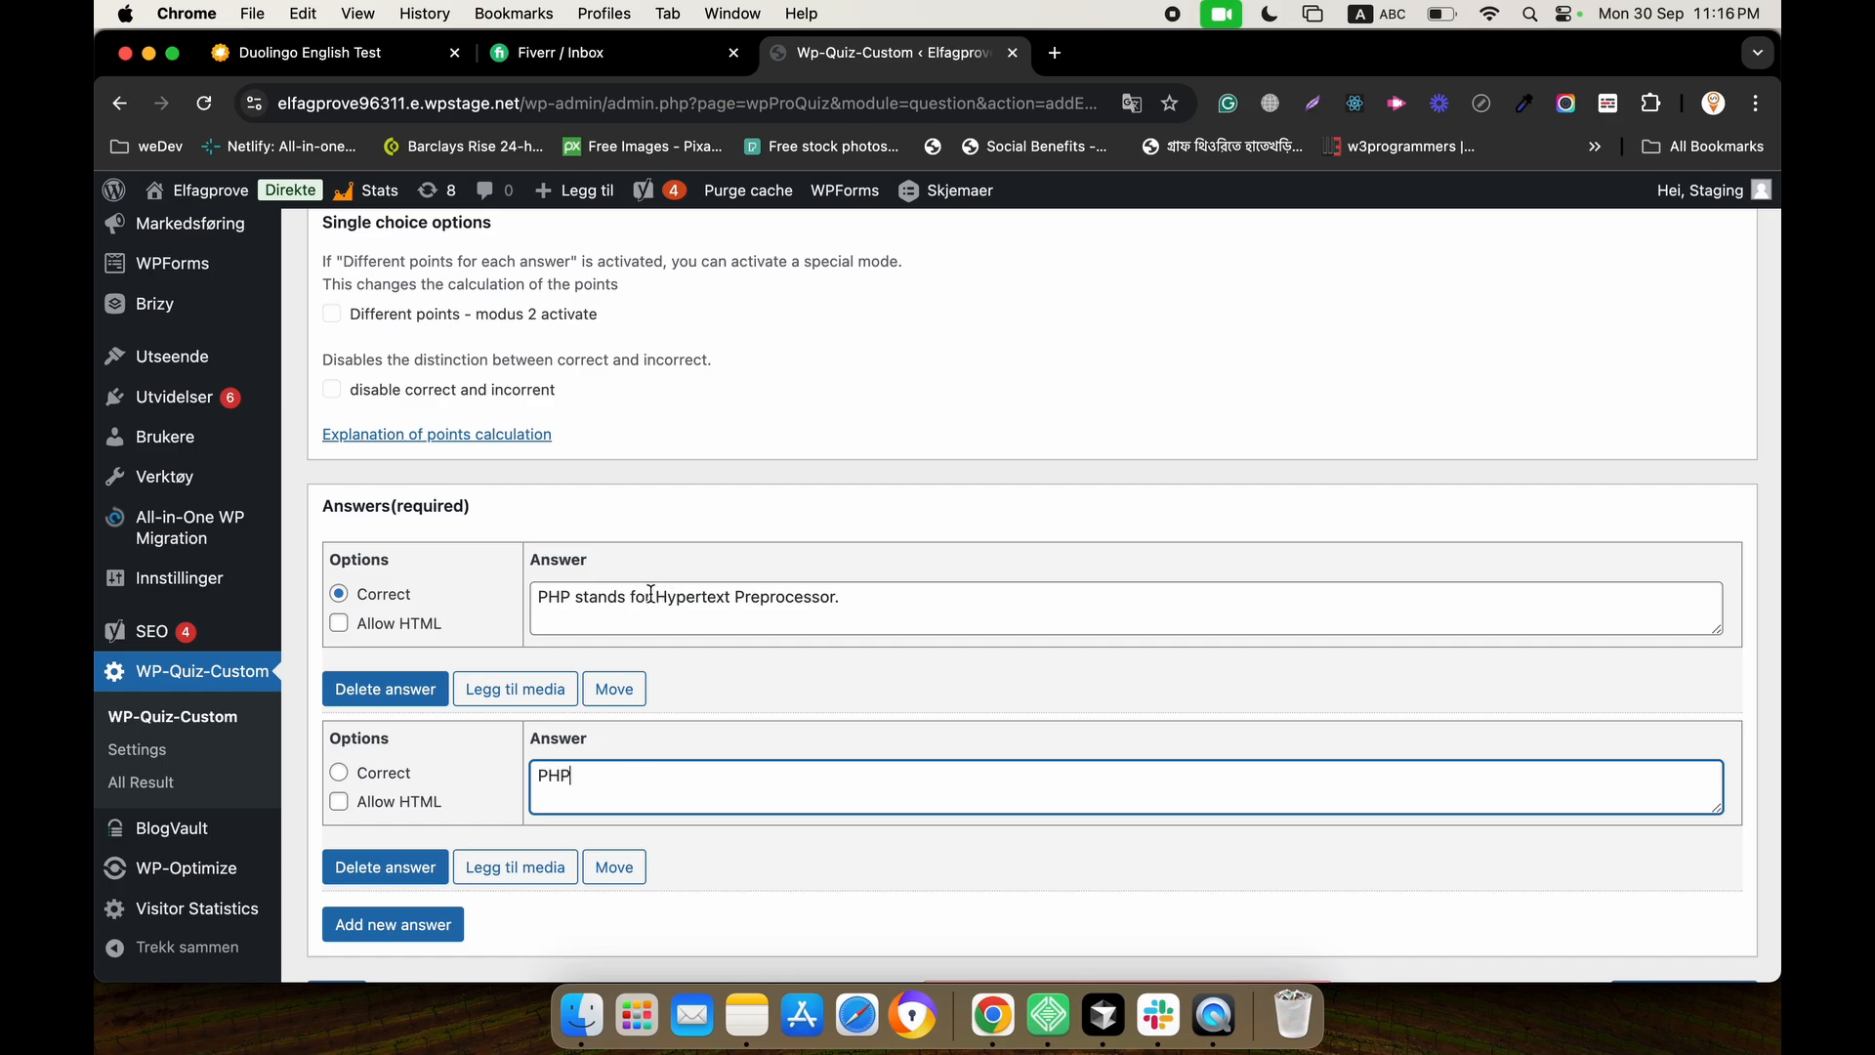
pyautogui.moveTo(661, 598); pyautogui.dragTo(946, 607)
pyautogui.press('super+c')
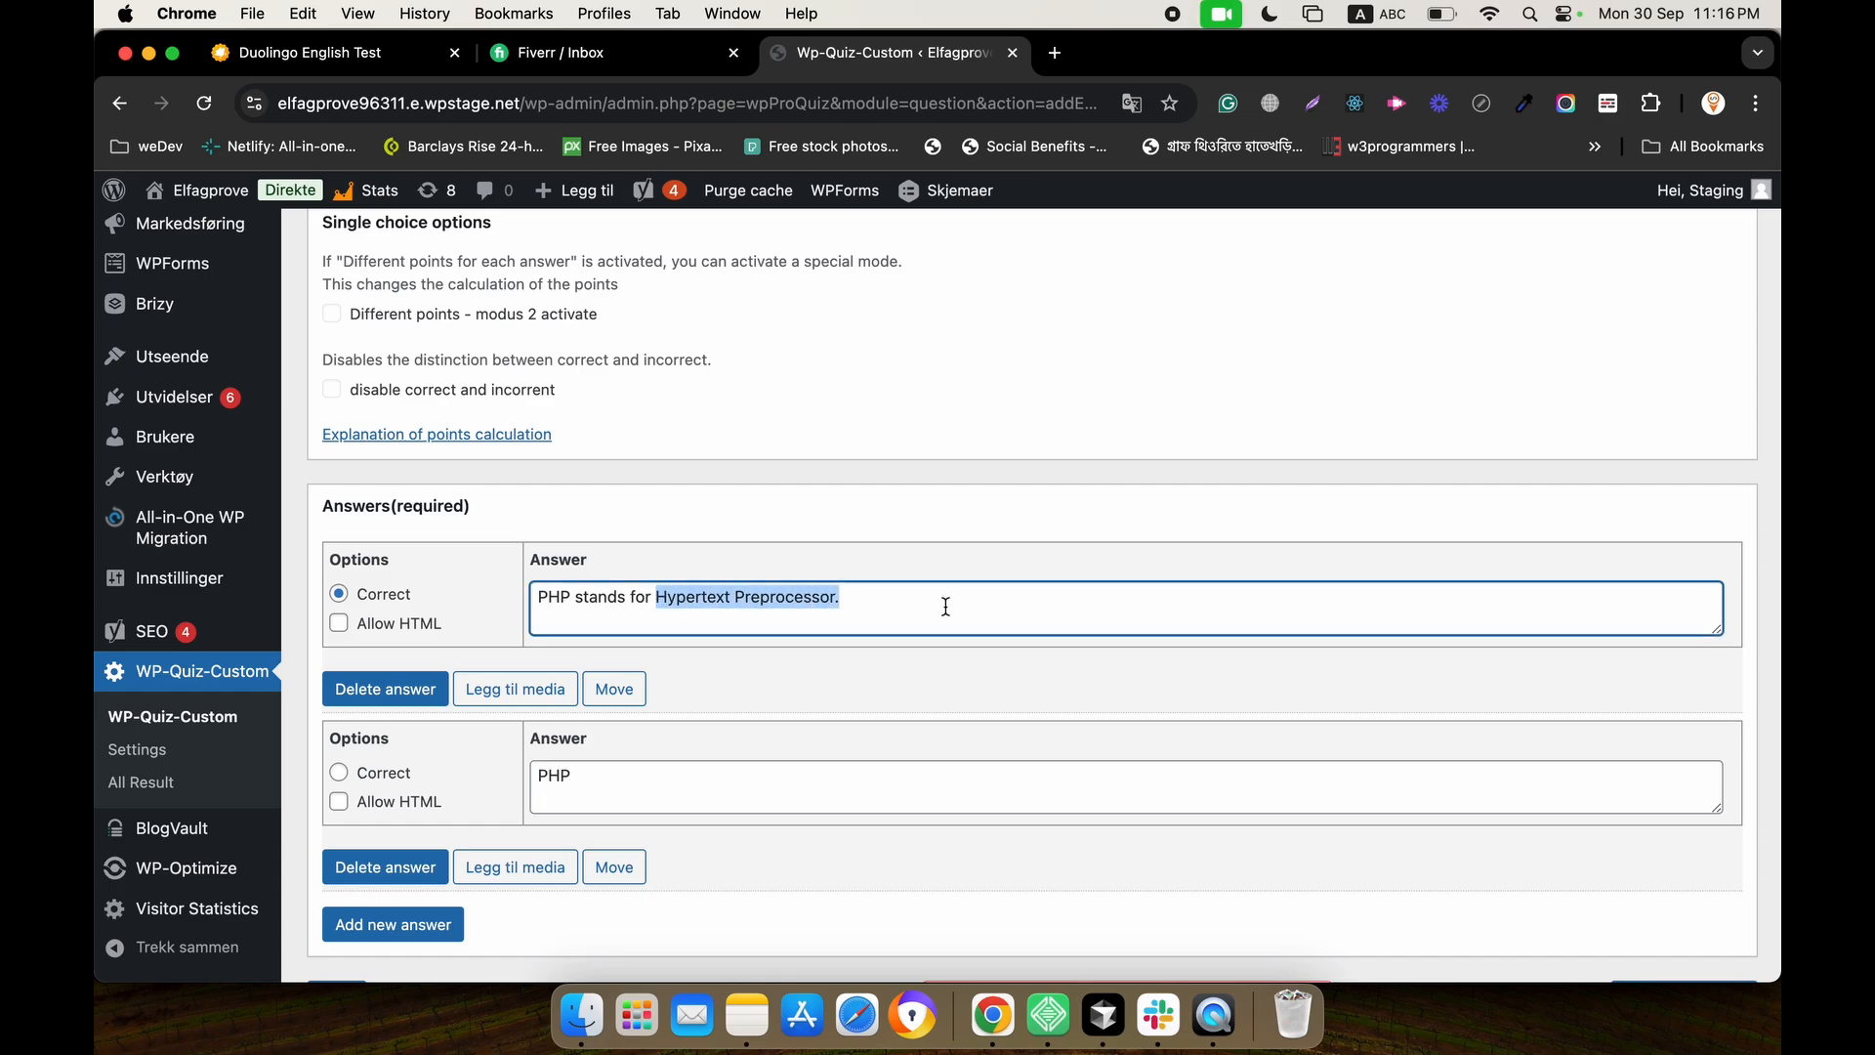
pyautogui.doubleClick(627, 792)
pyautogui.press('super+v')
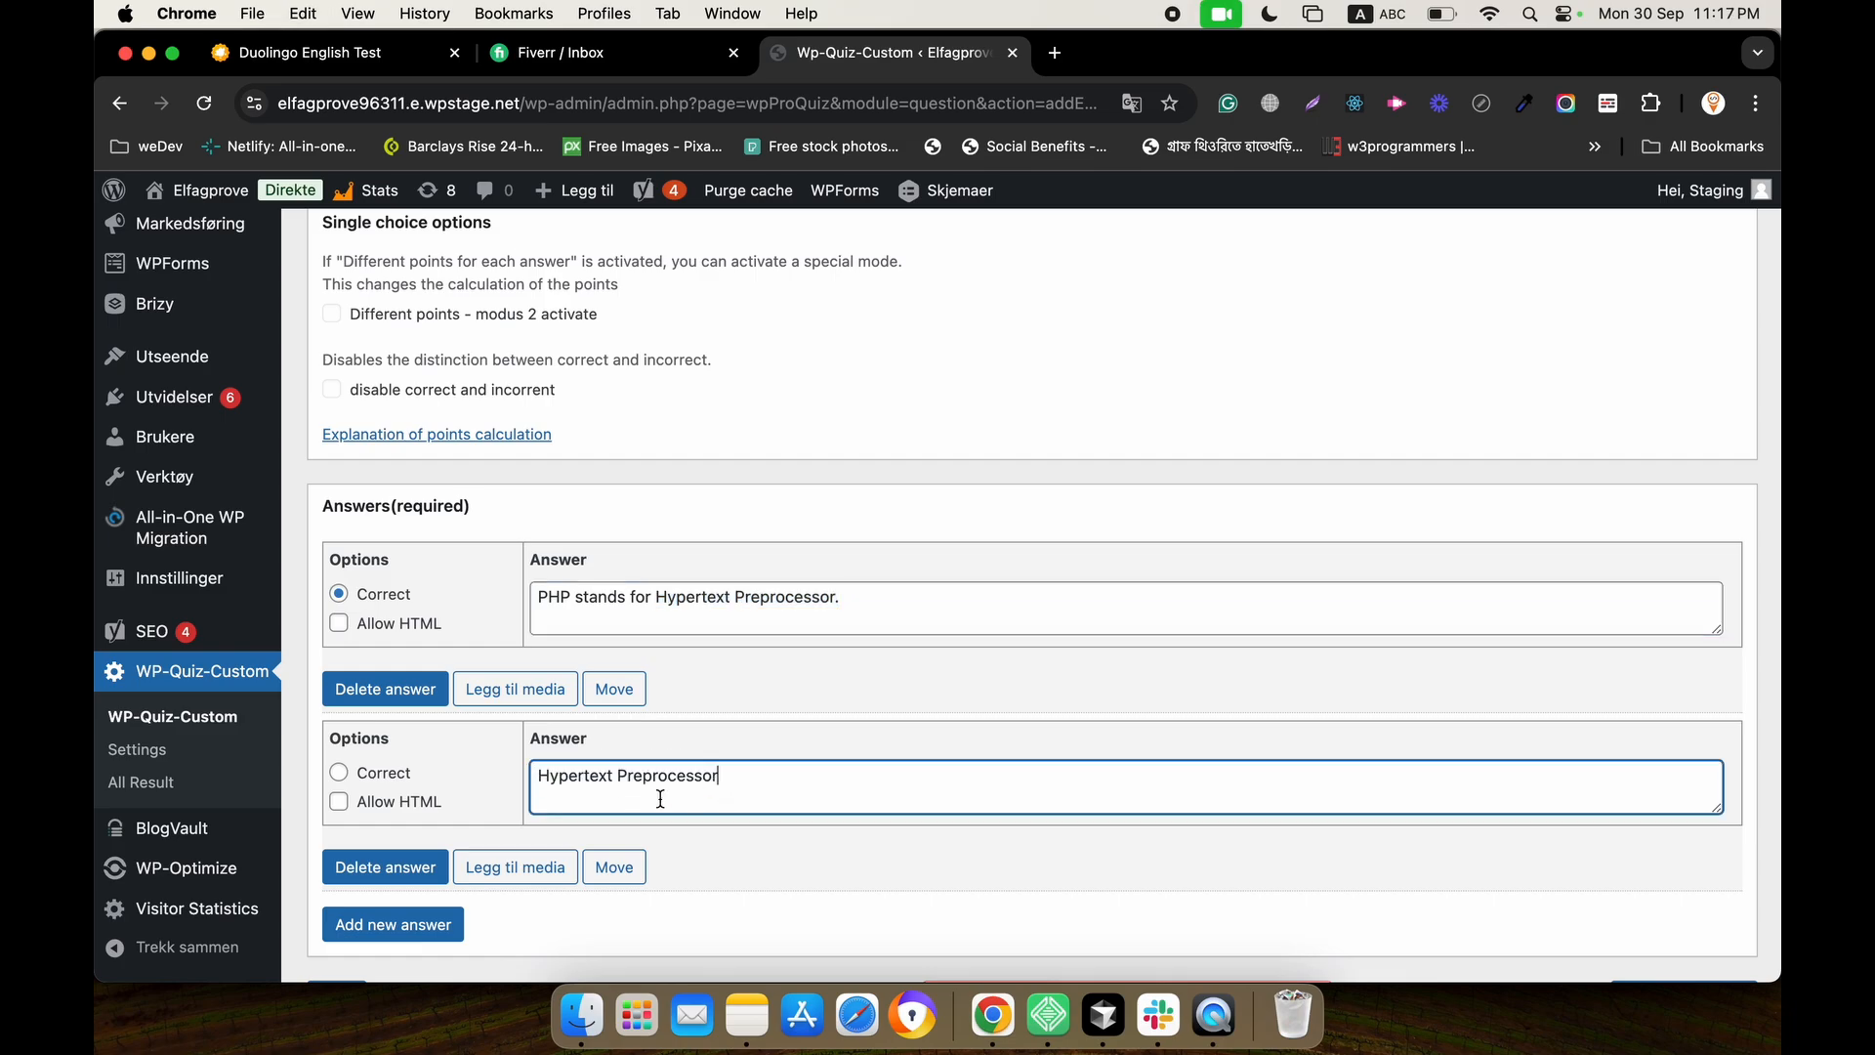
# Add a third answer reading "Hypertext Preprocessor pro." below the second one.
pyautogui.click(428, 894)
pyautogui.click(651, 660)
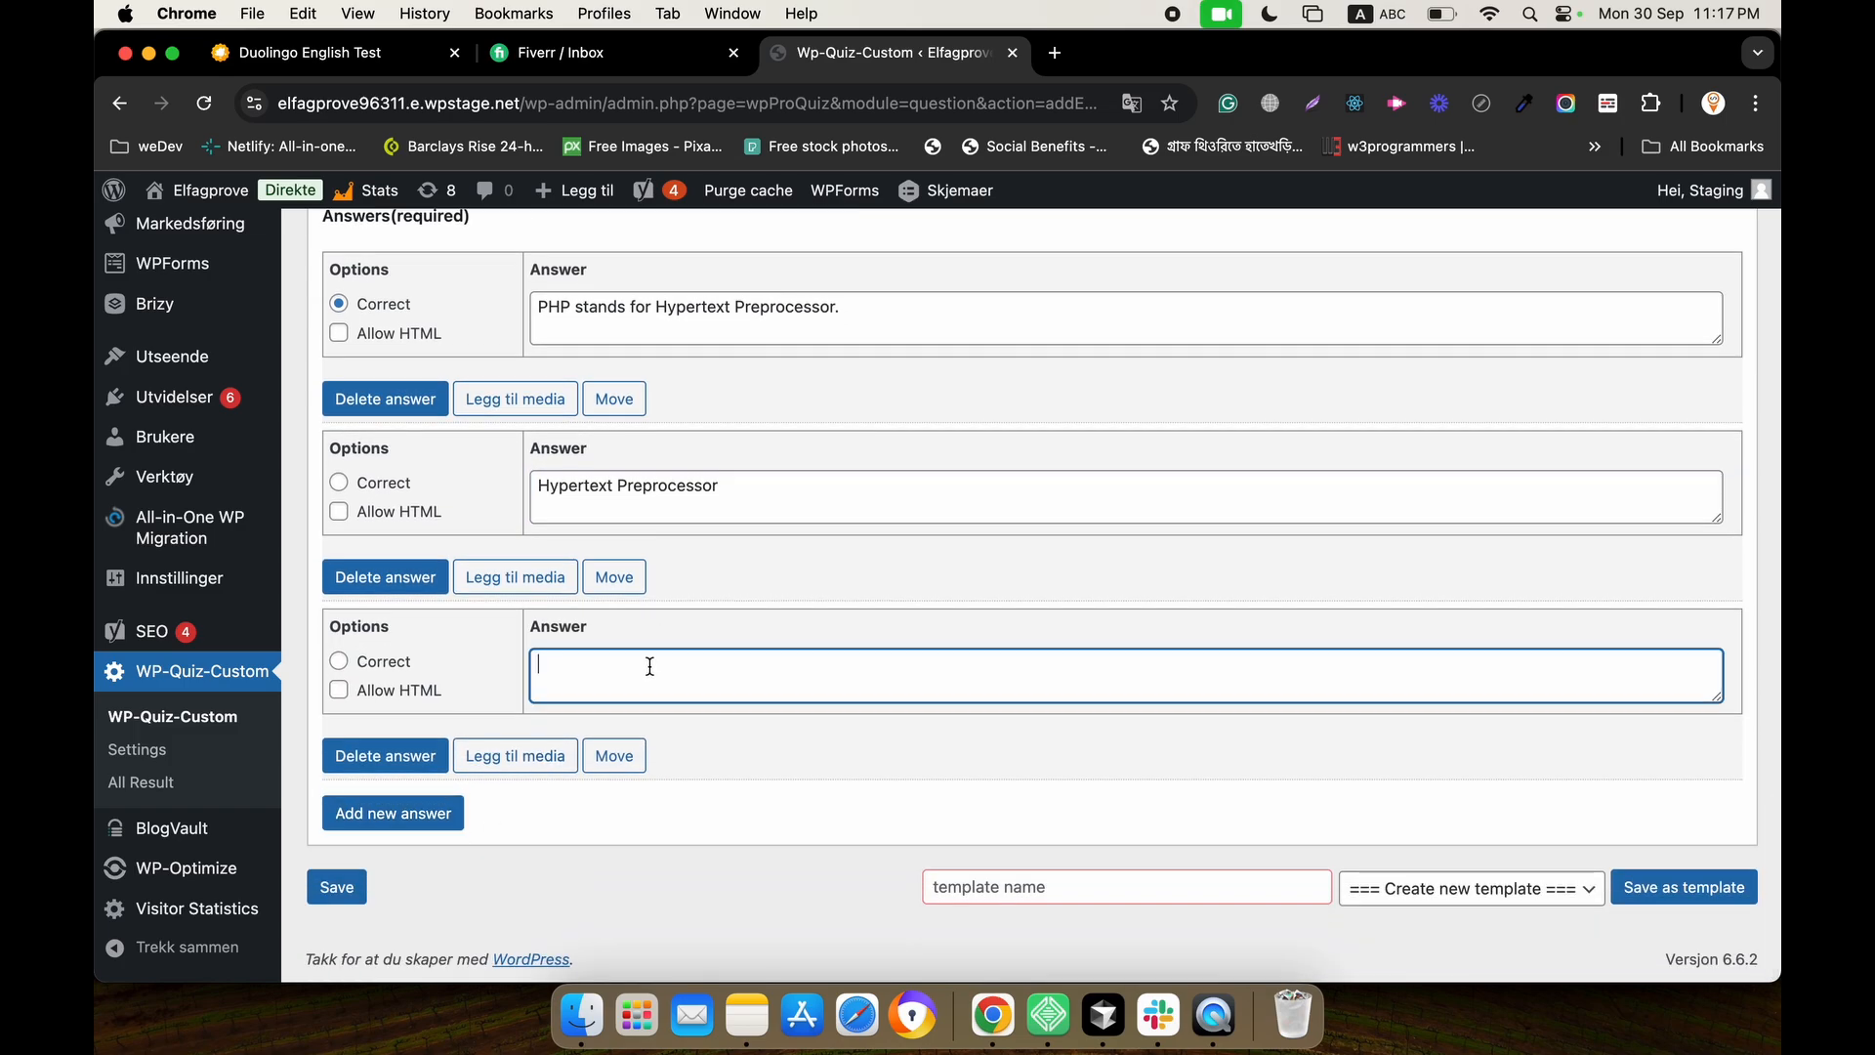
pyautogui.press('super+v')
pyautogui.scroll(1, 615, 478)
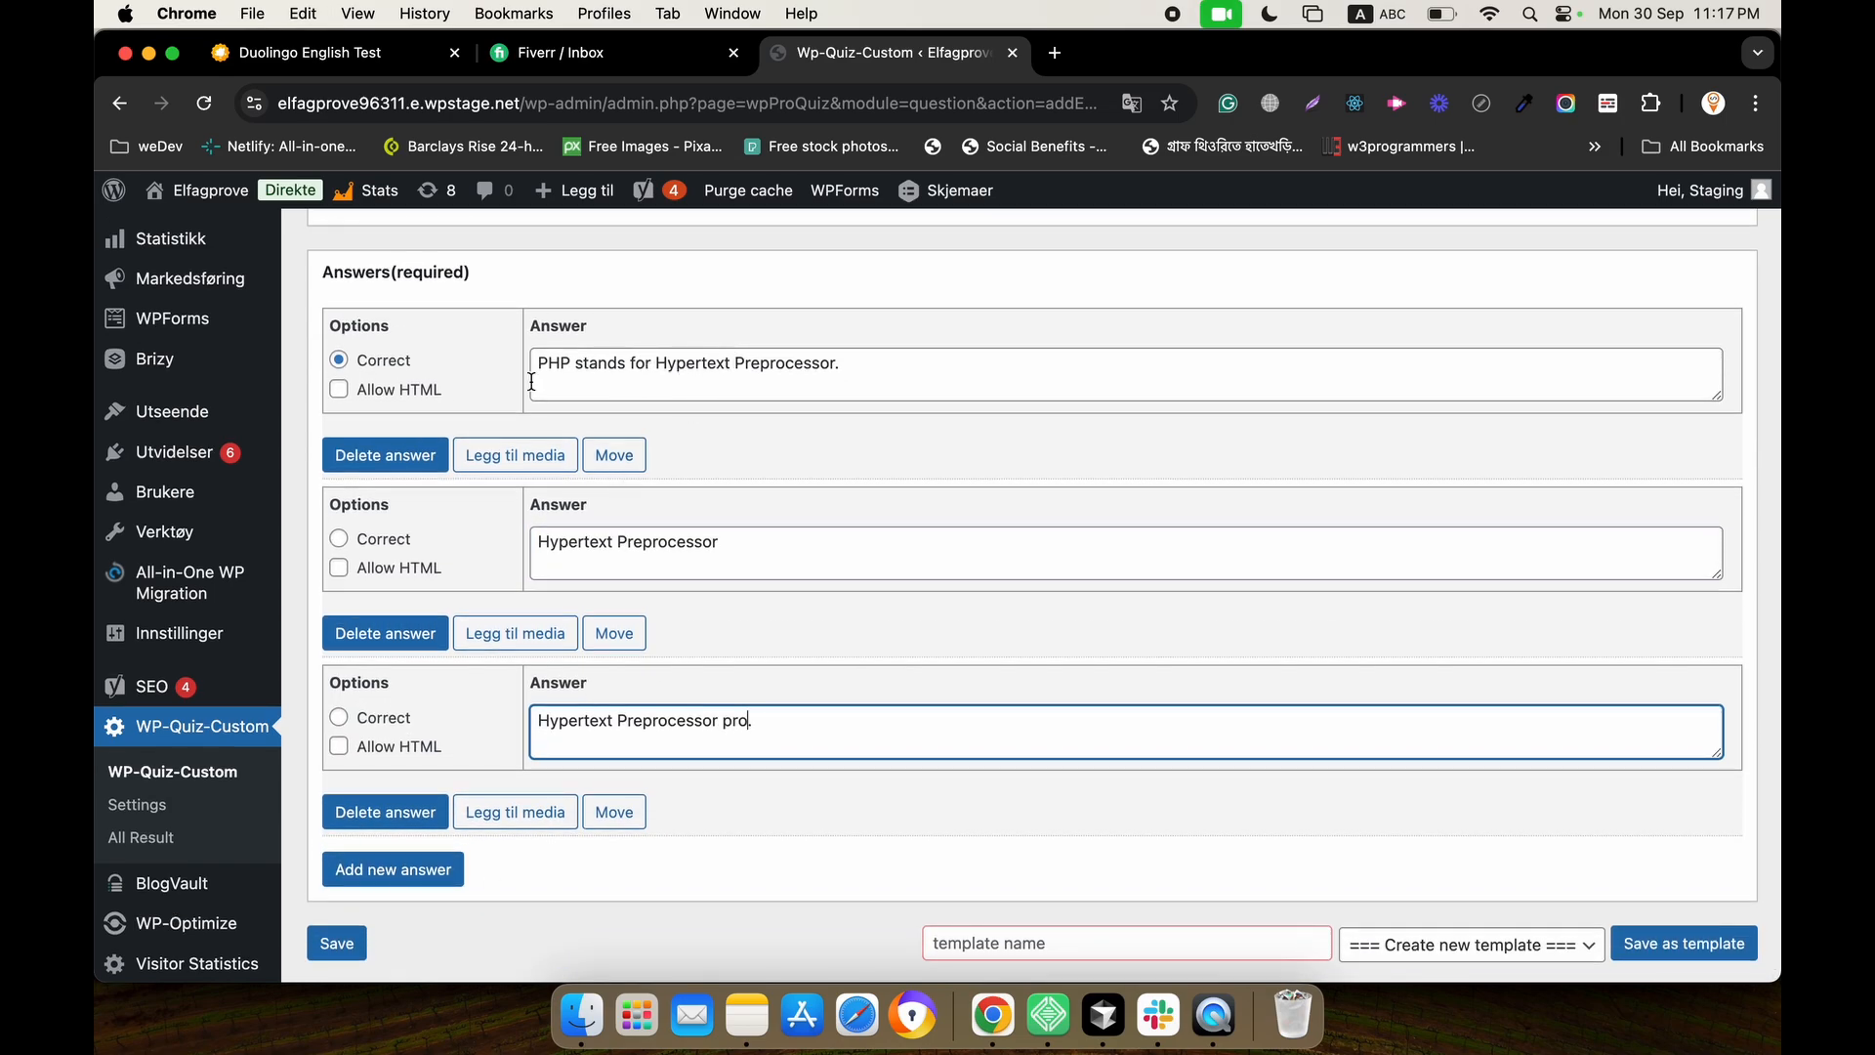
pyautogui.scroll(-1, 488, 401)
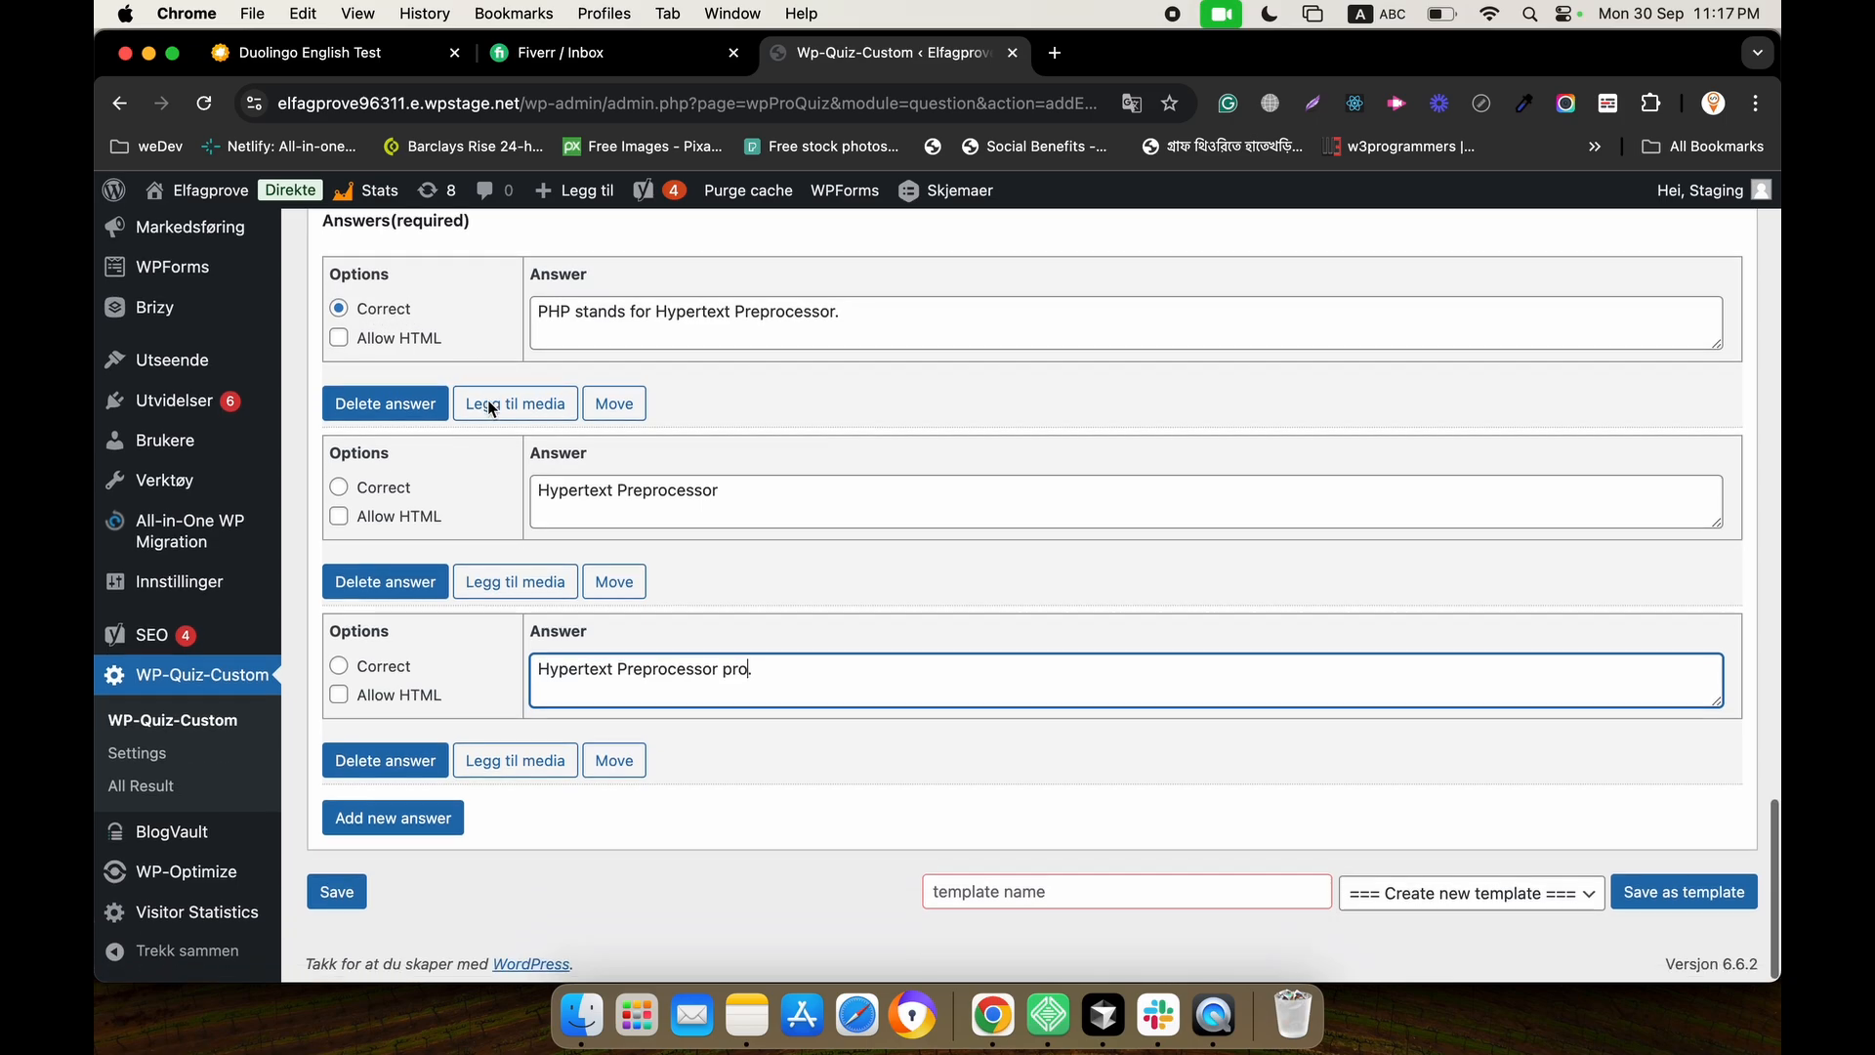
pyautogui.scroll(2, 675, 466)
pyautogui.scroll(-2, 599, 606)
pyautogui.write('.')
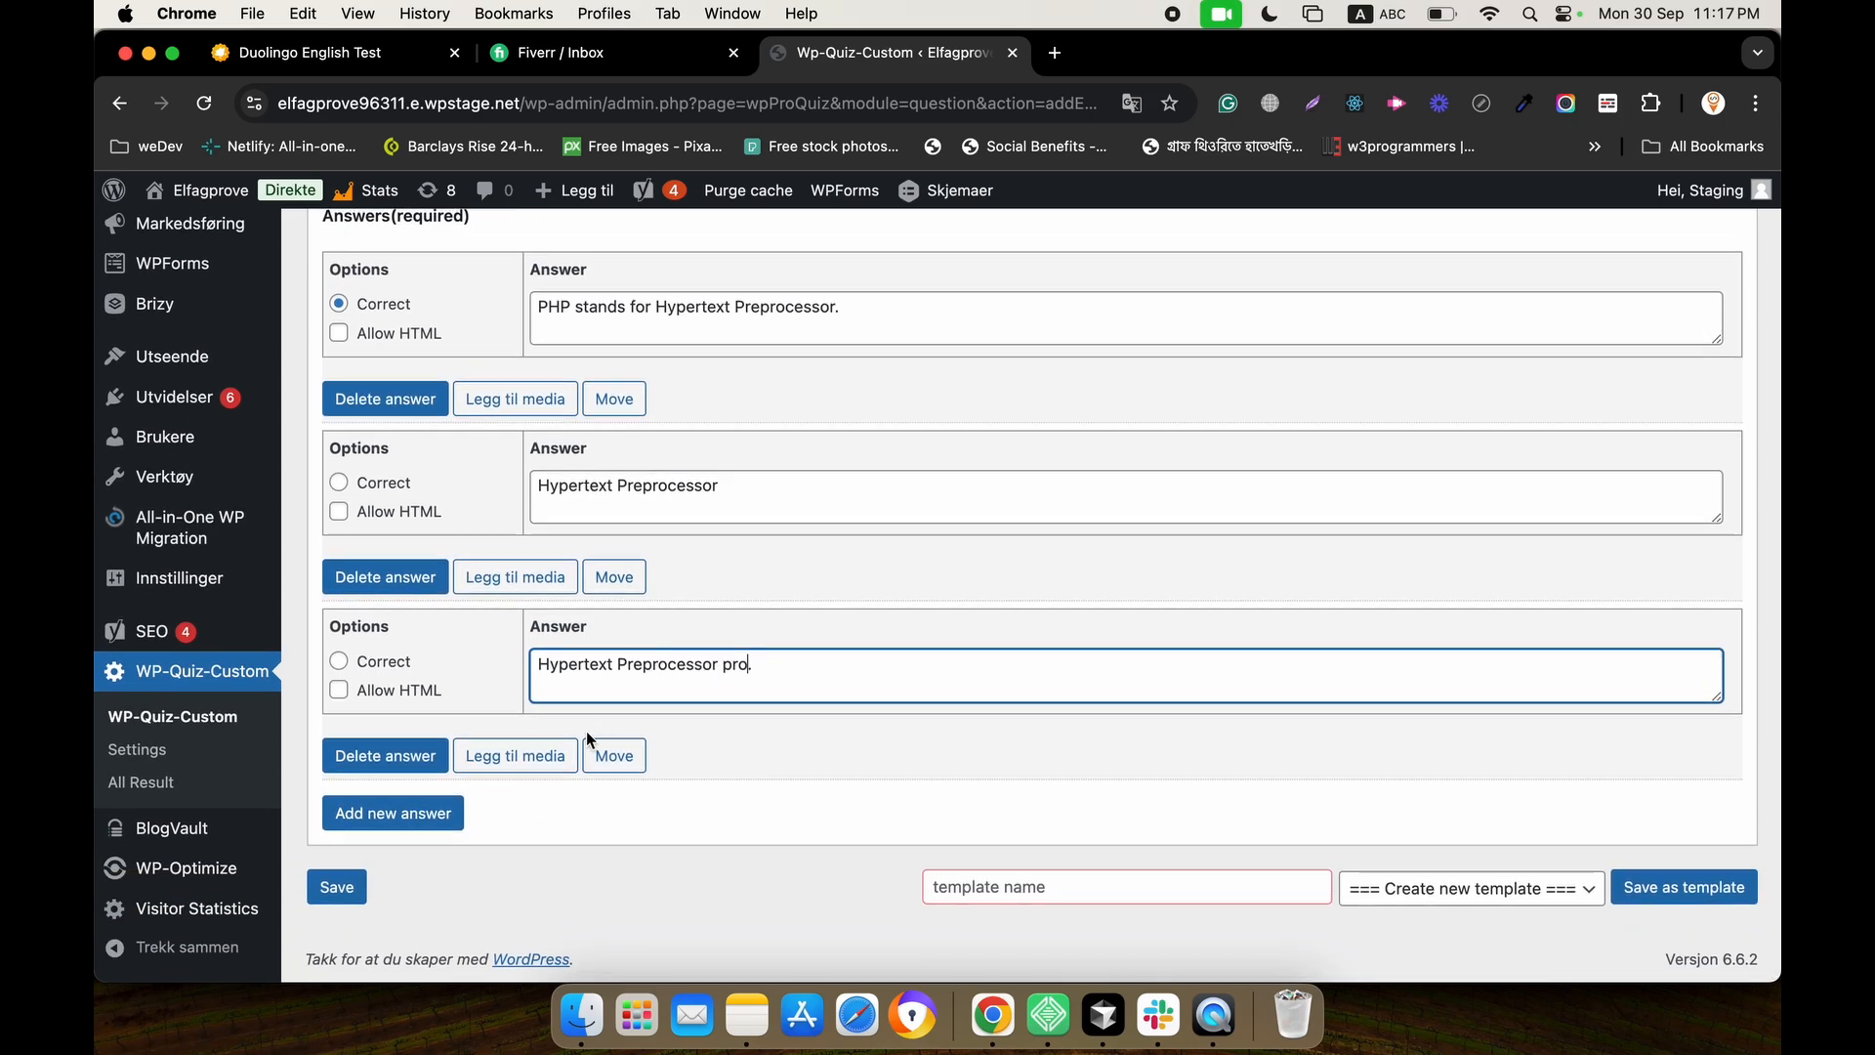
# Clear the text of the correct-answer message, leaving the incorrect-answer message in place.
pyautogui.scroll(12, 556, 476)
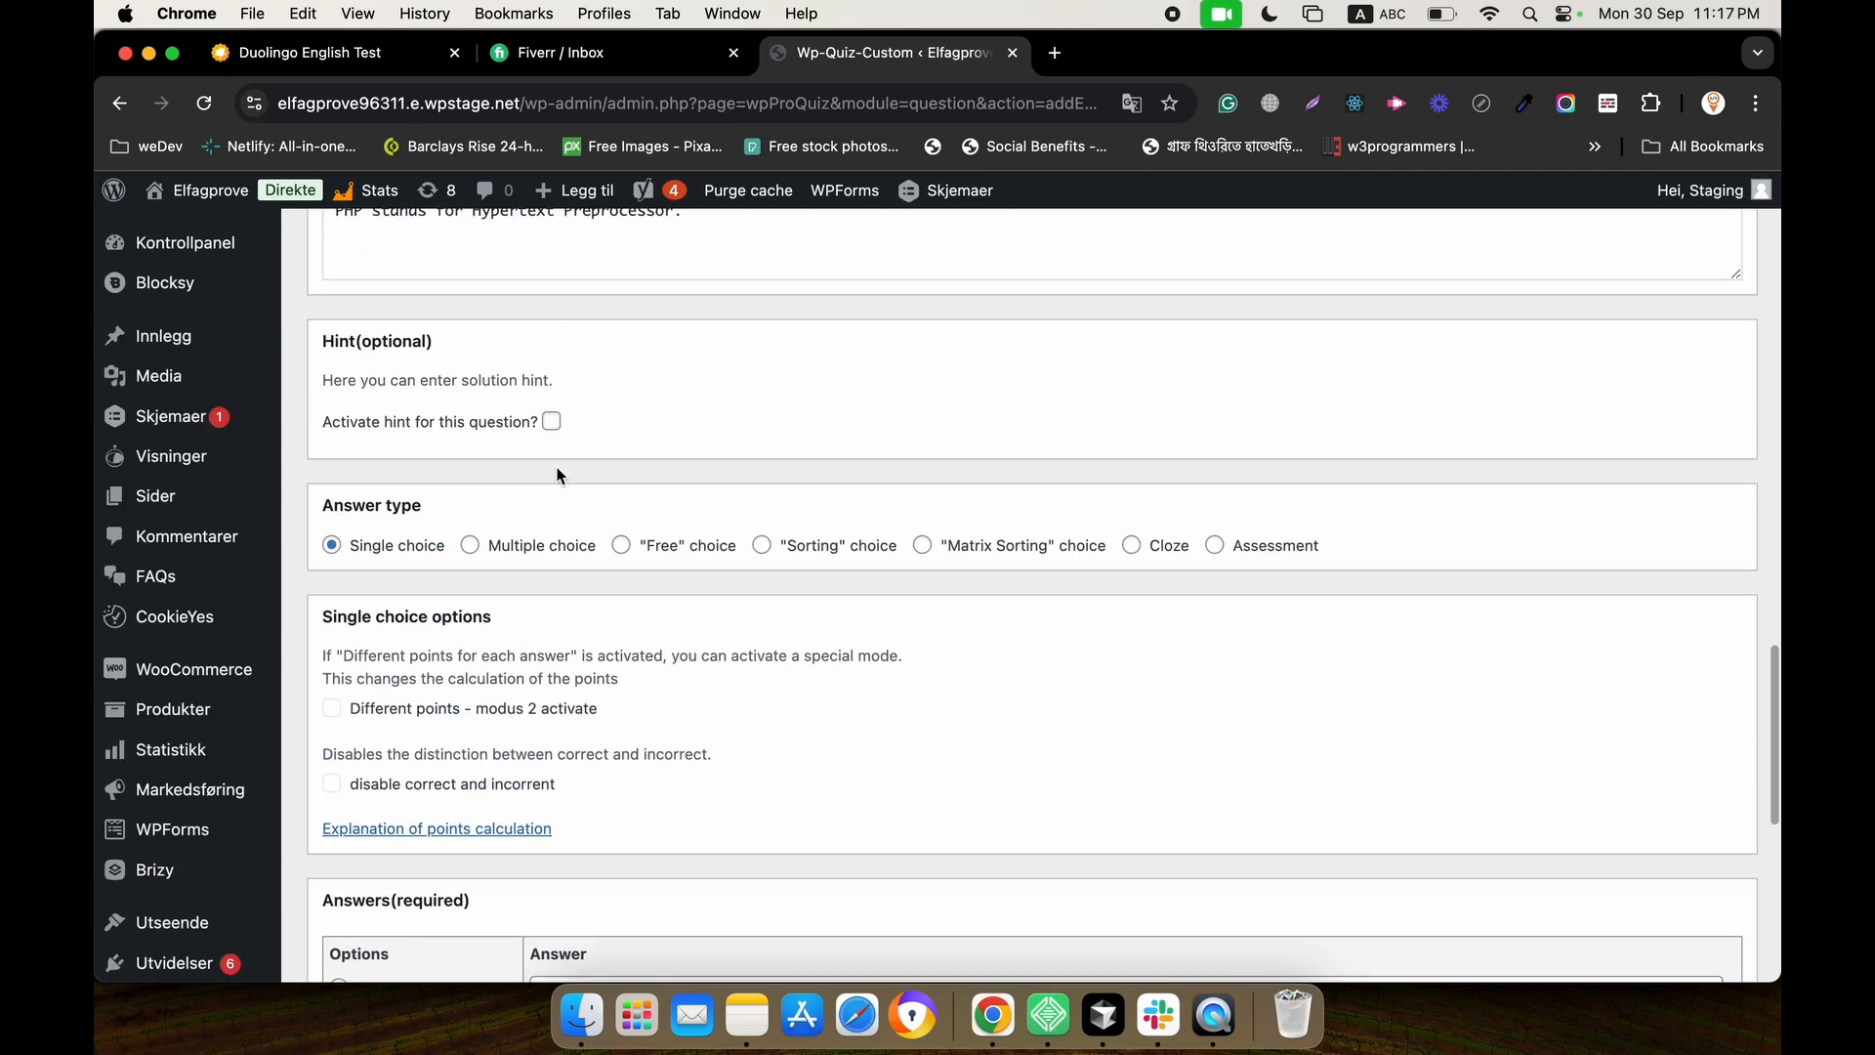
pyautogui.scroll(6, 556, 476)
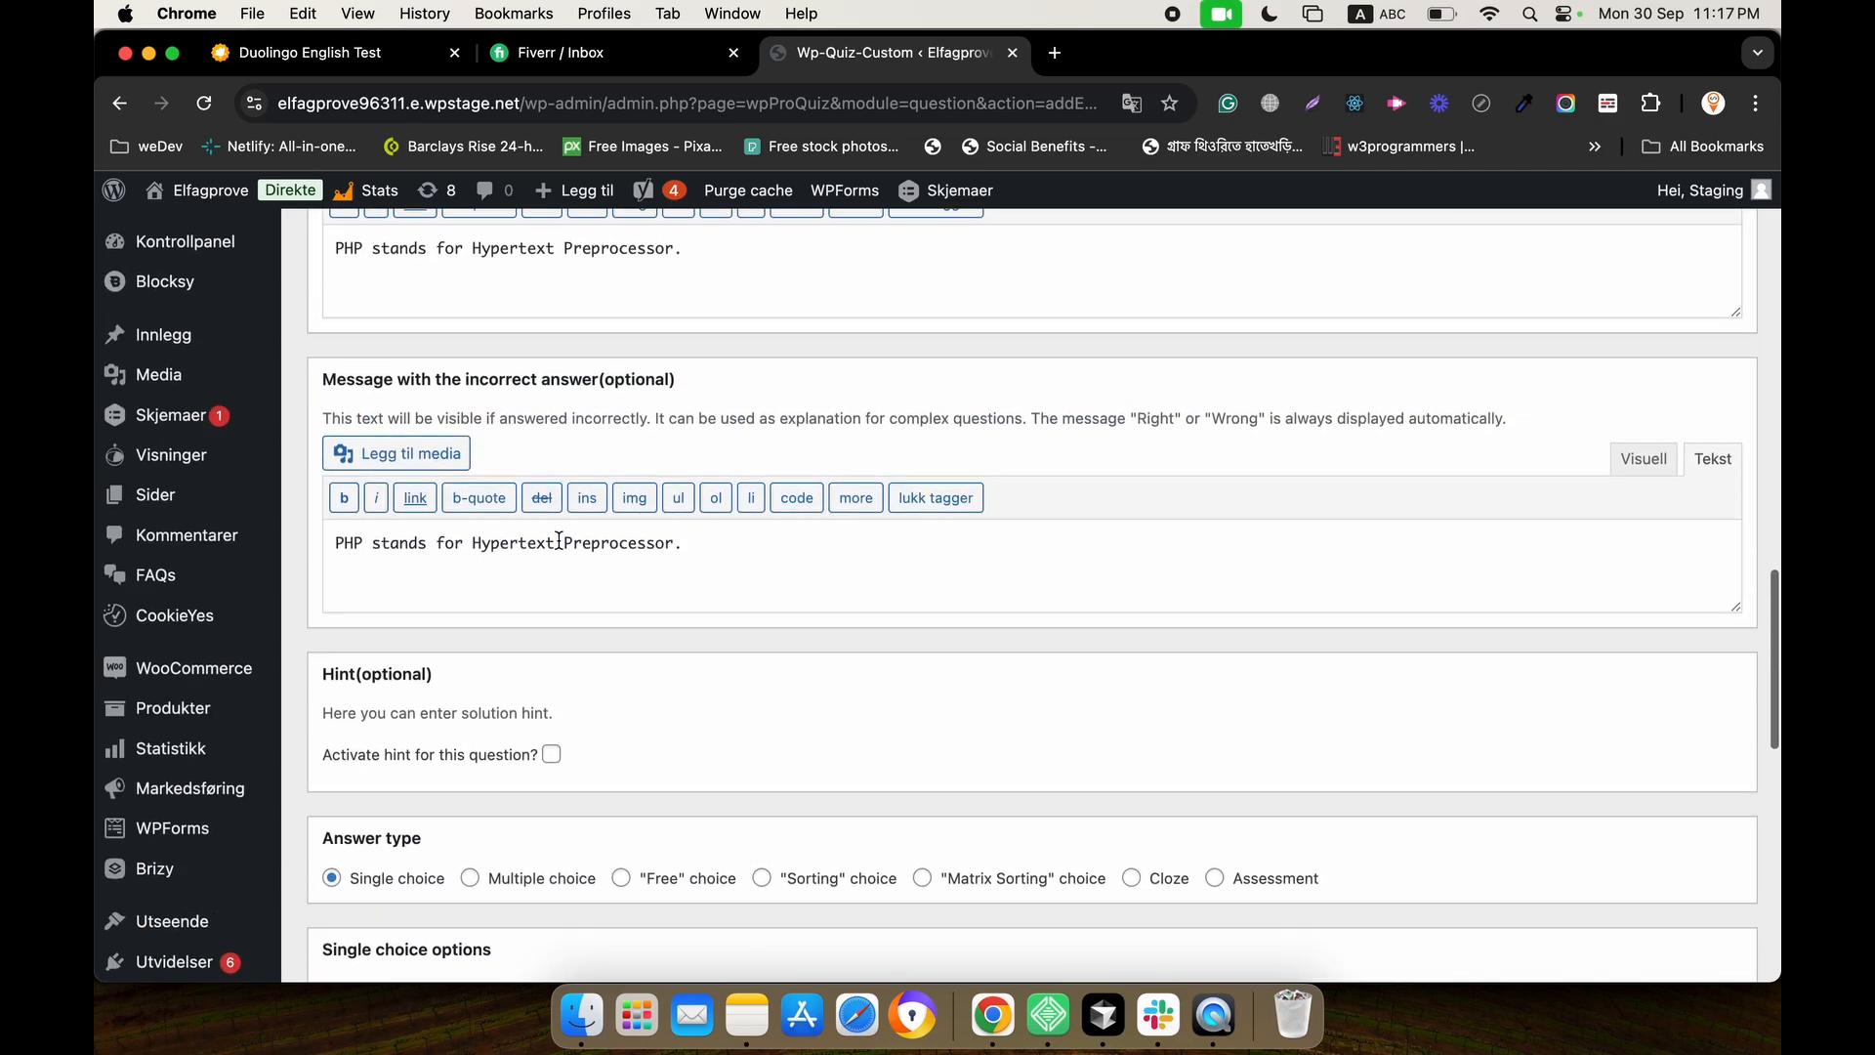
pyautogui.scroll(2, 559, 540)
pyautogui.scroll(5, 631, 414)
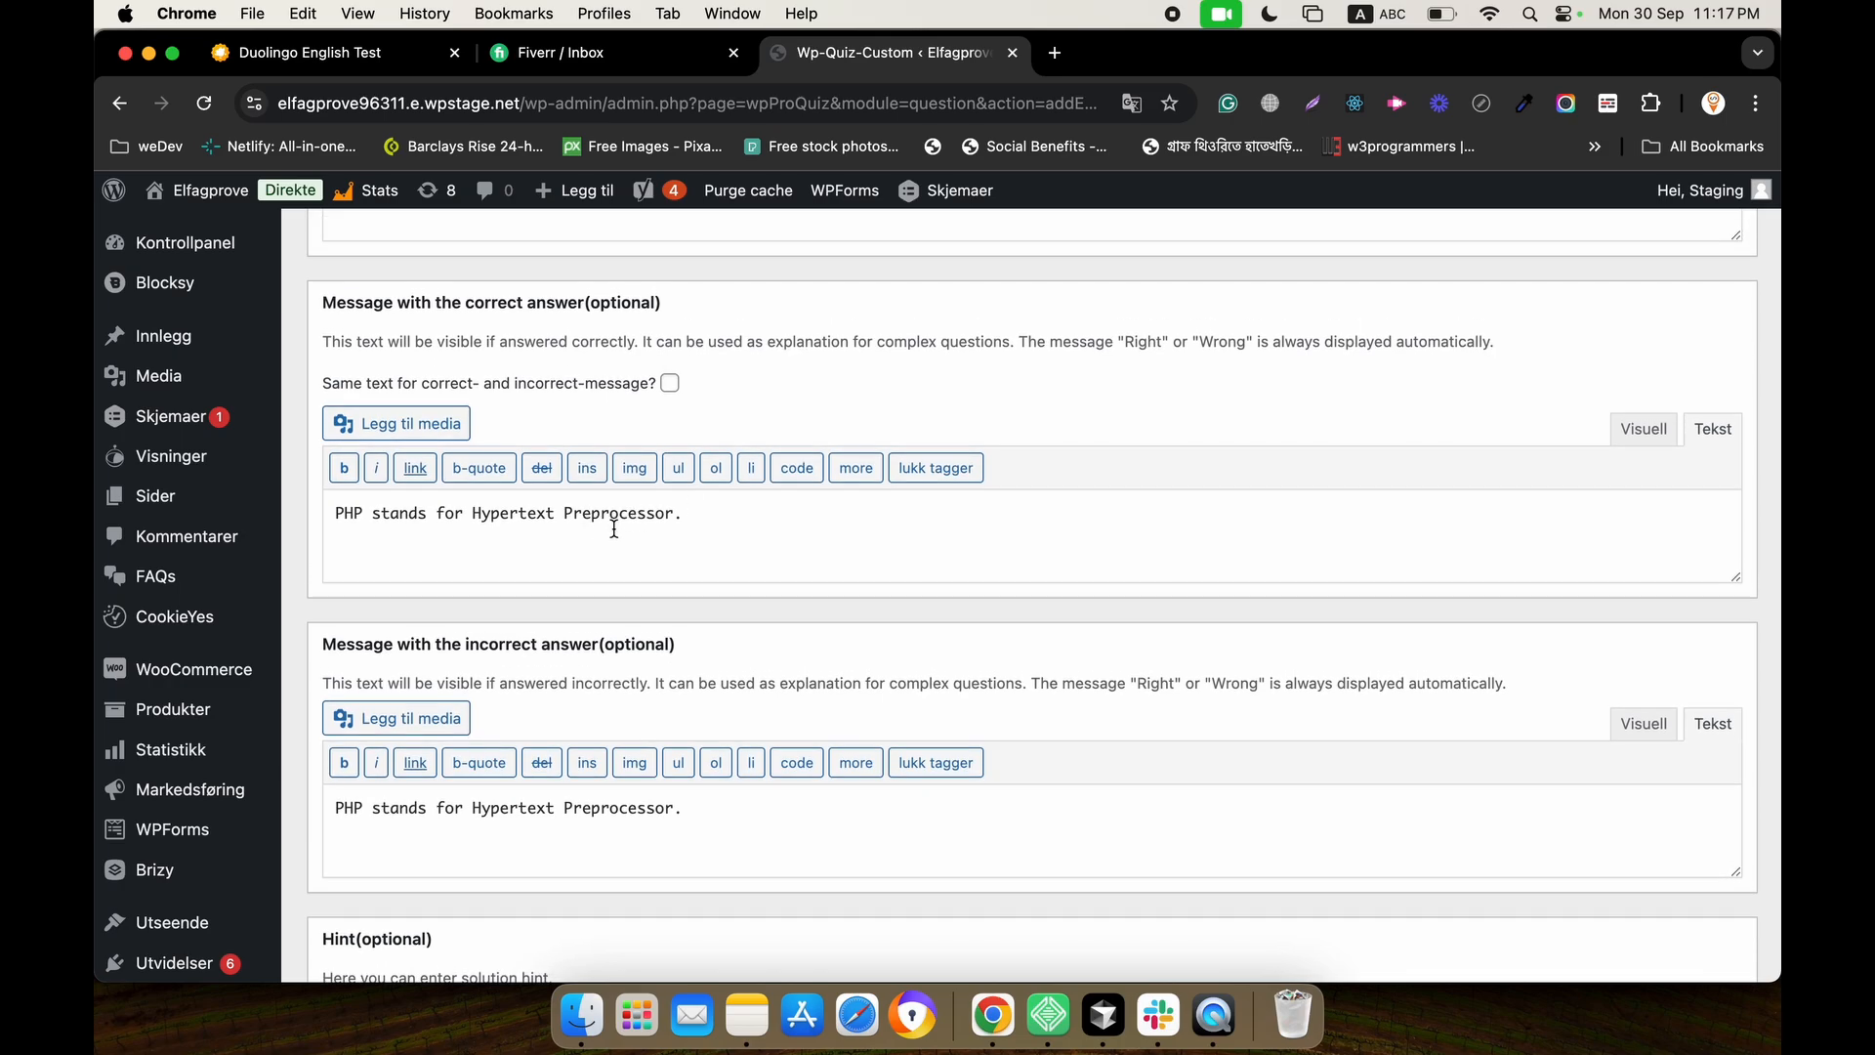
pyautogui.scroll(-1, 533, 640)
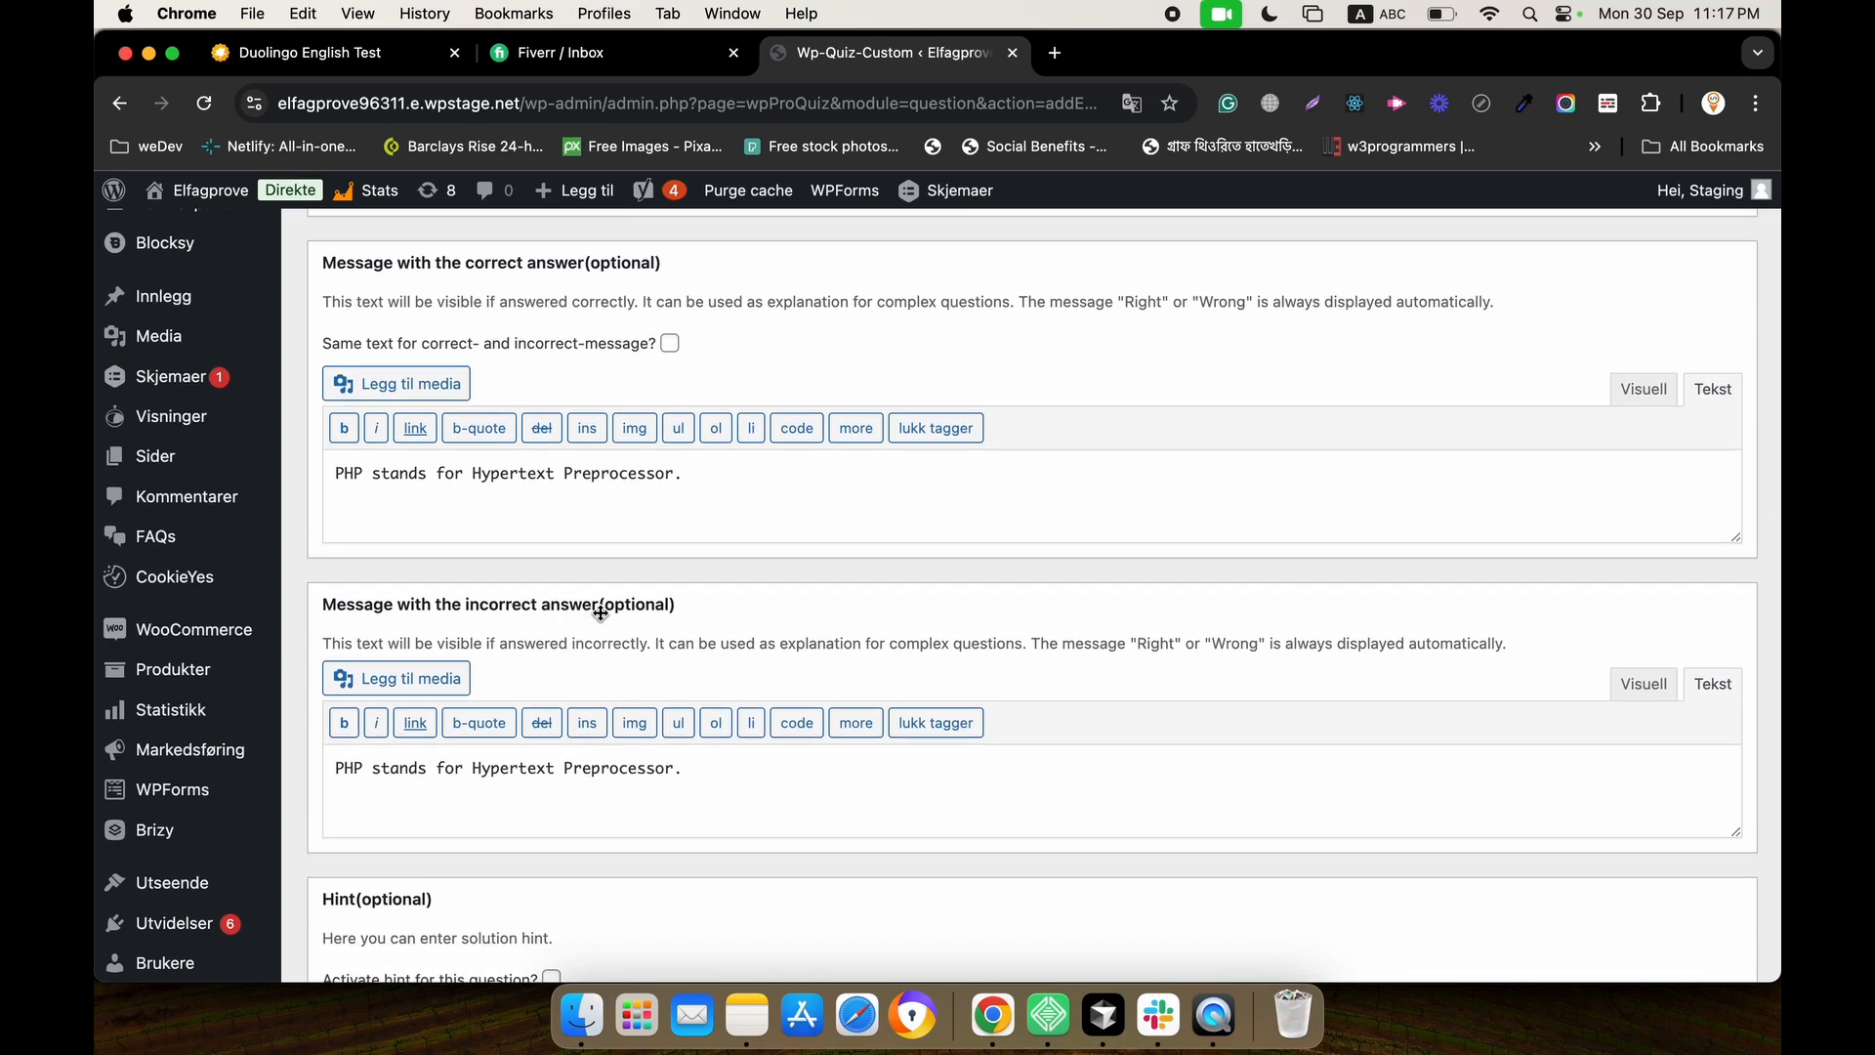
pyautogui.moveTo(697, 769); pyautogui.dragTo(307, 775)
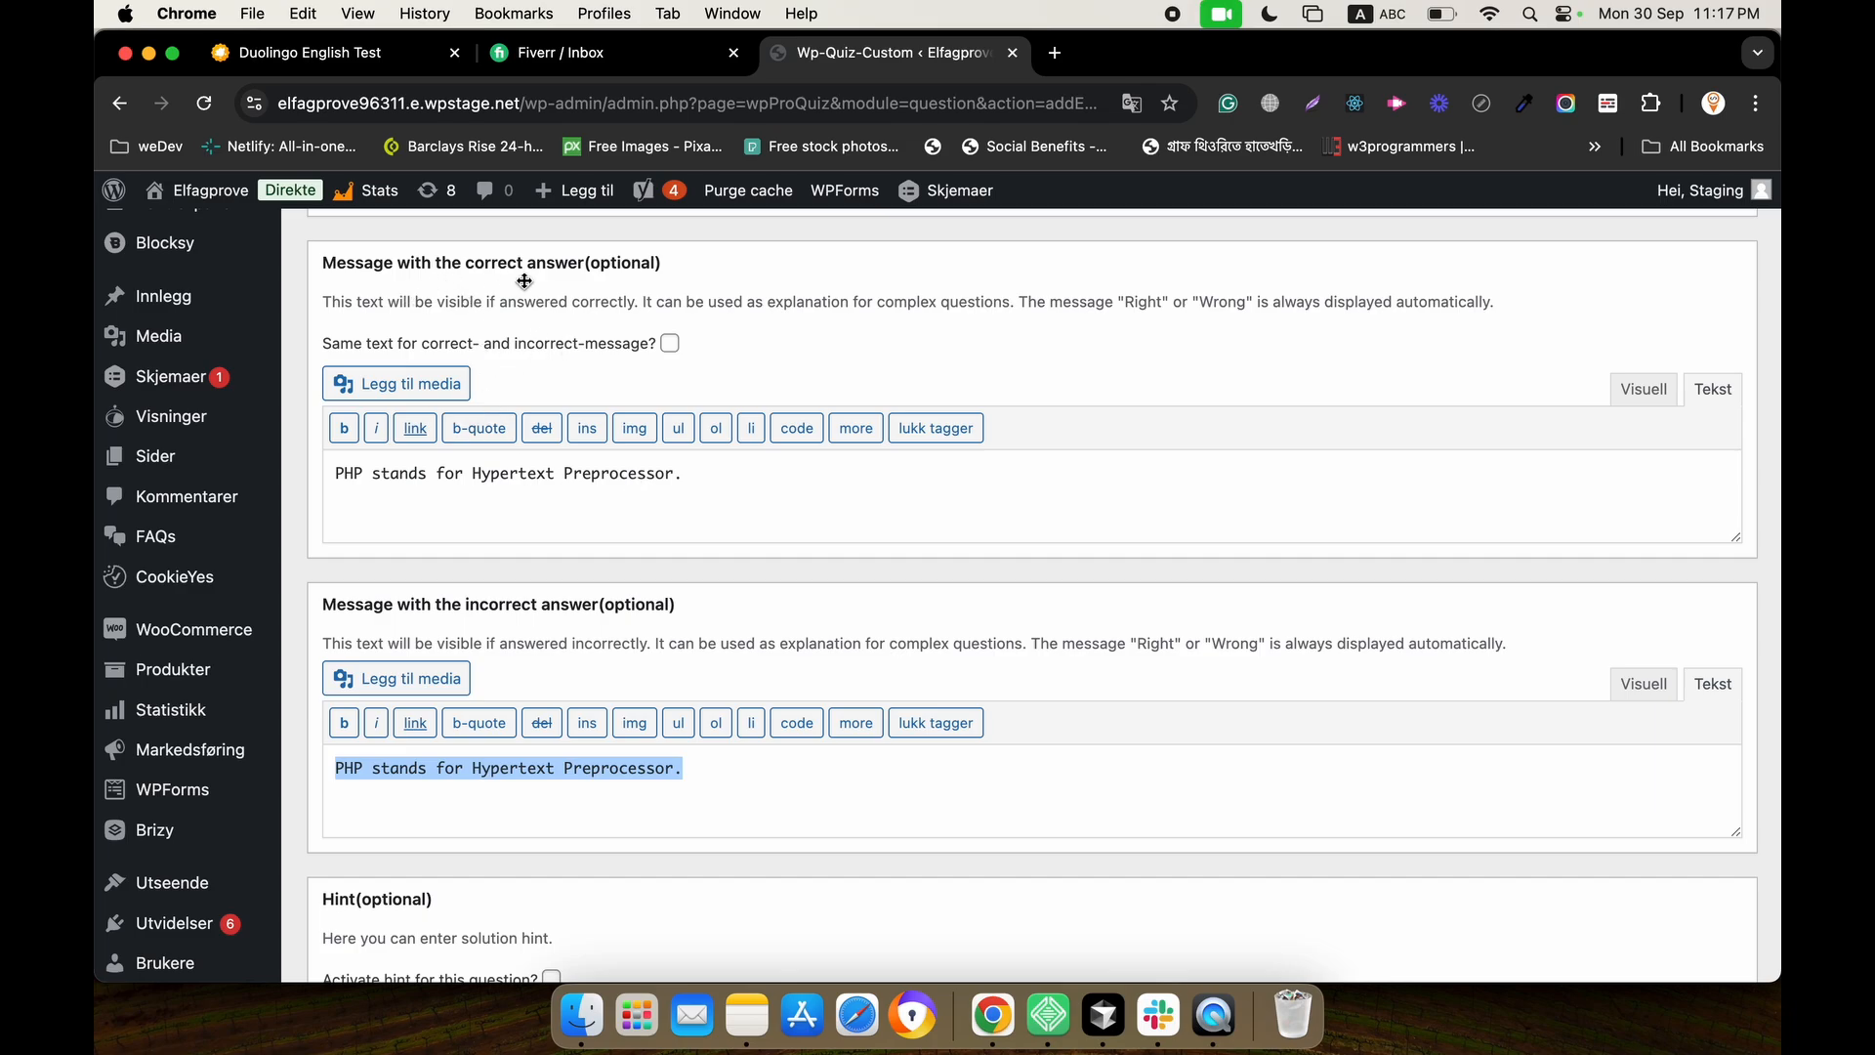
pyautogui.moveTo(691, 481); pyautogui.dragTo(321, 484)
pyautogui.press('BackSpace')
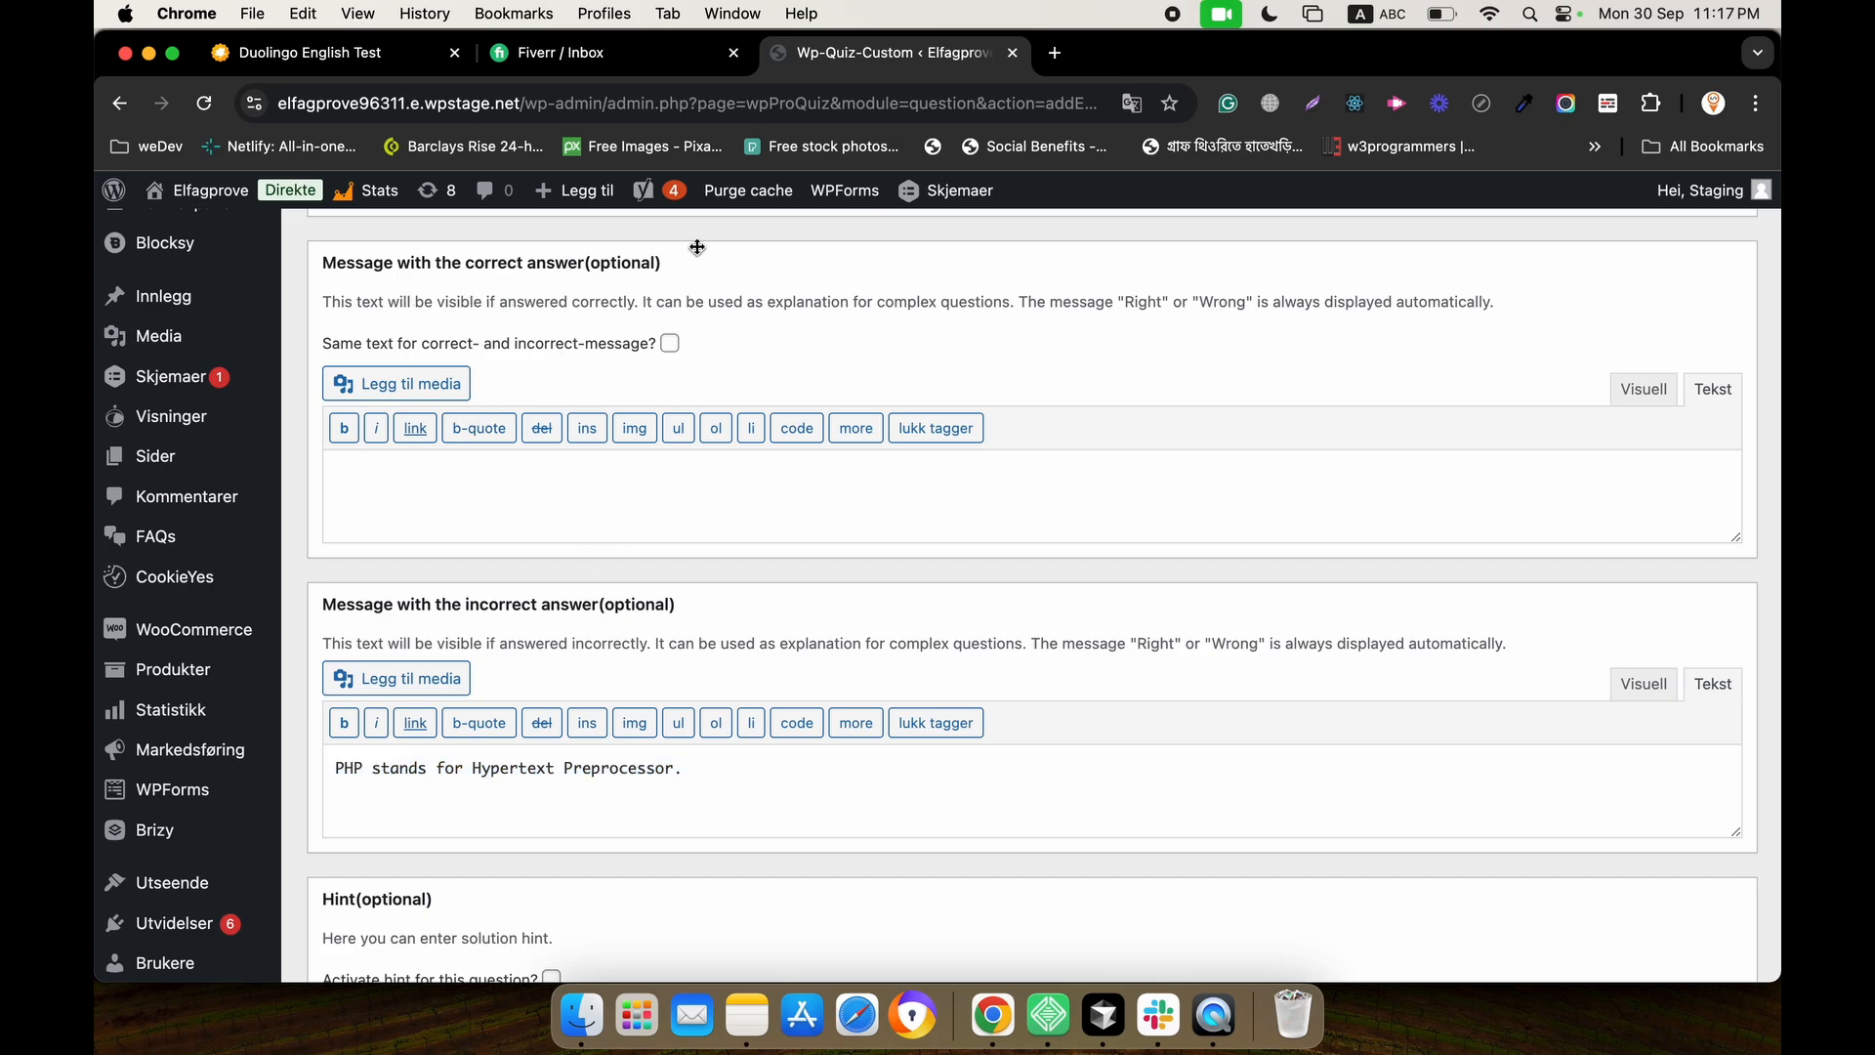
# Check the messages and the three answers of the PHP question, and save the question.
pyautogui.scroll(-10, 840, 332)
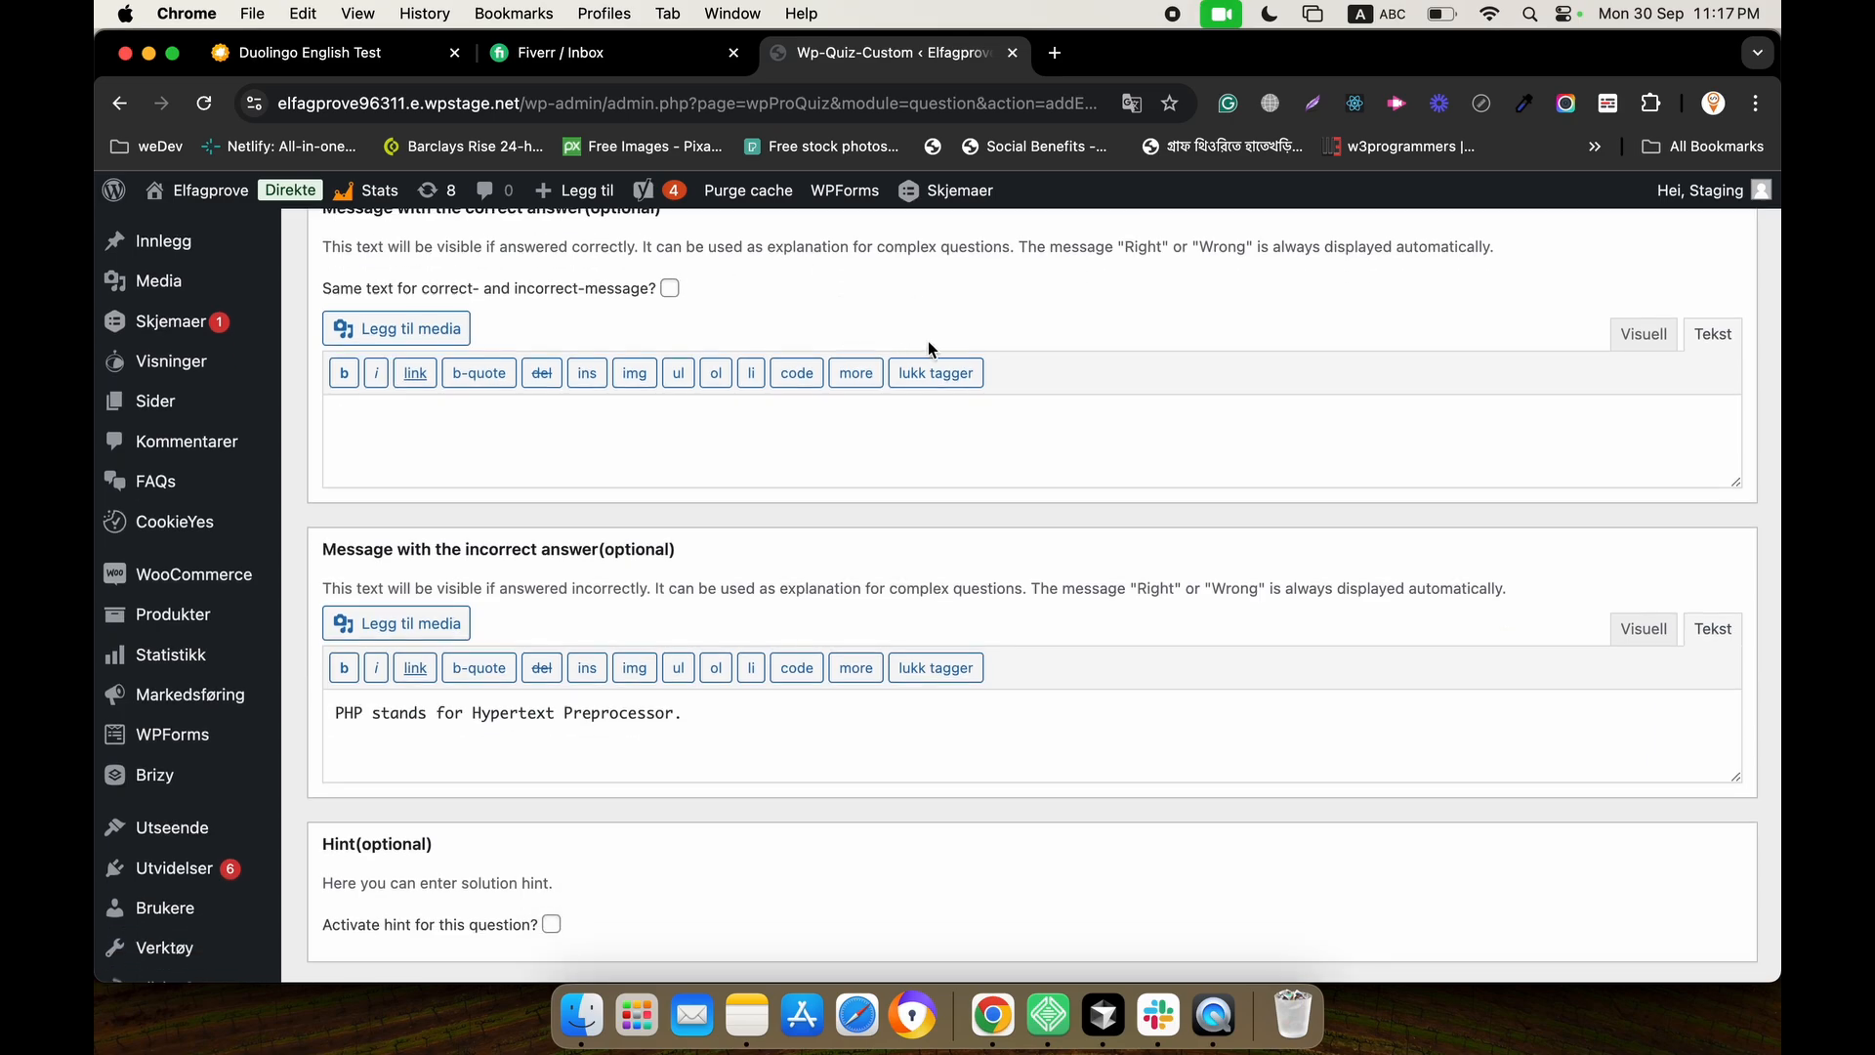
pyautogui.scroll(-1, 928, 349)
pyautogui.scroll(1, 898, 381)
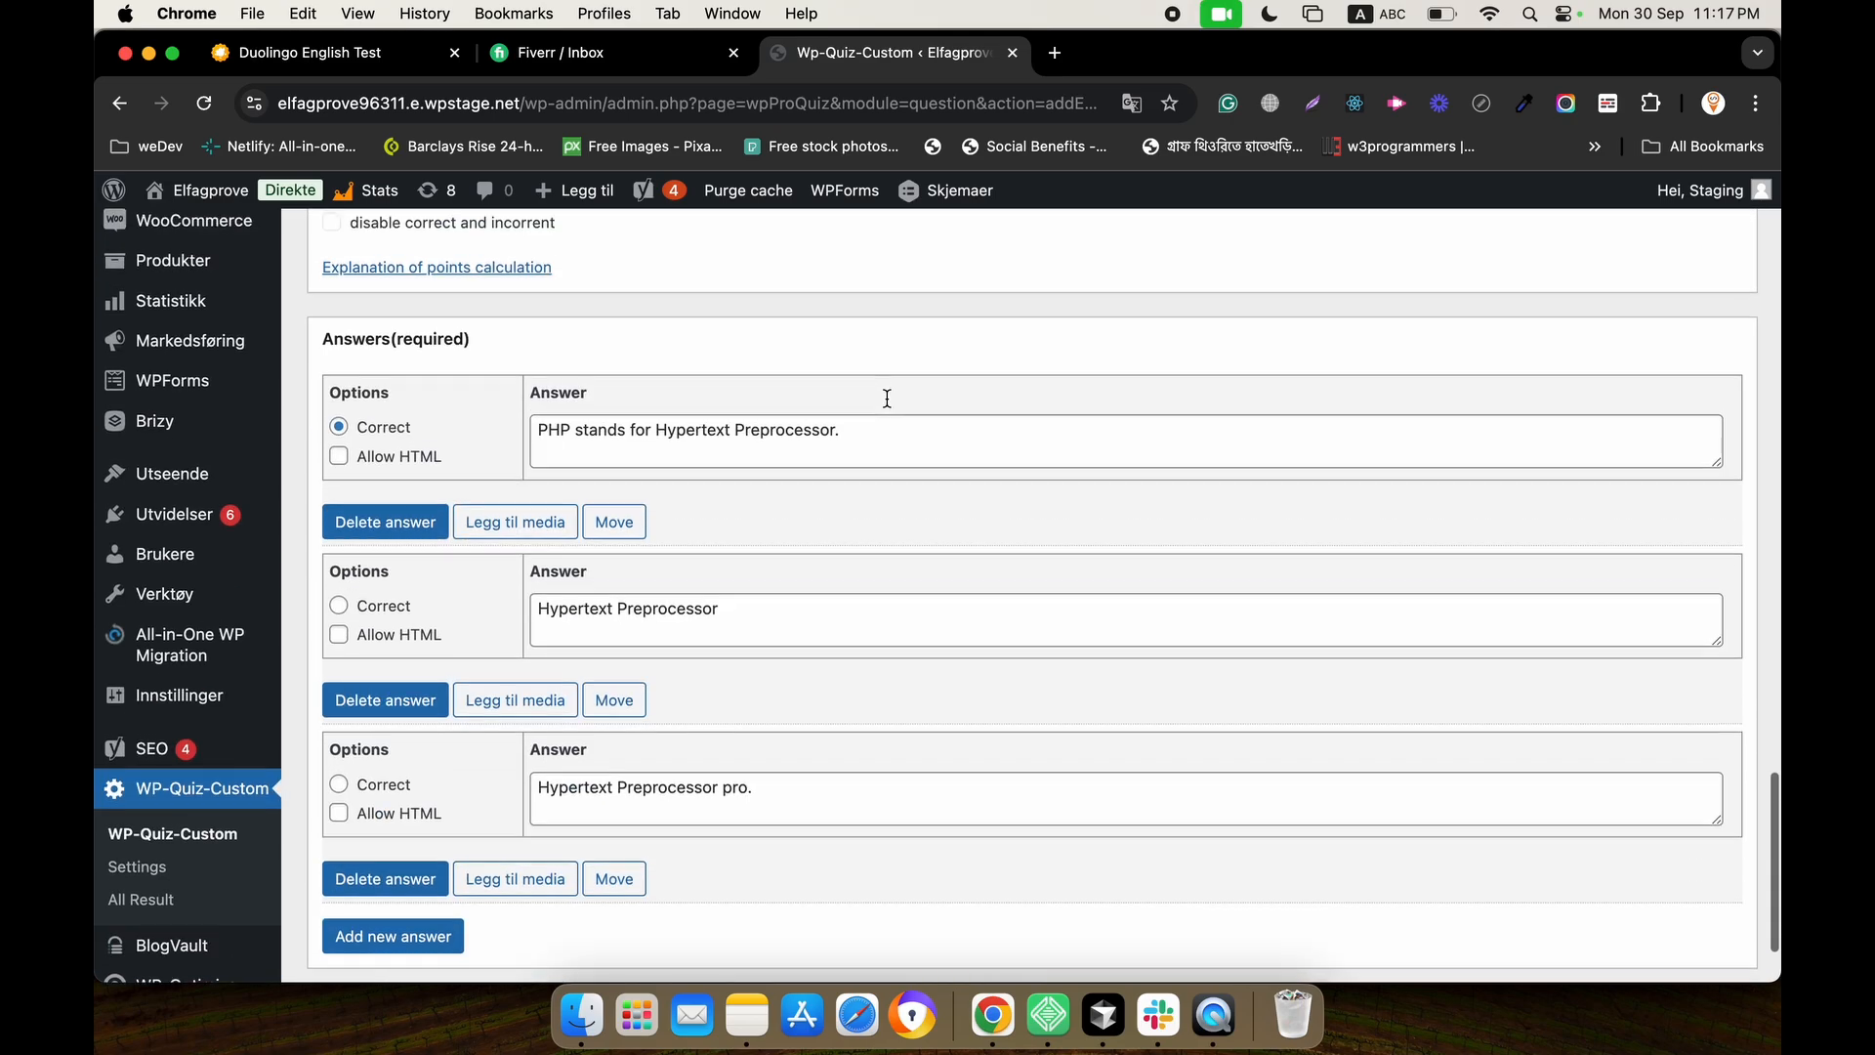
pyautogui.scroll(-2, 886, 396)
pyautogui.click(352, 933)
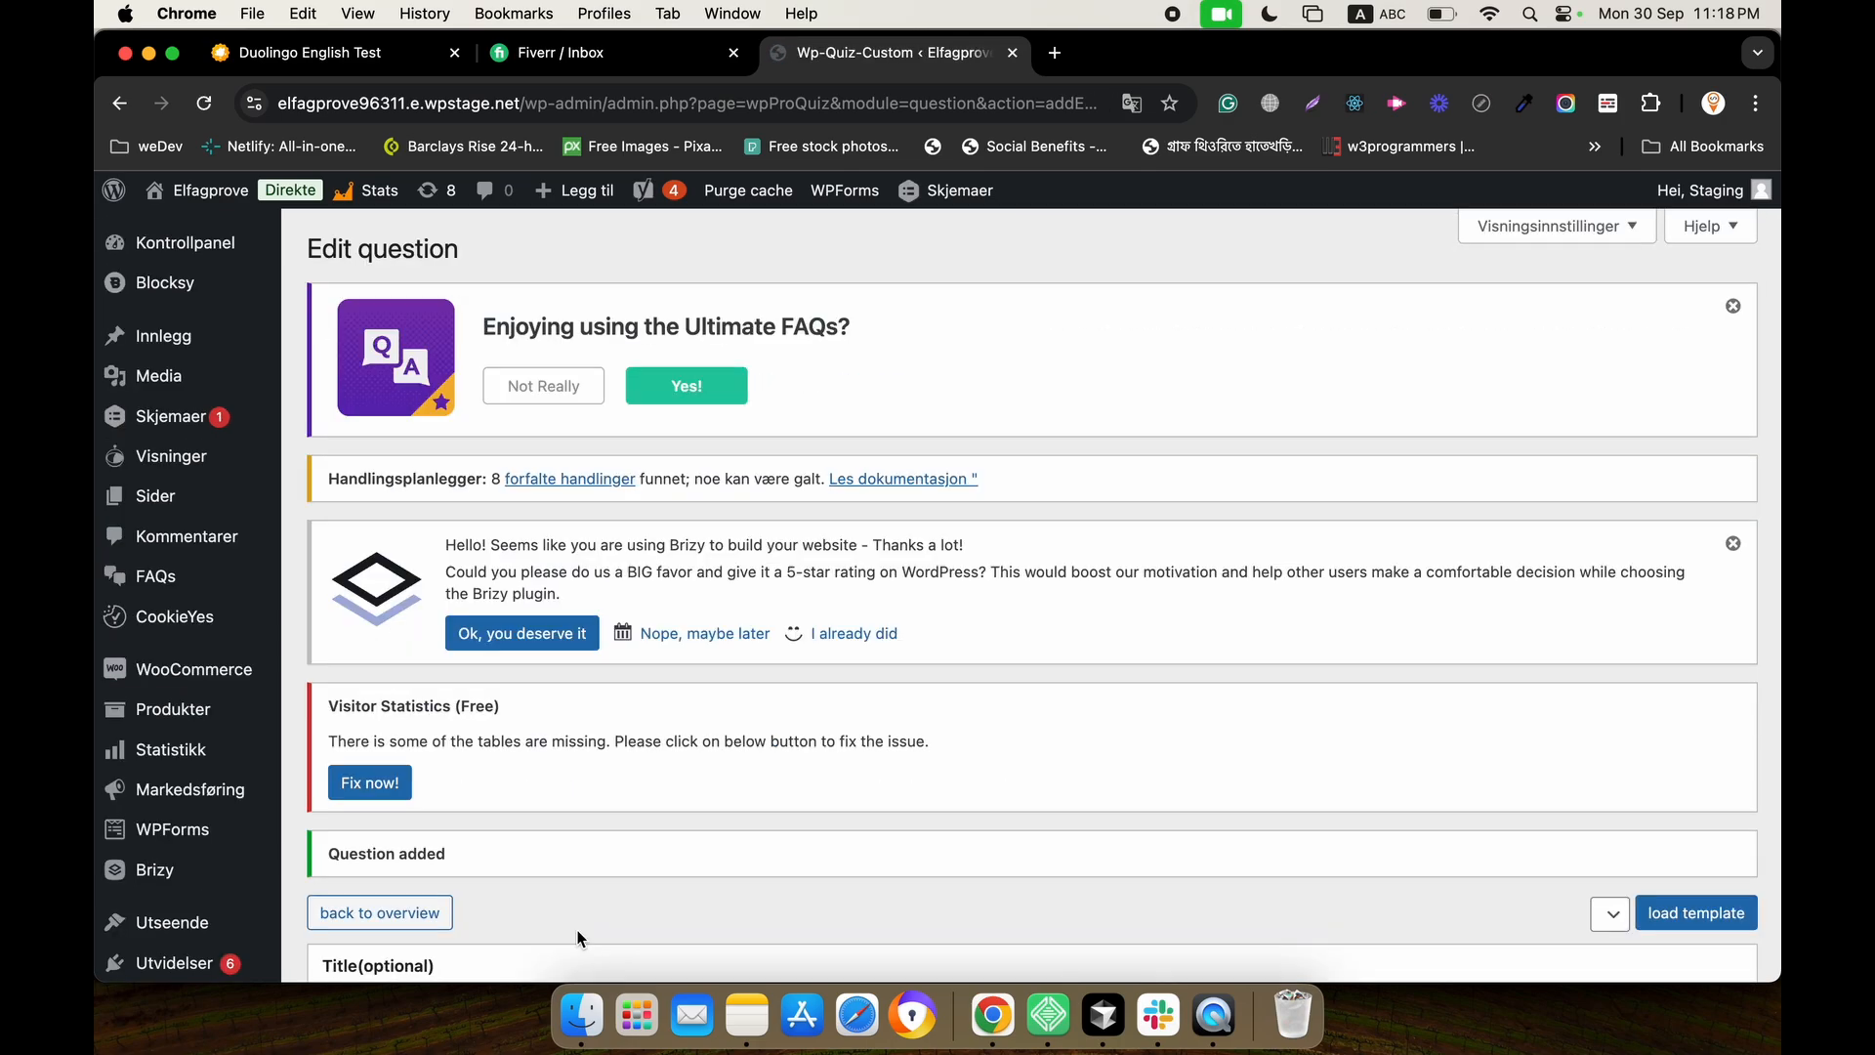
# Return to the Basic quiz's question overview and start adding another question.
pyautogui.scroll(-6, 761, 711)
pyautogui.scroll(-15, 763, 711)
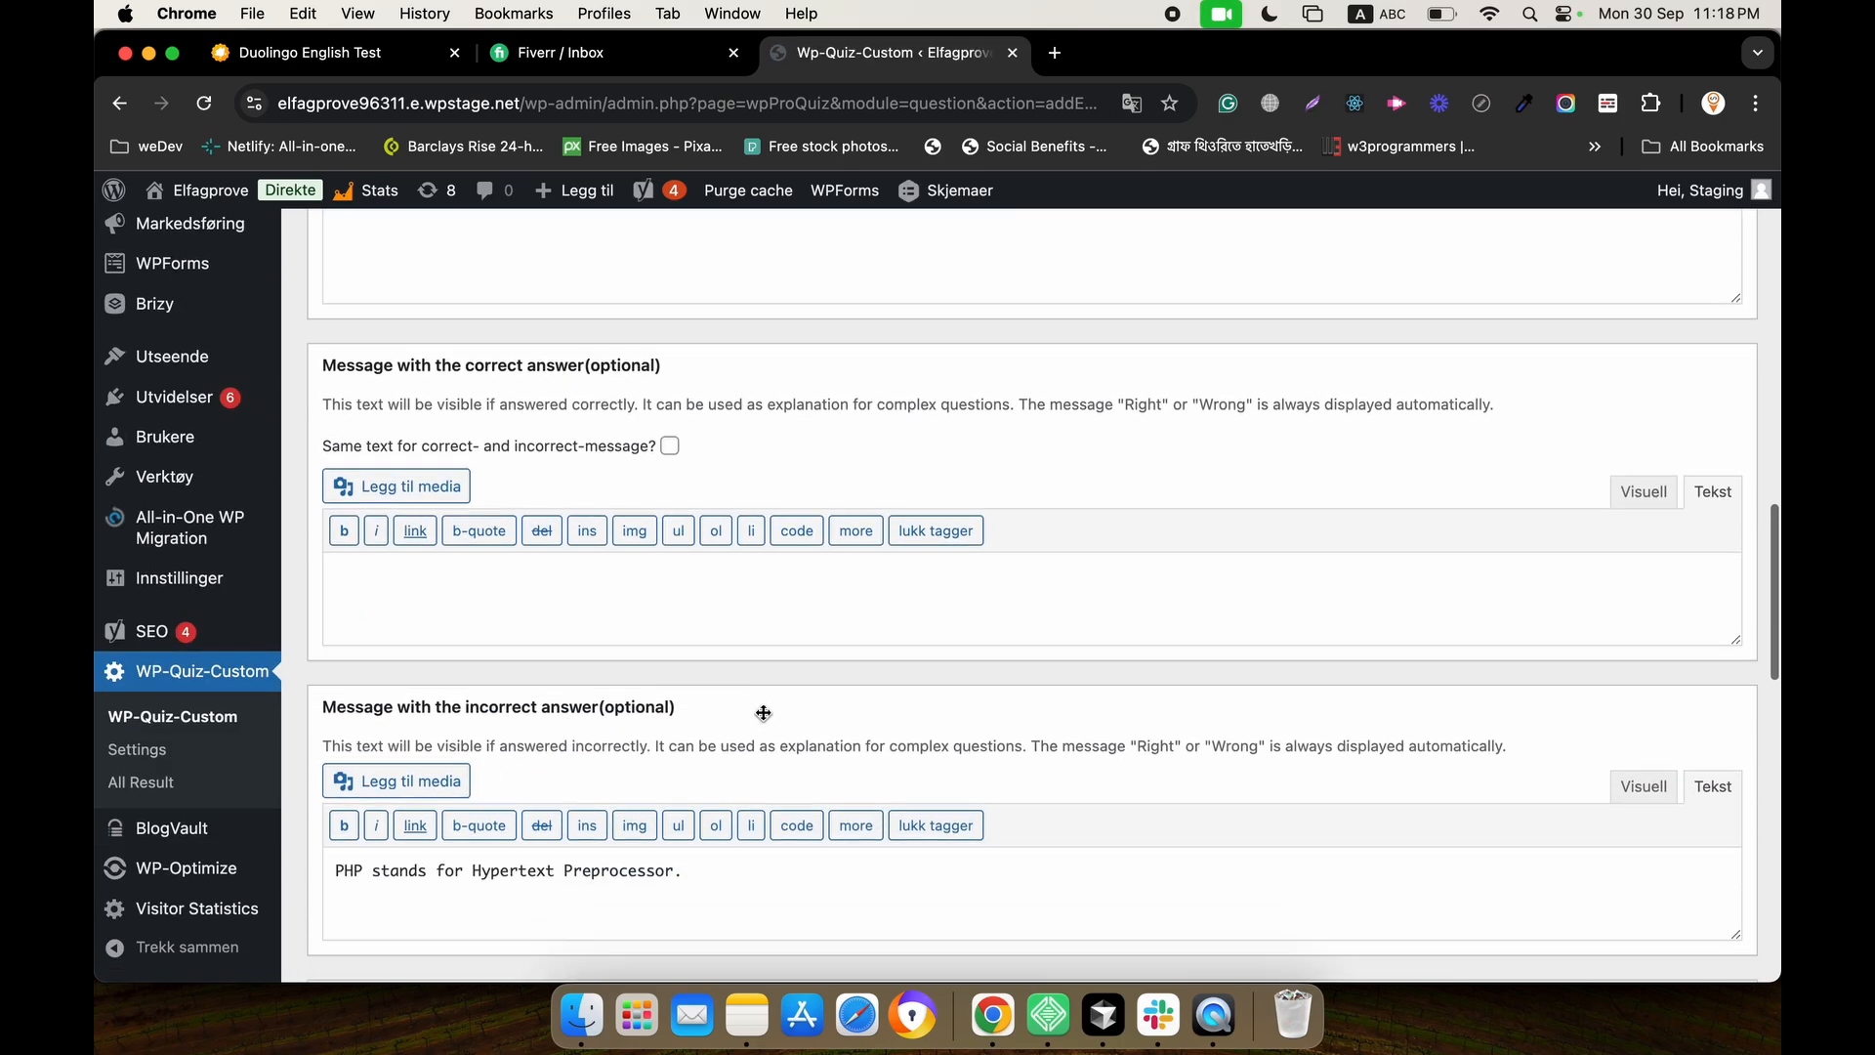
pyautogui.scroll(20, 762, 711)
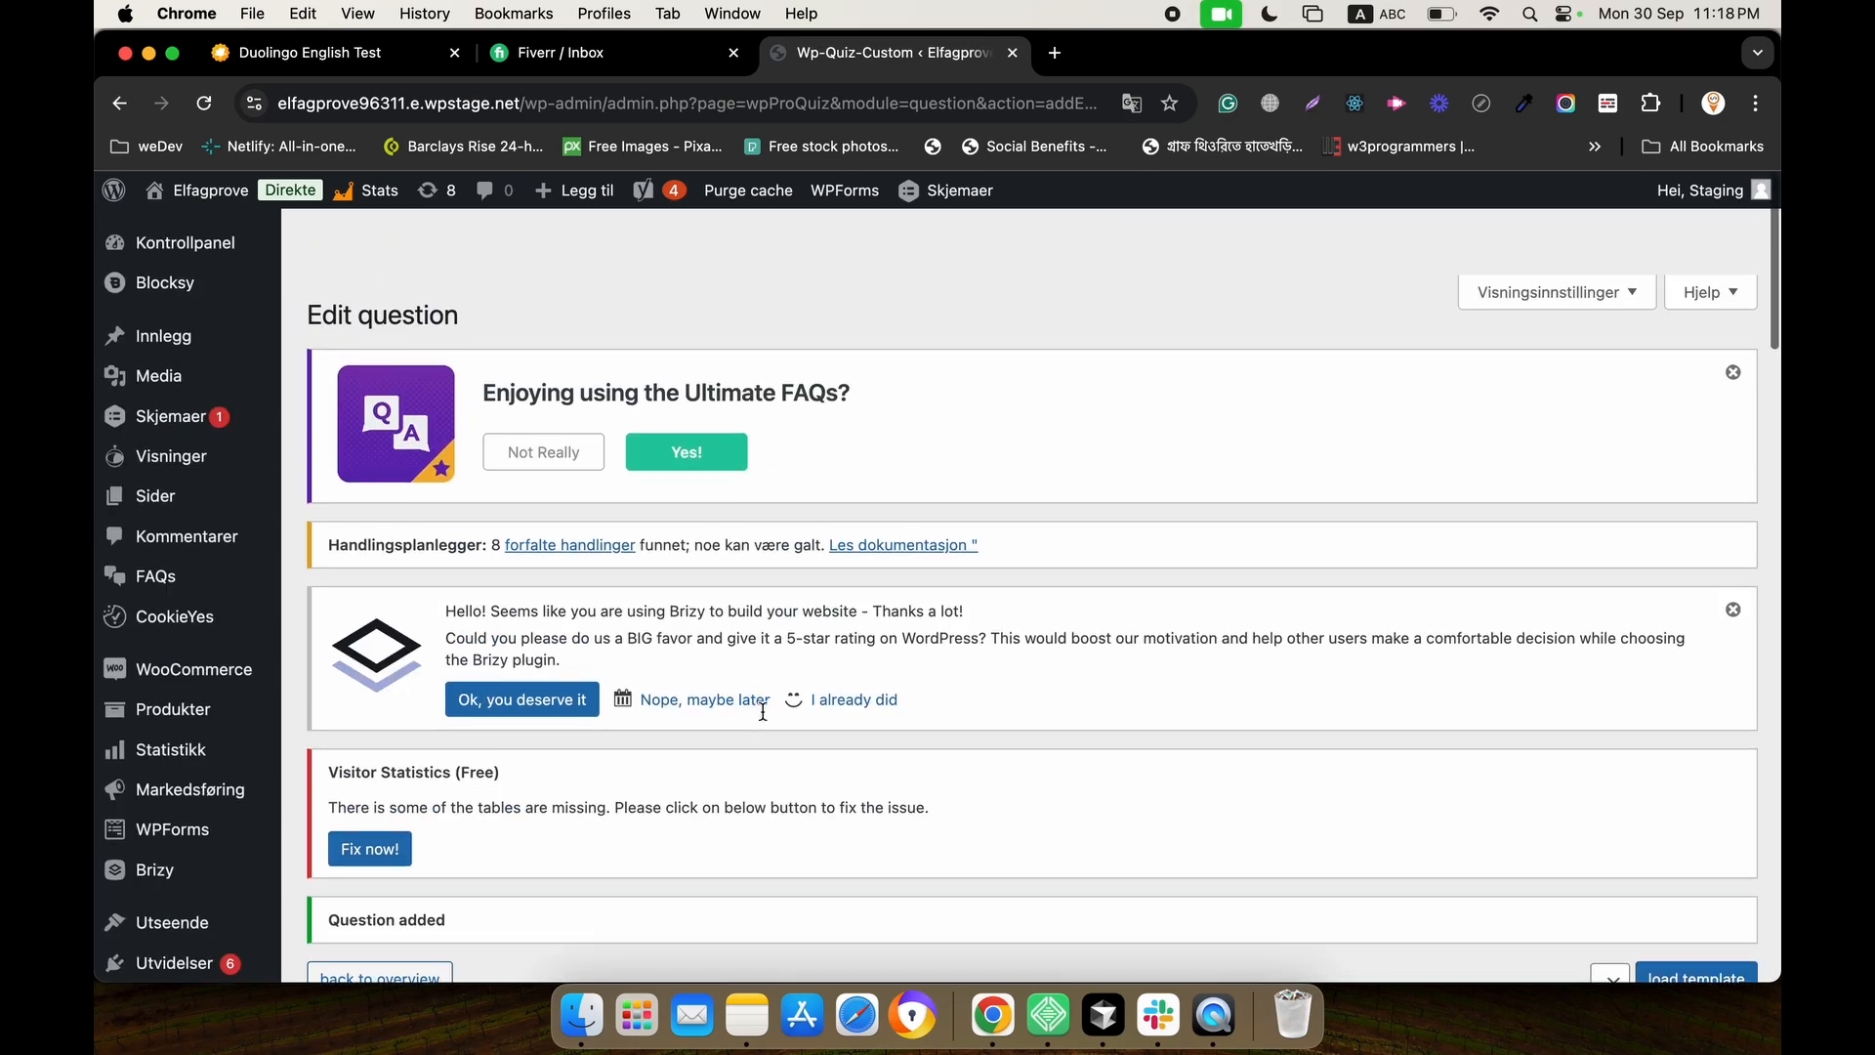
pyautogui.scroll(-4, 720, 635)
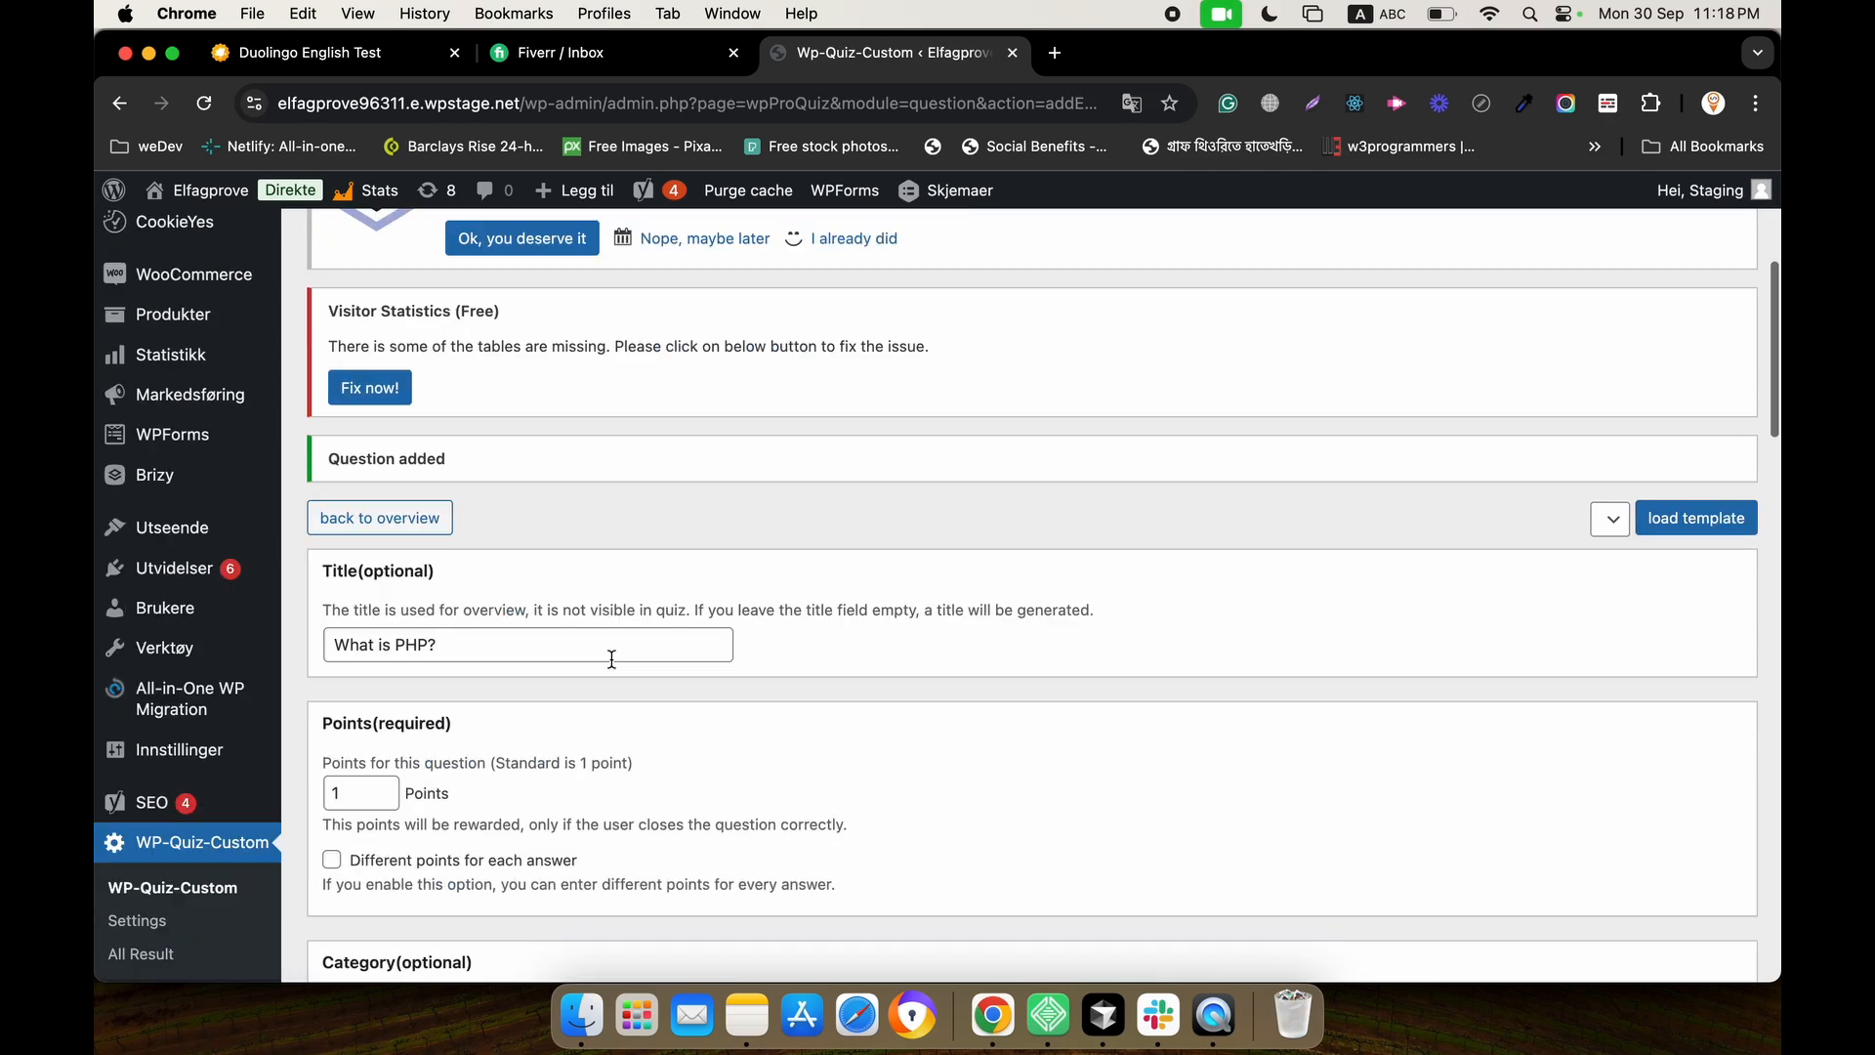
pyautogui.click(416, 519)
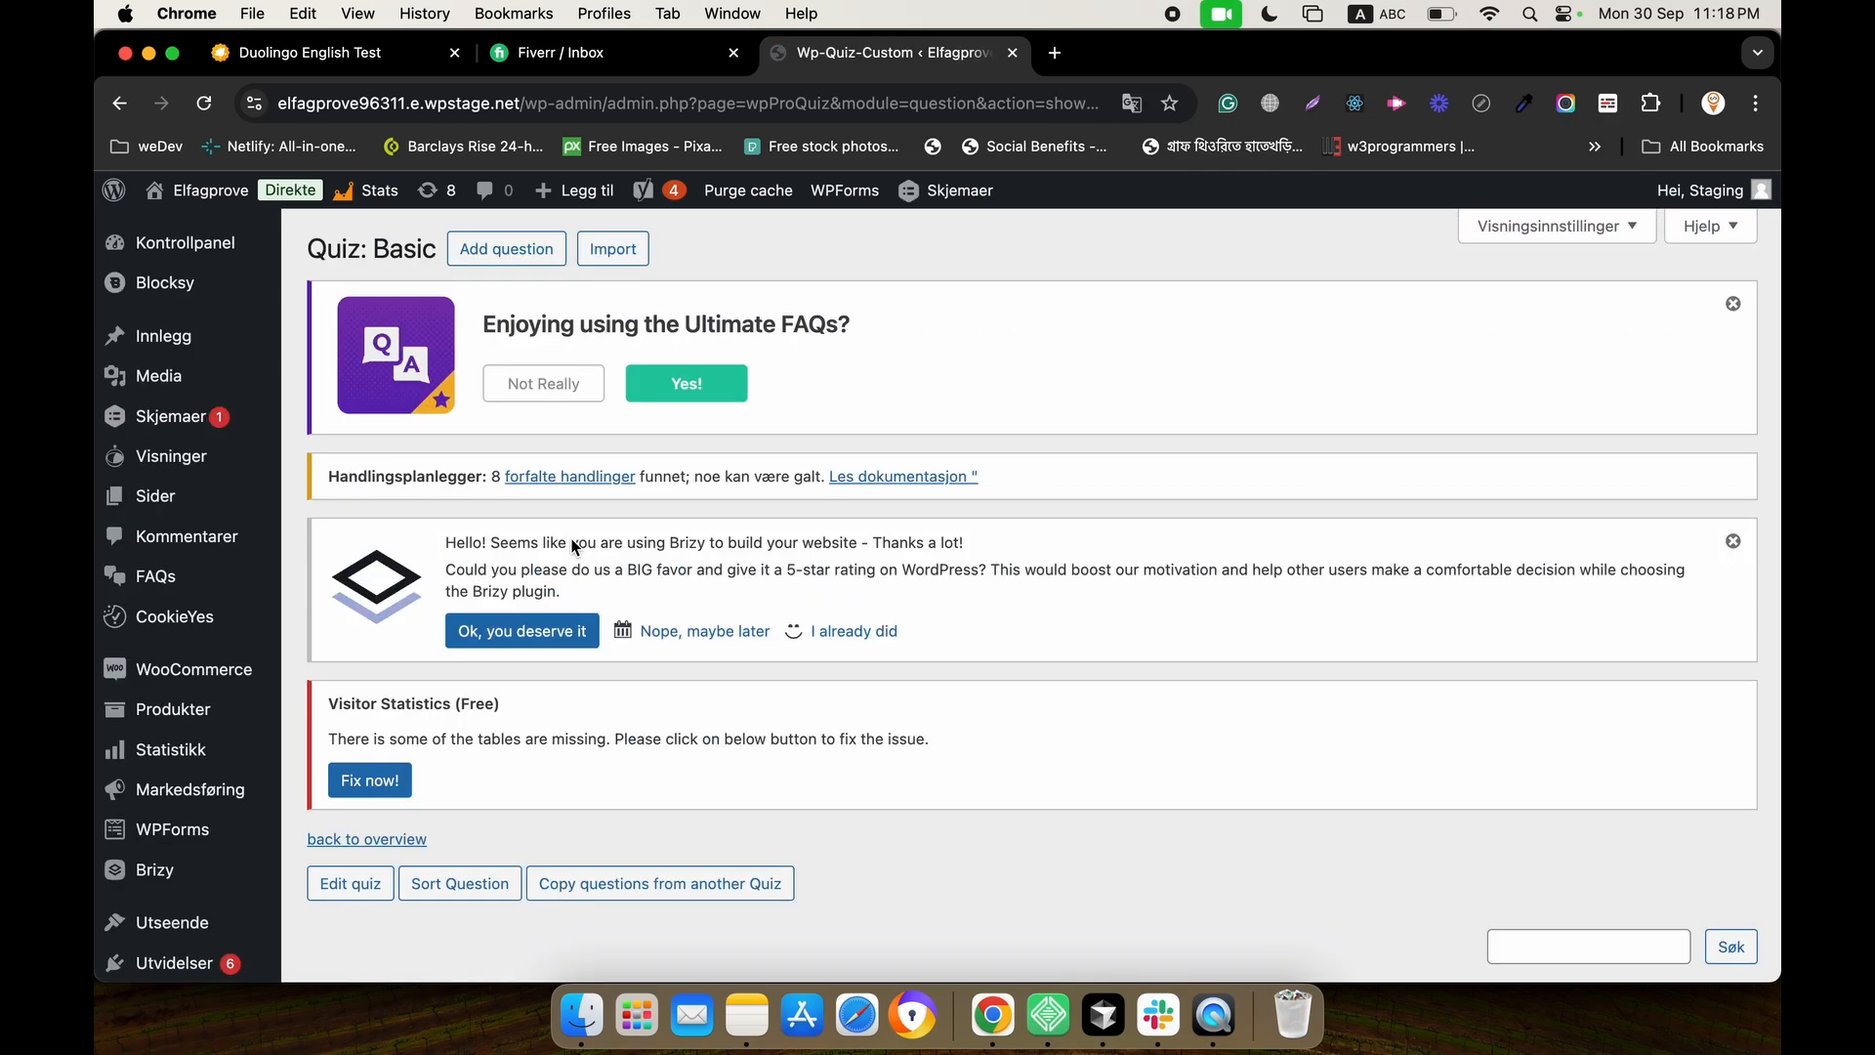
pyautogui.scroll(-5, 574, 552)
pyautogui.scroll(5, 574, 554)
pyautogui.click(506, 248)
pyautogui.scroll(-5, 791, 547)
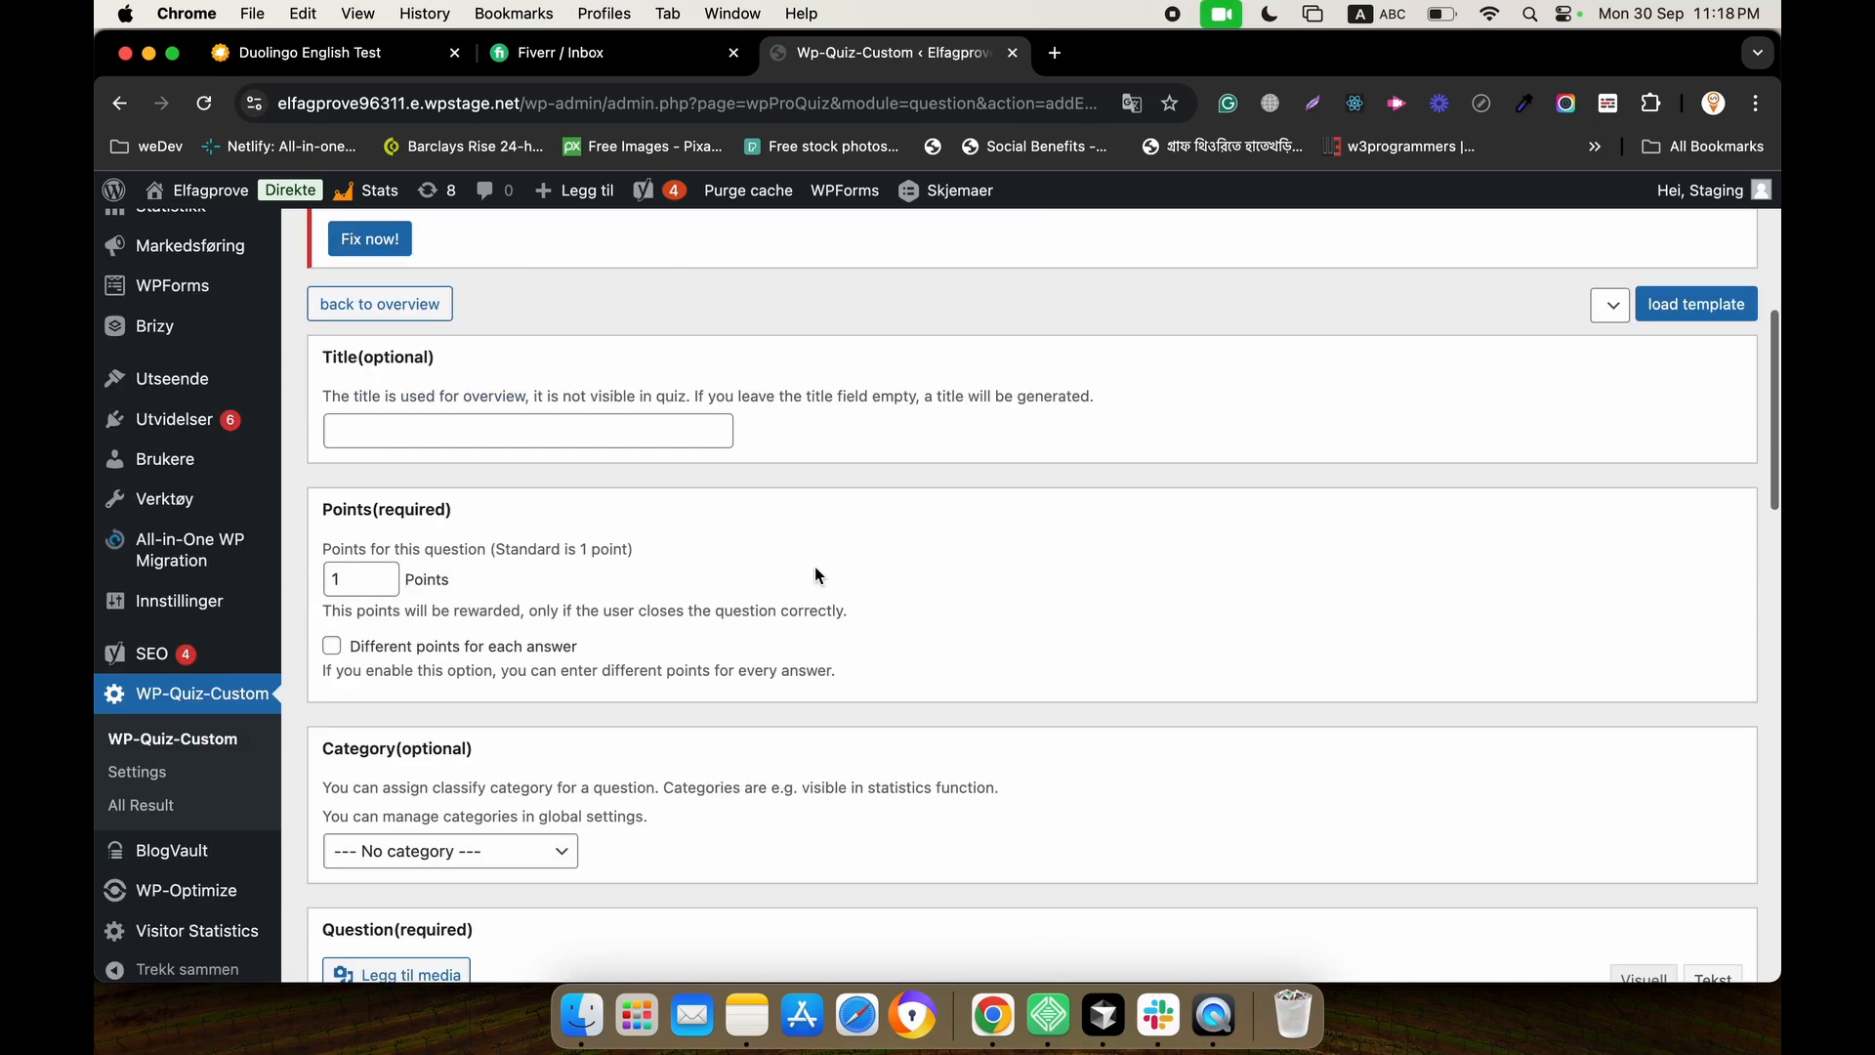
# Copy "Who is known as the father of PHP?" from Notes and use it as the new question's title and question text.
pyautogui.press('super+Tab')
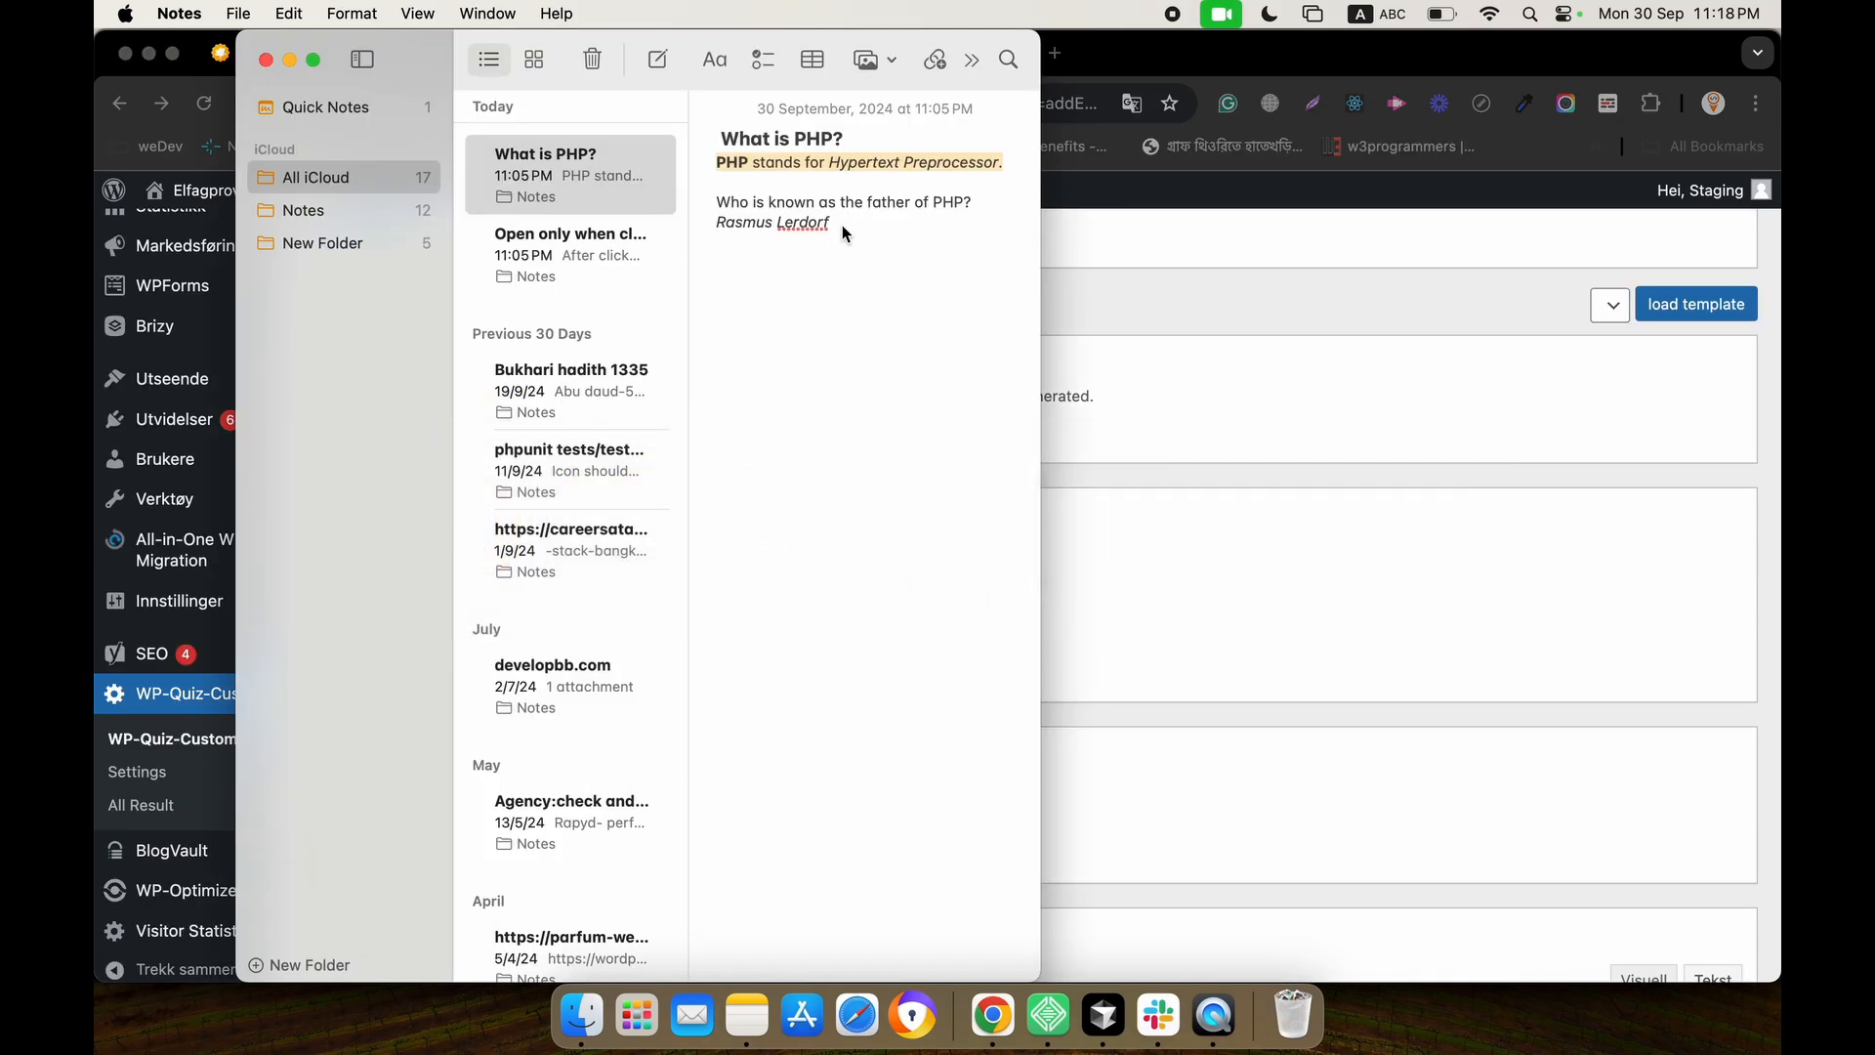
pyautogui.moveTo(957, 201); pyautogui.dragTo(709, 205)
pyautogui.press('super+c')
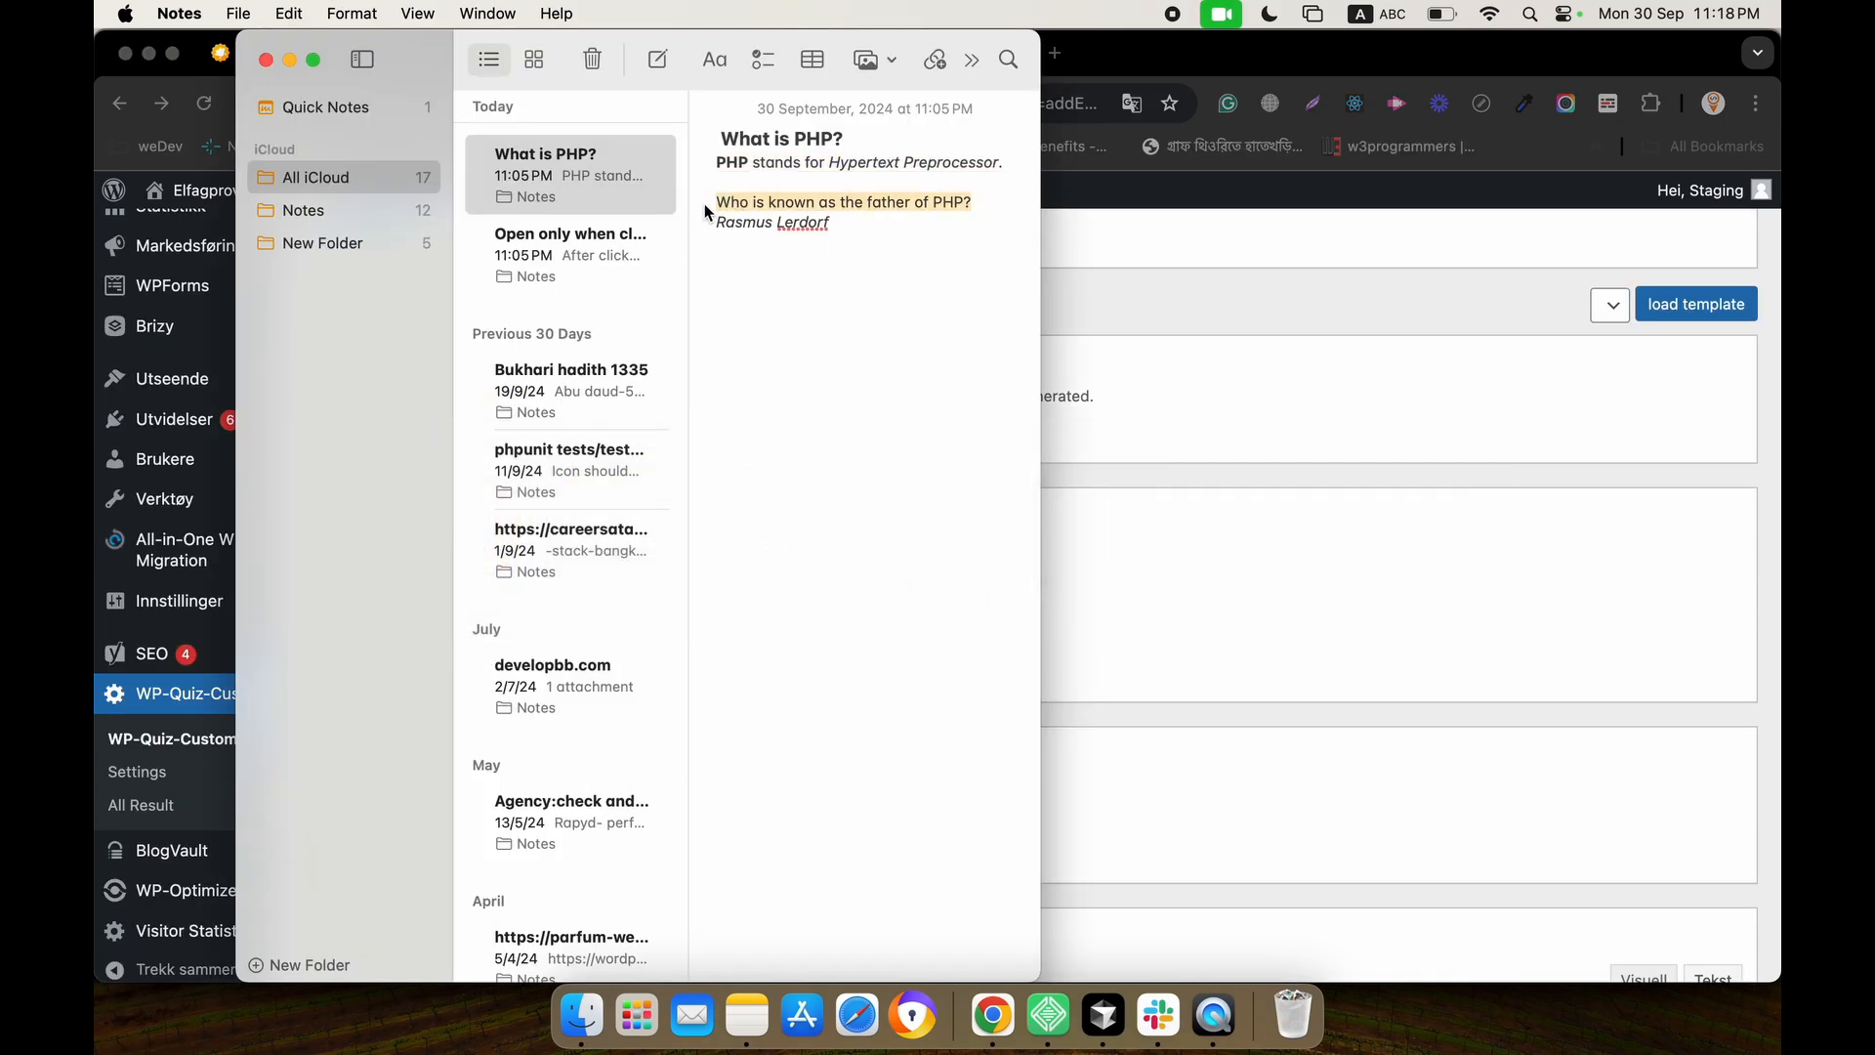
pyautogui.press('super+Tab')
pyautogui.click(655, 411)
pyautogui.press('super+v')
pyautogui.scroll(-10, 699, 511)
pyautogui.click(695, 478)
pyautogui.press('super+v')
# Leave the correct-answer message empty and fill the incorrect-answer message with "Who is known as the father of PHP?".
pyautogui.scroll(-3, 683, 586)
pyautogui.click(684, 728)
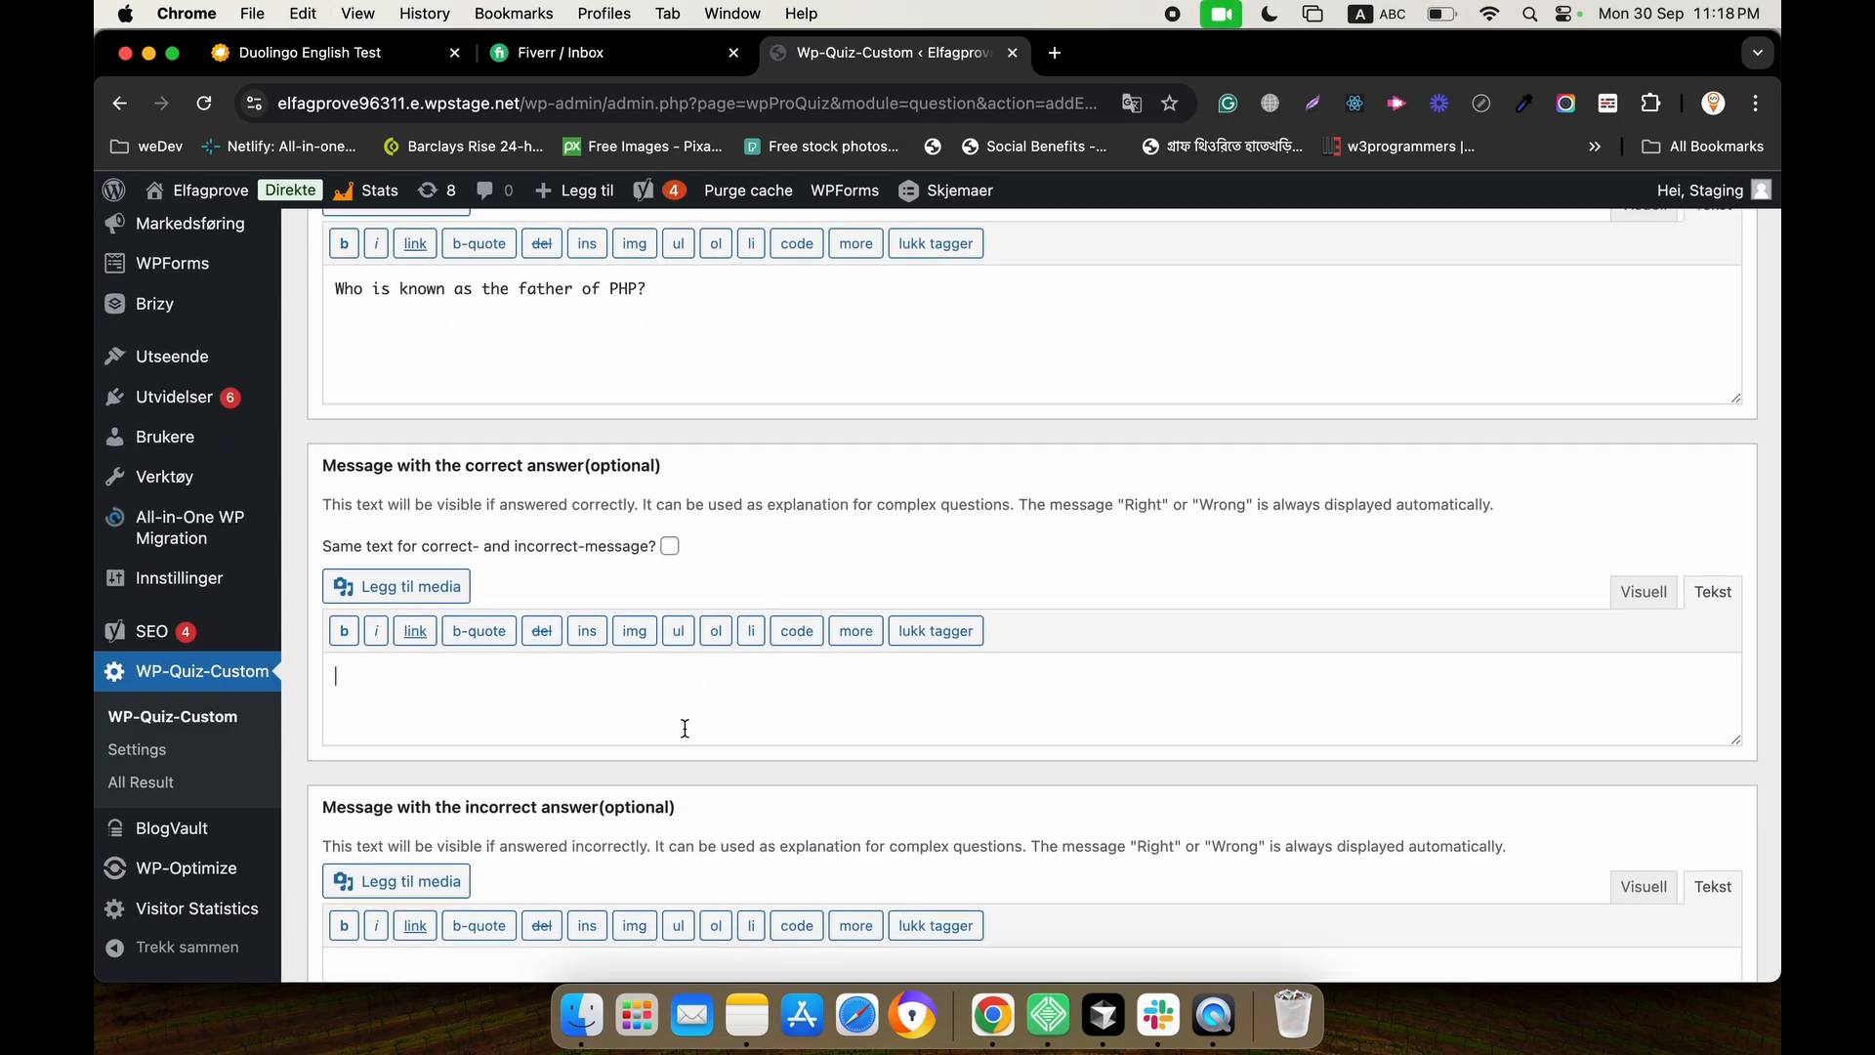
pyautogui.scroll(-5, 685, 729)
pyautogui.click(673, 766)
pyautogui.press('super+v')
pyautogui.scroll(-8, 673, 765)
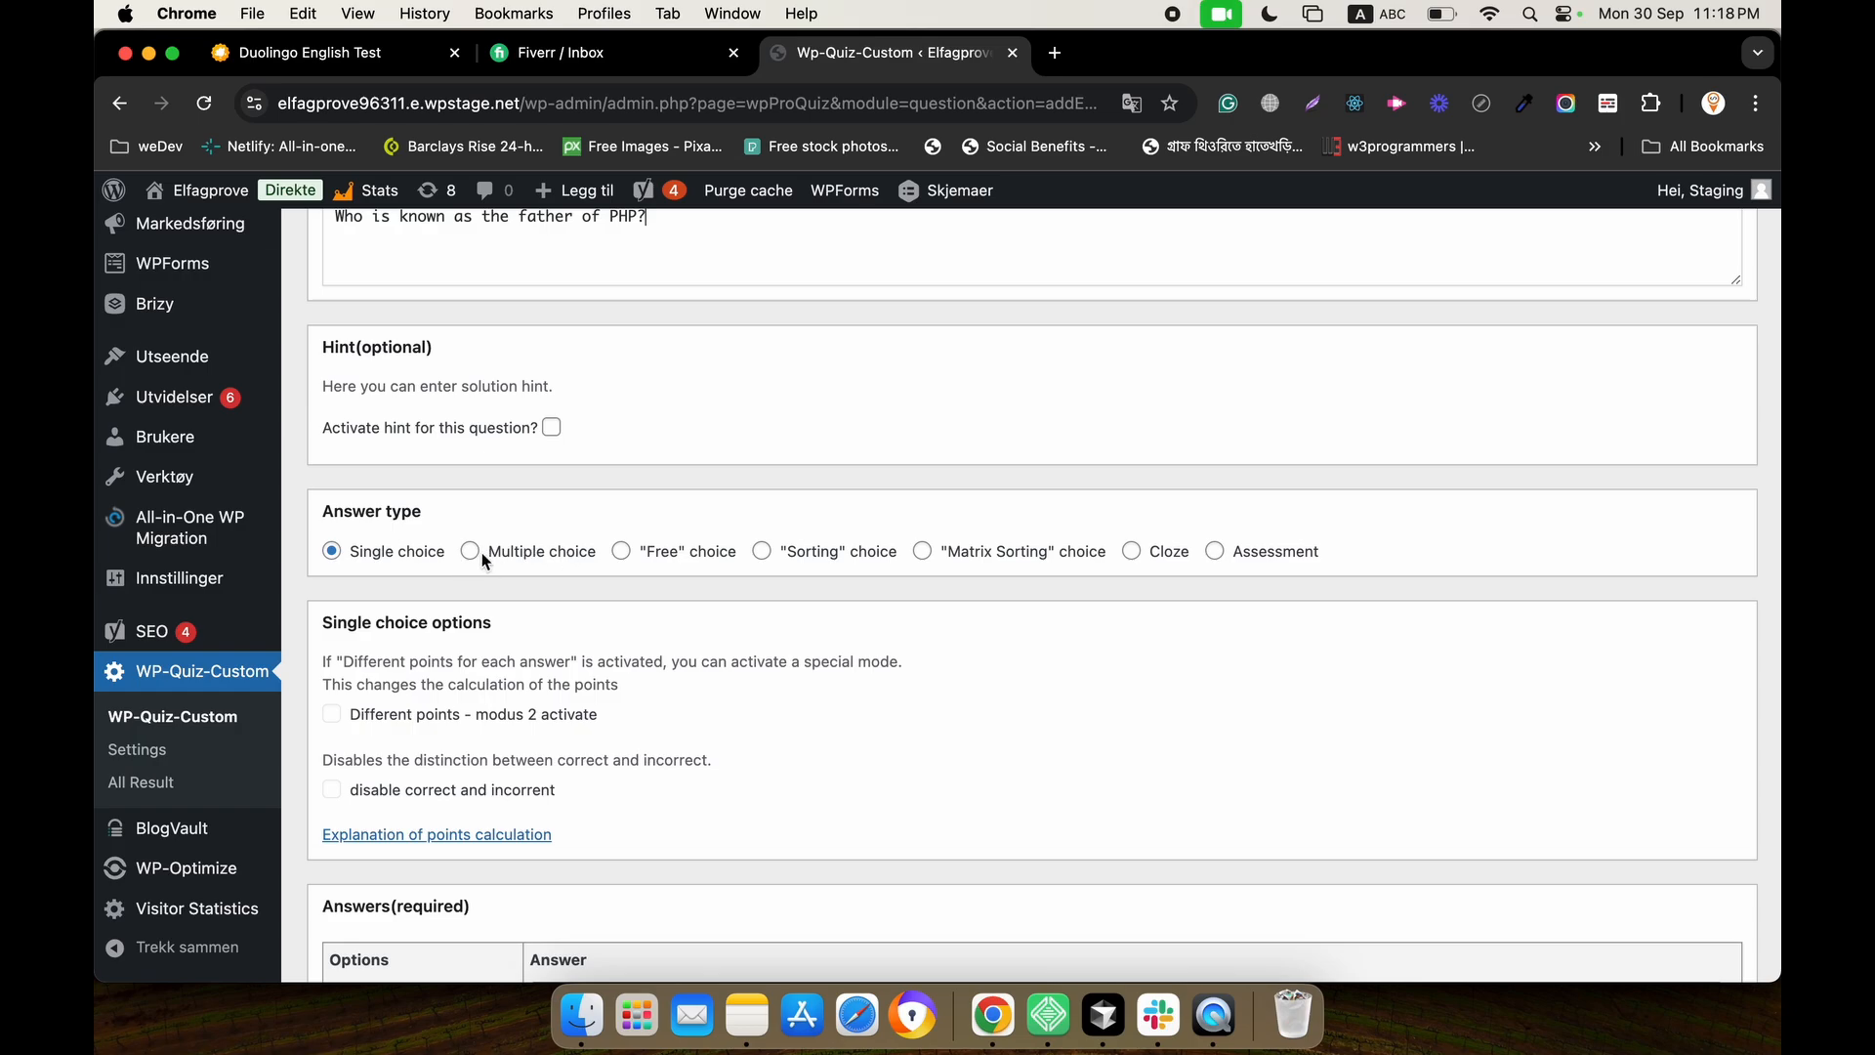
# Copy "Rasmus Lerdorf" from Notes into the first answer and mark that answer as correct.
pyautogui.scroll(-5, 436, 553)
pyautogui.click(684, 723)
pyautogui.press('super+Tab')
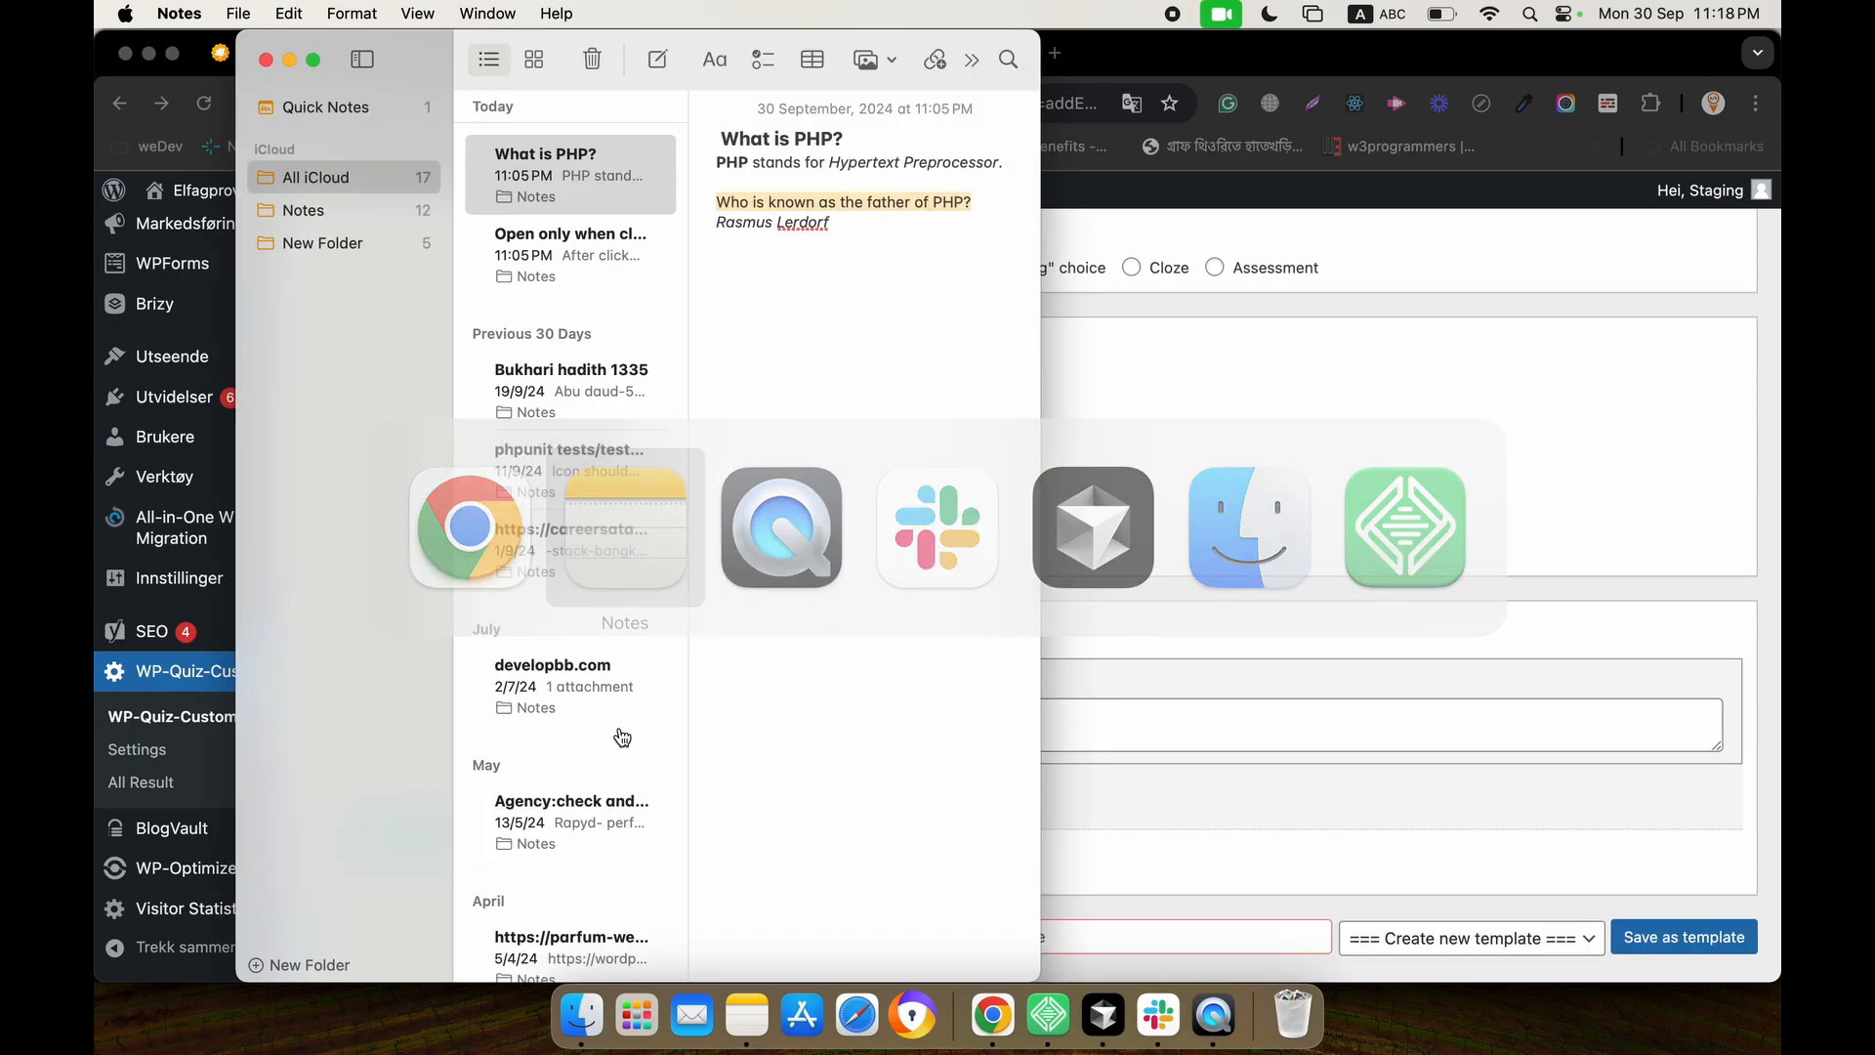
pyautogui.moveTo(853, 227); pyautogui.dragTo(696, 224)
pyautogui.press('super+c')
pyautogui.press('super+Tab')
pyautogui.press('super+v')
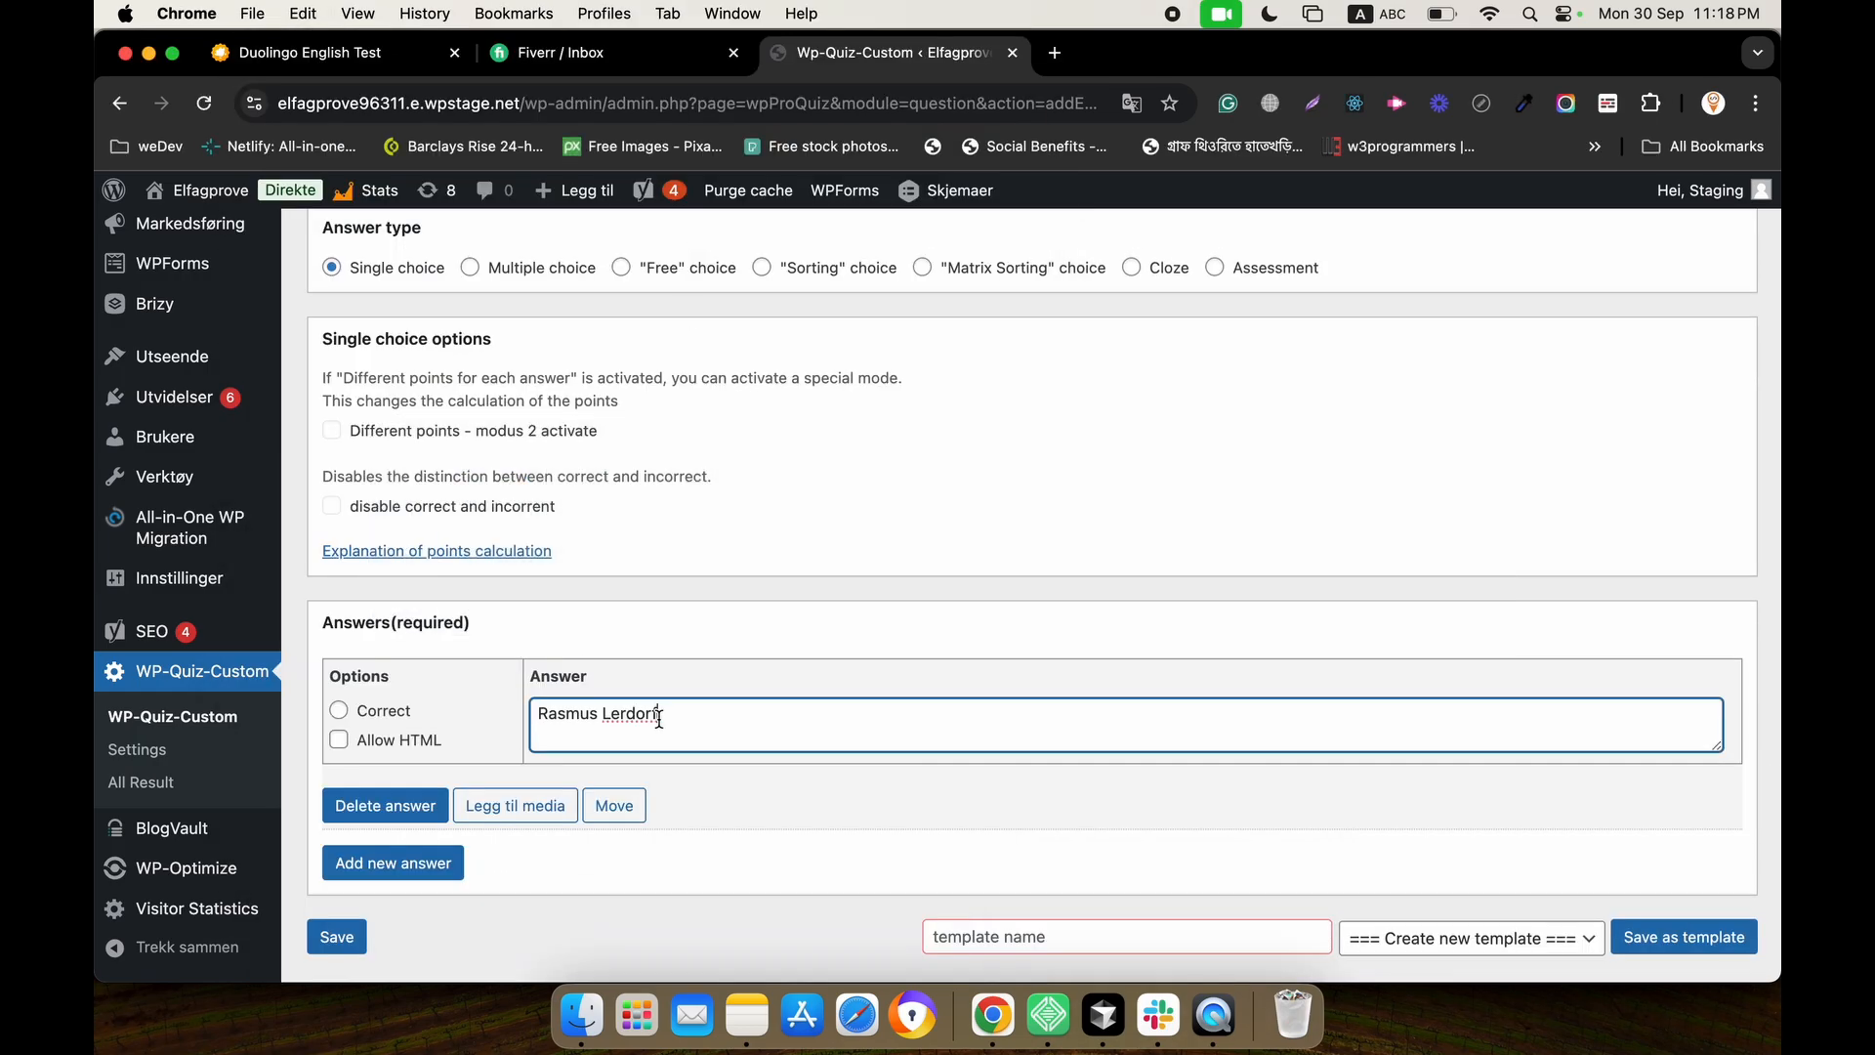
pyautogui.click(339, 712)
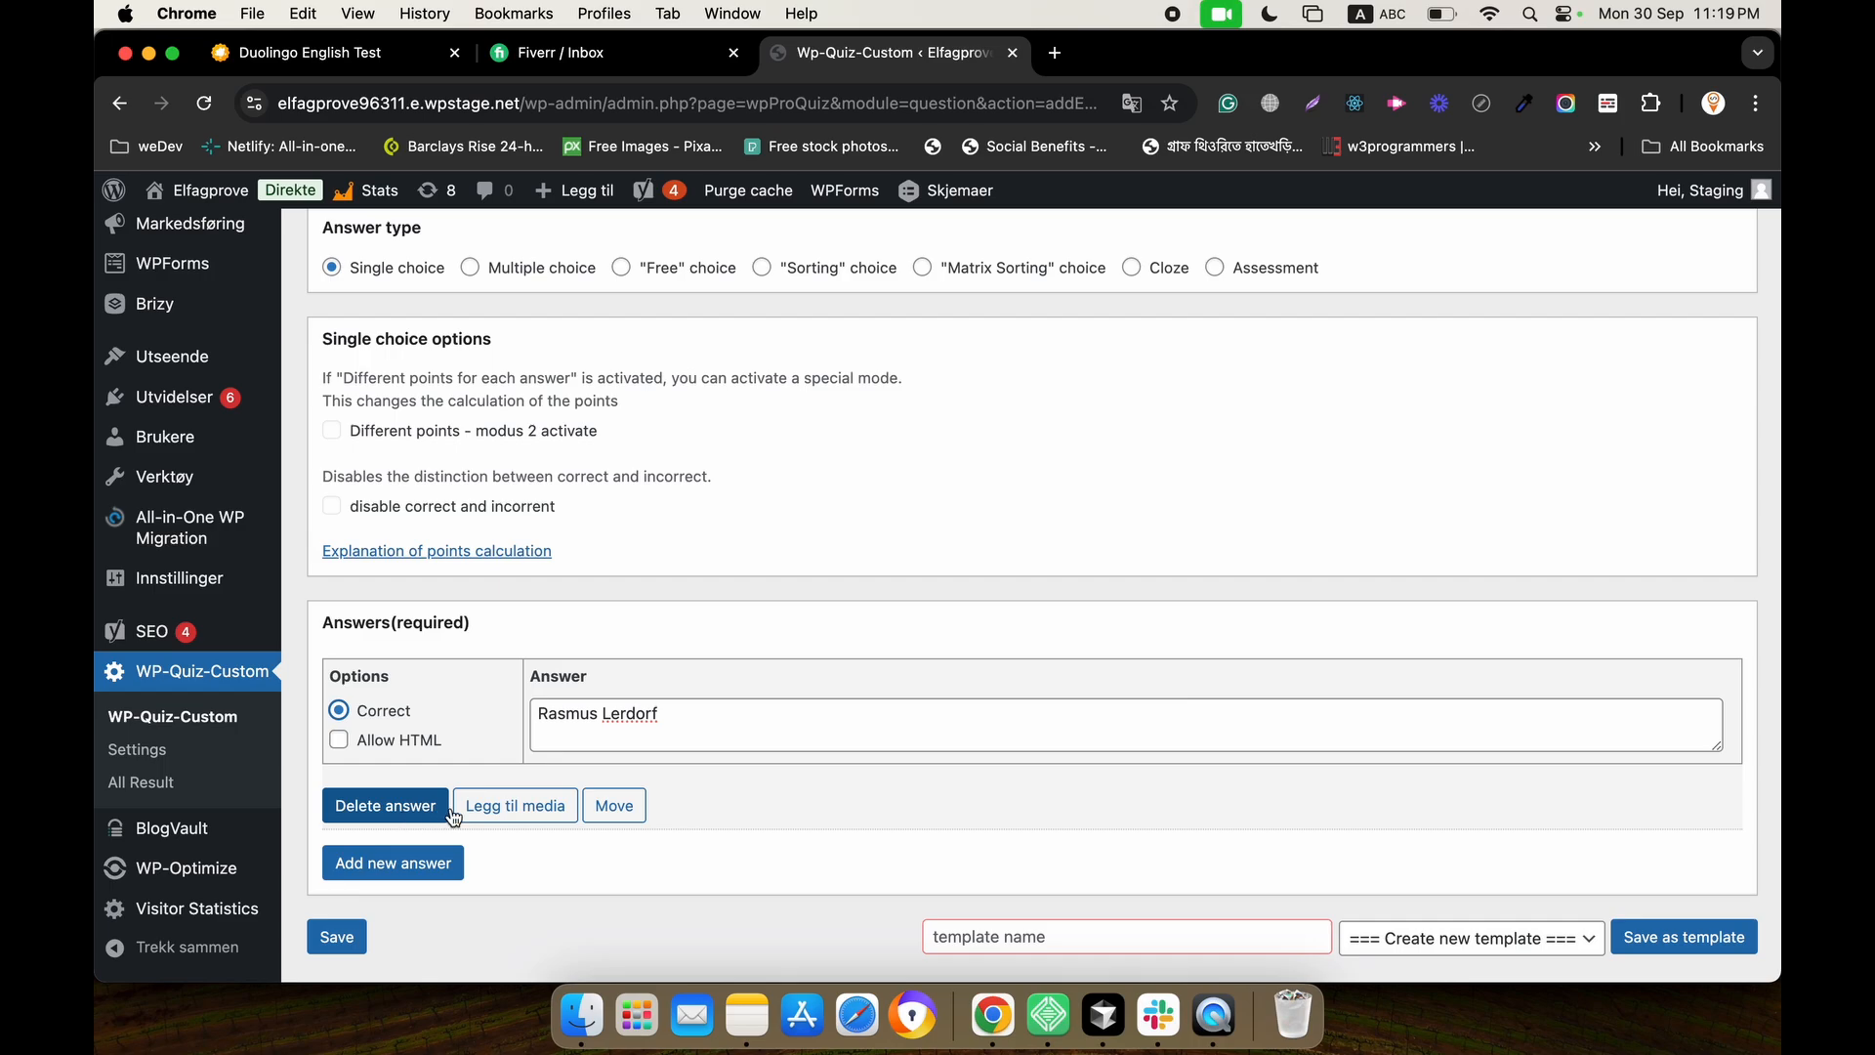
# Add a second answer that also reads "Rasmus Lerdorf".
pyautogui.click(427, 877)
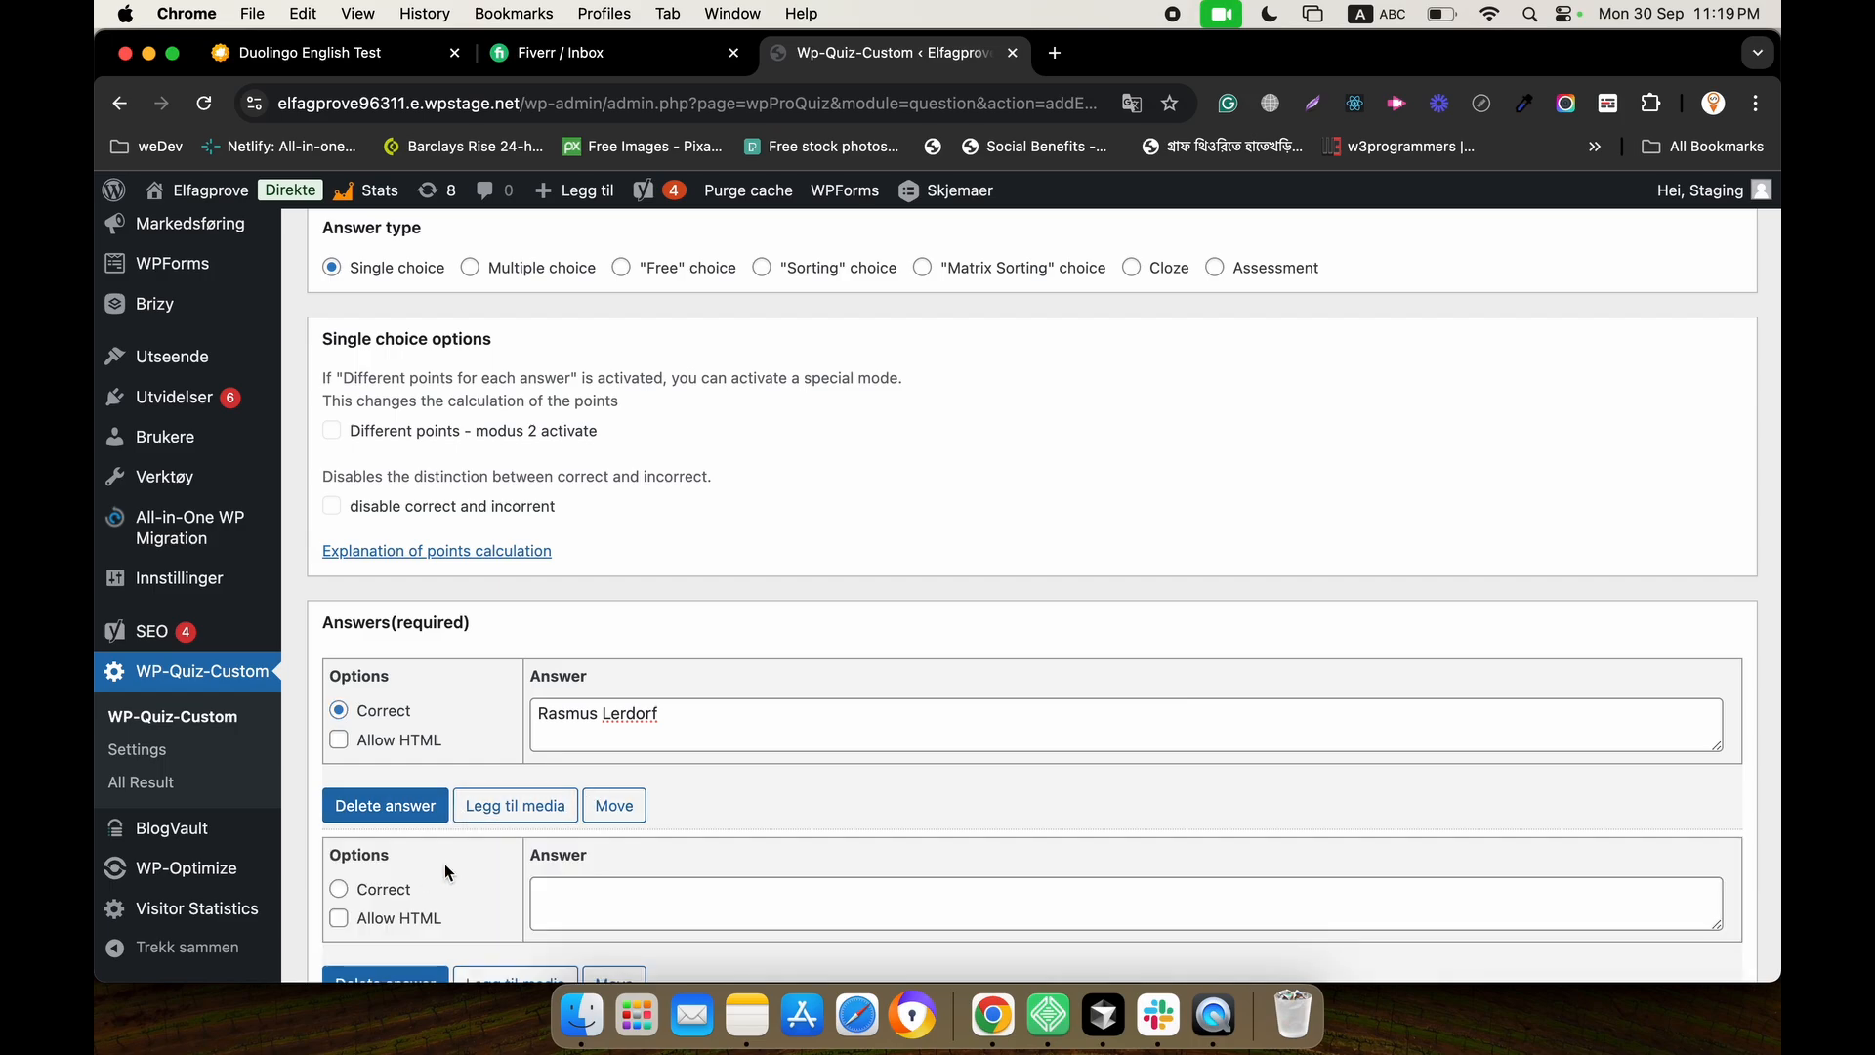
pyautogui.scroll(-2, 547, 742)
pyautogui.moveTo(700, 640); pyautogui.dragTo(578, 639)
pyautogui.click(643, 820)
pyautogui.press('super+v')
pyautogui.scroll(-2, 690, 820)
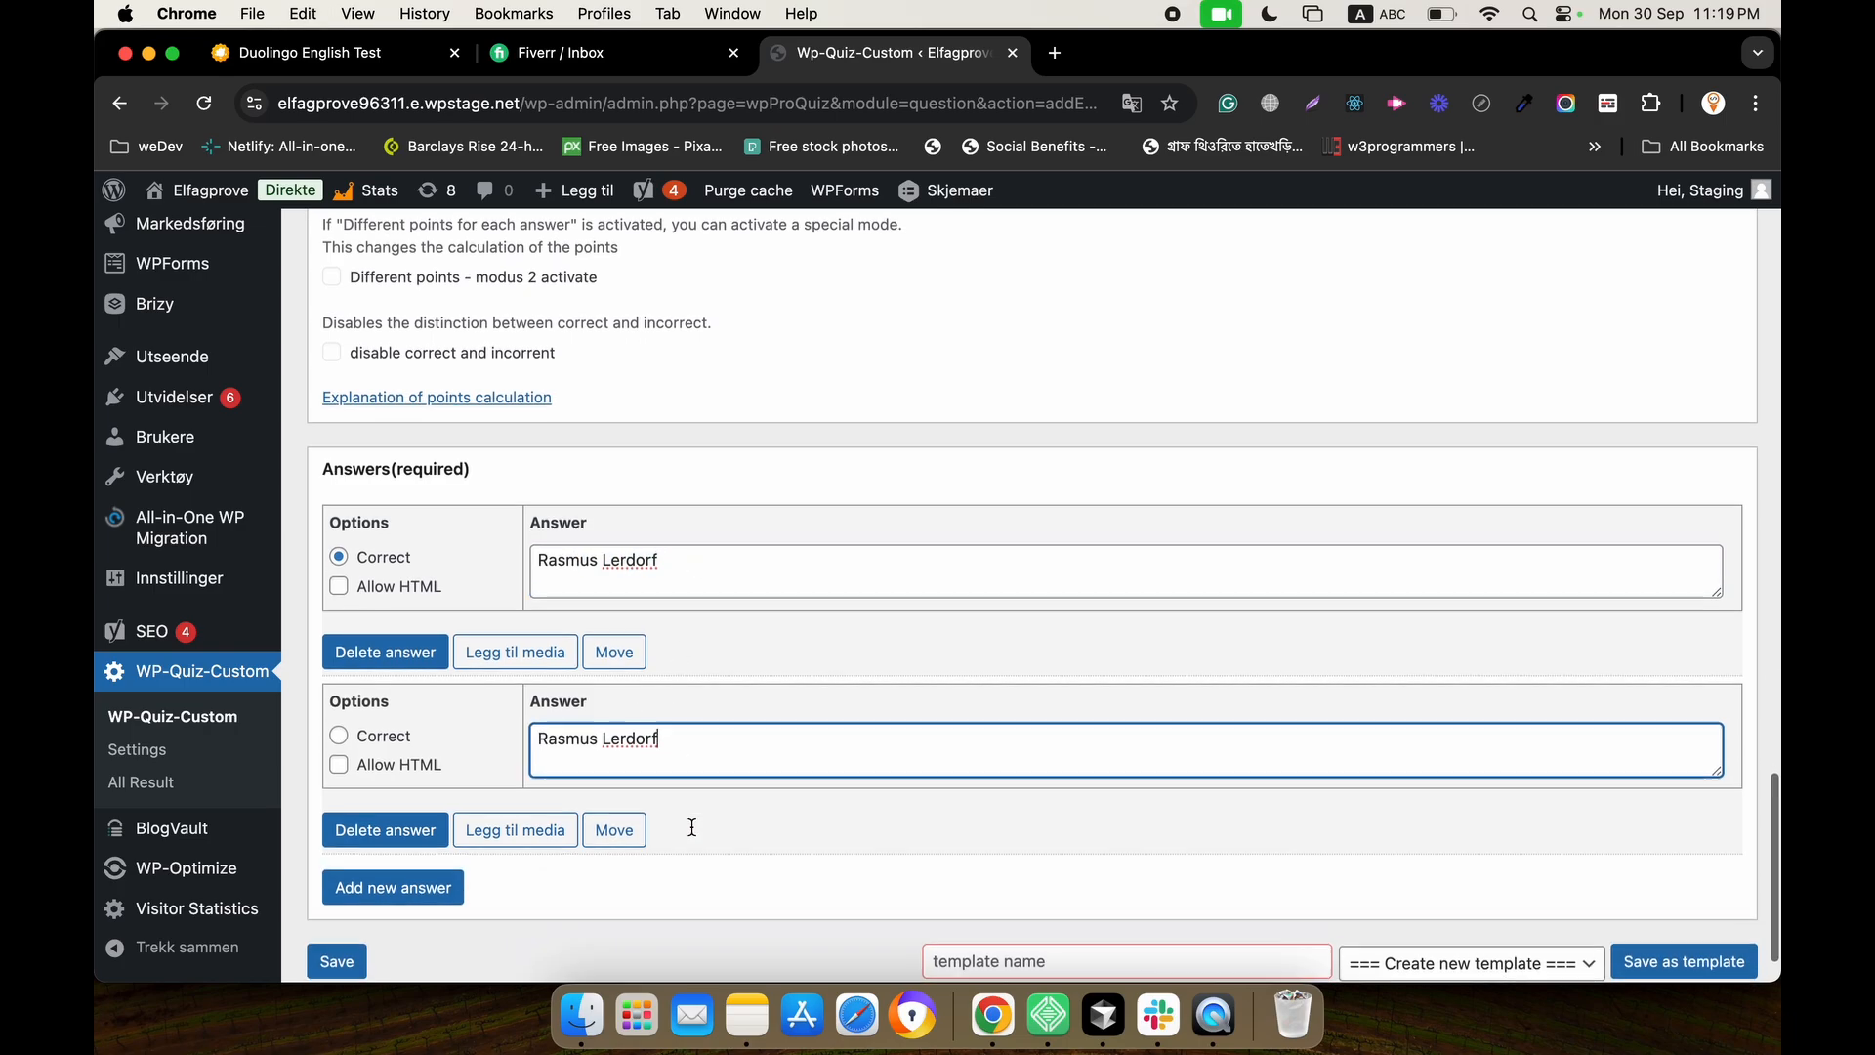
# Change the first answer to "Almas Lerdorf" and mark the second answer as the correct one.
pyautogui.doubleClick(612, 566)
pyautogui.doubleClick(568, 567)
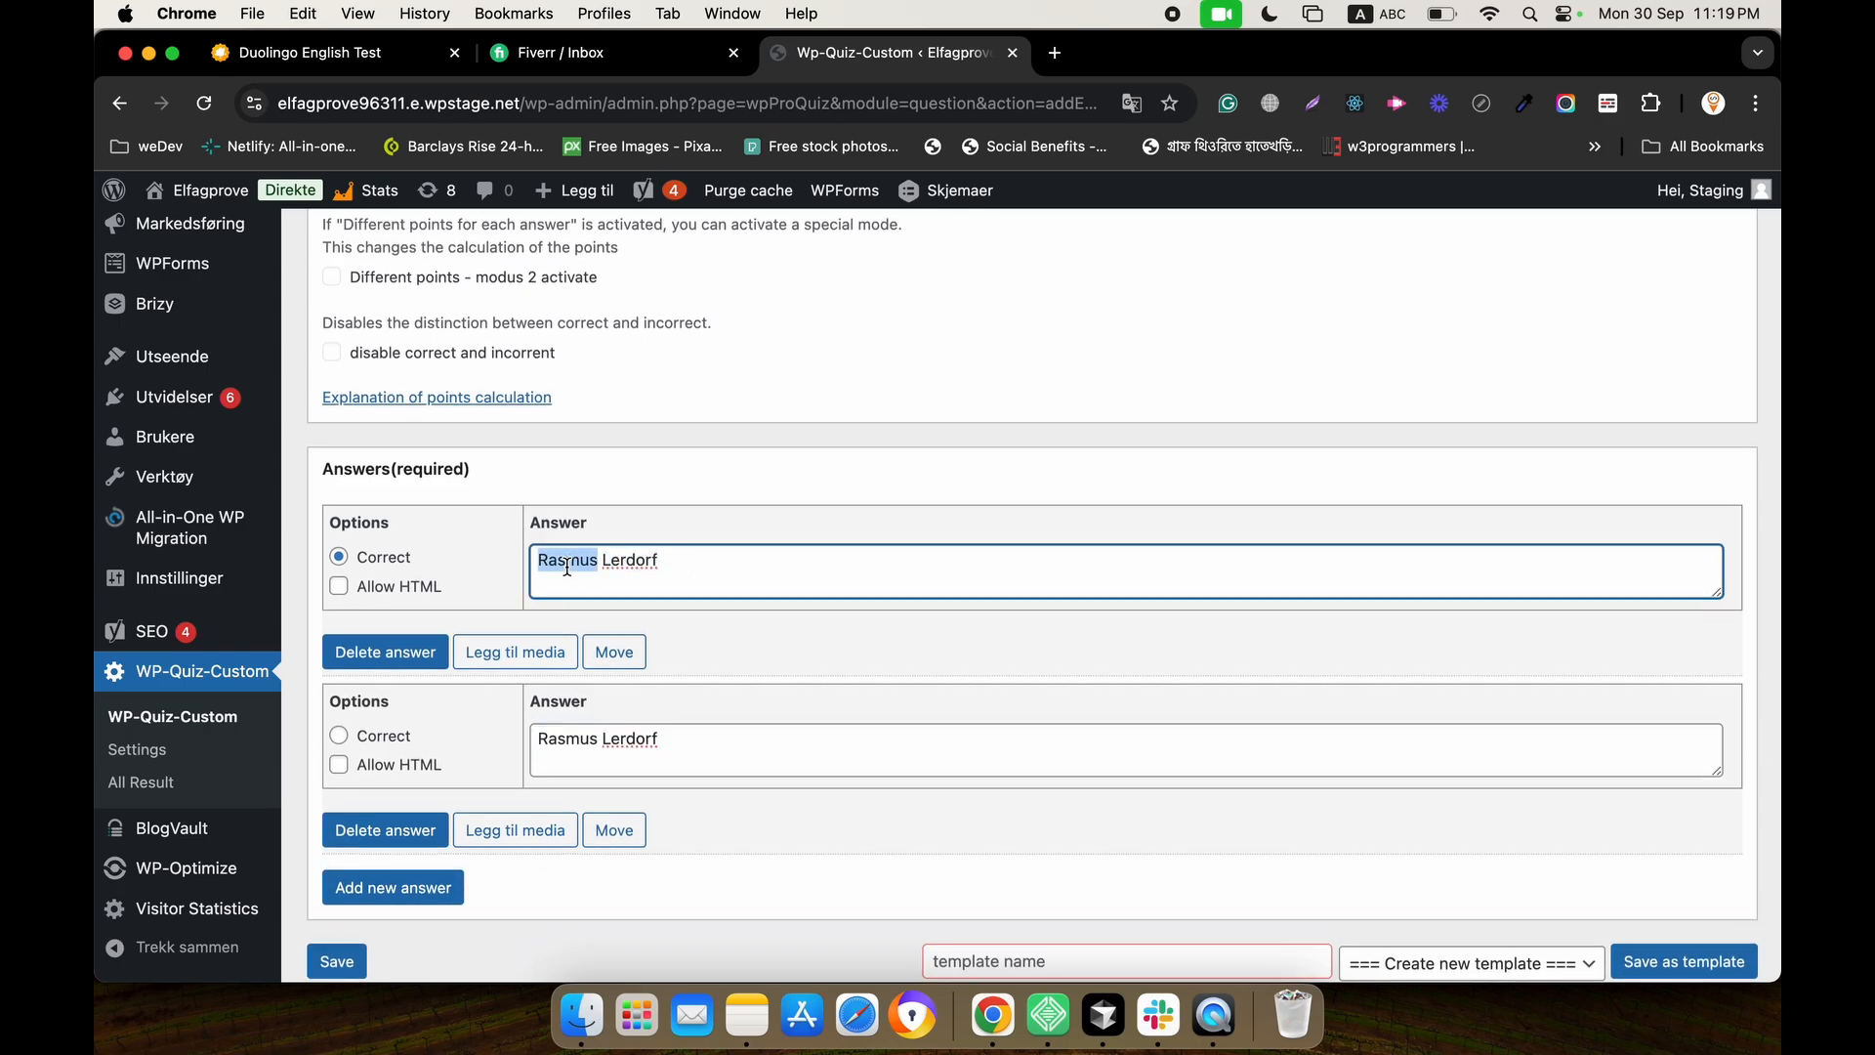
pyautogui.write('Almas')
pyautogui.scroll(-2, 683, 610)
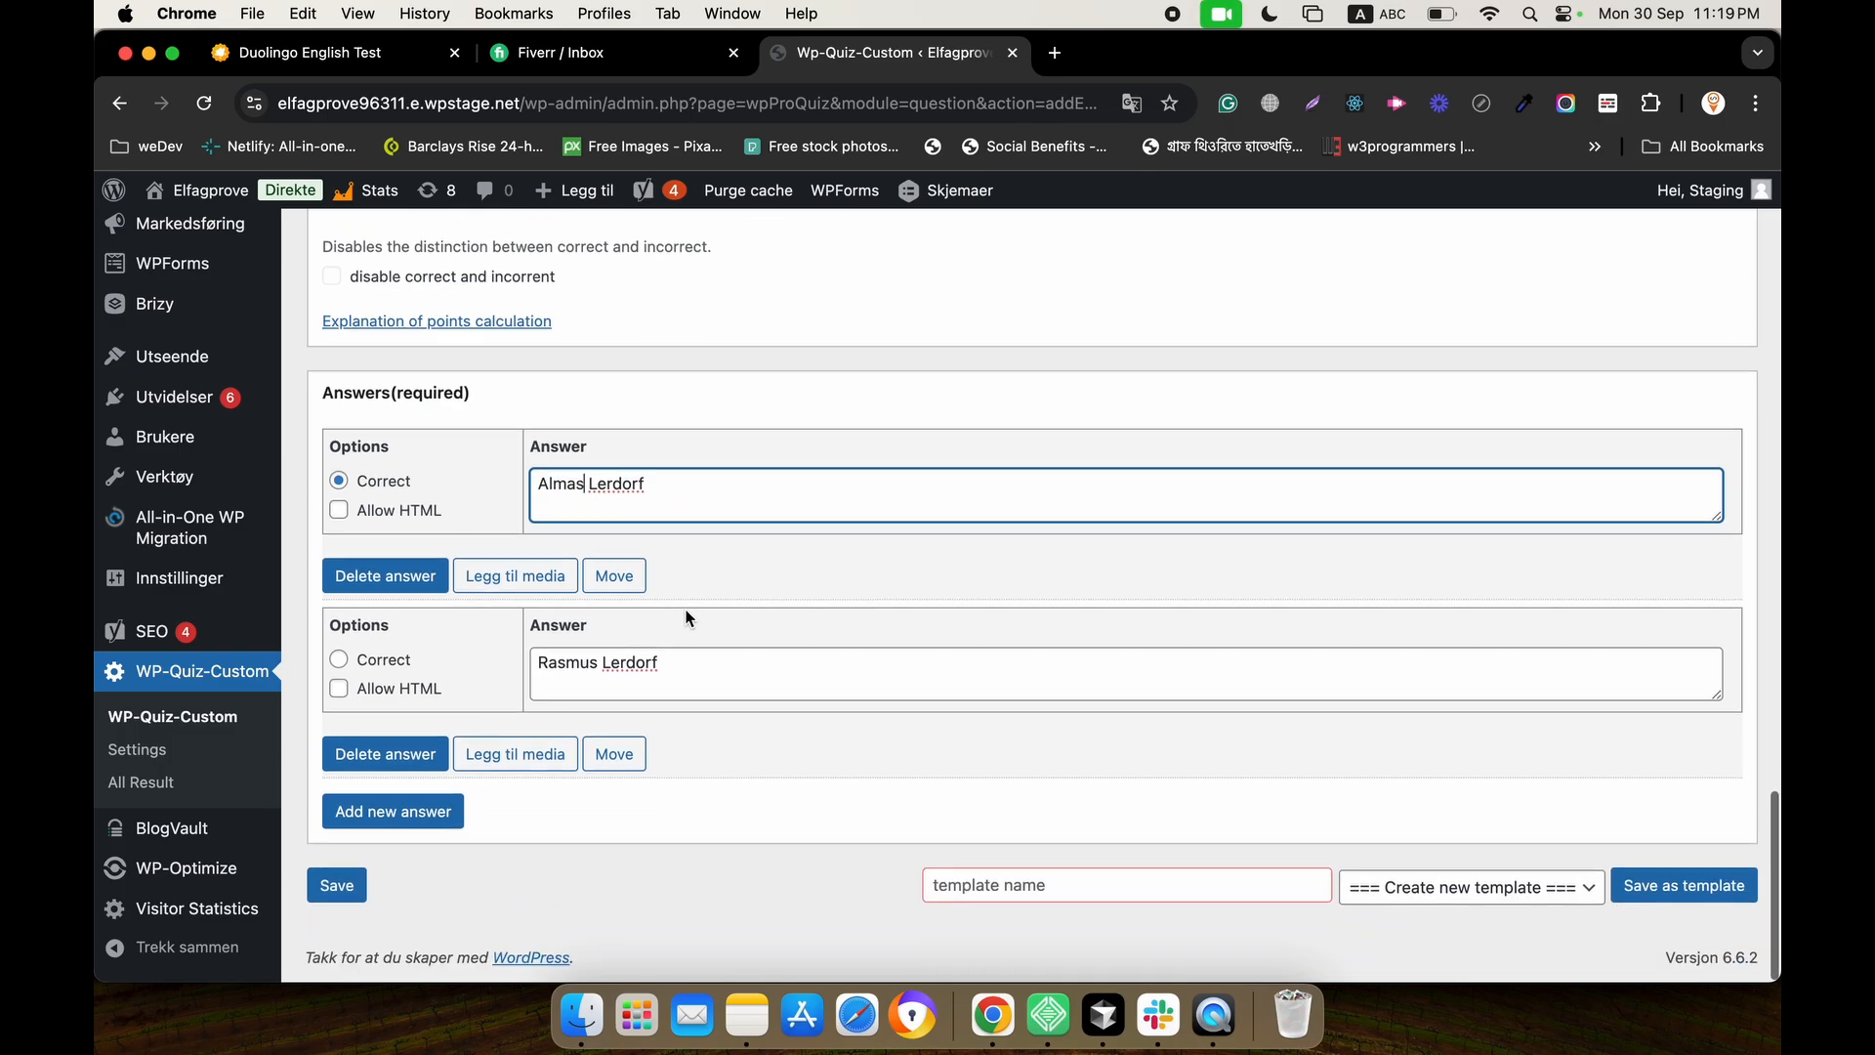
pyautogui.click(340, 661)
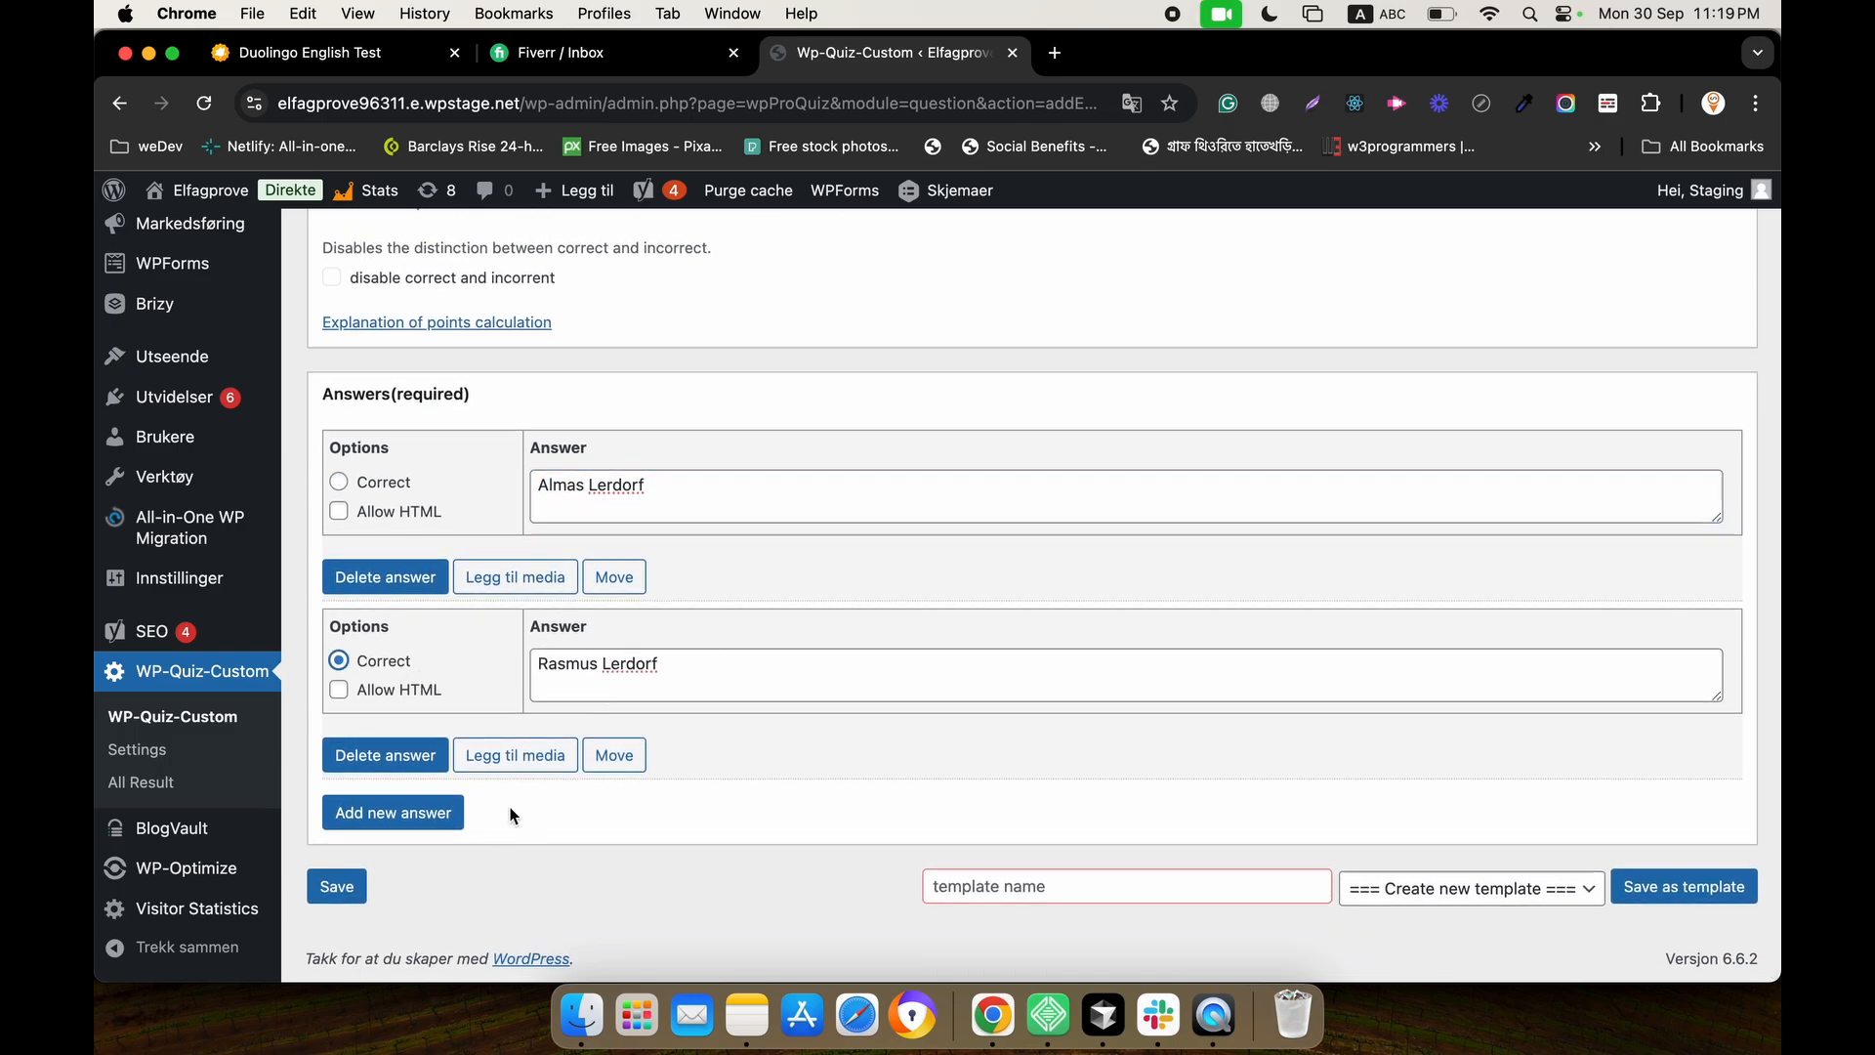
# Add a third answer reading "Lerdorf Tout" and save the question.
pyautogui.click(444, 828)
pyautogui.scroll(-1, 641, 794)
pyautogui.click(641, 795)
pyautogui.press('super+v')
pyautogui.doubleClick(580, 781)
pyautogui.press('BackSpace')
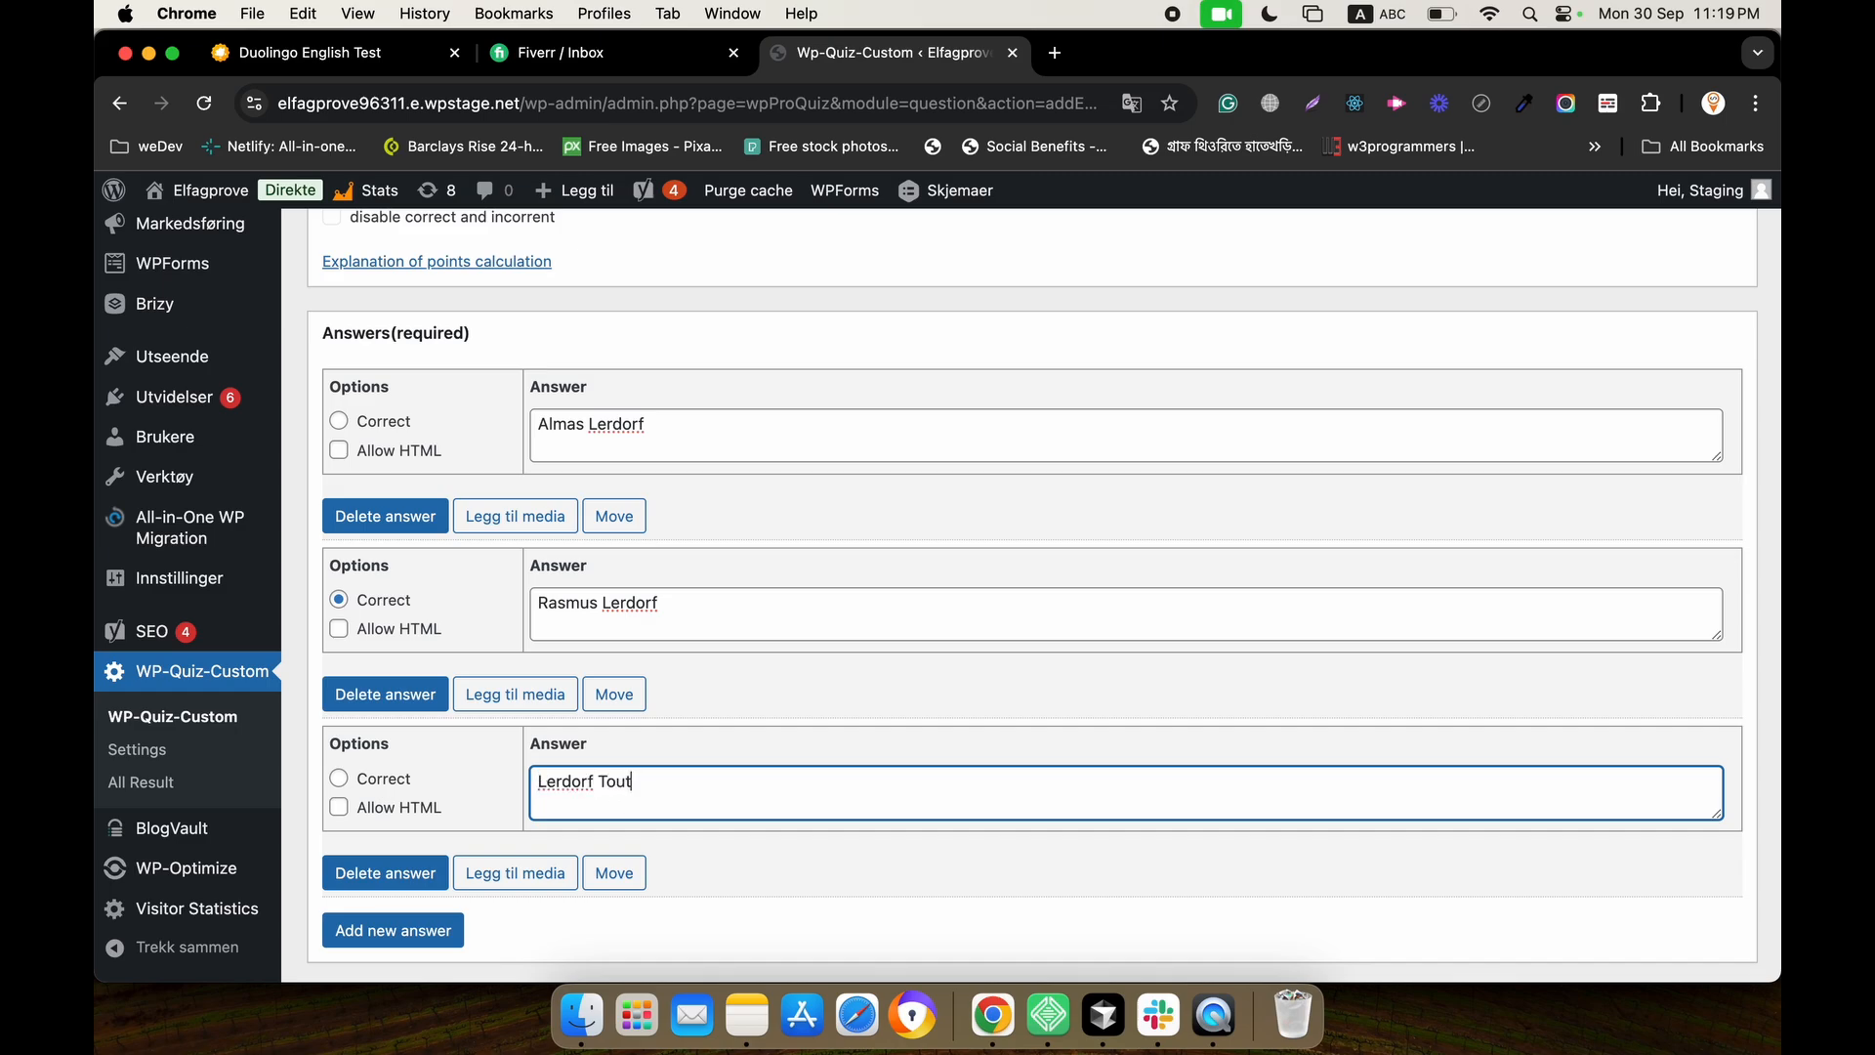
pyautogui.write('Tout')
pyautogui.scroll(-2, 632, 816)
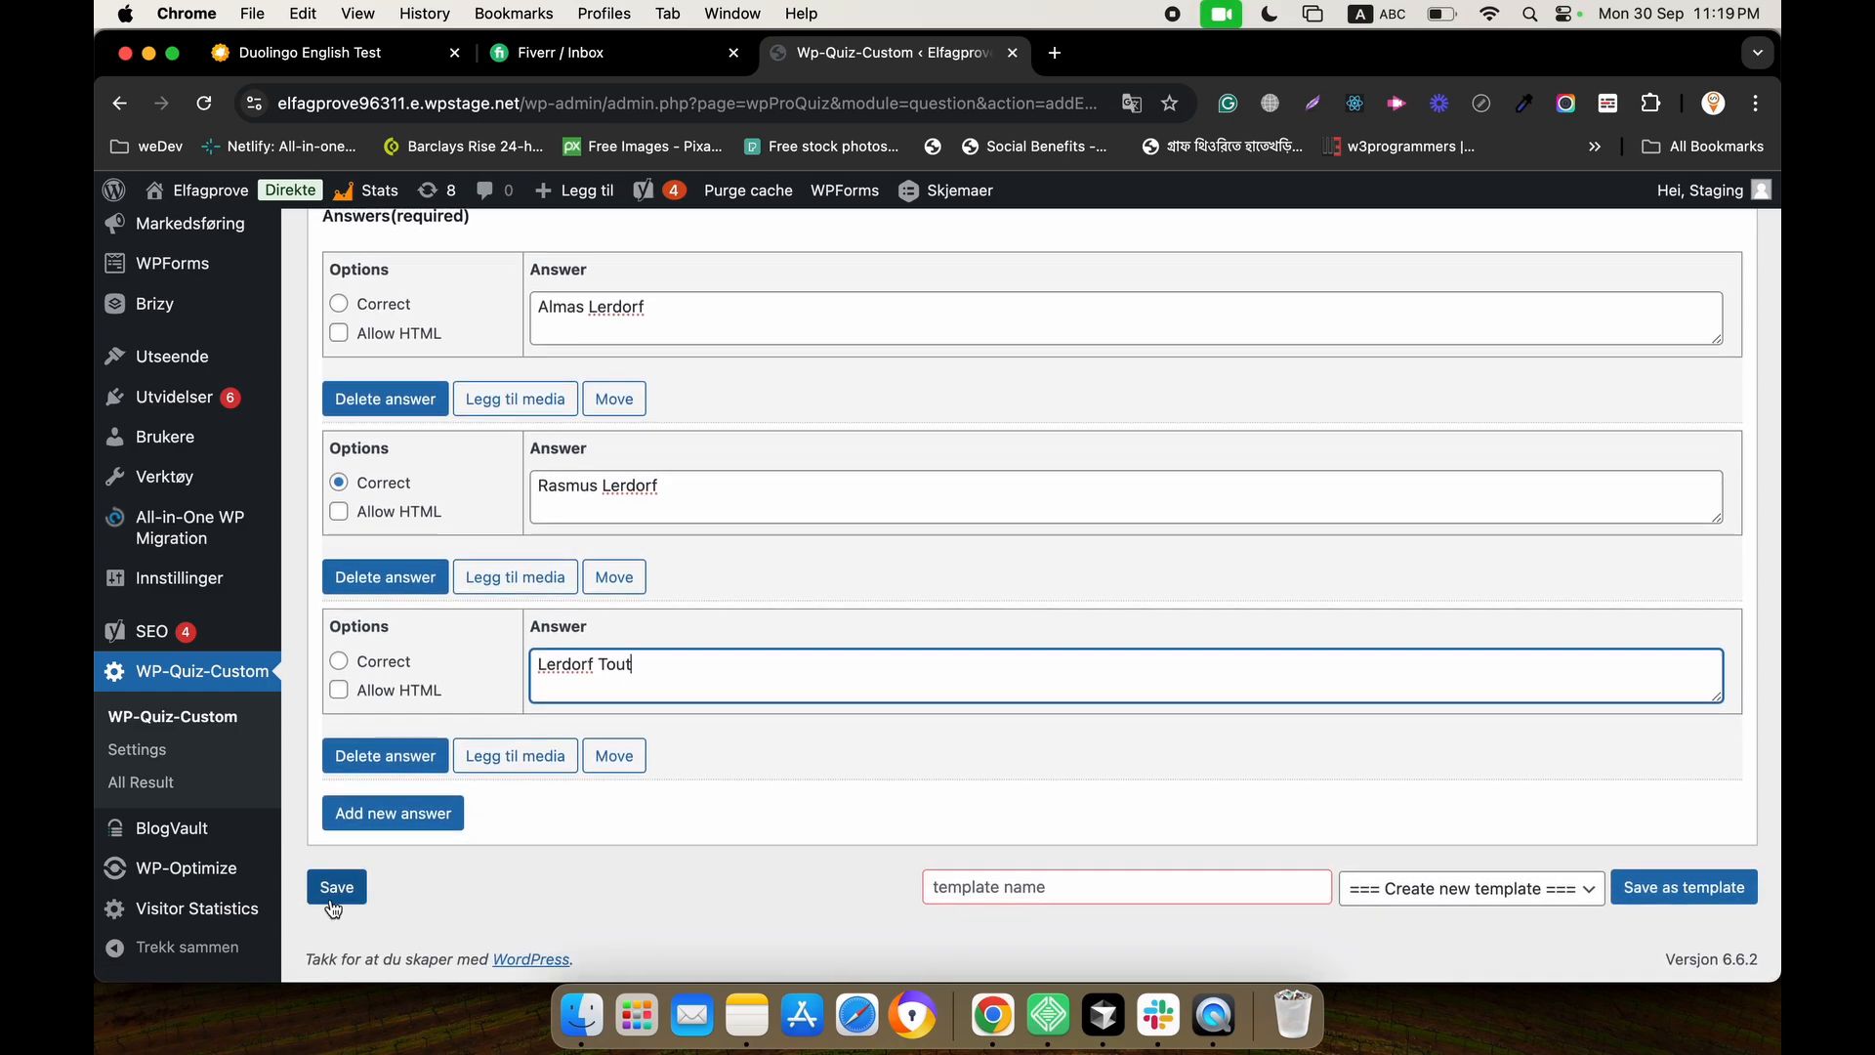
pyautogui.click(332, 904)
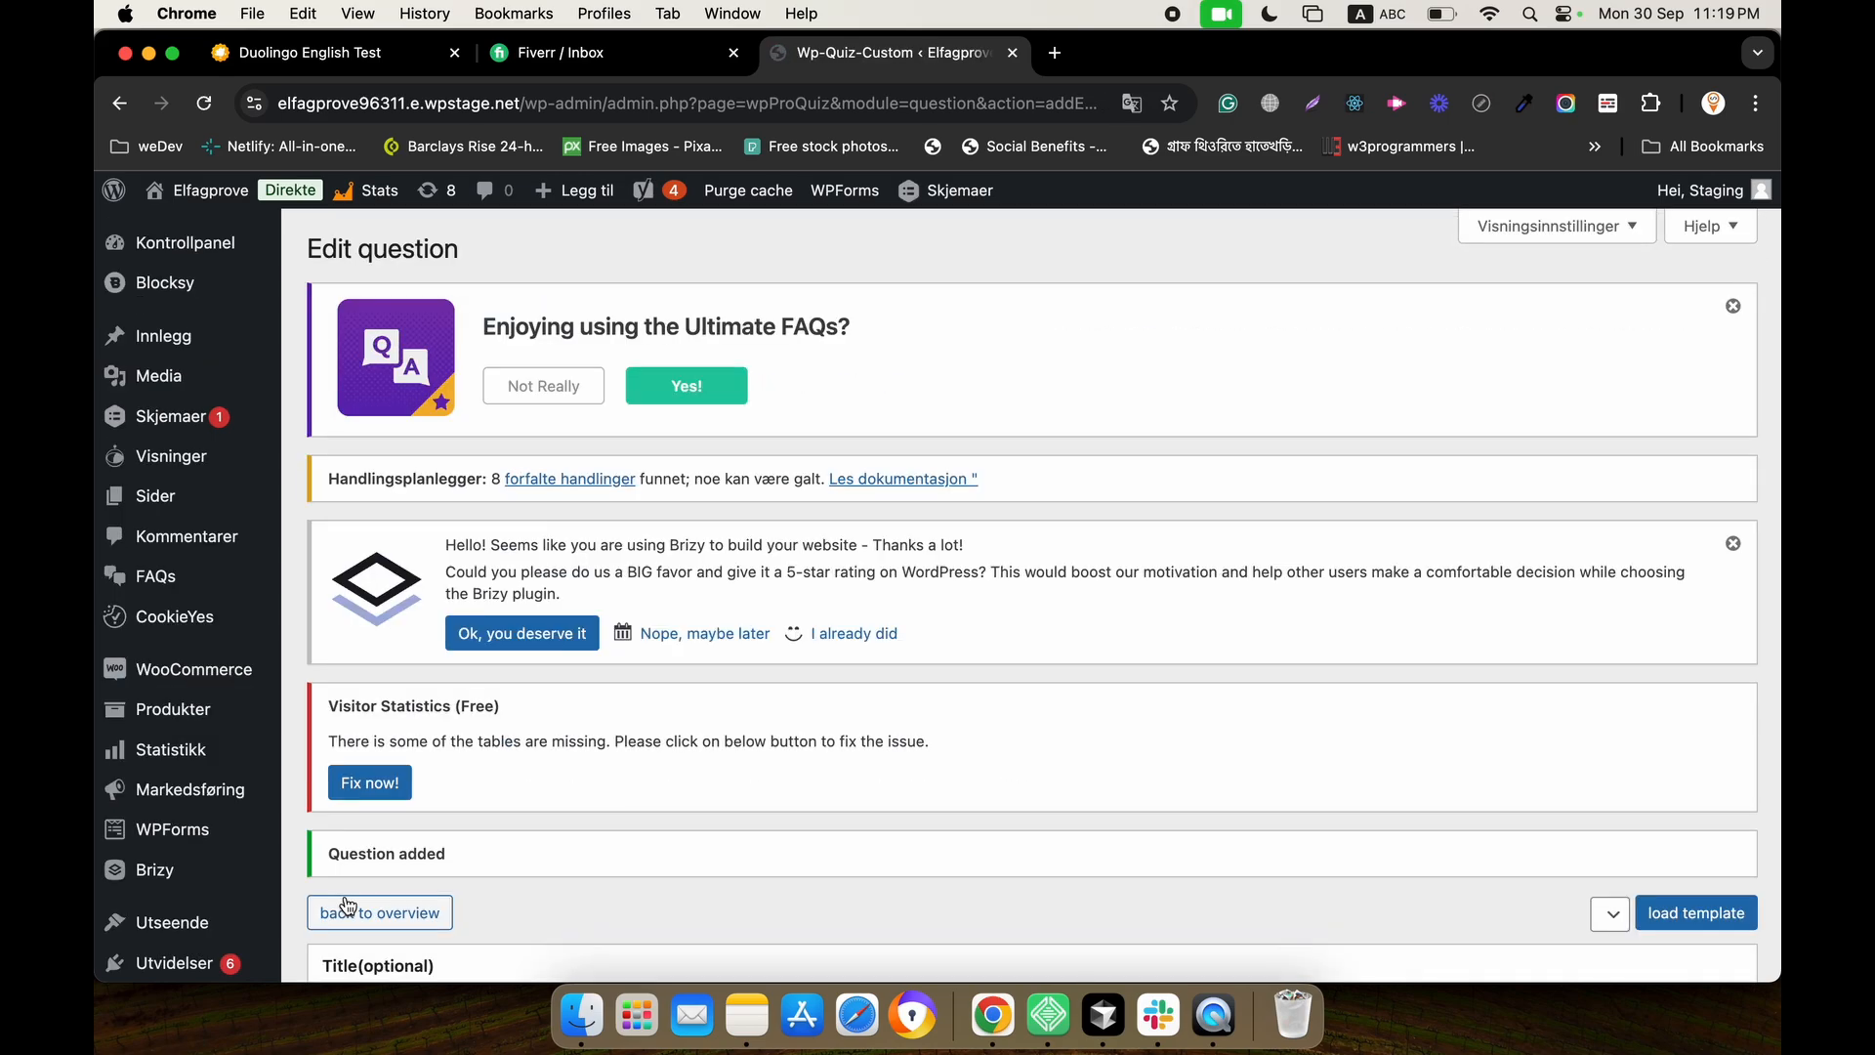
# Review the quiz plugin's global settings, from the automatic raw shortcode option down to the database repair.
pyautogui.scroll(-20, 472, 778)
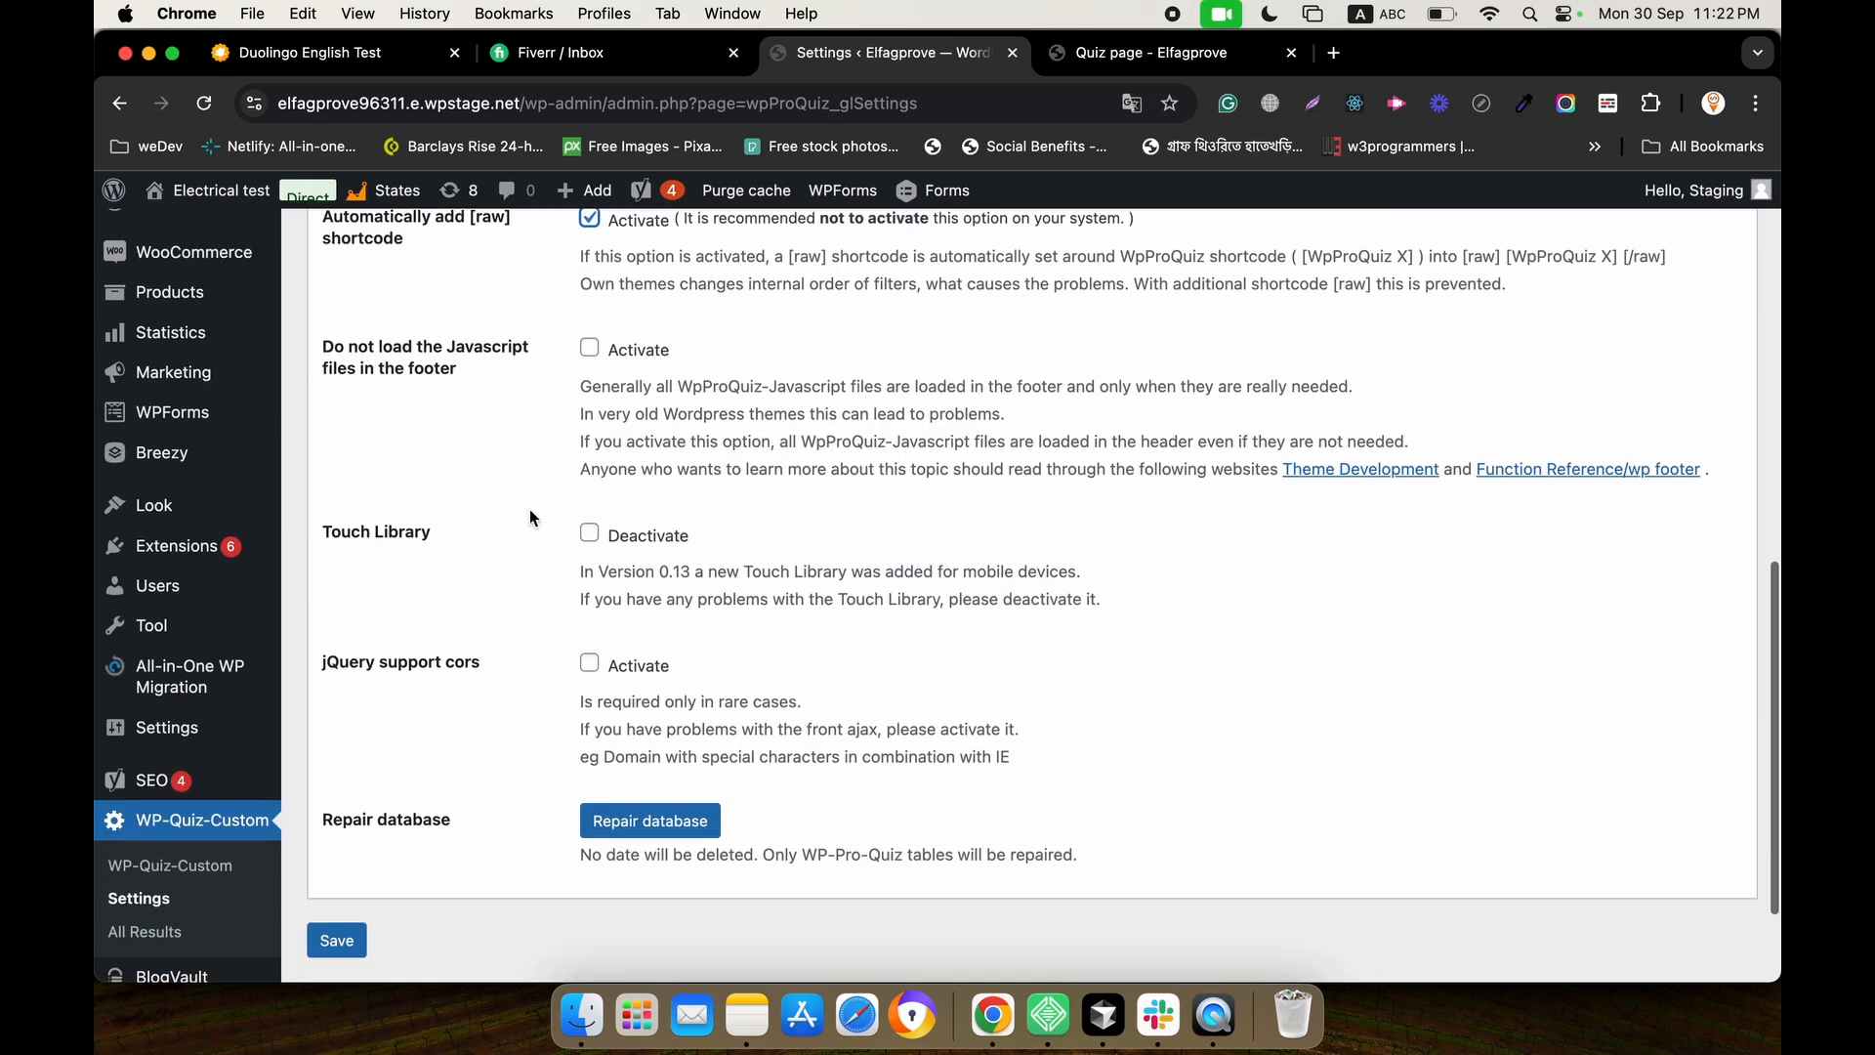
pyautogui.scroll(-3, 529, 508)
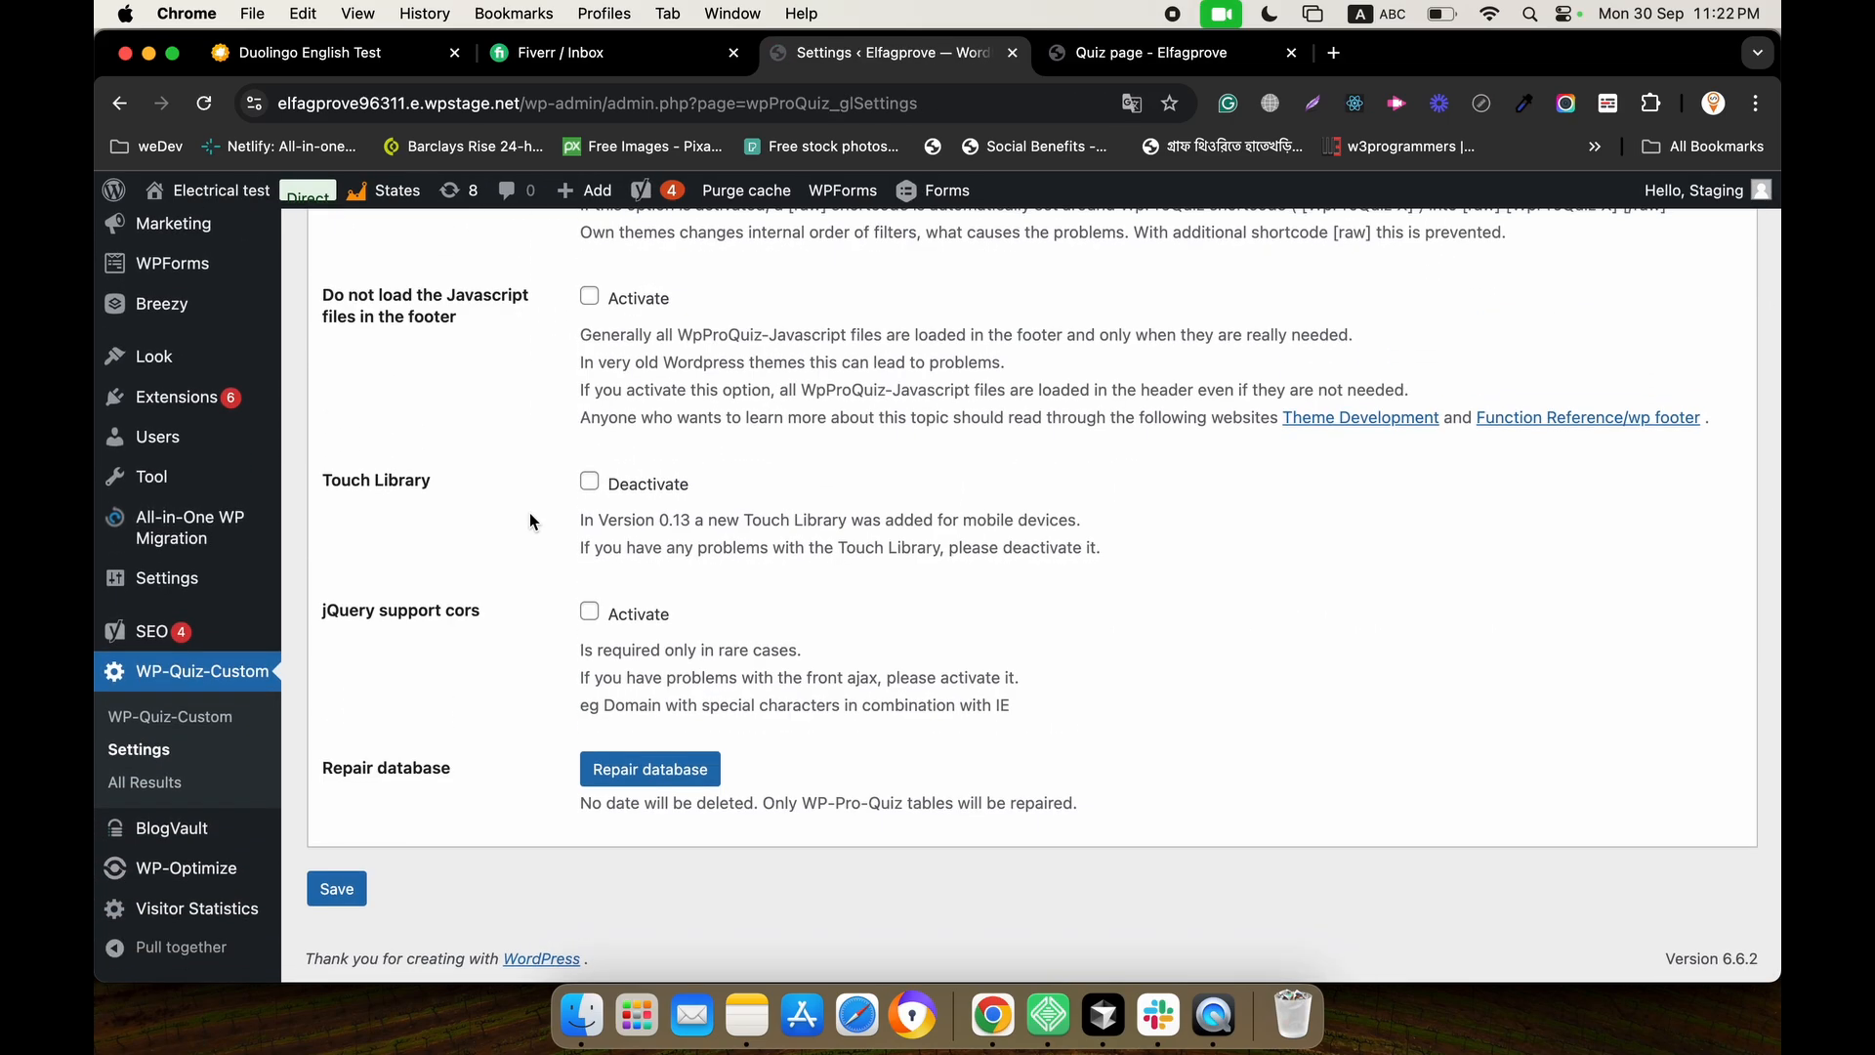
pyautogui.scroll(15, 529, 522)
pyautogui.scroll(-15, 529, 521)
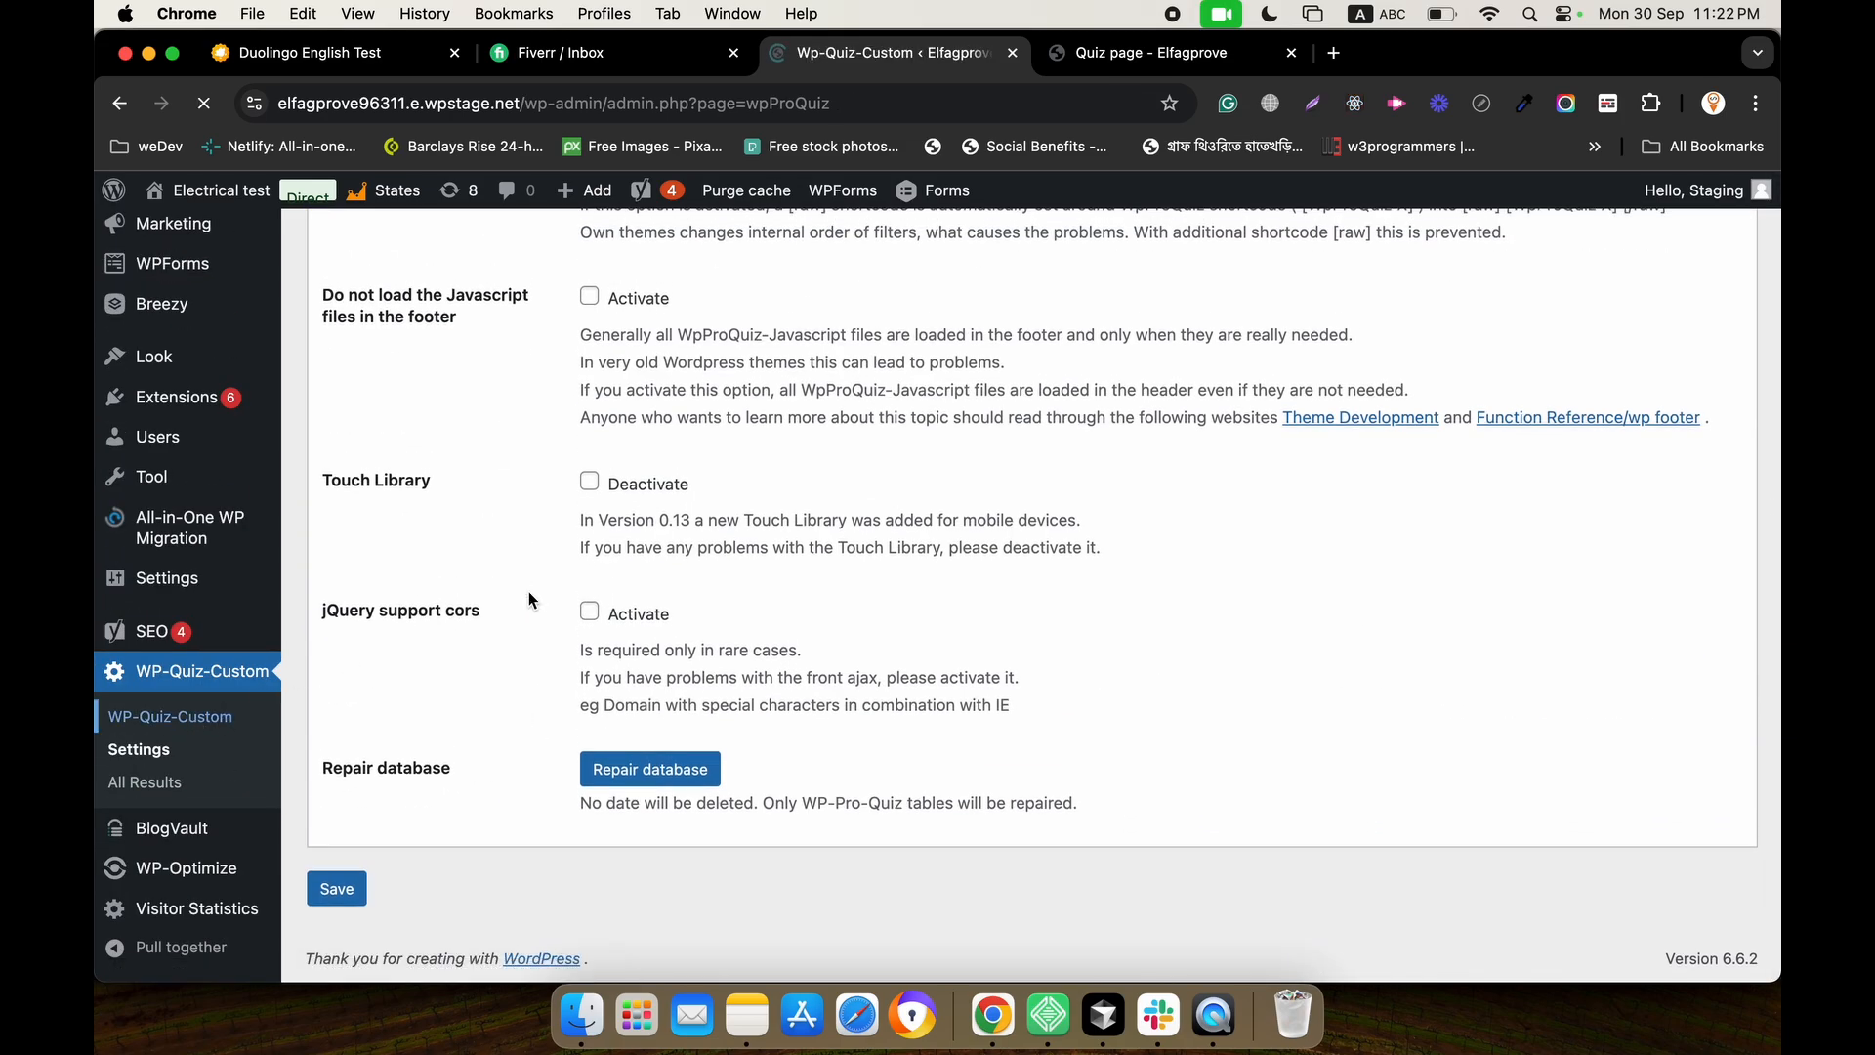
# Open the Basic quiz for editing and examine its display options, such as hidden title, random order and time limit.
pyautogui.scroll(-5, 598, 527)
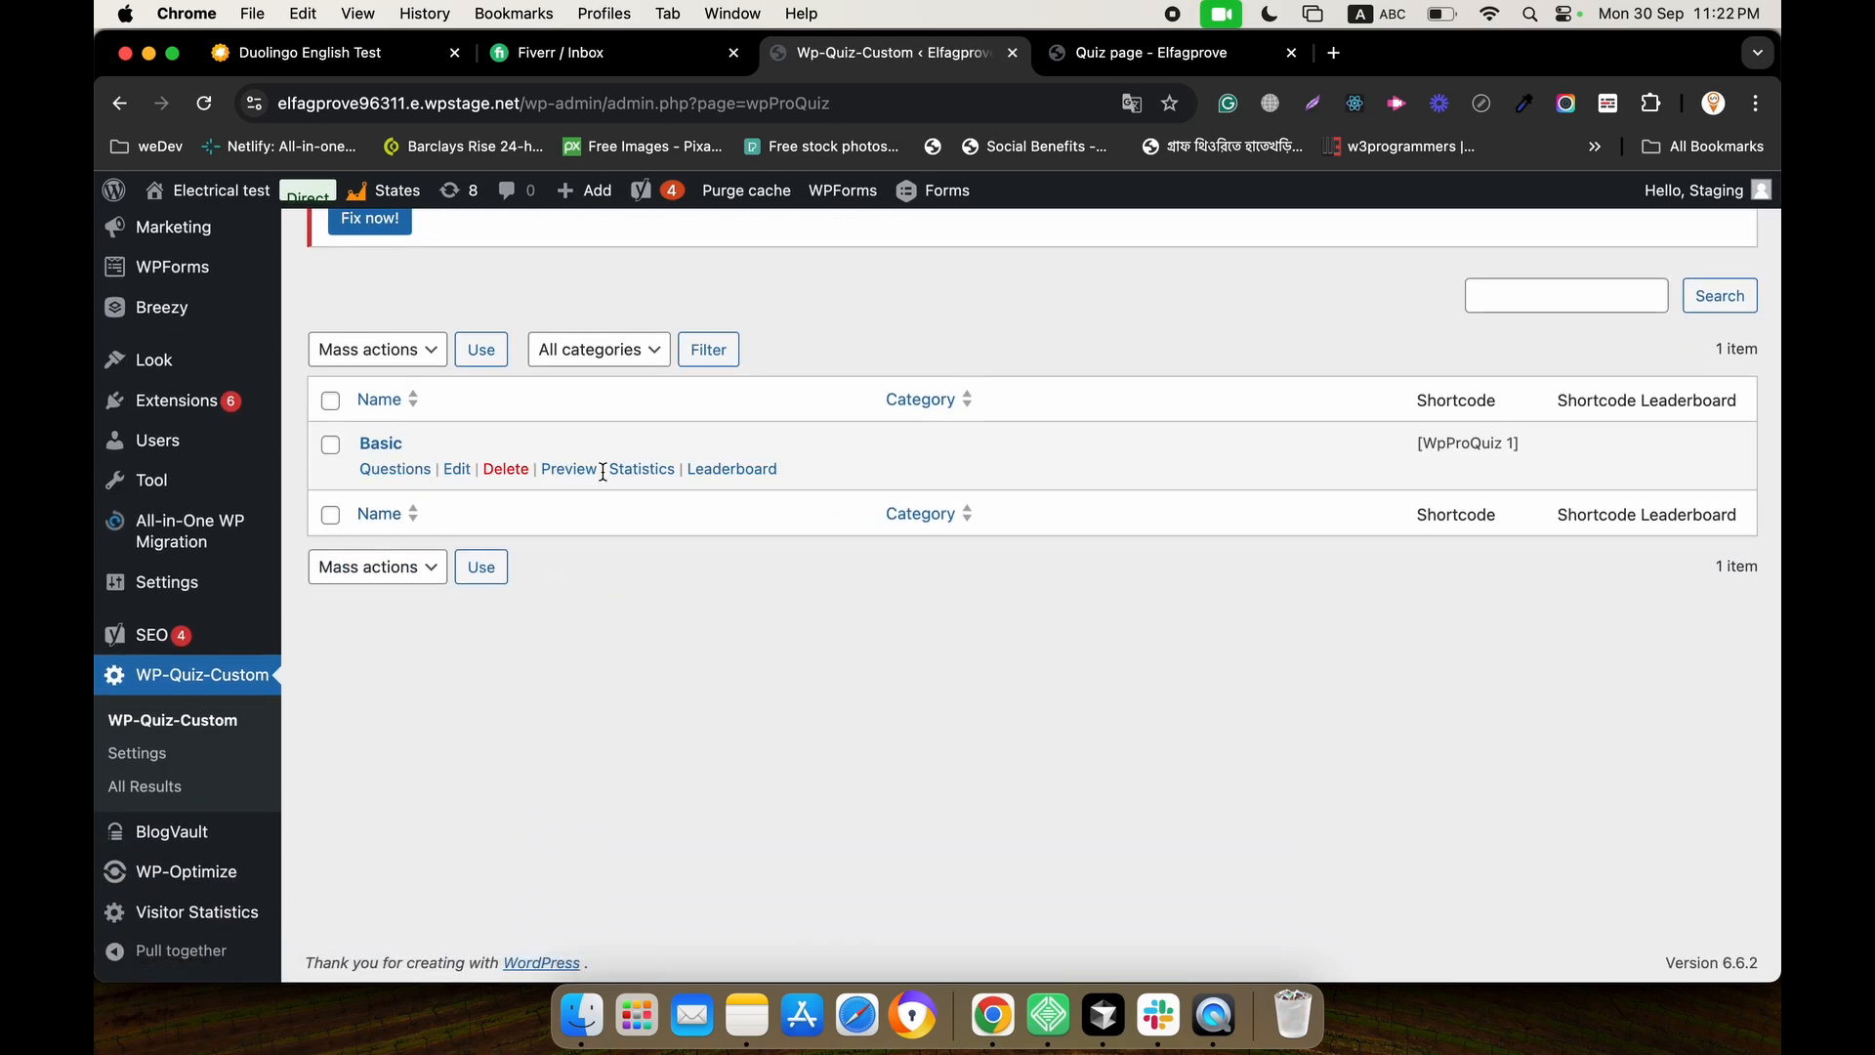
pyautogui.scroll(3, 602, 471)
pyautogui.moveTo(368, 766)
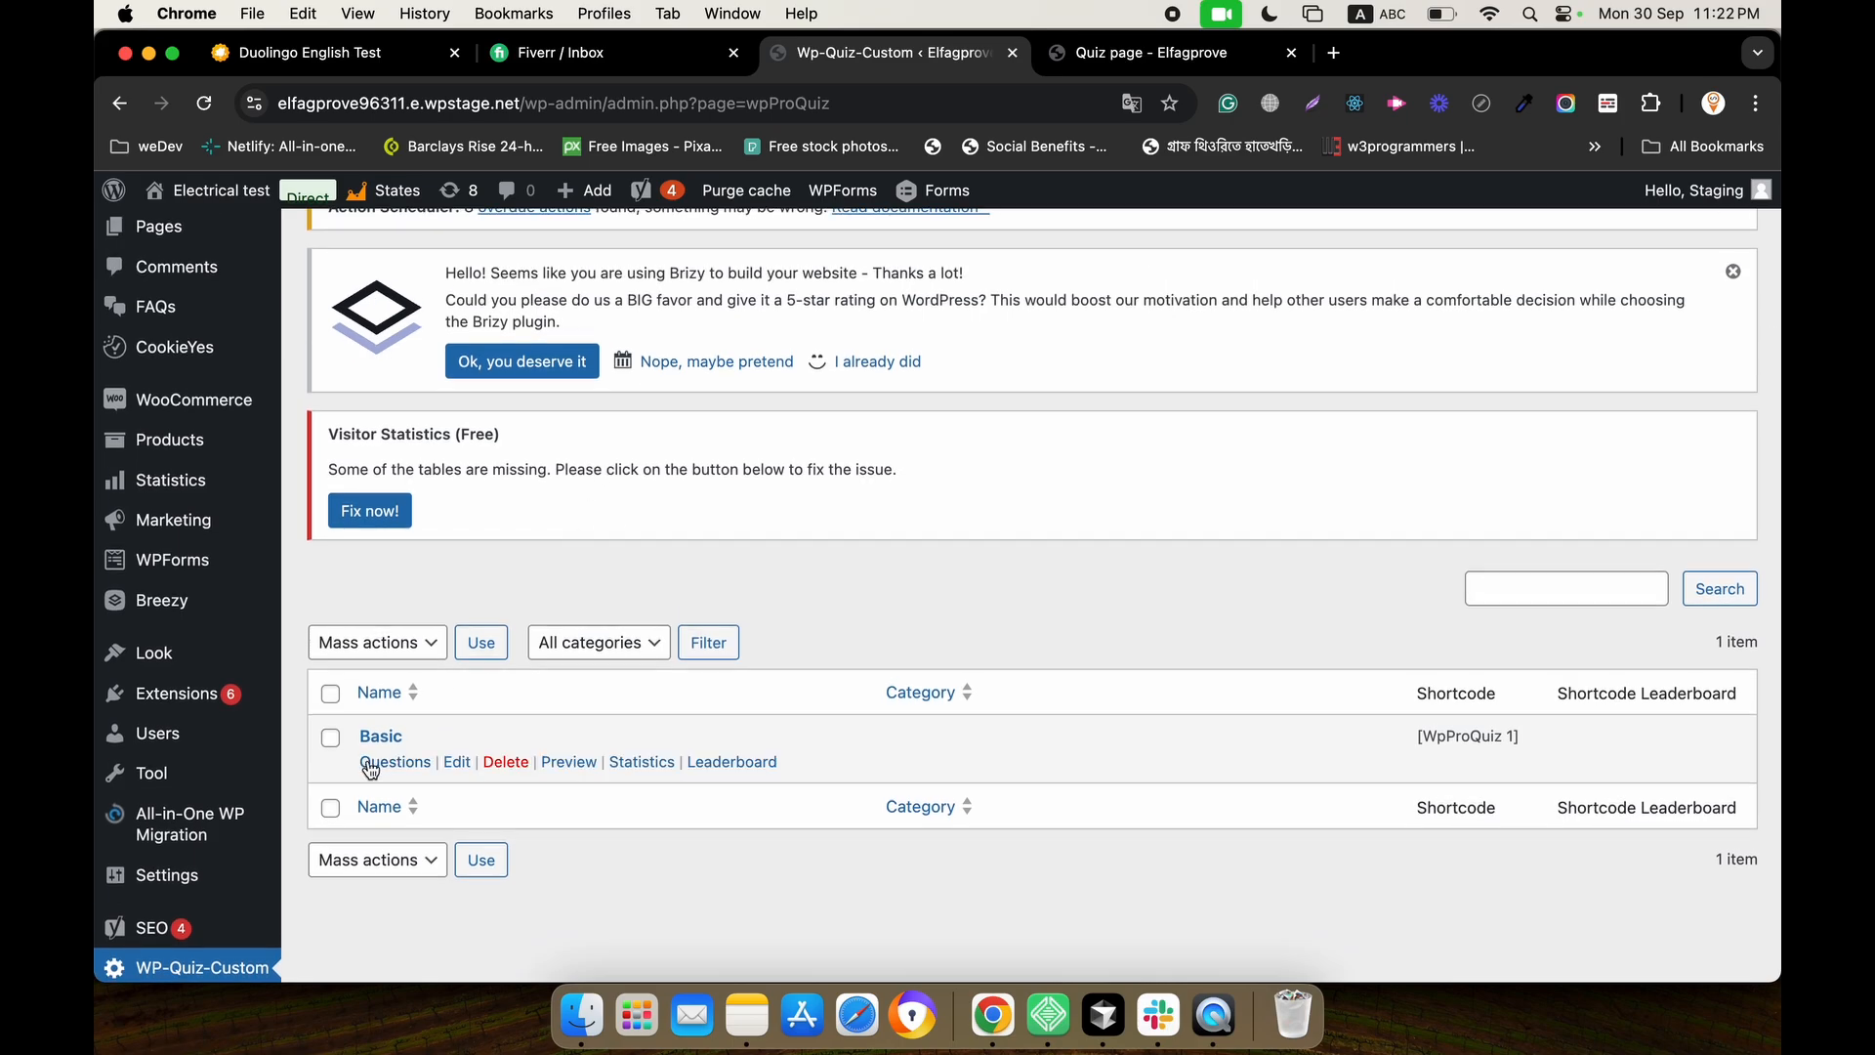
pyautogui.click(457, 763)
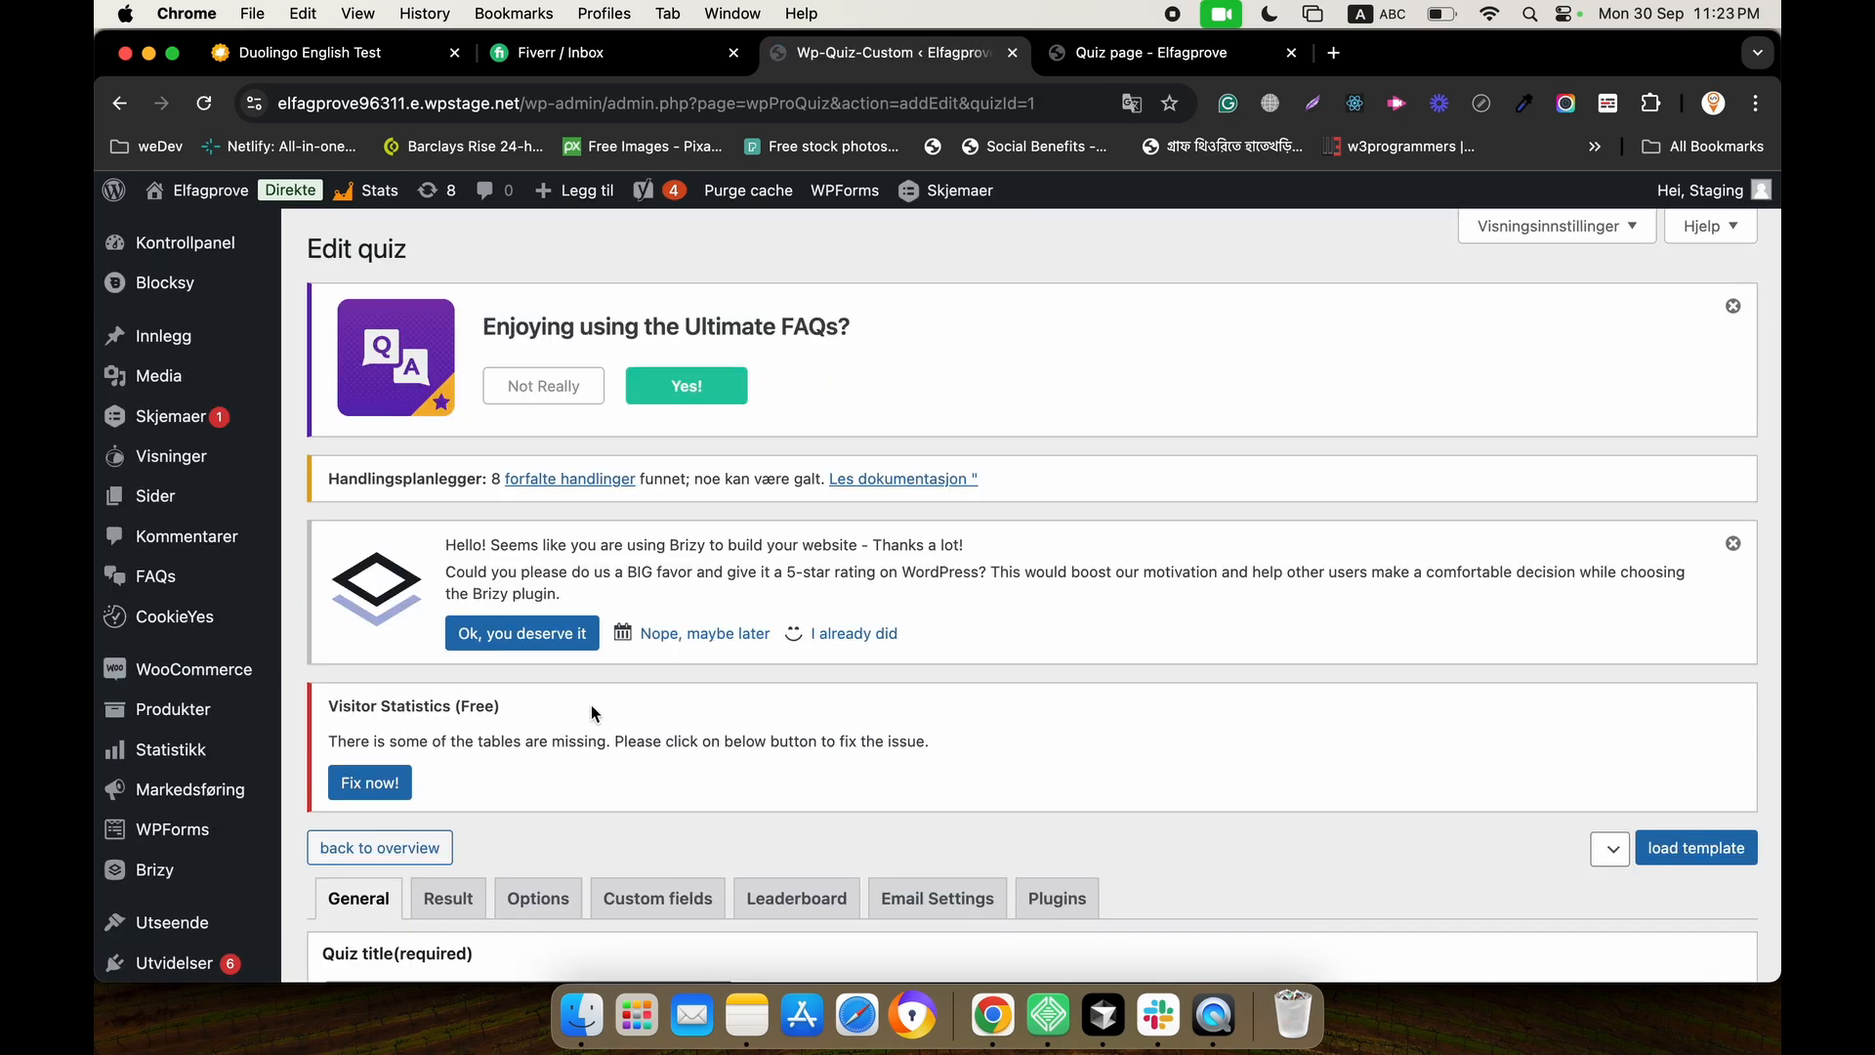
pyautogui.scroll(-4, 555, 580)
pyautogui.click(553, 576)
pyautogui.scroll(-5, 558, 600)
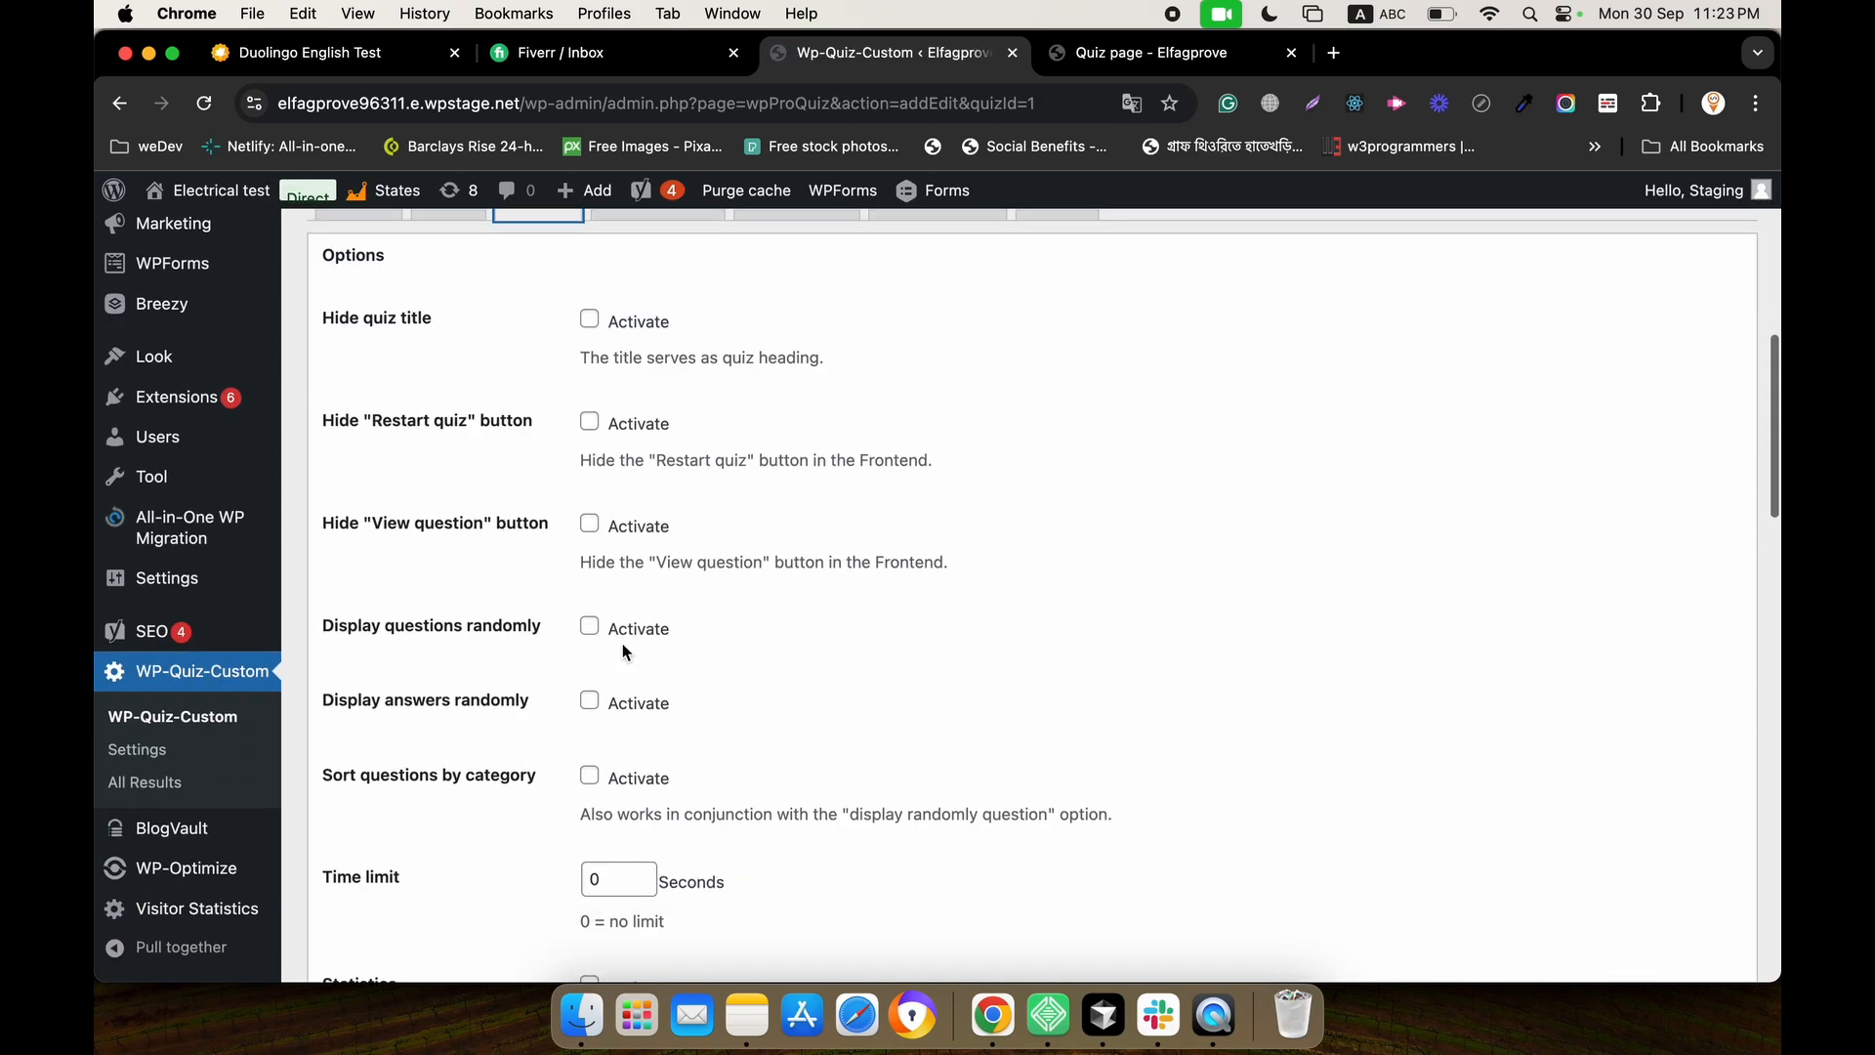
pyautogui.scroll(1, 586, 391)
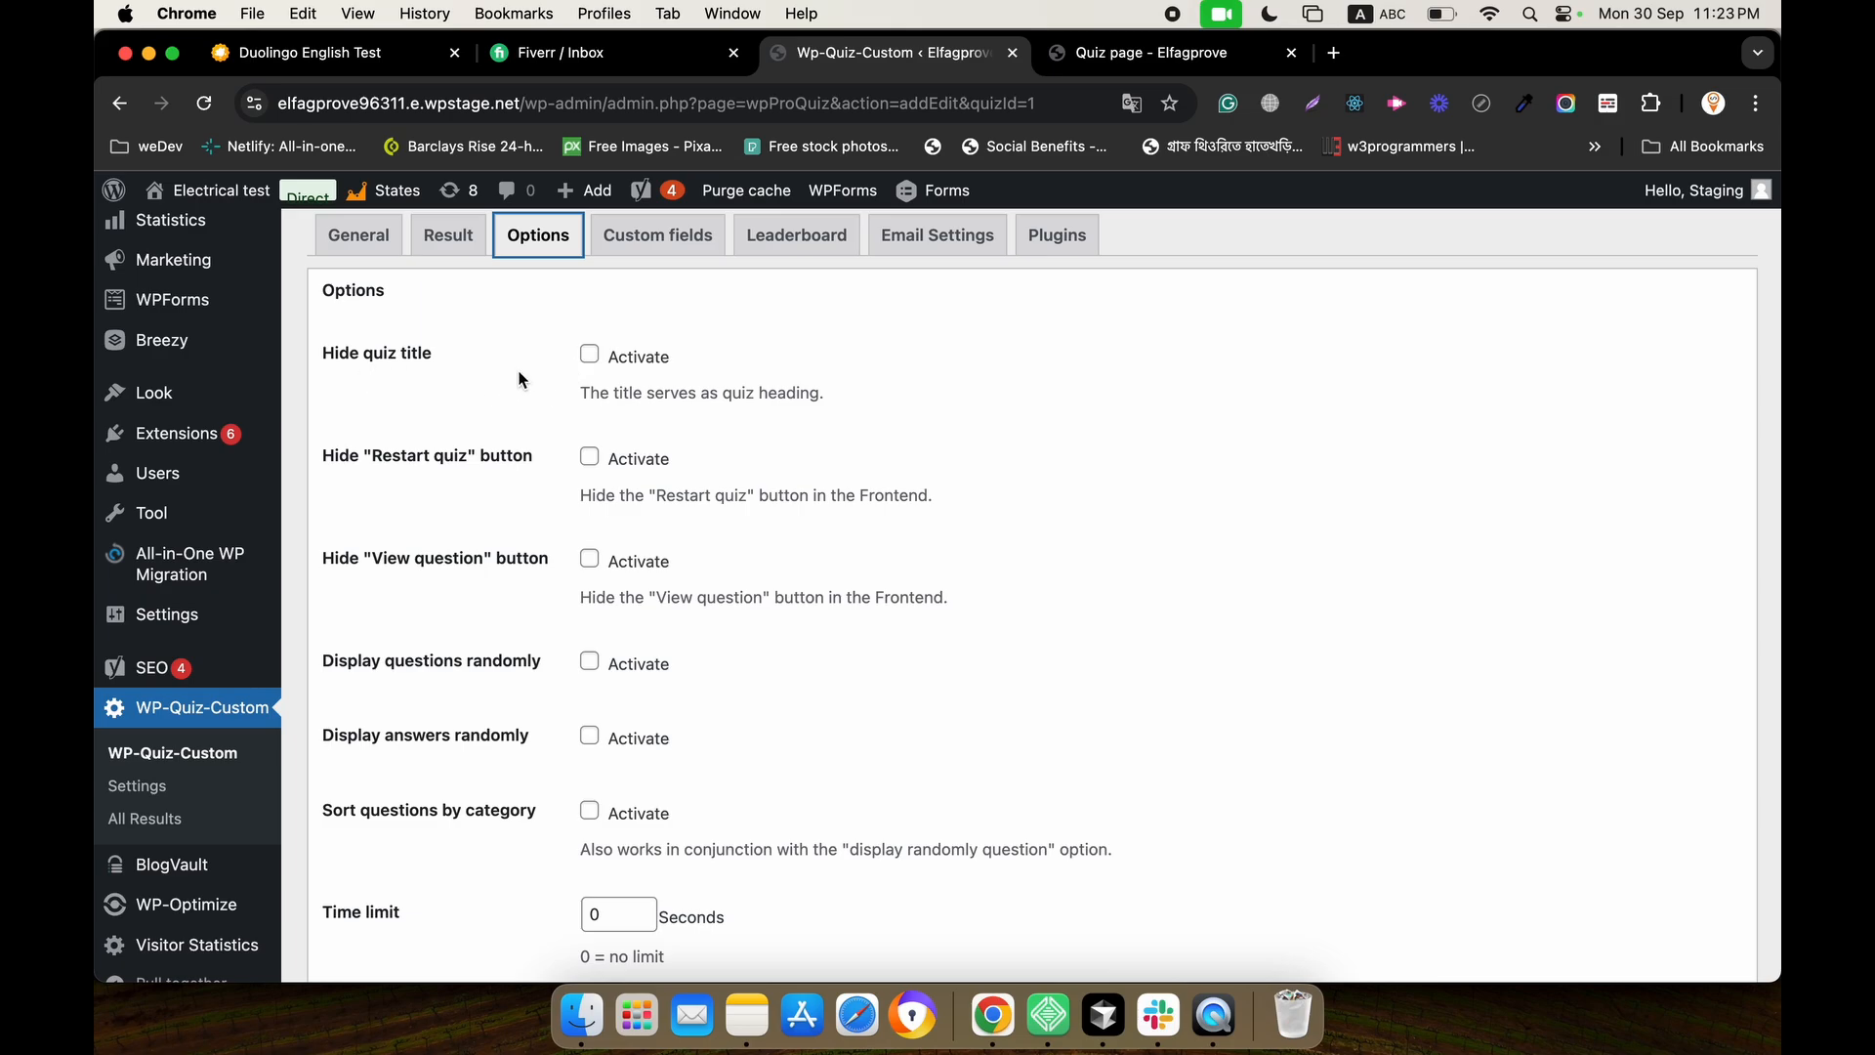
# Examine the Basic quiz's result settings, including the results text and the graduation option.
pyautogui.scroll(2, 519, 373)
pyautogui.click(467, 376)
pyautogui.scroll(-10, 542, 479)
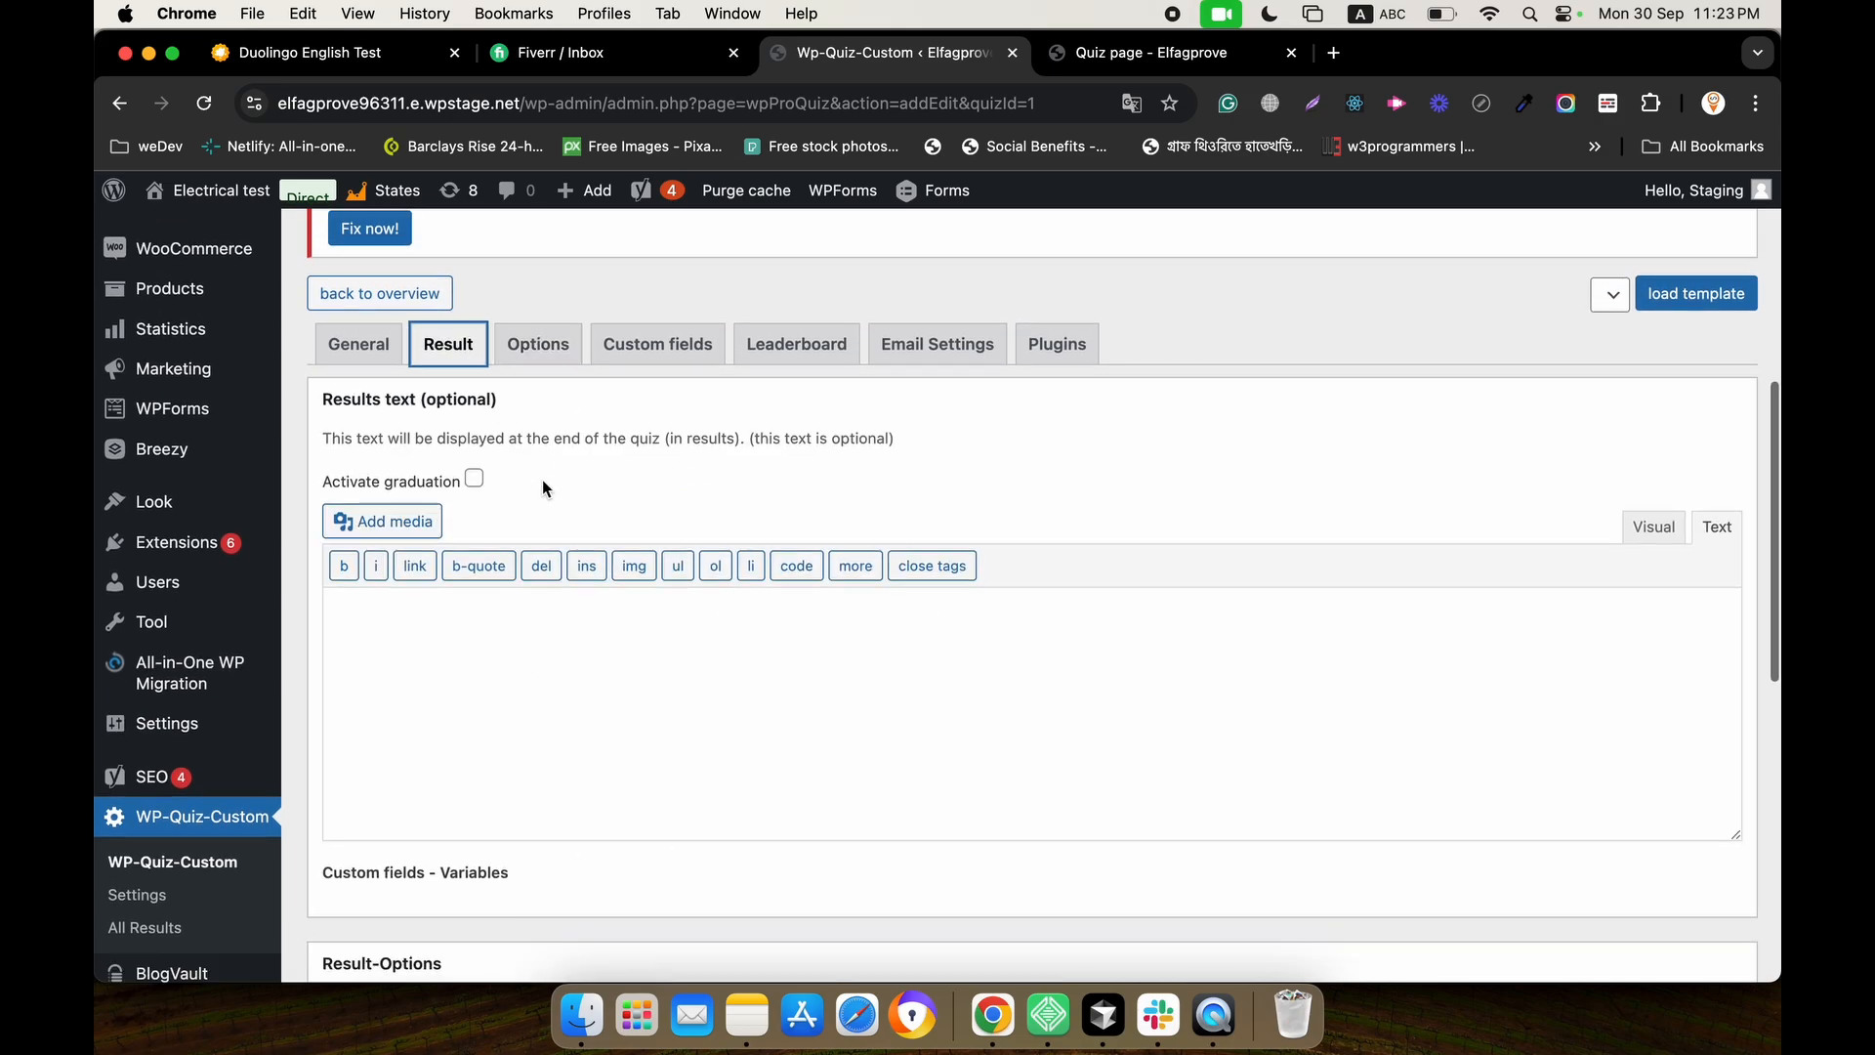
pyautogui.scroll(13, 542, 479)
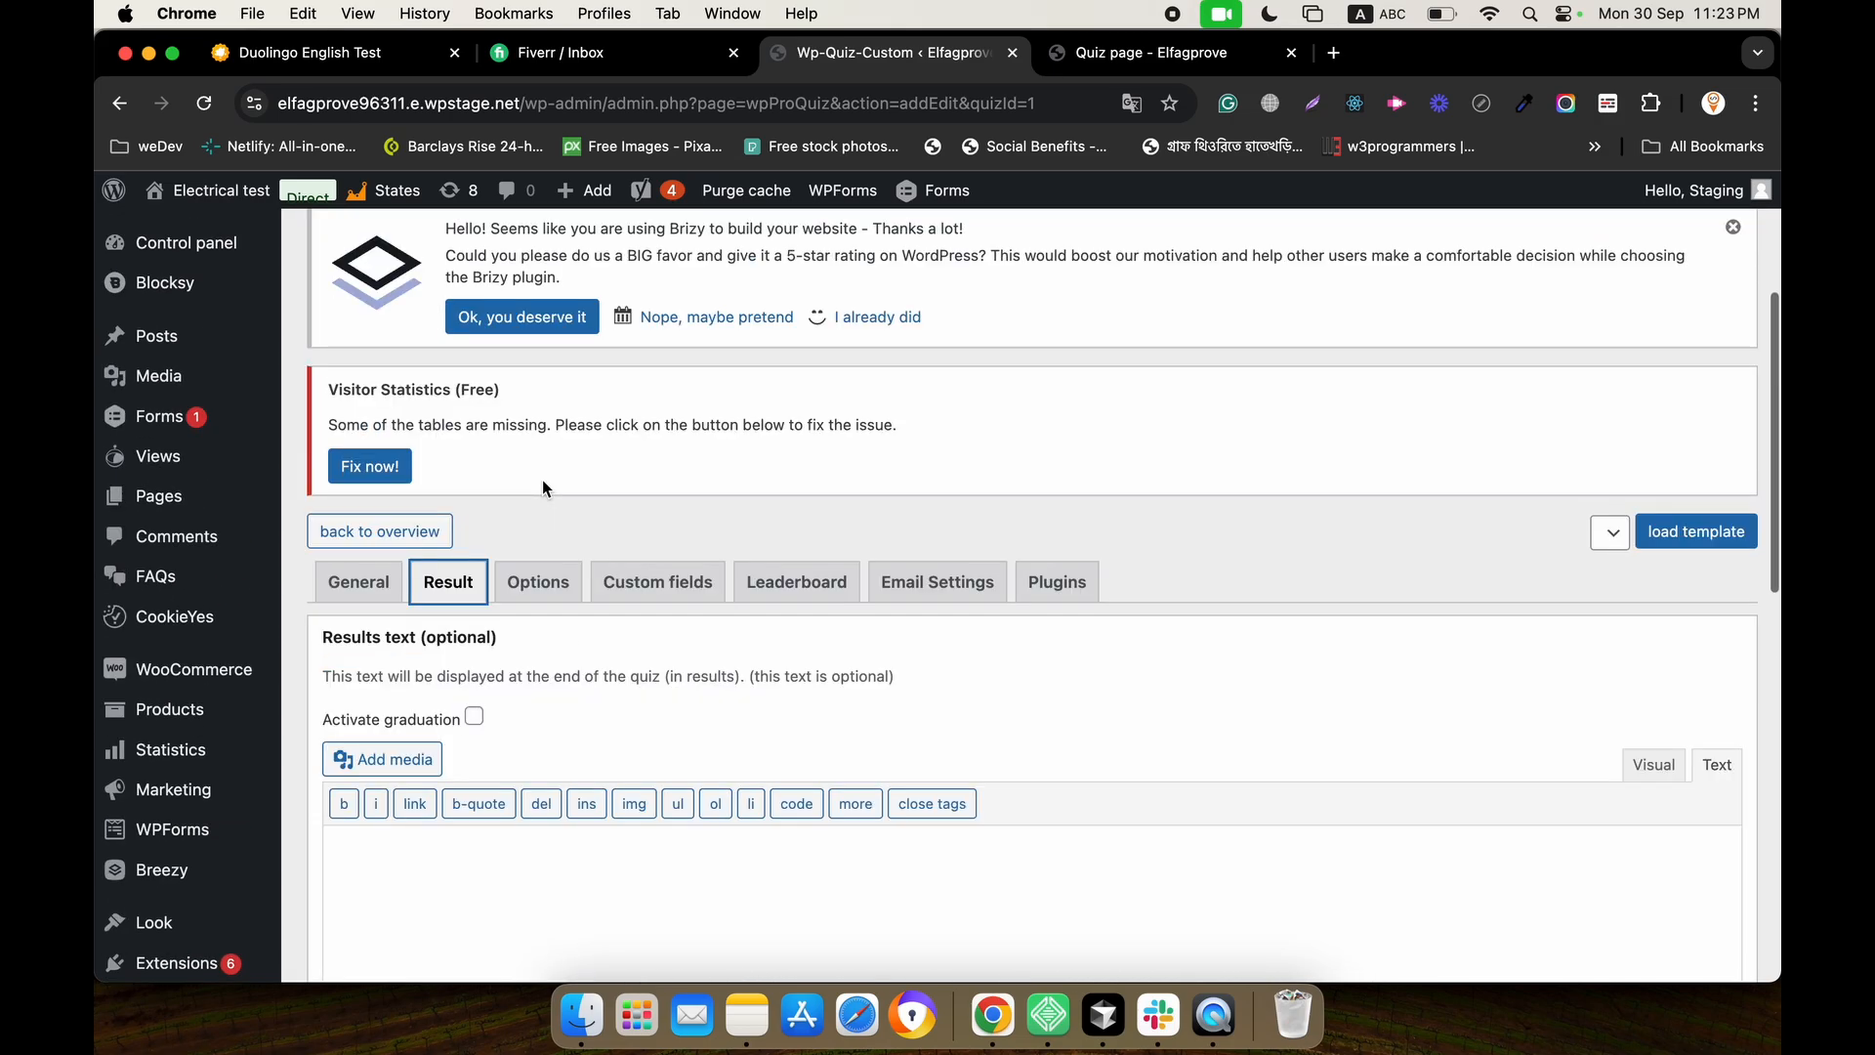
pyautogui.scroll(-8, 544, 628)
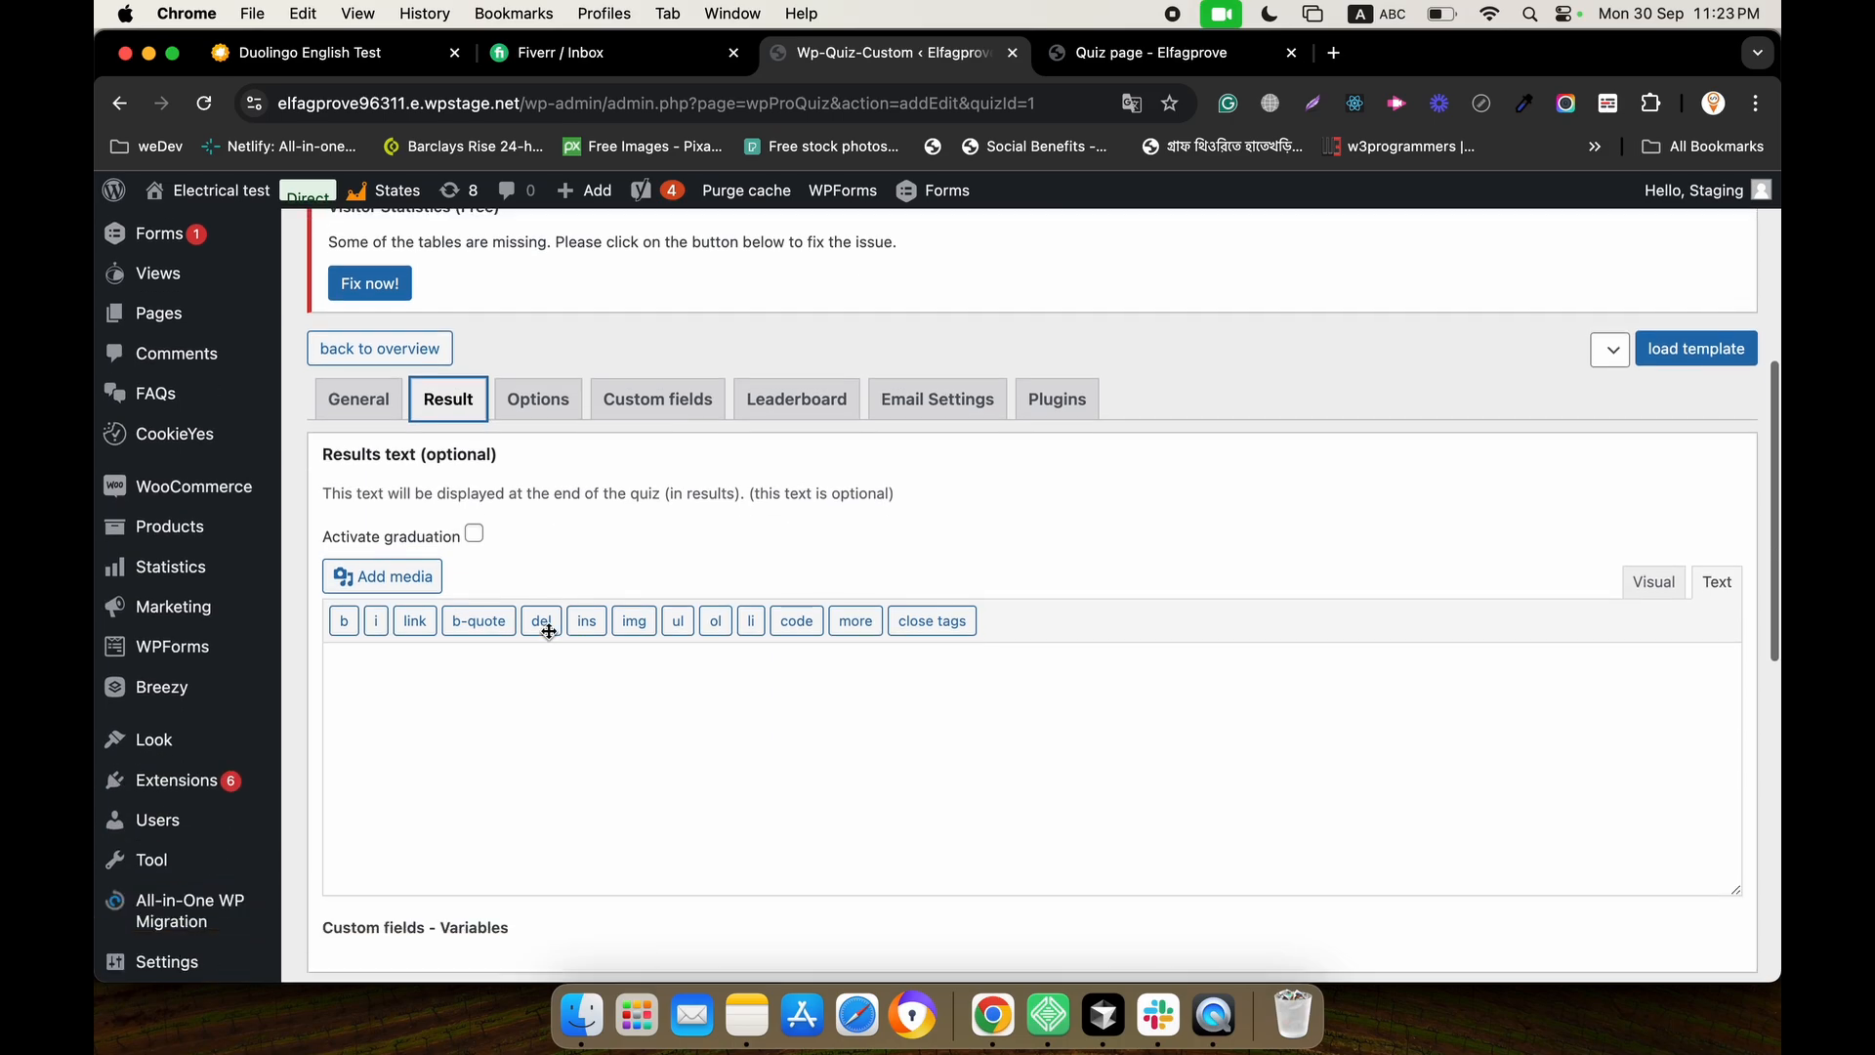
pyautogui.scroll(14, 547, 629)
pyautogui.scroll(-15, 649, 469)
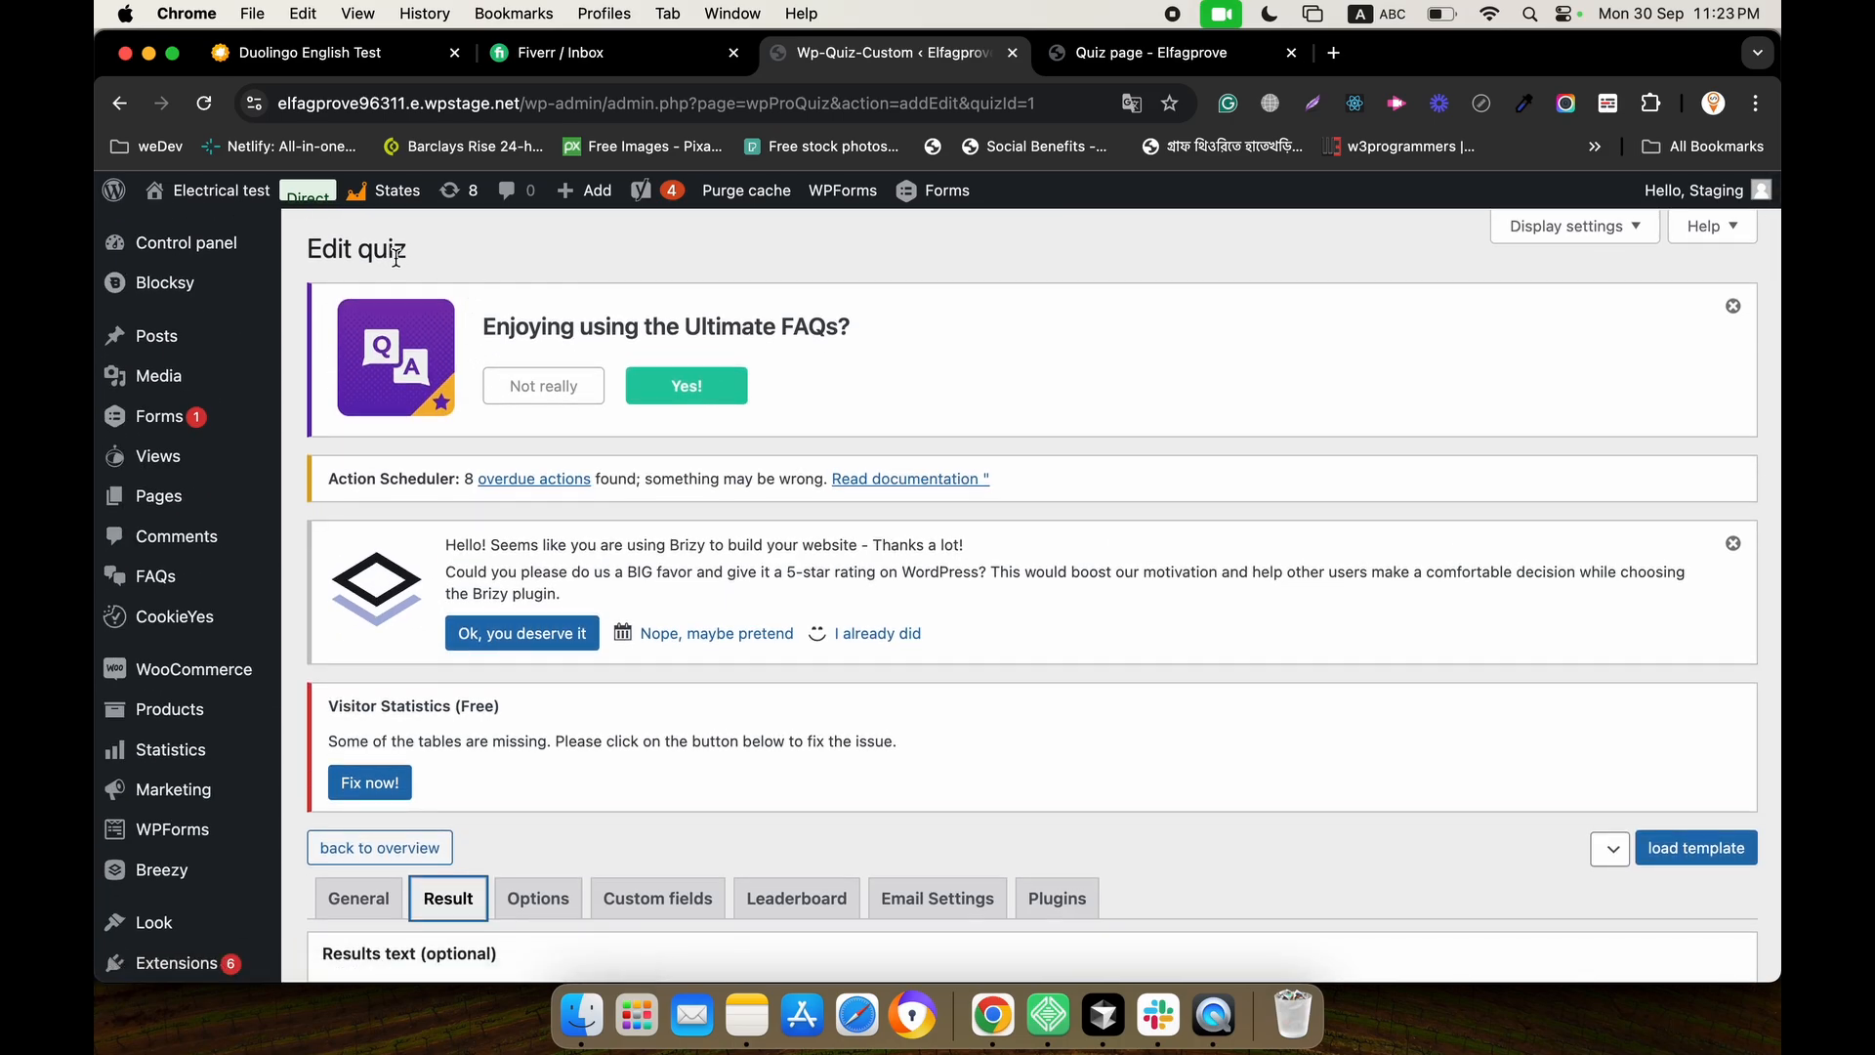
# Examine the Basic quiz's result options, from showing average points and category score to hiding the quiz time and final score.
pyautogui.scroll(8, 647, 460)
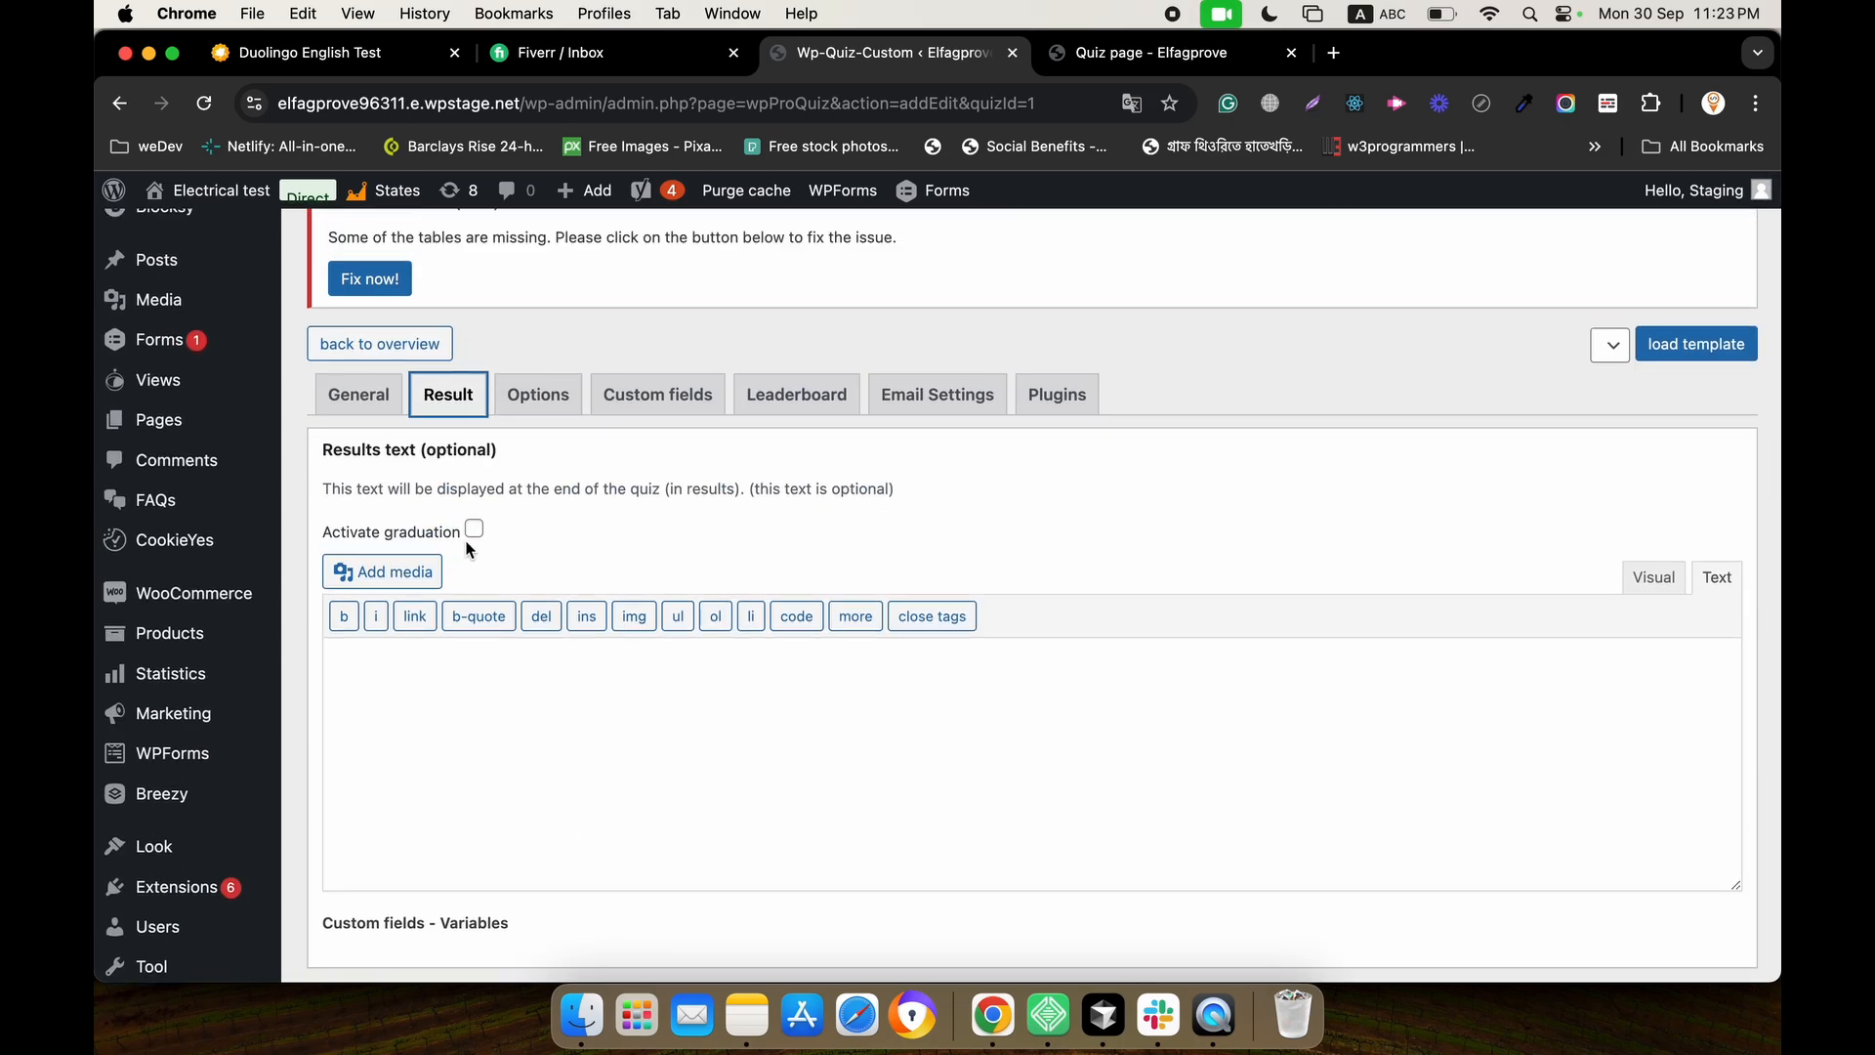
pyautogui.scroll(-3, 469, 547)
pyautogui.scroll(4, 445, 556)
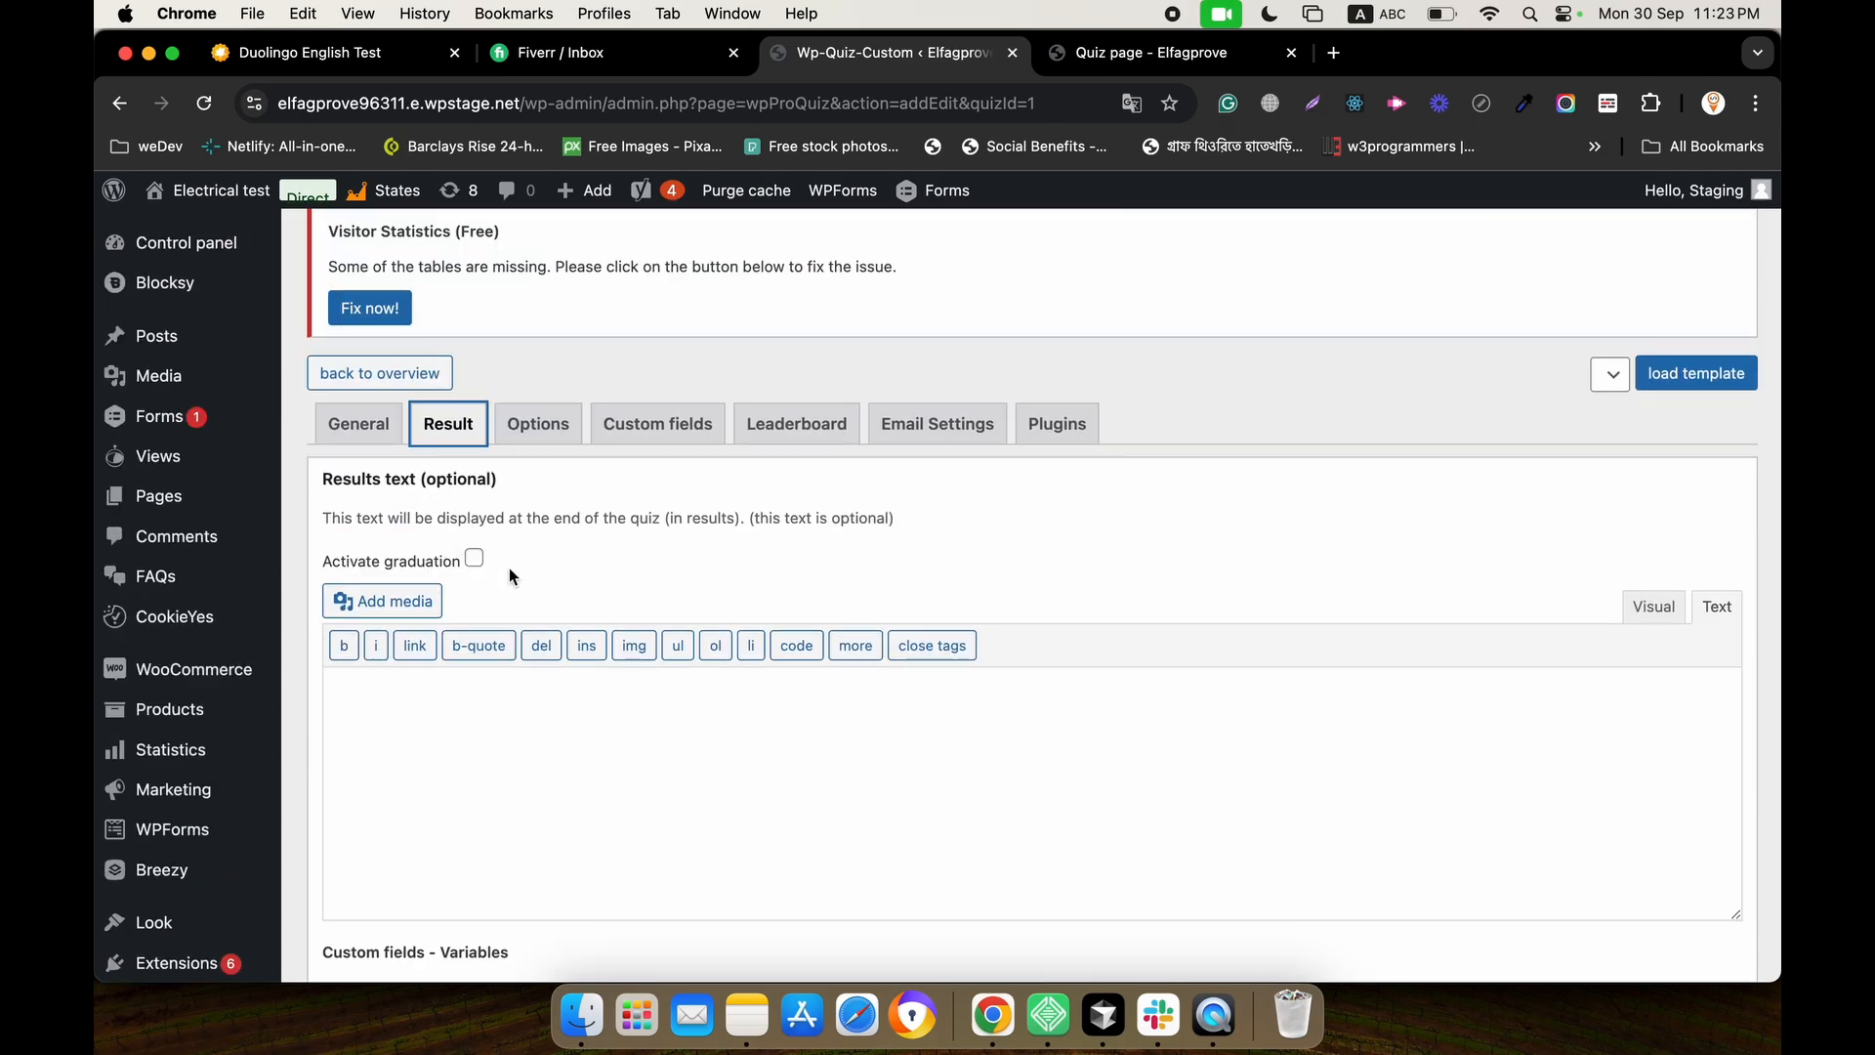
pyautogui.scroll(-7, 508, 567)
pyautogui.scroll(-2, 489, 475)
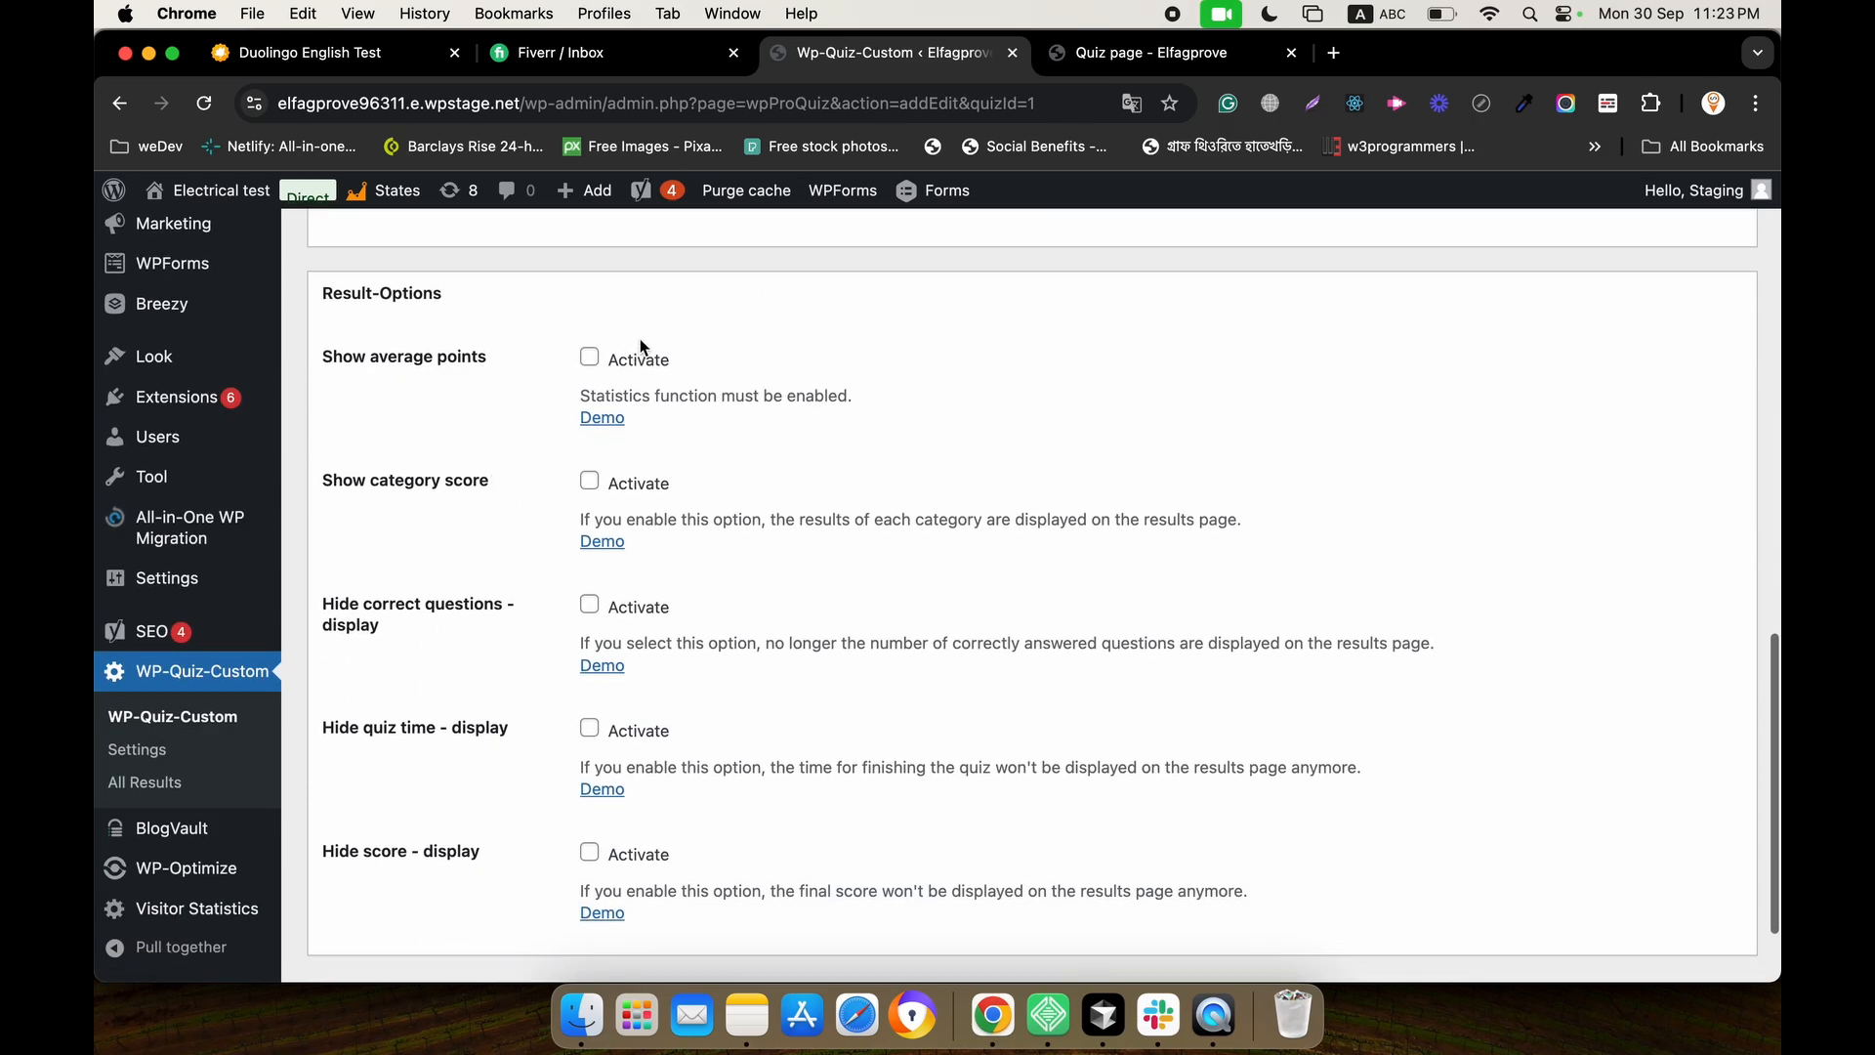
pyautogui.scroll(-2, 532, 524)
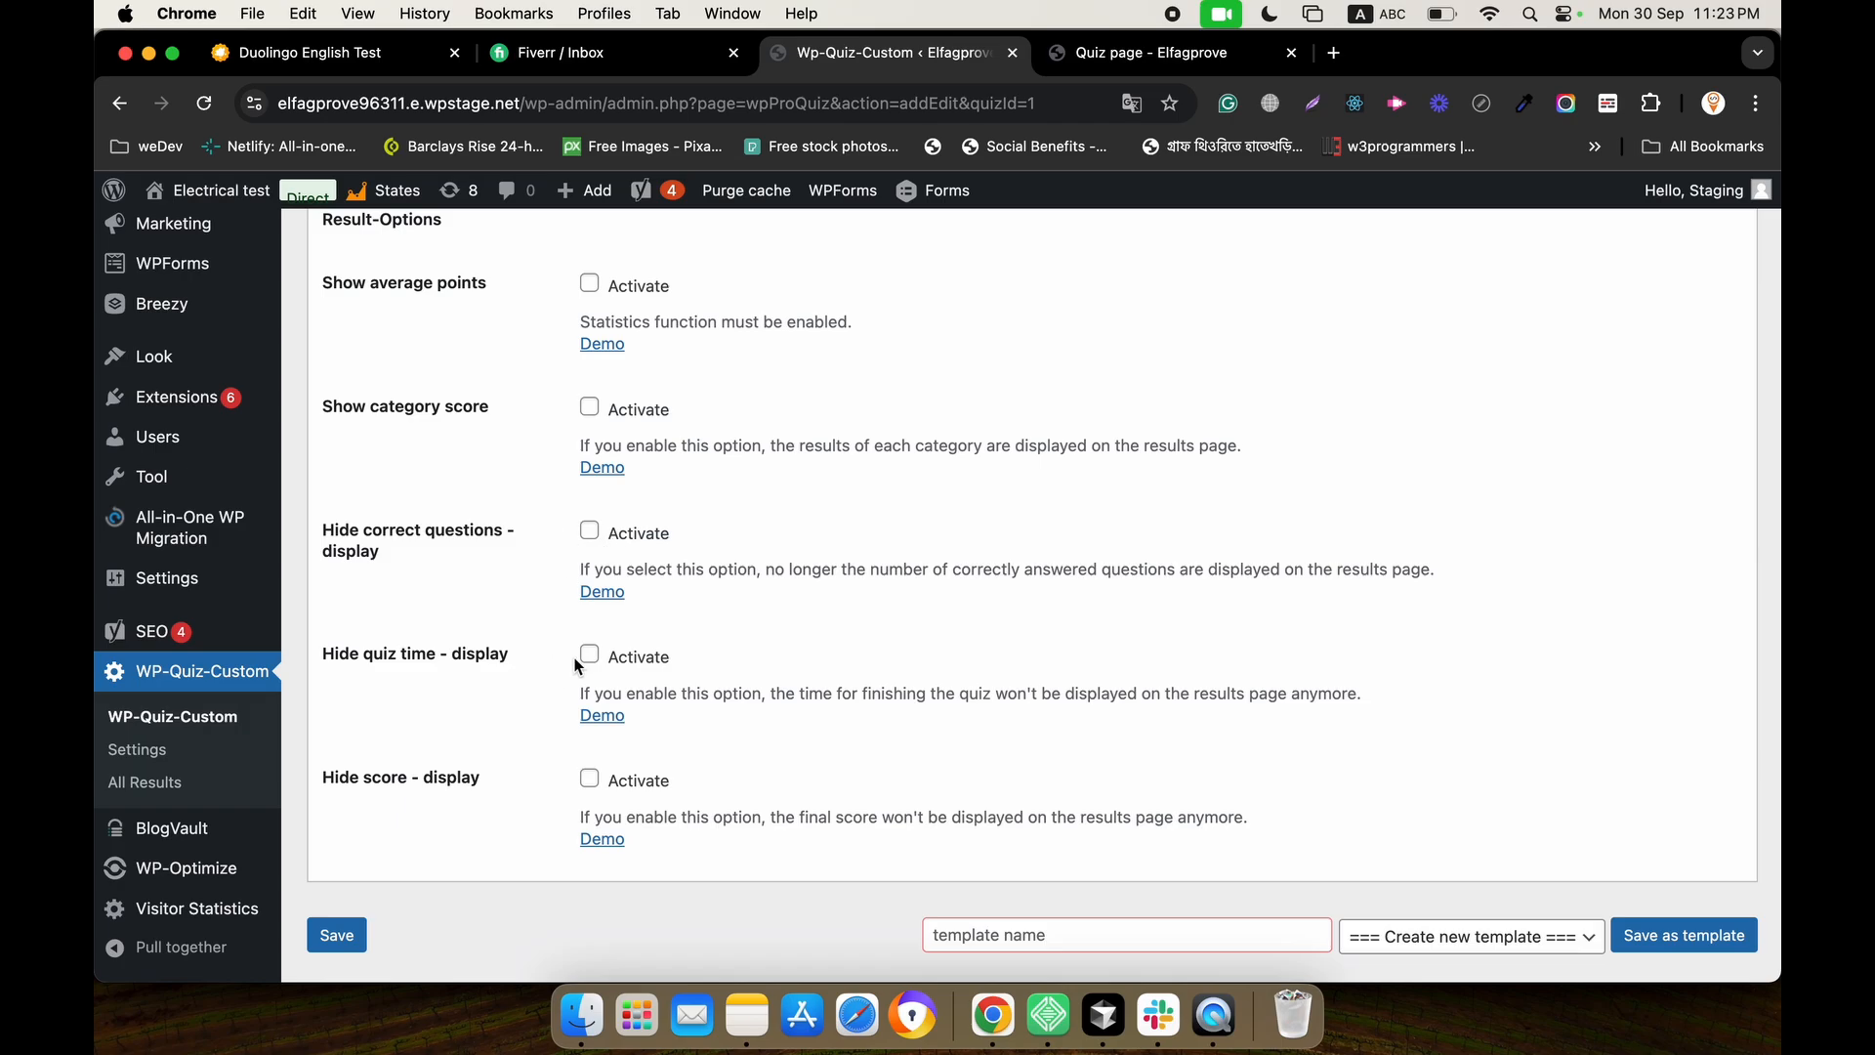
pyautogui.scroll(15, 590, 770)
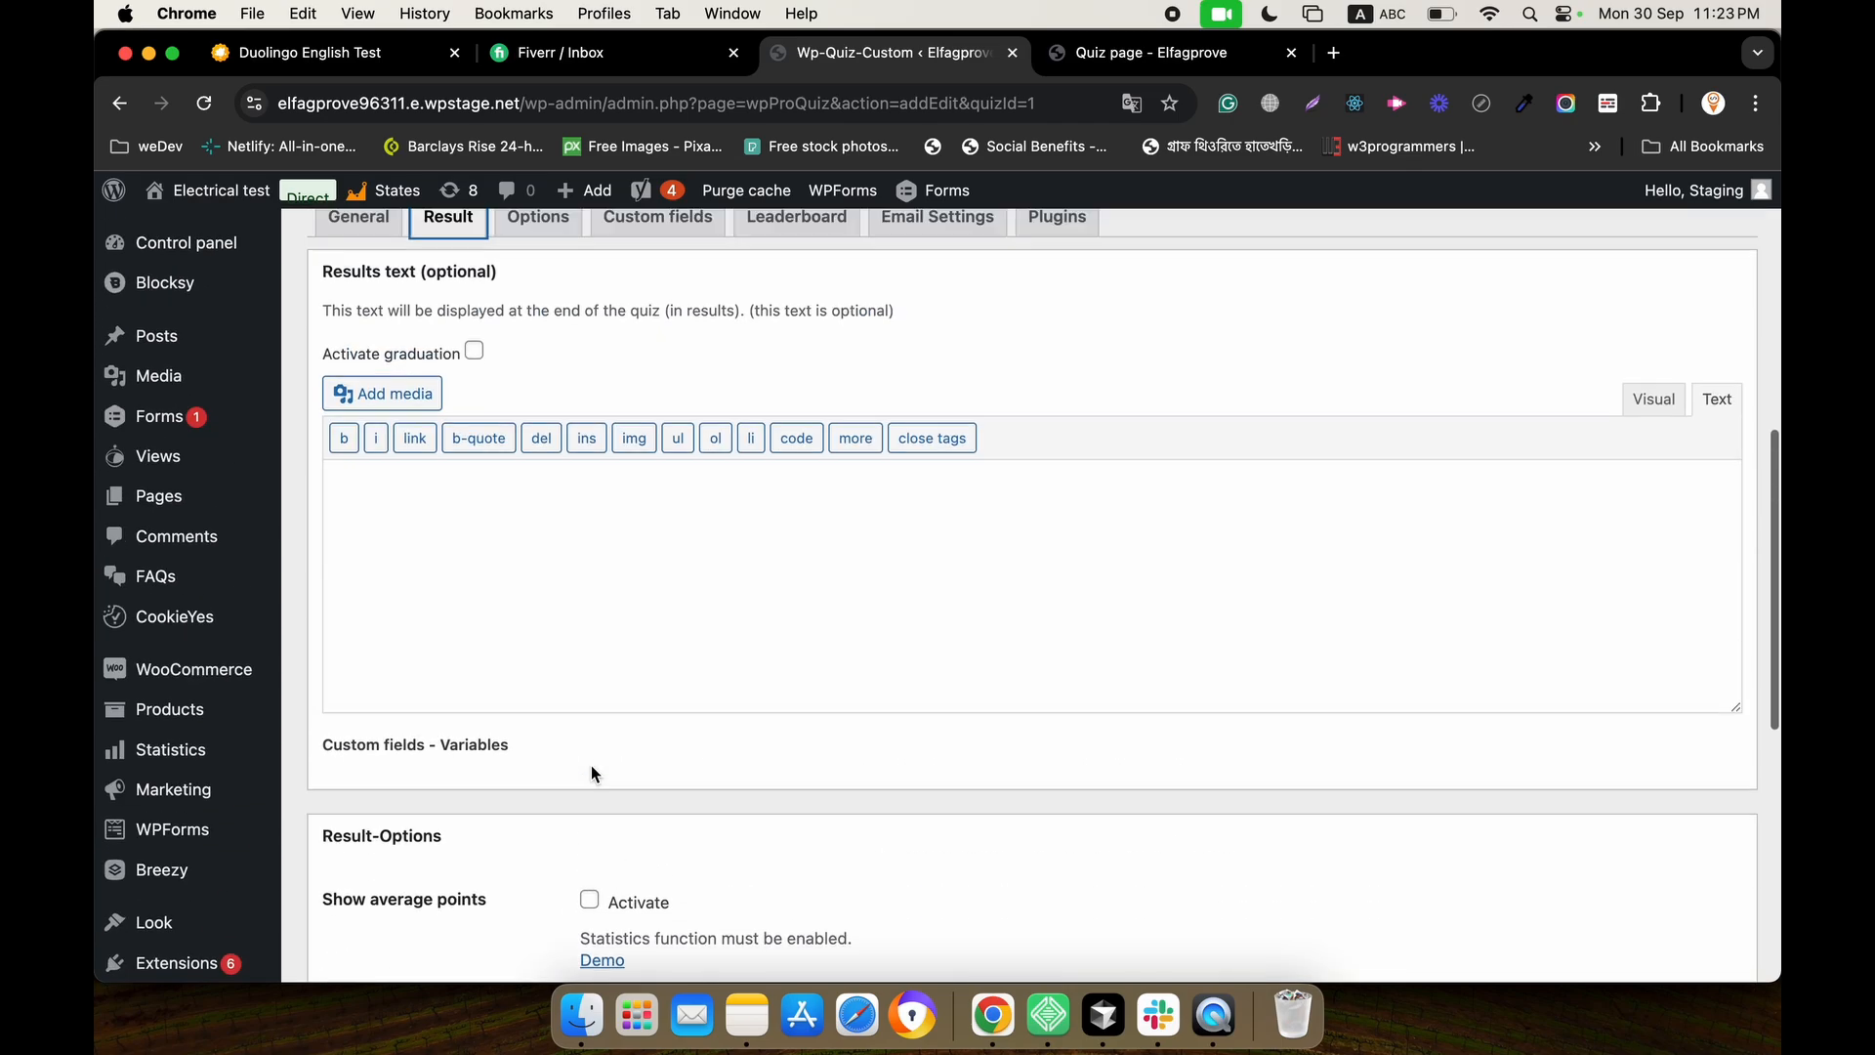
# Examine the quiz's display options, including hiding the restart and view question buttons and displaying questions and answers randomly.
pyautogui.click(538, 582)
pyautogui.scroll(-3, 547, 633)
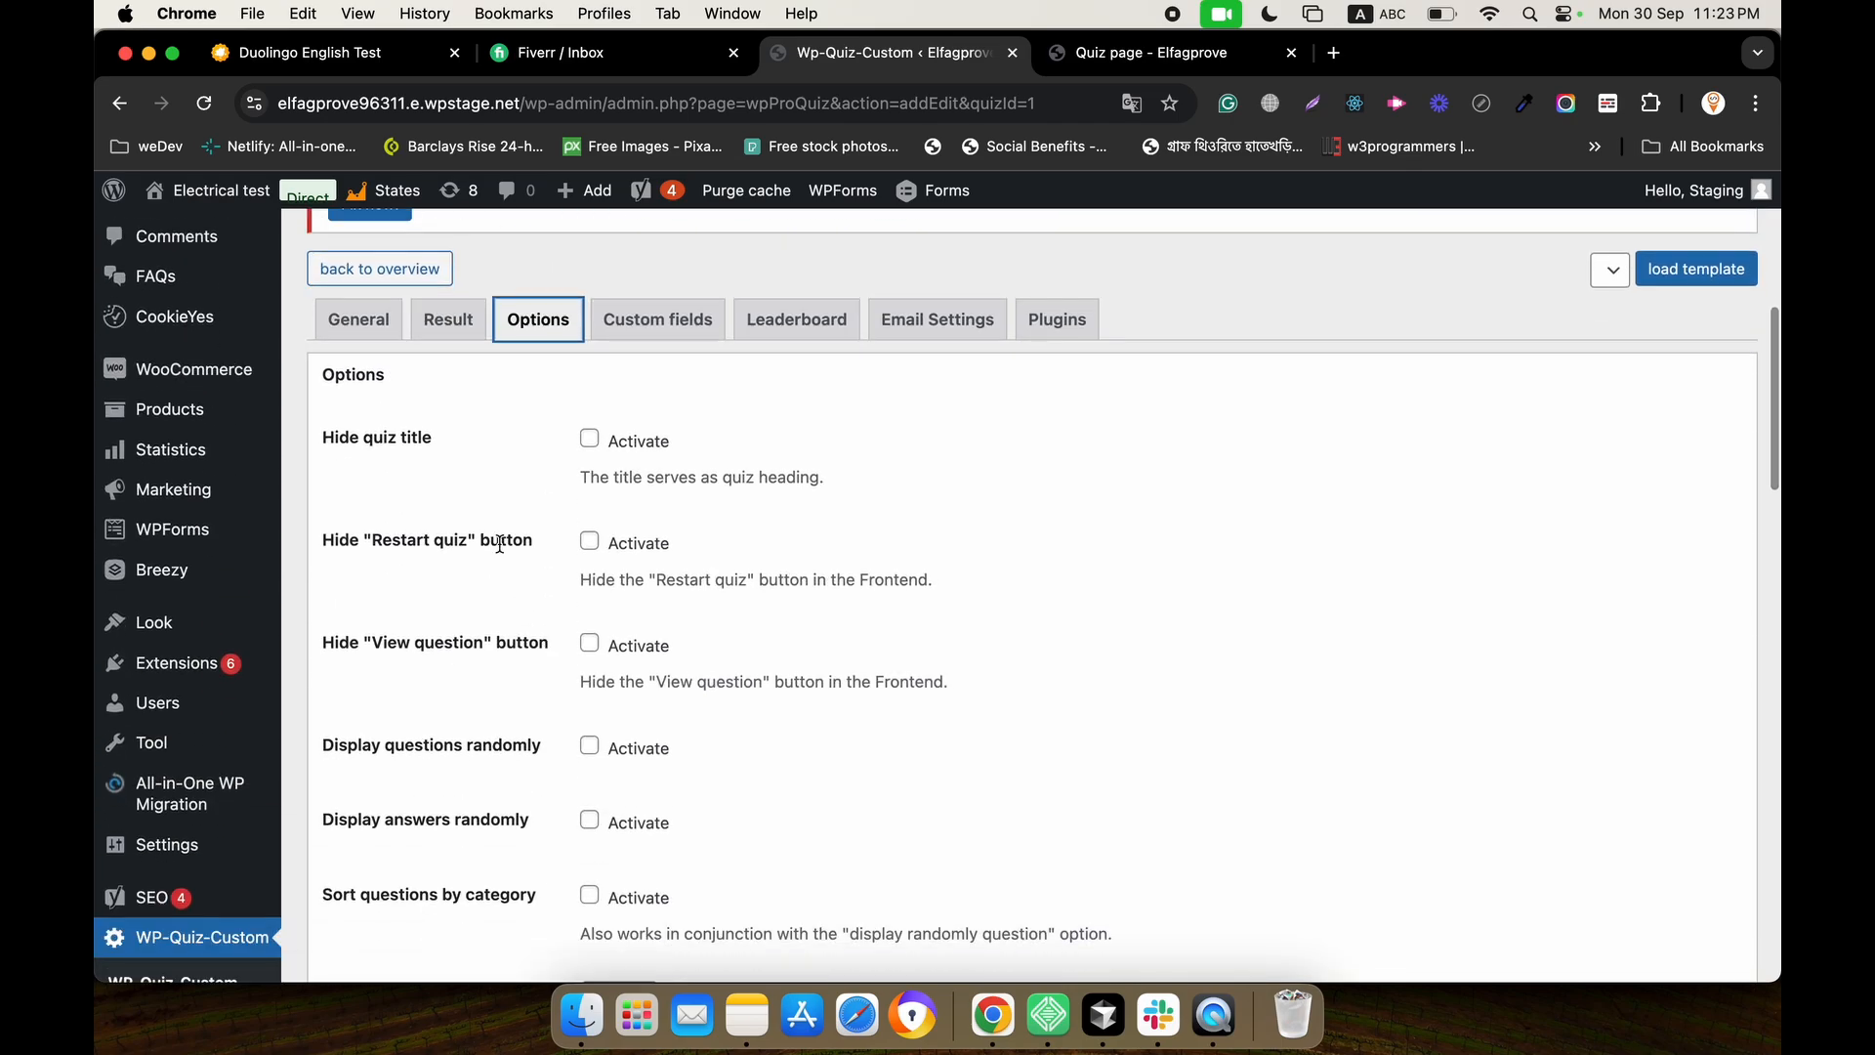
pyautogui.scroll(-1, 508, 506)
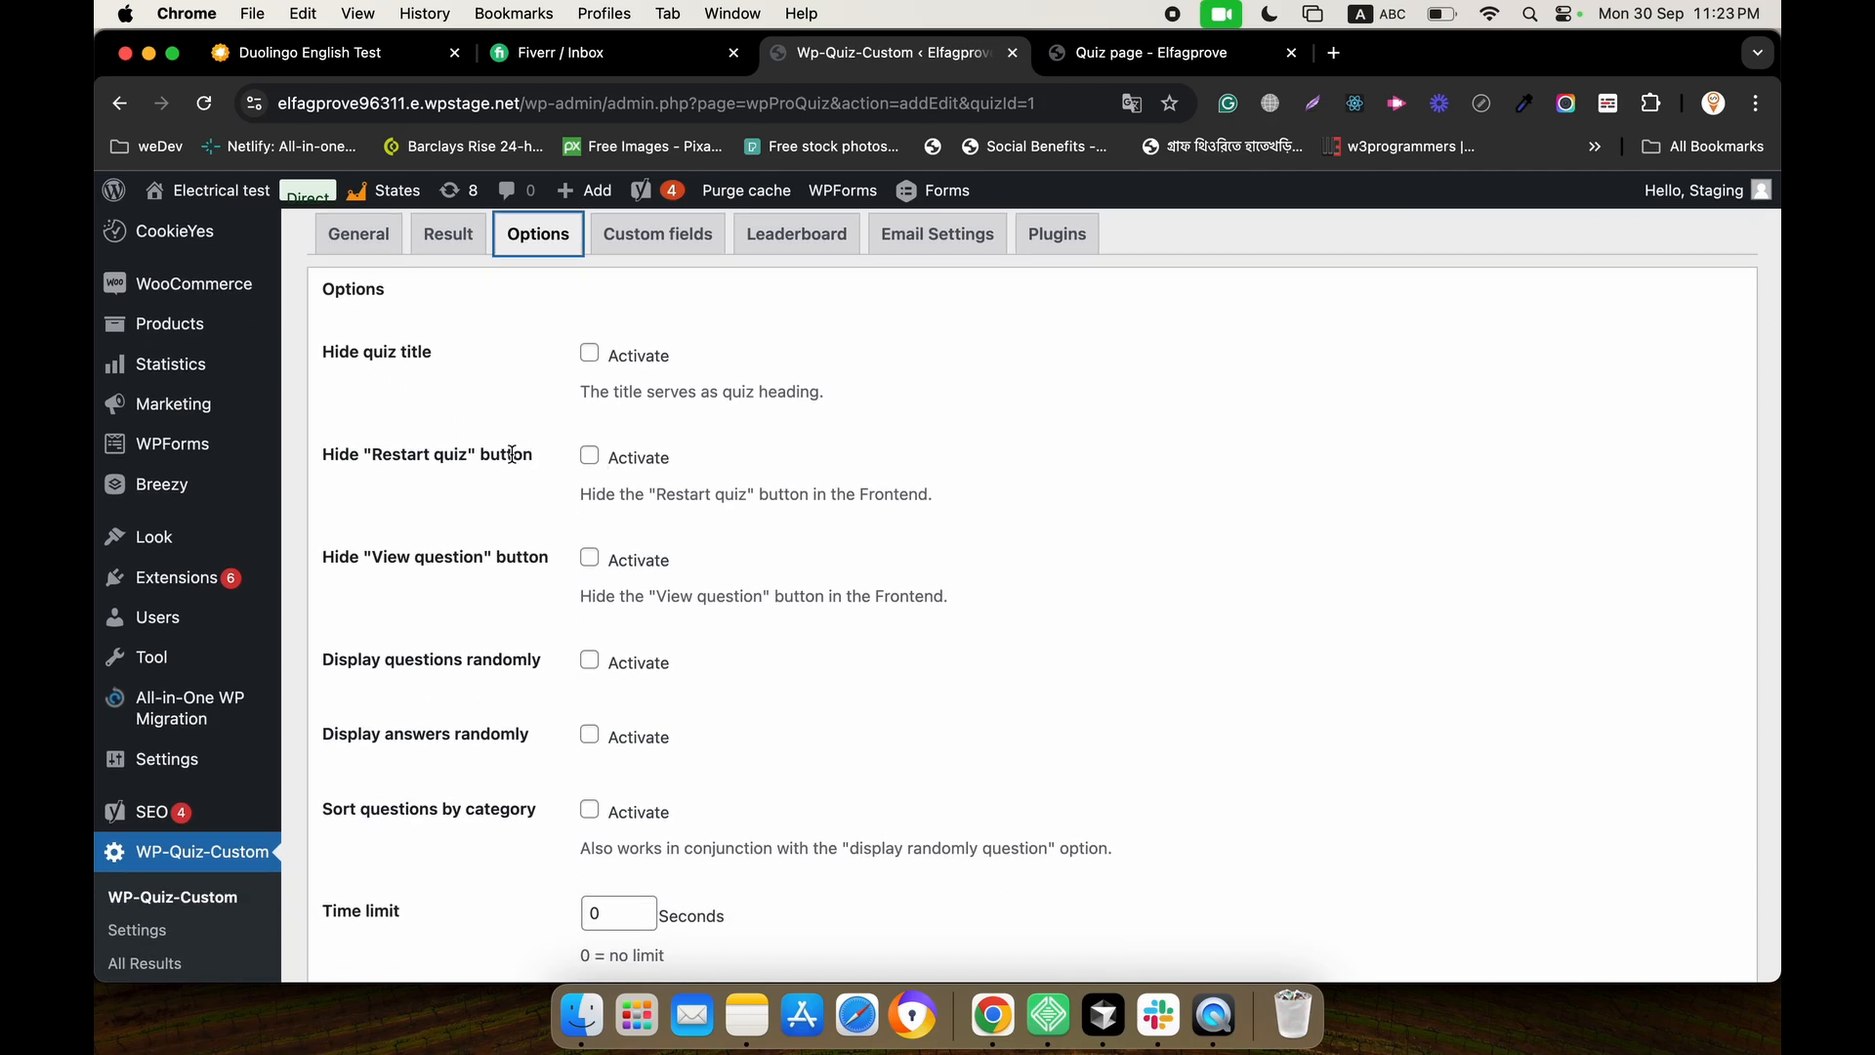
pyautogui.scroll(-1, 532, 486)
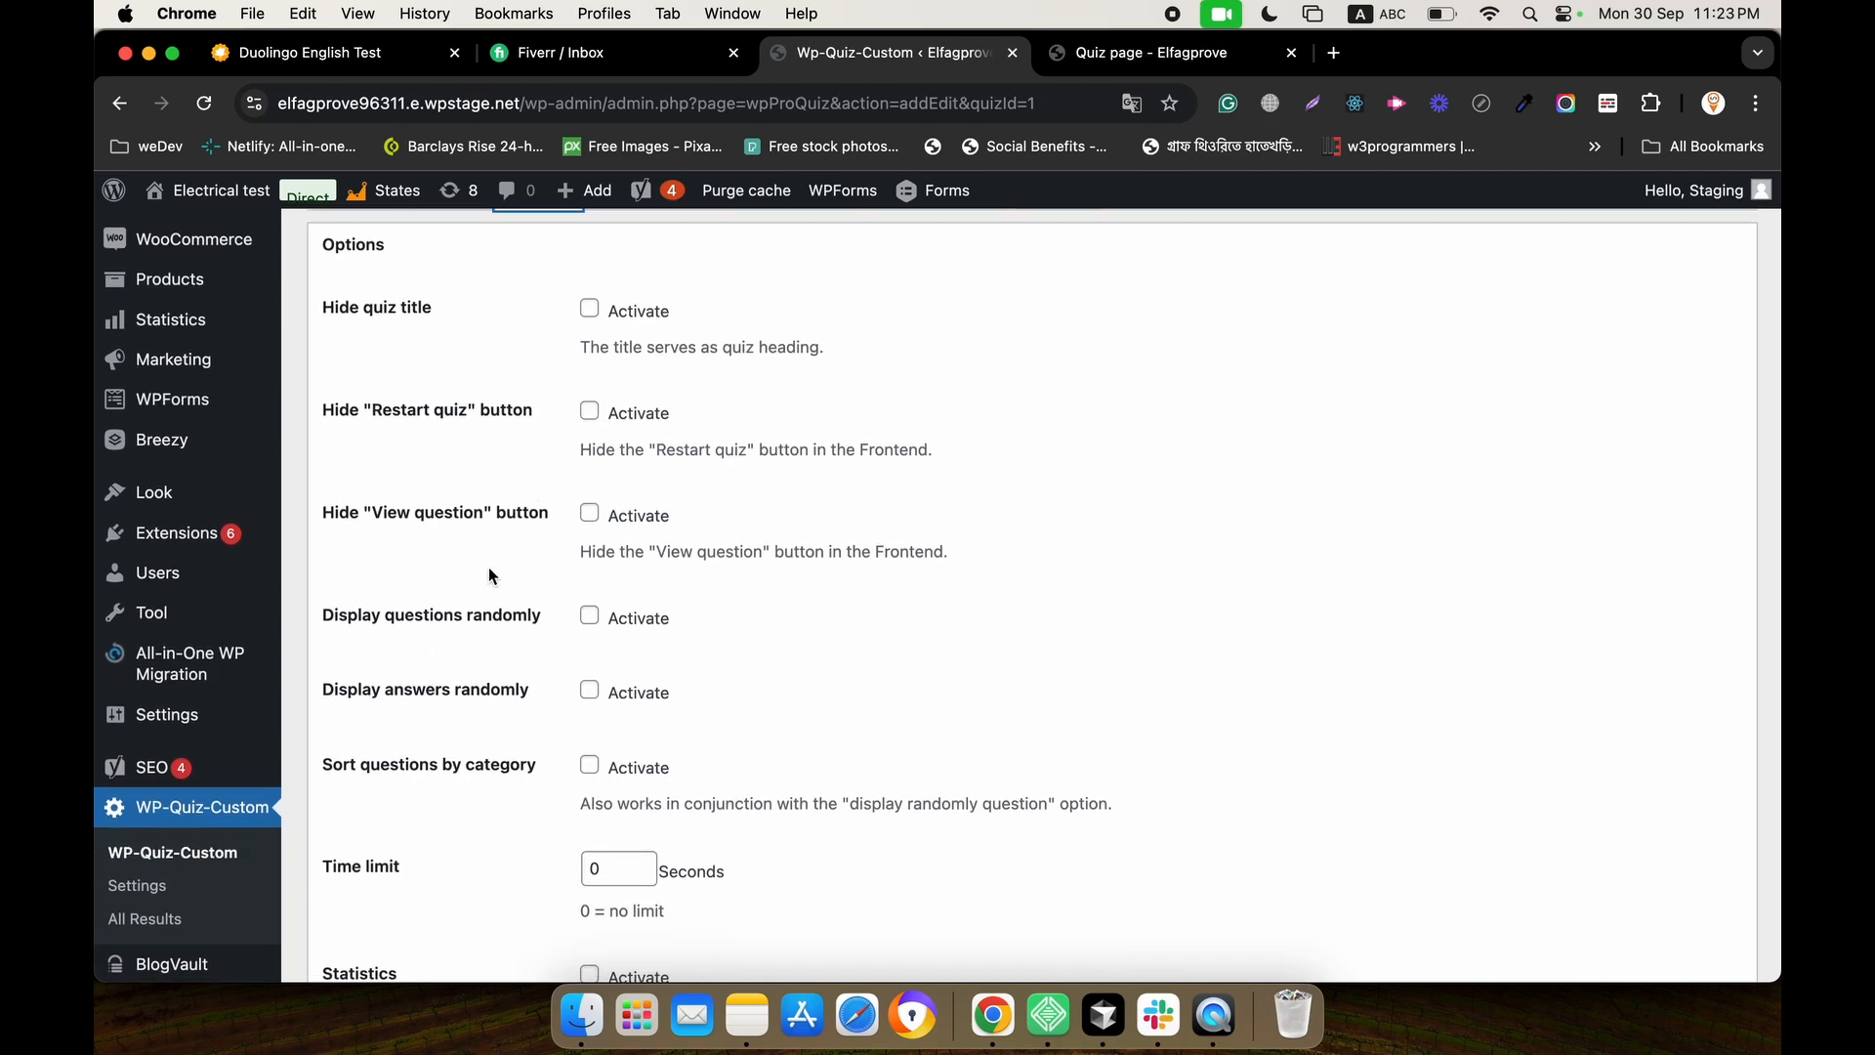
pyautogui.scroll(-2, 483, 513)
pyautogui.scroll(-1, 527, 473)
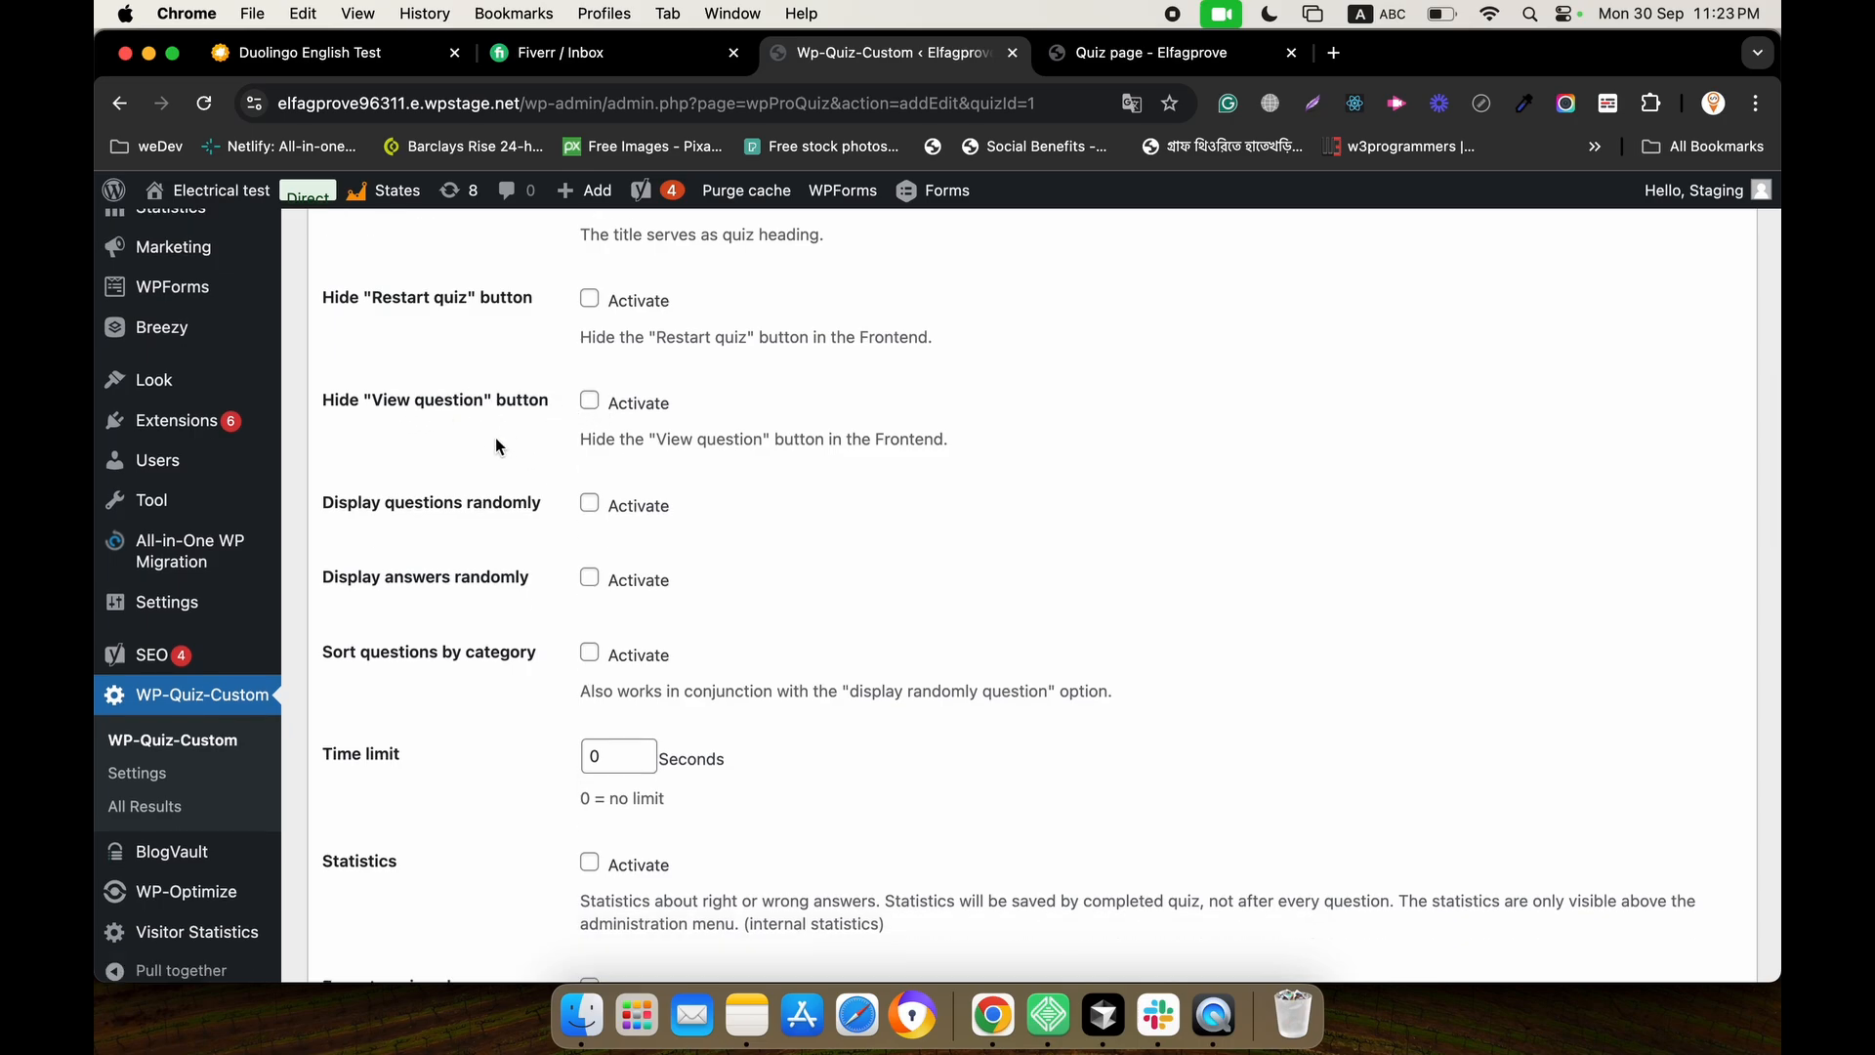
pyautogui.scroll(-2, 512, 459)
pyautogui.scroll(-1, 519, 459)
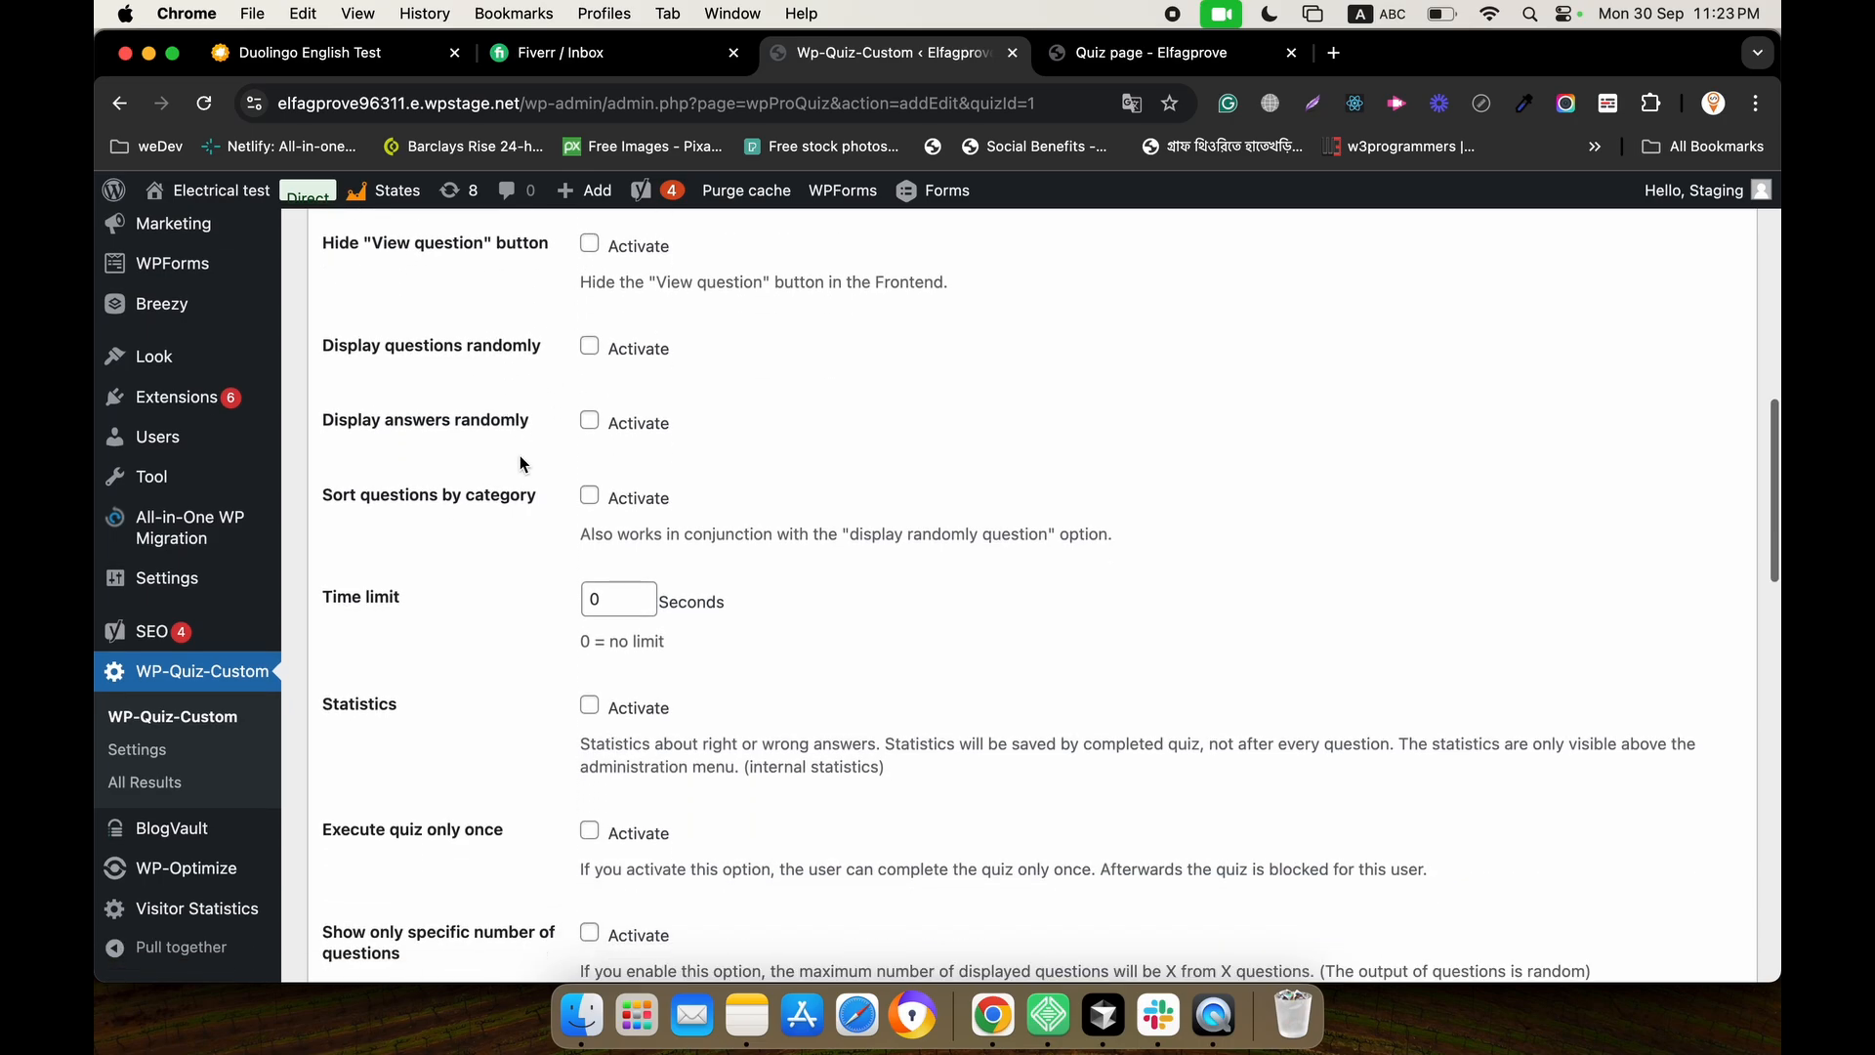
pyautogui.scroll(-1, 564, 429)
pyautogui.moveTo(542, 314); pyautogui.dragTo(323, 316)
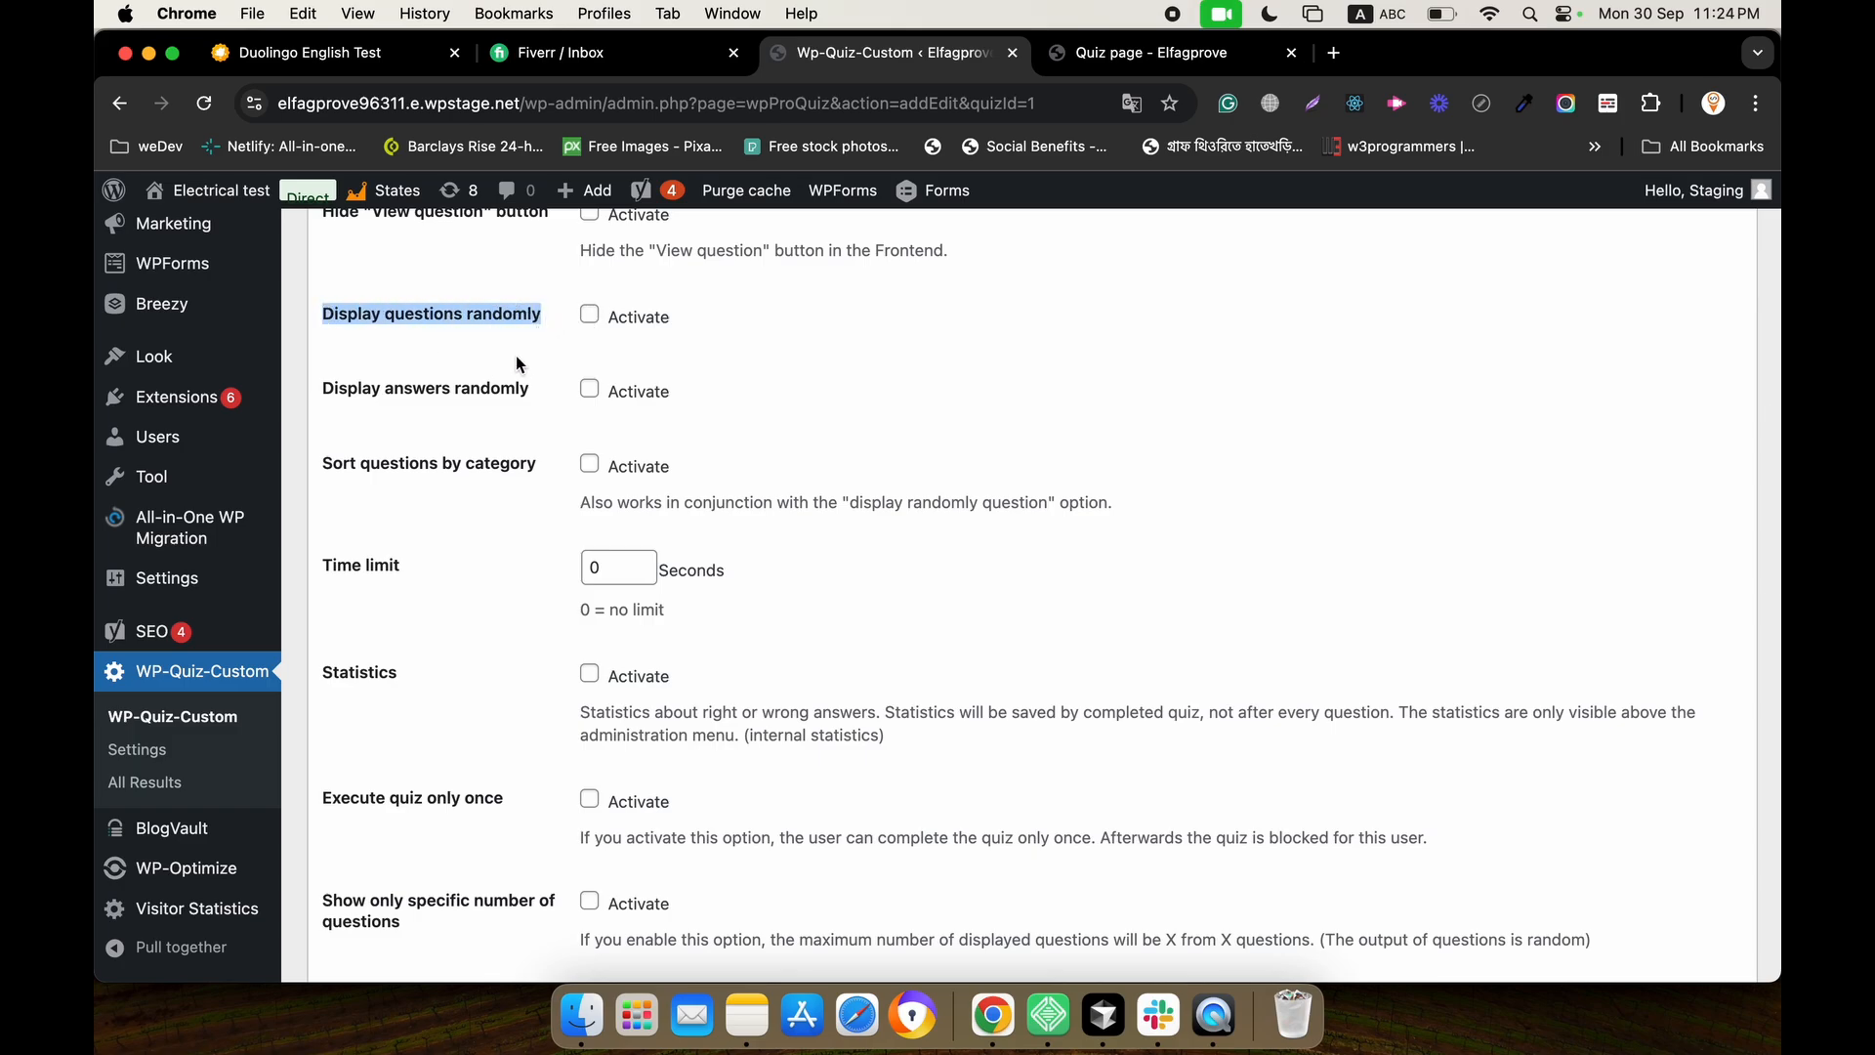
pyautogui.scroll(-1, 504, 407)
pyautogui.doubleClick(432, 369)
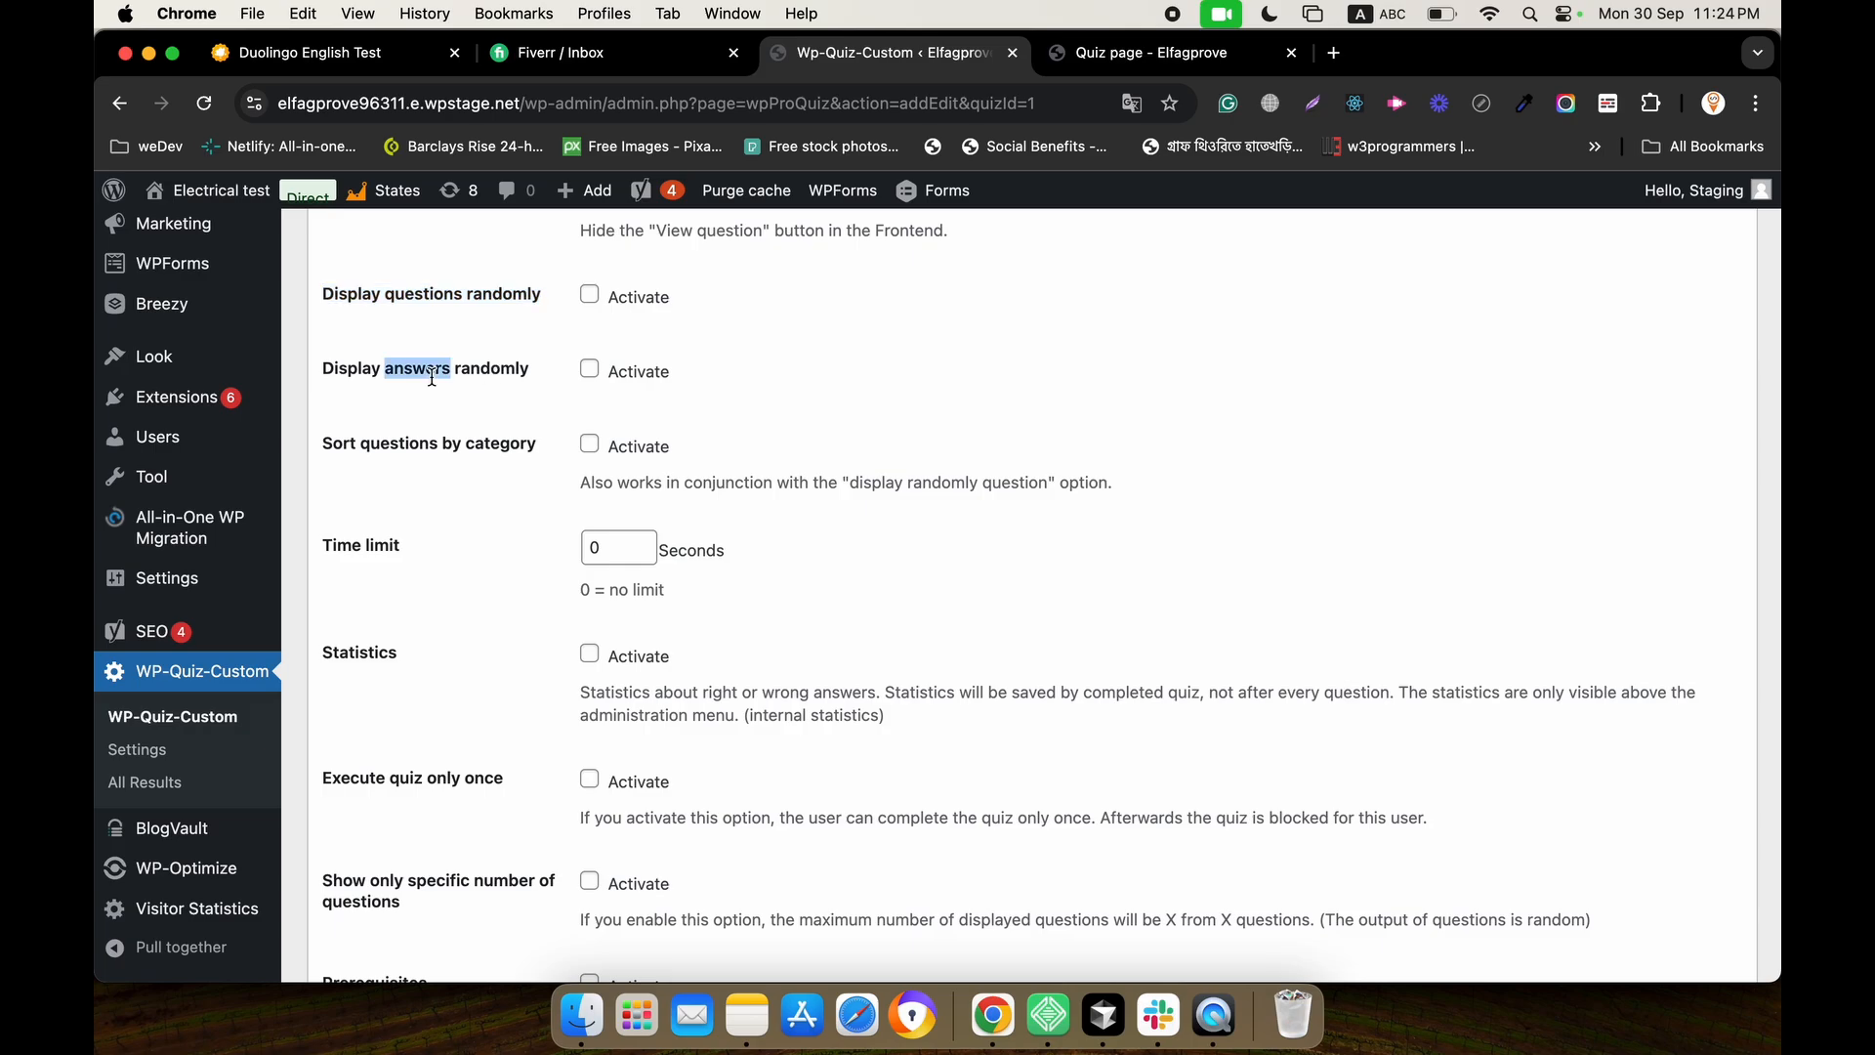
pyautogui.doubleClick(506, 371)
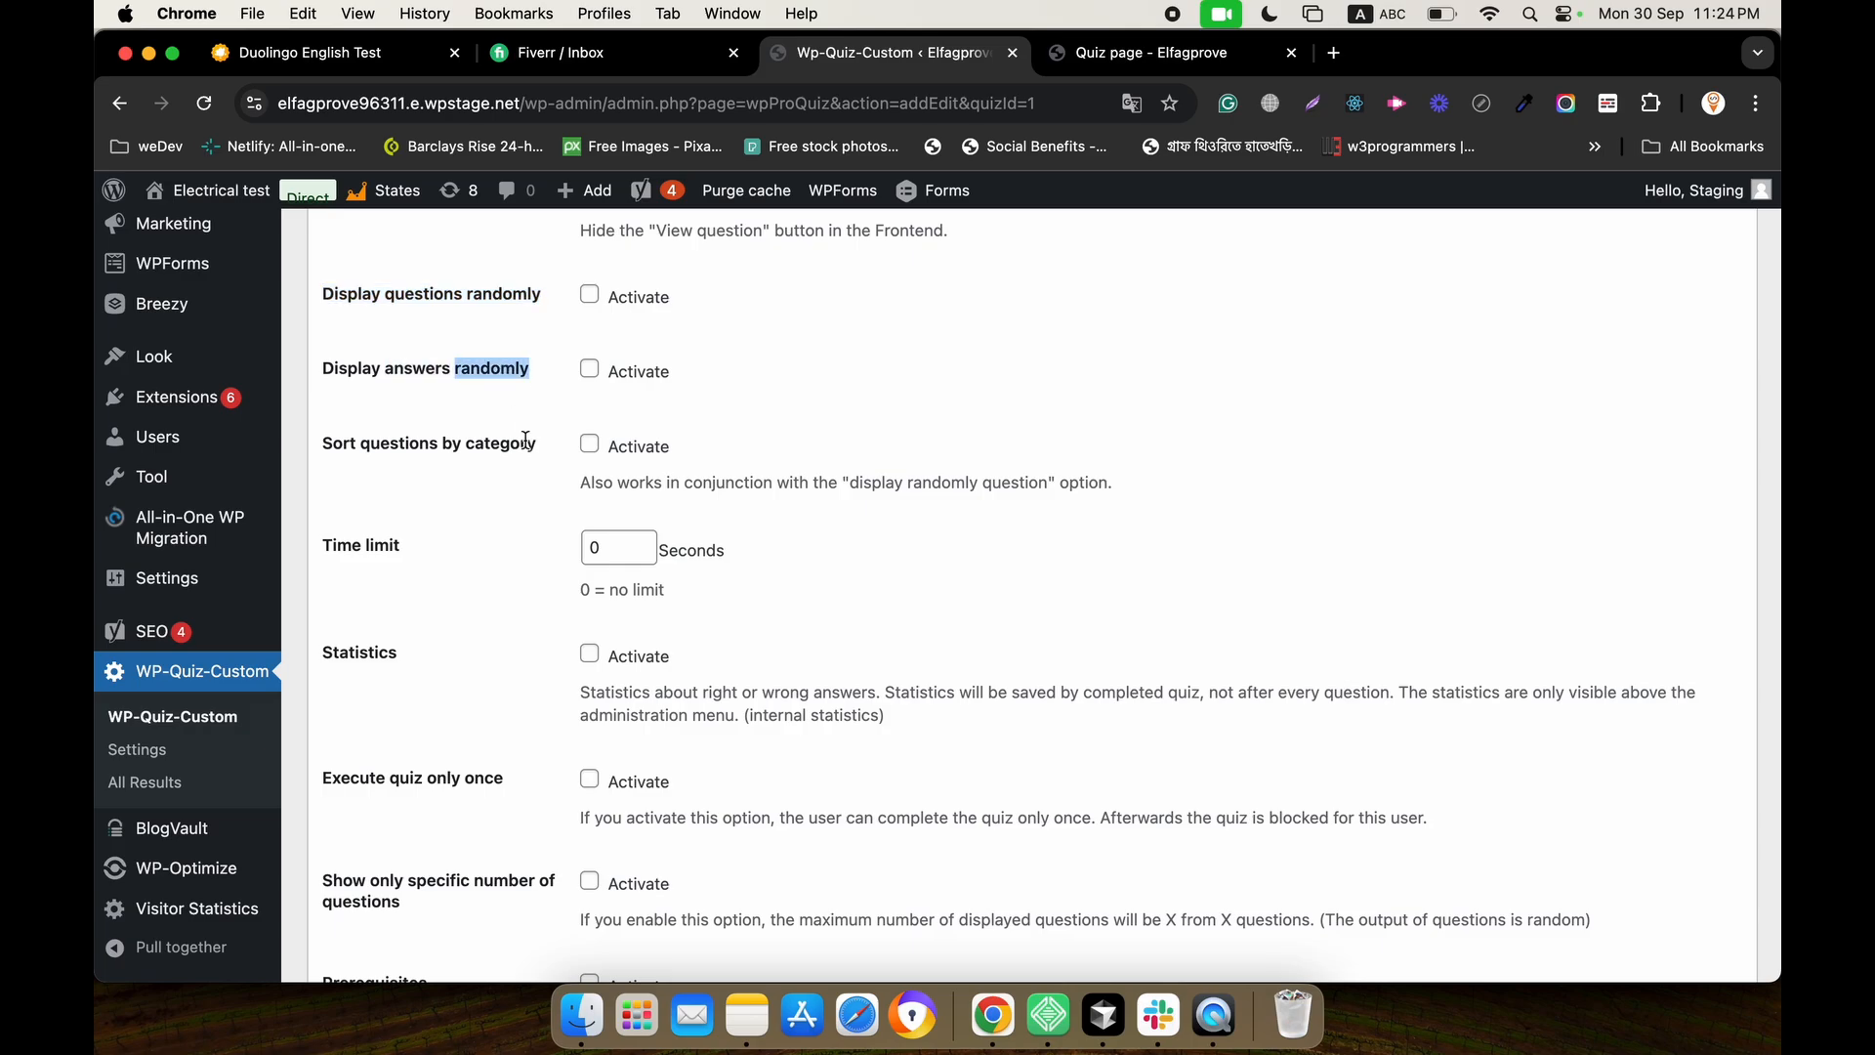
# Activate the Statistics option for the Basic quiz.
pyautogui.scroll(-3, 531, 453)
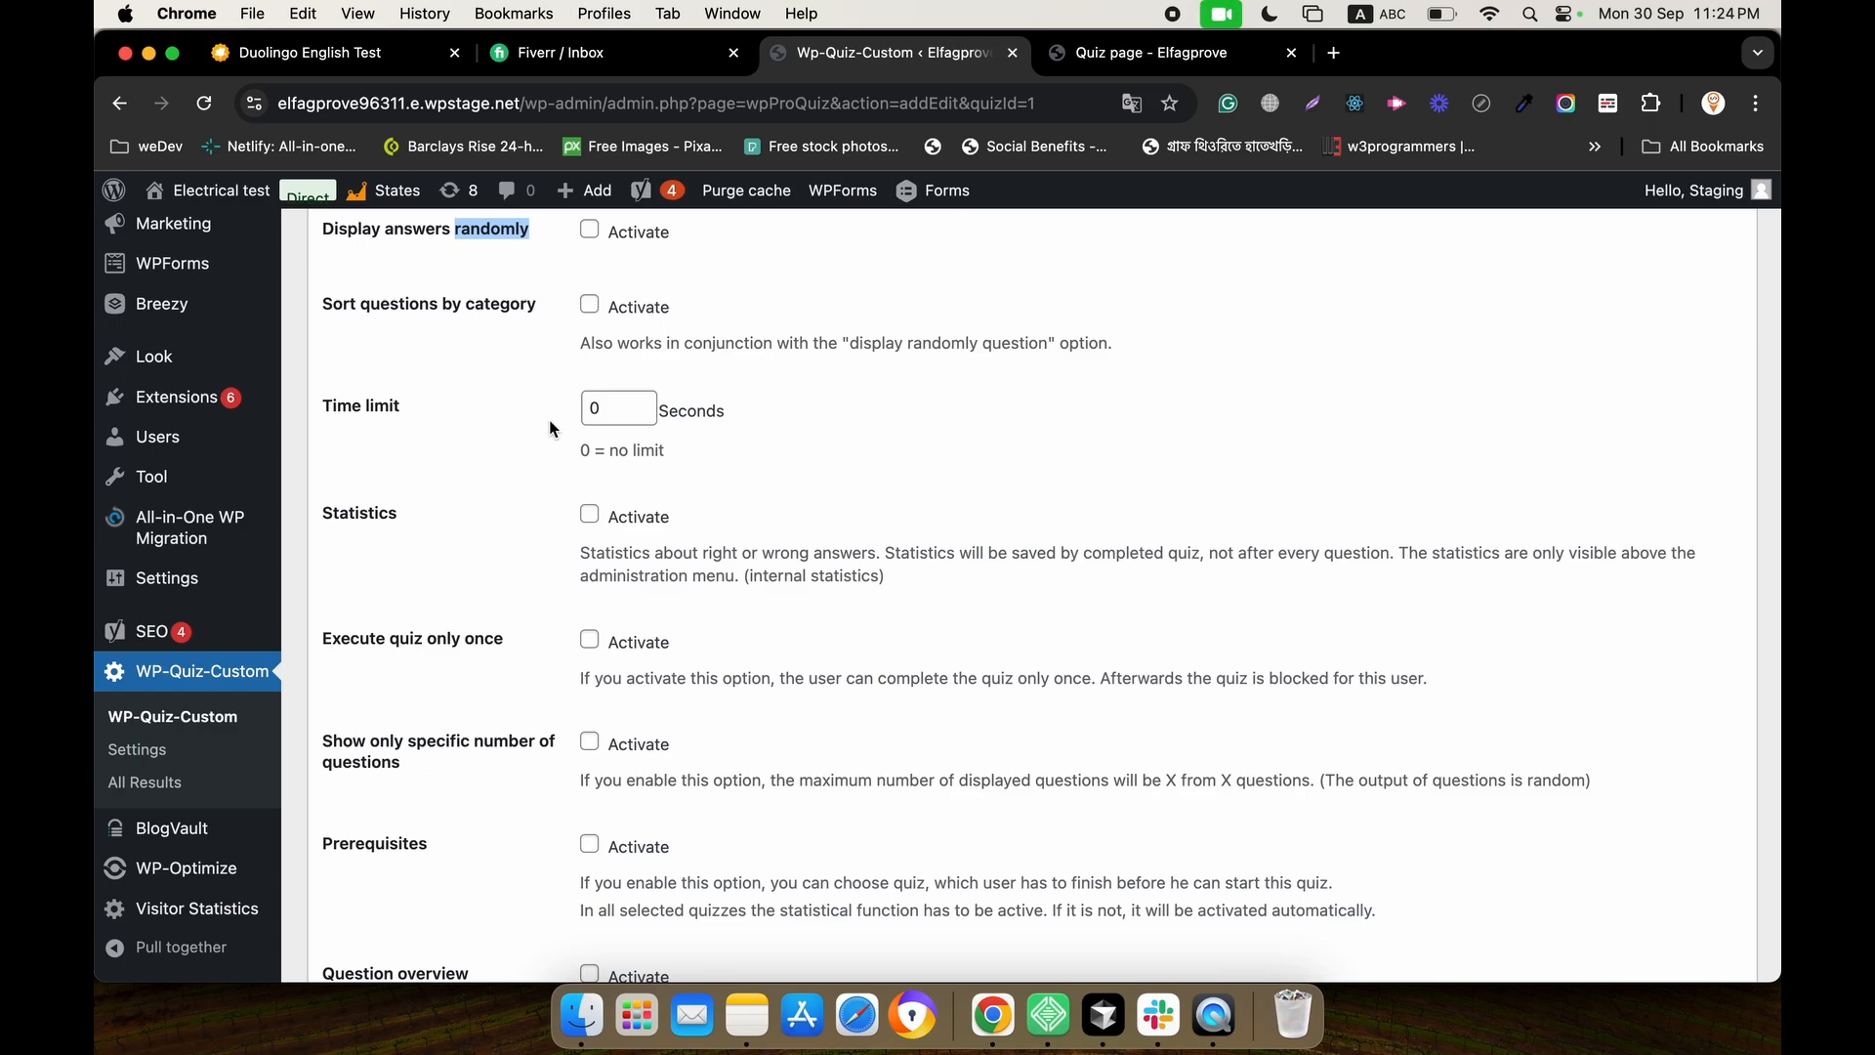
pyautogui.scroll(-2, 549, 419)
pyautogui.click(589, 434)
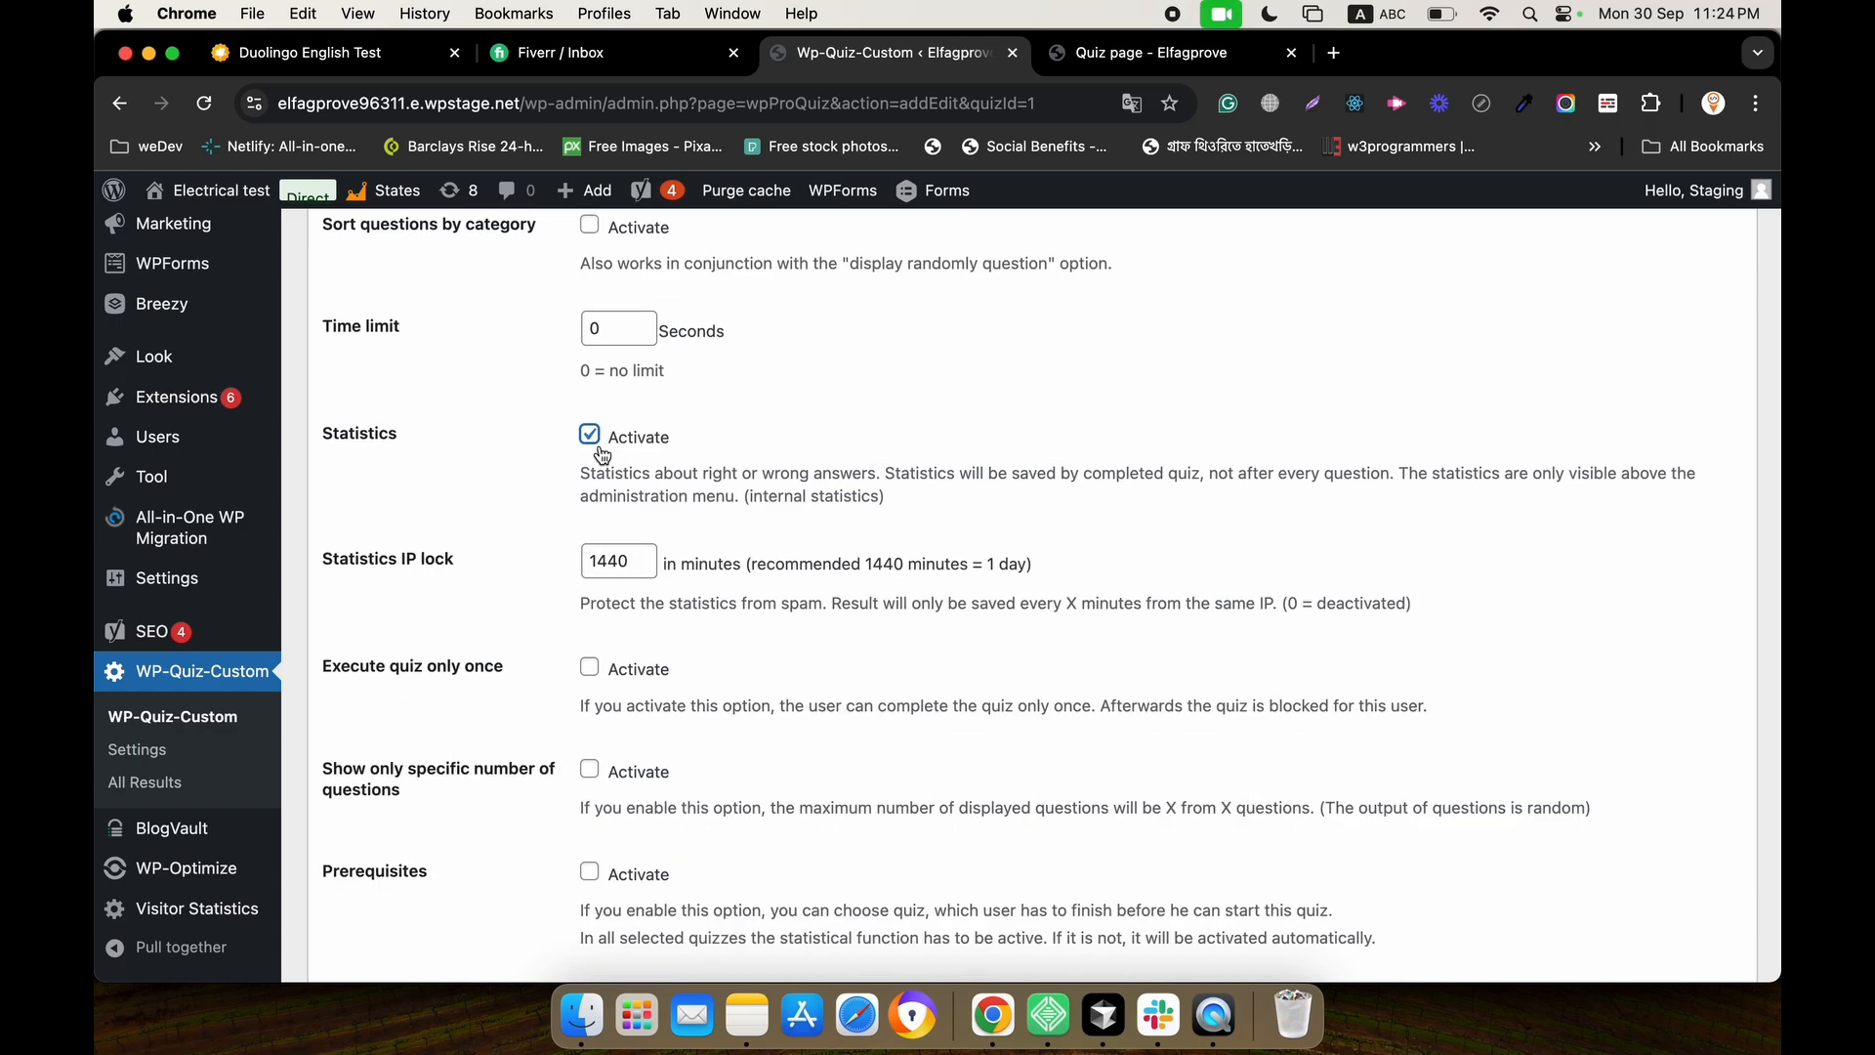
# Examine the remaining quiz options, from executing the quiz only once to registered users only, and the question options down to hiding question numbering.
pyautogui.scroll(-7, 525, 535)
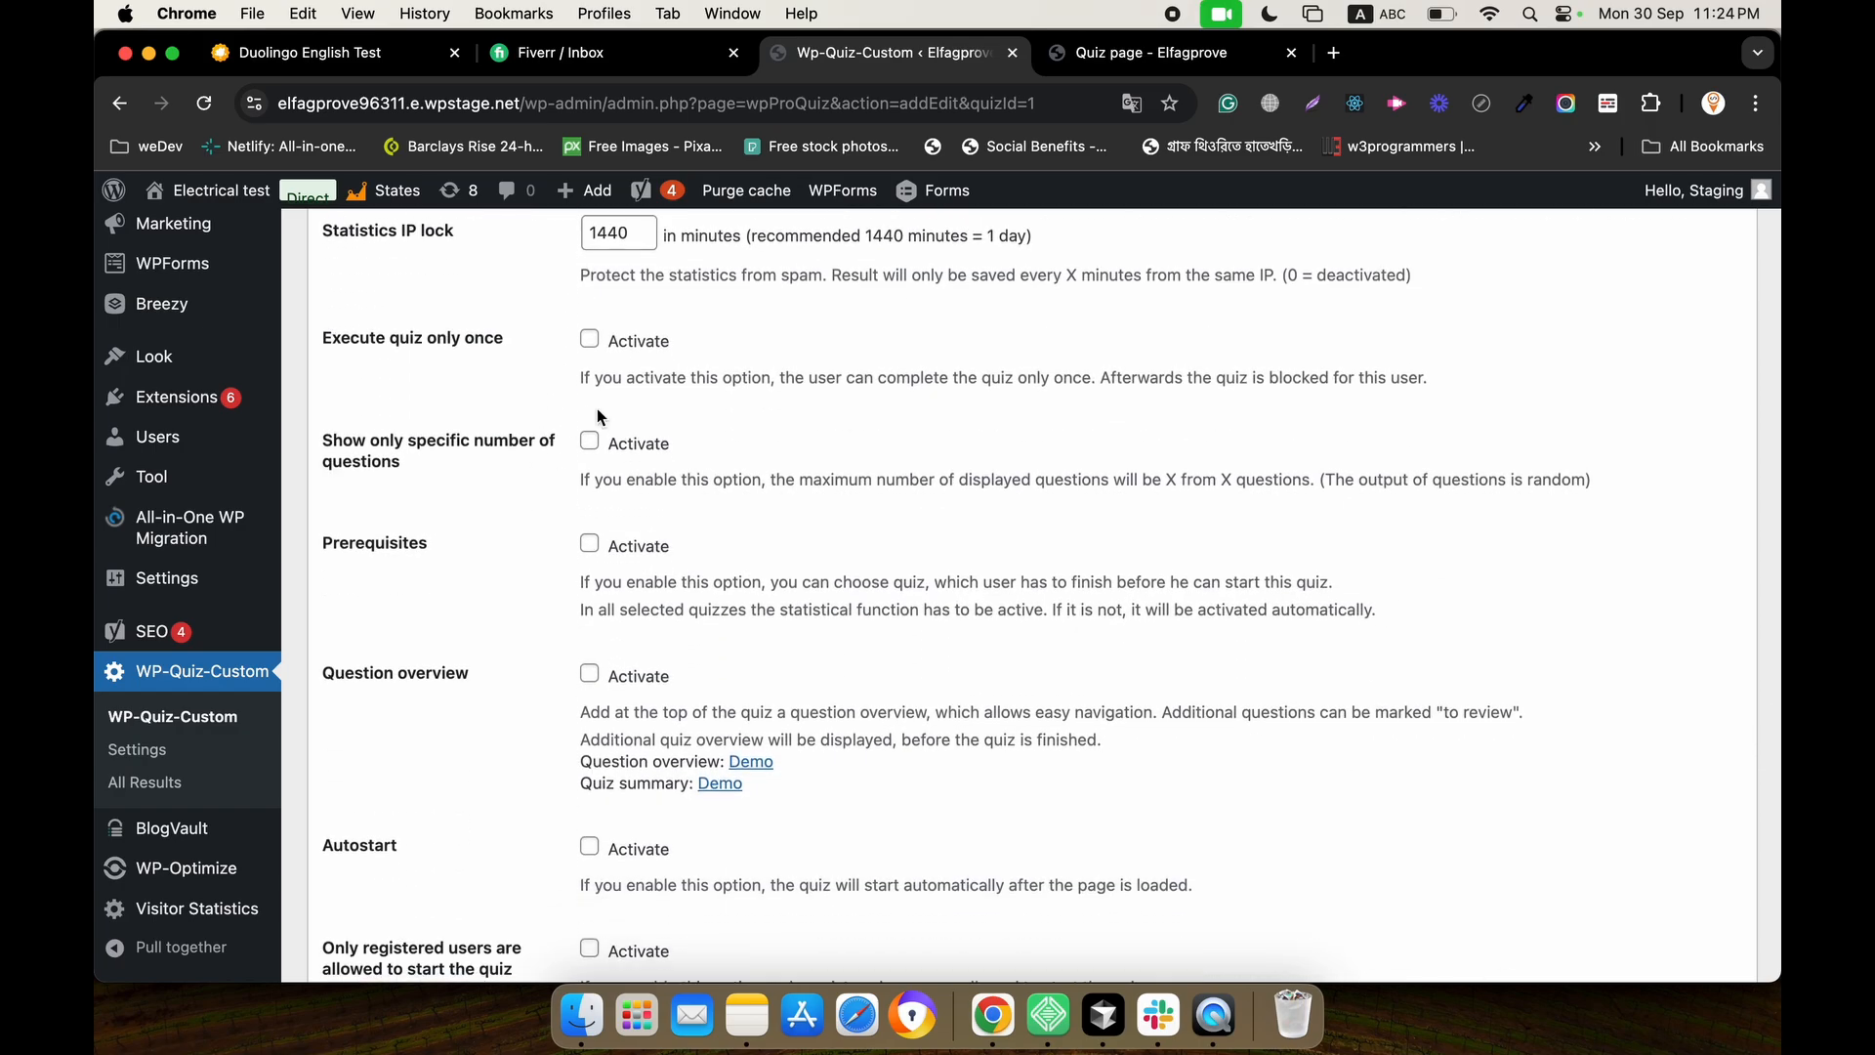
pyautogui.scroll(-2, 586, 459)
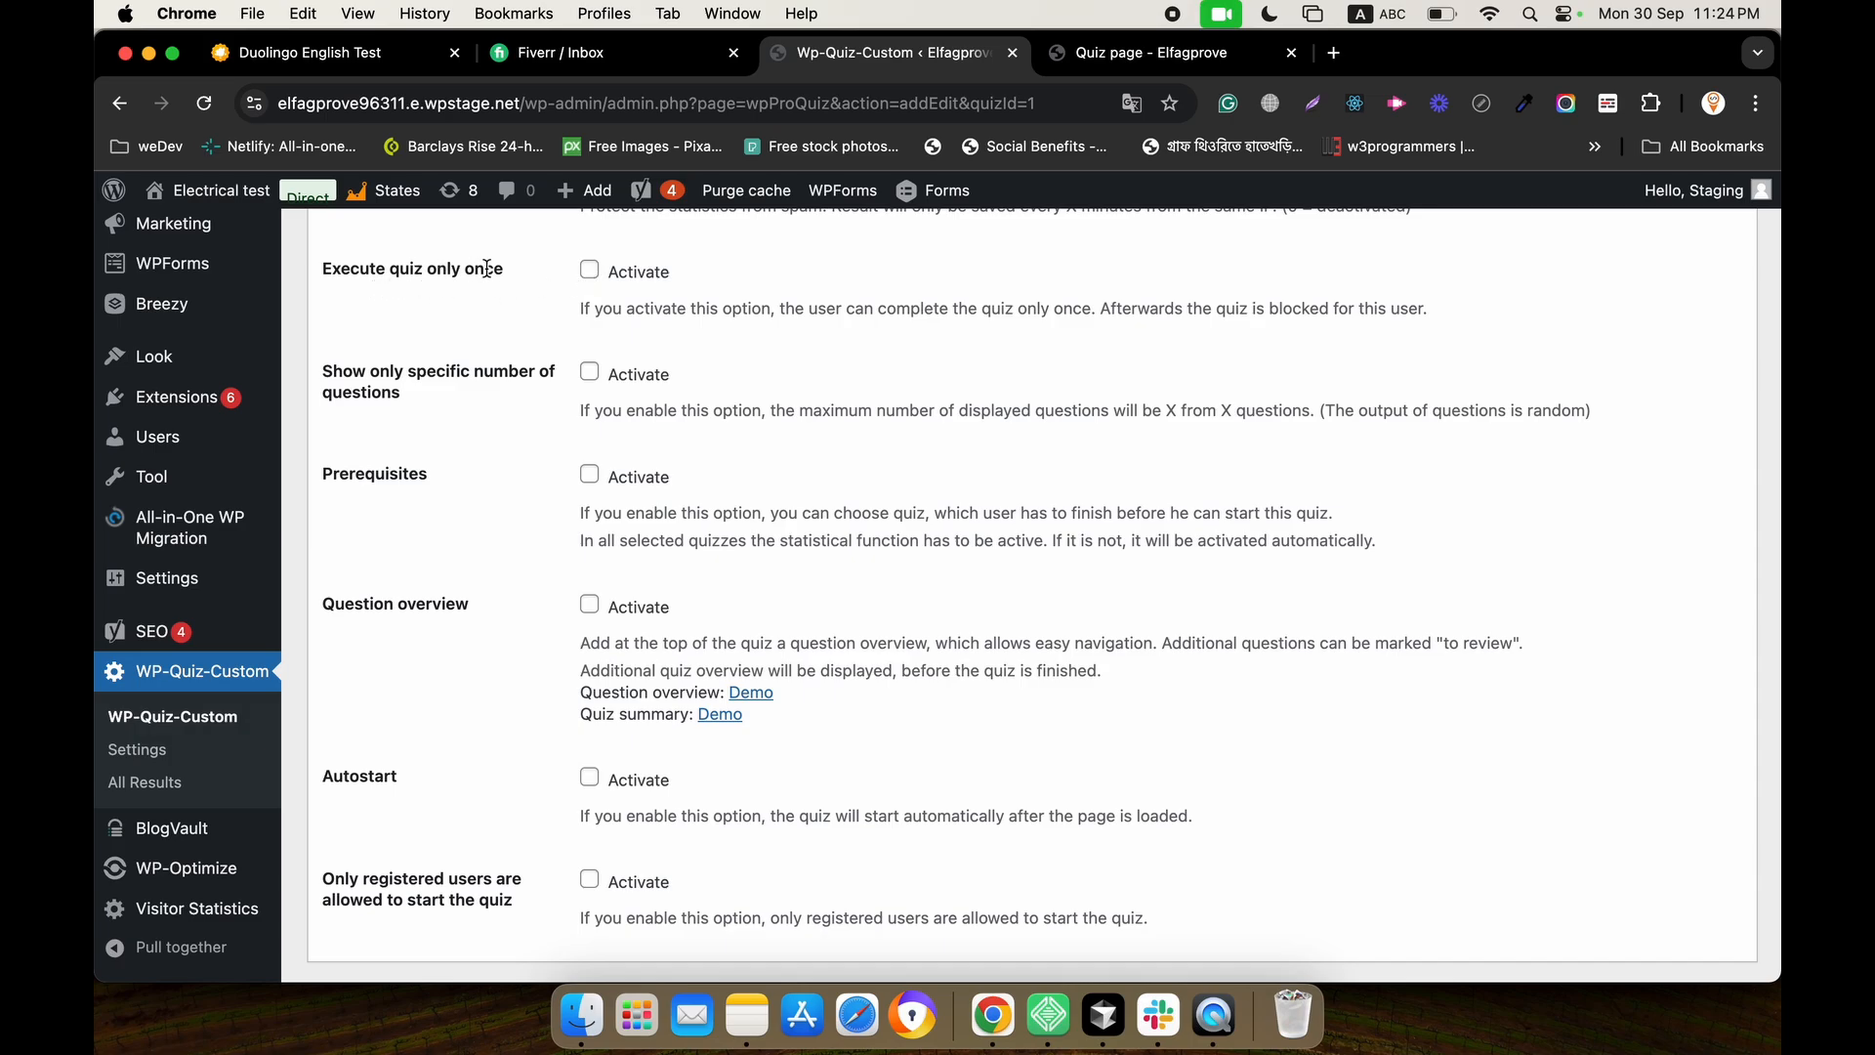
pyautogui.scroll(2, 485, 267)
pyautogui.moveTo(322, 337); pyautogui.dragTo(467, 325)
pyautogui.click(551, 341)
pyautogui.scroll(-3, 449, 439)
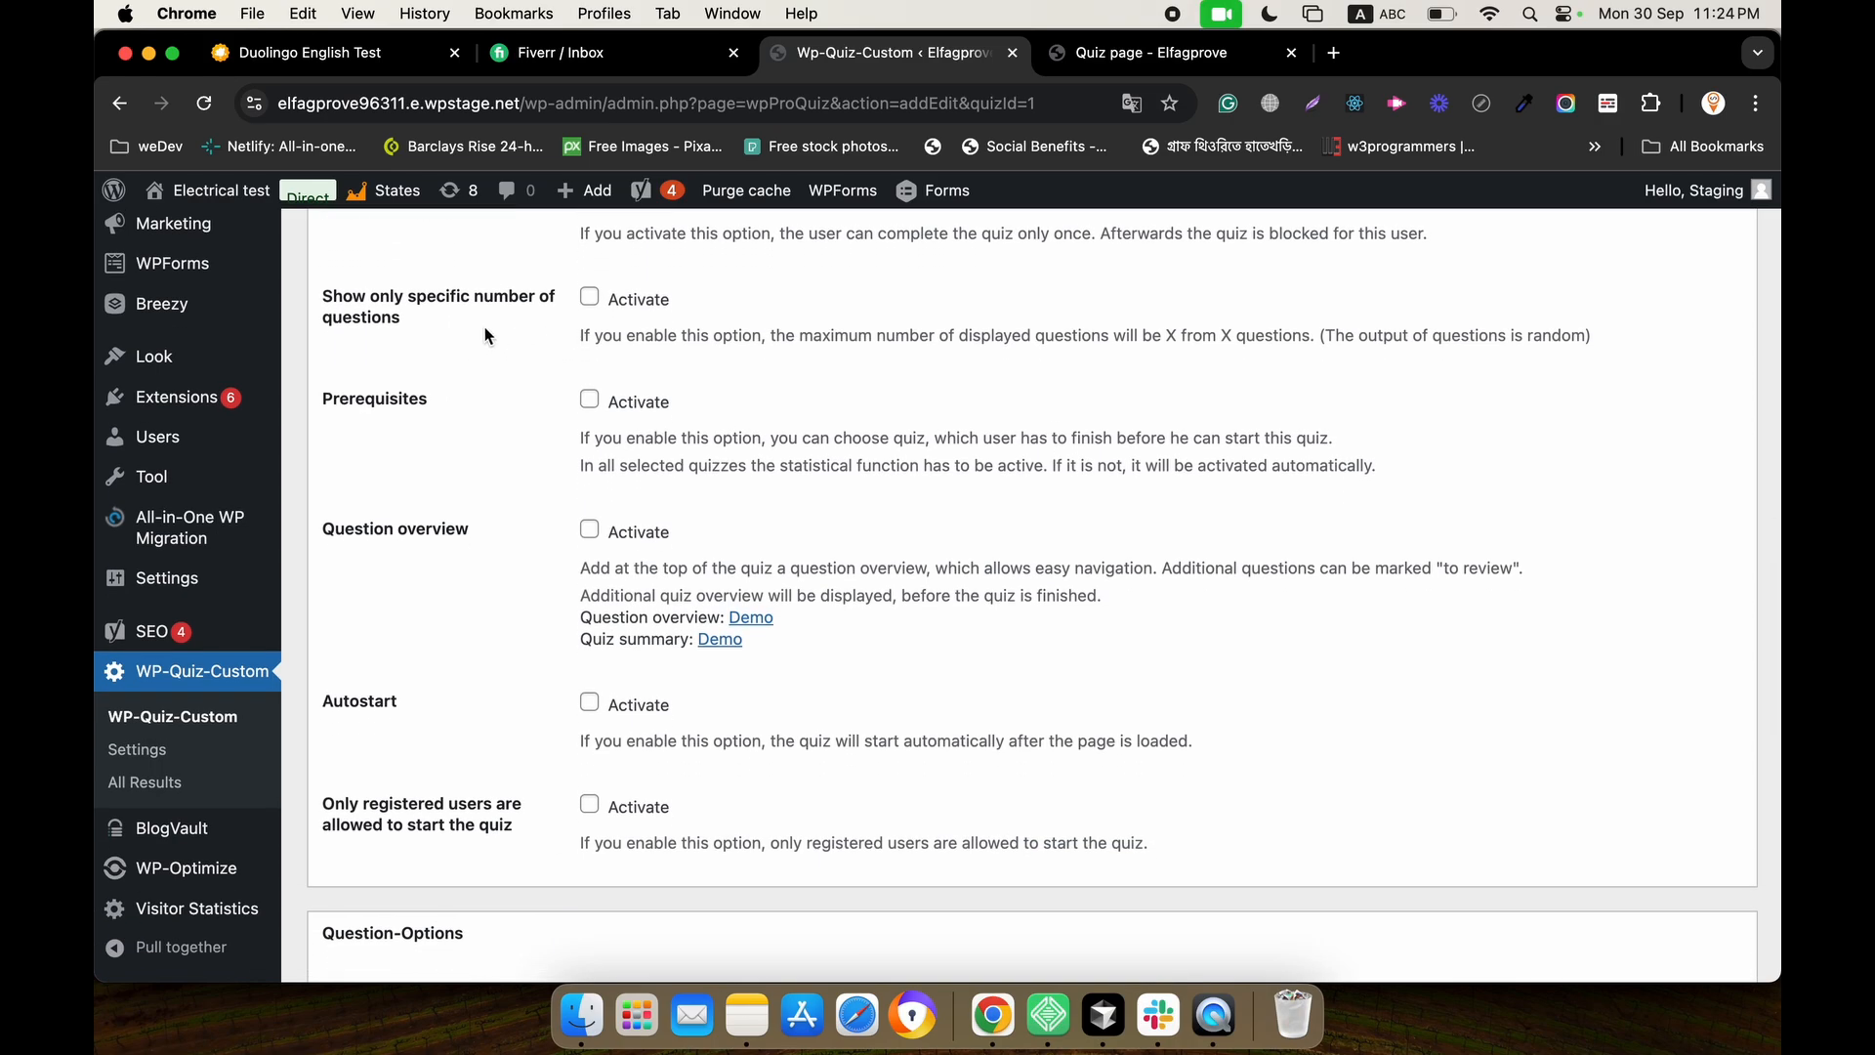
pyautogui.moveTo(331, 297); pyautogui.dragTo(385, 303)
pyautogui.scroll(-2, 455, 349)
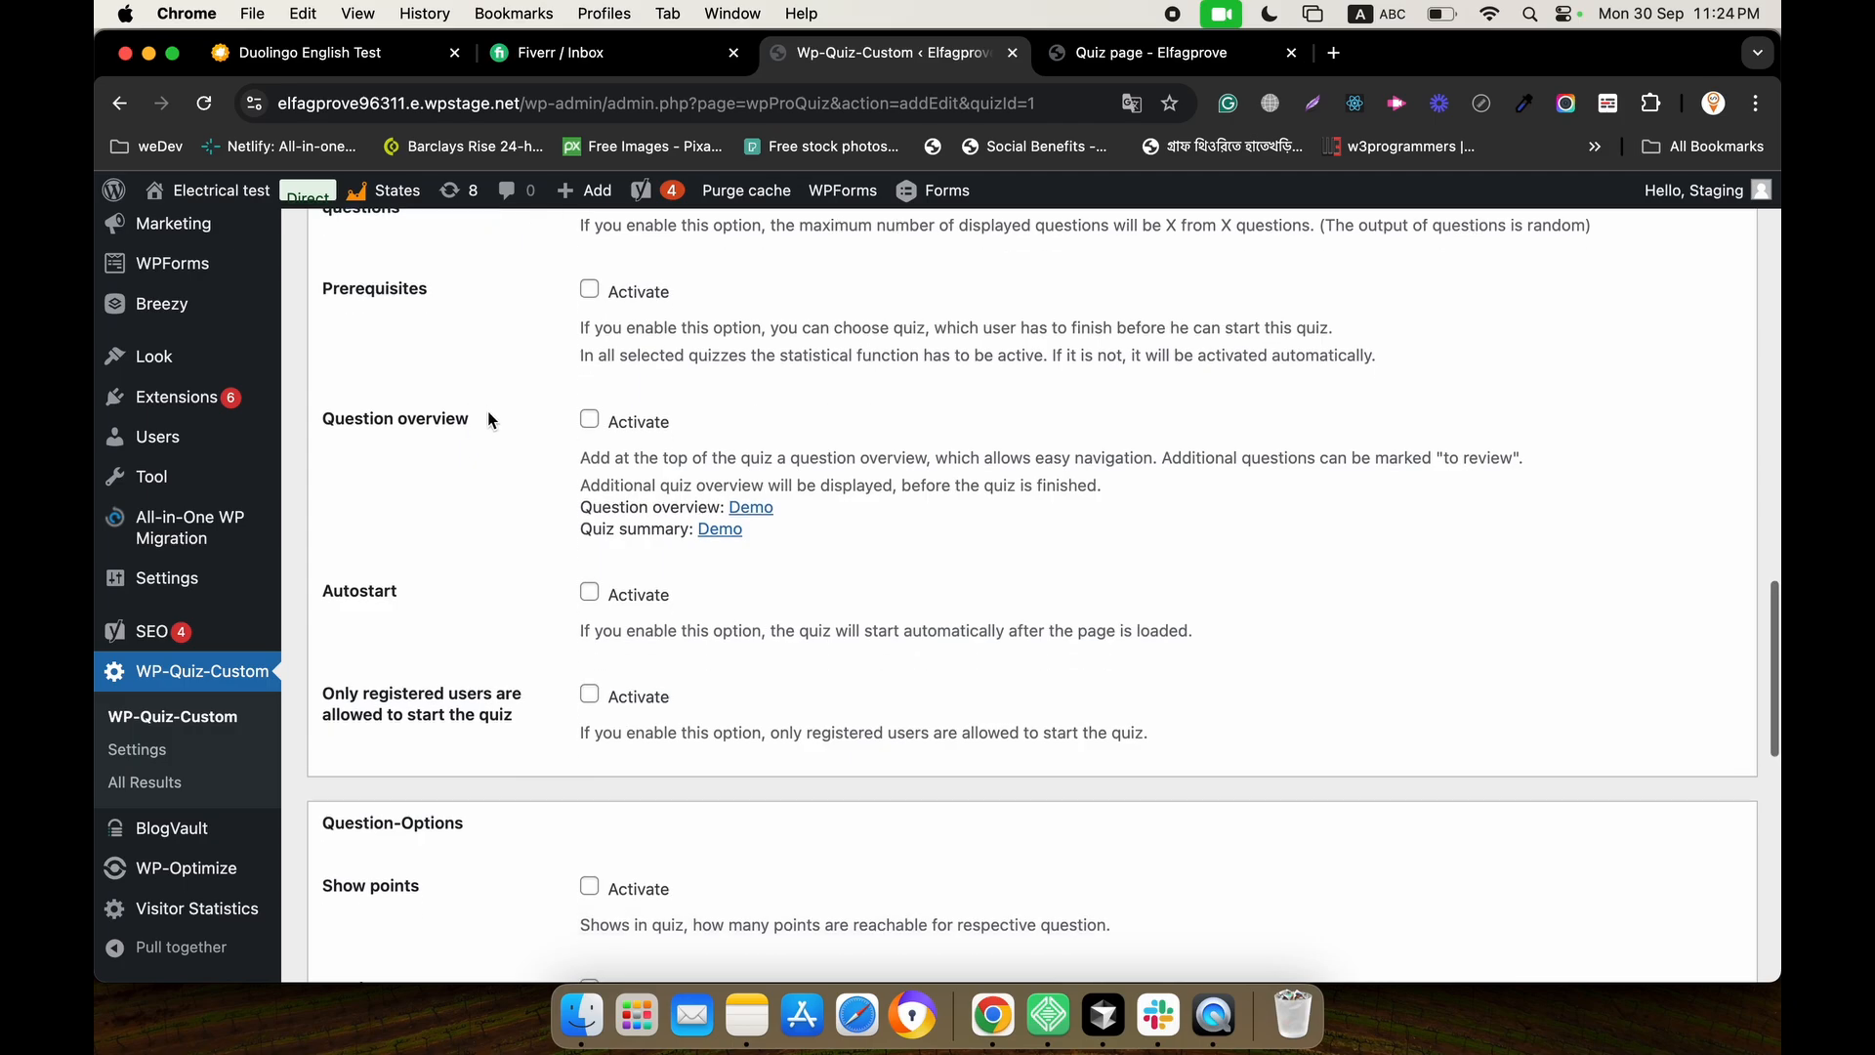
pyautogui.scroll(-2, 529, 519)
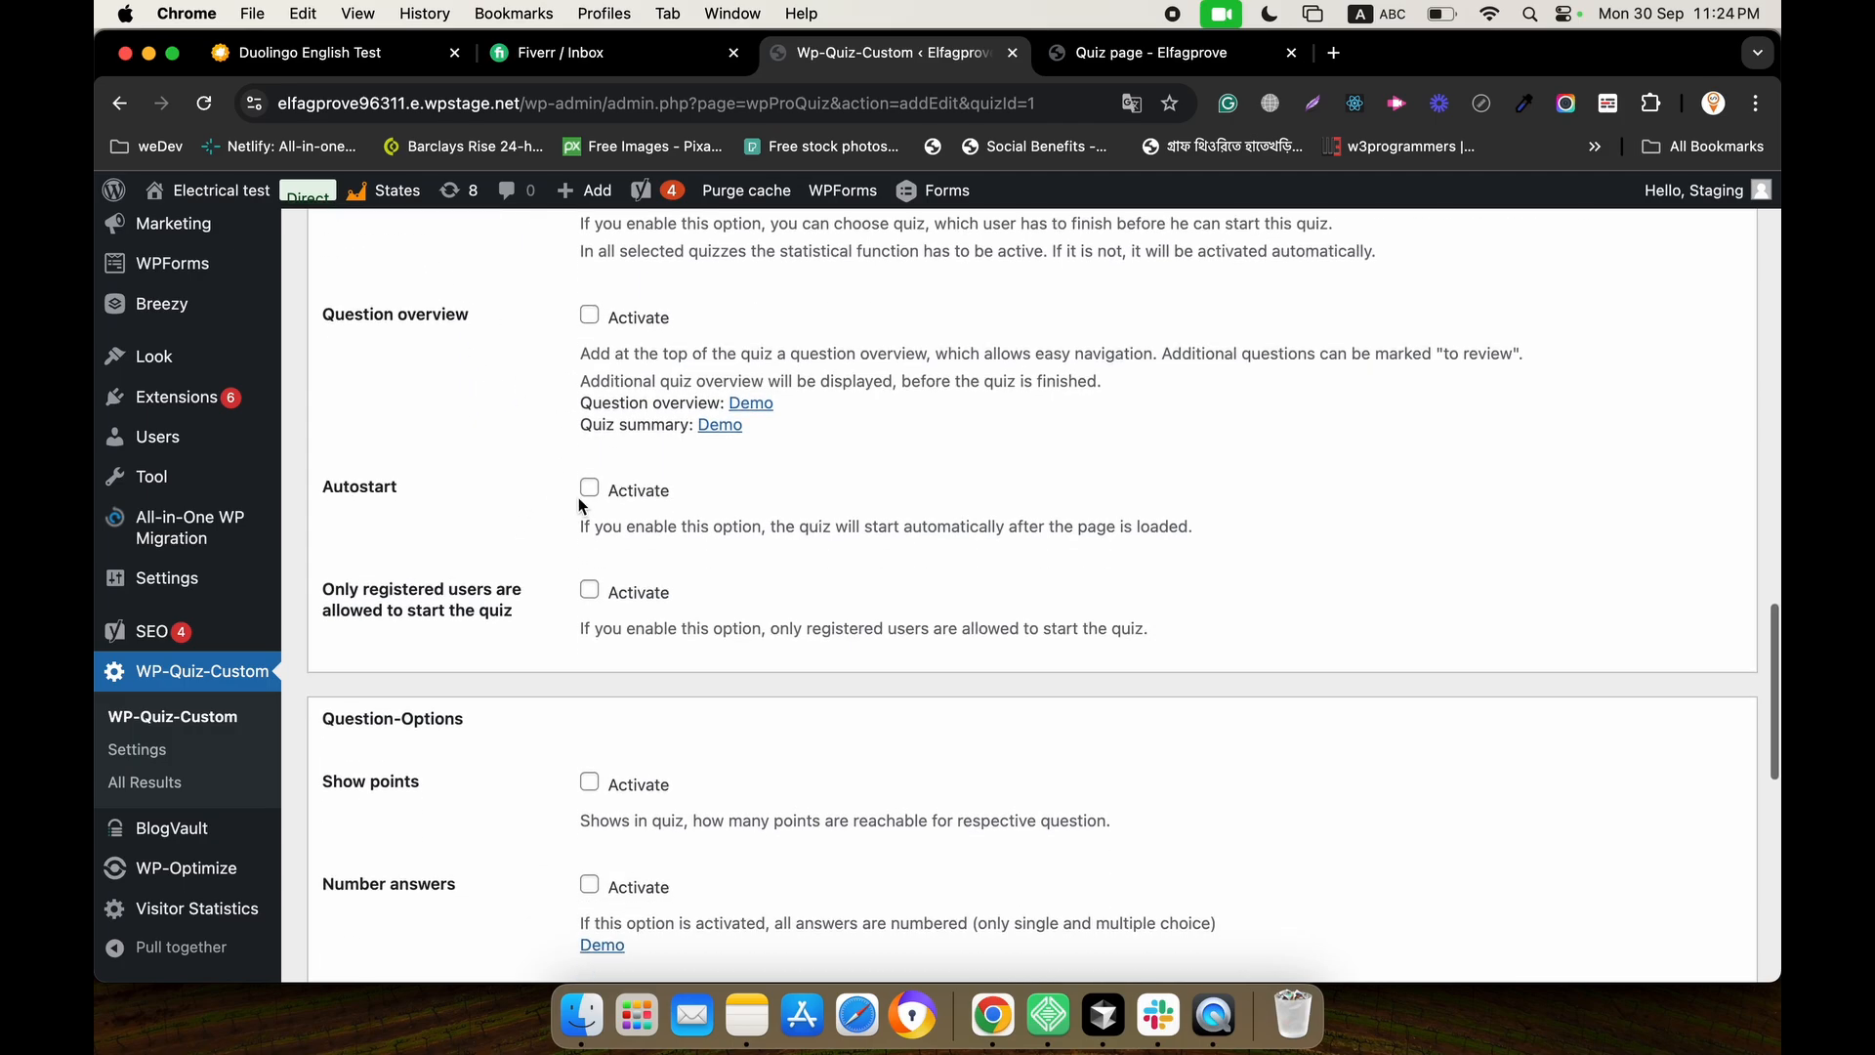
pyautogui.scroll(-2, 589, 502)
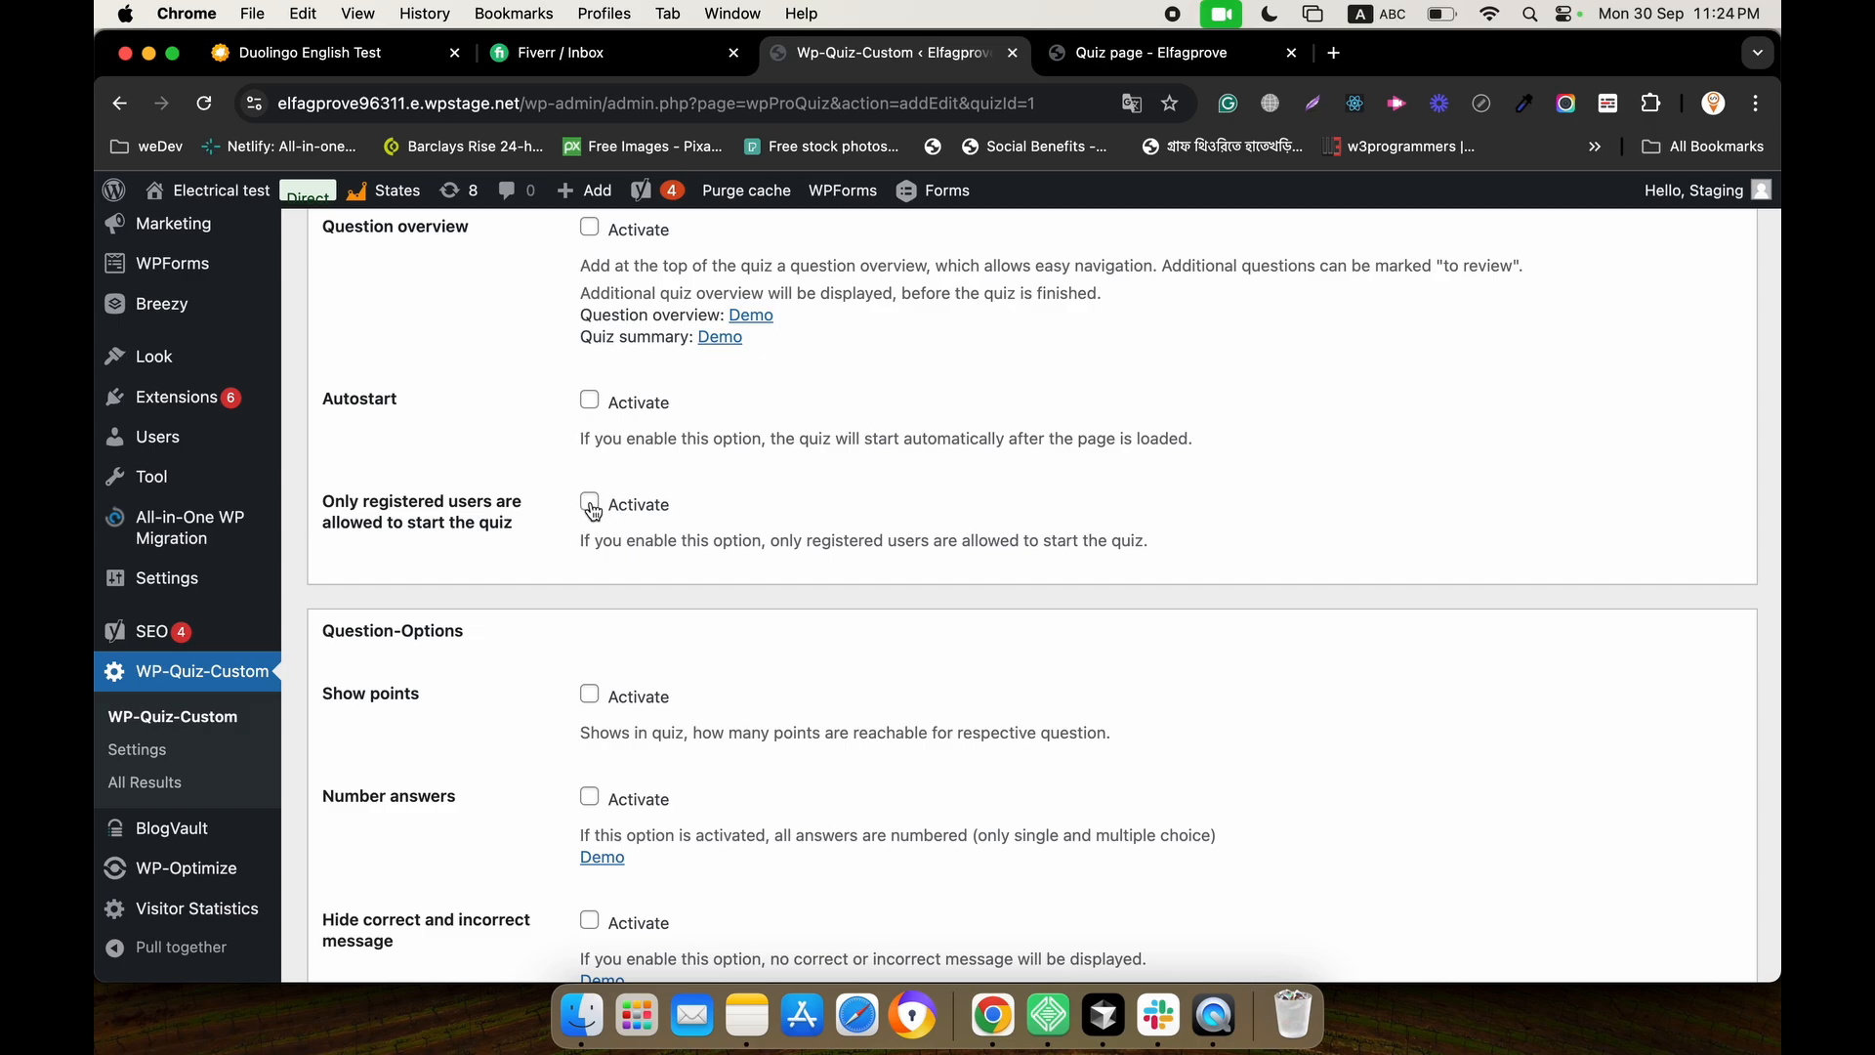
pyautogui.scroll(-8, 598, 574)
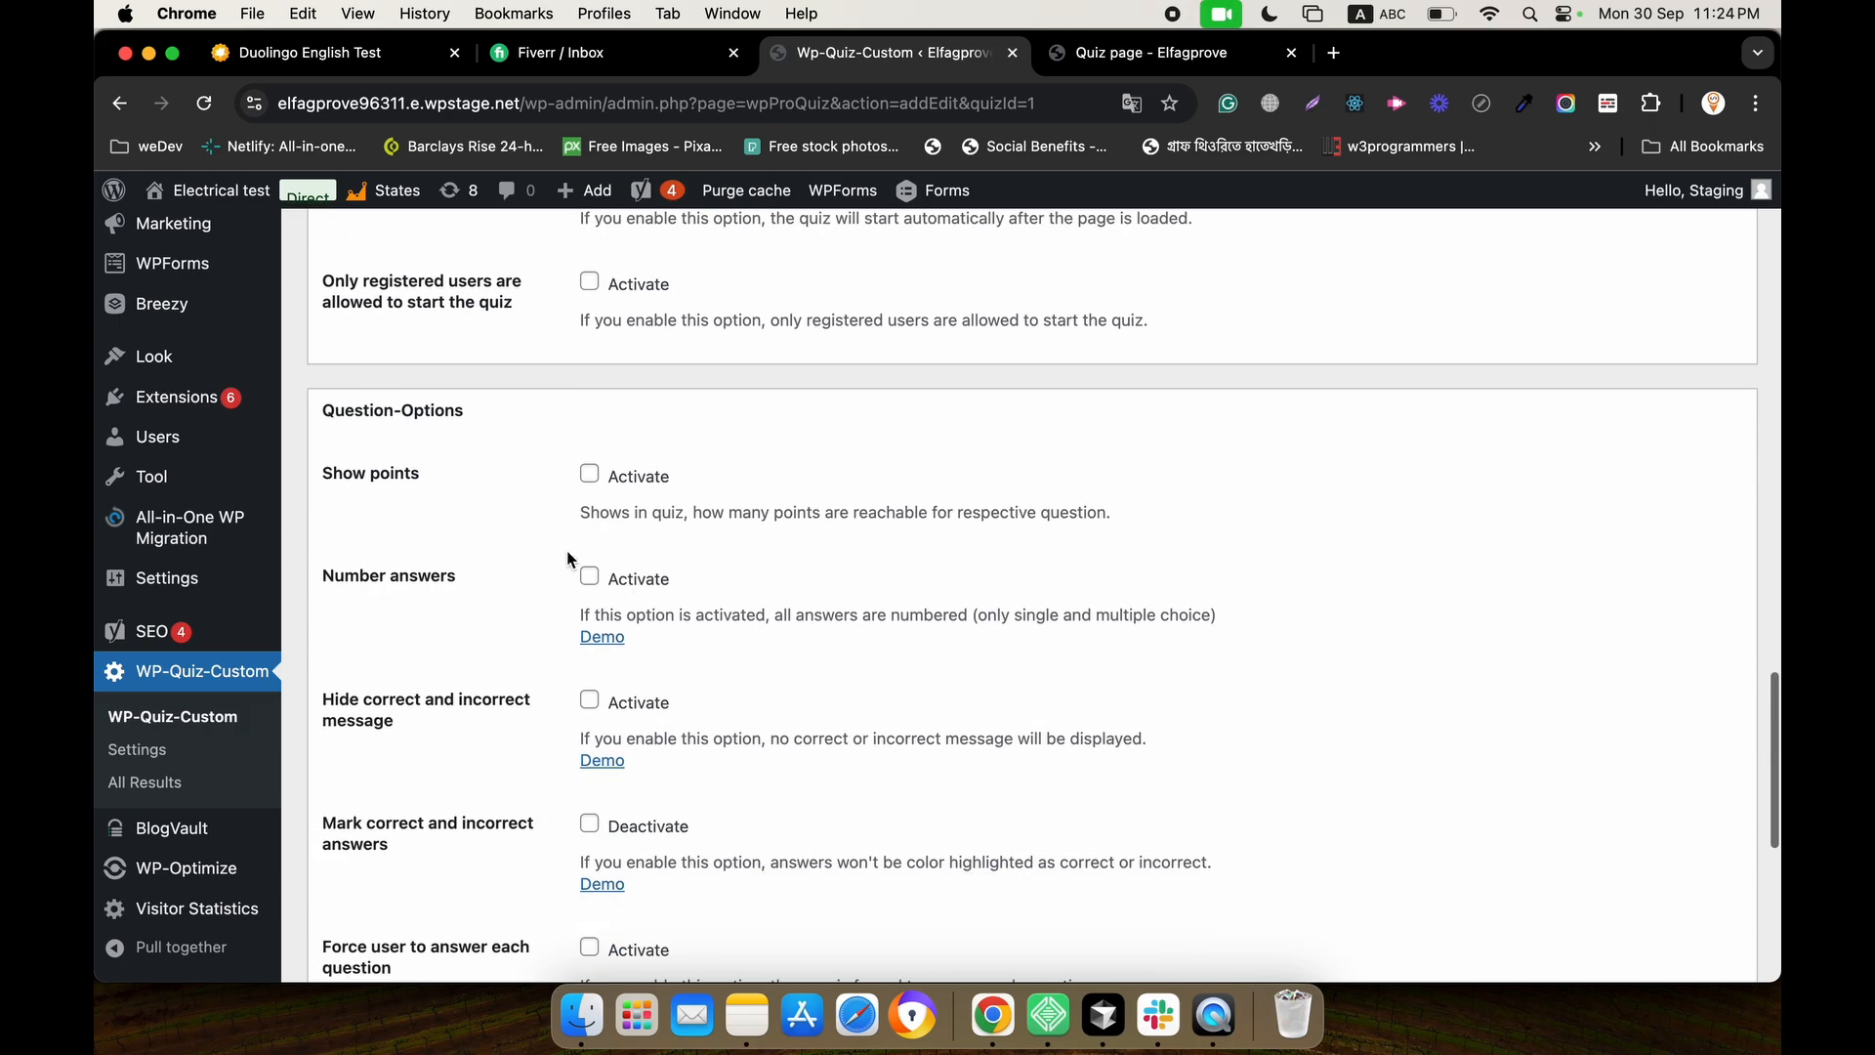
pyautogui.scroll(-8, 514, 537)
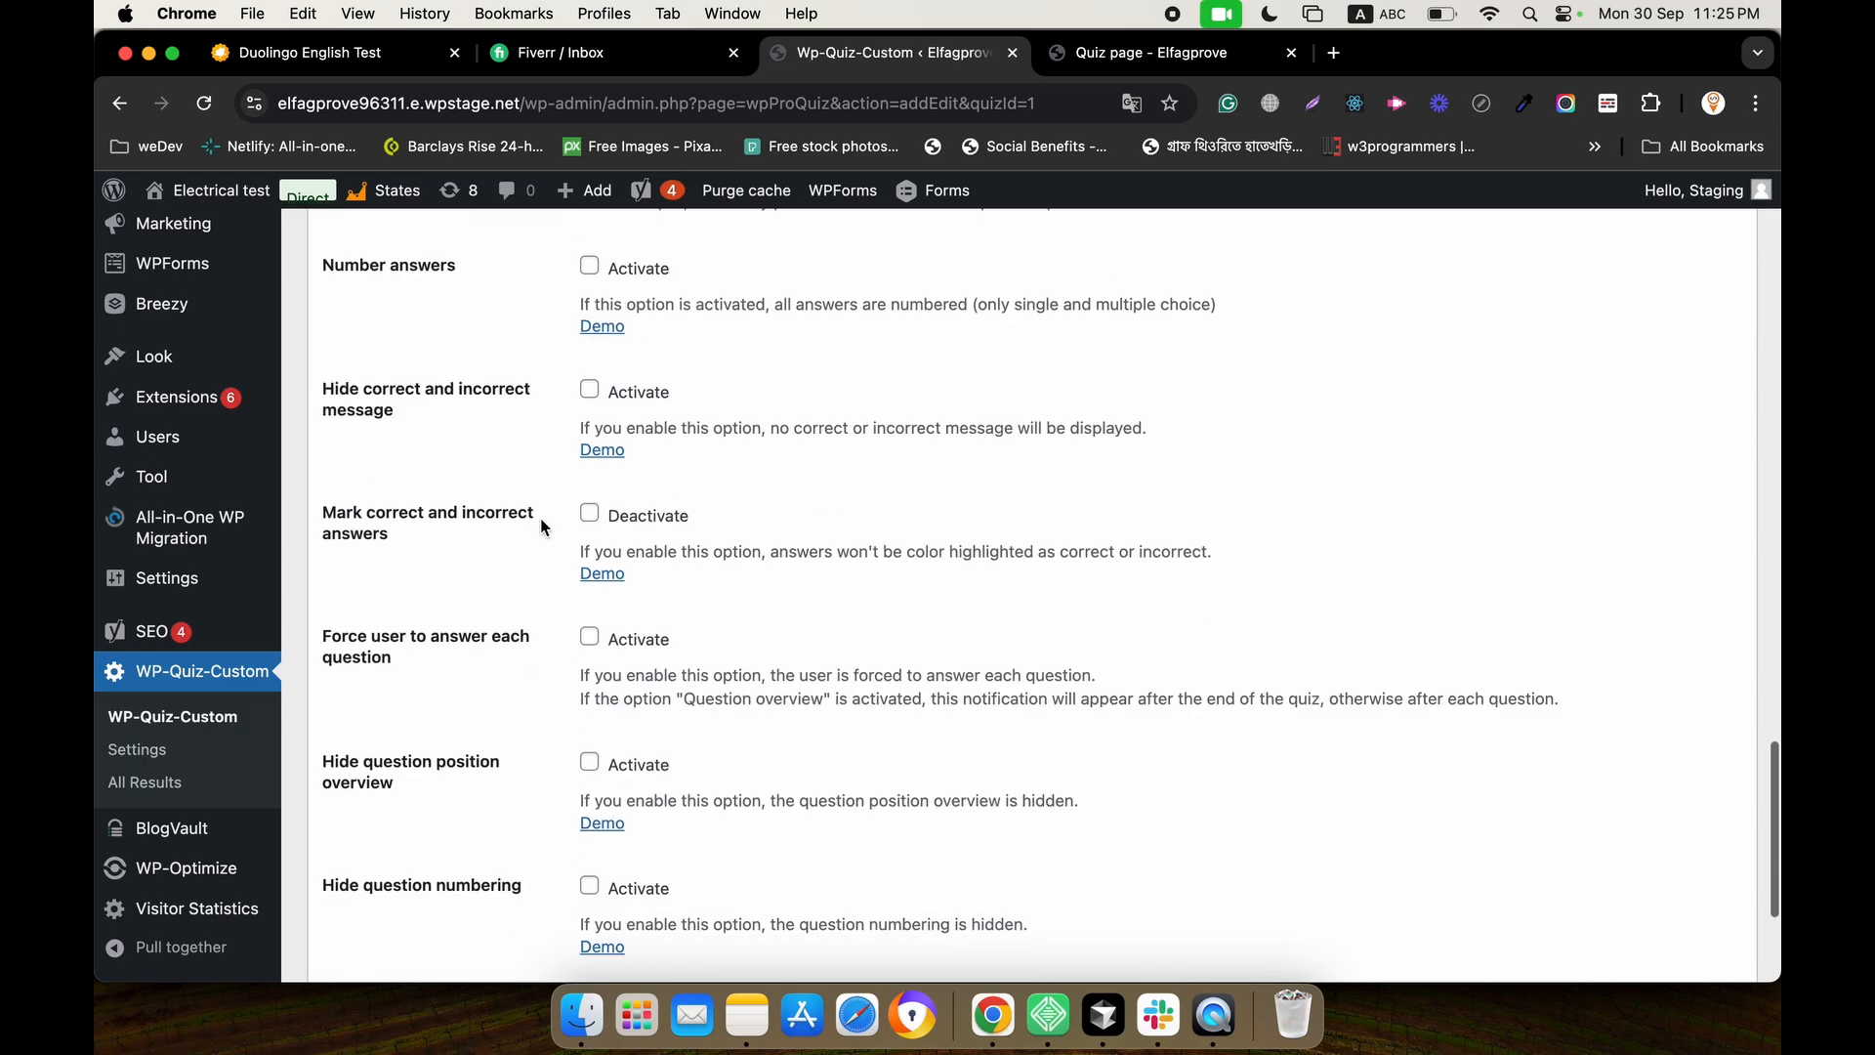
pyautogui.scroll(20, 547, 757)
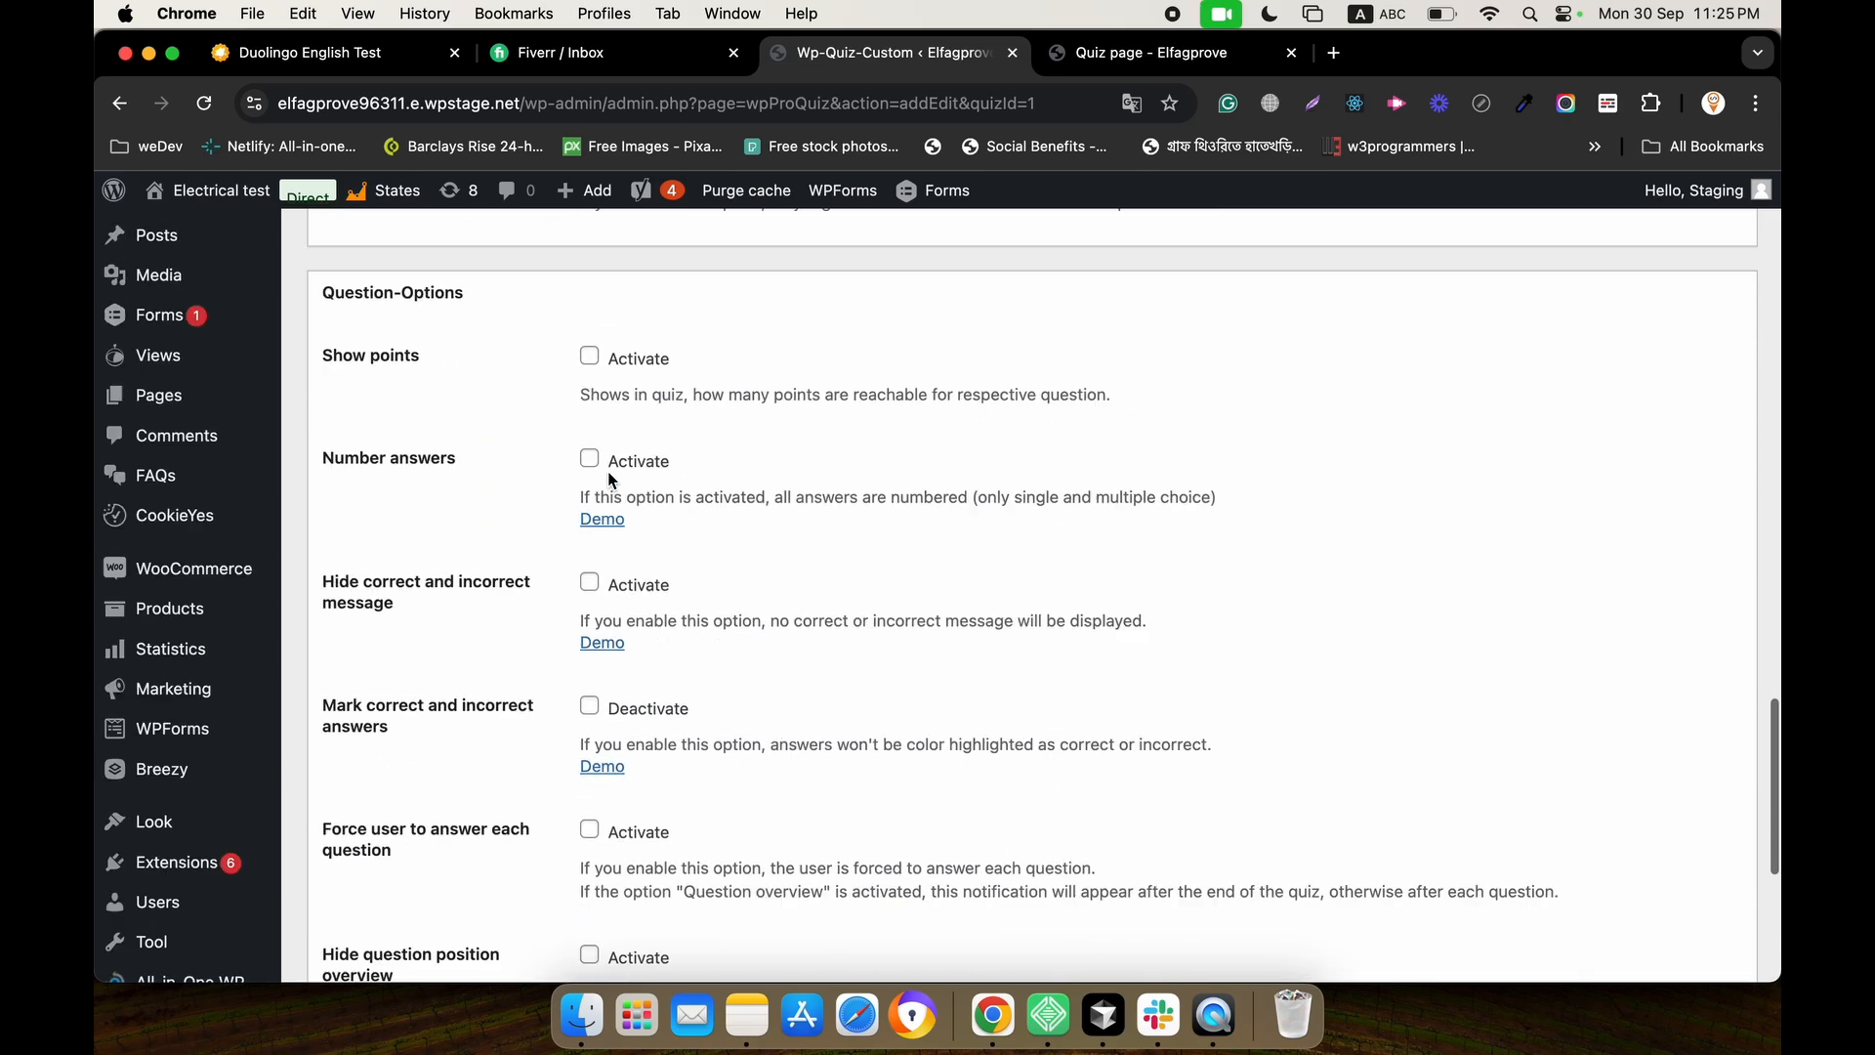
# Activate the leaderboard for the Basic quiz.
pyautogui.scroll(-5, 625, 546)
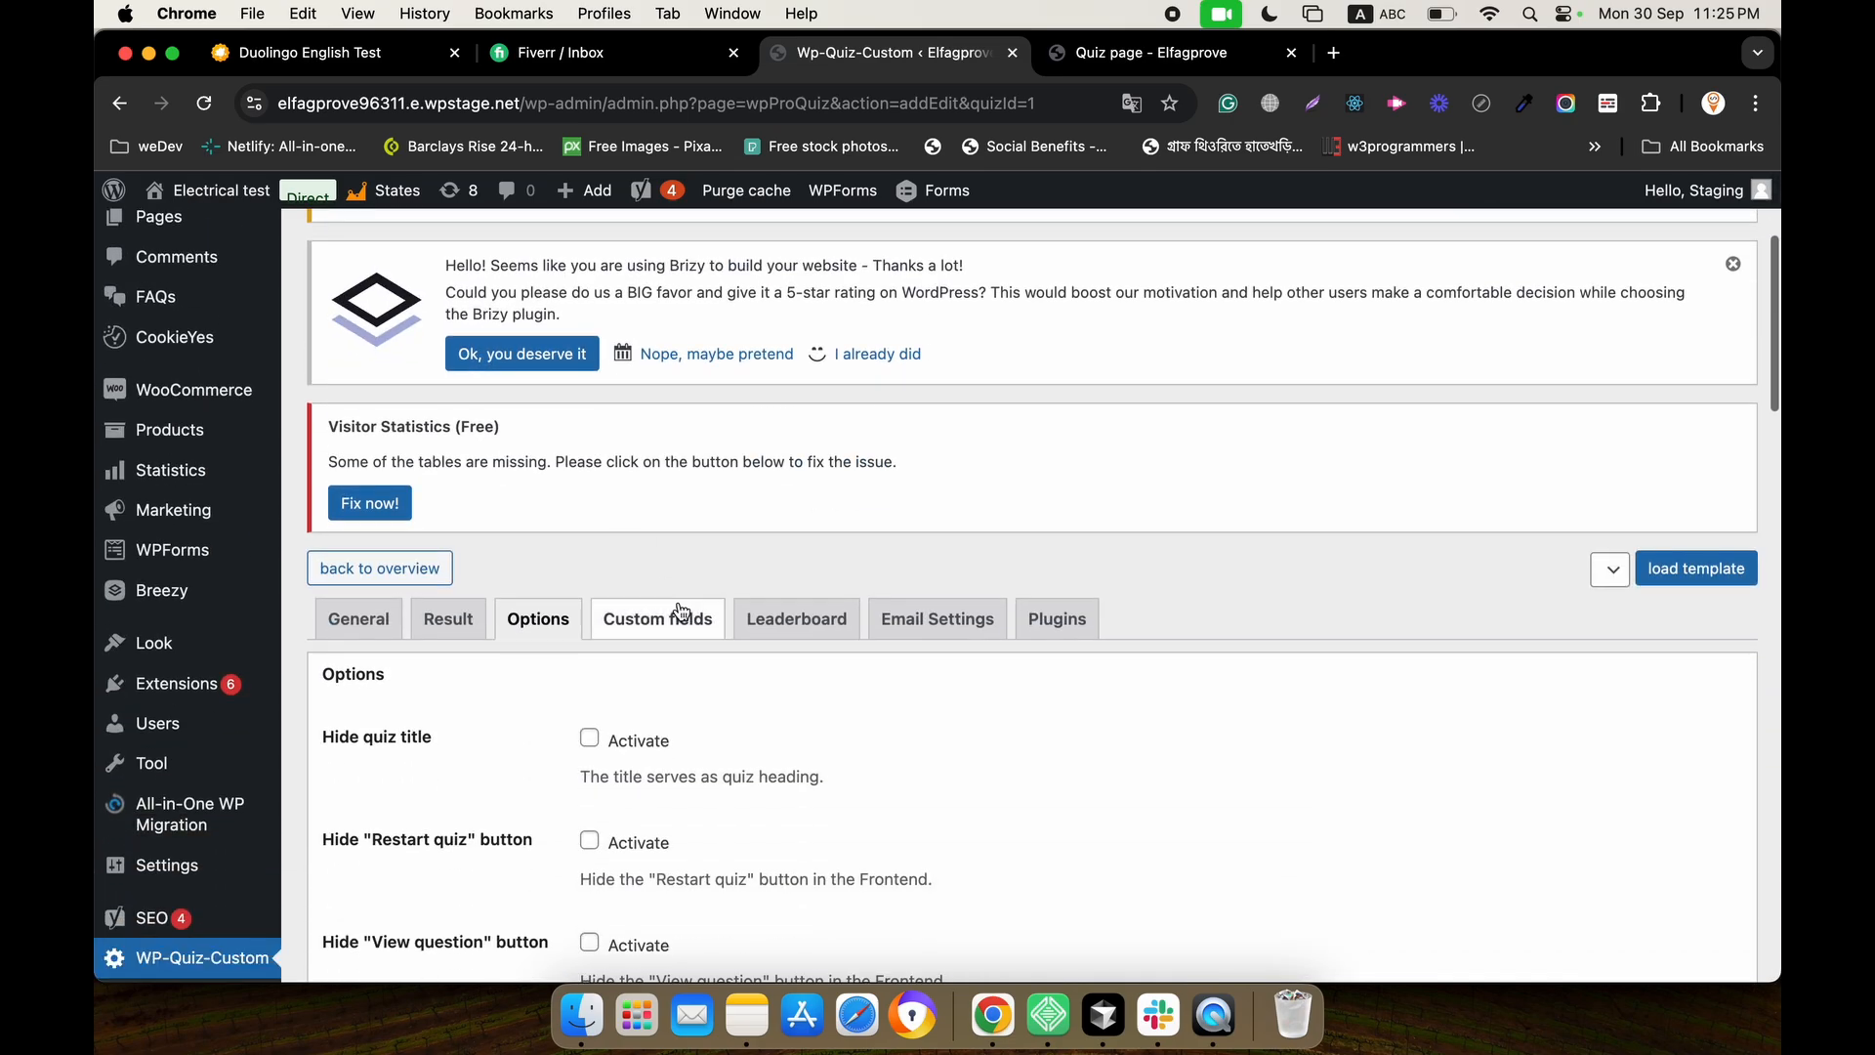
pyautogui.click(795, 615)
pyautogui.click(589, 711)
pyautogui.scroll(-3, 547, 759)
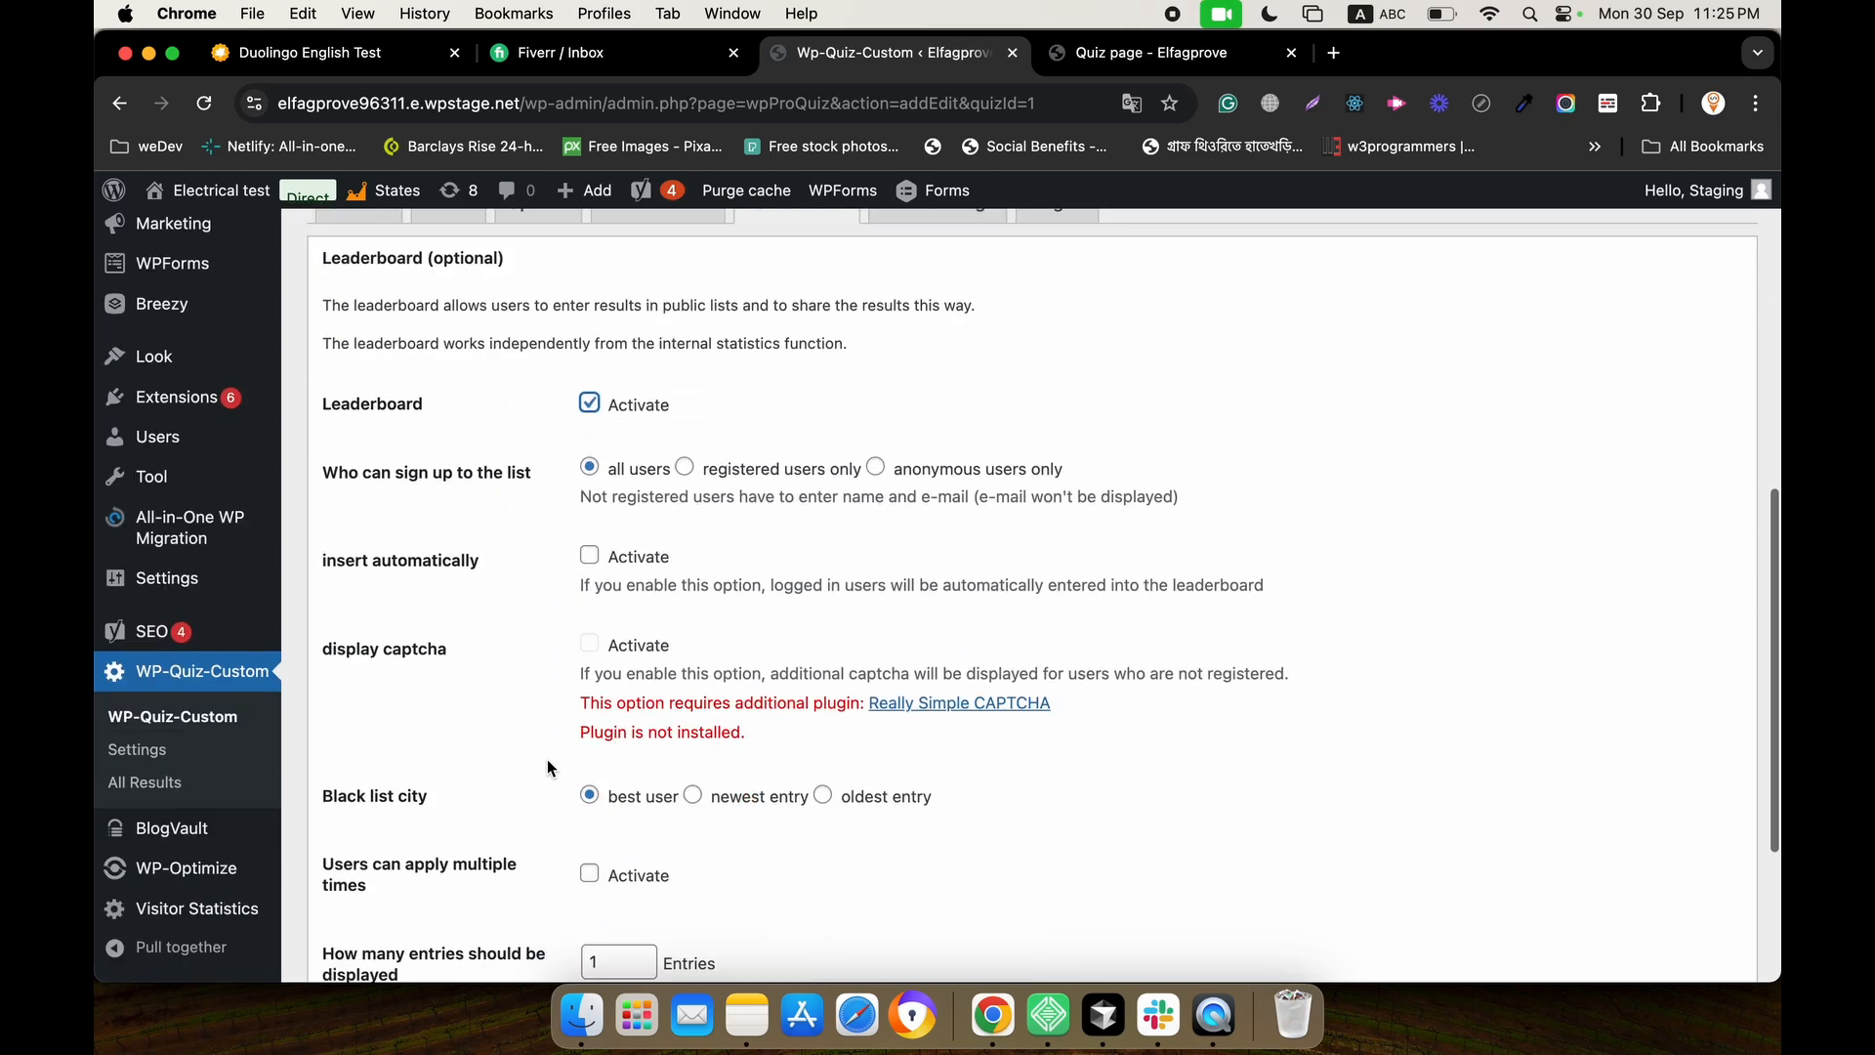
pyautogui.scroll(2, 547, 759)
pyautogui.scroll(-1, 796, 479)
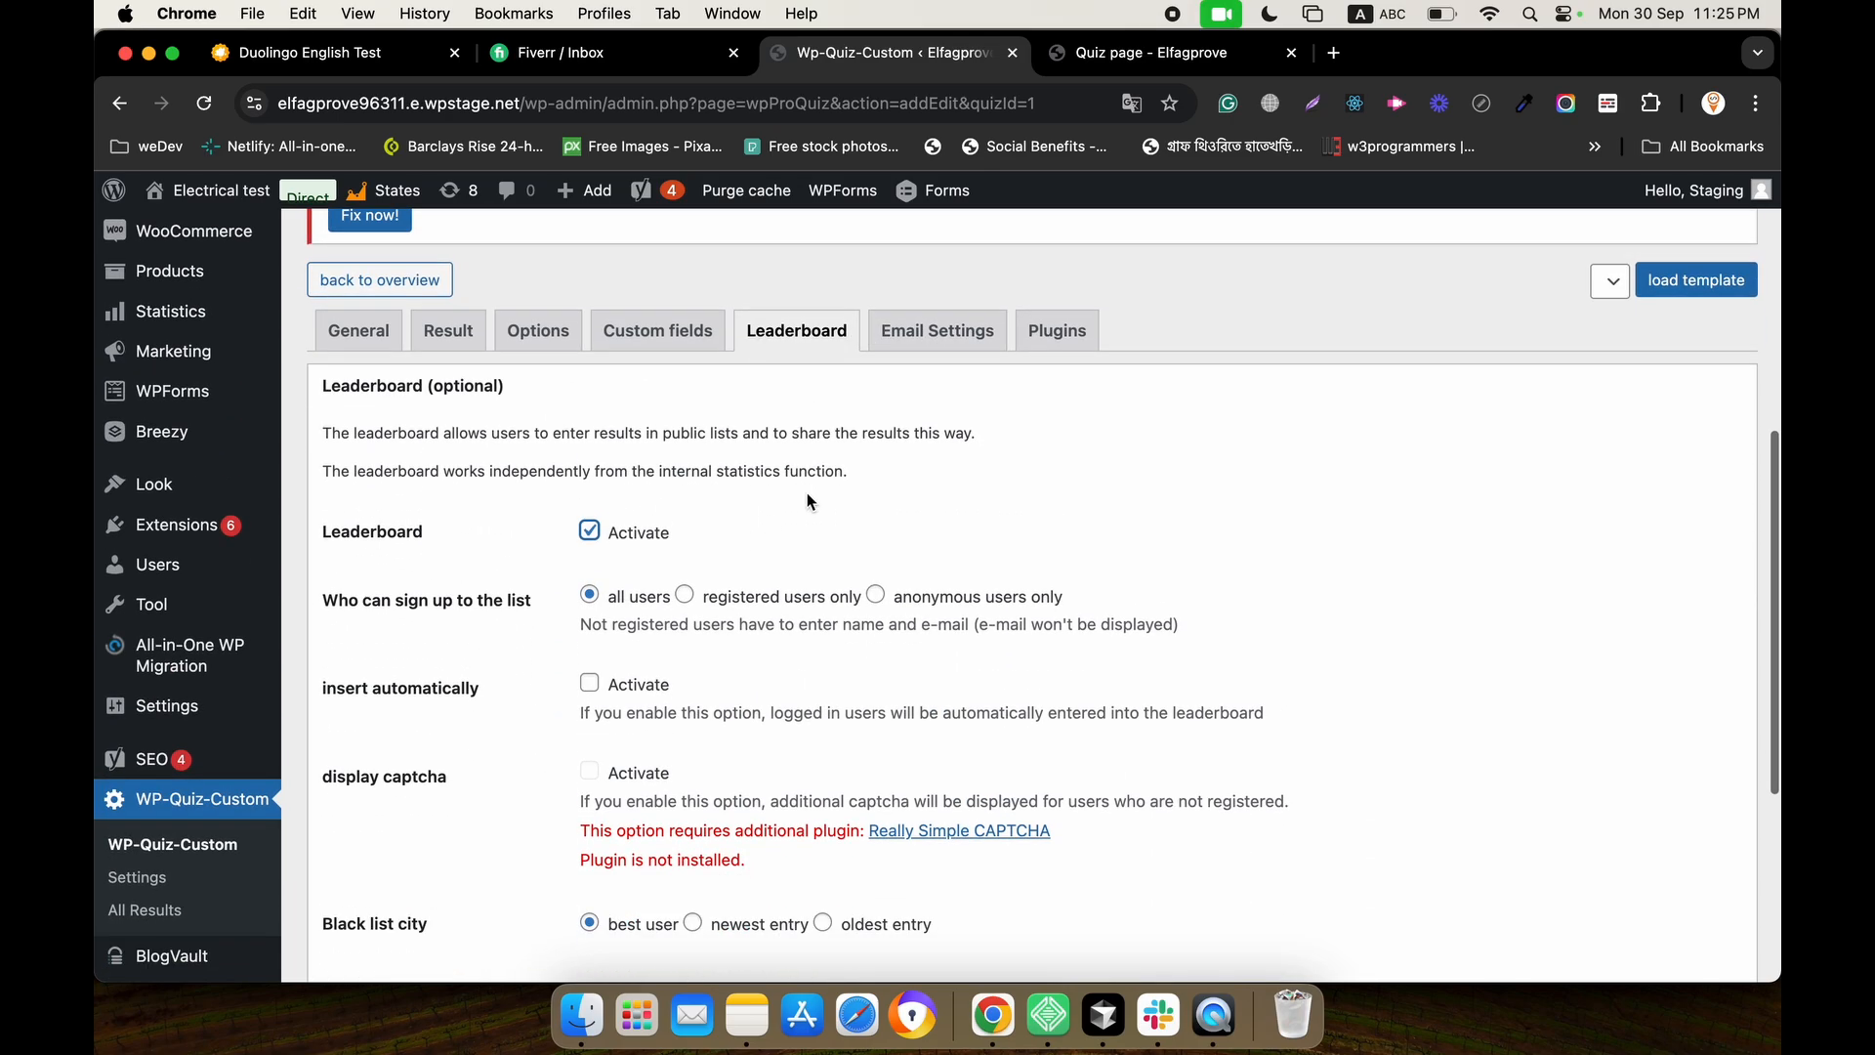
# Activate automatic insertion of logged-in users into the leaderboard and save the quiz.
pyautogui.scroll(-3, 848, 480)
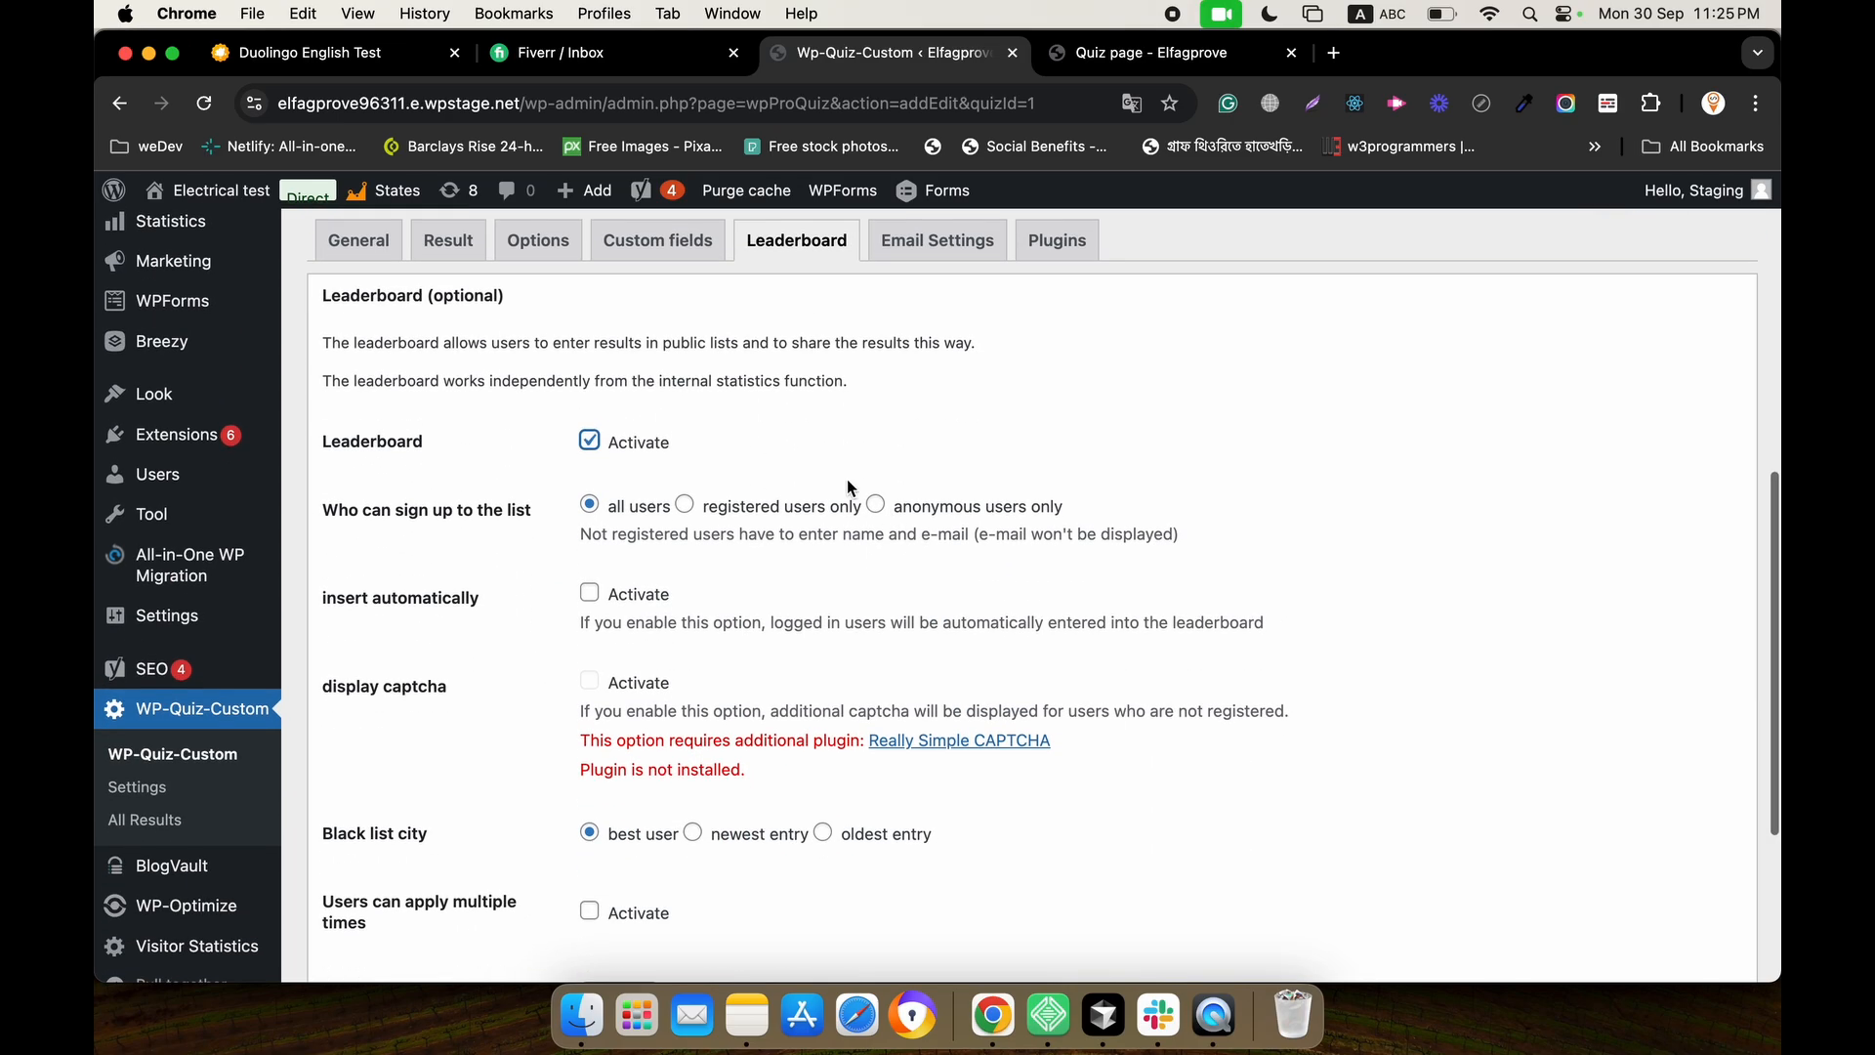
pyautogui.scroll(-2, 848, 480)
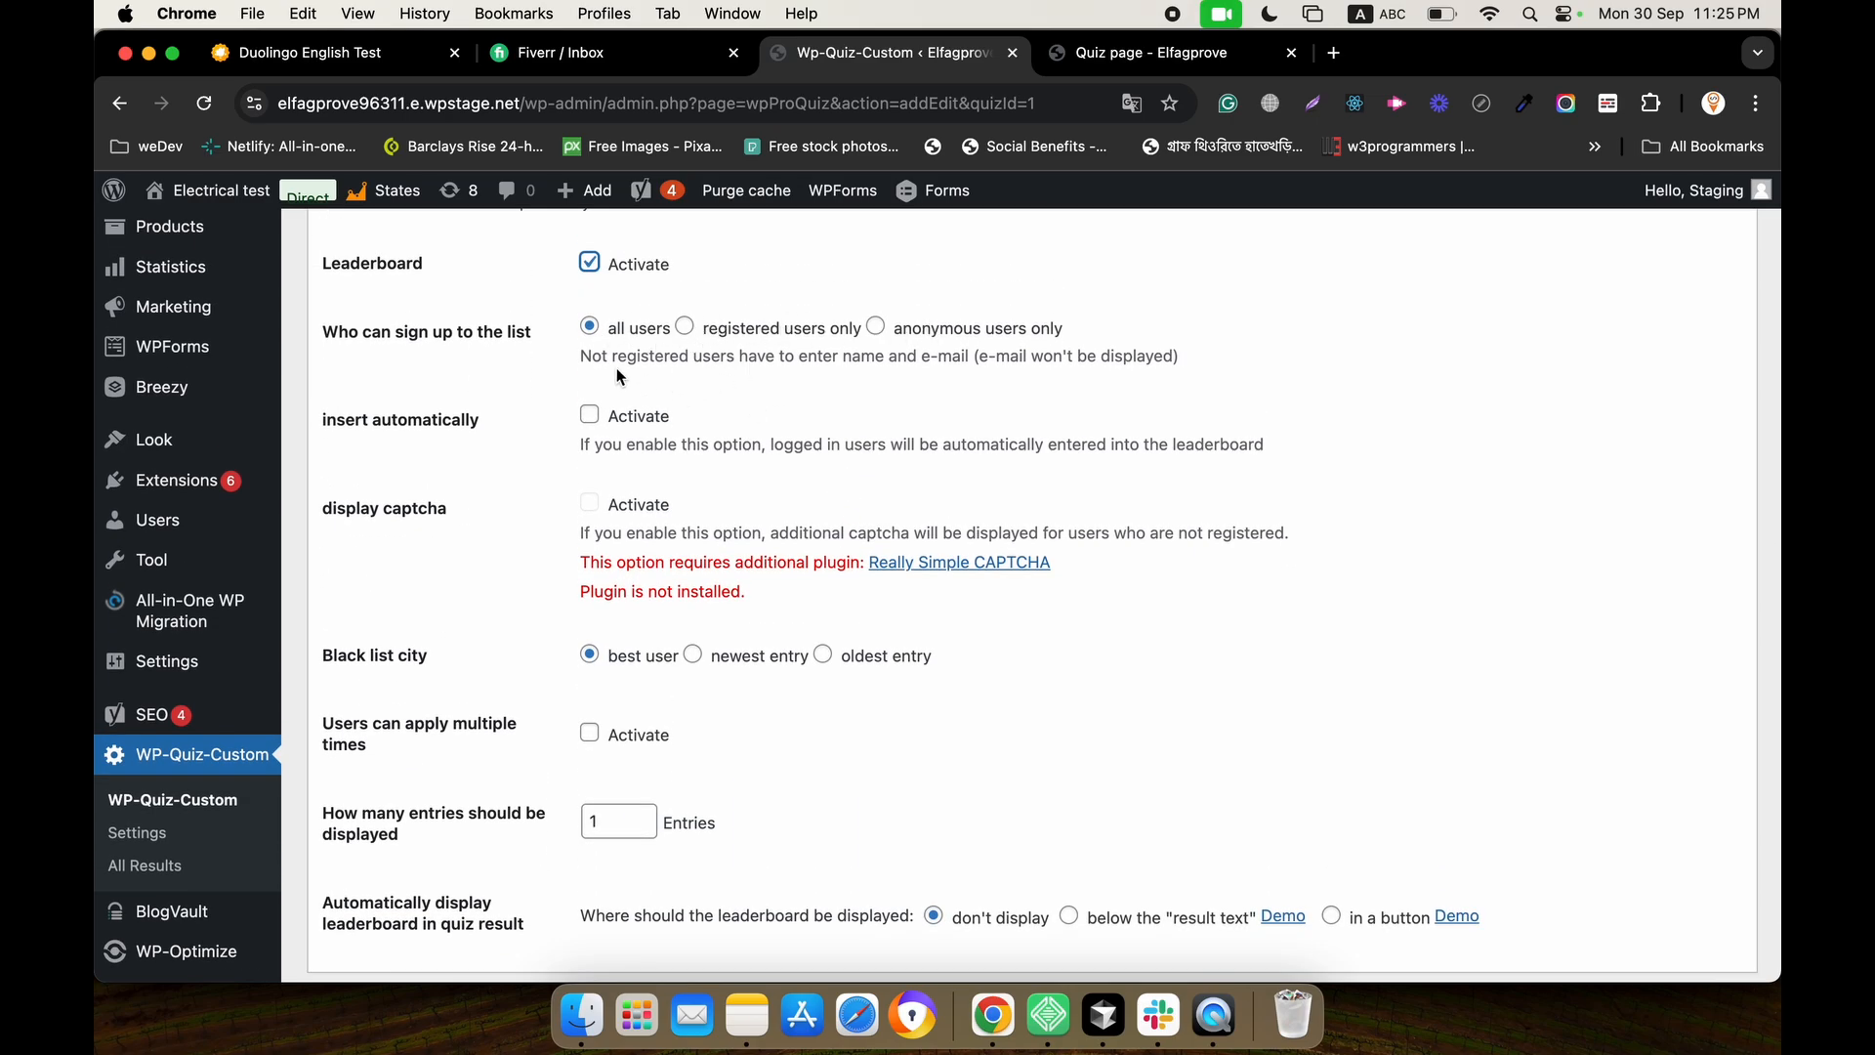
pyautogui.scroll(-1, 589, 342)
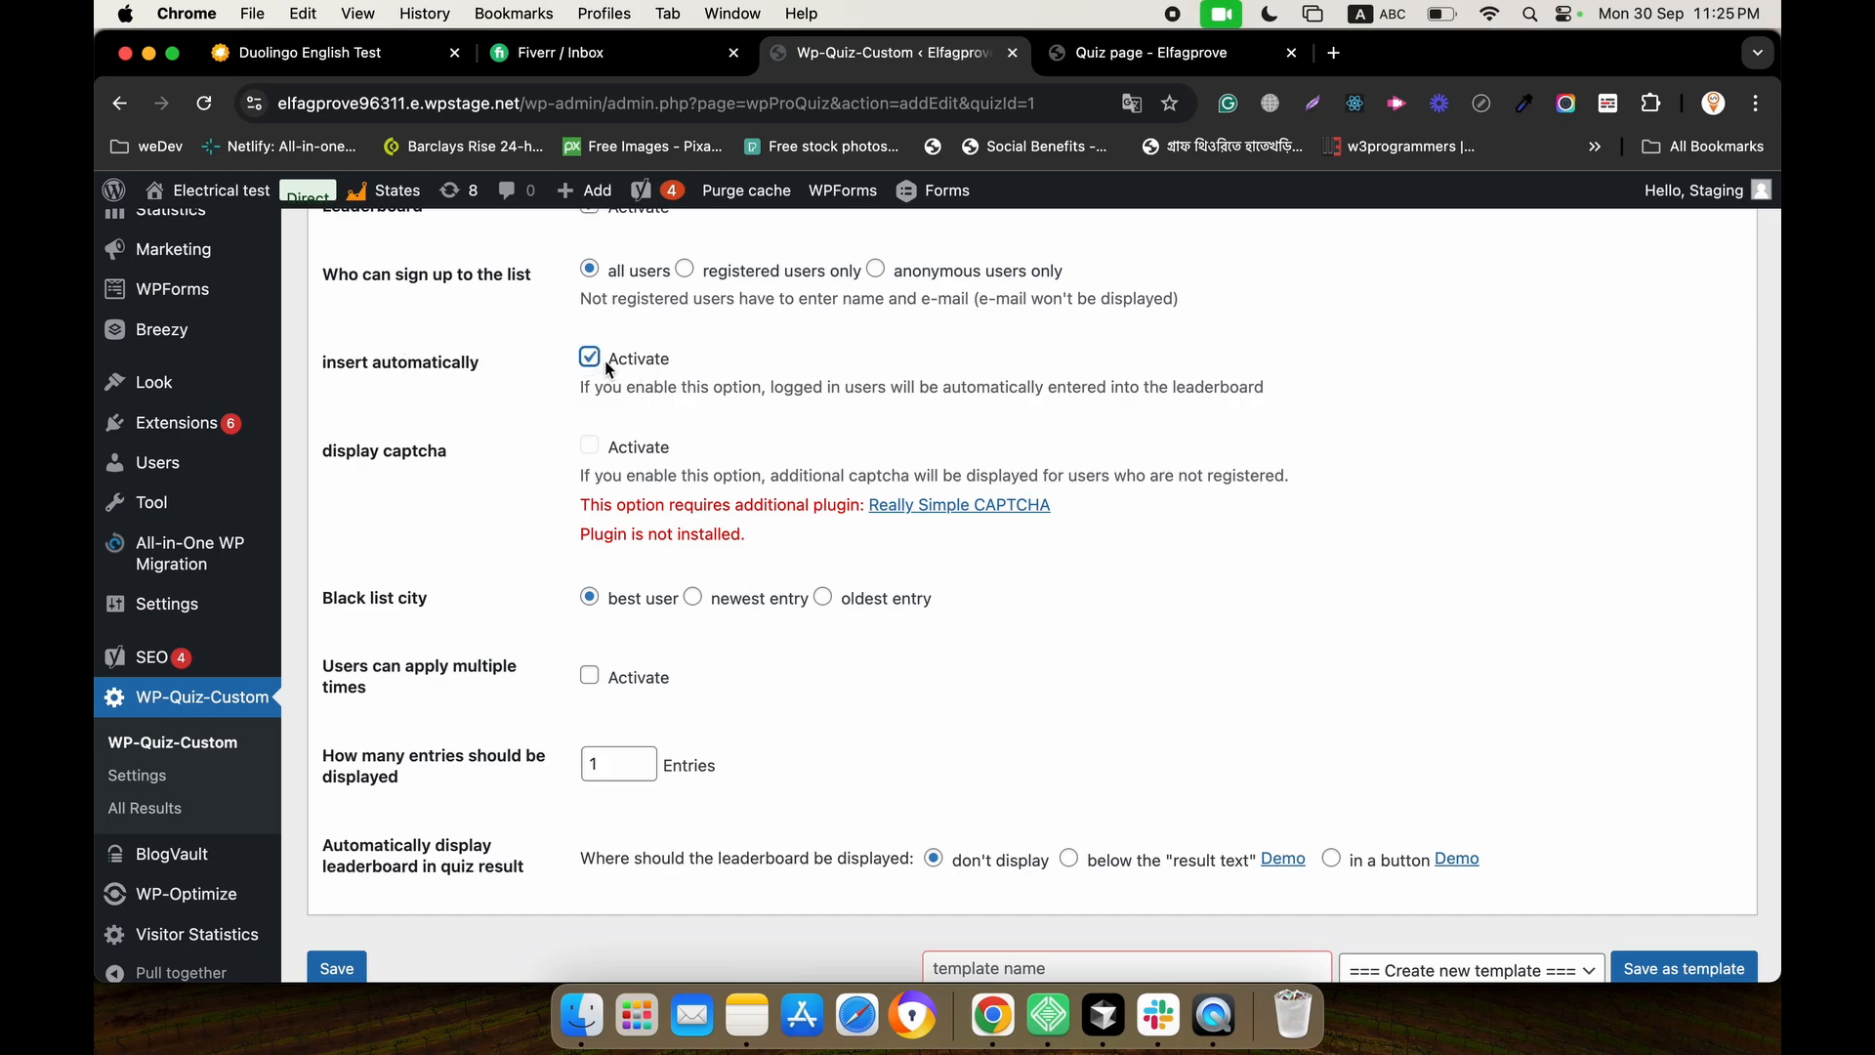
pyautogui.scroll(-2, 527, 443)
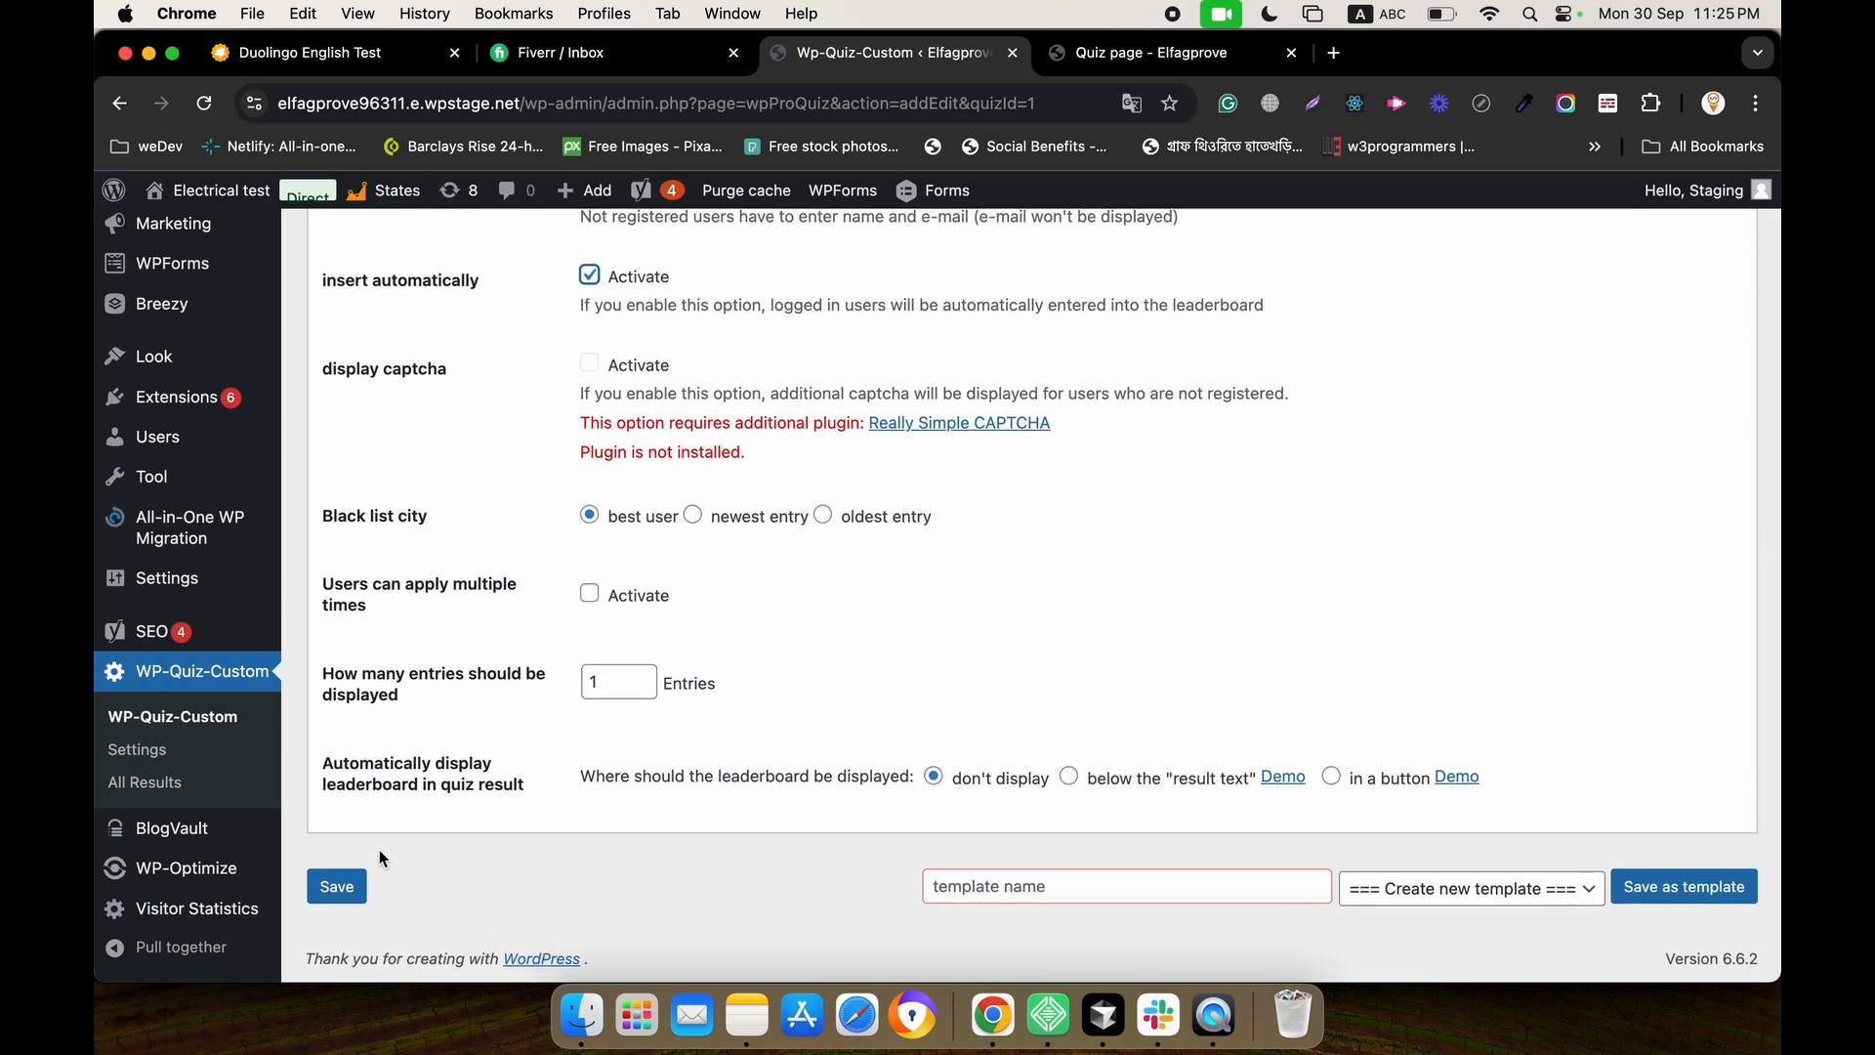
pyautogui.click(337, 886)
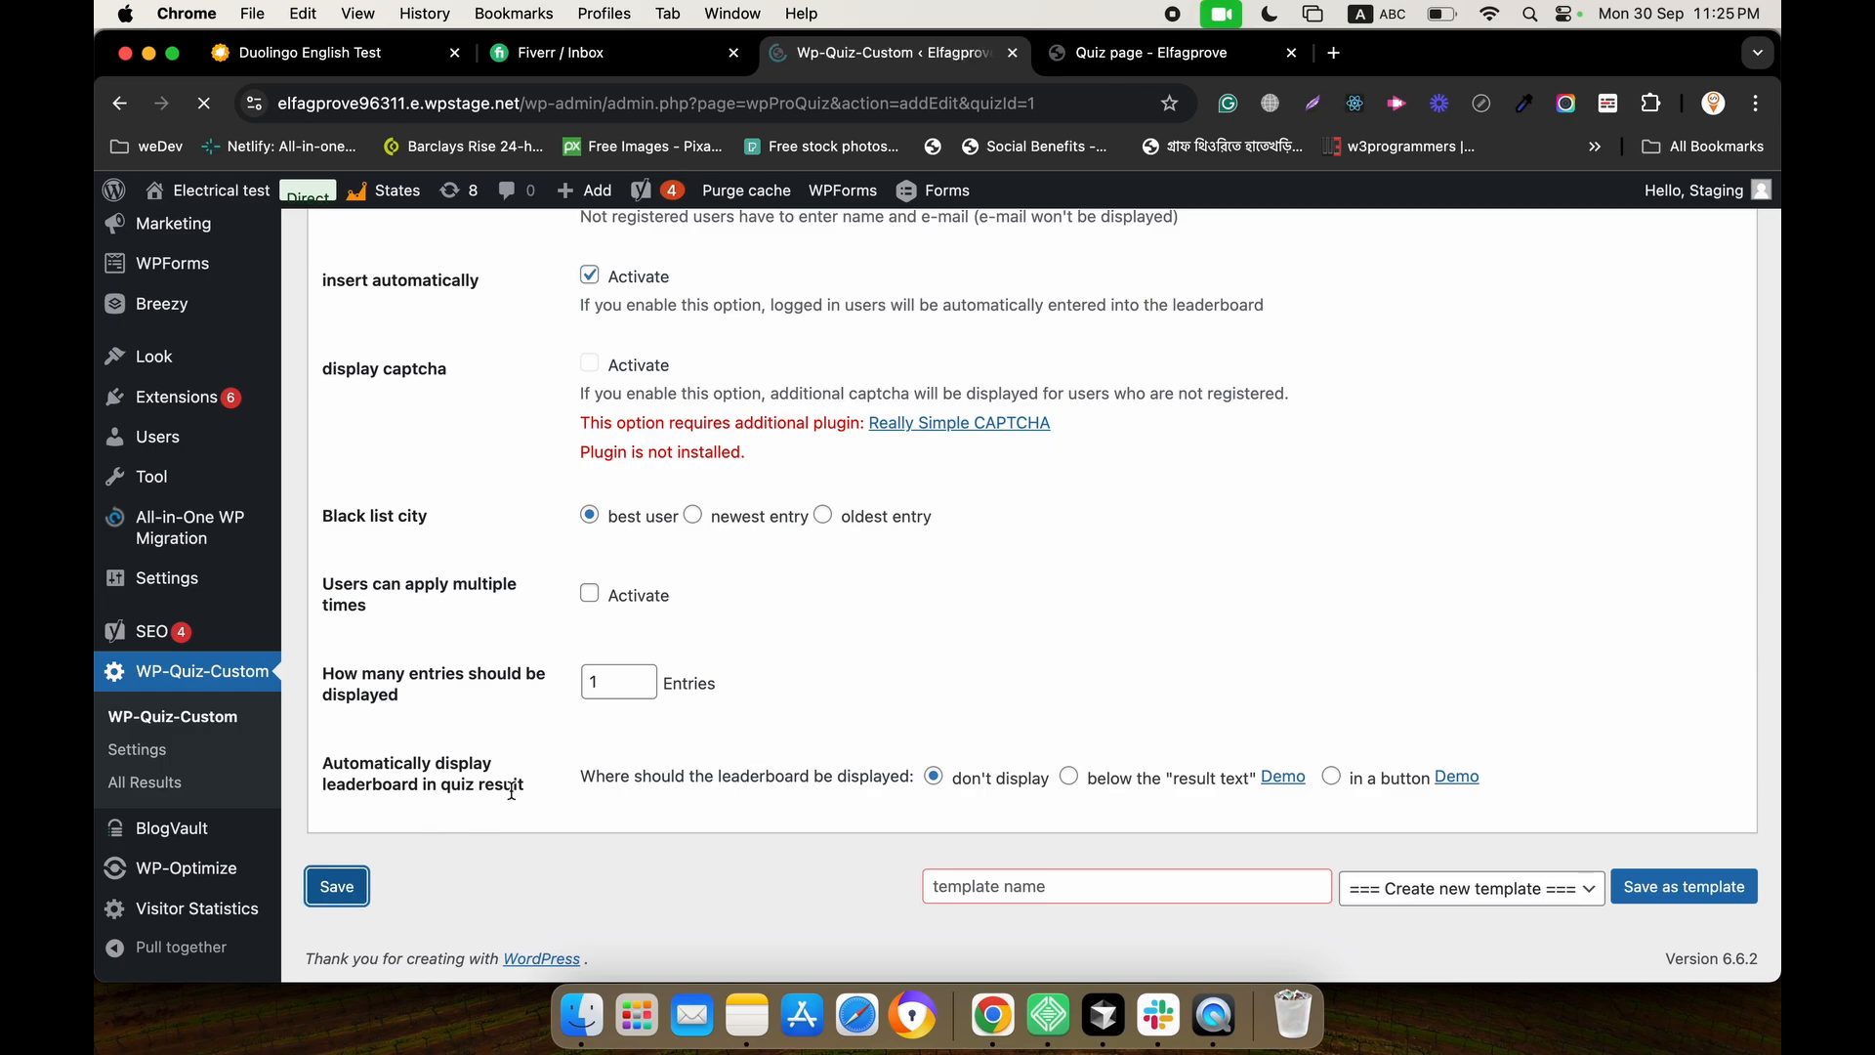
pyautogui.scroll(-5, 854, 628)
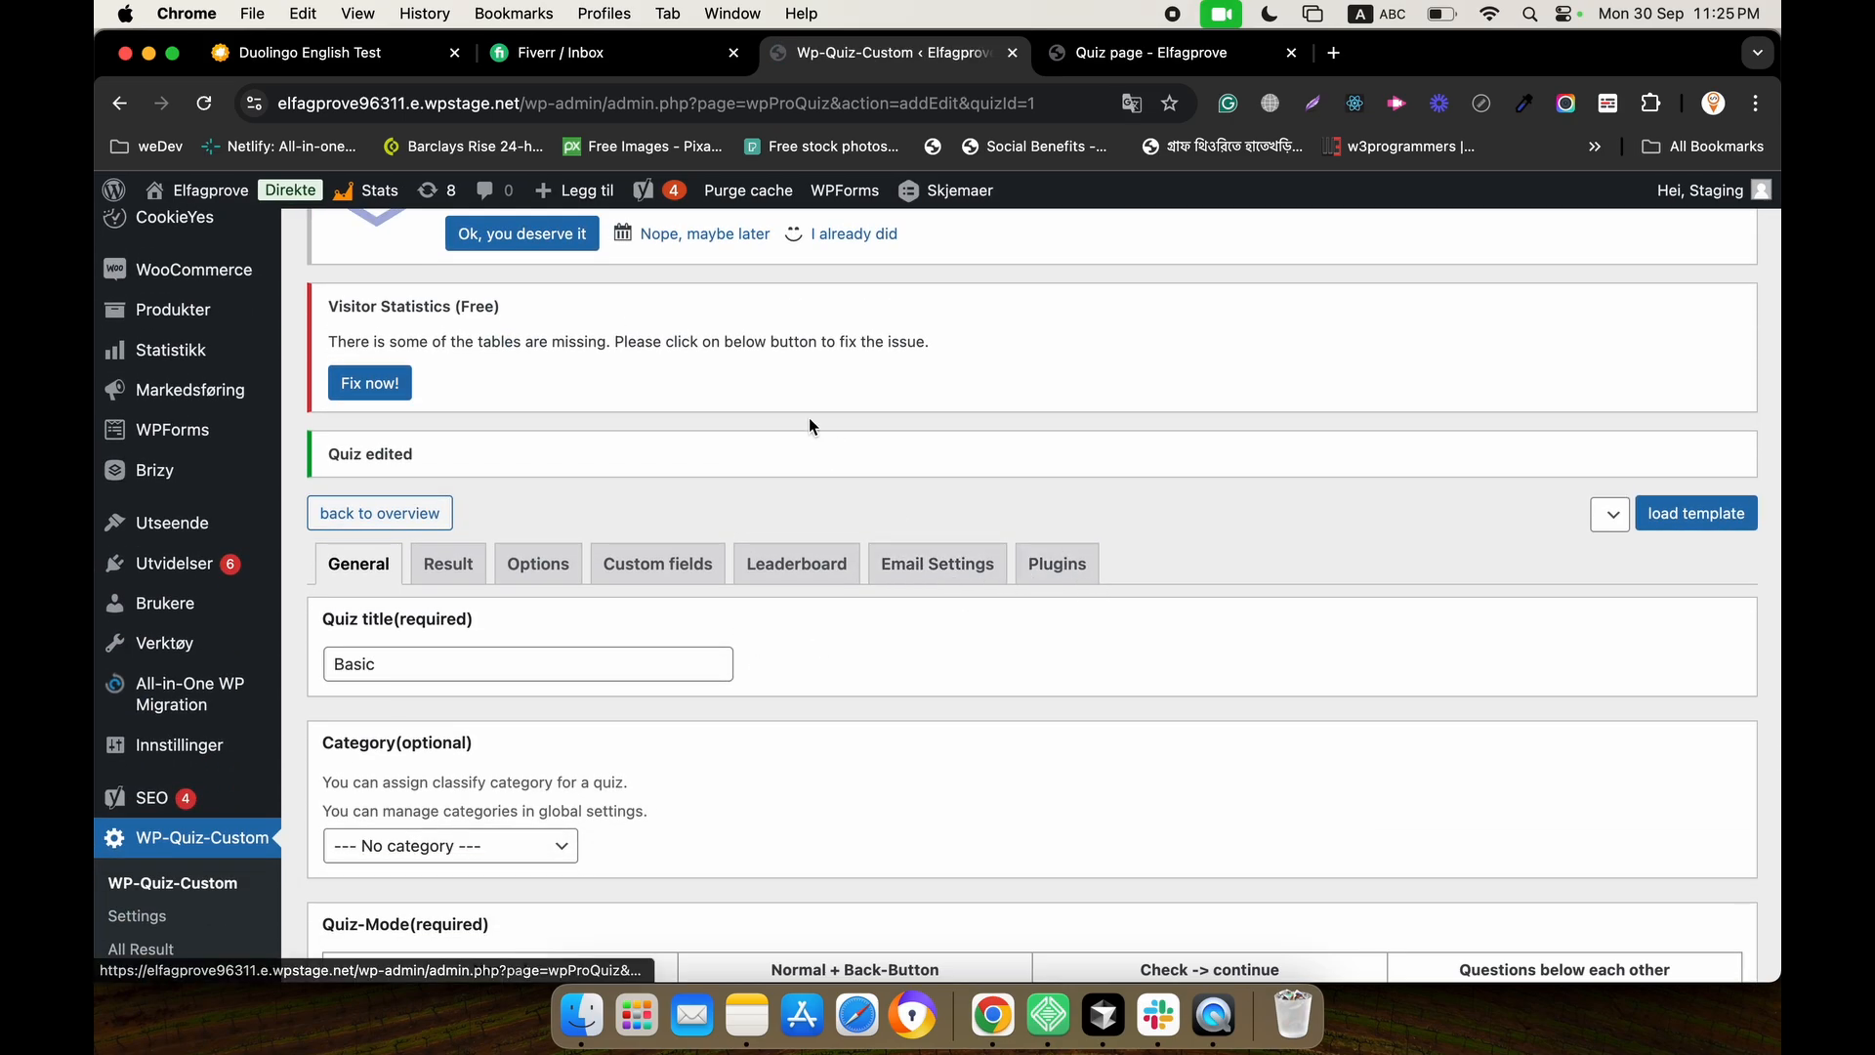
# Restart the Basic quiz on the open quiz page and answer the first question with "PHP stands for Hypertext Preprocessor.".
pyautogui.click(1163, 51)
pyautogui.scroll(-5, 799, 489)
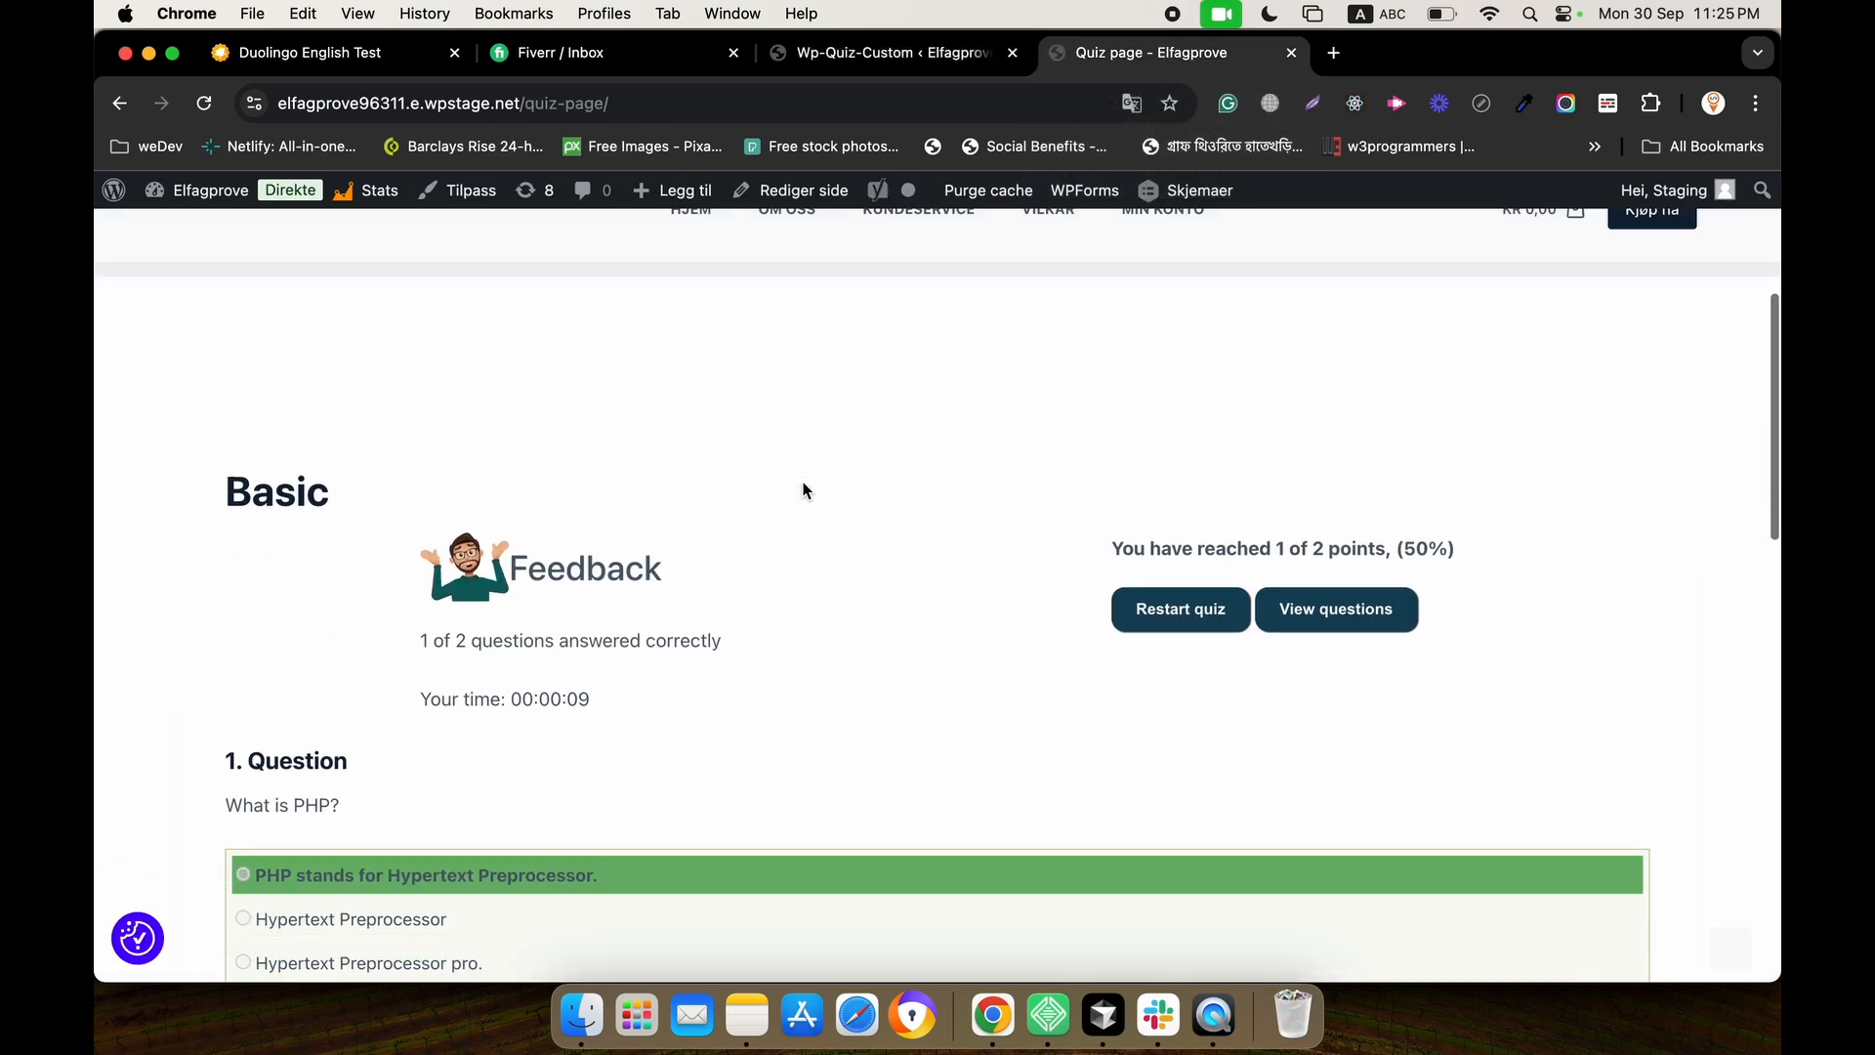
pyautogui.click(1176, 600)
pyautogui.click(334, 623)
pyautogui.scroll(-2, 598, 633)
pyautogui.click(444, 587)
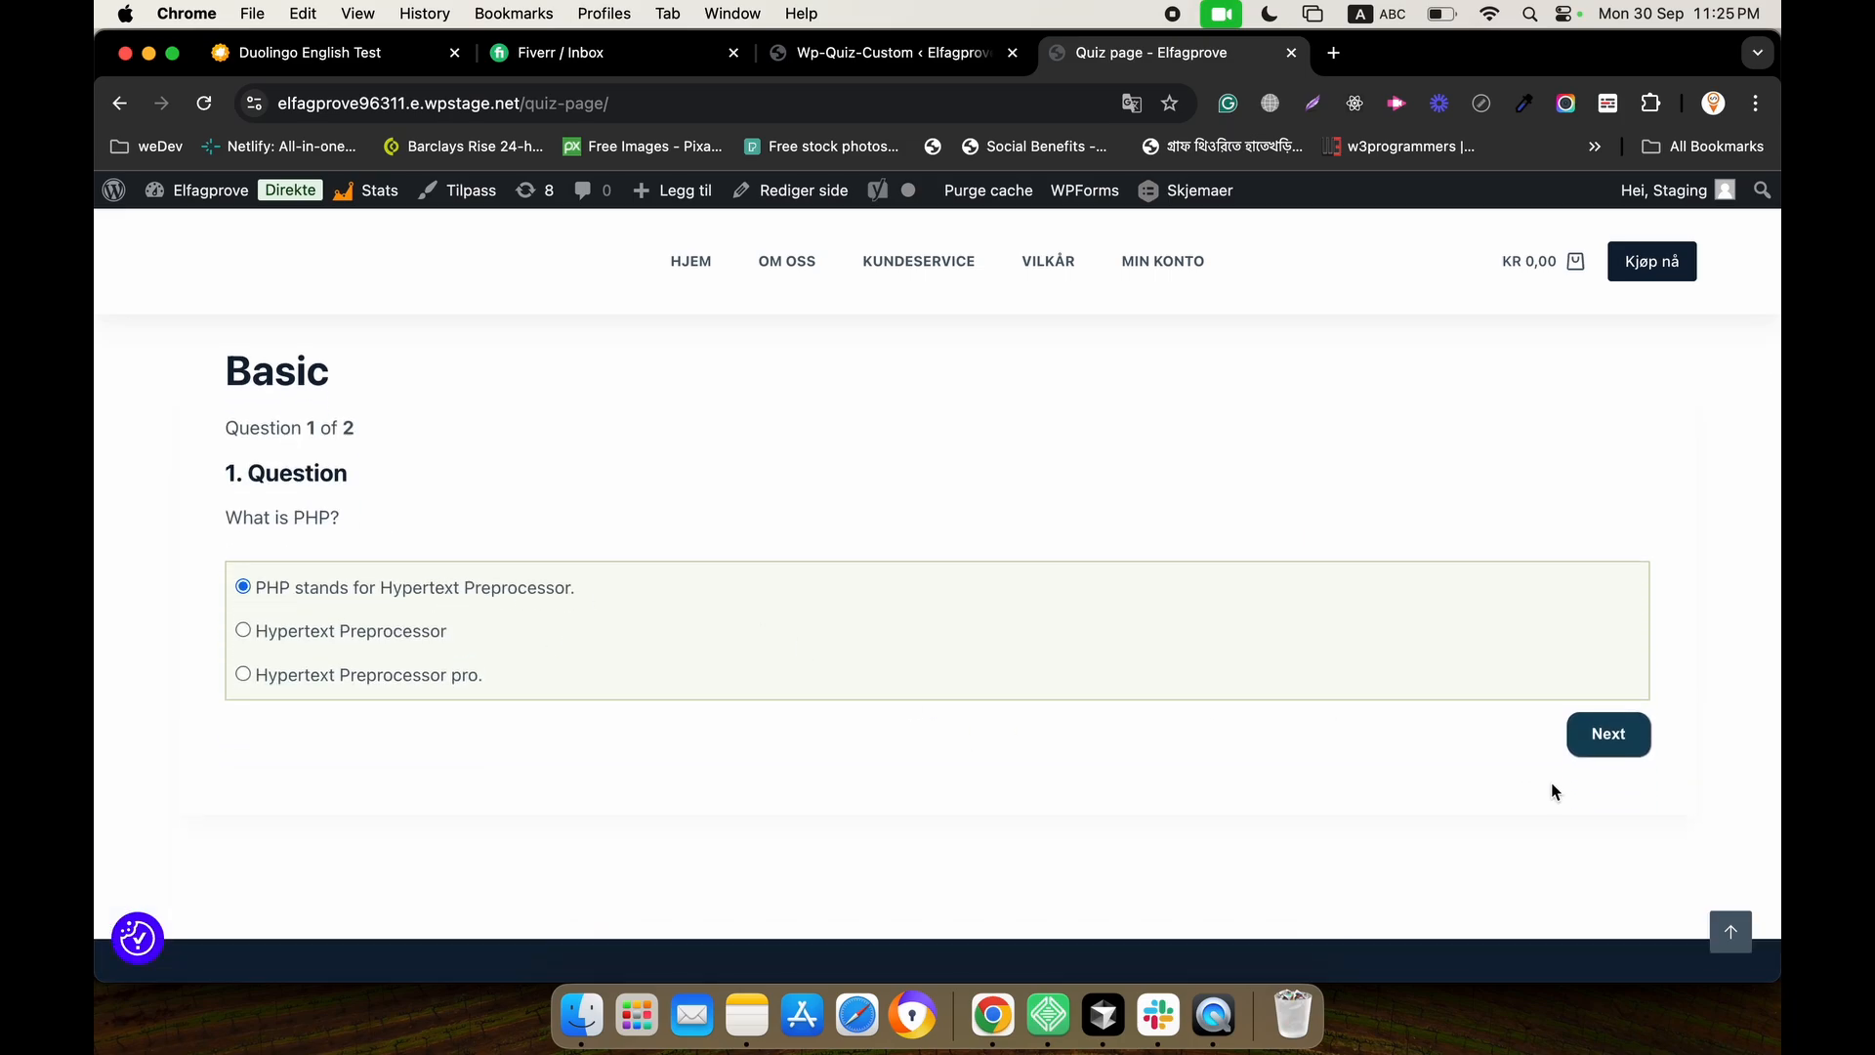
# Answer the second question with "Rasmus Lerdorf" and finish the Basic quiz.
pyautogui.click(1595, 742)
pyautogui.scroll(-2, 1287, 746)
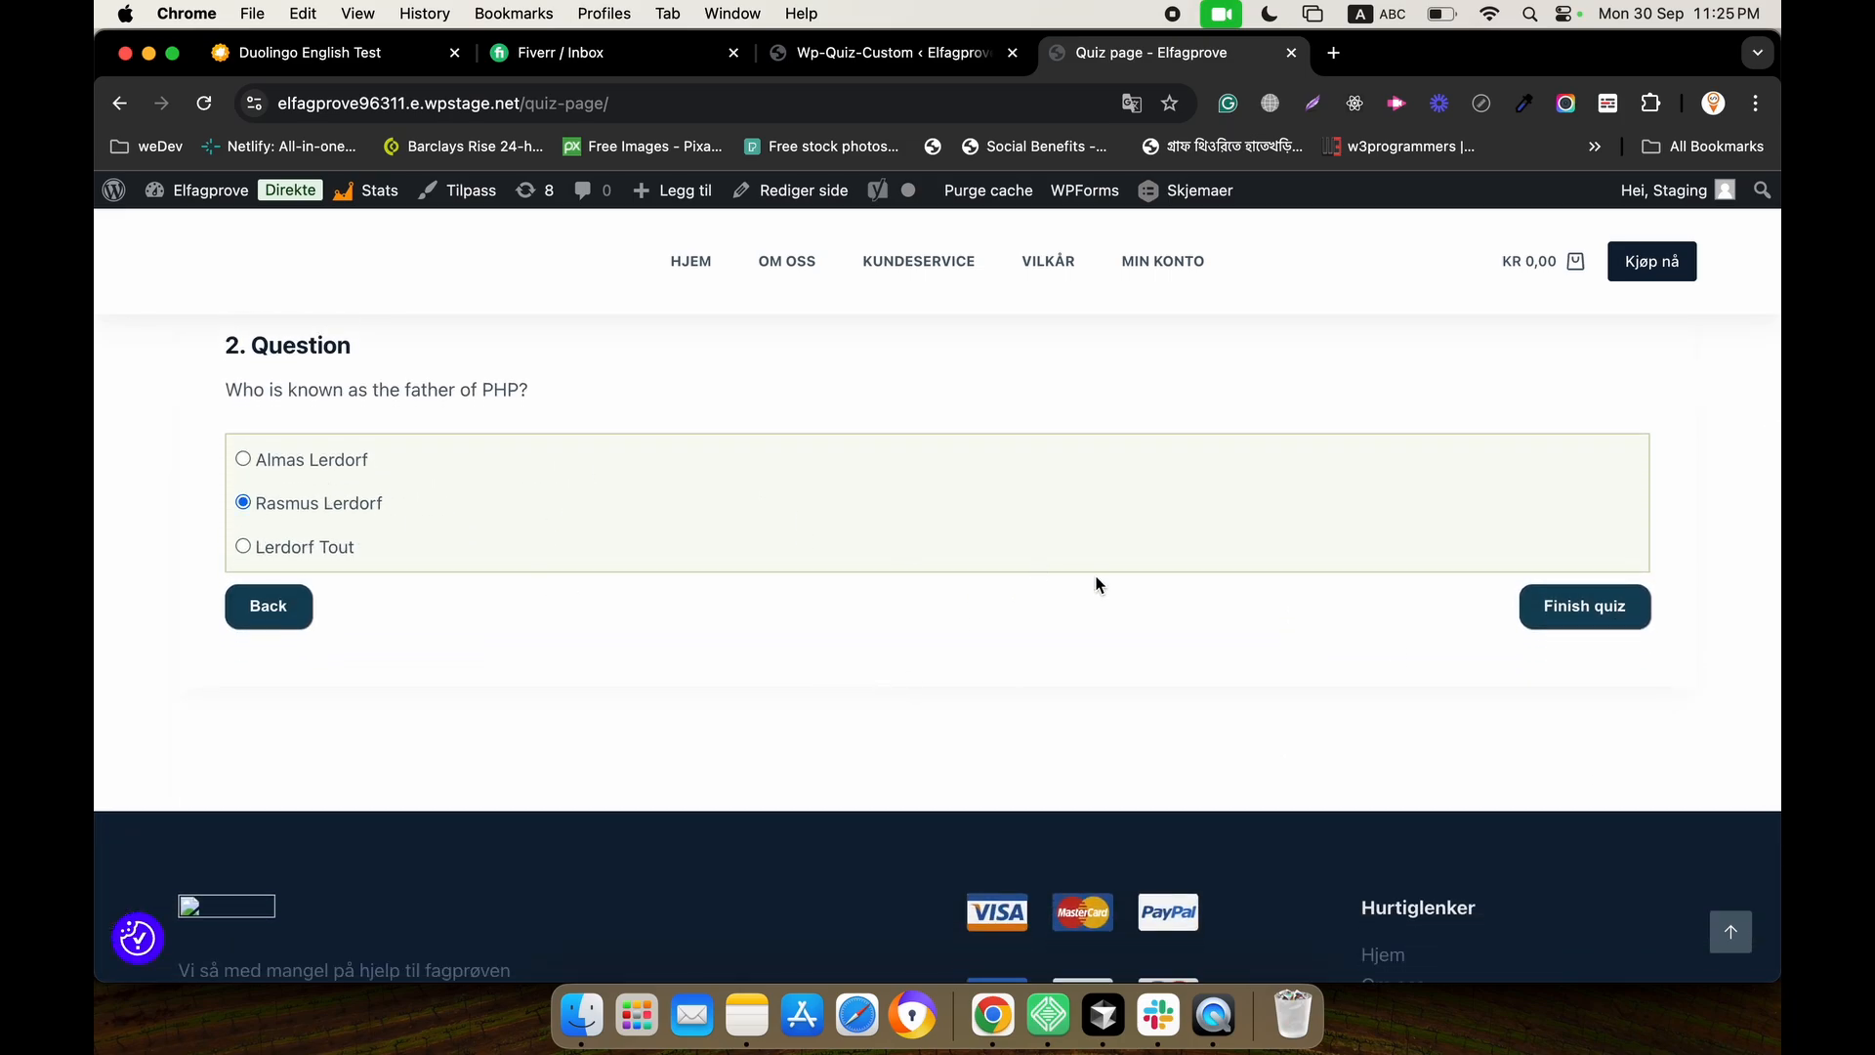
pyautogui.click(1556, 617)
# Review the points and feedback on the Basic quiz's result page.
pyautogui.scroll(4, 1310, 590)
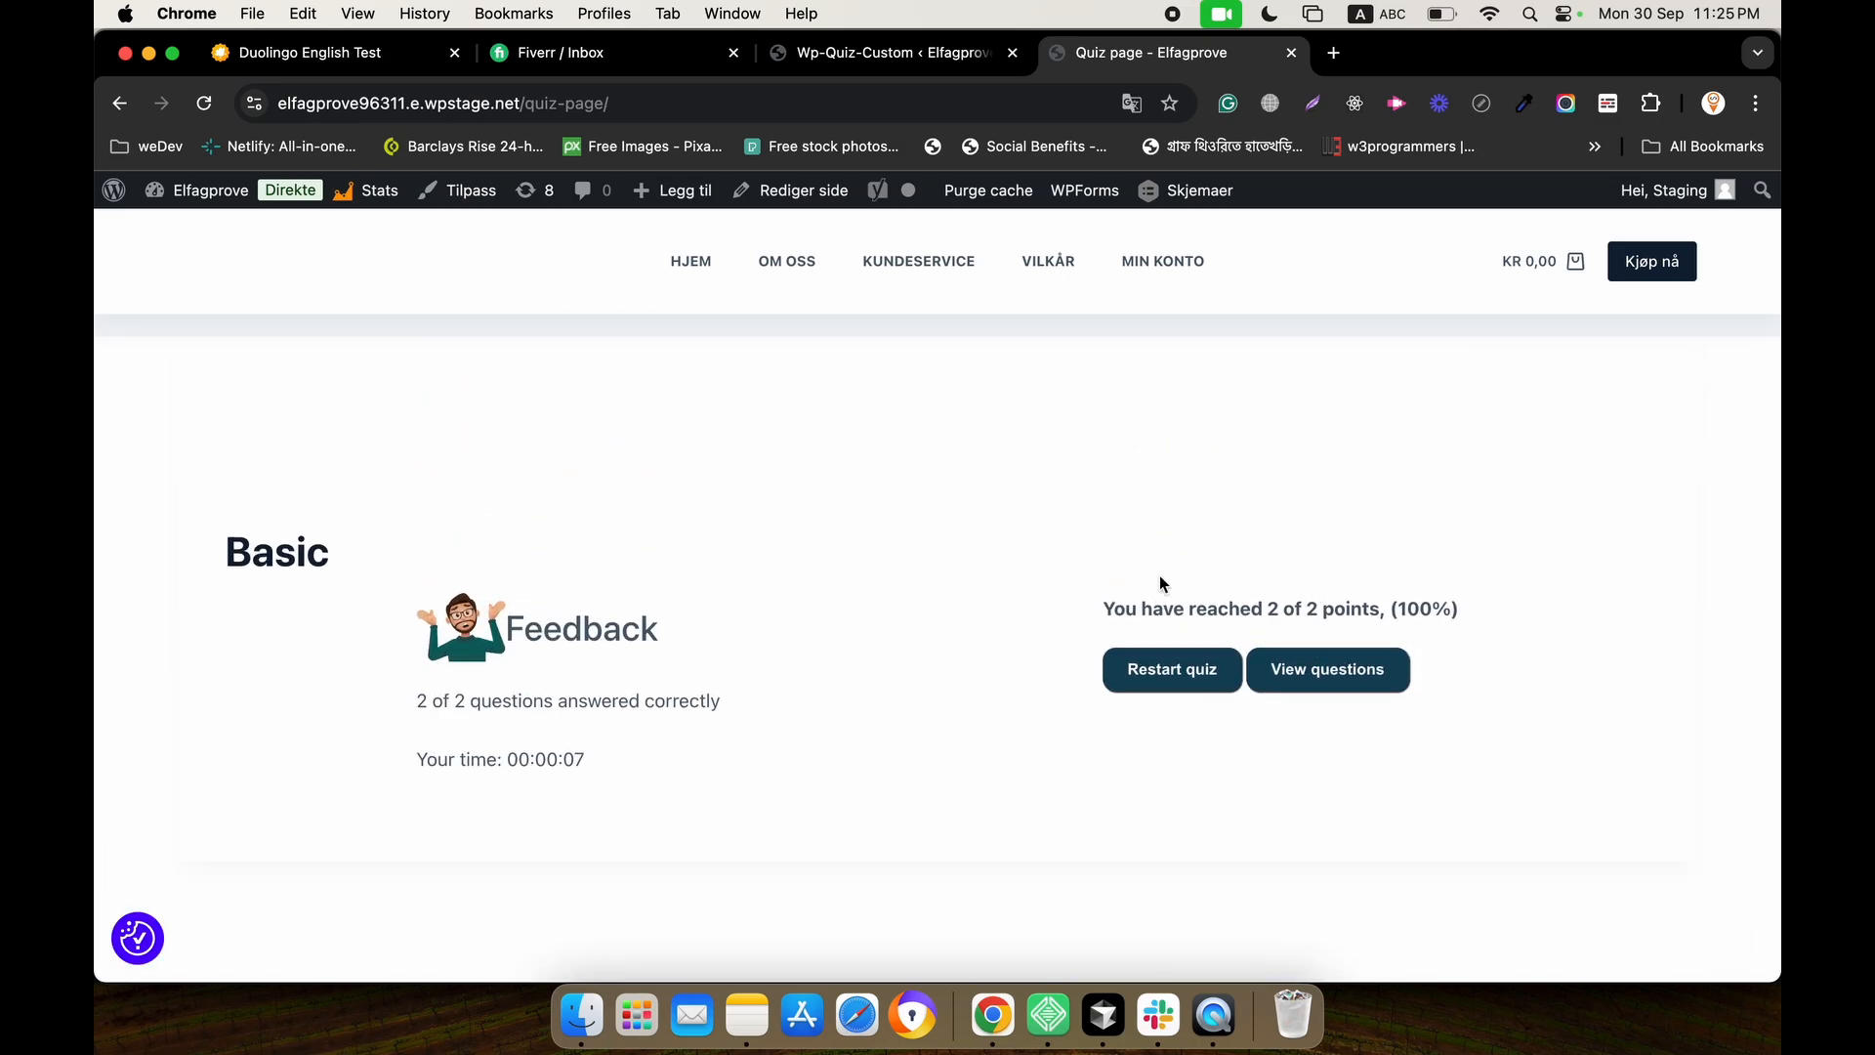
pyautogui.scroll(-3, 1160, 584)
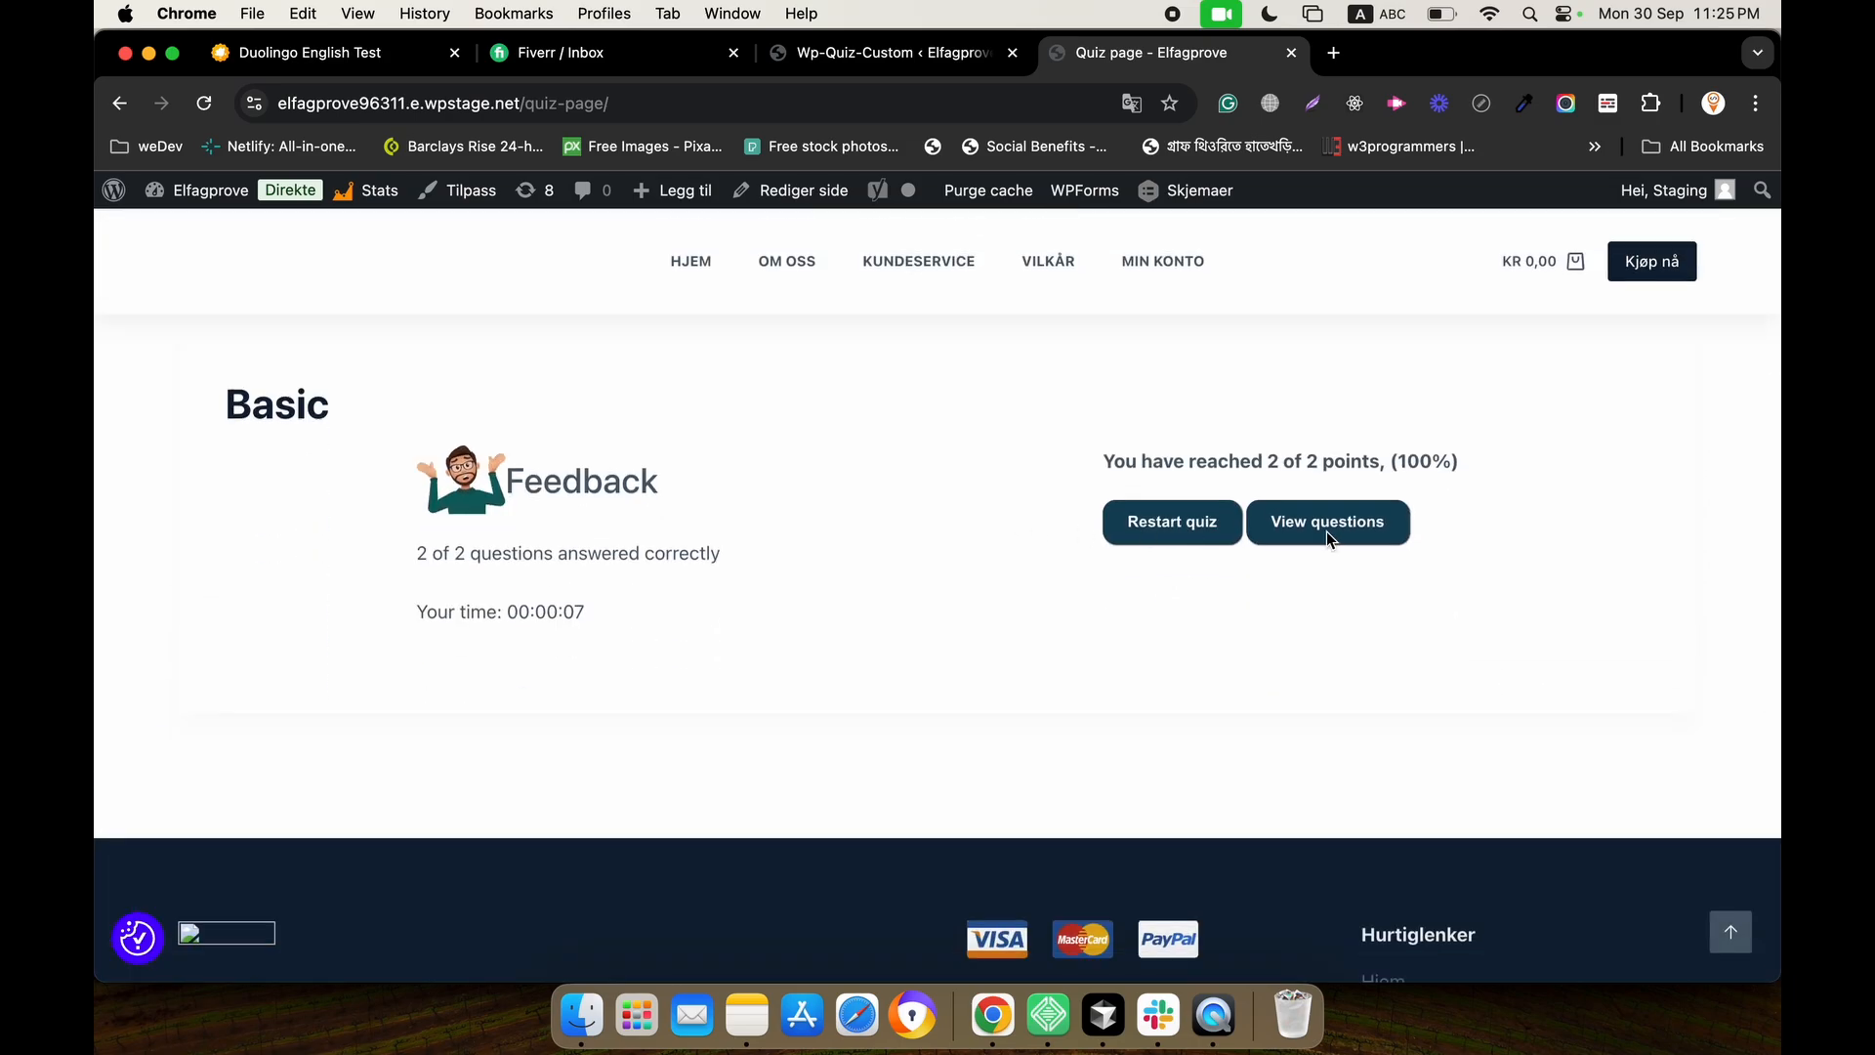
pyautogui.moveTo(1152, 462); pyautogui.dragTo(1461, 459)
pyautogui.click(1465, 462)
pyautogui.scroll(1, 949, 426)
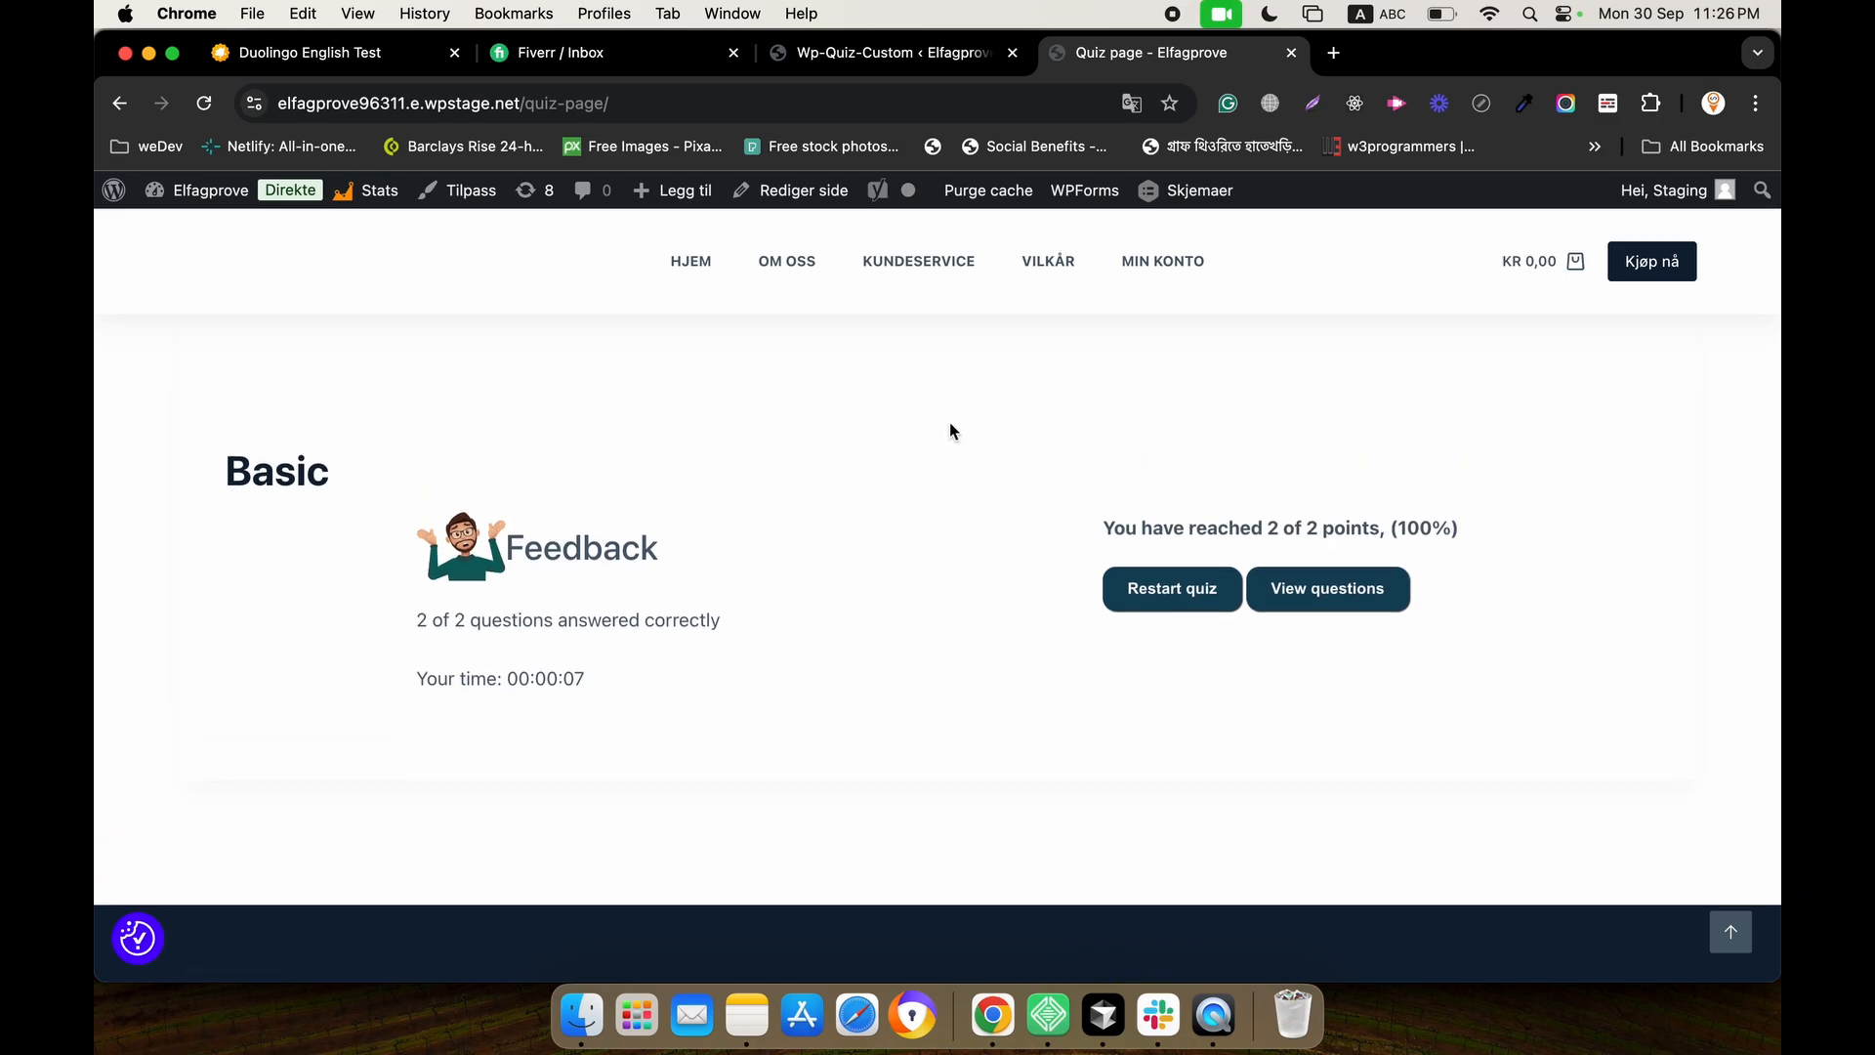
pyautogui.scroll(5, 949, 427)
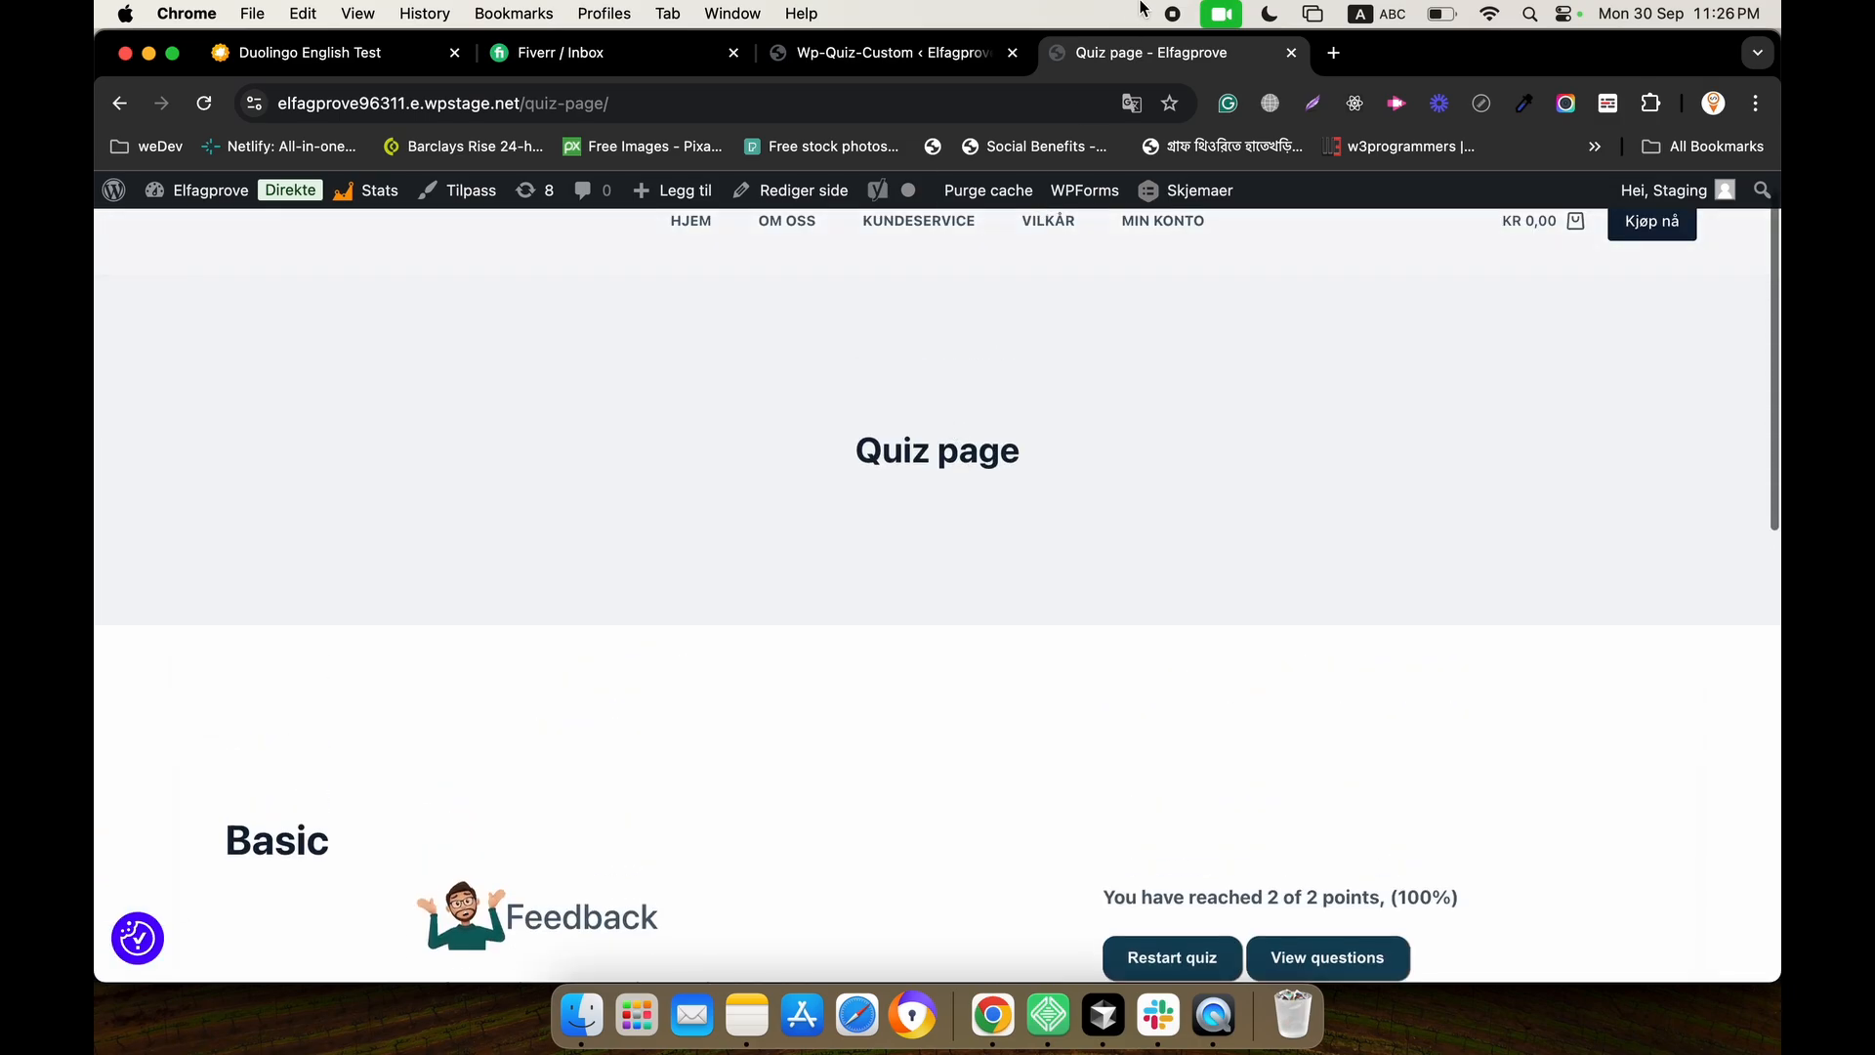
# Return to the WP-Quiz-Custom admin and check the All Result page for recorded quiz results.
pyautogui.click(941, 62)
pyautogui.scroll(-2, 1002, 307)
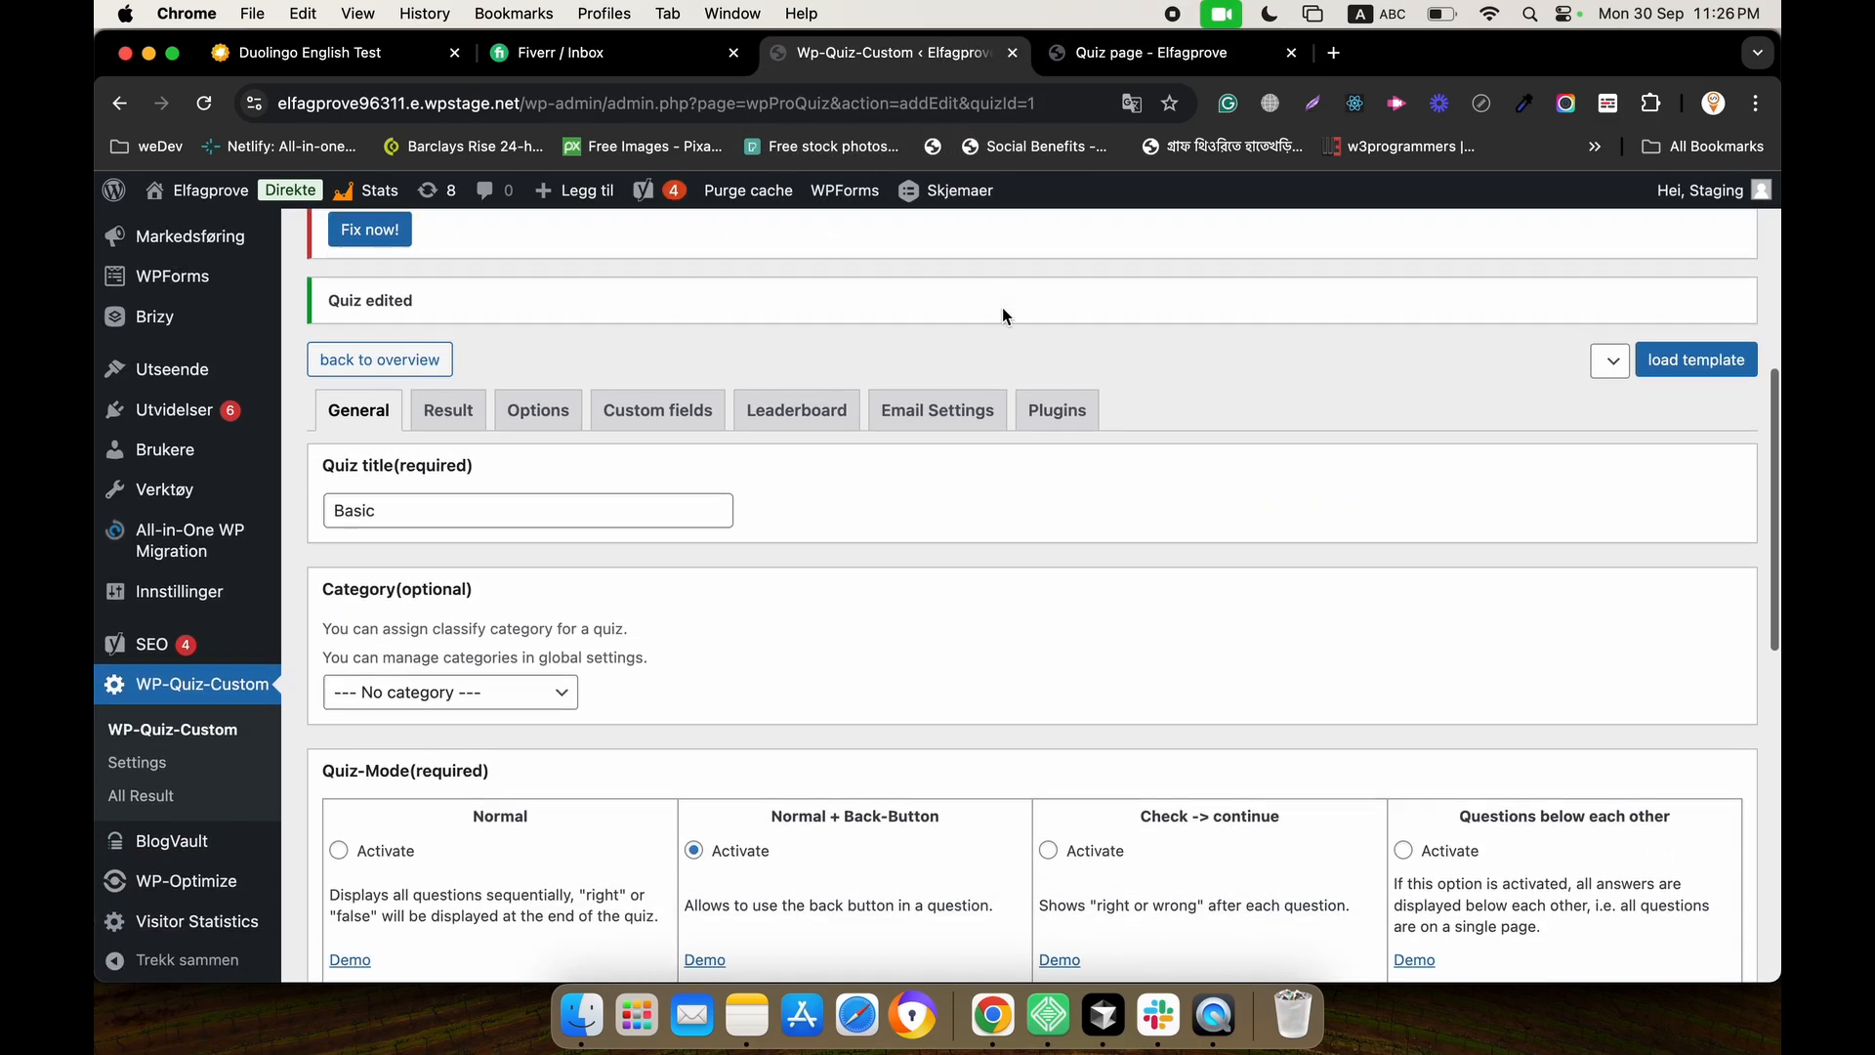
pyautogui.scroll(1, 1002, 306)
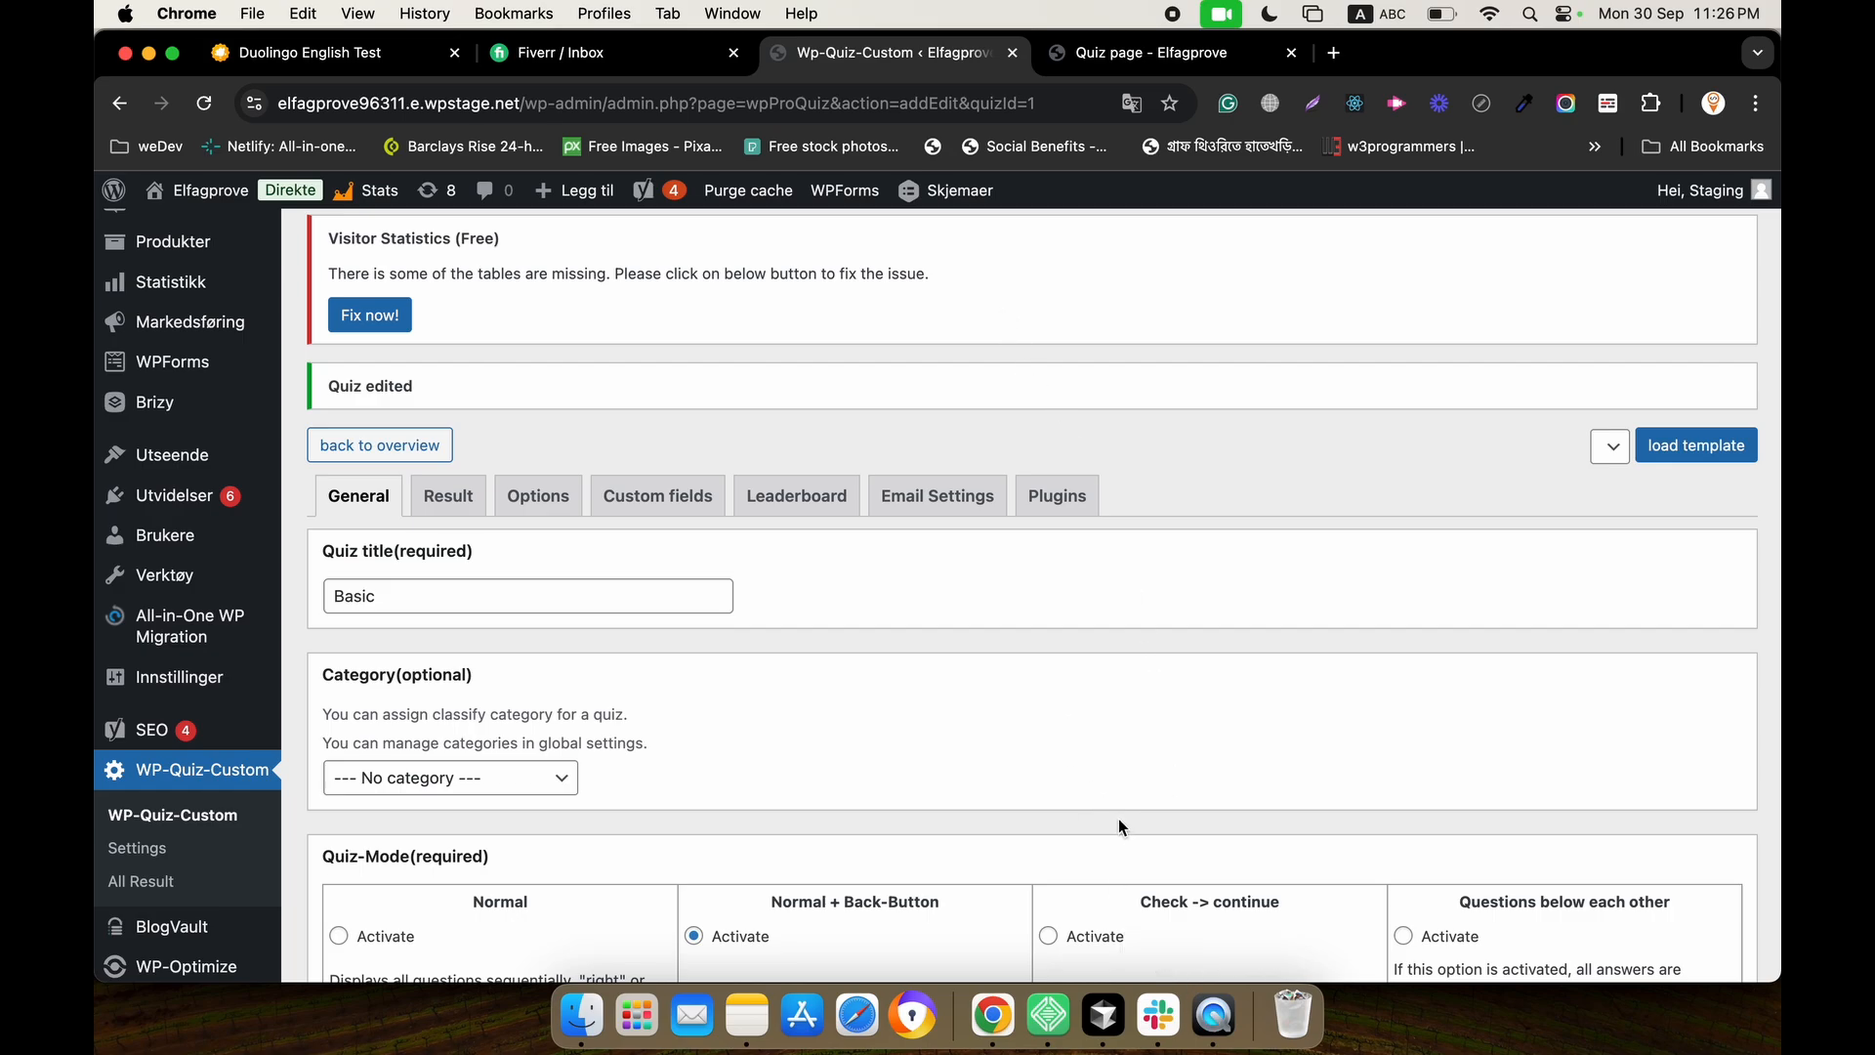
pyautogui.scroll(-3, 929, 745)
pyautogui.scroll(5, 936, 752)
pyautogui.scroll(-8, 933, 751)
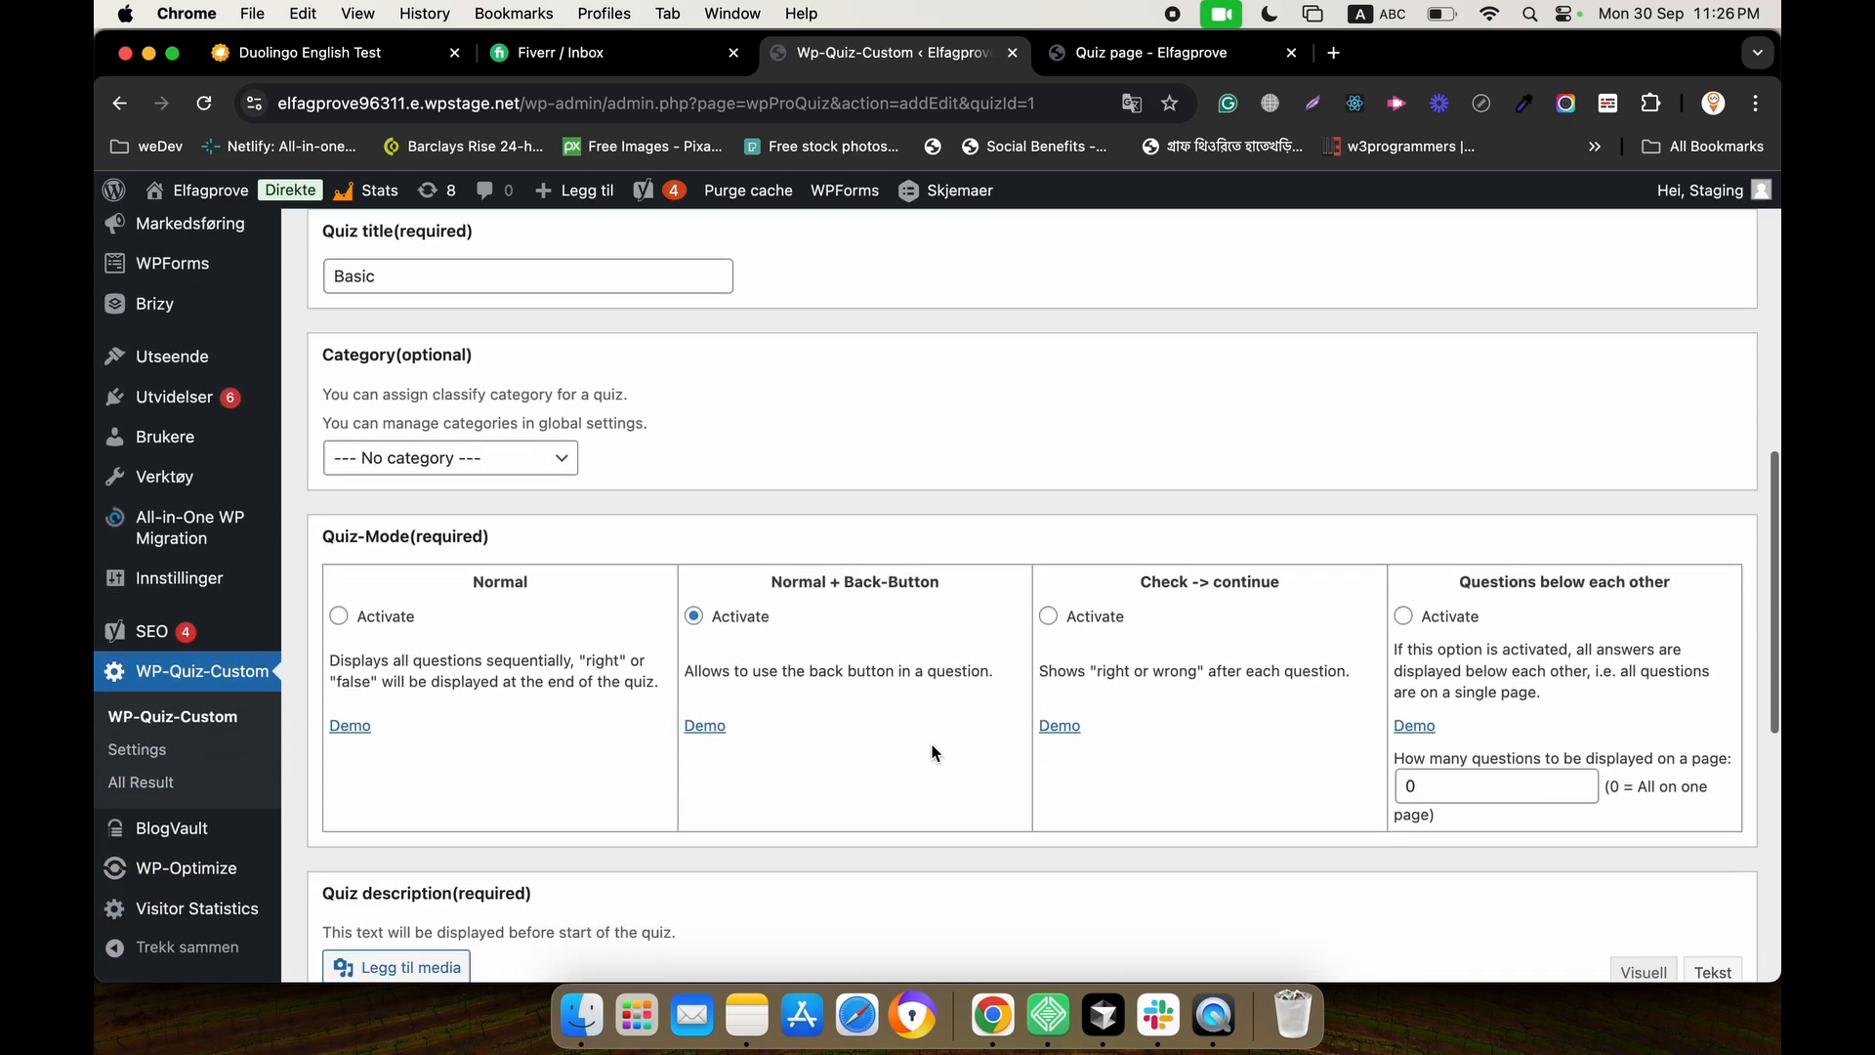
pyautogui.click(205, 786)
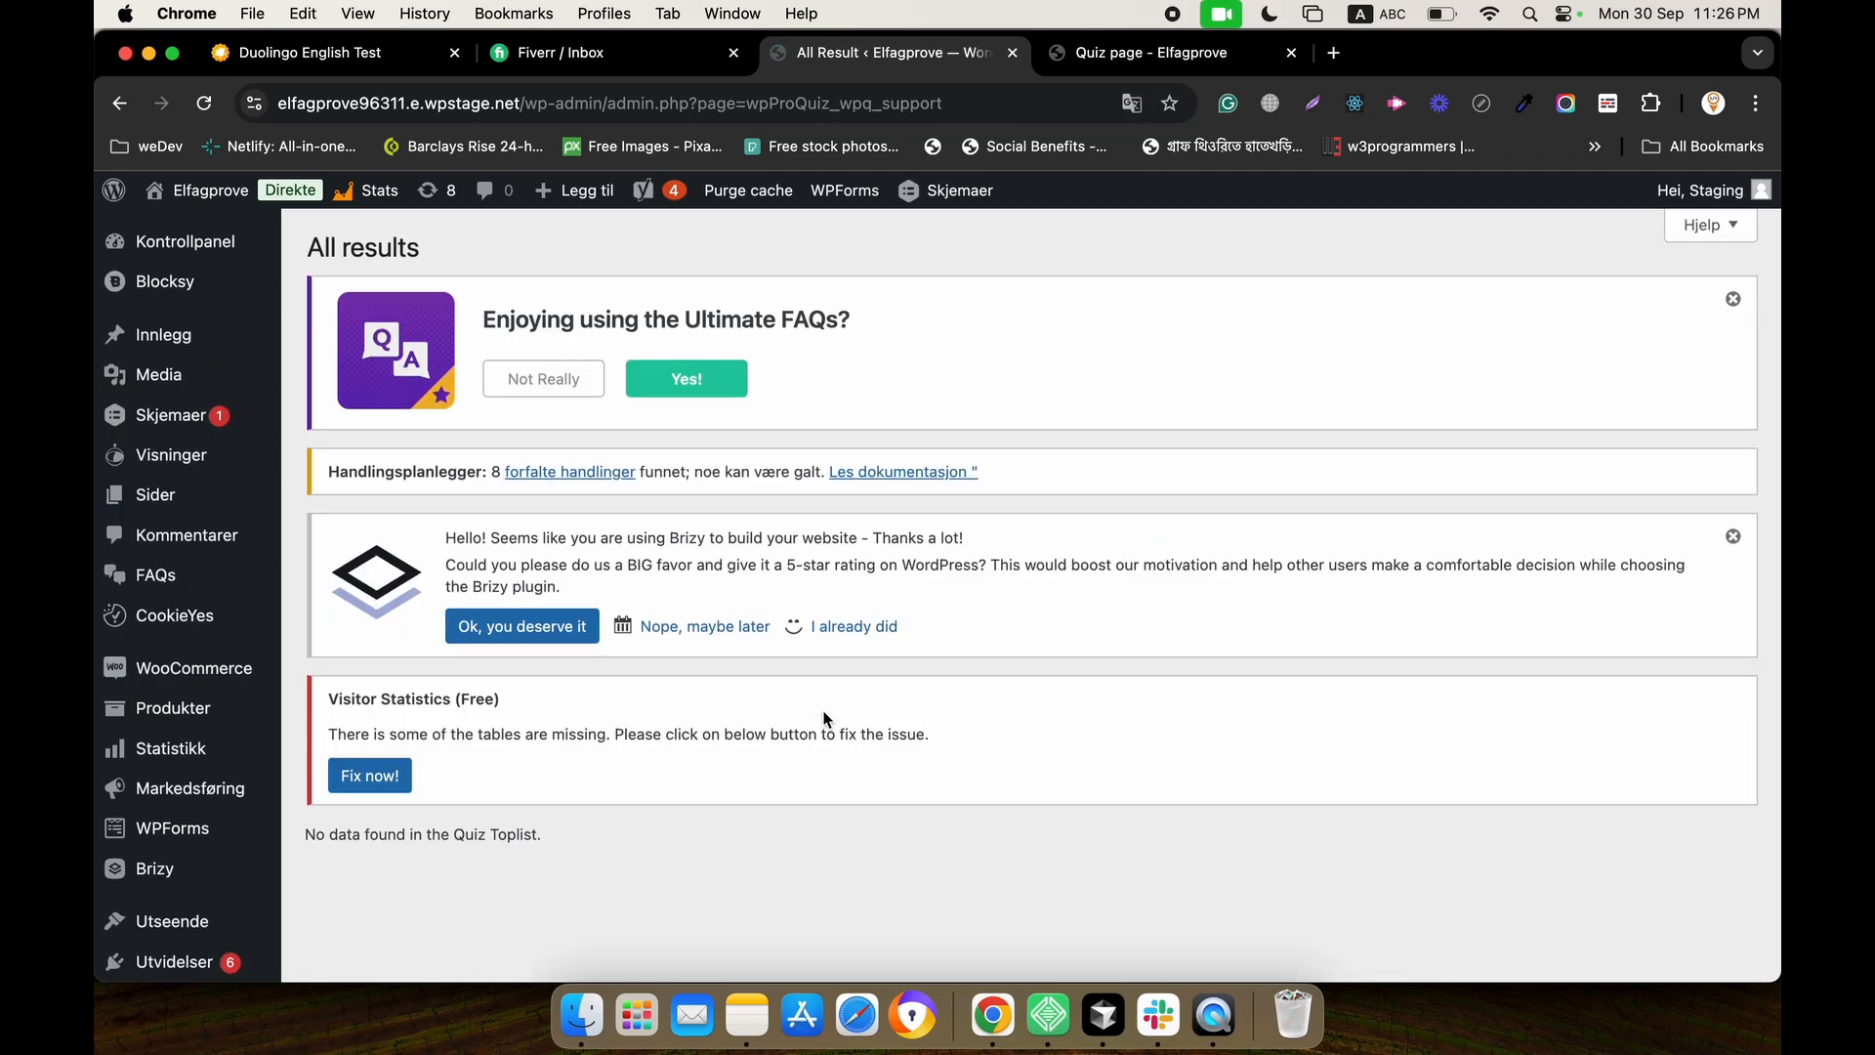
pyautogui.scroll(-6, 726, 701)
# Go through the global settings to the quiz overview and highlight the Basic quiz's leaderboard shortcode.
pyautogui.scroll(1, 724, 697)
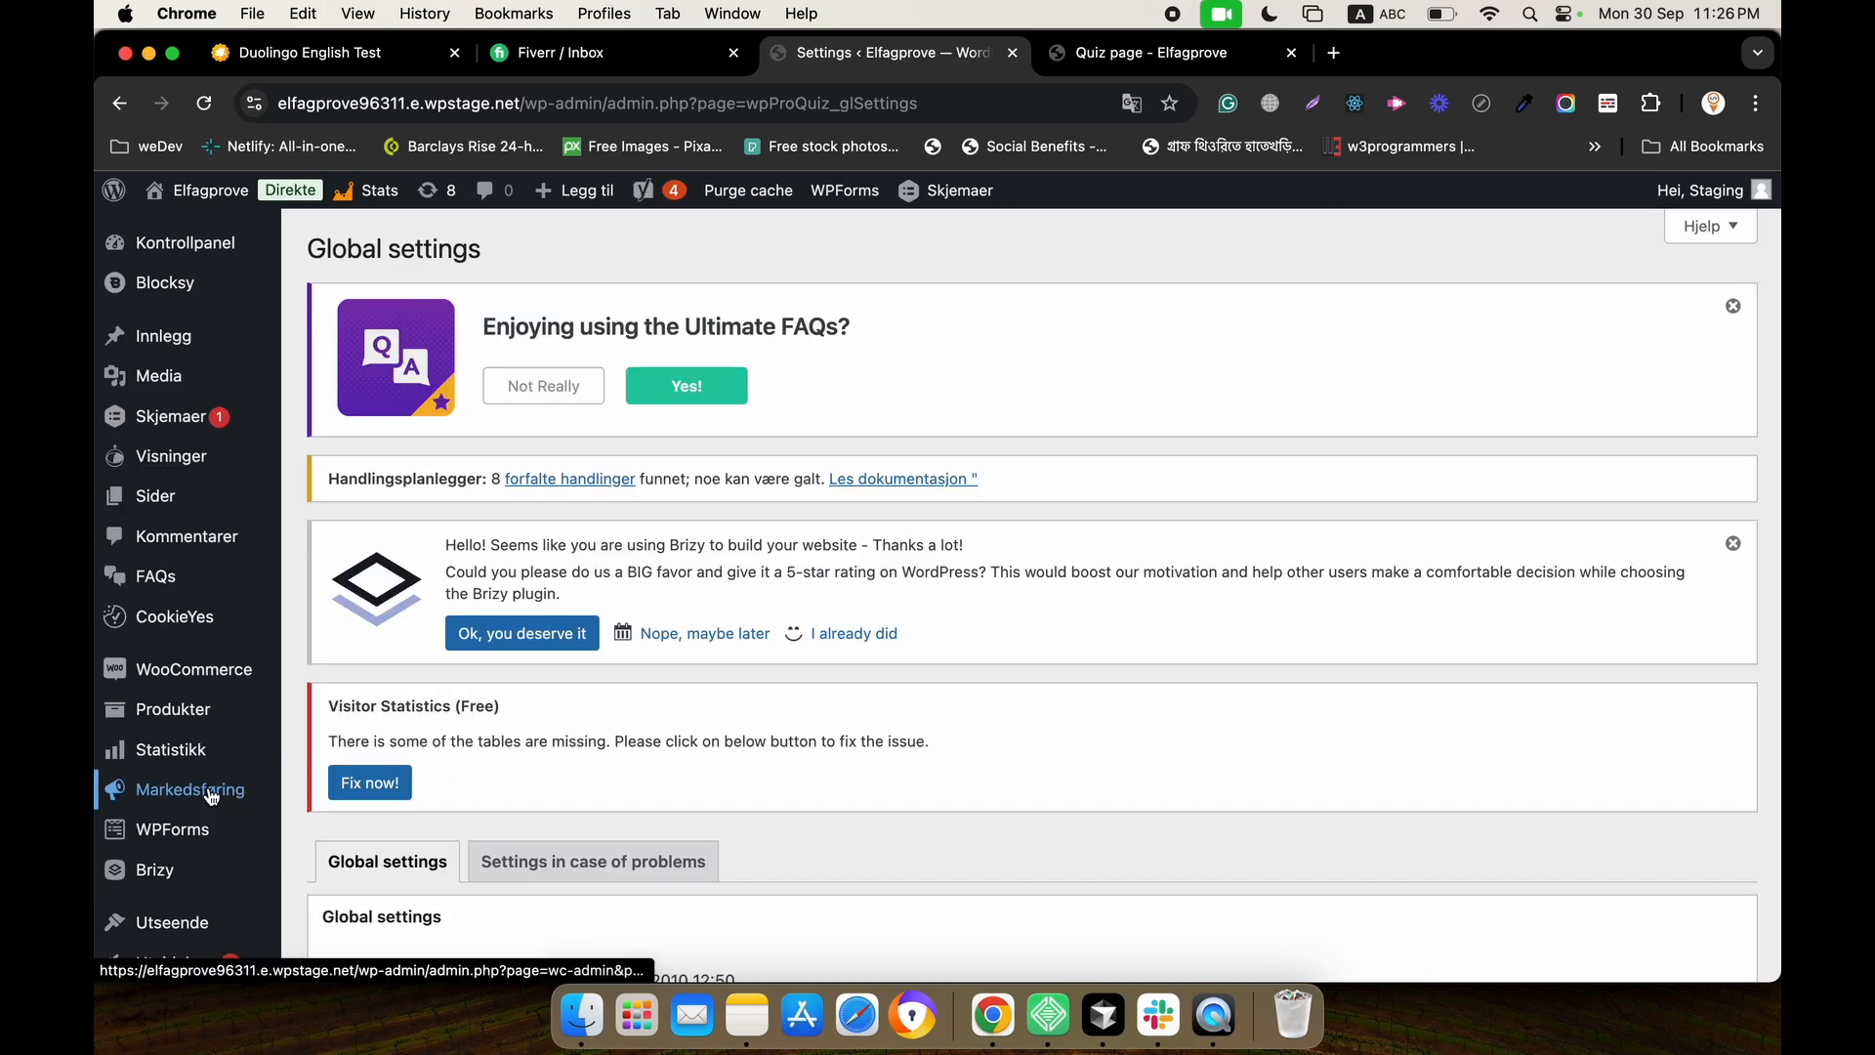
pyautogui.scroll(-5, 200, 811)
pyautogui.click(208, 735)
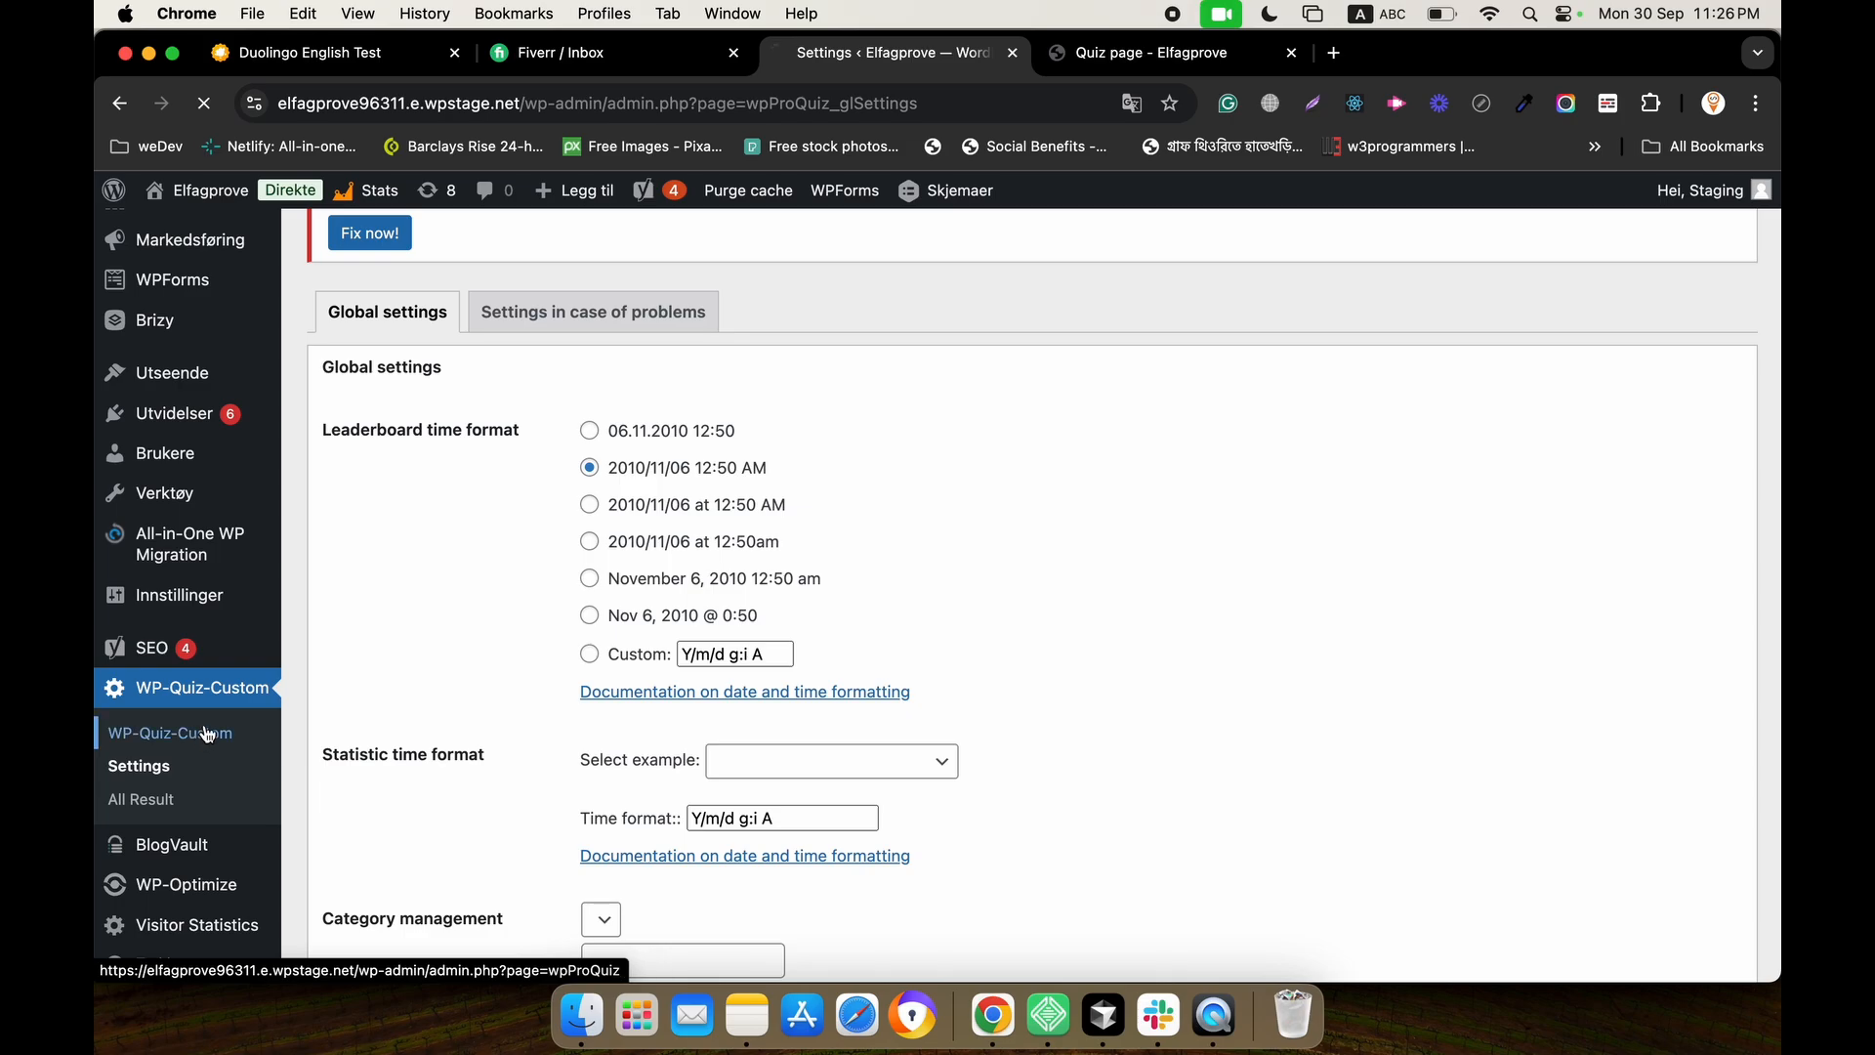
pyautogui.scroll(-6, 645, 683)
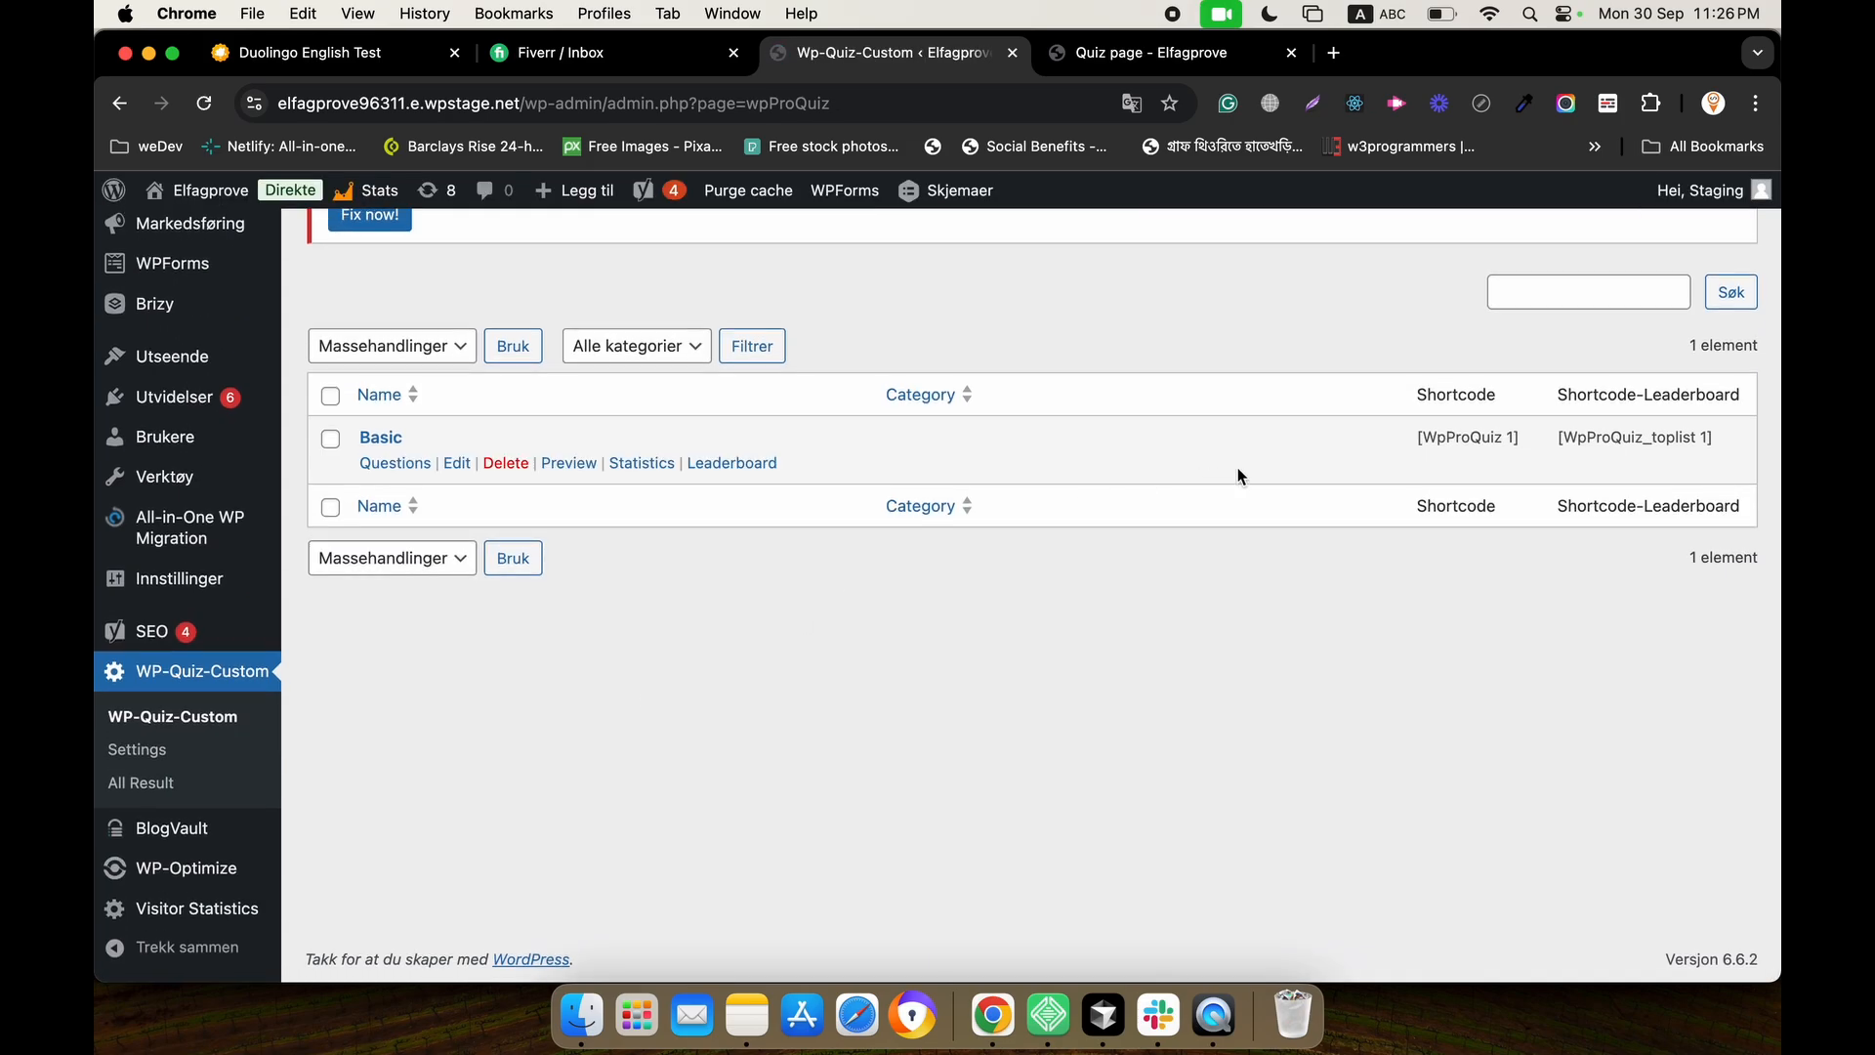
pyautogui.moveTo(1738, 441); pyautogui.dragTo(1574, 433)
pyautogui.scroll(5, 1369, 437)
pyautogui.scroll(-4, 1344, 505)
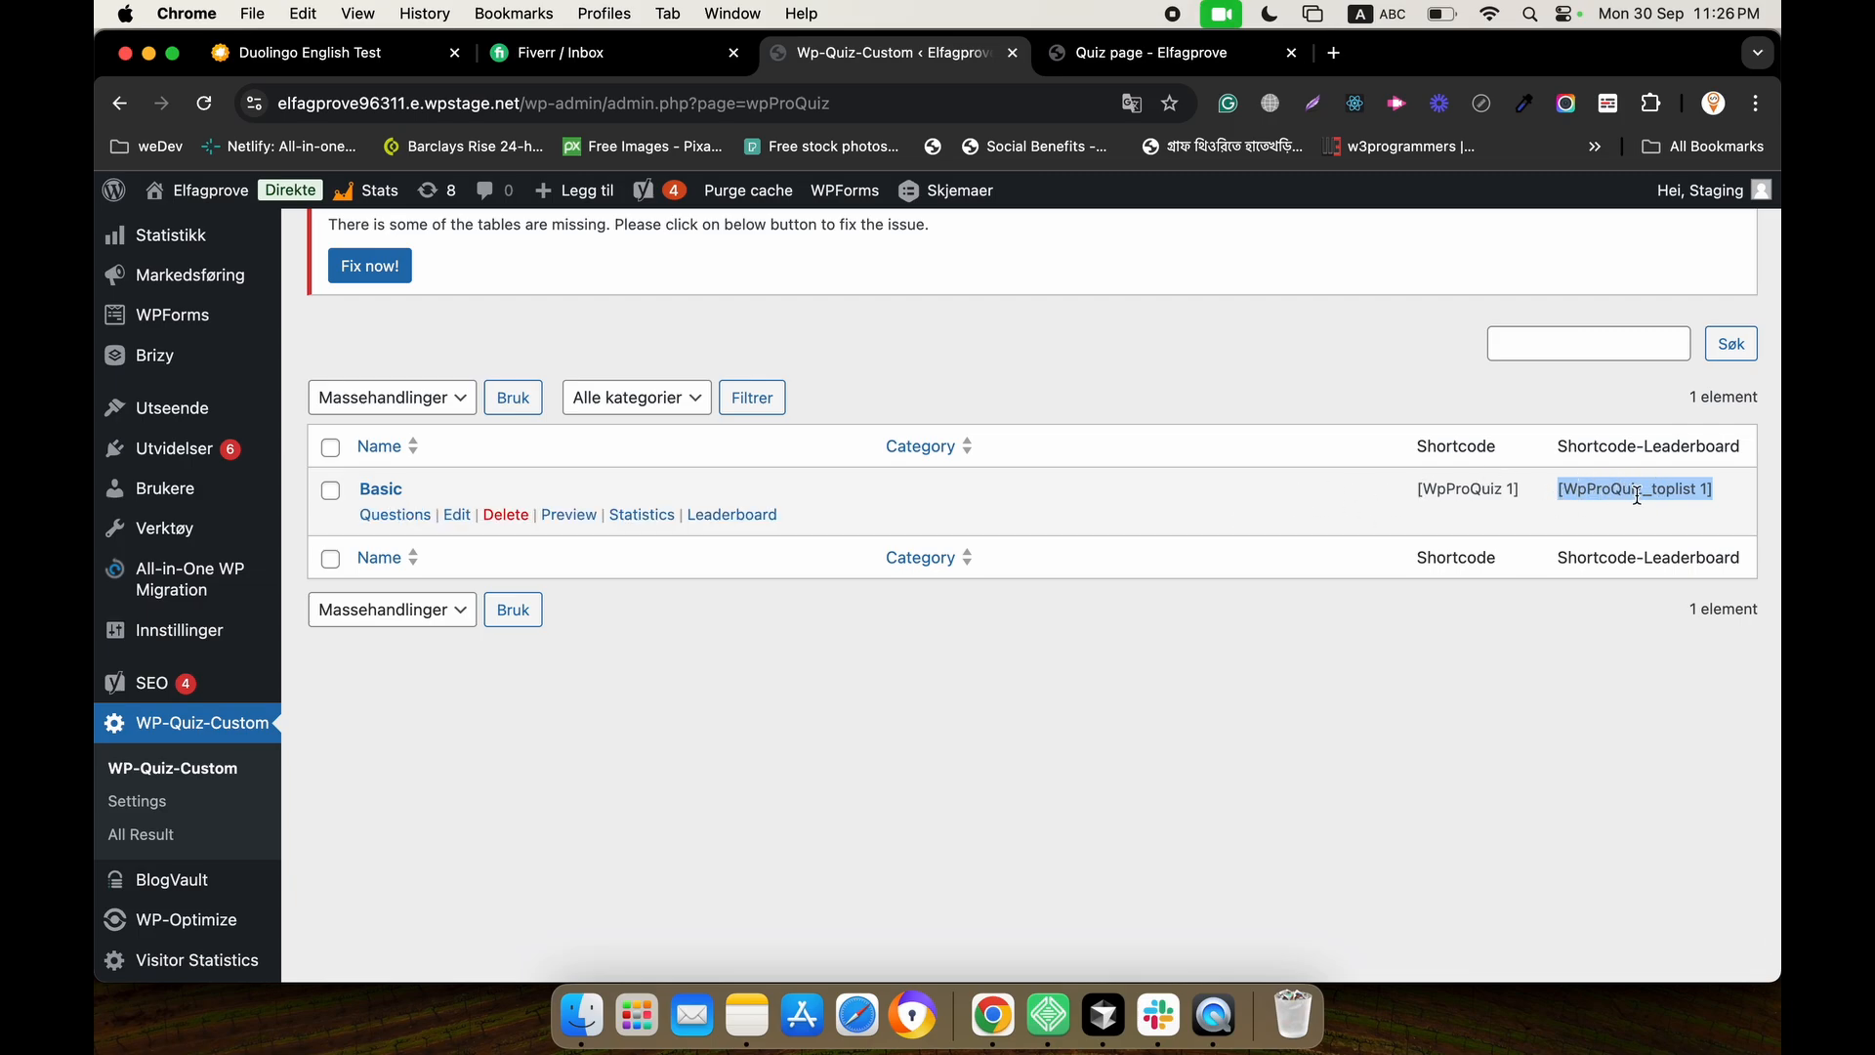
# Open the Basic quiz's leaderboard entries and sort them by newest entry.
pyautogui.click(737, 521)
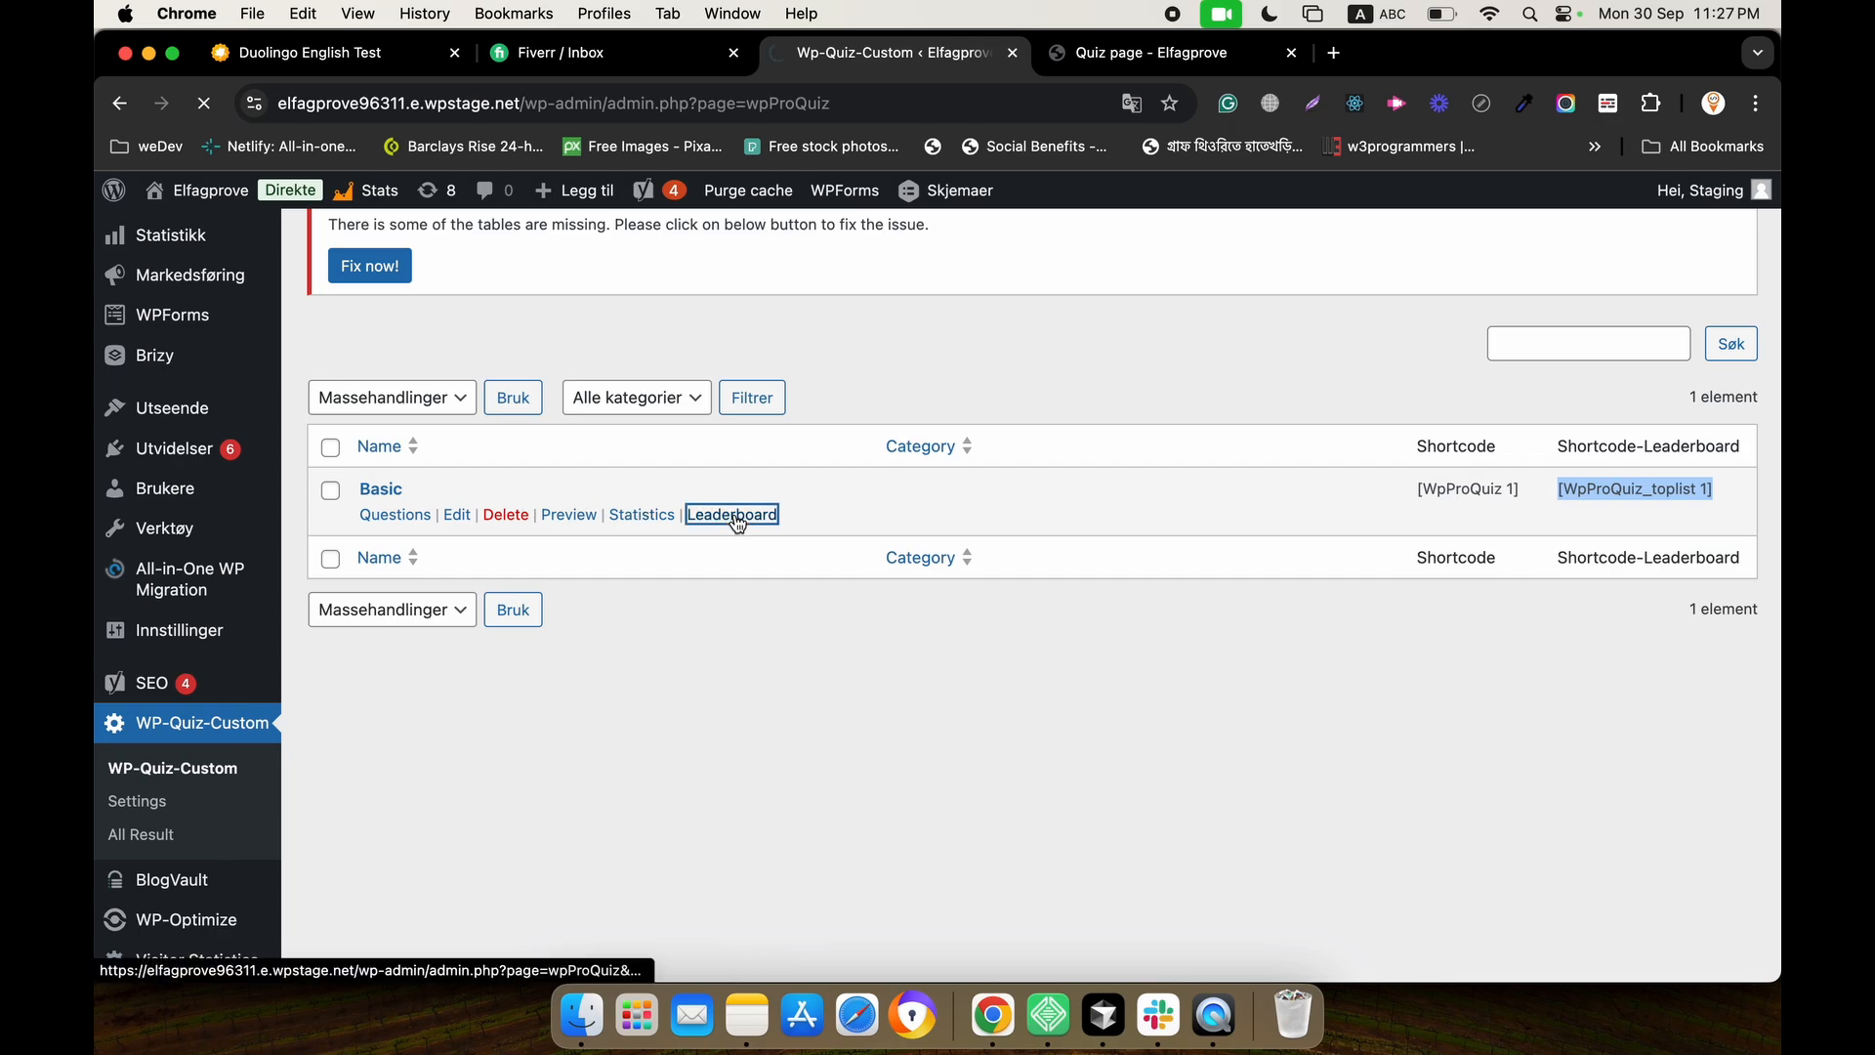
pyautogui.scroll(-7, 793, 601)
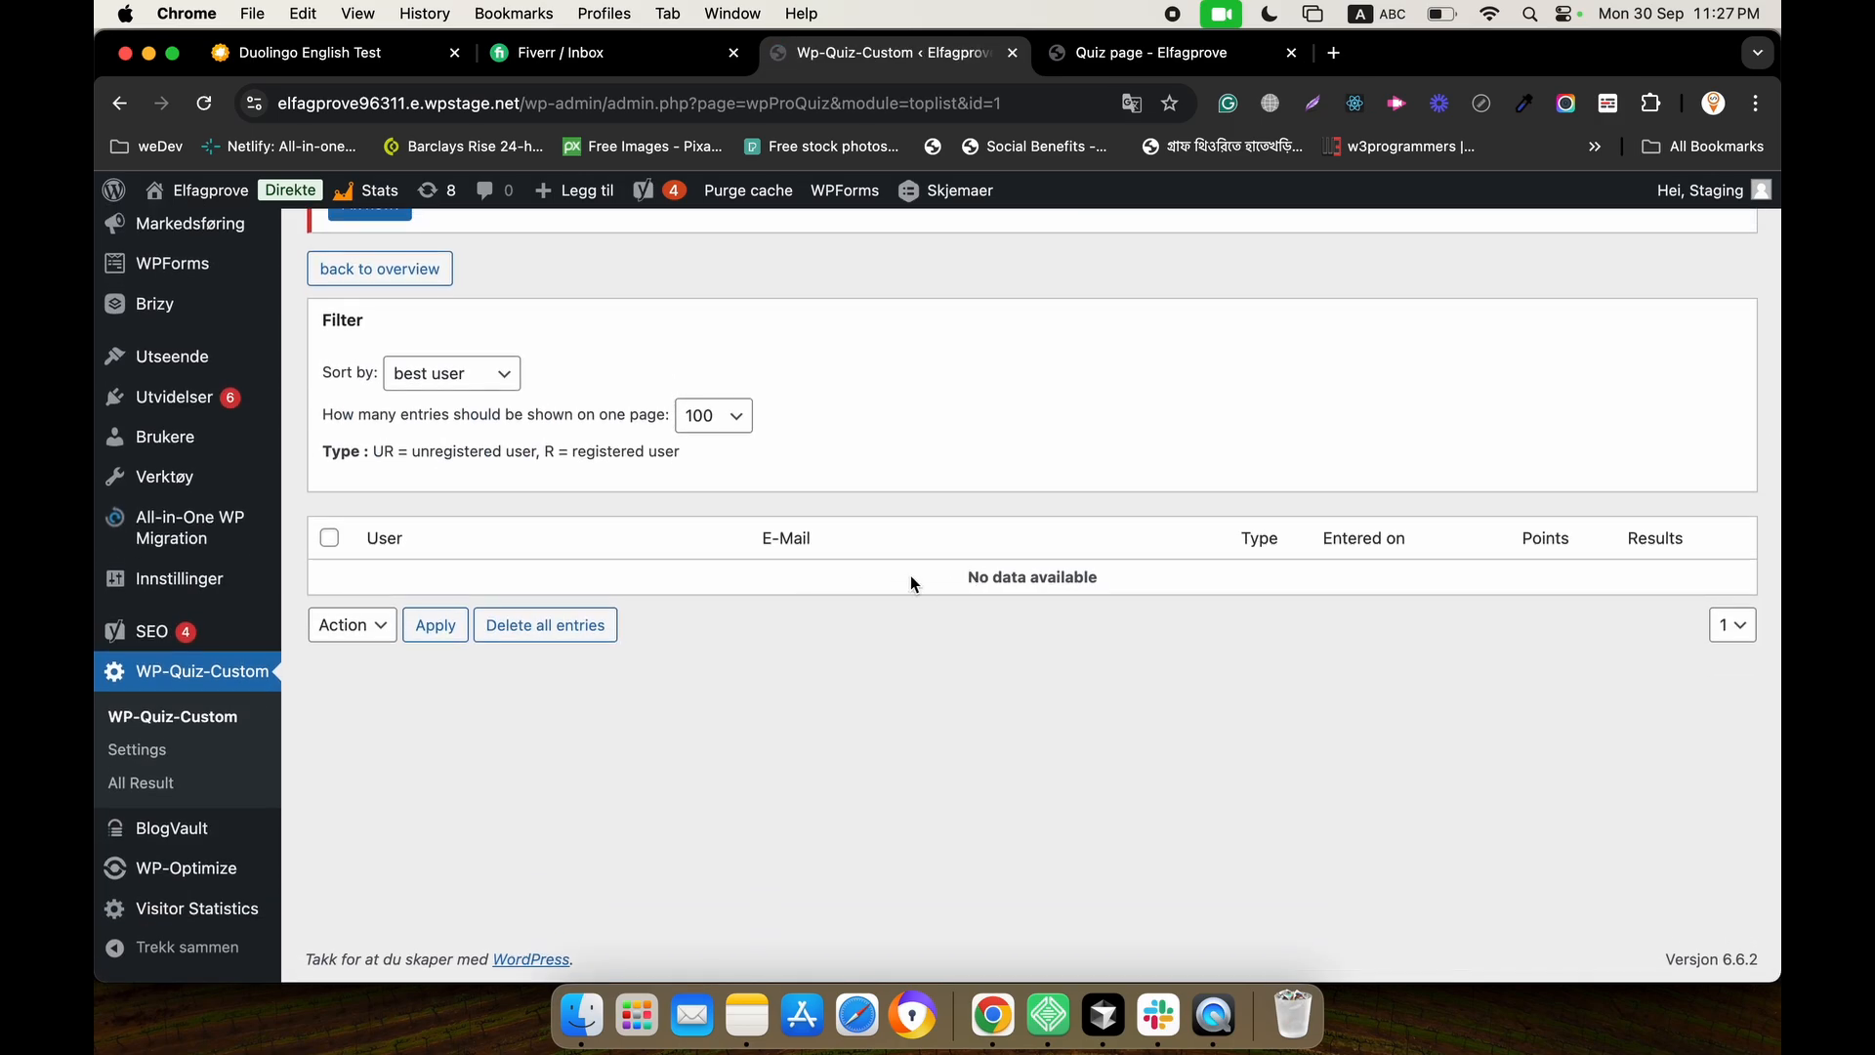
pyautogui.scroll(3, 901, 573)
pyautogui.click(502, 559)
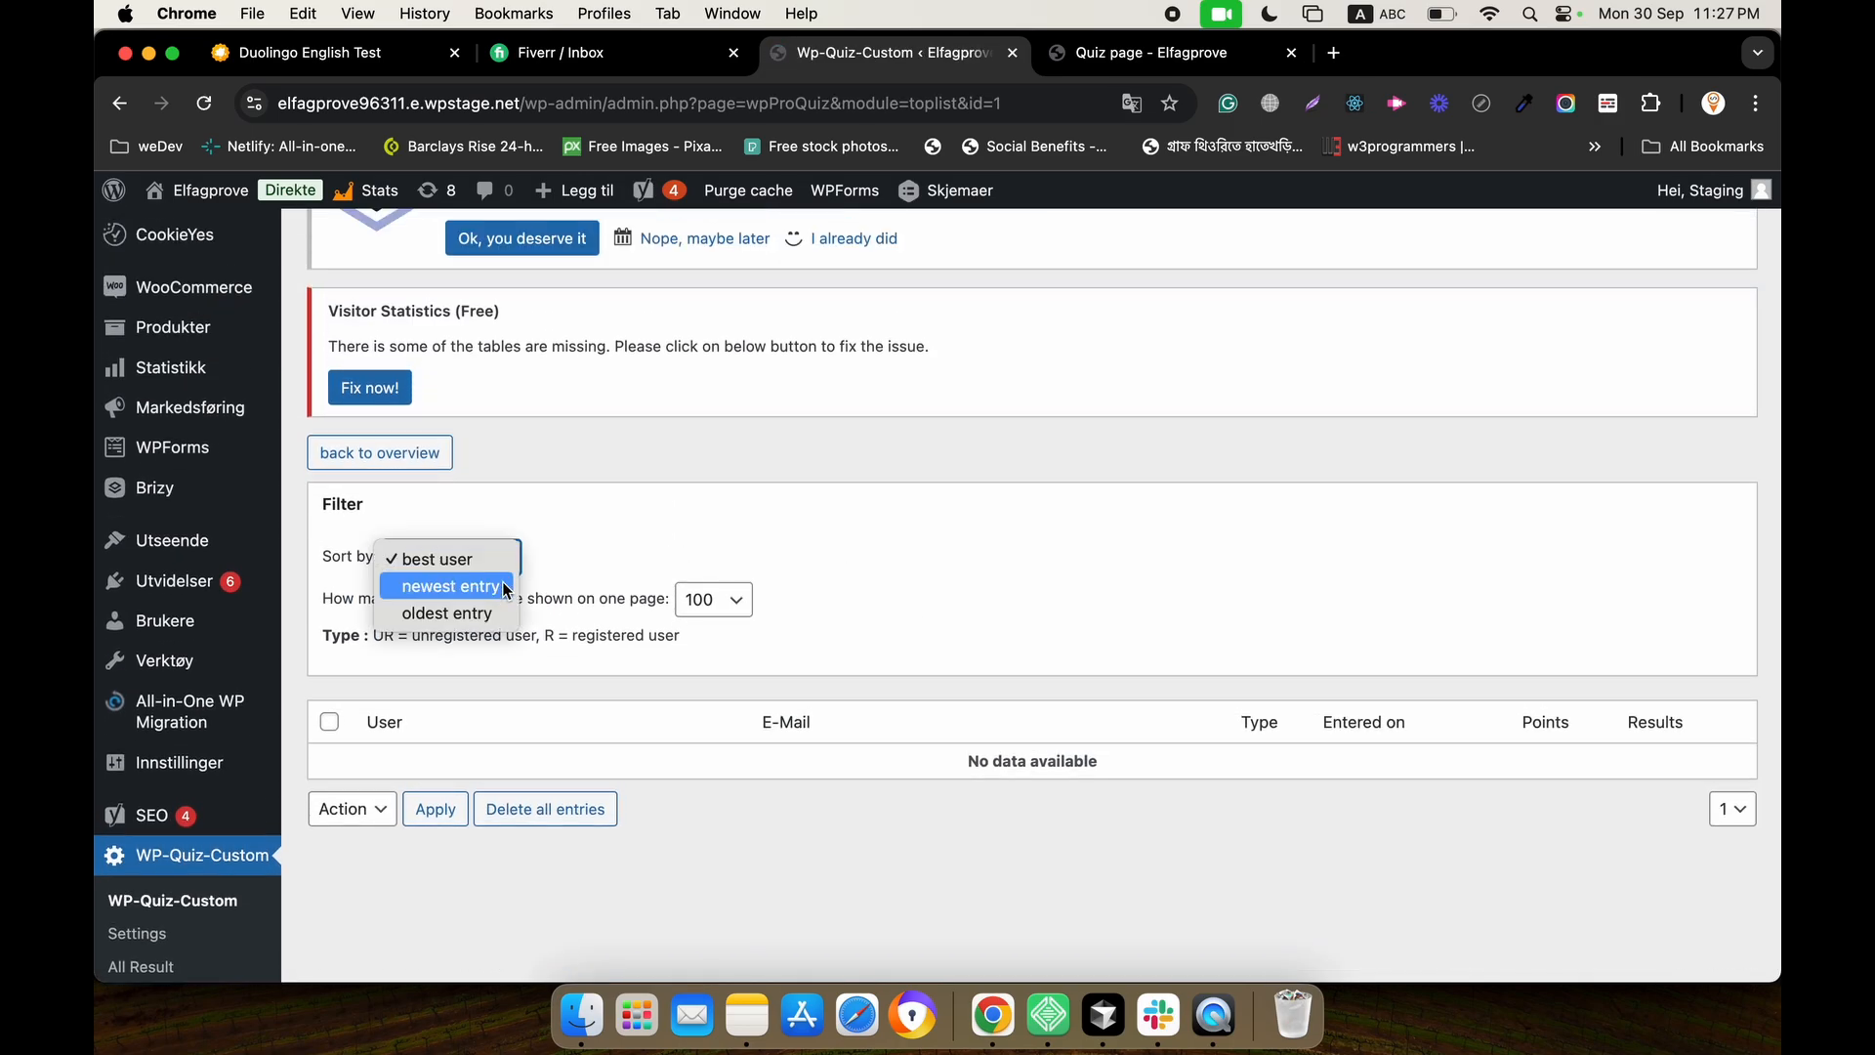
pyautogui.click(503, 585)
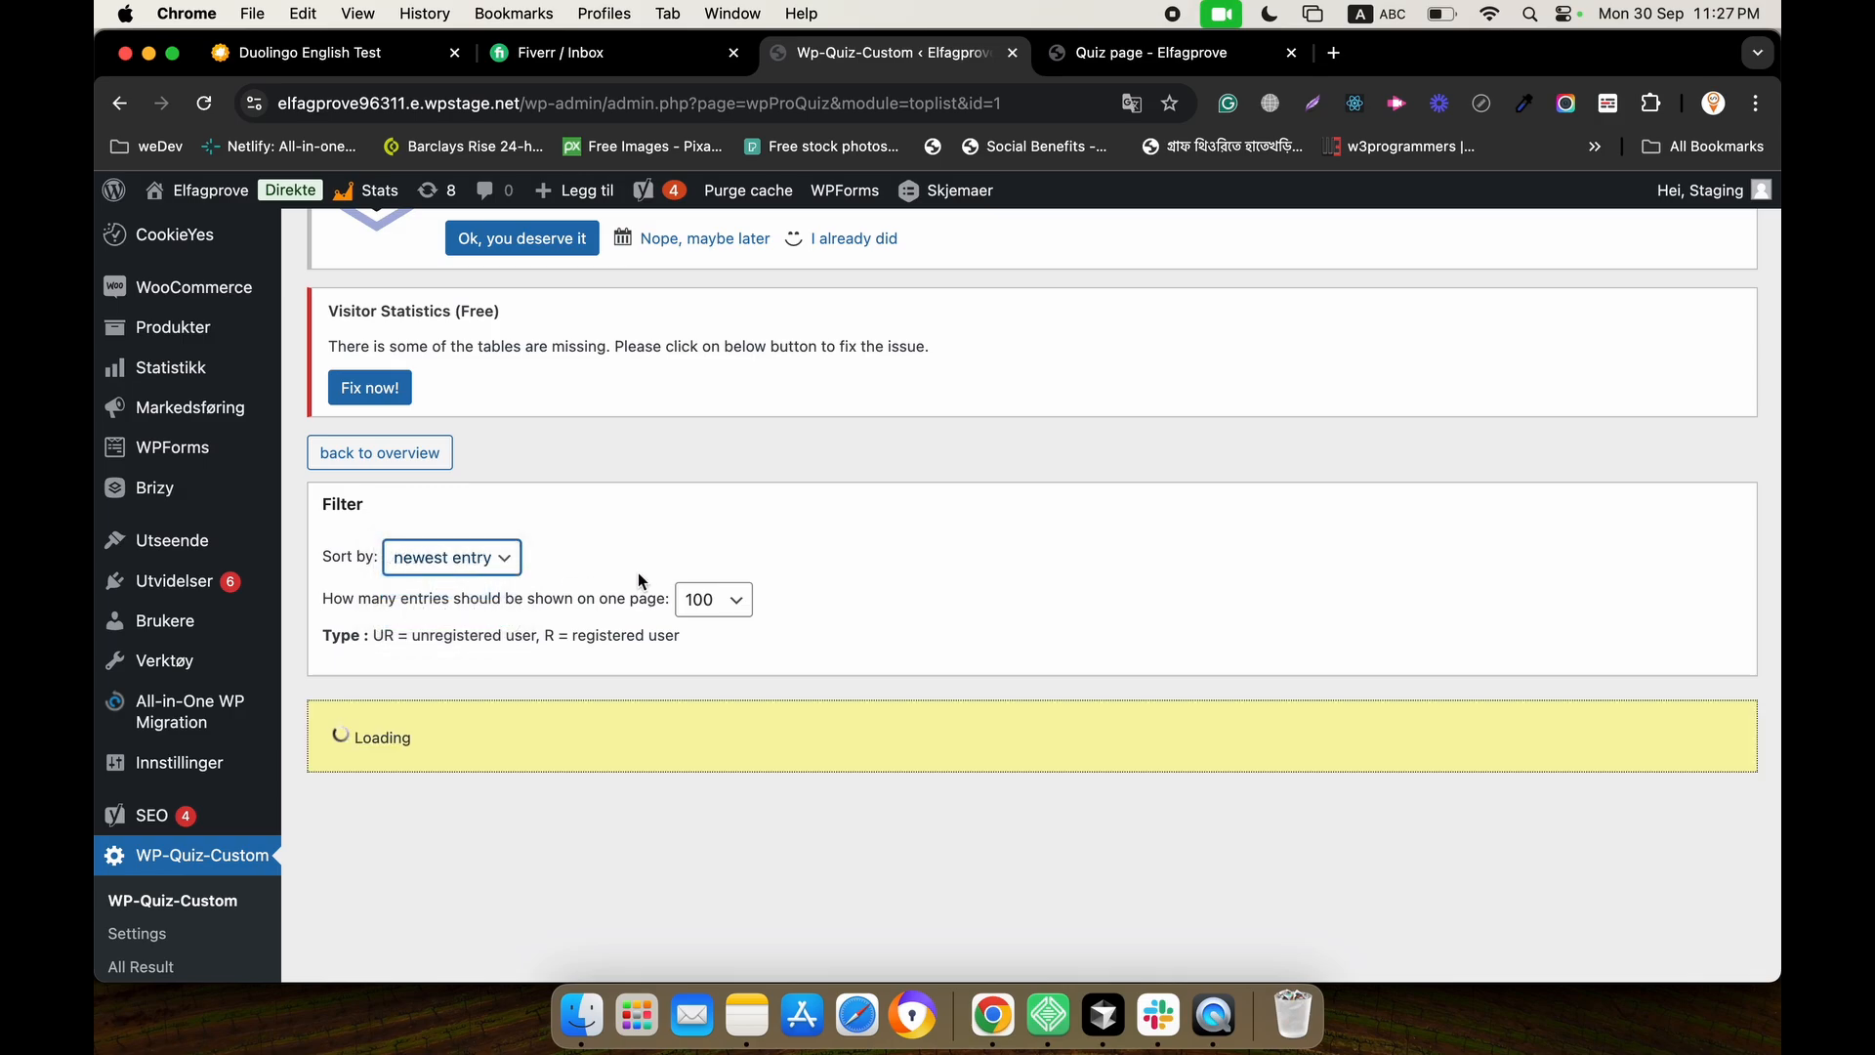
pyautogui.scroll(5, 636, 577)
pyautogui.scroll(-5, 640, 586)
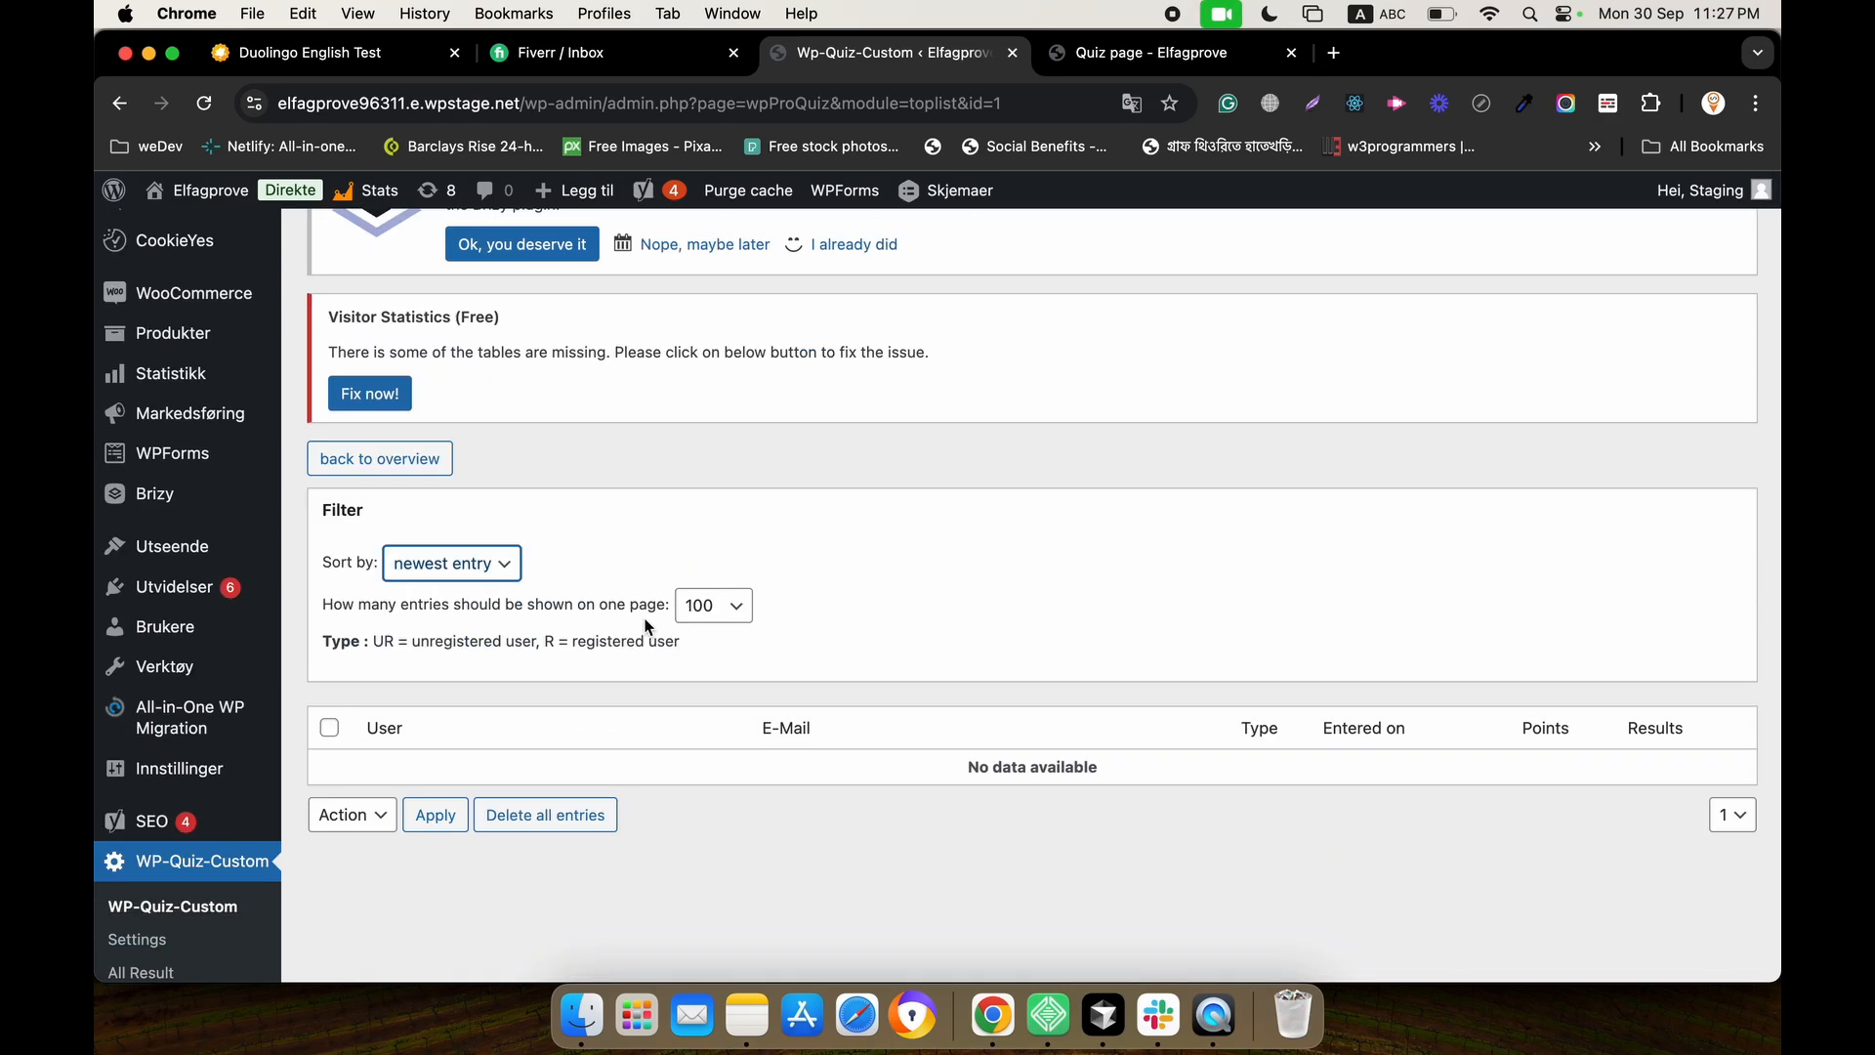
pyautogui.scroll(-3, 644, 625)
# Examine the plugin's global settings down to the category and template management options.
pyautogui.click(132, 749)
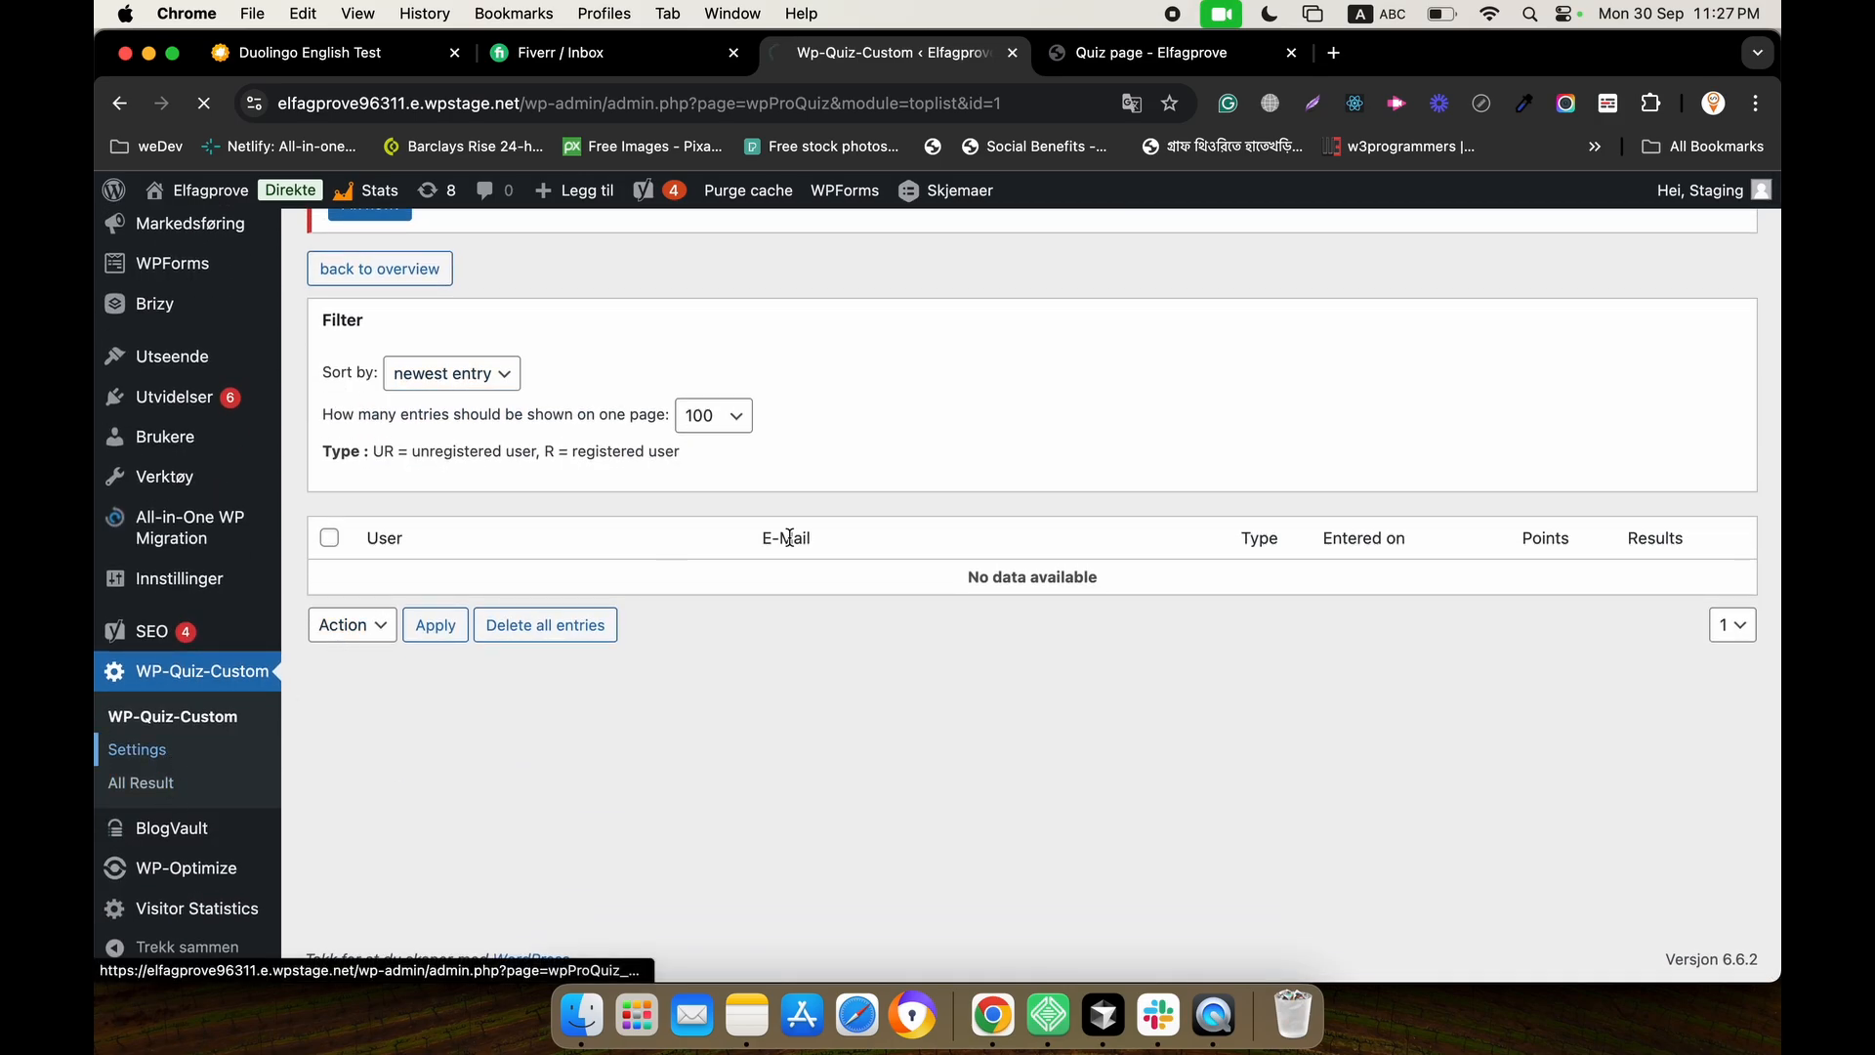
pyautogui.scroll(-5, 886, 527)
pyautogui.scroll(1, 874, 532)
pyautogui.scroll(-6, 874, 527)
pyautogui.scroll(-2, 748, 509)
pyautogui.scroll(-1, 748, 508)
pyautogui.scroll(3, 752, 536)
pyautogui.scroll(-3, 752, 536)
pyautogui.scroll(-1, 752, 541)
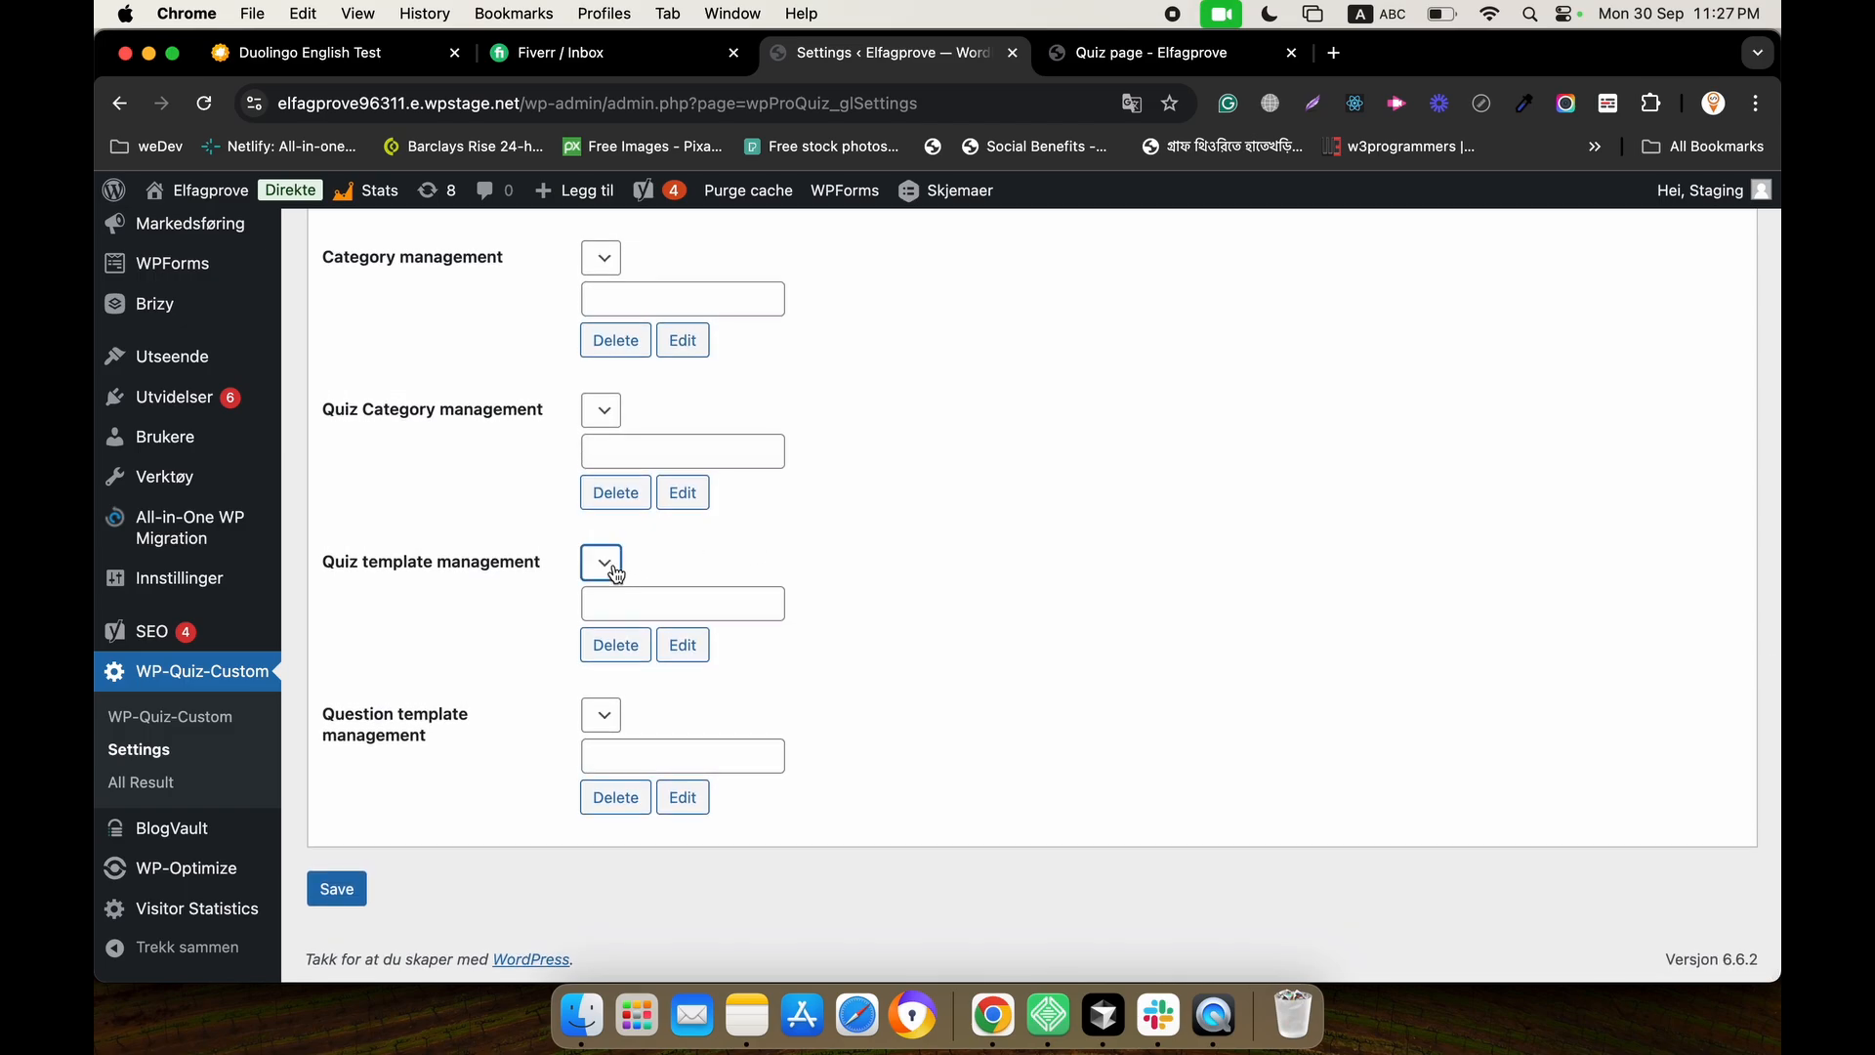
# Open the Basic quiz for editing from the quiz overview.
pyautogui.click(187, 724)
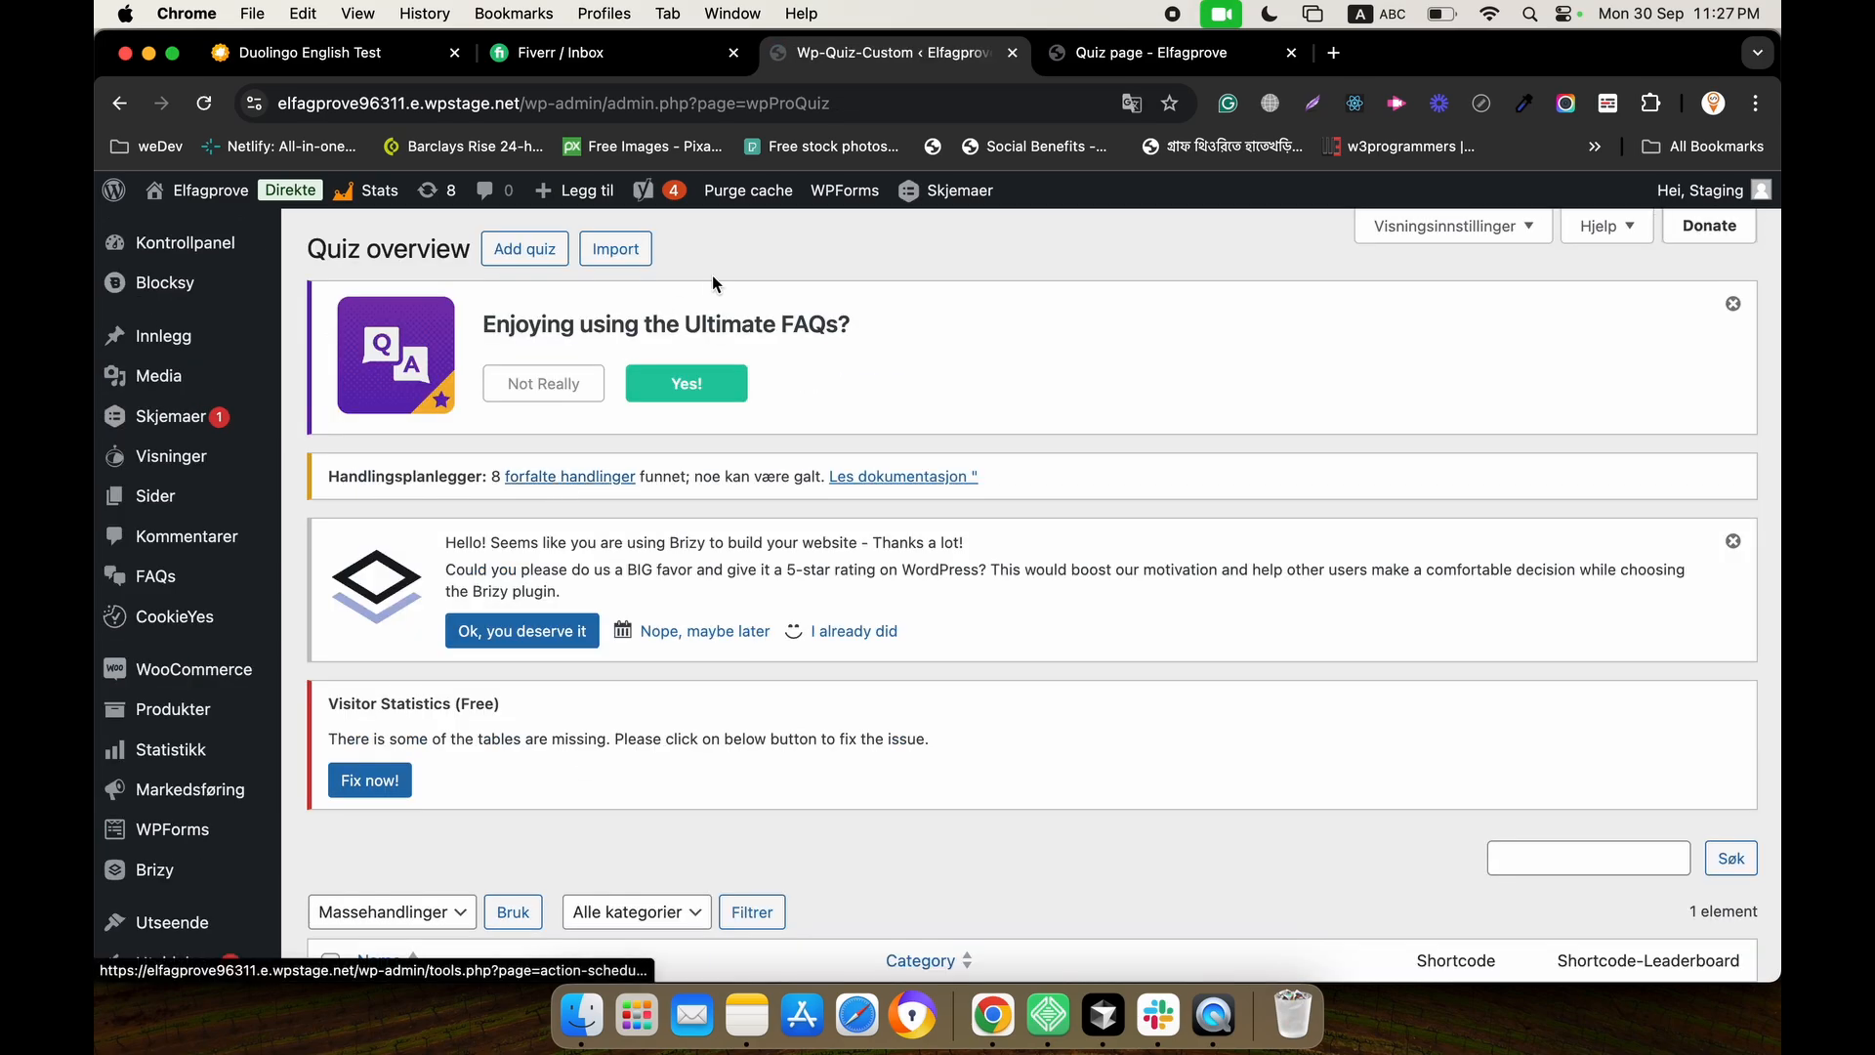
pyautogui.moveTo(747, 191)
pyautogui.scroll(-5, 723, 419)
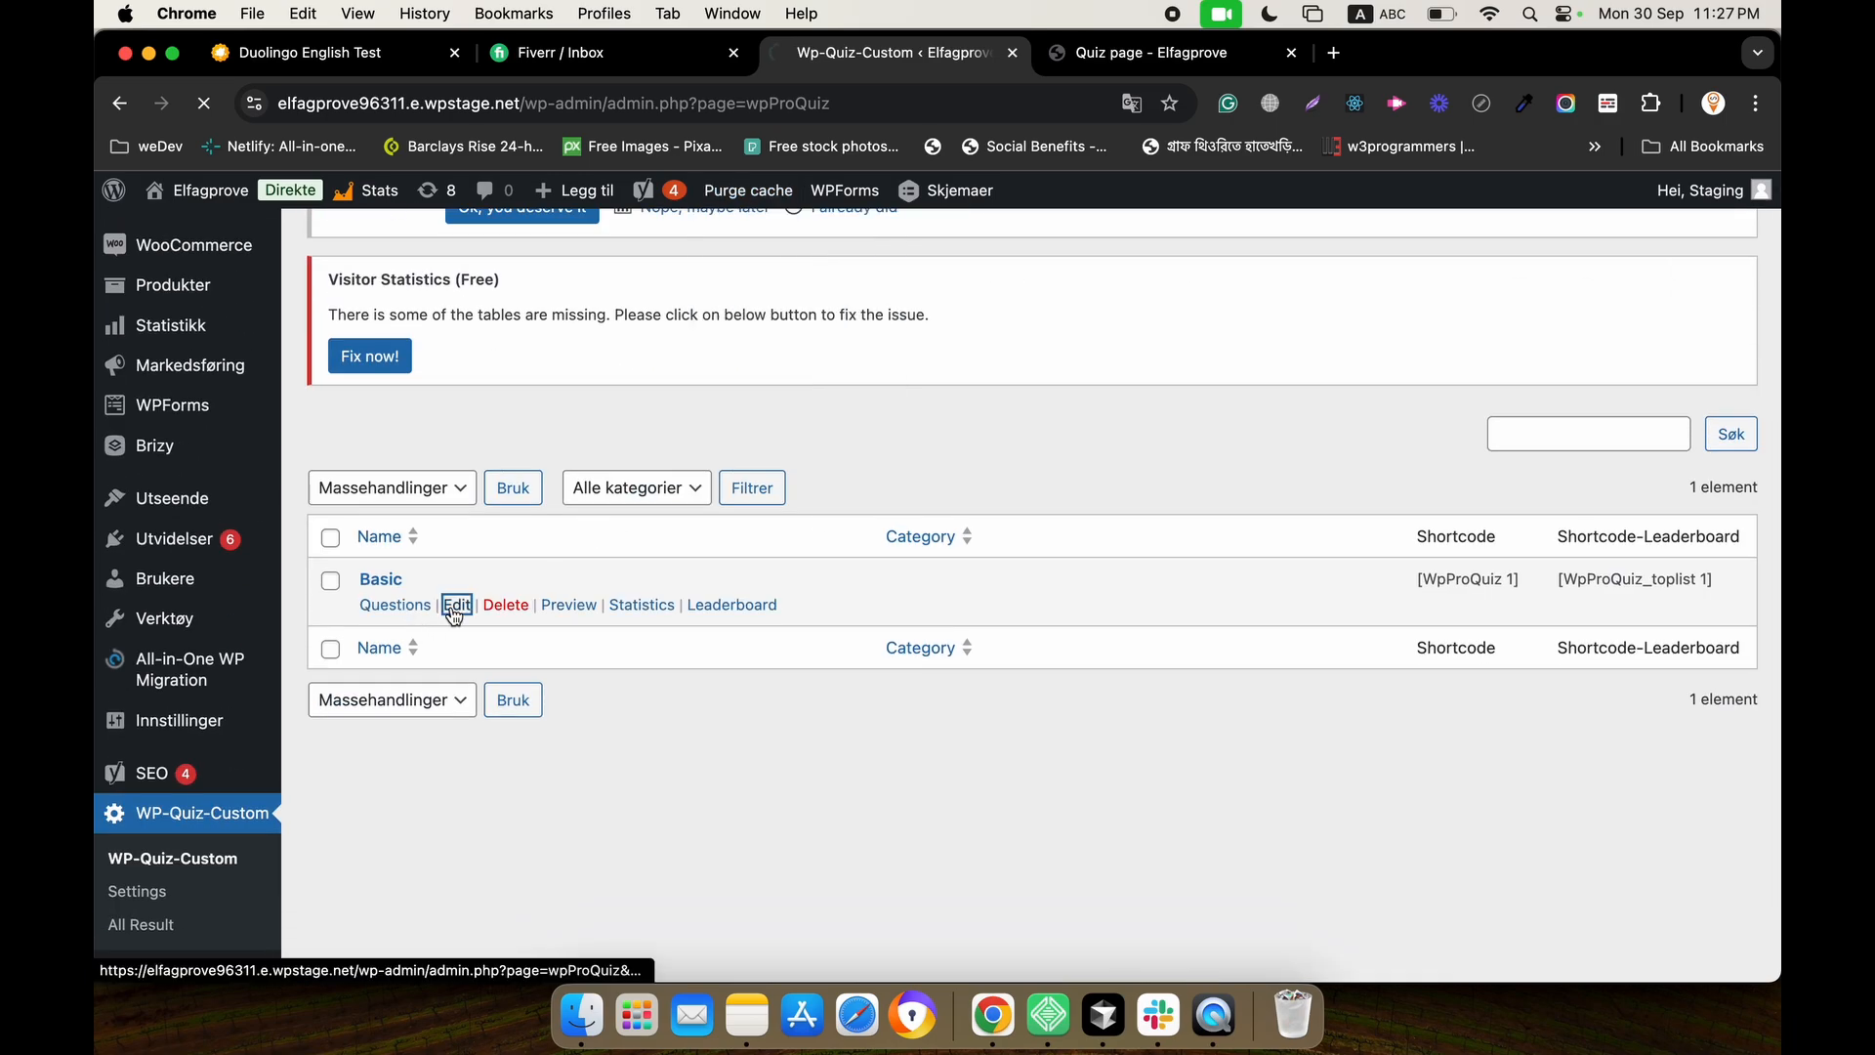
pyautogui.scroll(-4, 635, 556)
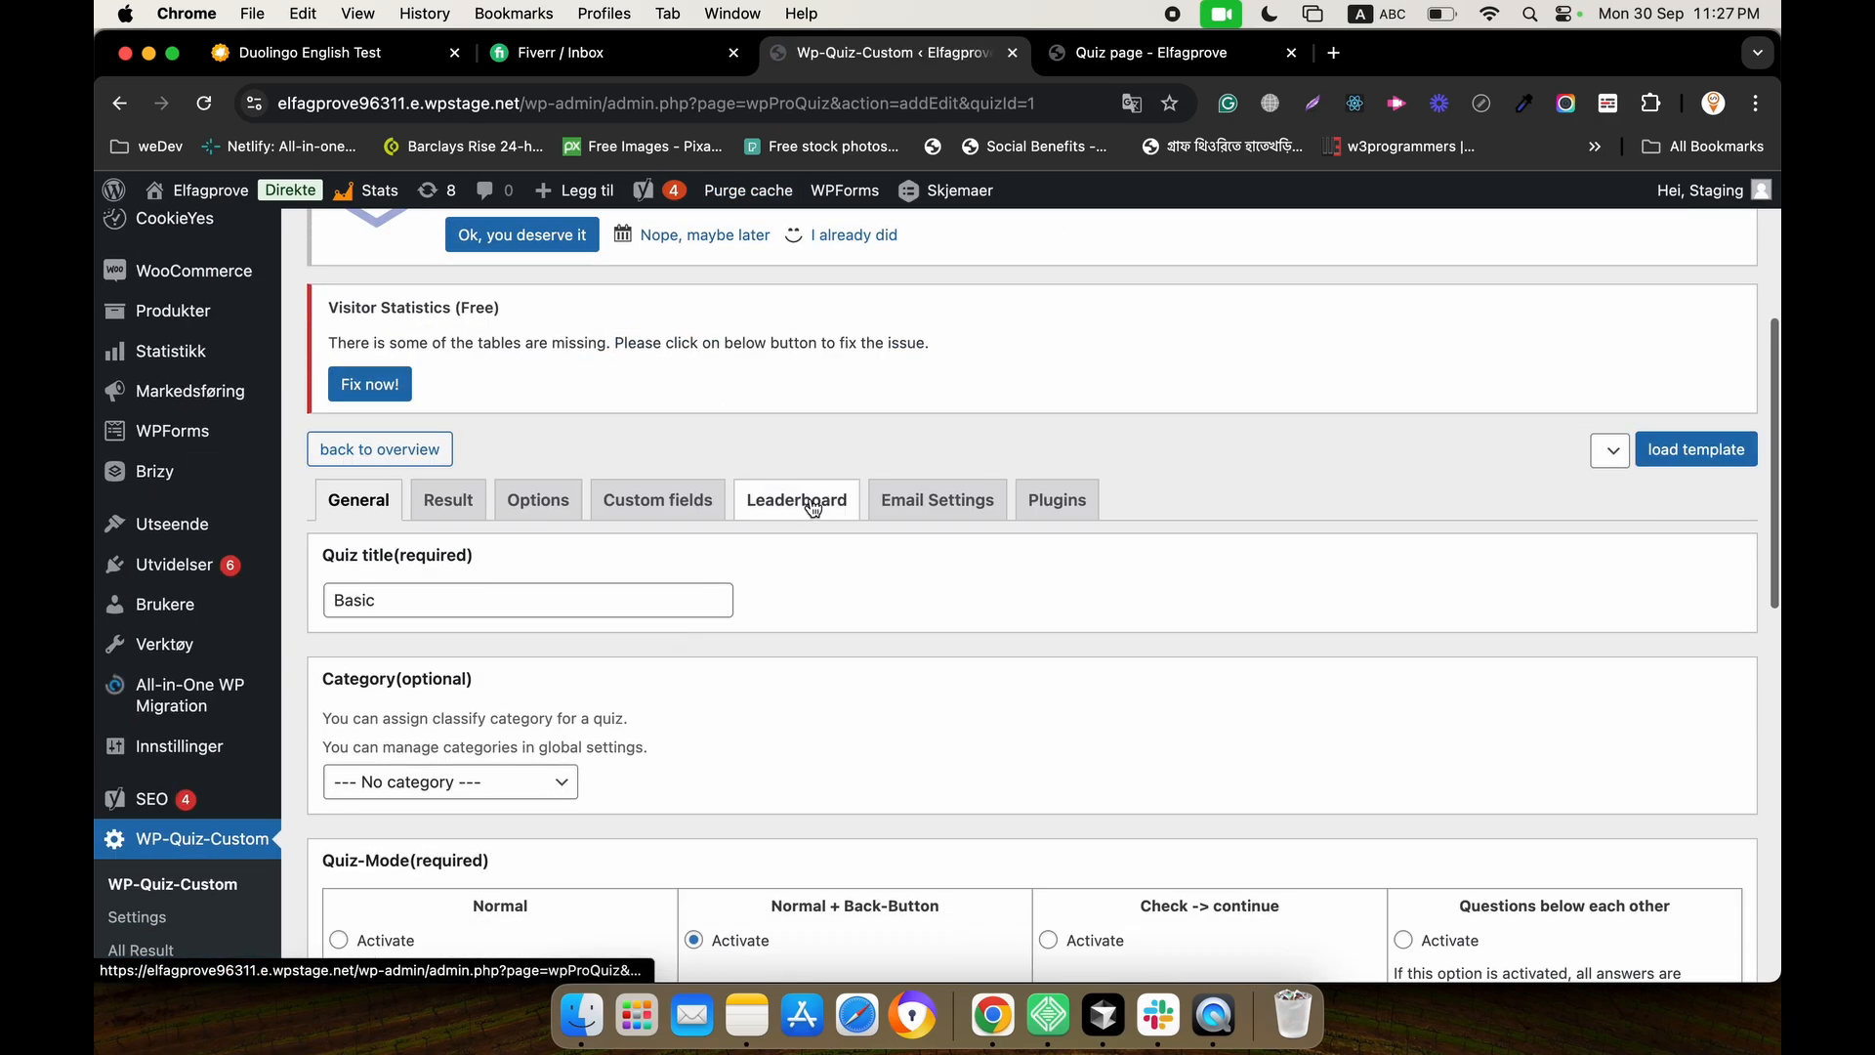
# Examine the Basic quiz's leaderboard settings, from activation down to automatic display in the quiz result.
pyautogui.click(816, 503)
pyautogui.scroll(-4, 807, 562)
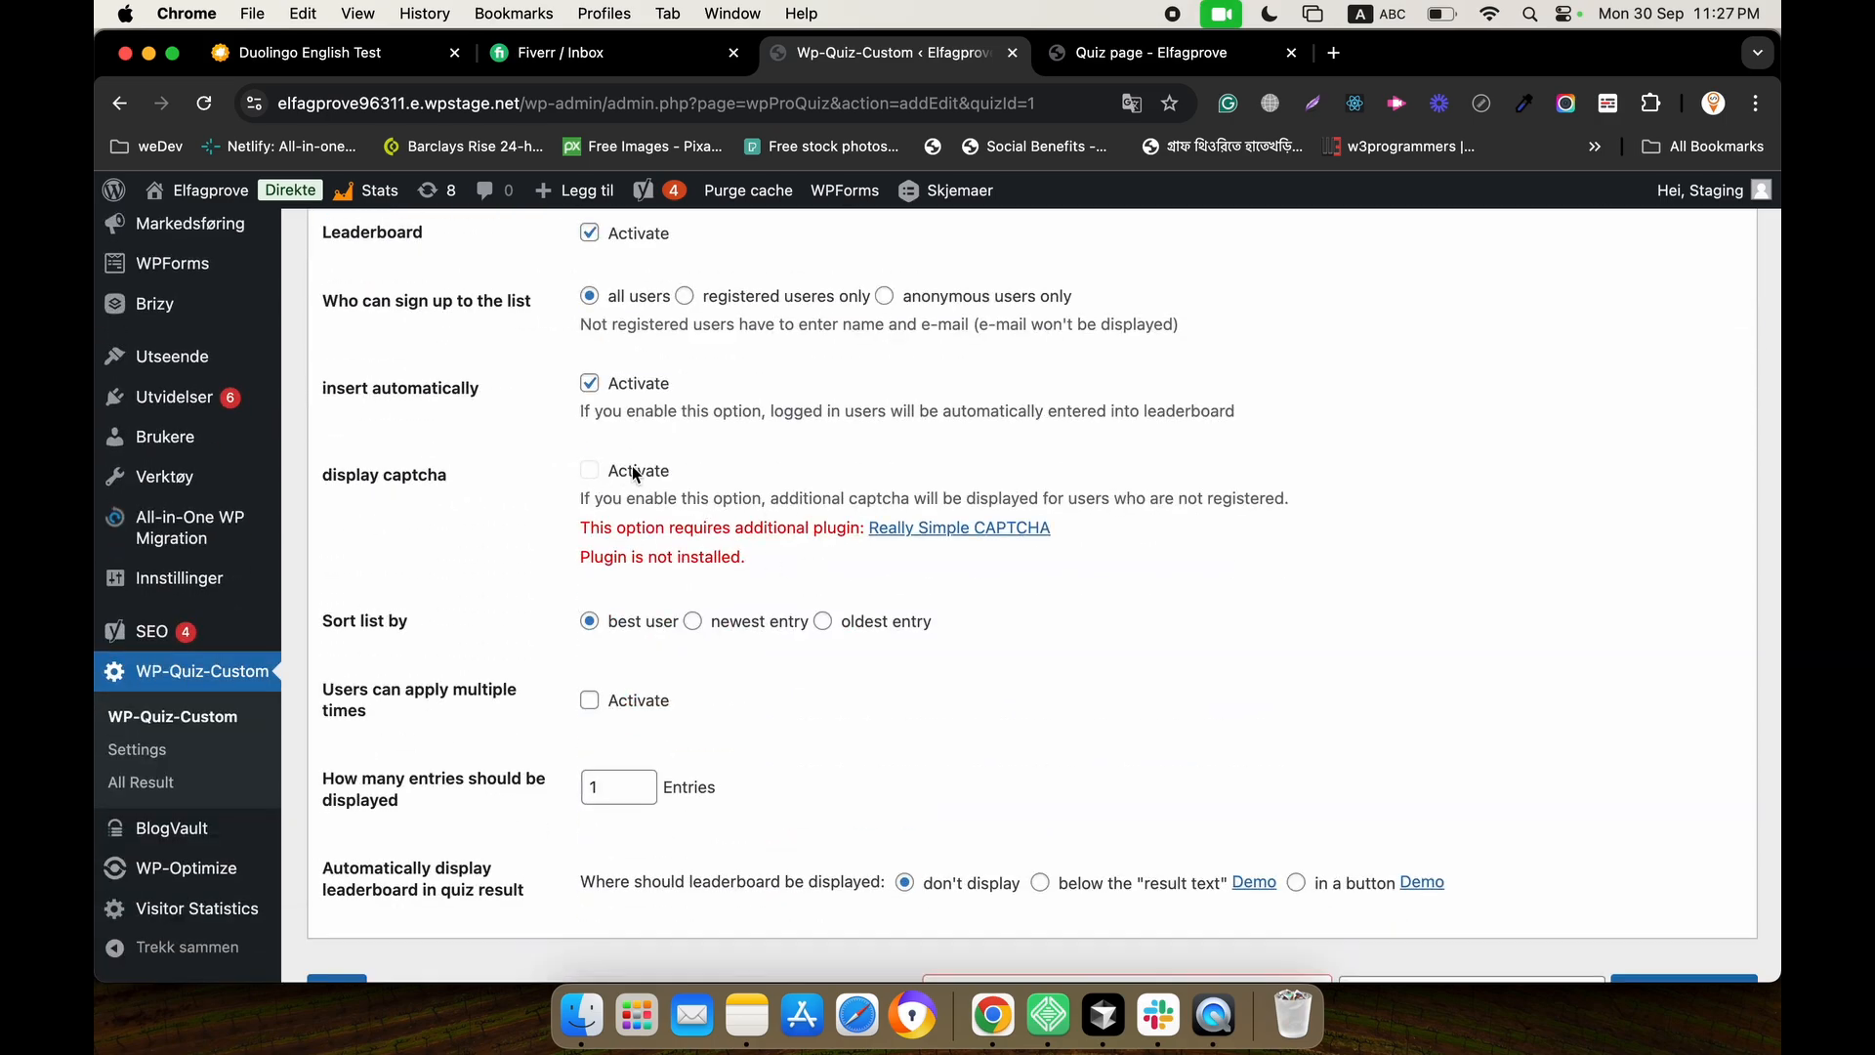
pyautogui.scroll(4, 695, 366)
pyautogui.scroll(-2, 635, 322)
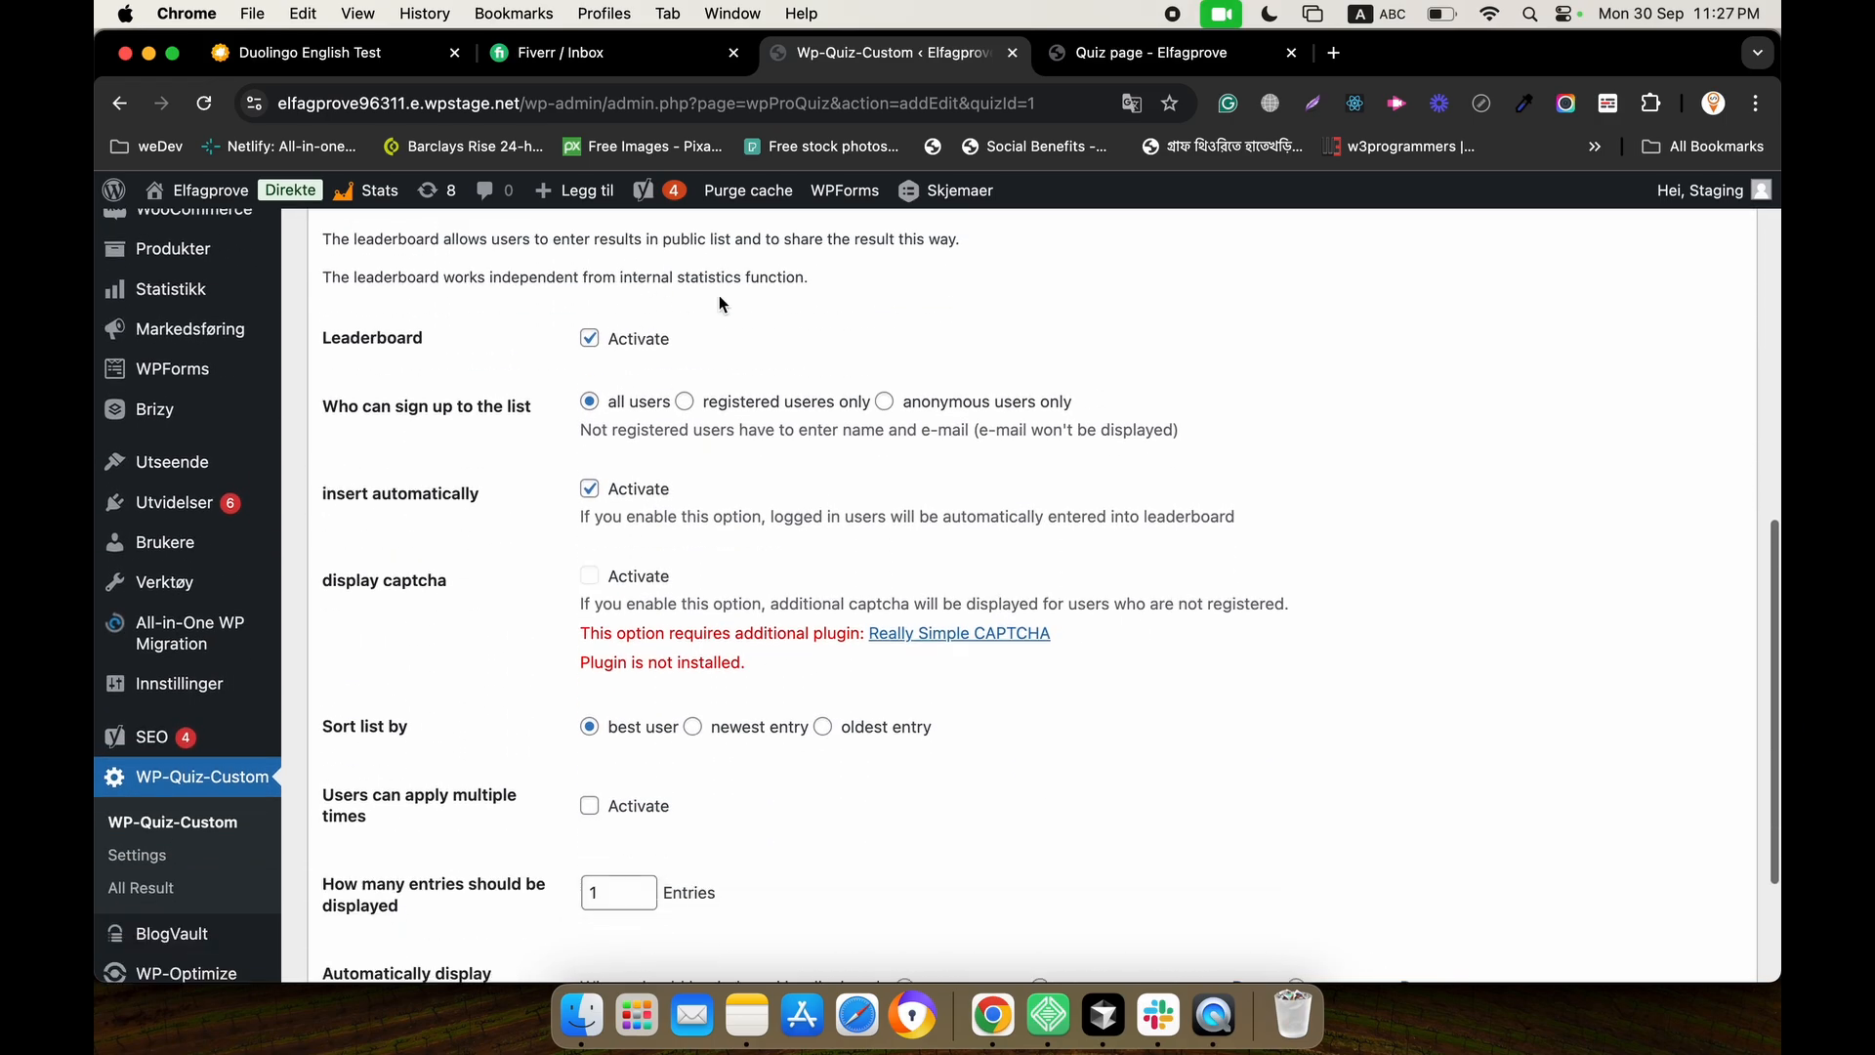
pyautogui.scroll(-3, 676, 311)
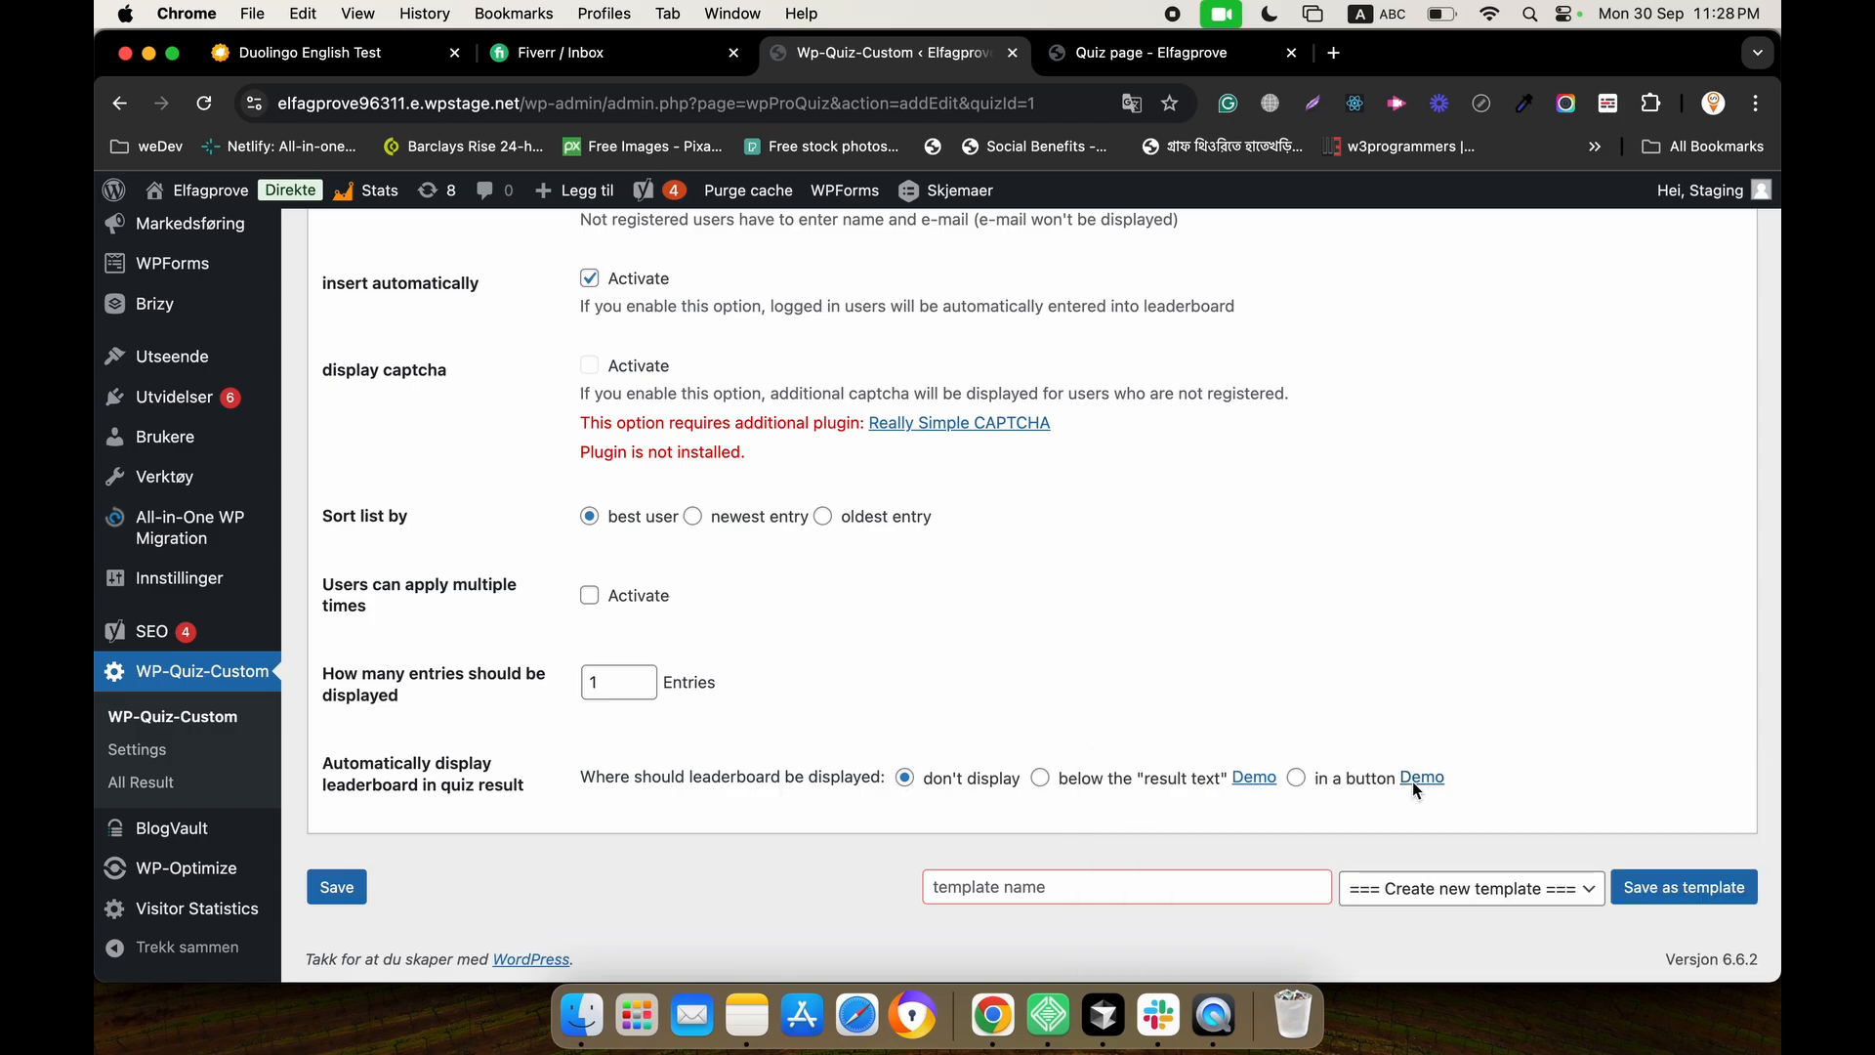
# View the Basic quiz's email settings and plugin settings.
pyautogui.scroll(15, 928, 670)
pyautogui.scroll(-3, 928, 670)
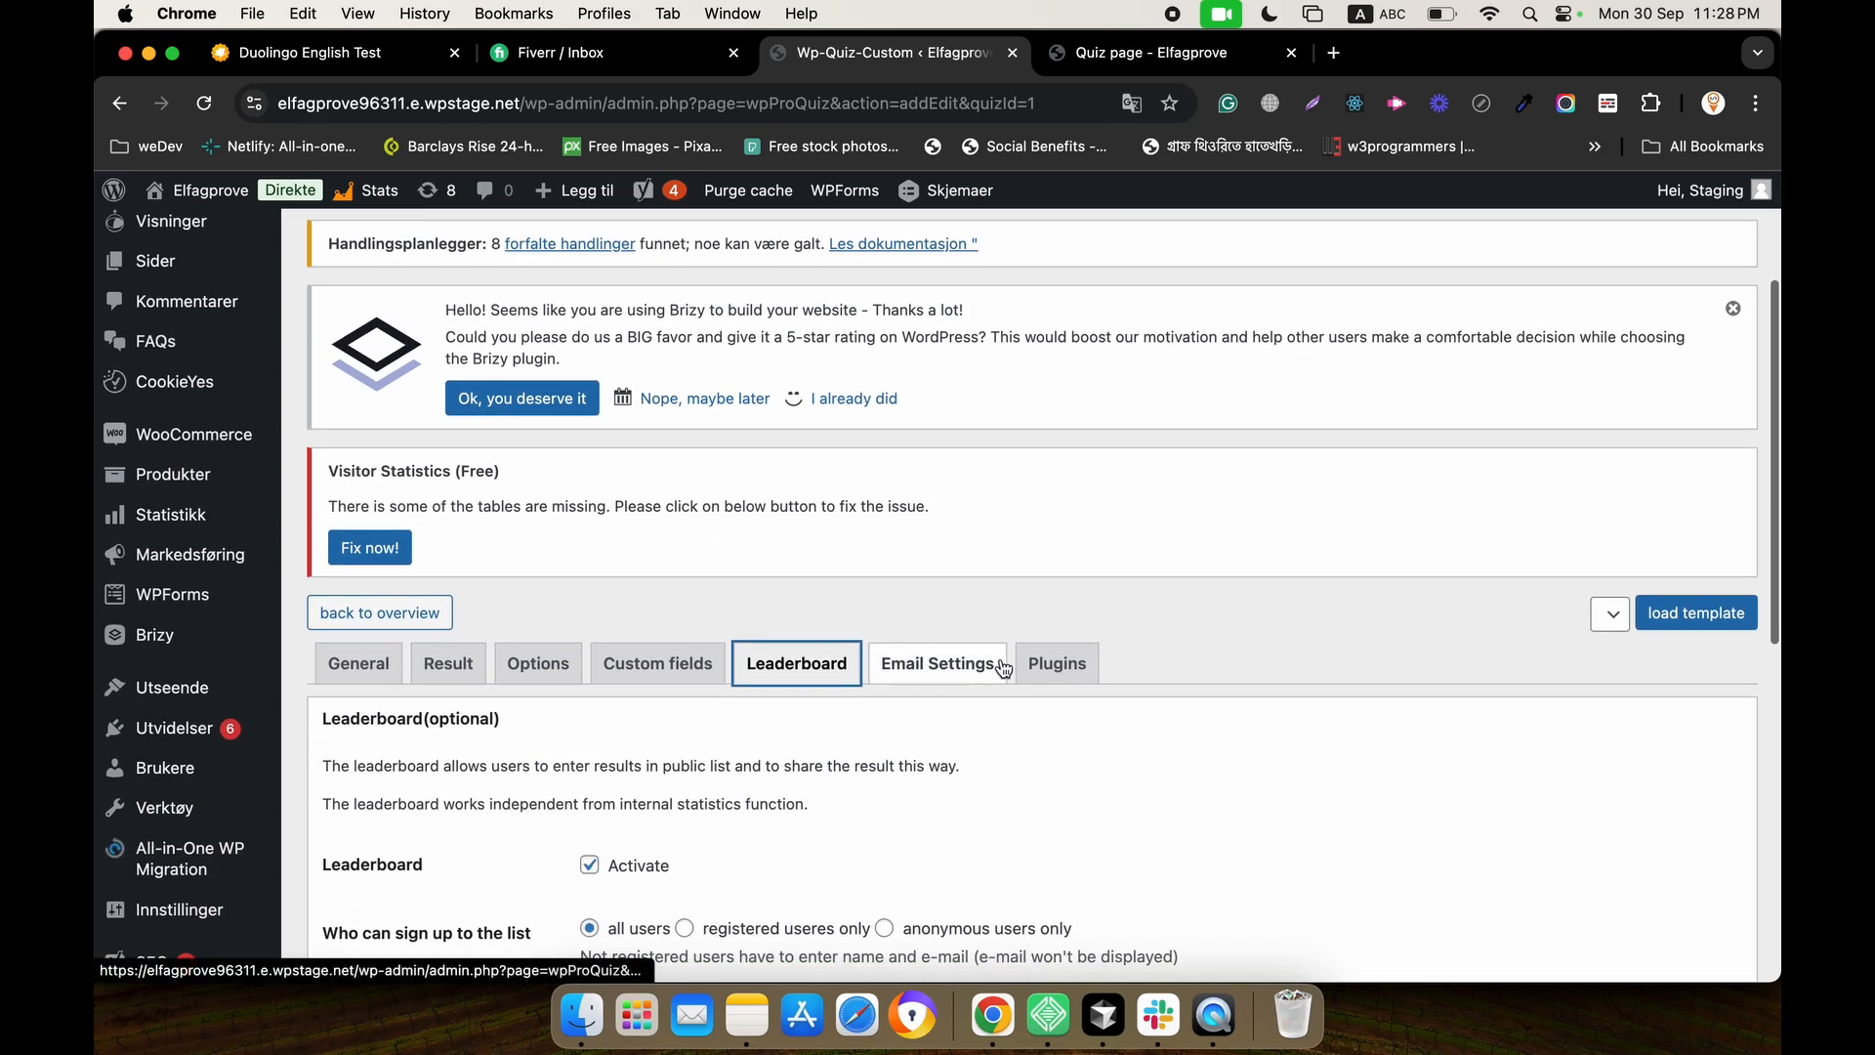
pyautogui.click(973, 663)
pyautogui.click(1042, 661)
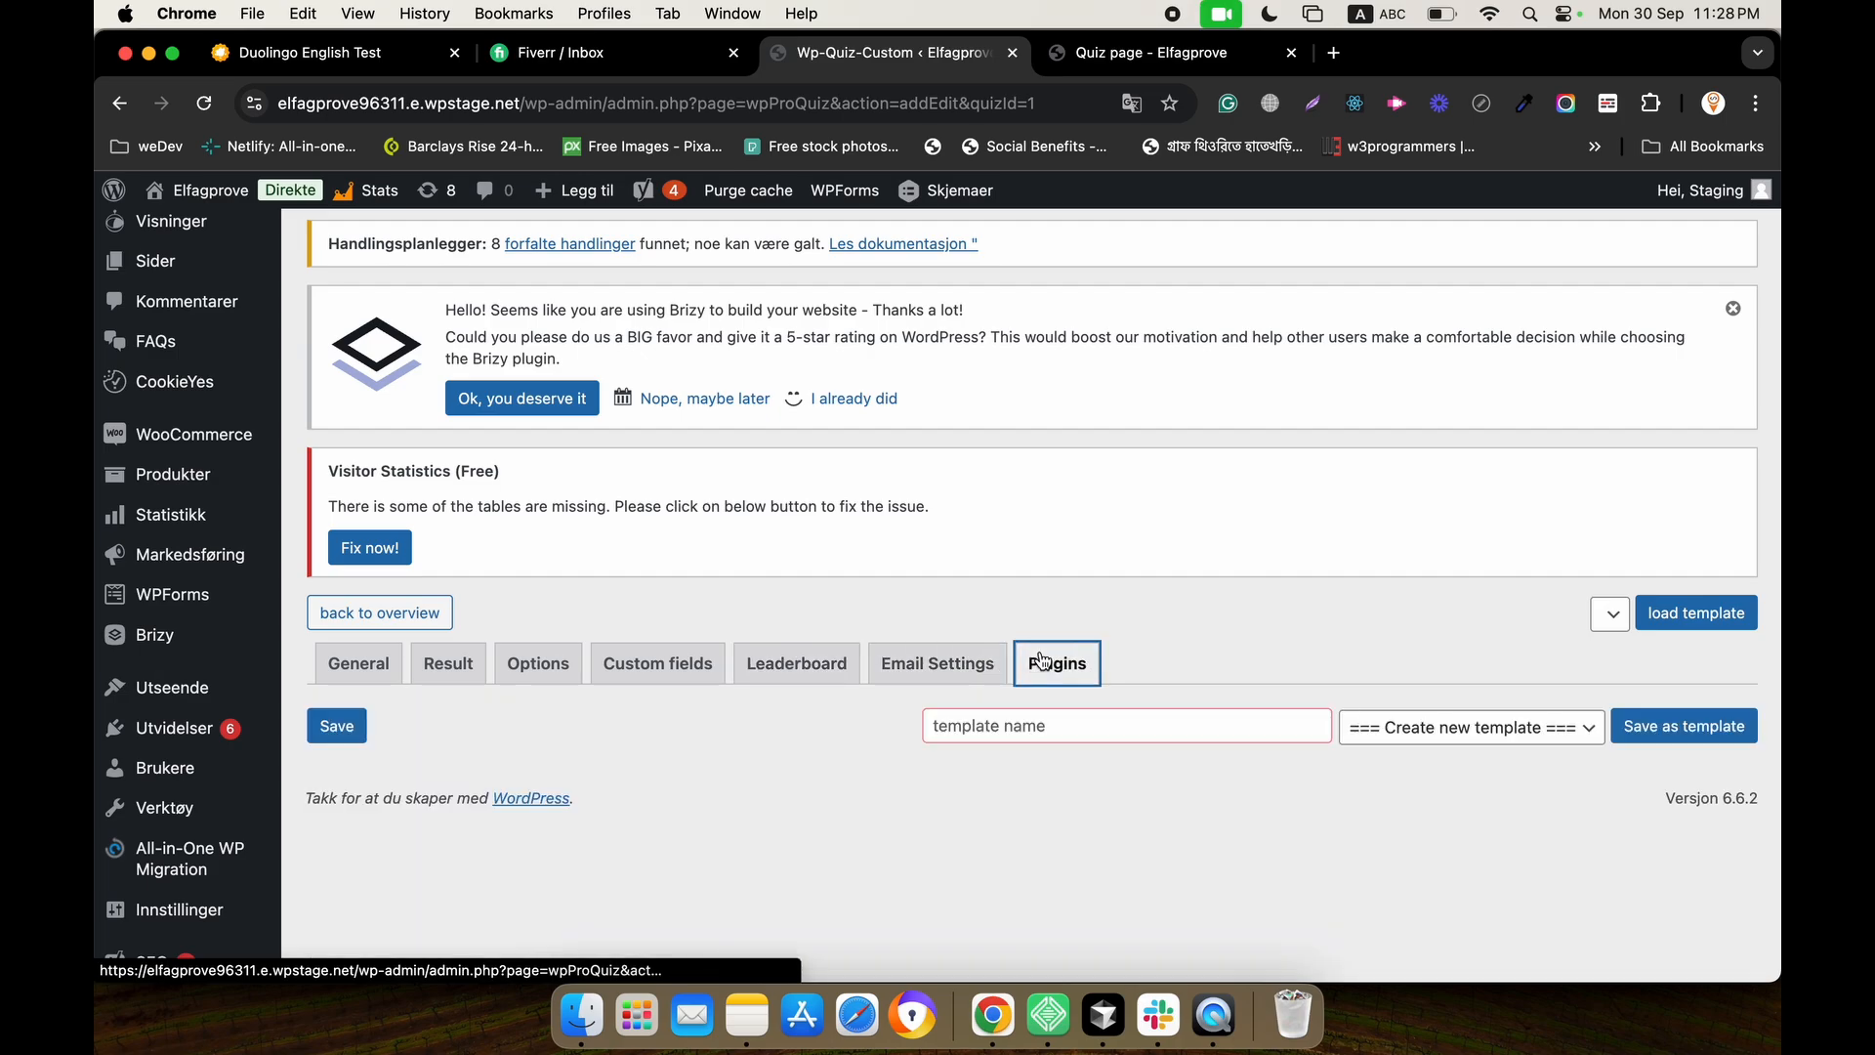
# Activate "Show average points" in the result options, preview its demo, and save the quiz.
pyautogui.click(452, 674)
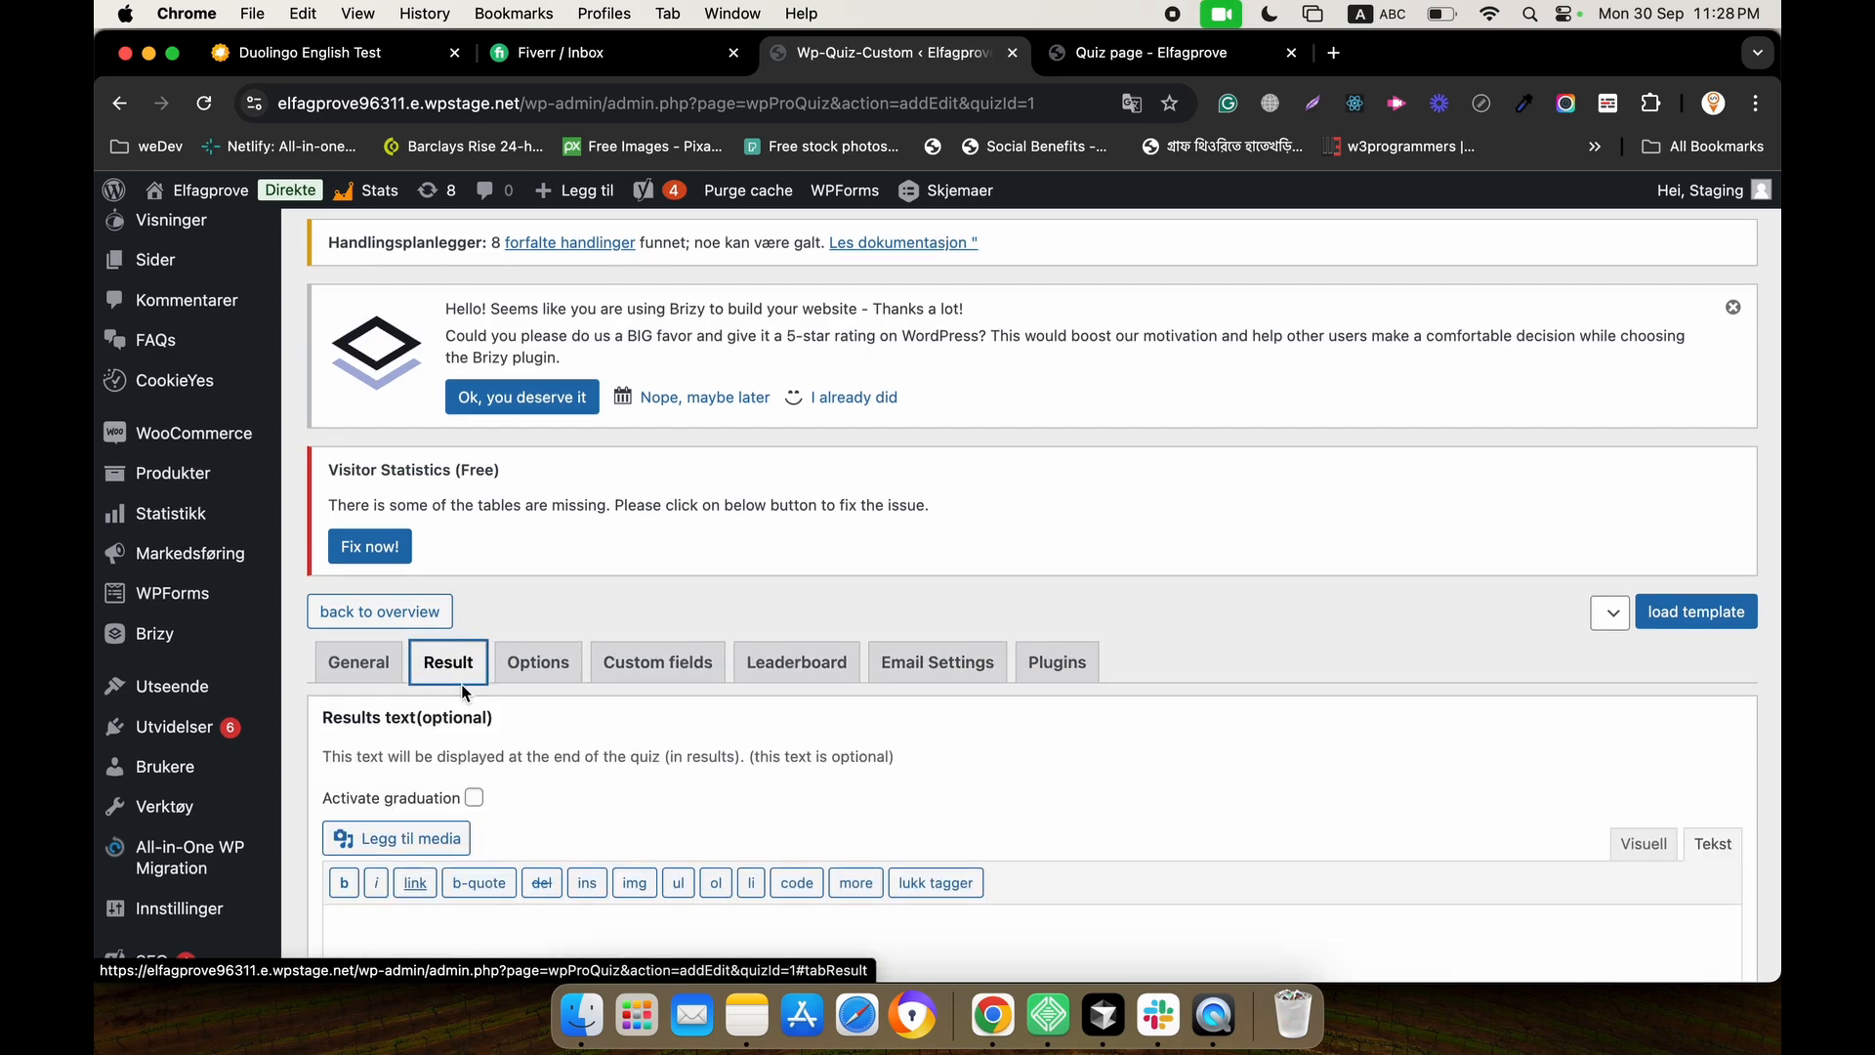
pyautogui.scroll(-8, 461, 684)
pyautogui.scroll(-2, 522, 559)
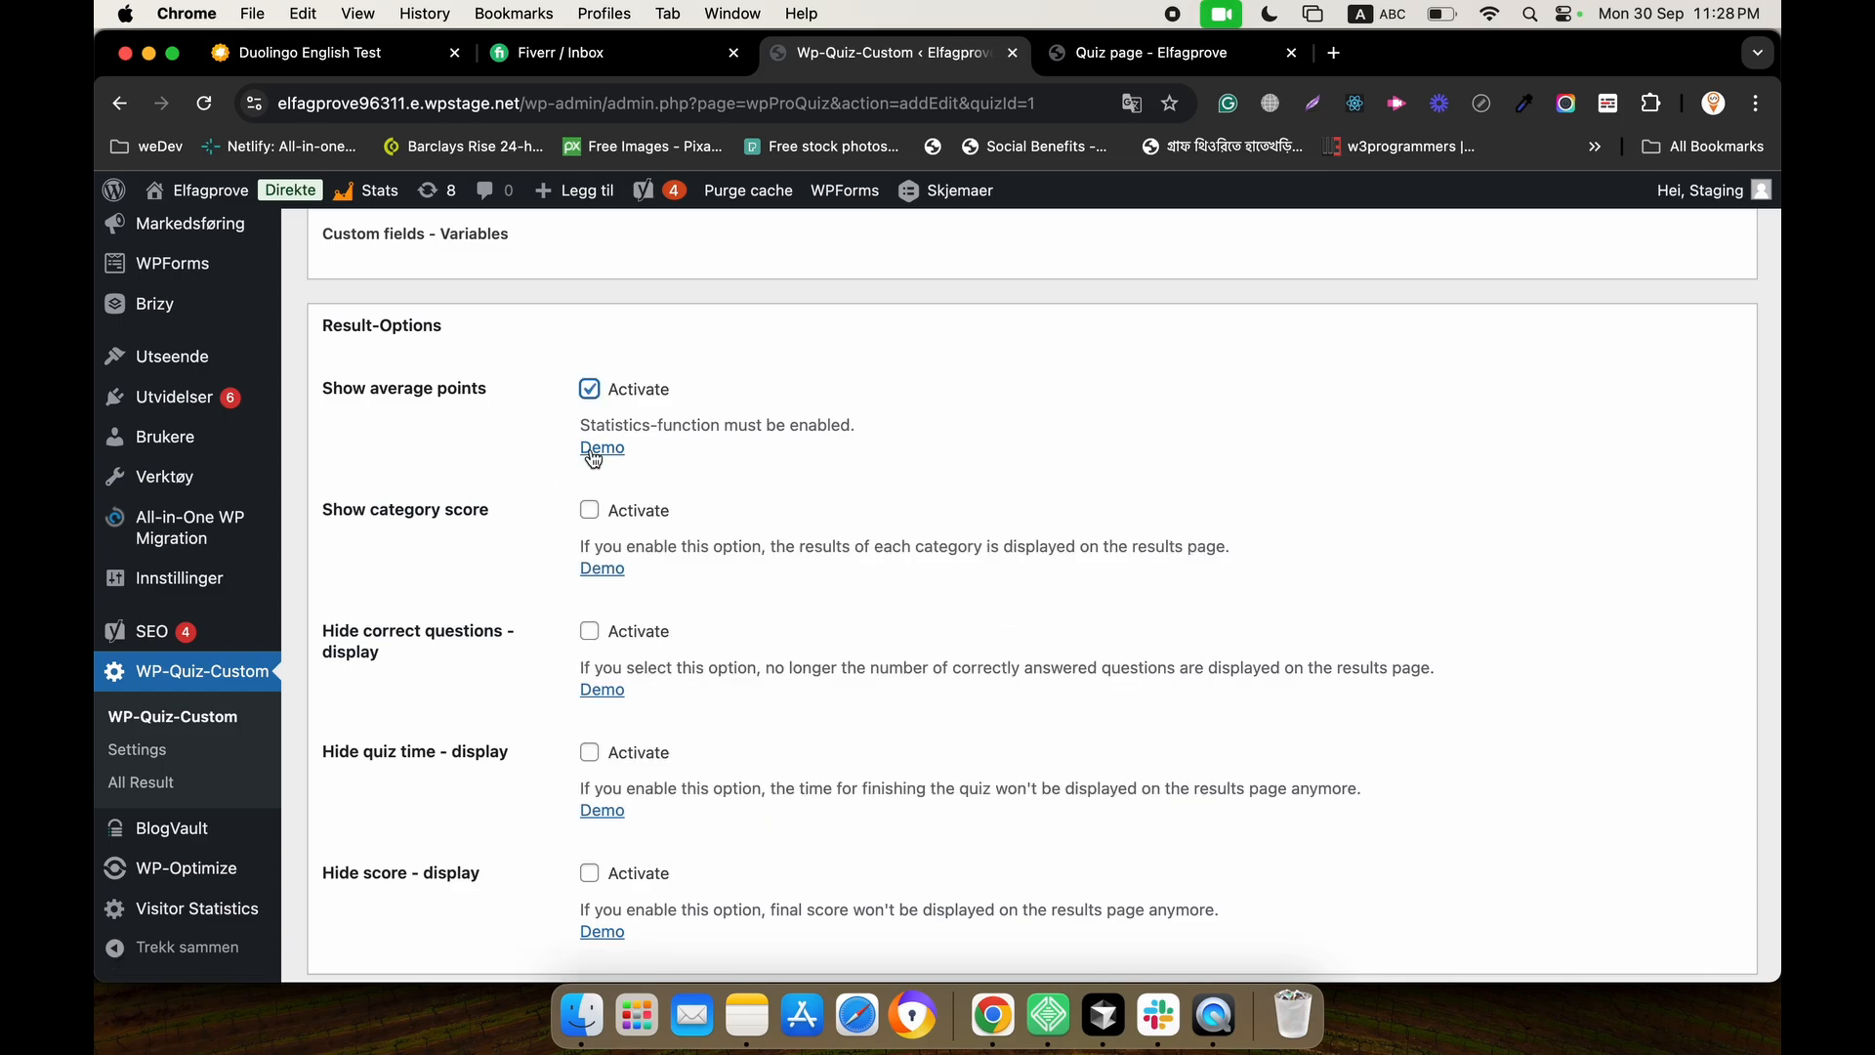
pyautogui.moveTo(595, 448)
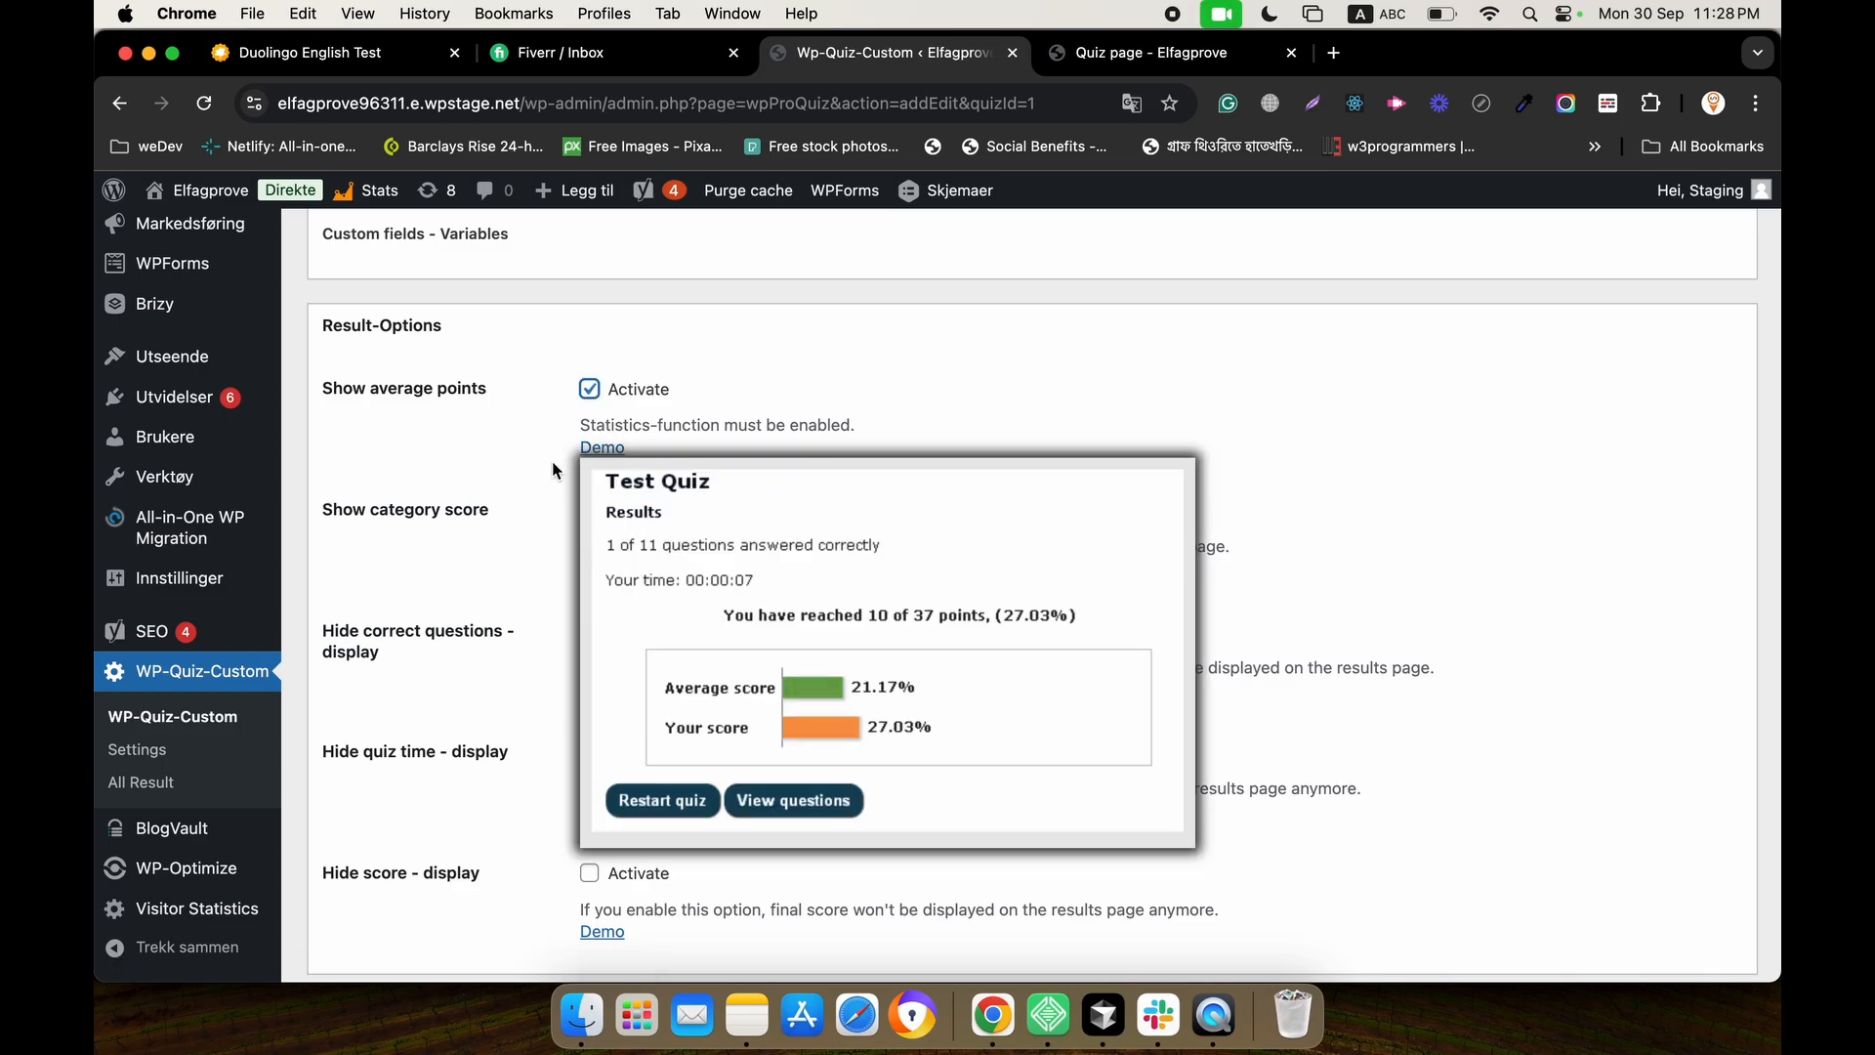
pyautogui.scroll(-3, 594, 451)
pyautogui.click(337, 886)
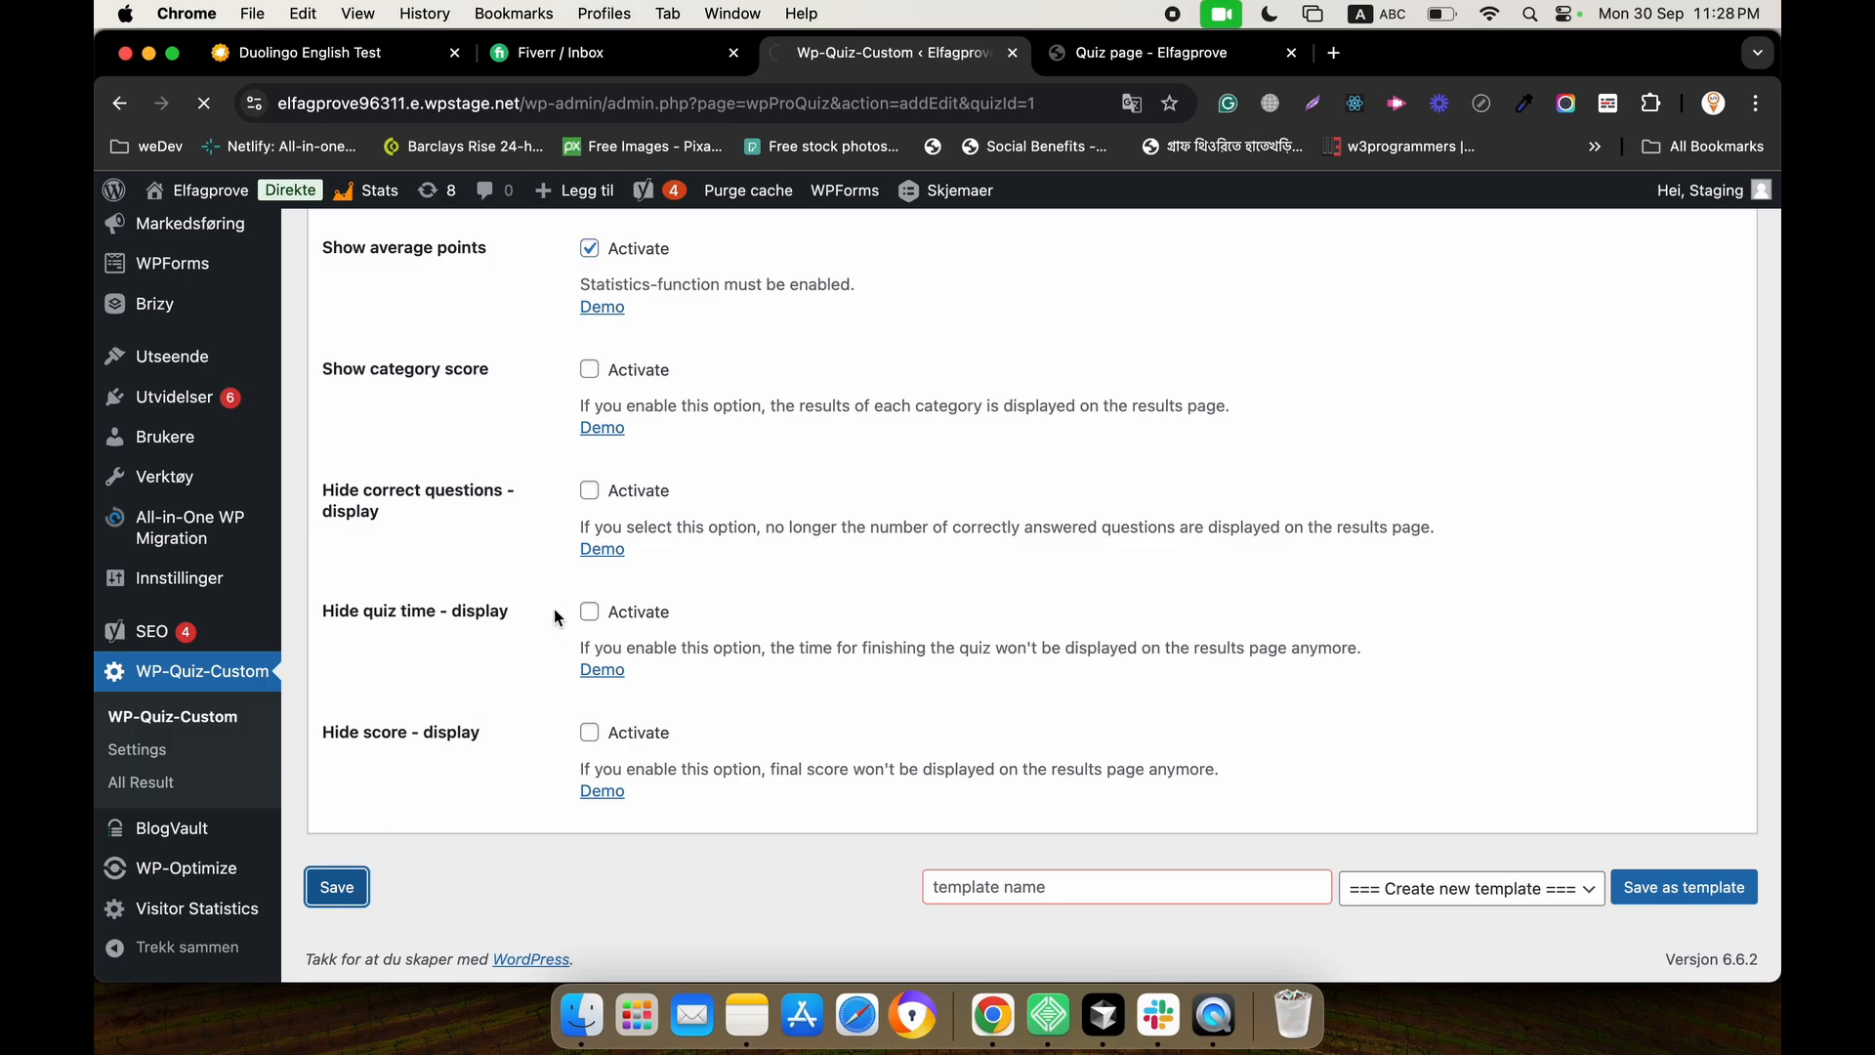
# Examine the Basic quiz's result text settings and its quiz options, down to the question options.
pyautogui.scroll(4, 544, 617)
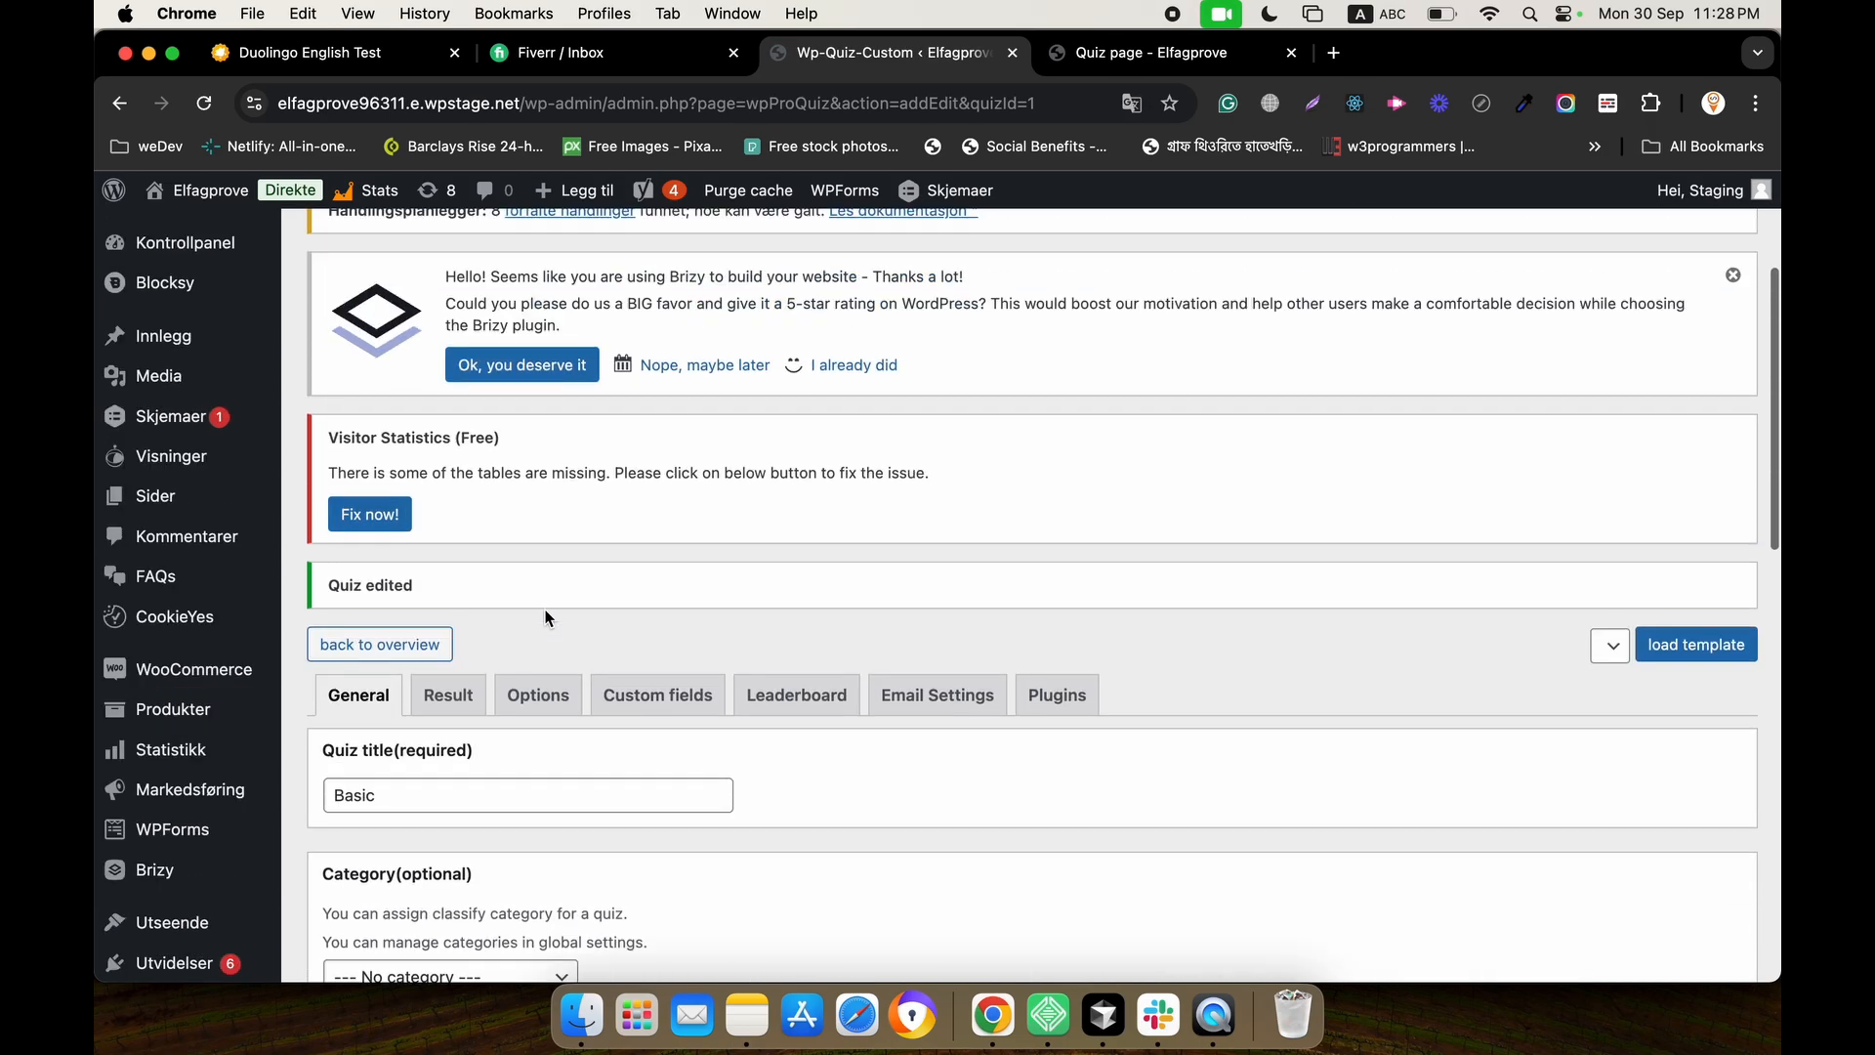
pyautogui.scroll(4, 545, 618)
pyautogui.scroll(-5, 507, 606)
pyautogui.click(470, 591)
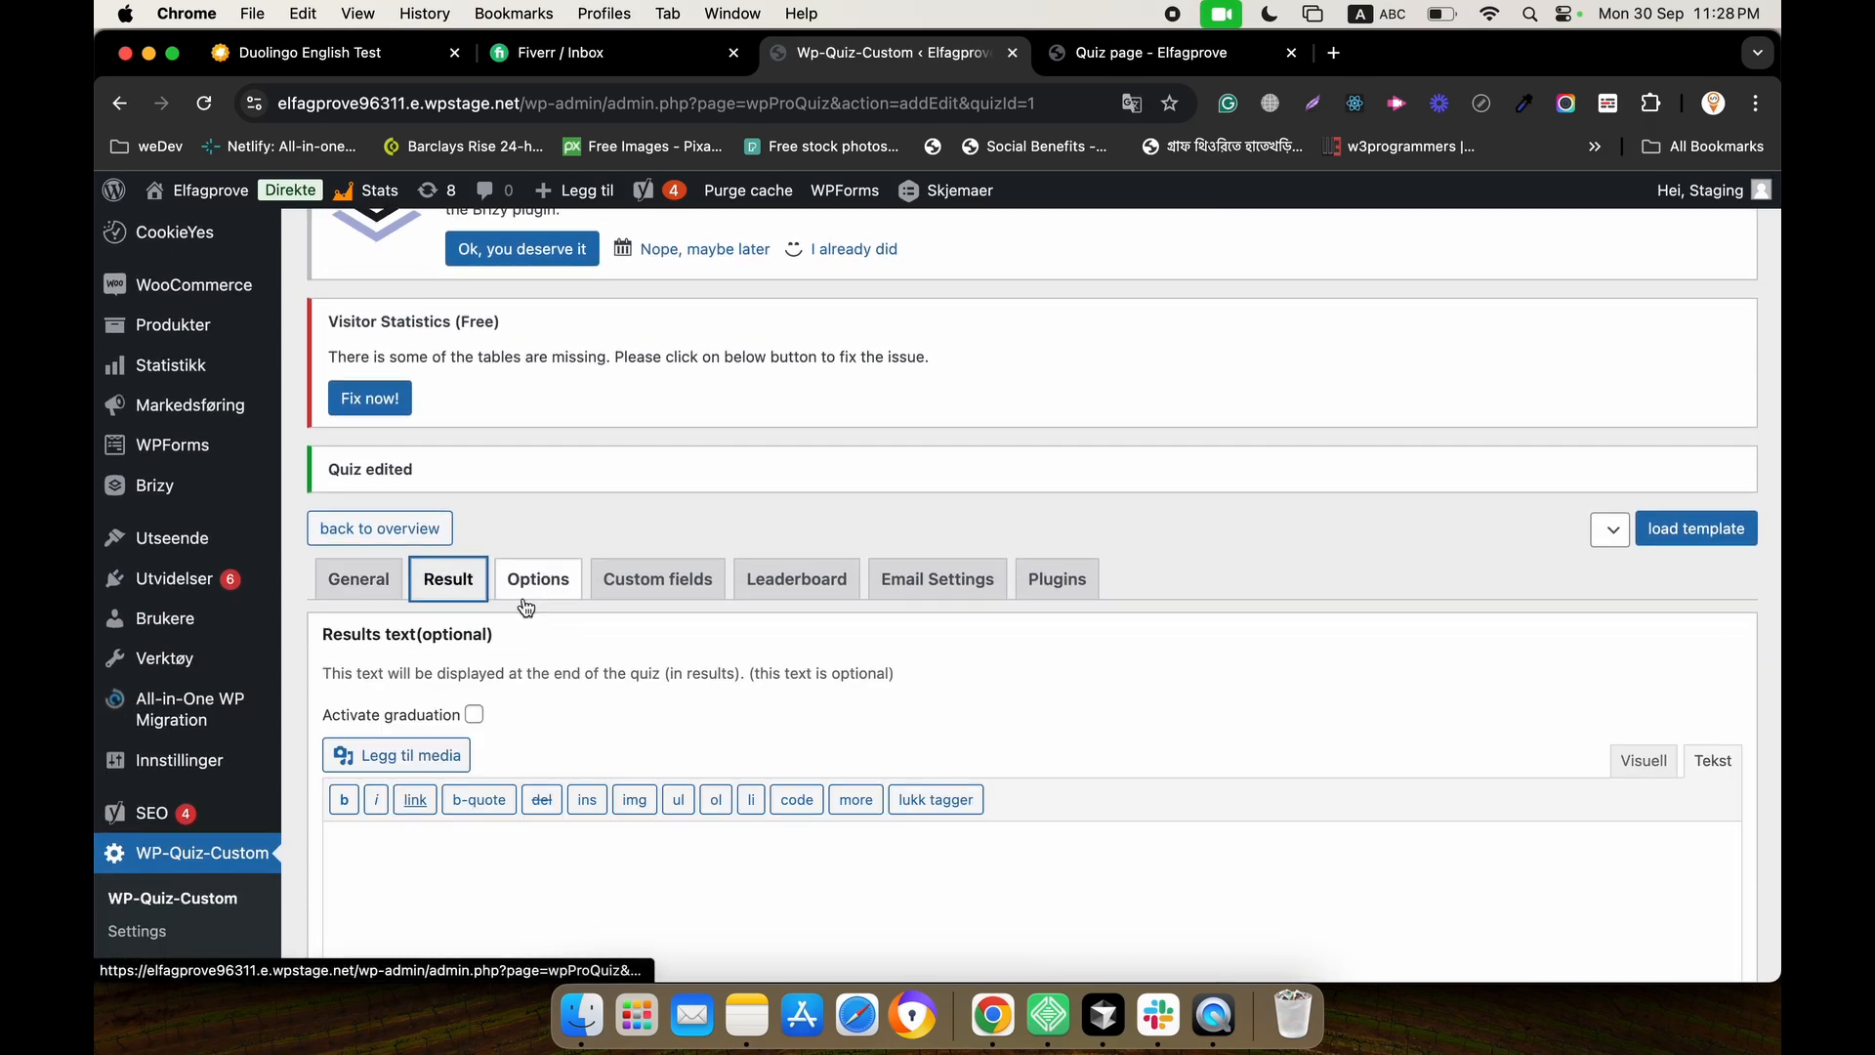
pyautogui.scroll(-3, 526, 606)
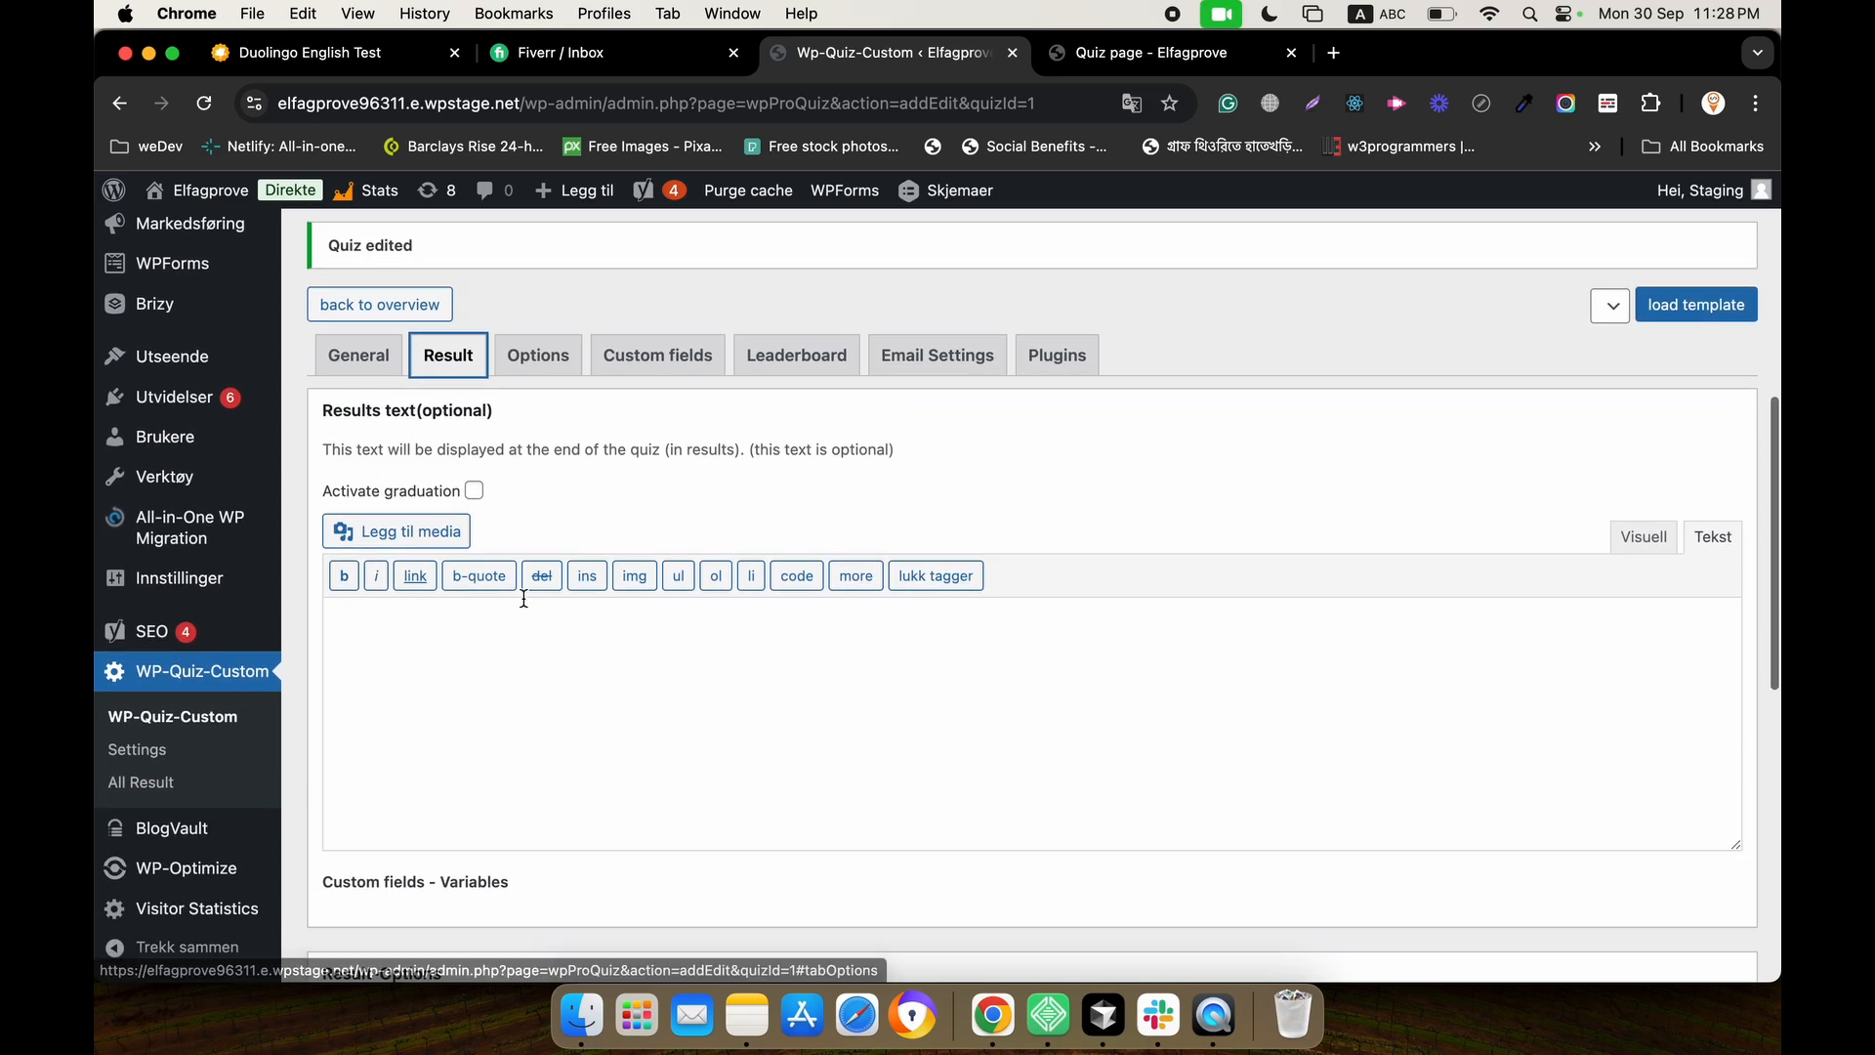
pyautogui.click(538, 359)
pyautogui.scroll(-10, 541, 501)
pyautogui.scroll(-3, 541, 501)
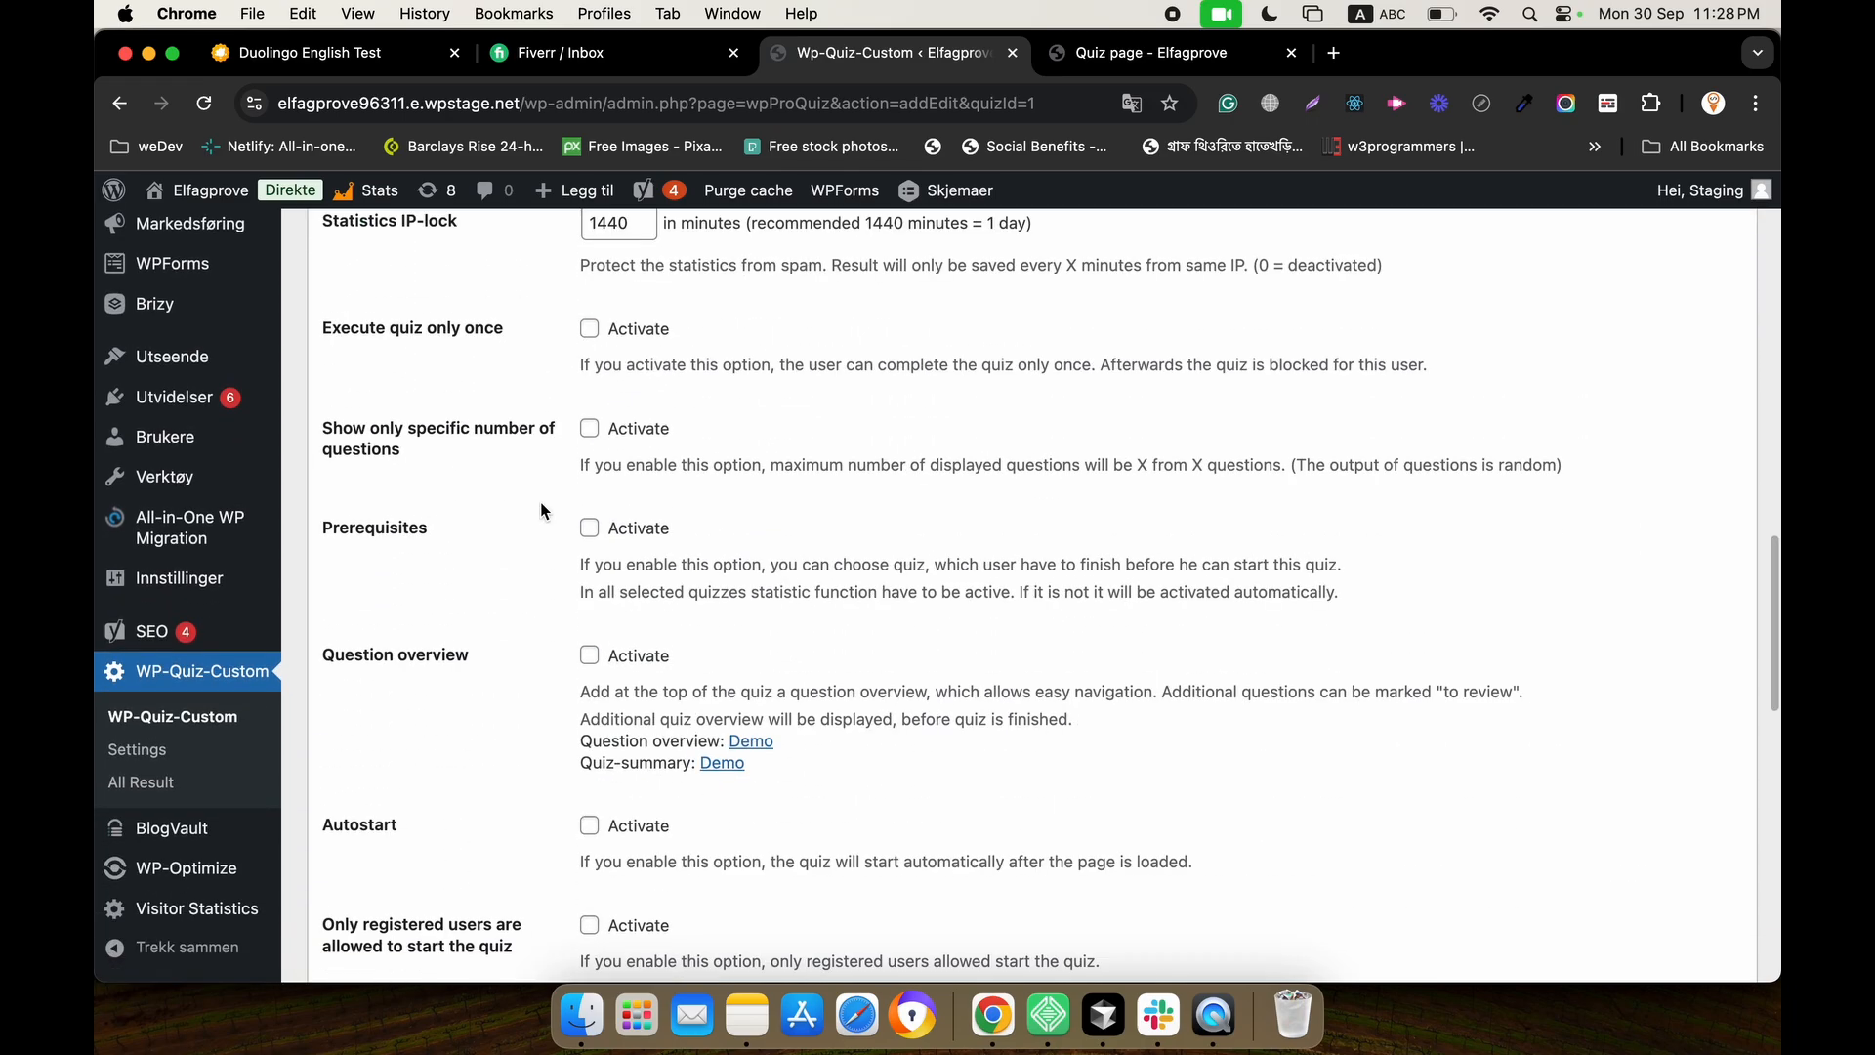
pyautogui.scroll(2, 541, 501)
pyautogui.scroll(-3, 541, 501)
pyautogui.scroll(-15, 541, 501)
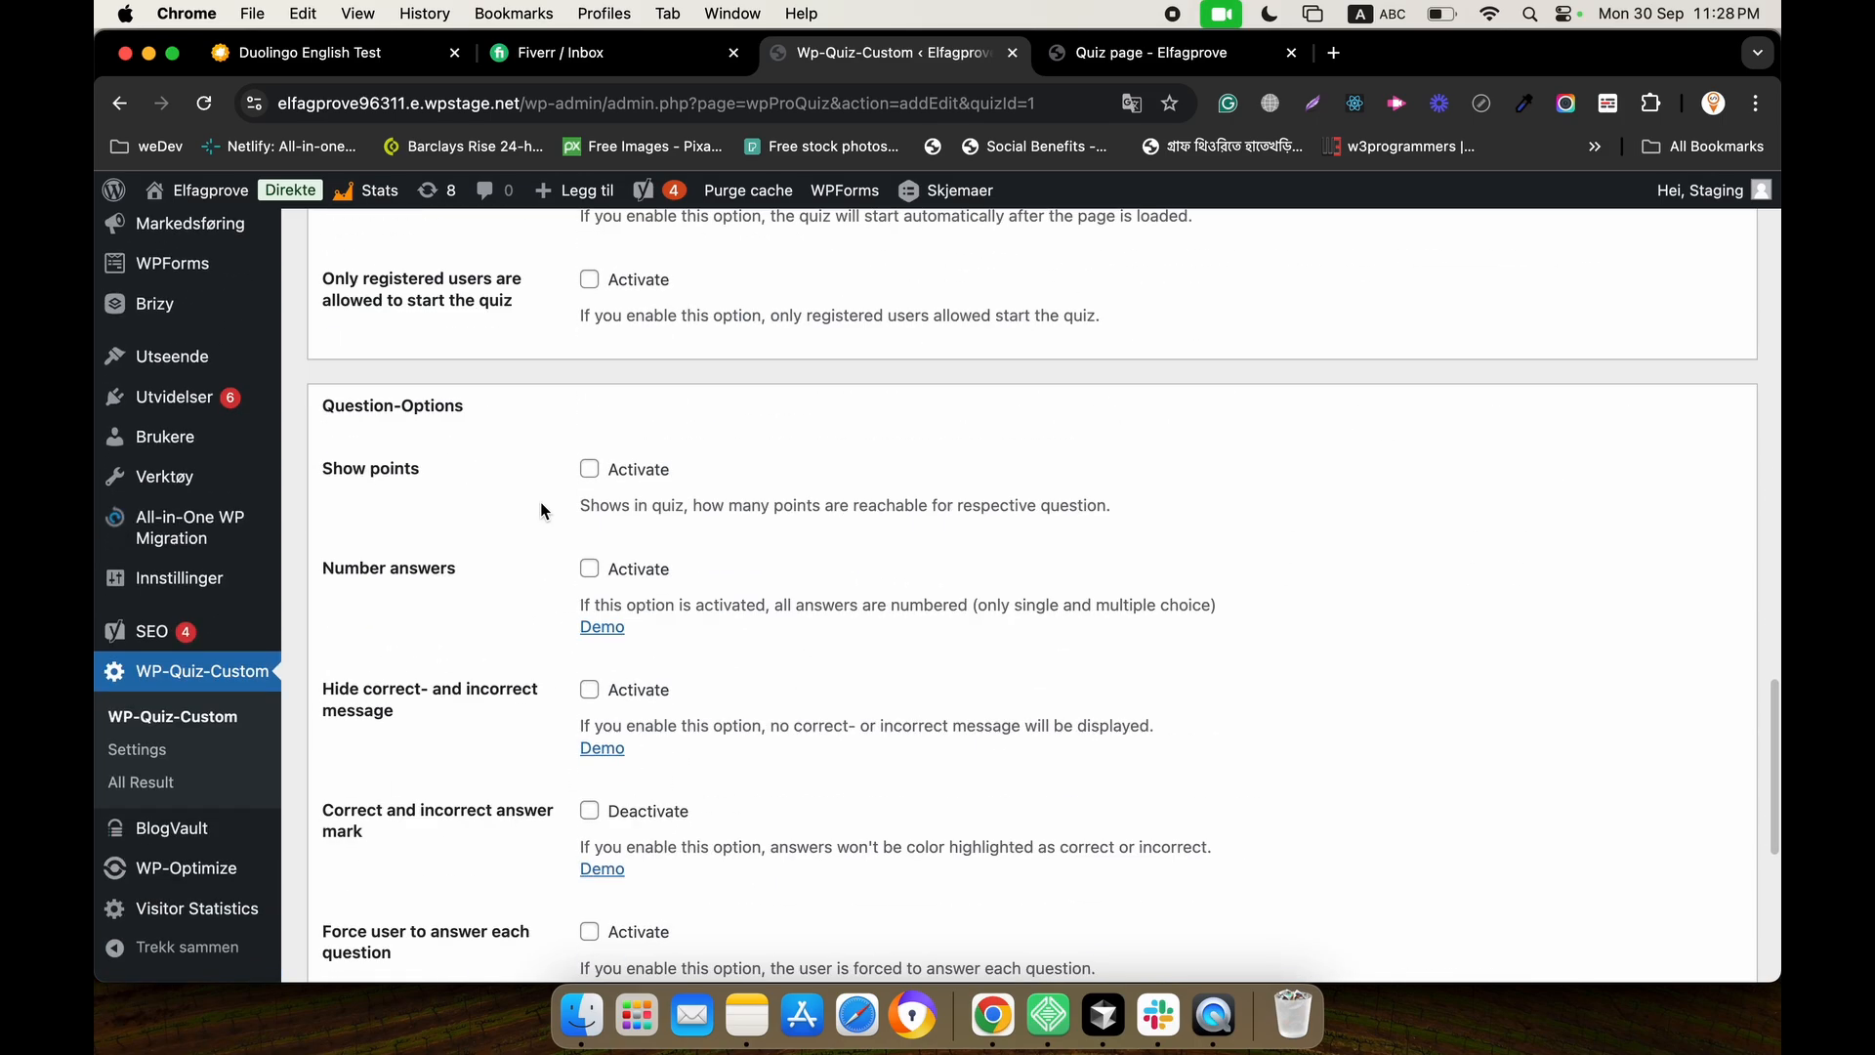
pyautogui.scroll(20, 541, 501)
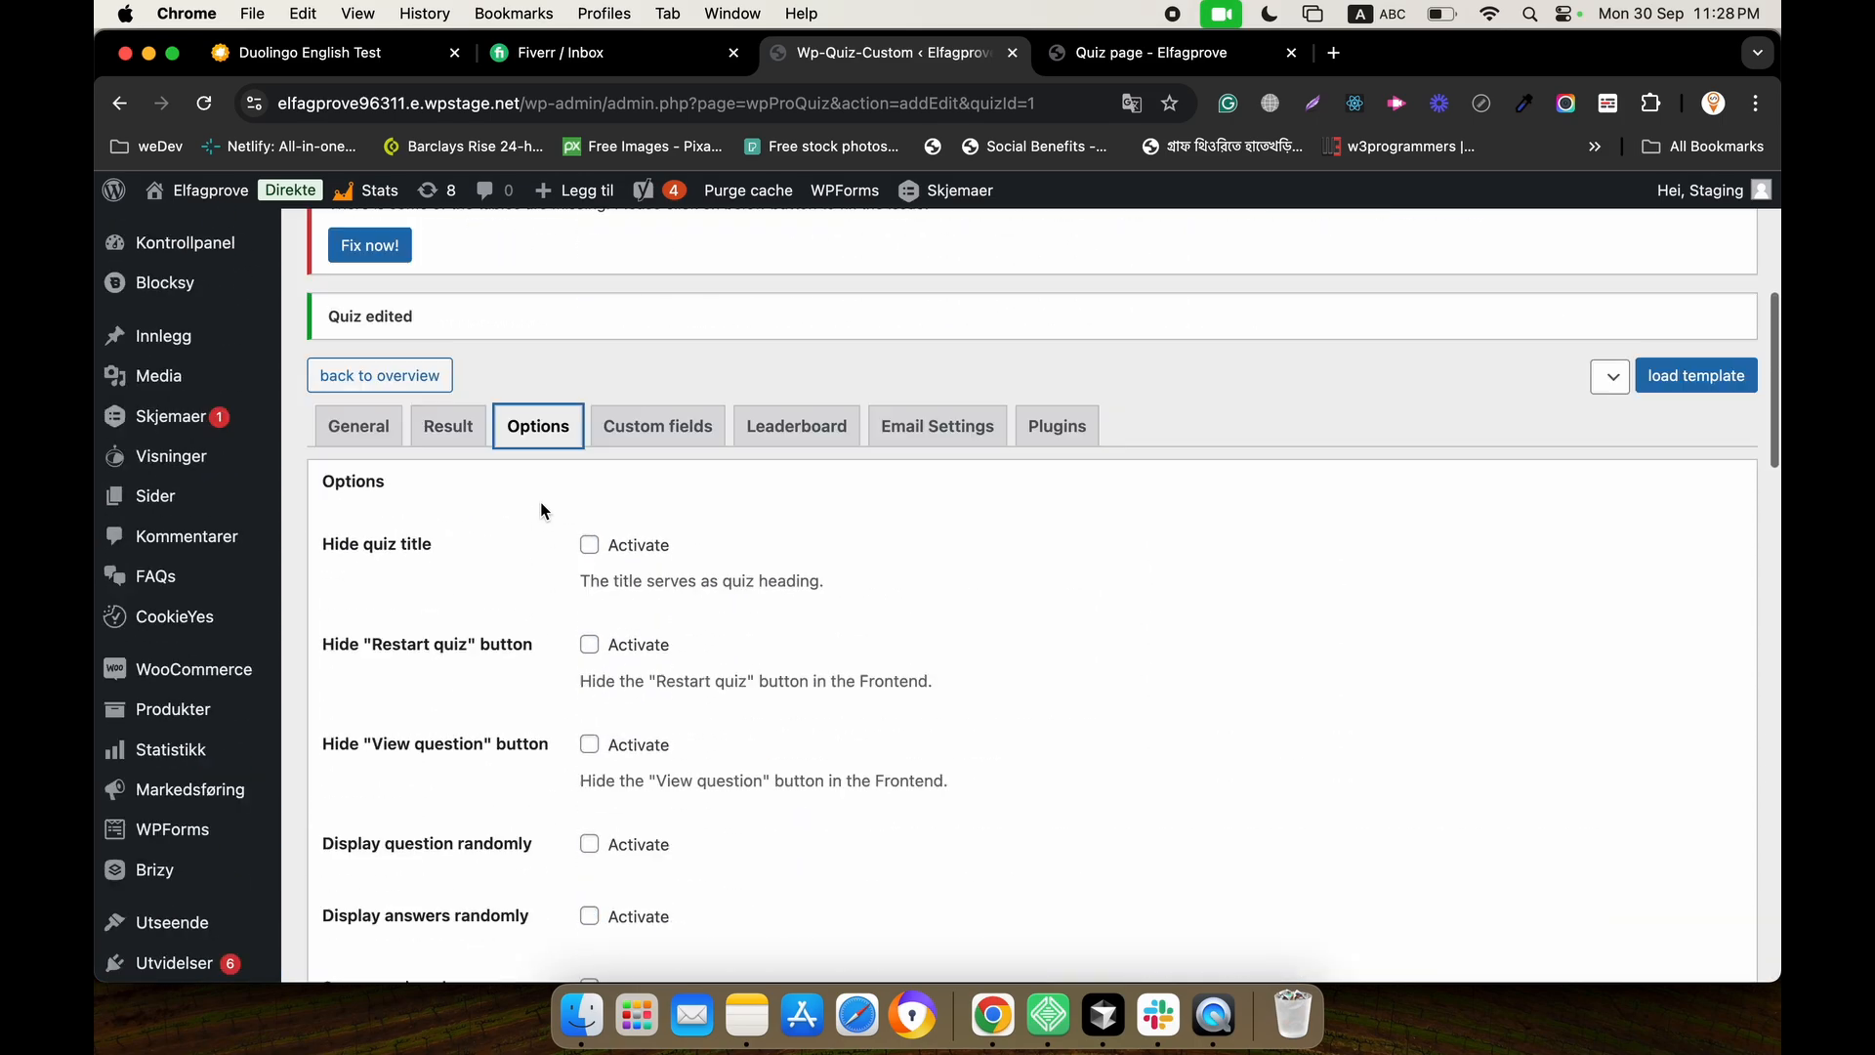
# Check the Basic quiz's leaderboard settings for sign-up, automatic insertion and sorting.
pyautogui.scroll(-2, 807, 439)
pyautogui.click(808, 369)
pyautogui.scroll(-3, 742, 537)
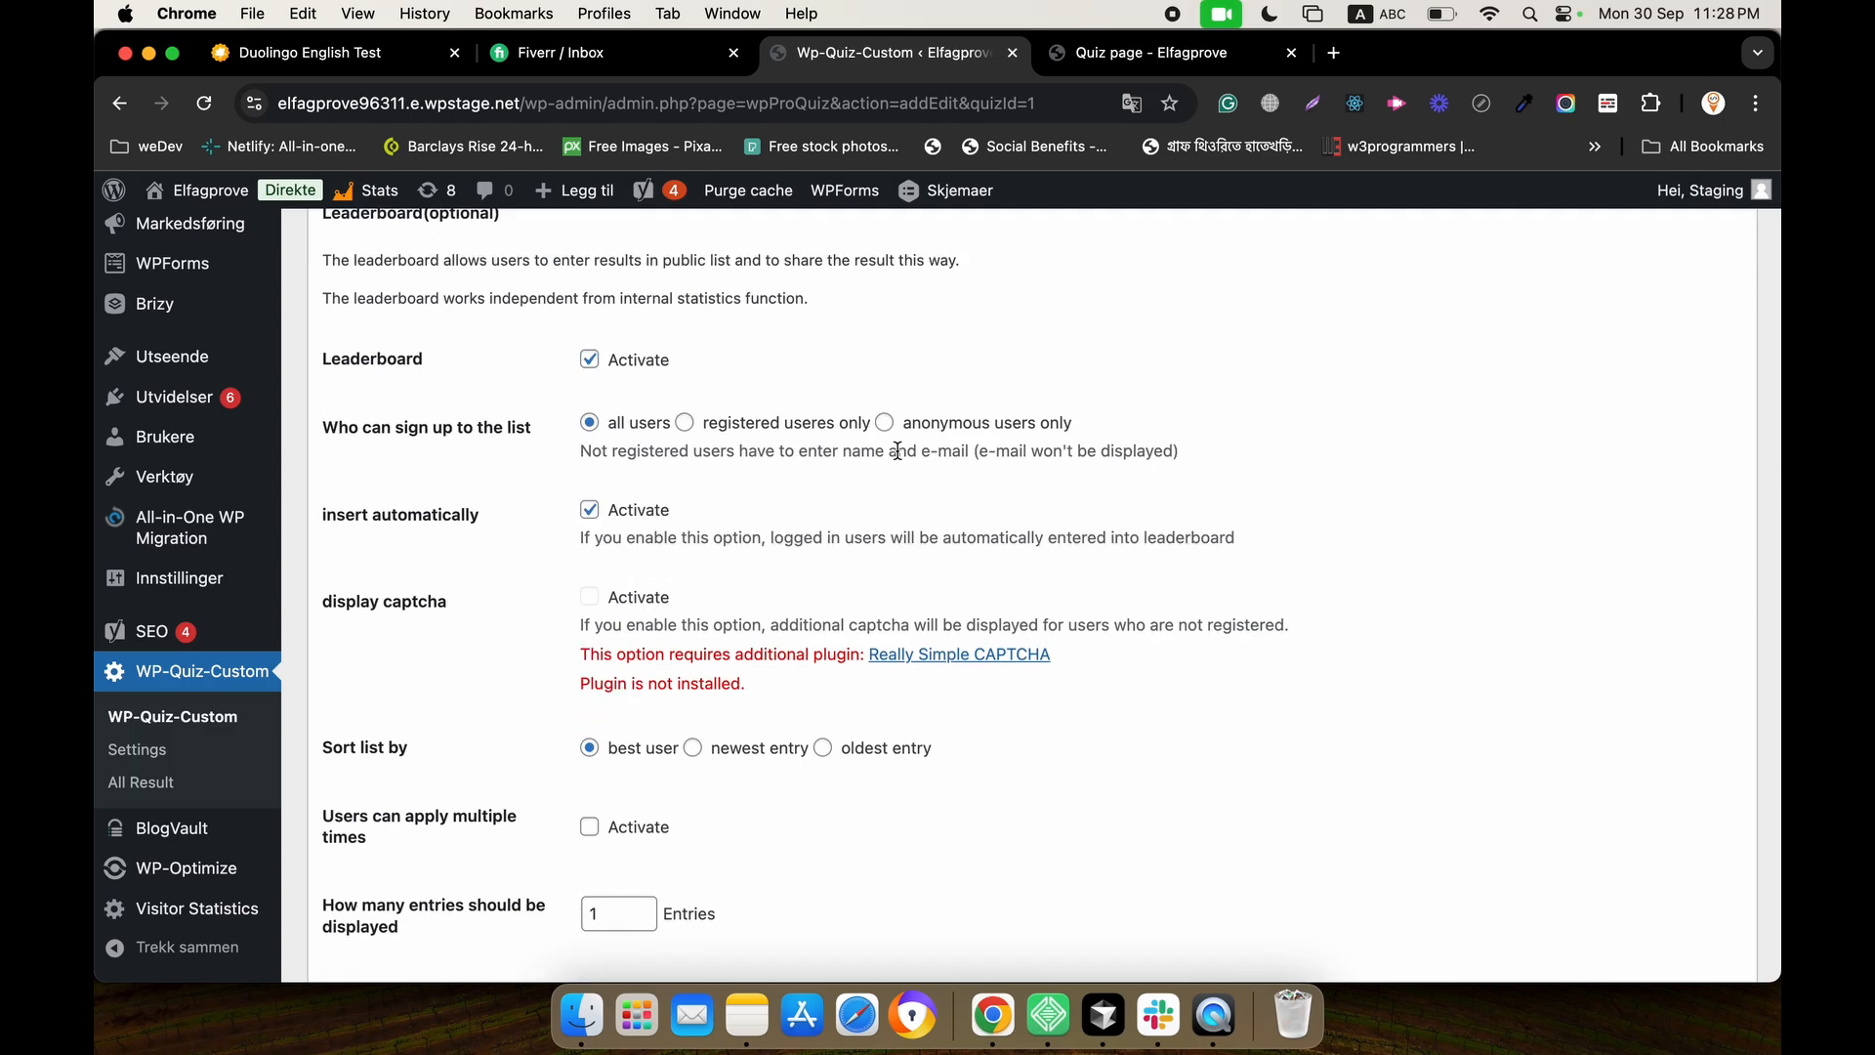
pyautogui.scroll(-1, 687, 501)
pyautogui.scroll(8, 687, 508)
pyautogui.scroll(-5, 687, 508)
# Retake the Basic quiz on the quiz page, answering "Hypertext Preprocessor" and "Rasmus Lerdorf", and finish it.
pyautogui.click(1125, 52)
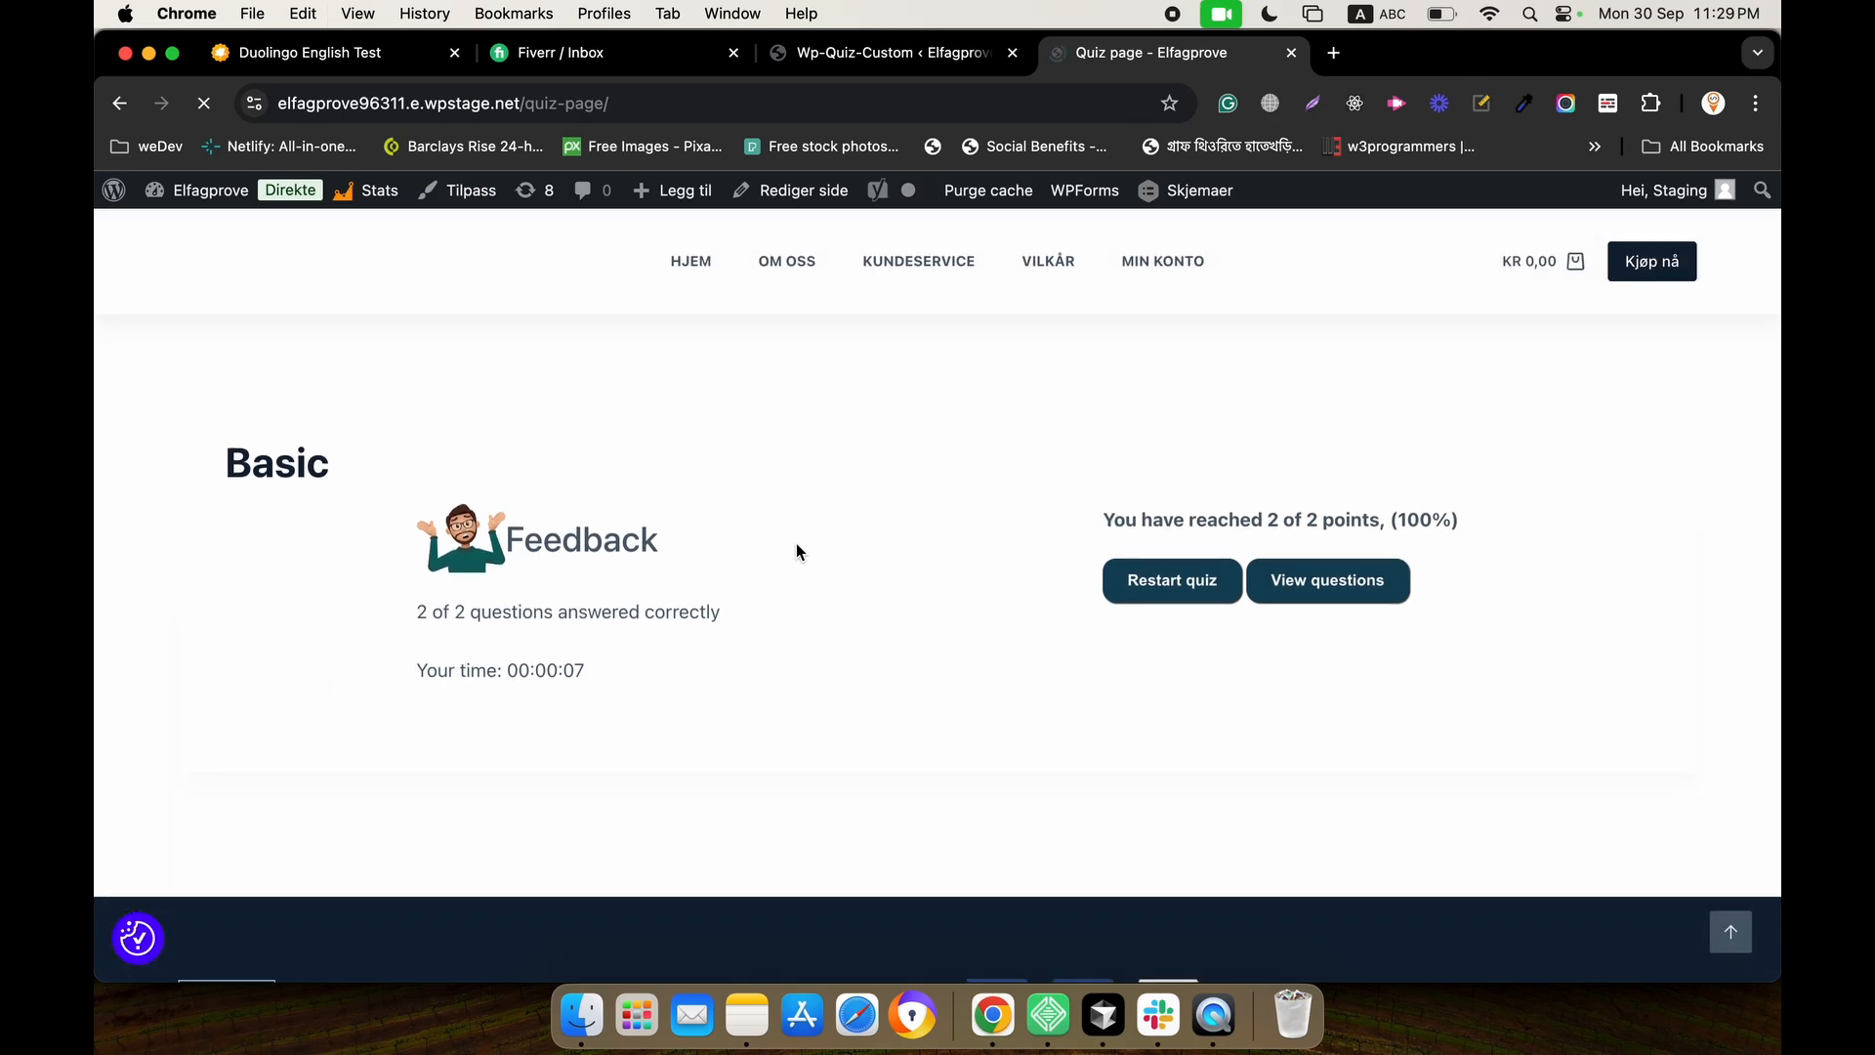
pyautogui.click(289, 603)
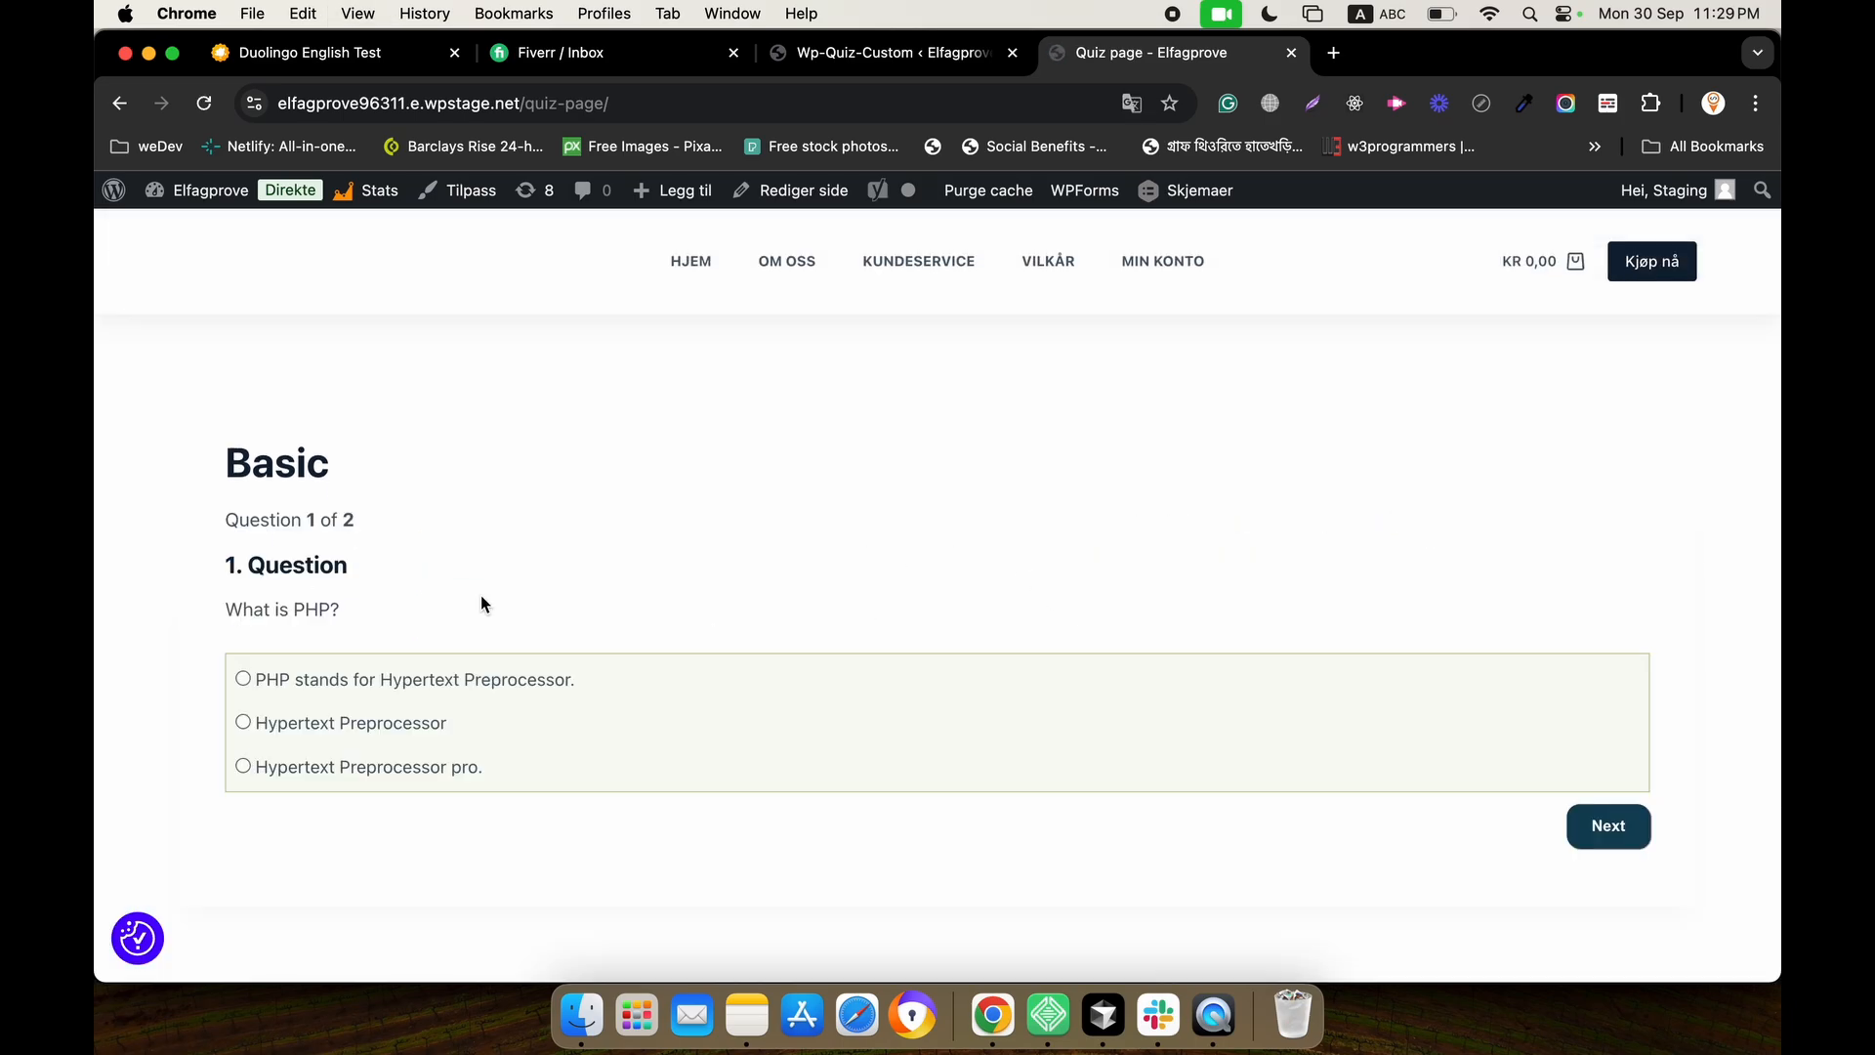
pyautogui.scroll(-5, 688, 718)
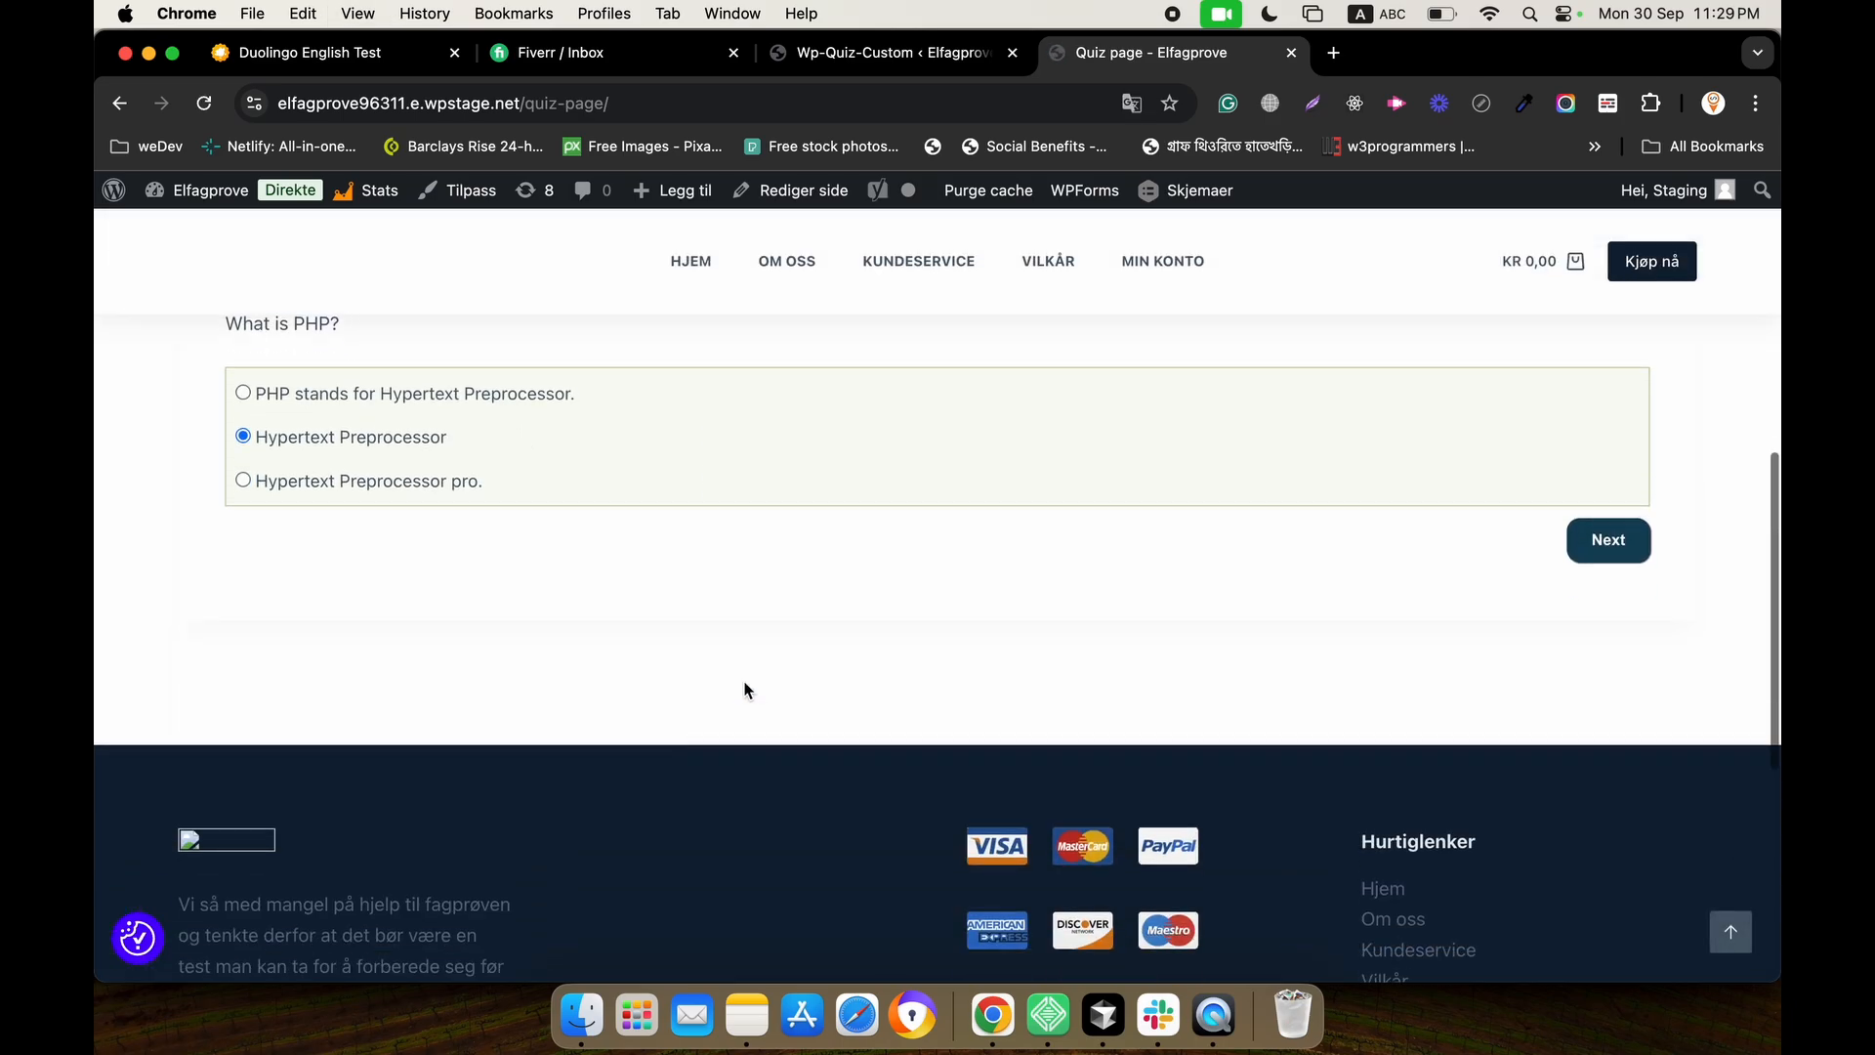
pyautogui.click(1602, 536)
pyautogui.click(371, 526)
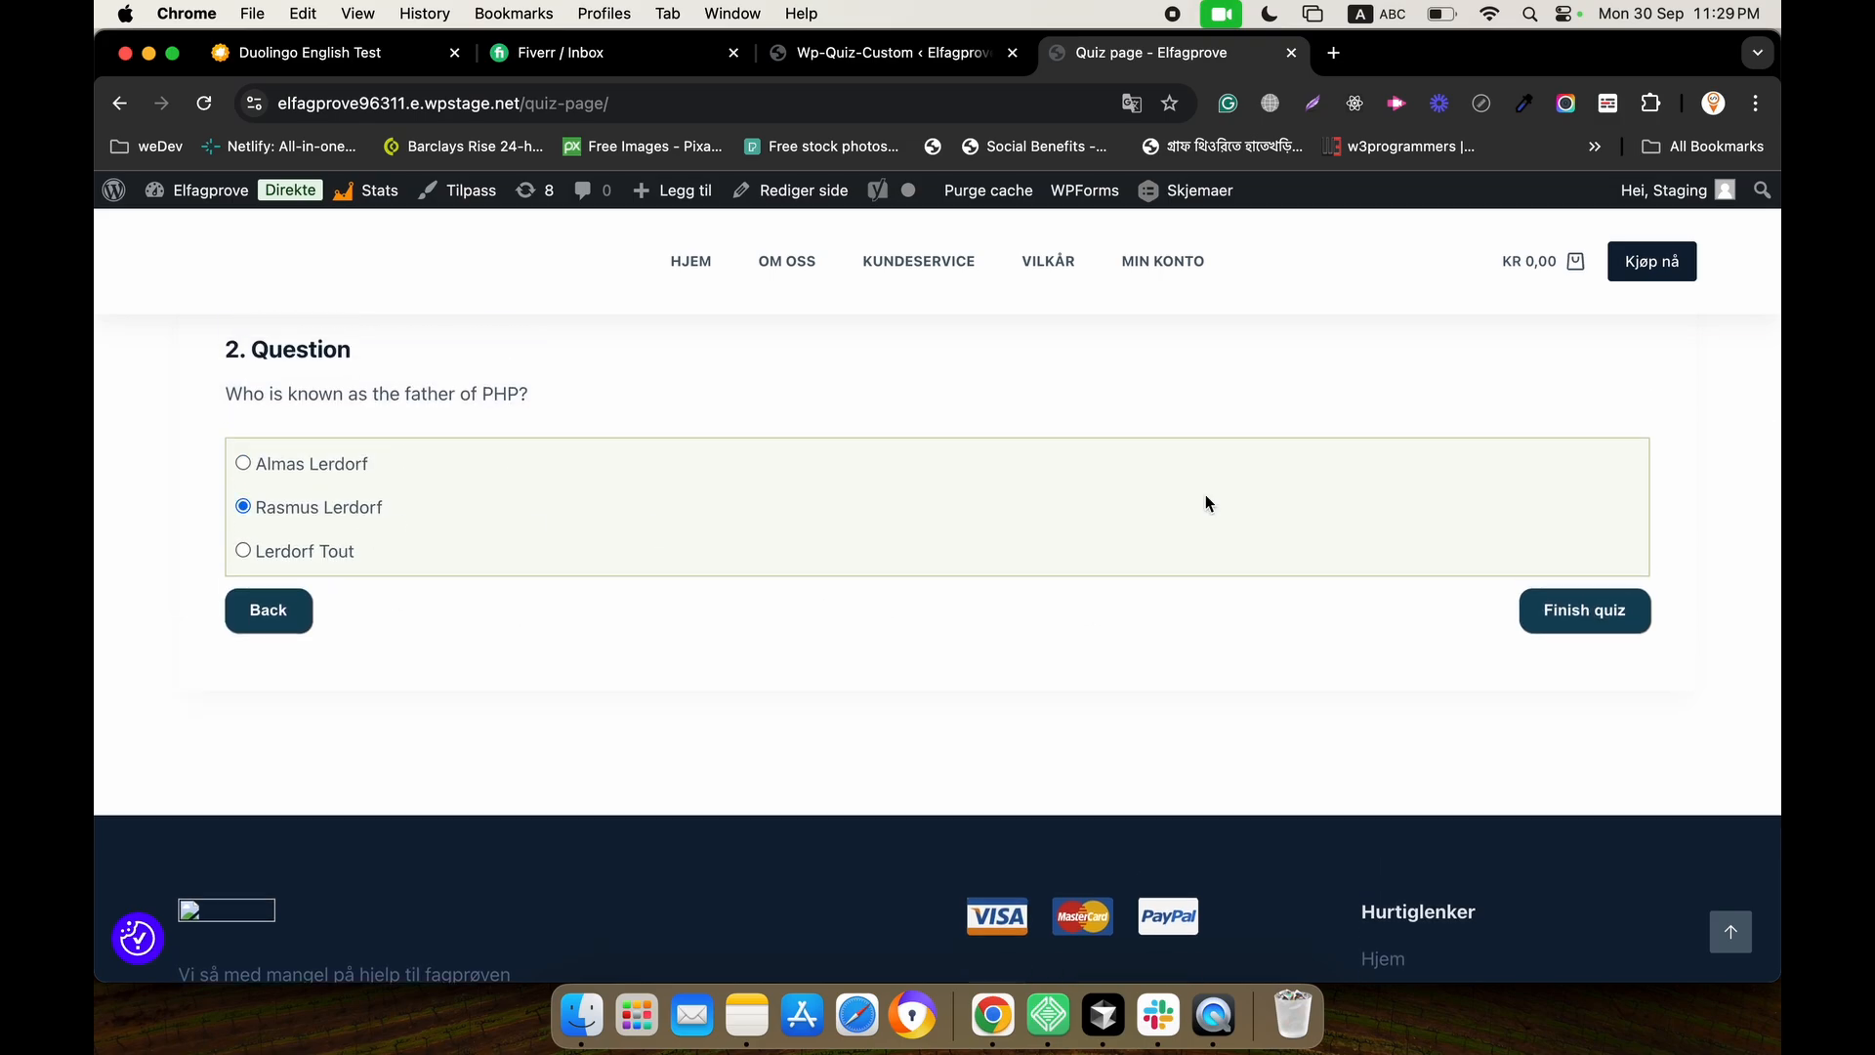
pyautogui.click(1592, 626)
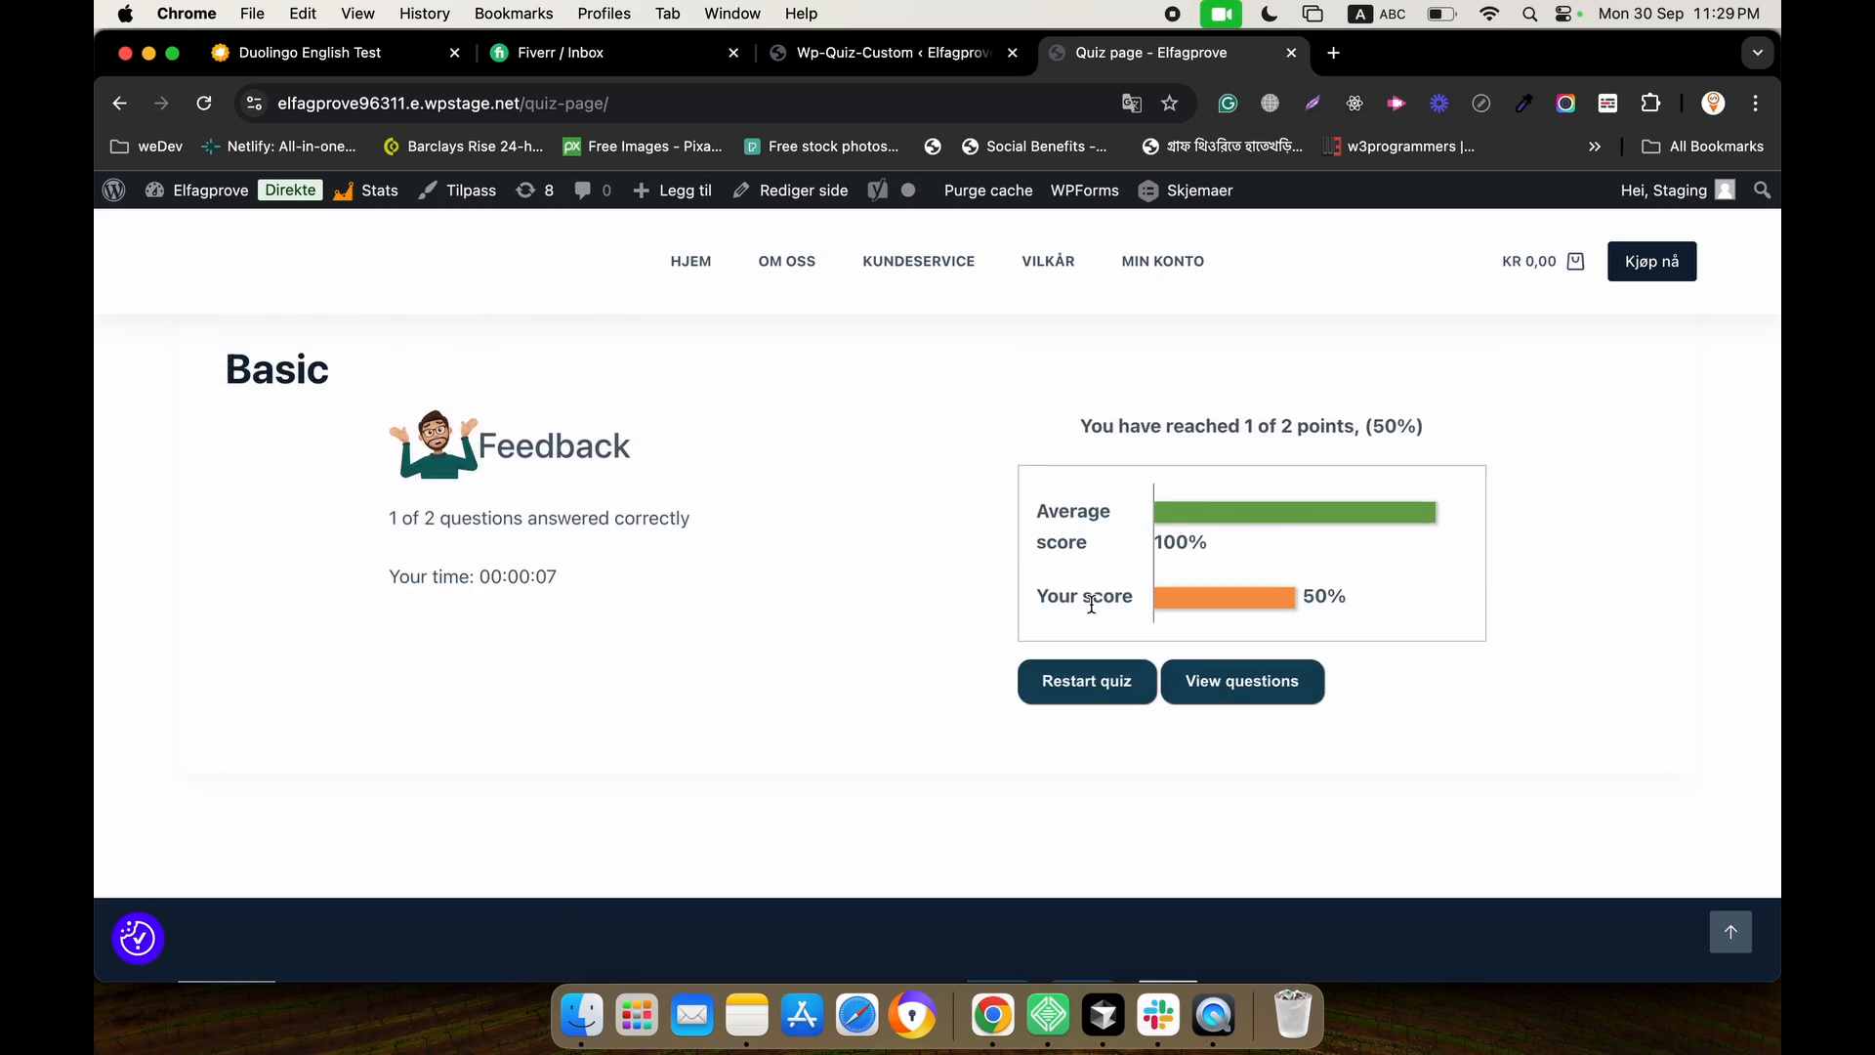
# Review the answered questions from the quiz's result page.
pyautogui.click(1199, 683)
pyautogui.scroll(-10, 963, 537)
pyautogui.scroll(15, 963, 542)
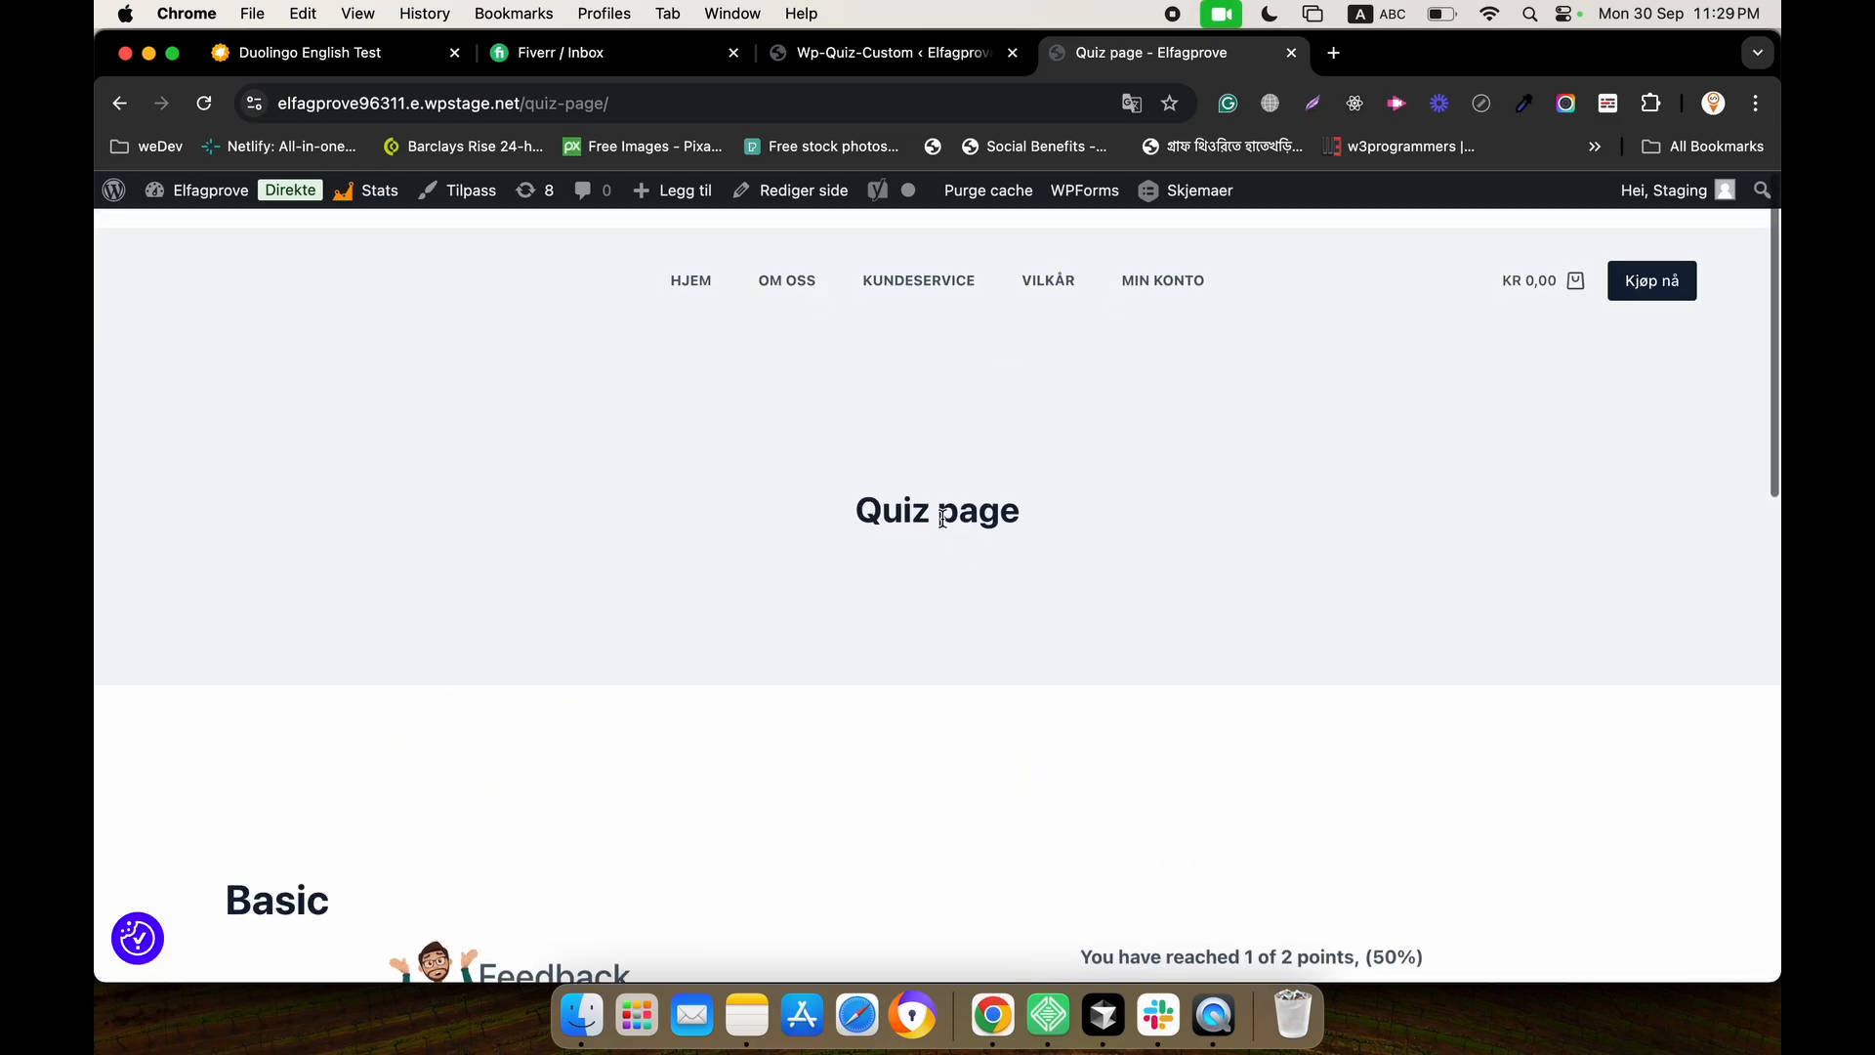
# Go back to the WordPress admin and view the Quiz Toplist of all recorded results.
pyautogui.click(919, 61)
pyautogui.scroll(-5, 401, 736)
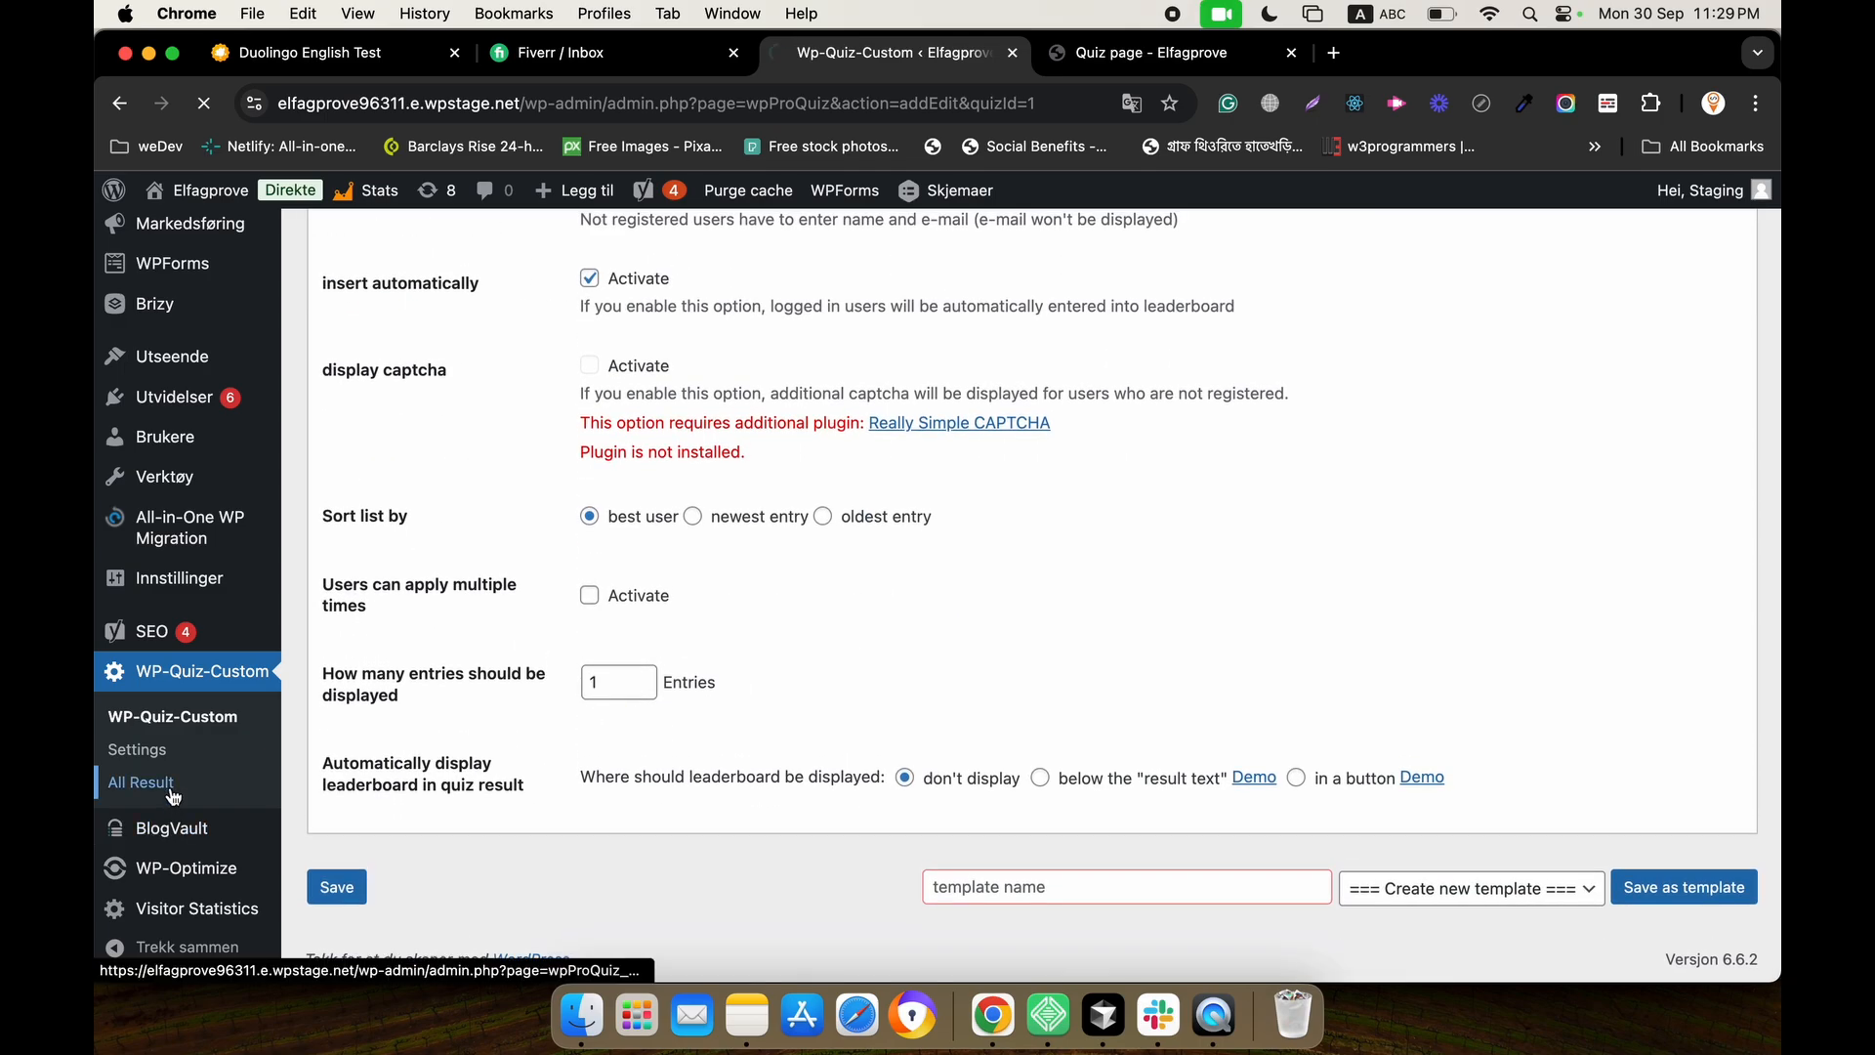
pyautogui.scroll(-5, 793, 514)
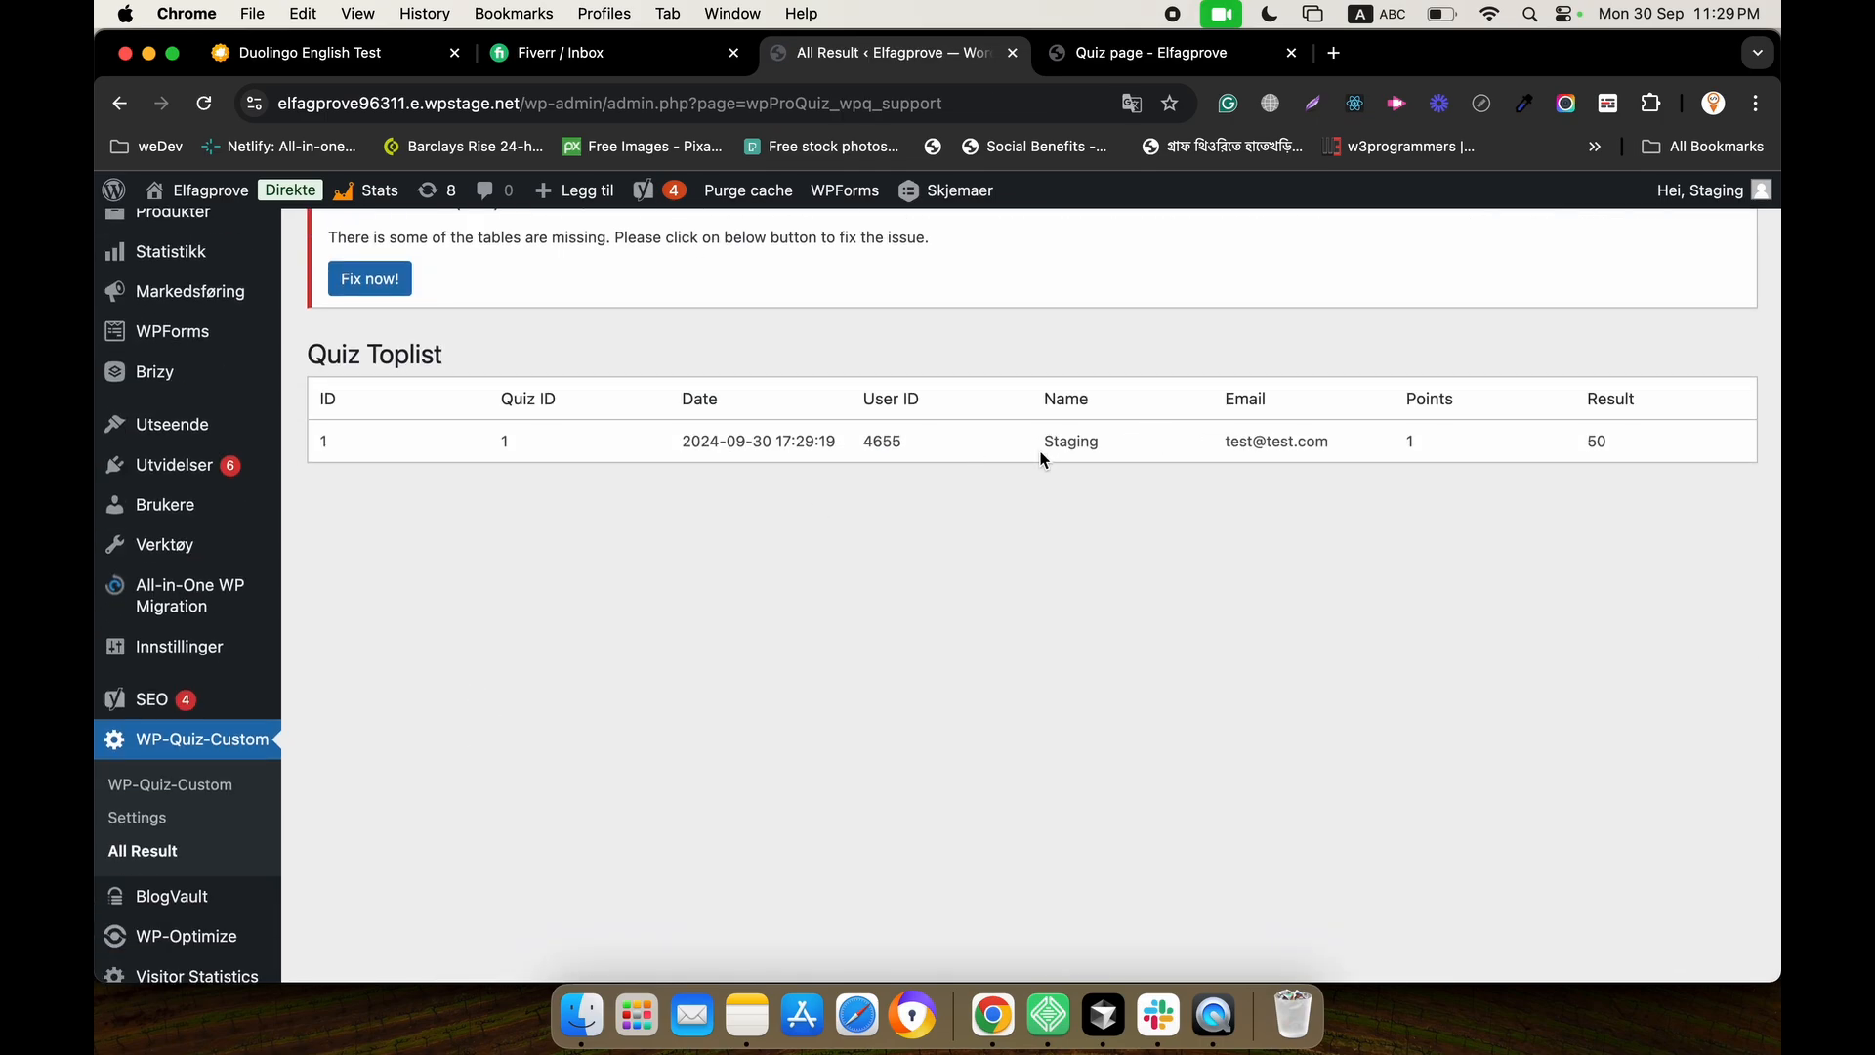
pyautogui.scroll(3, 1043, 459)
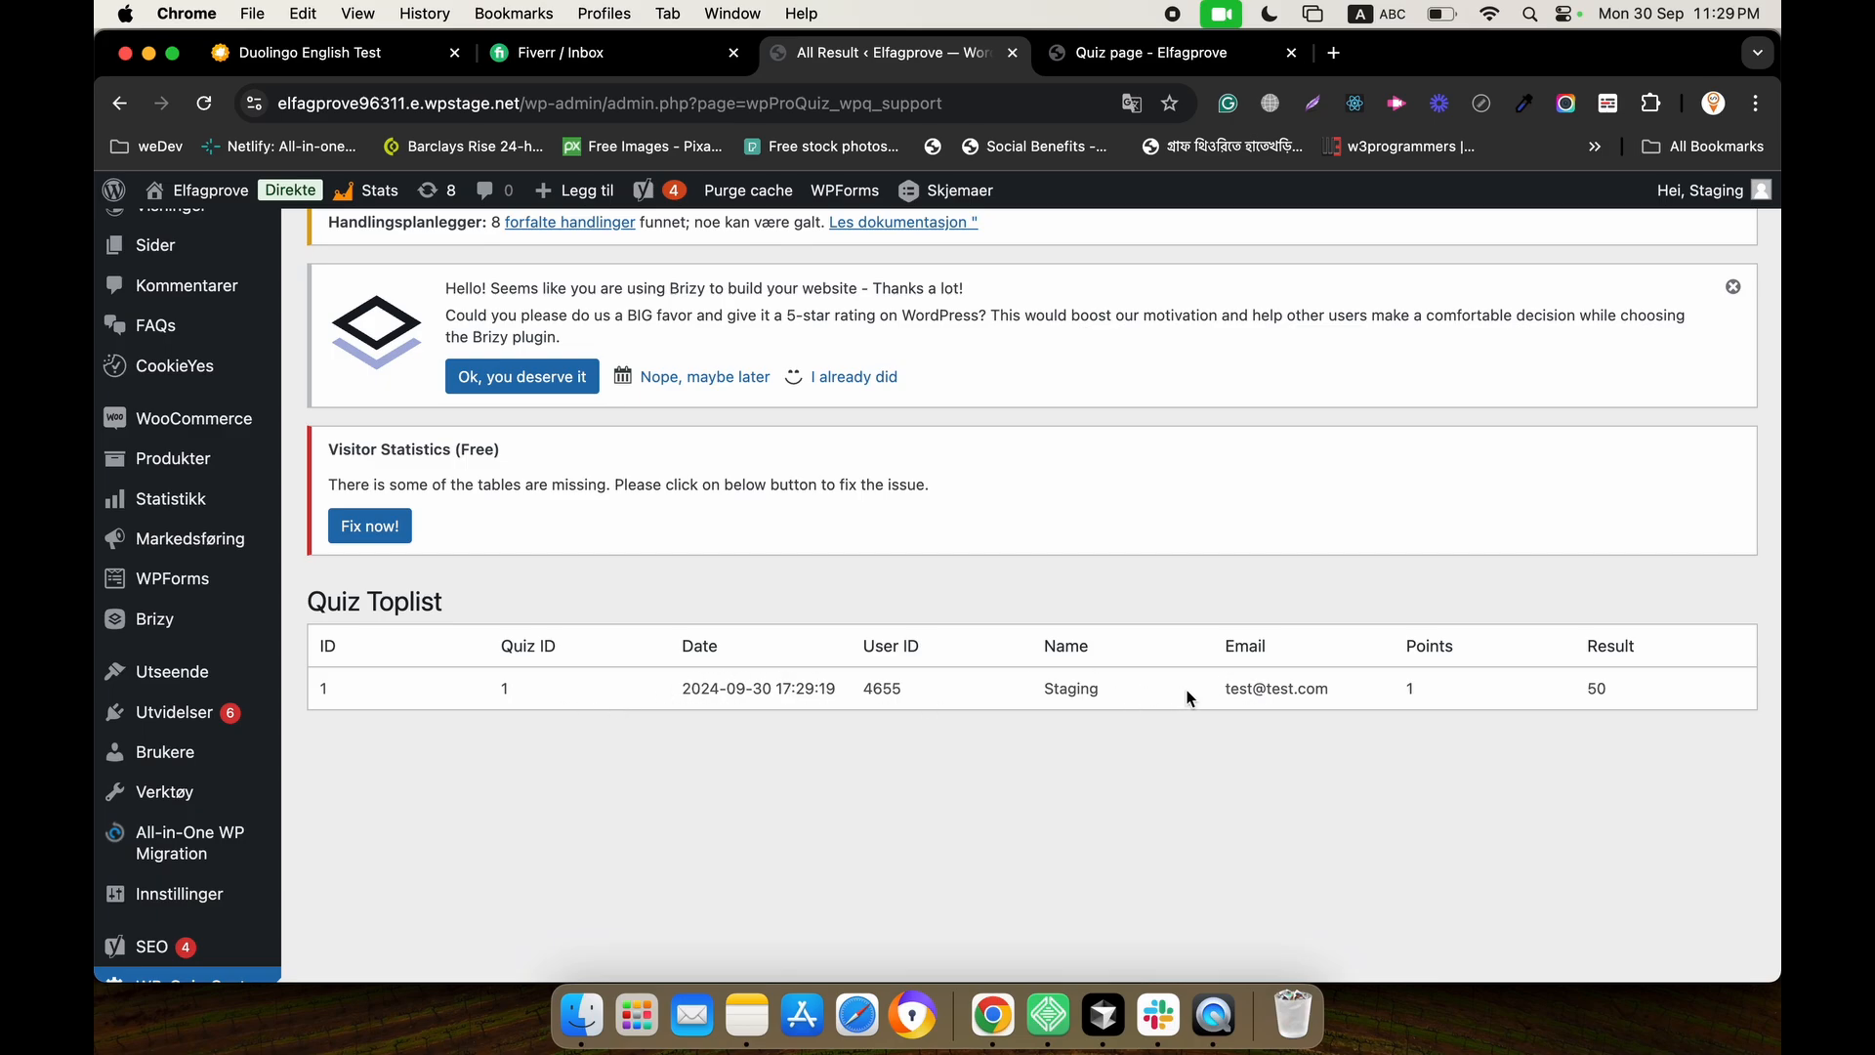
# Open the Basic quiz's leaderboard from the quiz overview and check its entries and sorting choices.
pyautogui.scroll(-3, 1243, 682)
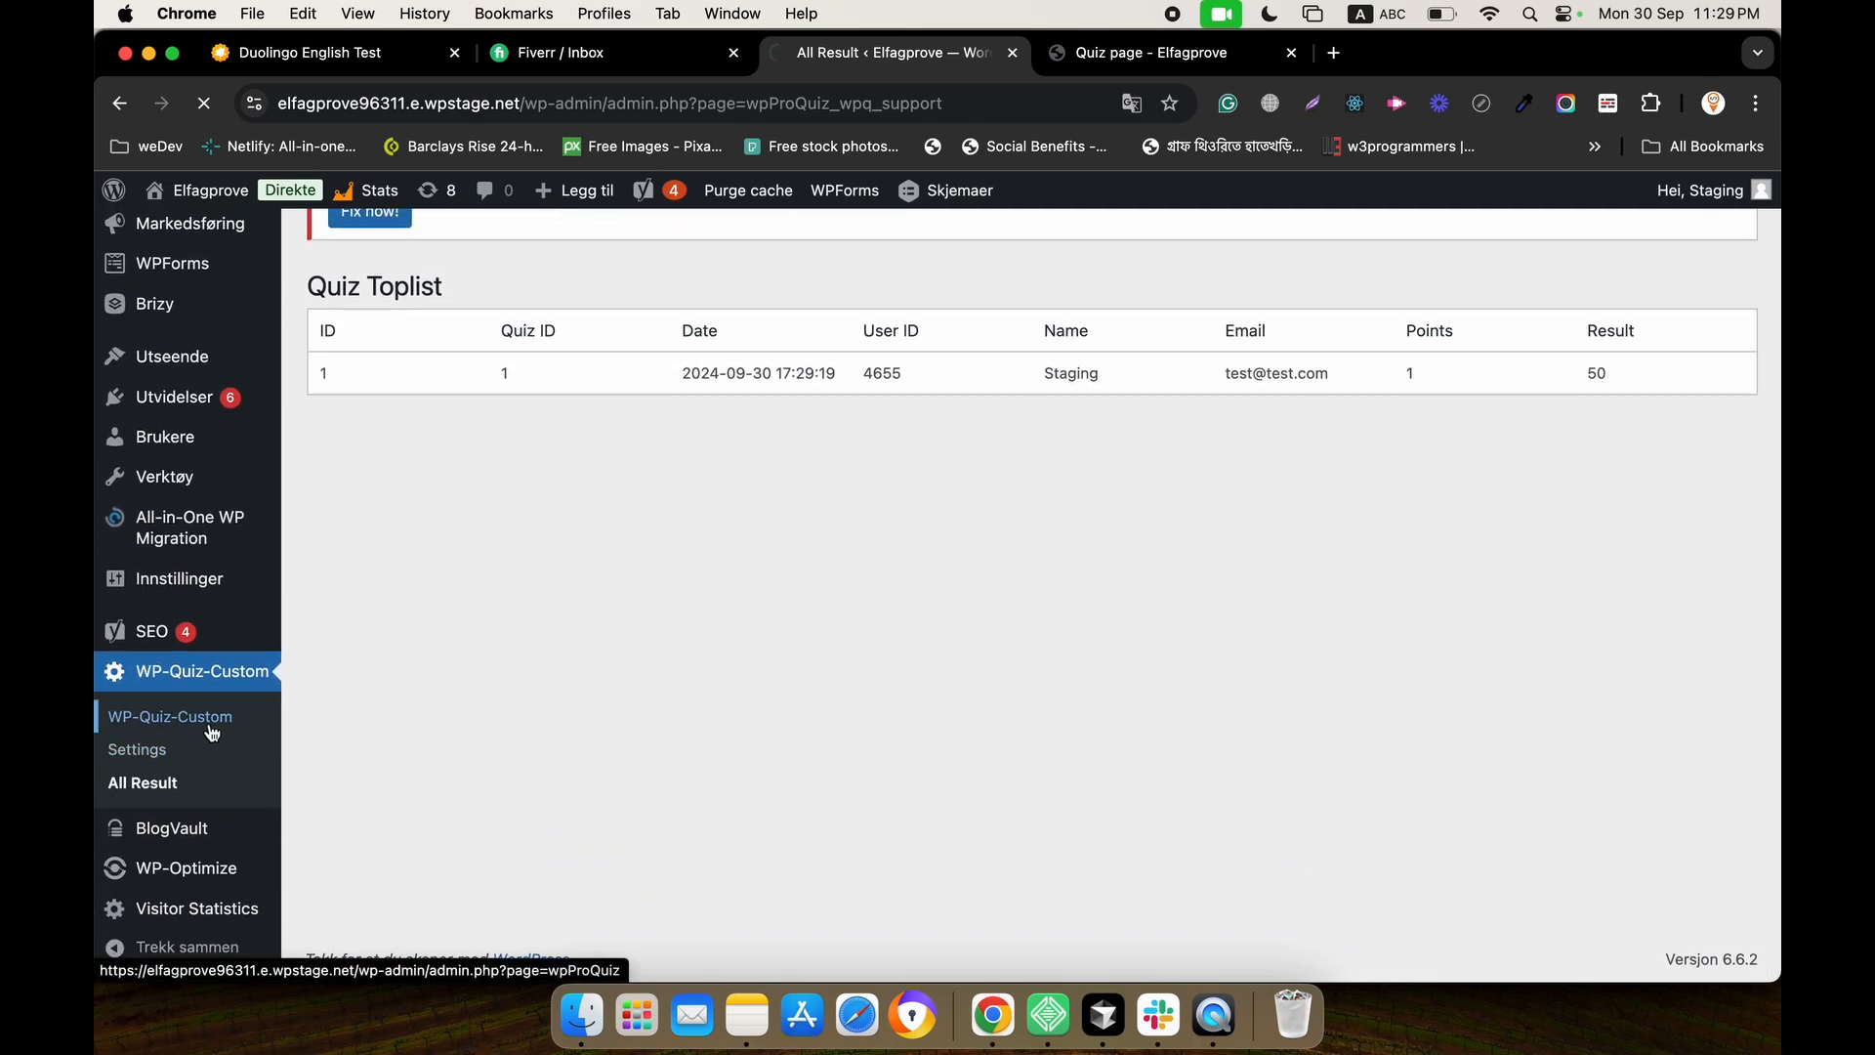
pyautogui.scroll(-5, 211, 733)
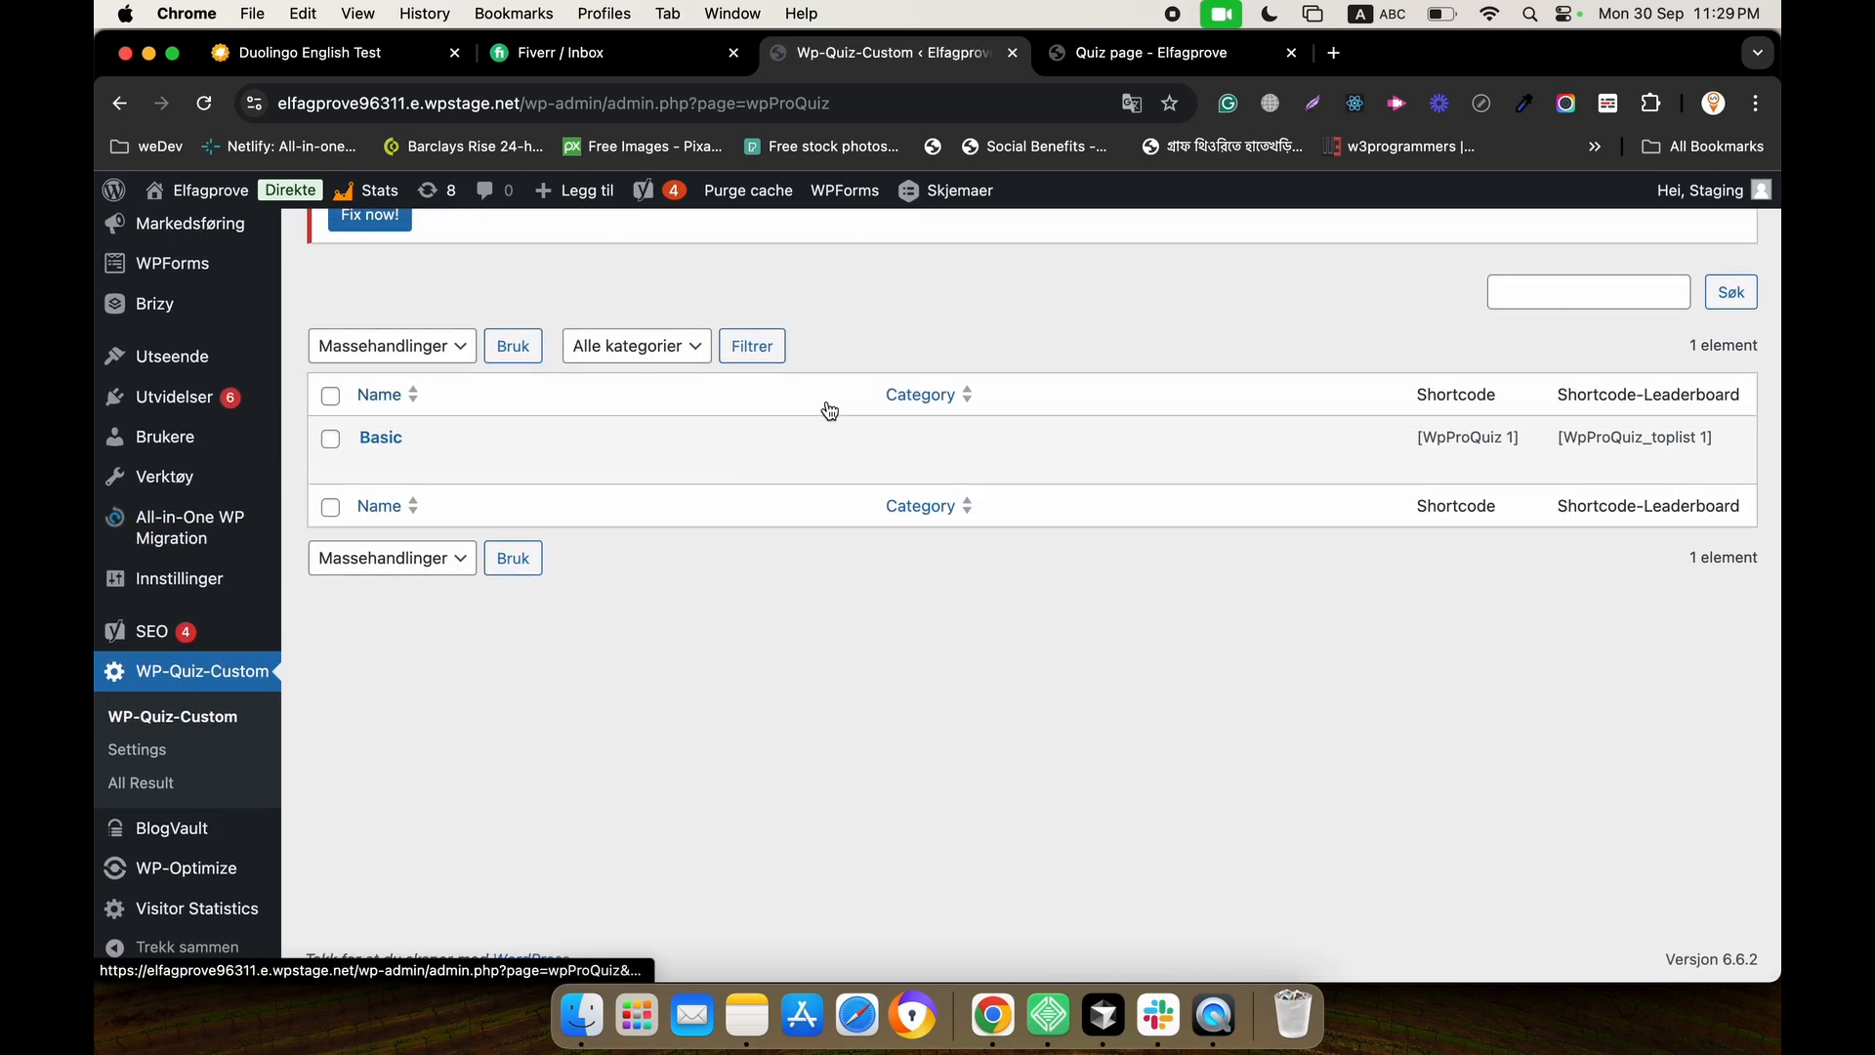
pyautogui.click(748, 463)
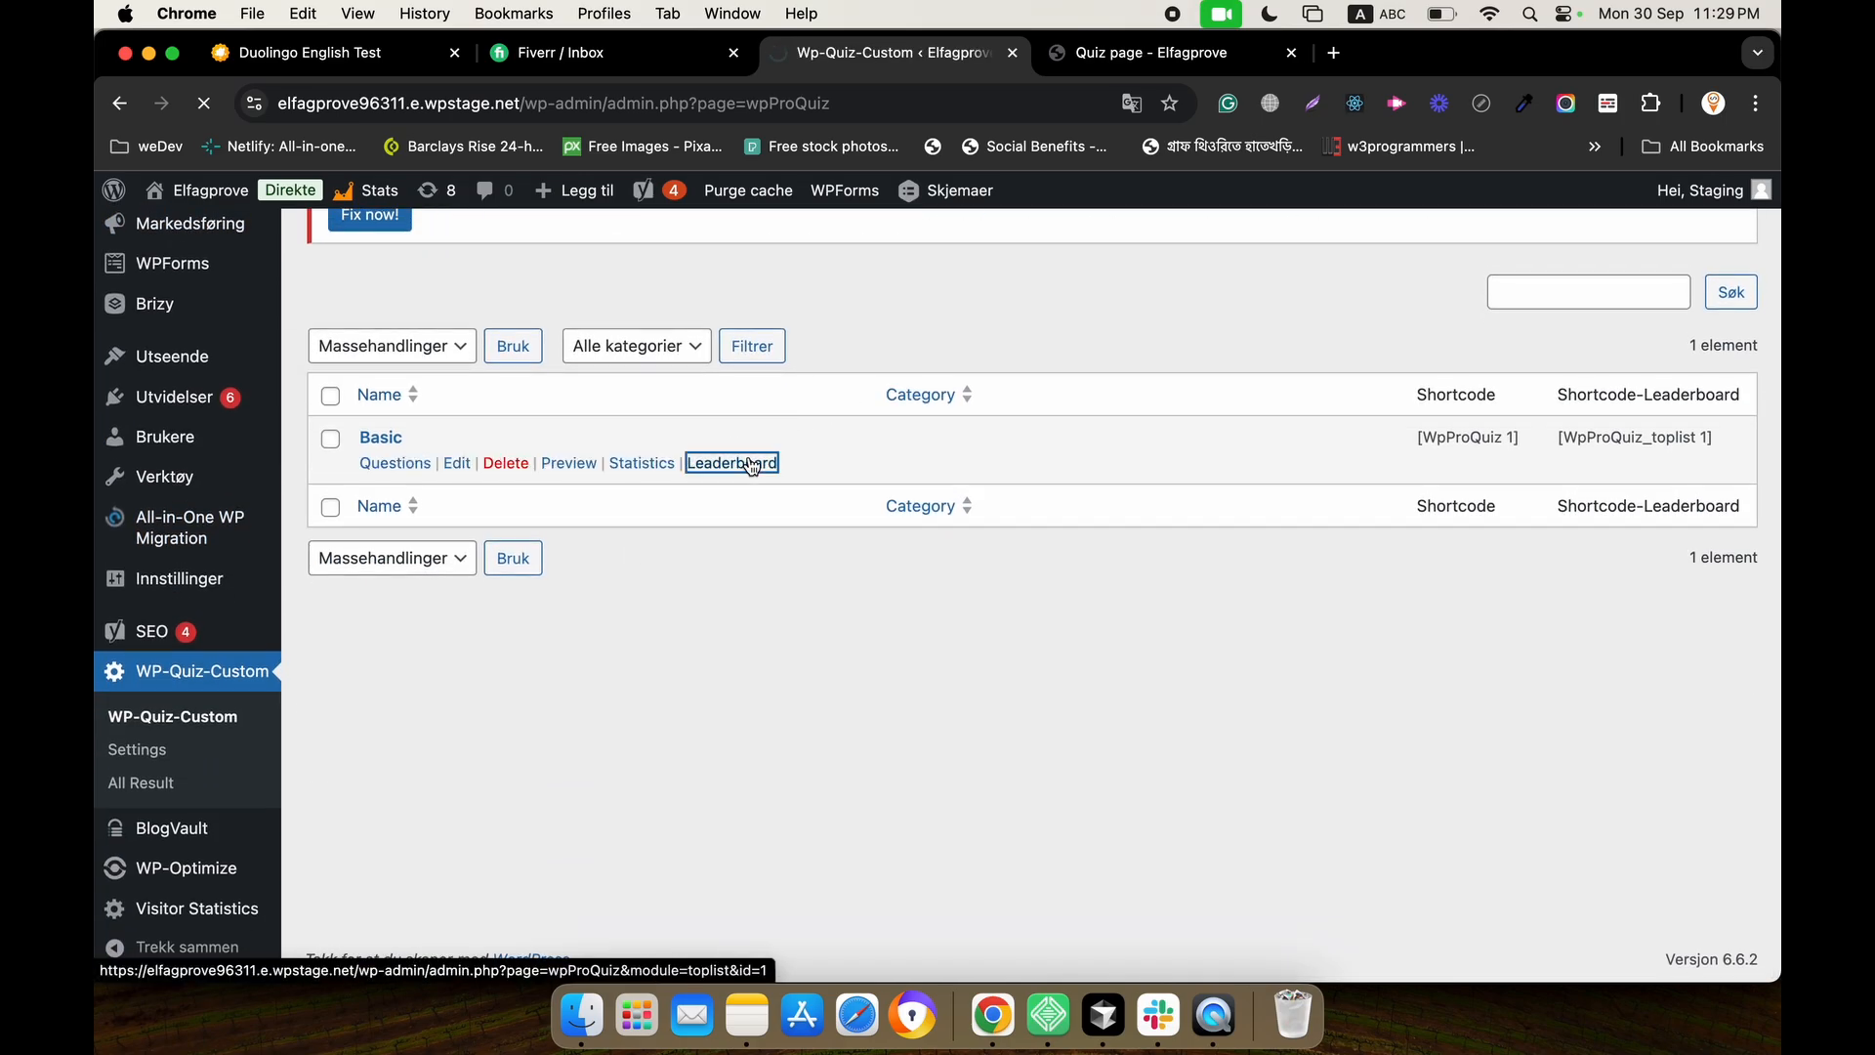
pyautogui.scroll(-5, 770, 511)
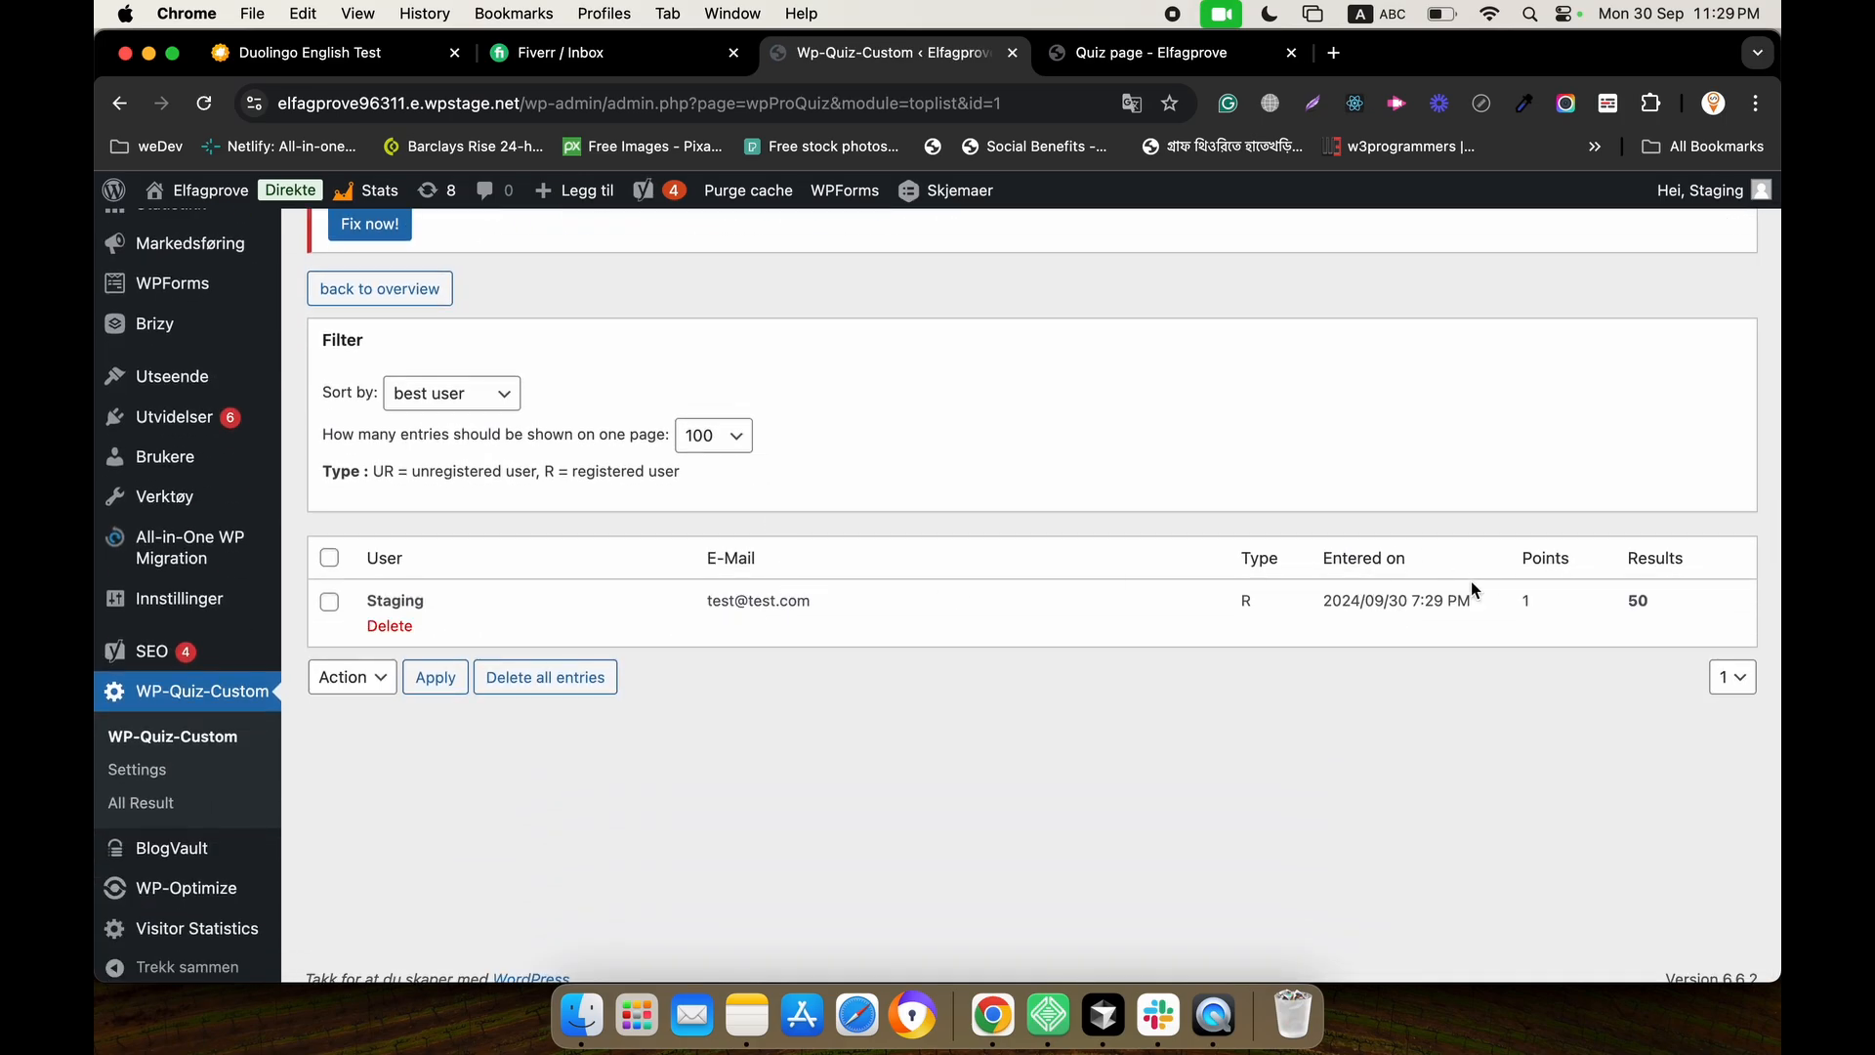
pyautogui.scroll(3, 1117, 615)
pyautogui.scroll(-2, 1017, 619)
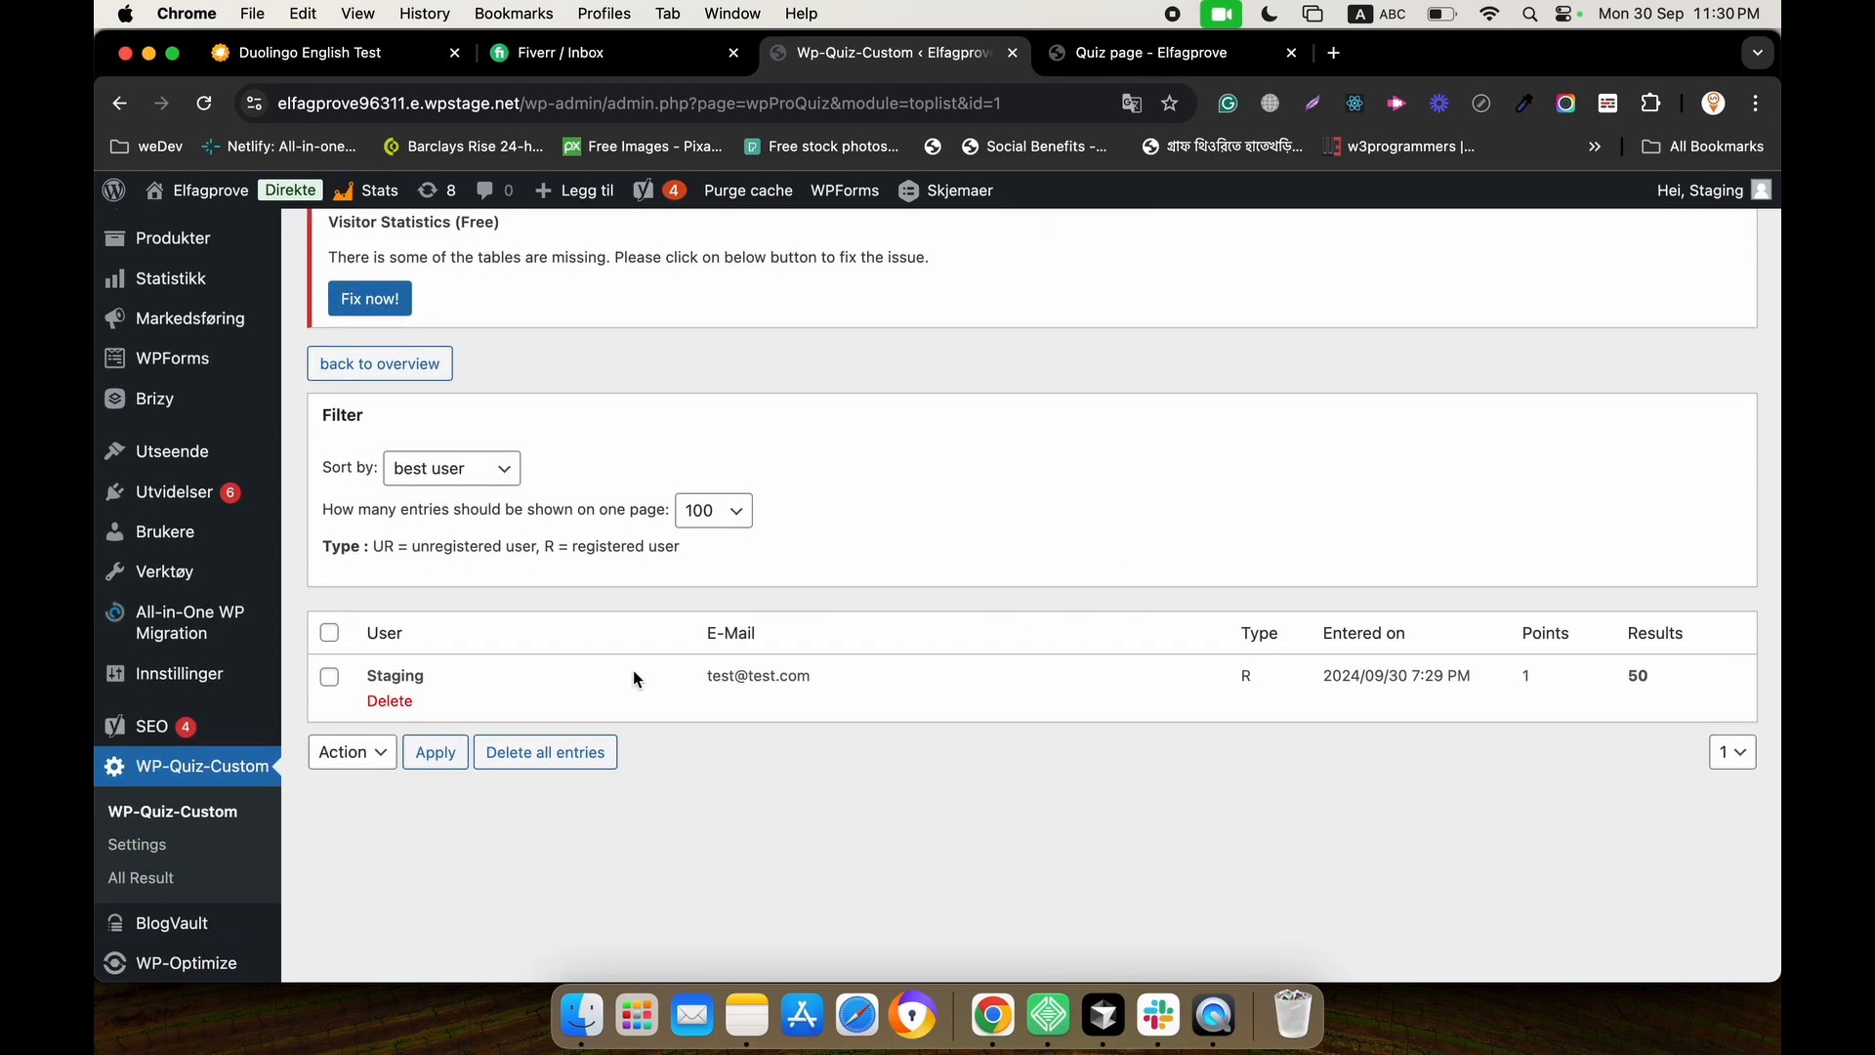
pyautogui.click(451, 468)
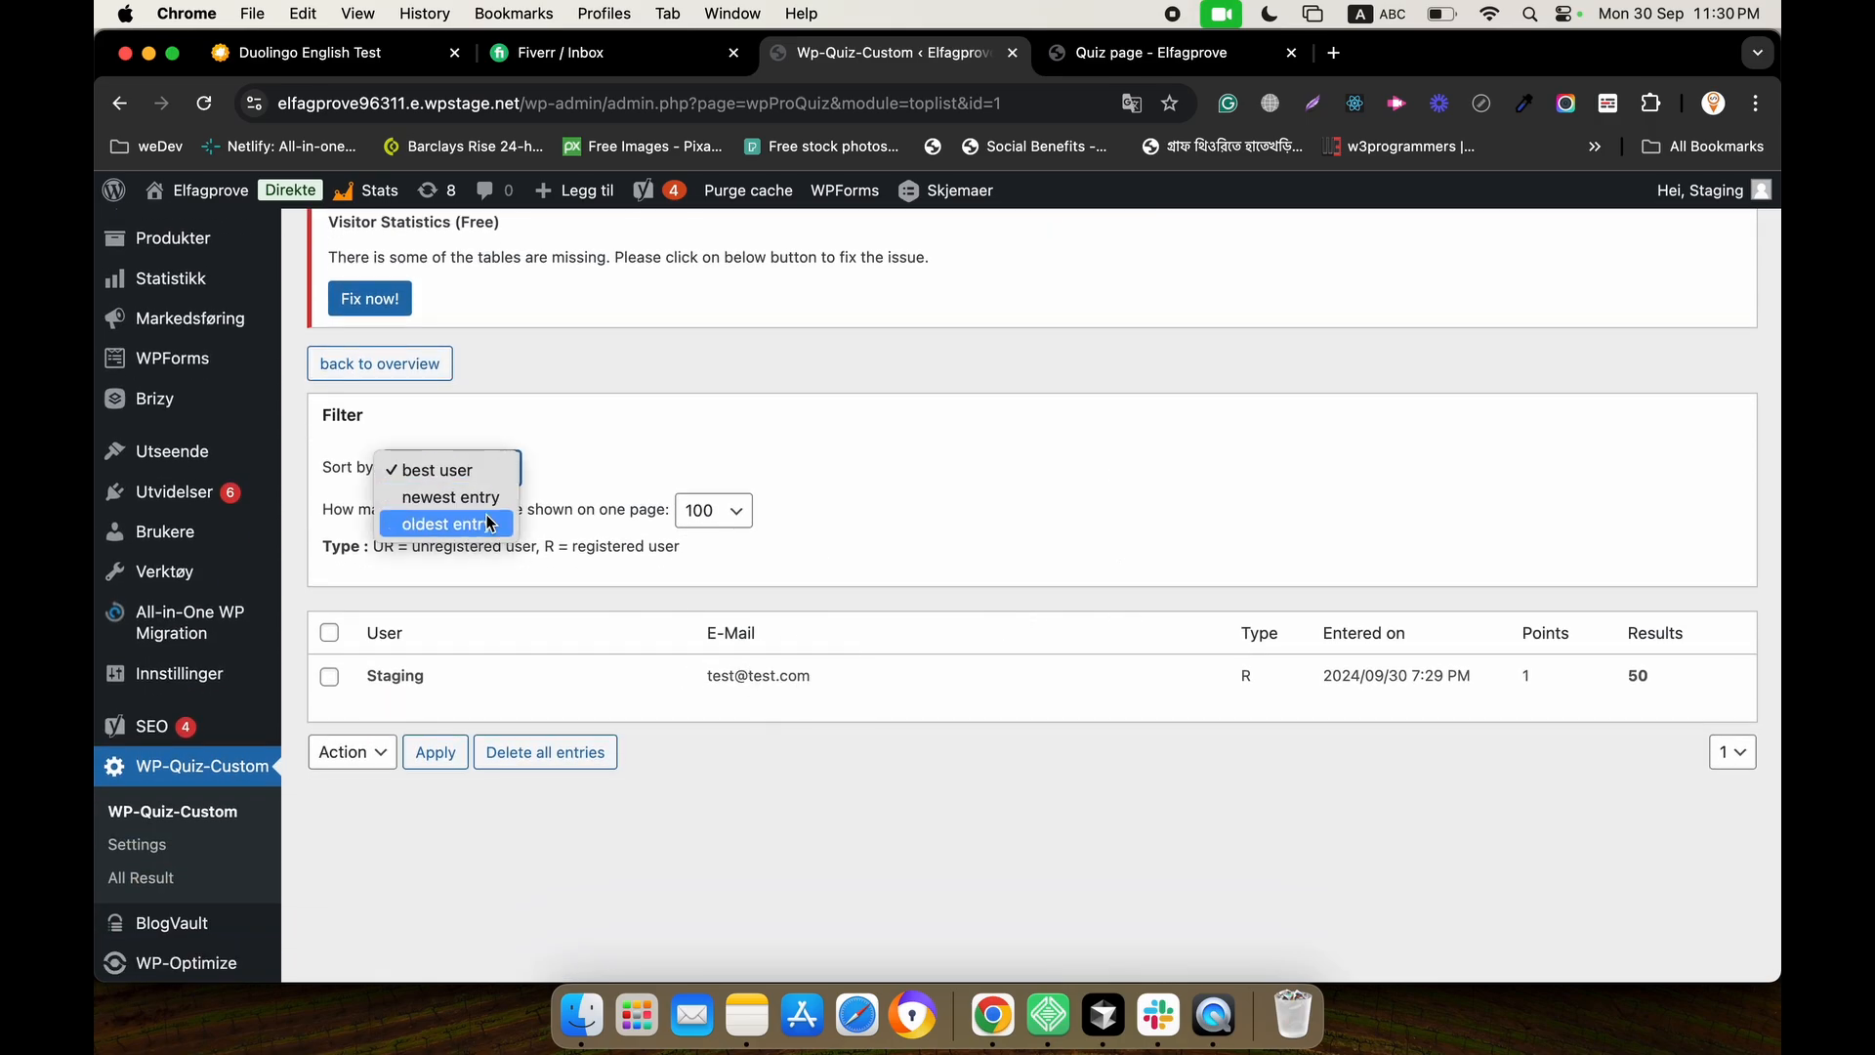
pyautogui.click(668, 371)
# Translate the admin page into English and start a new WordPress page.
pyautogui.scroll(5, 586, 375)
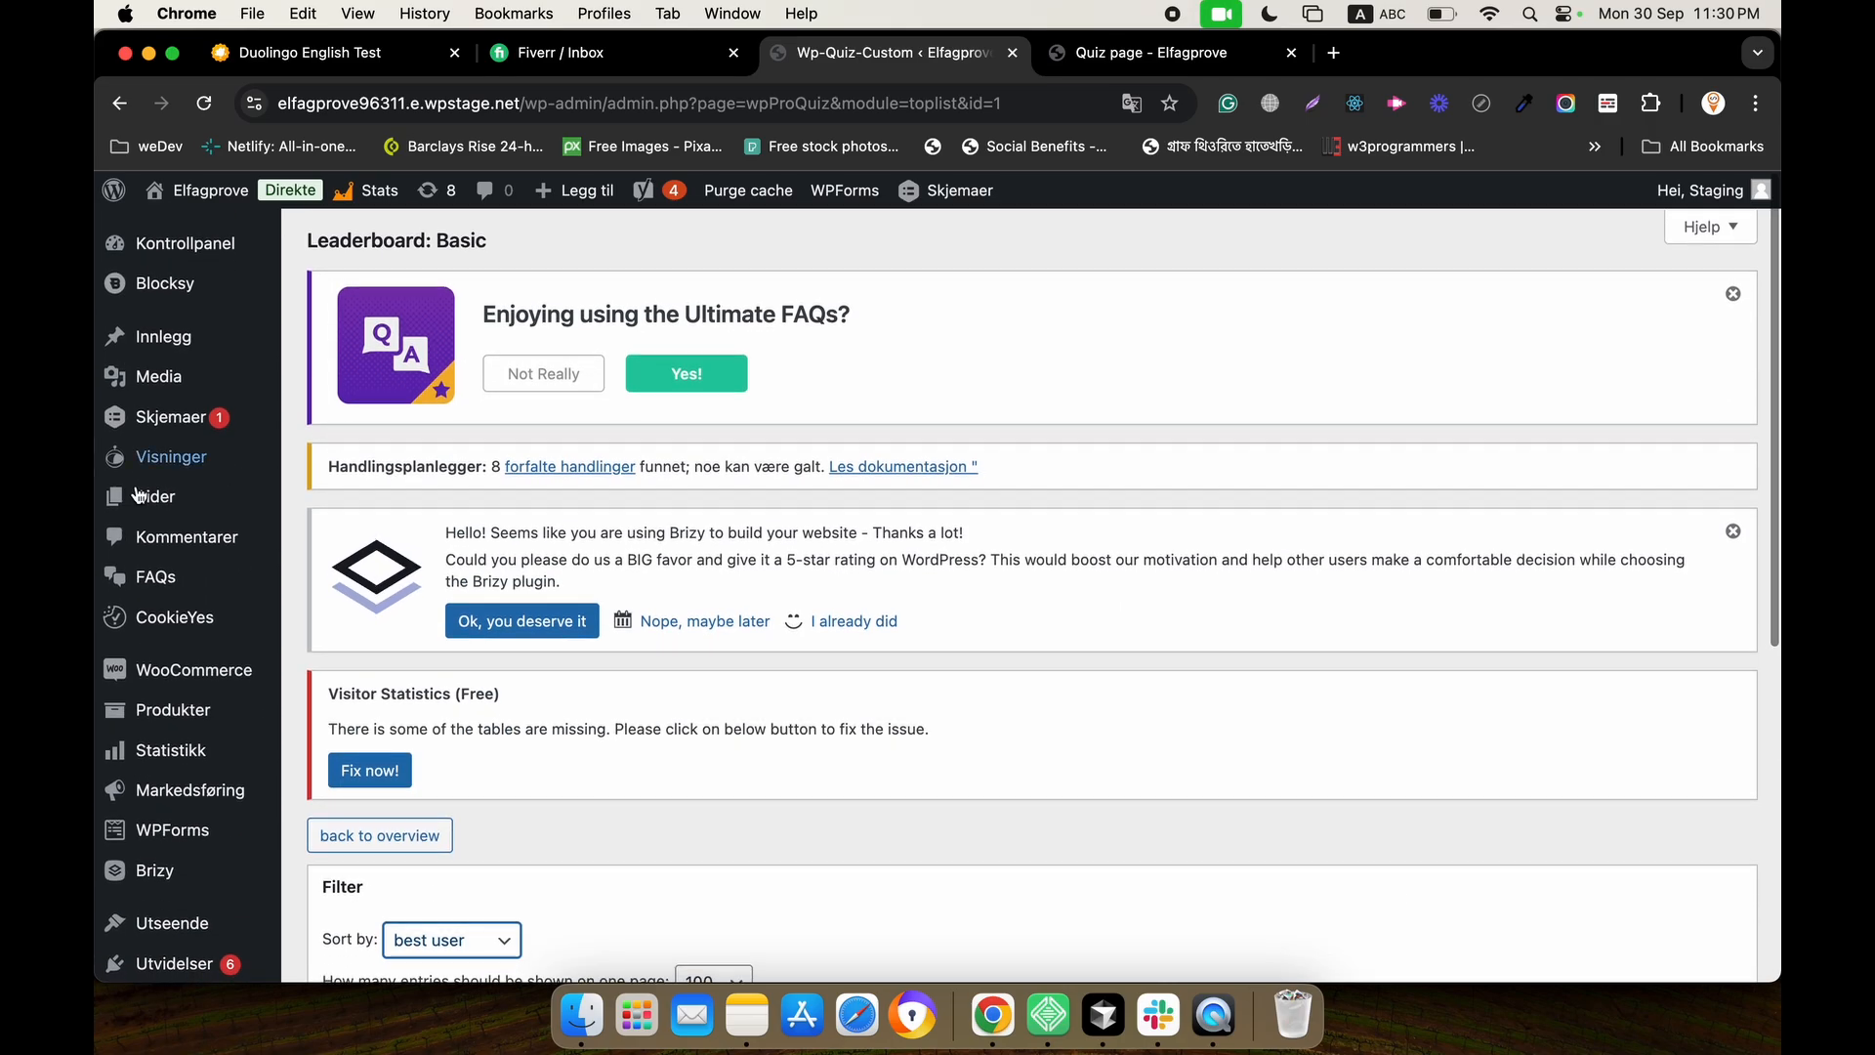
pyautogui.moveTo(179, 459)
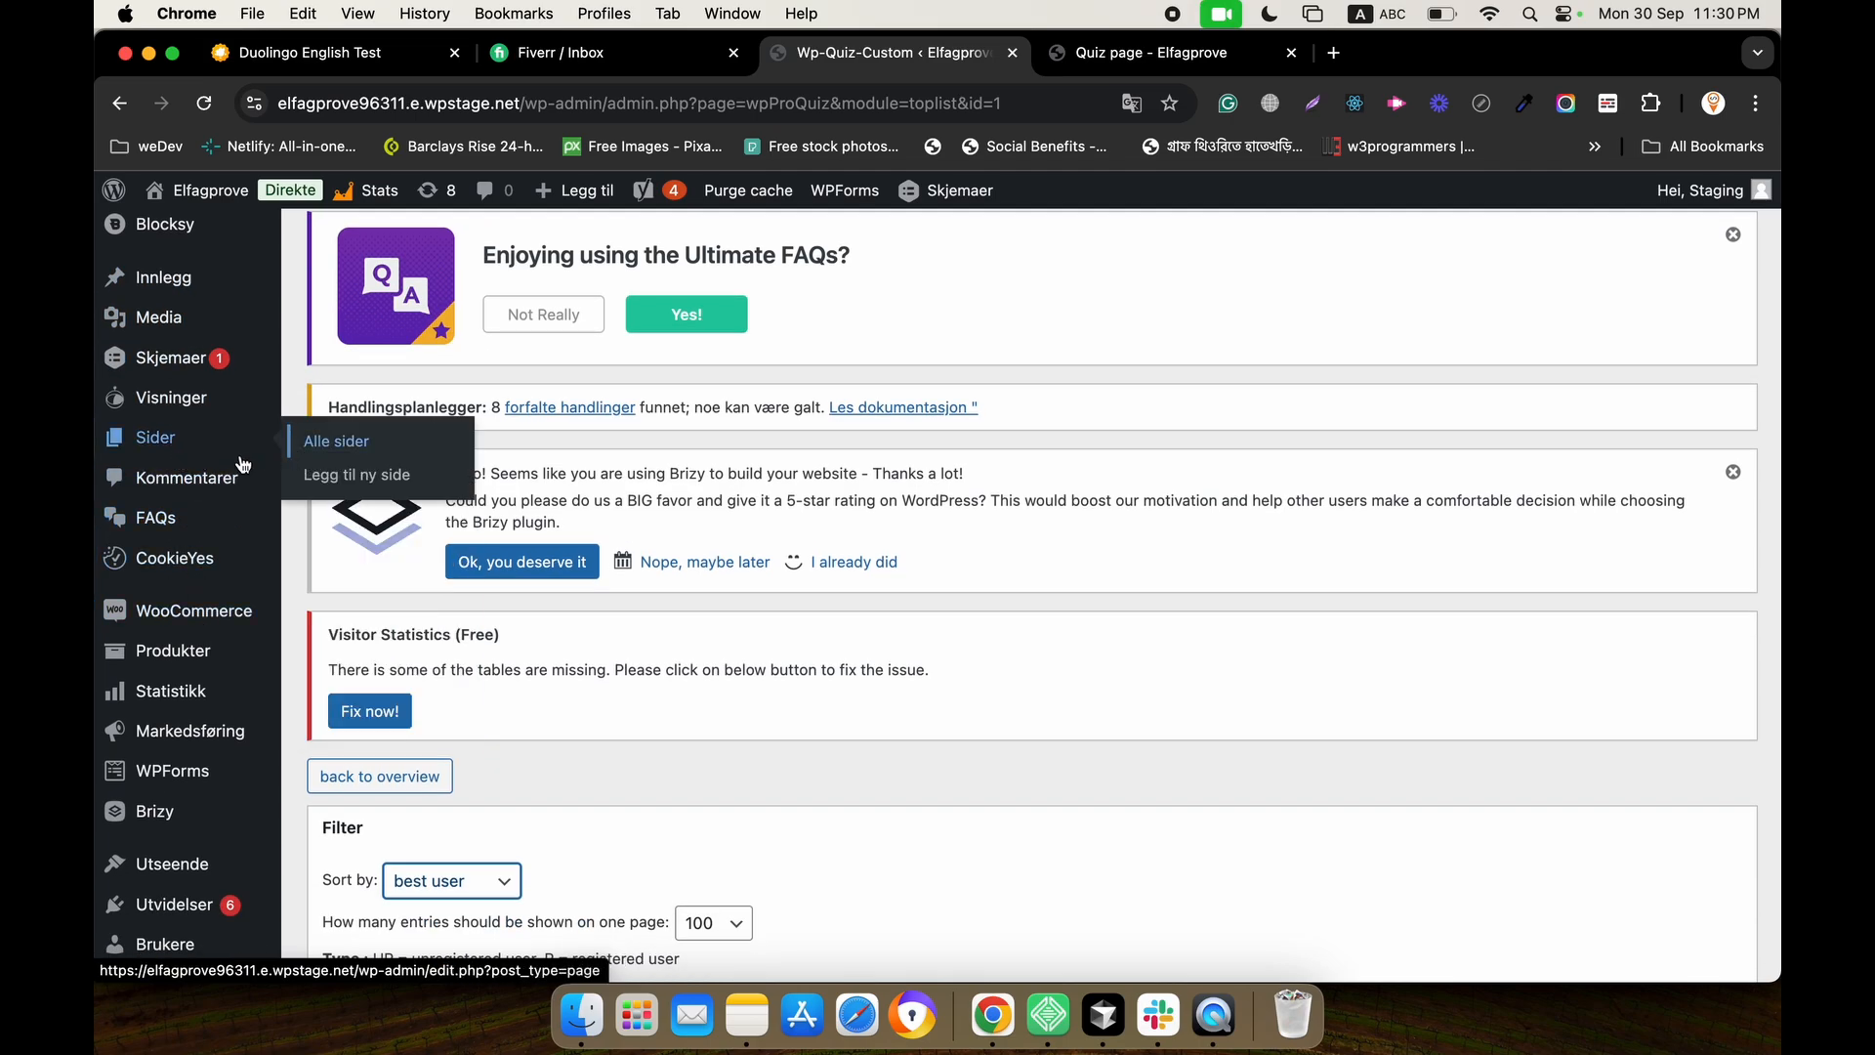
pyautogui.click(1131, 103)
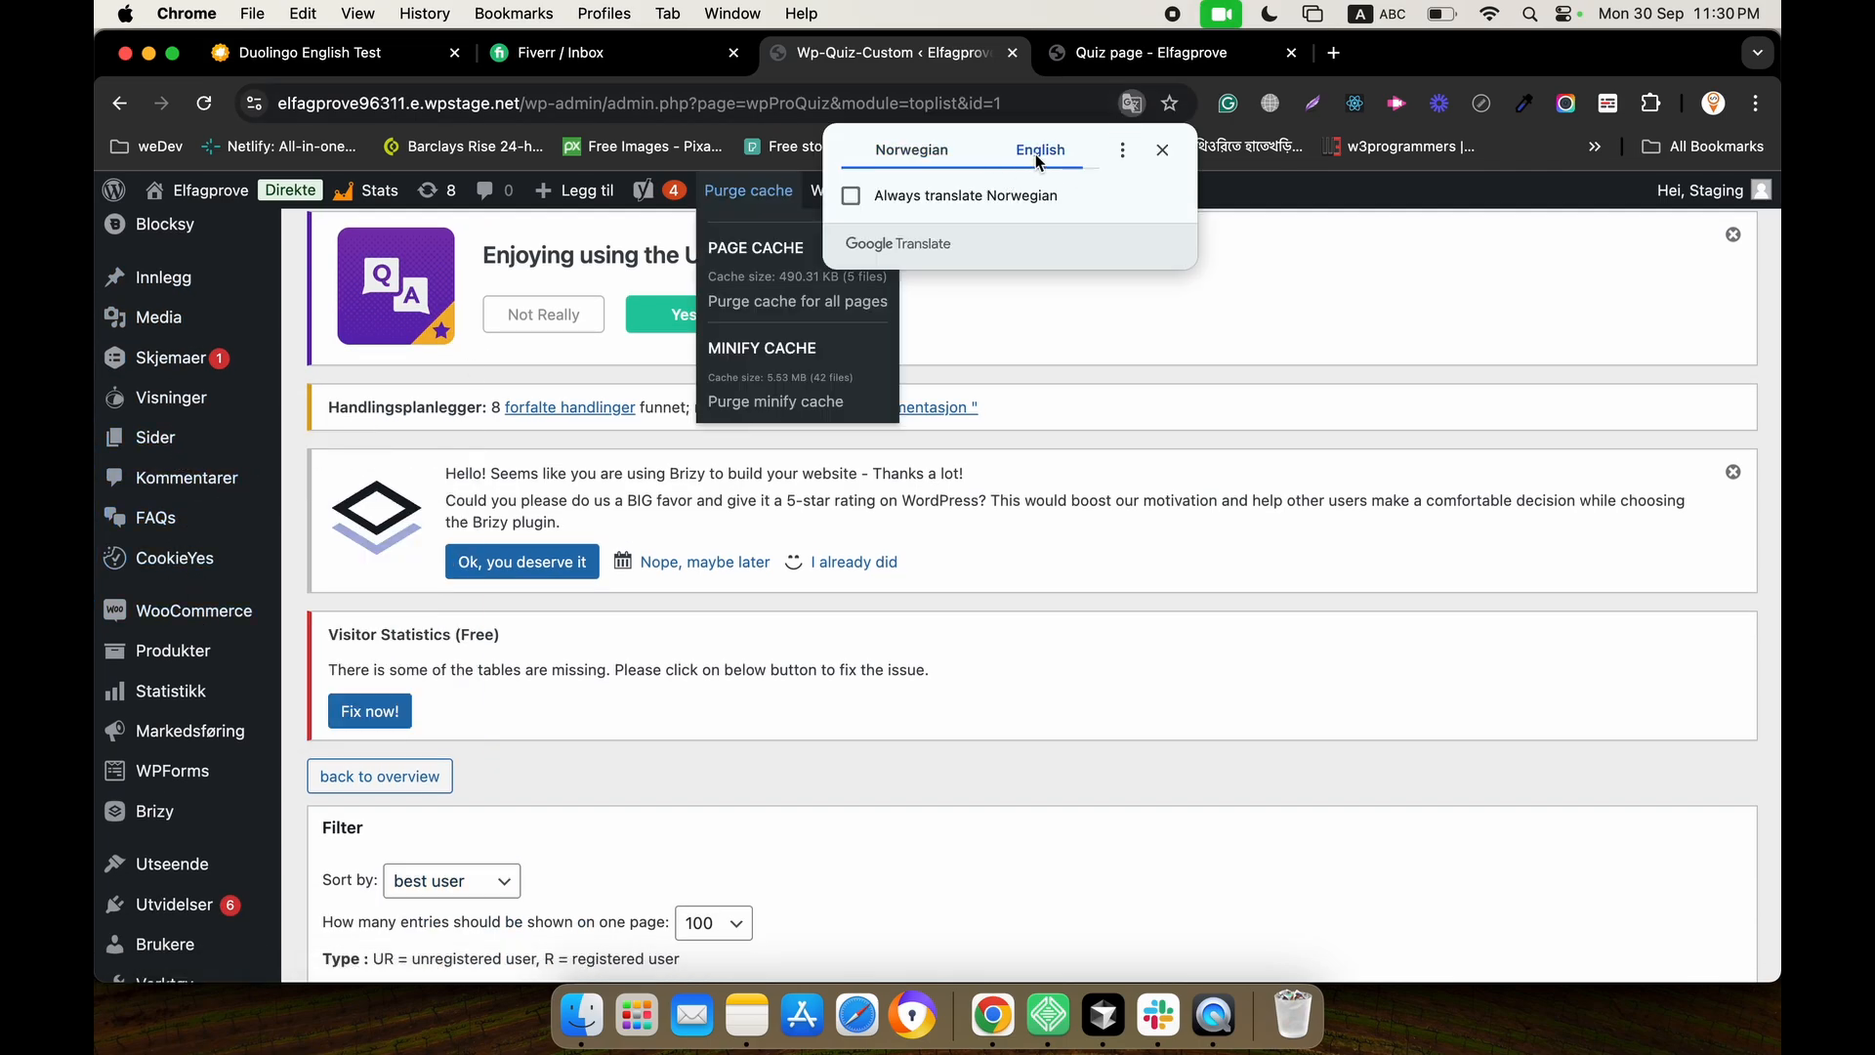
pyautogui.click(1038, 149)
pyautogui.moveTo(200, 445)
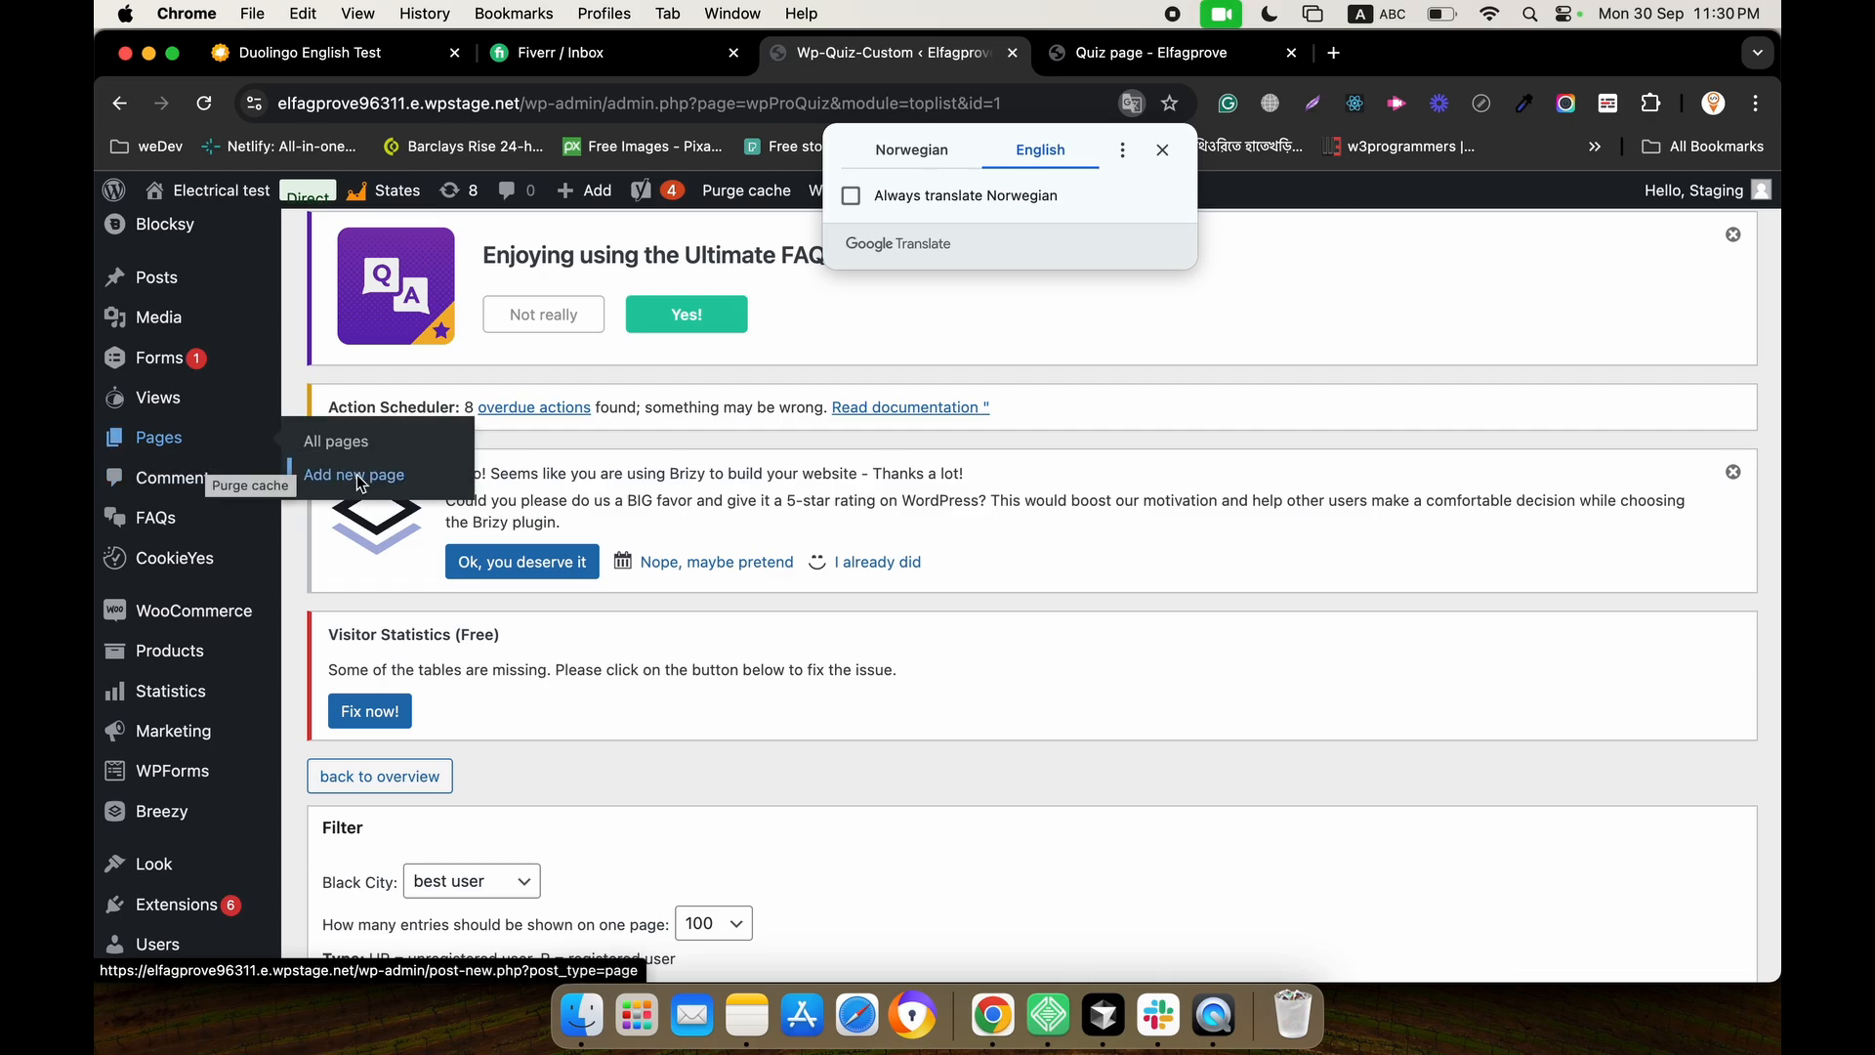
pyautogui.click(360, 483)
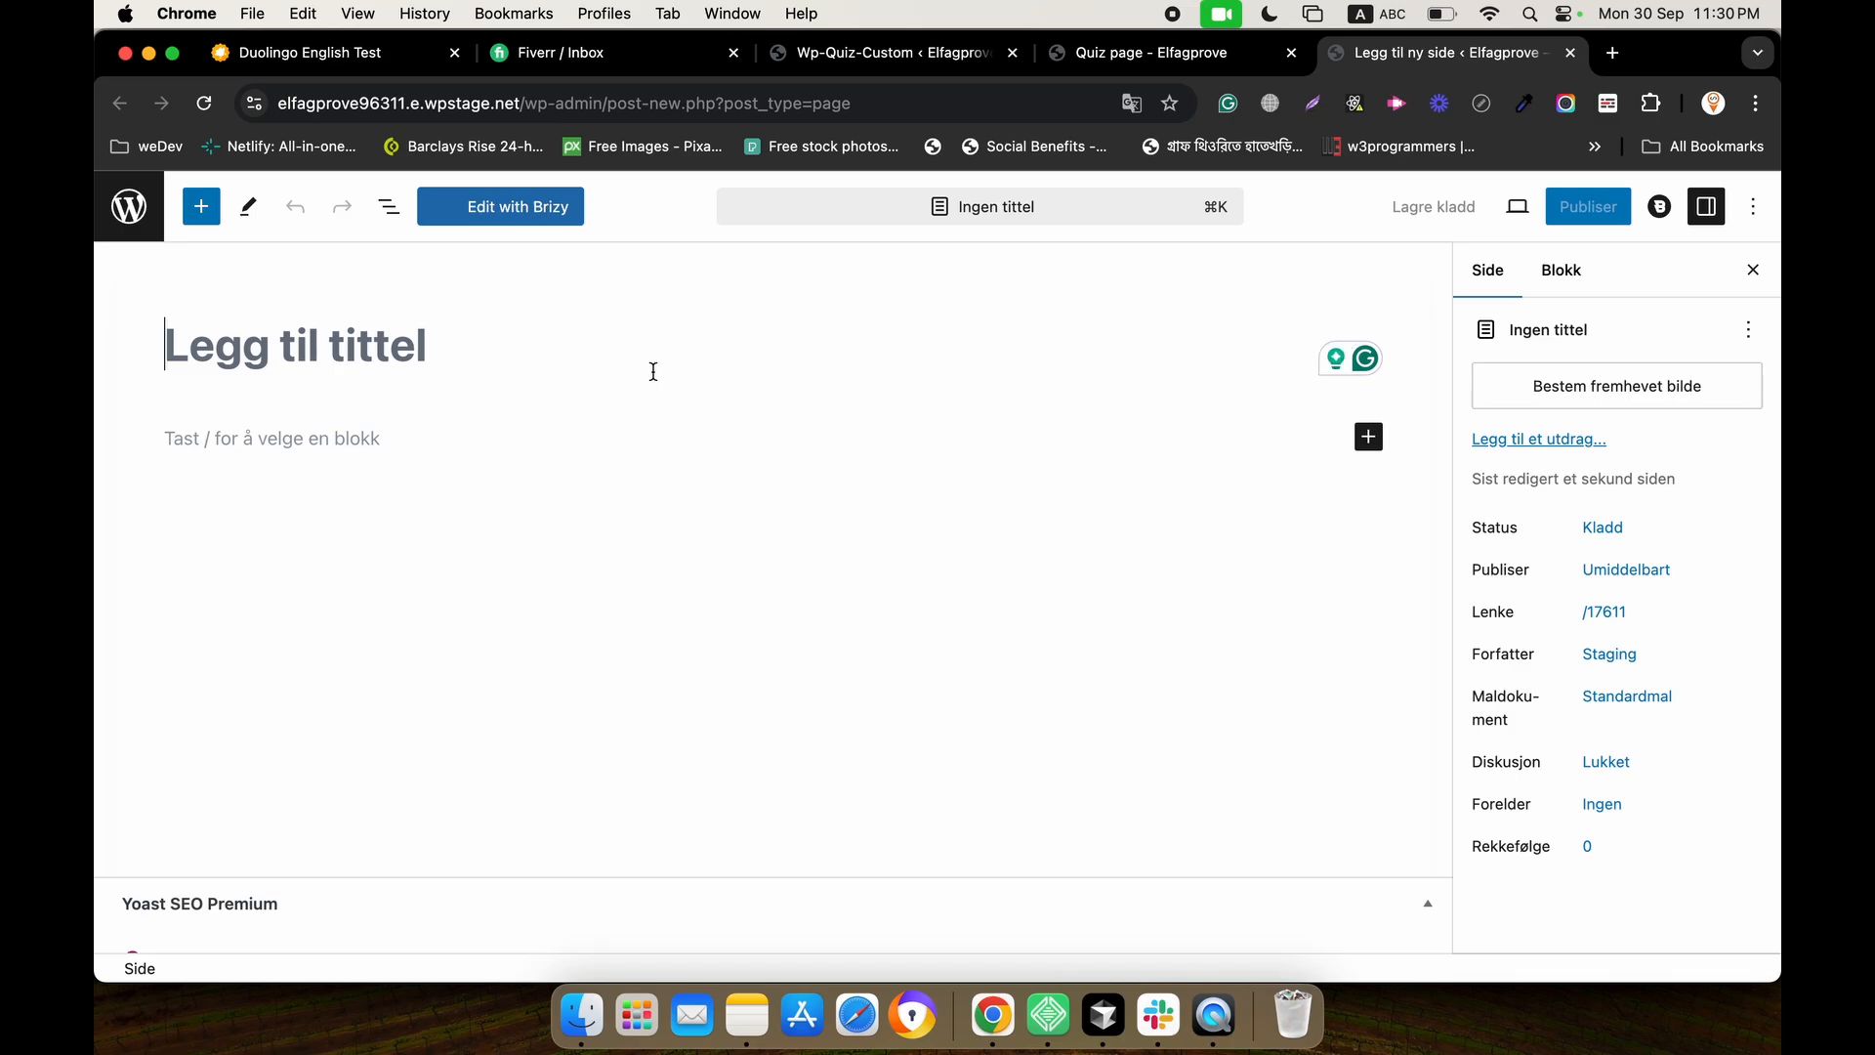
# Title the page "Dasboard", add the shortcode [front_dashboard] to its content, and save the page.
pyautogui.write('Dasboa')
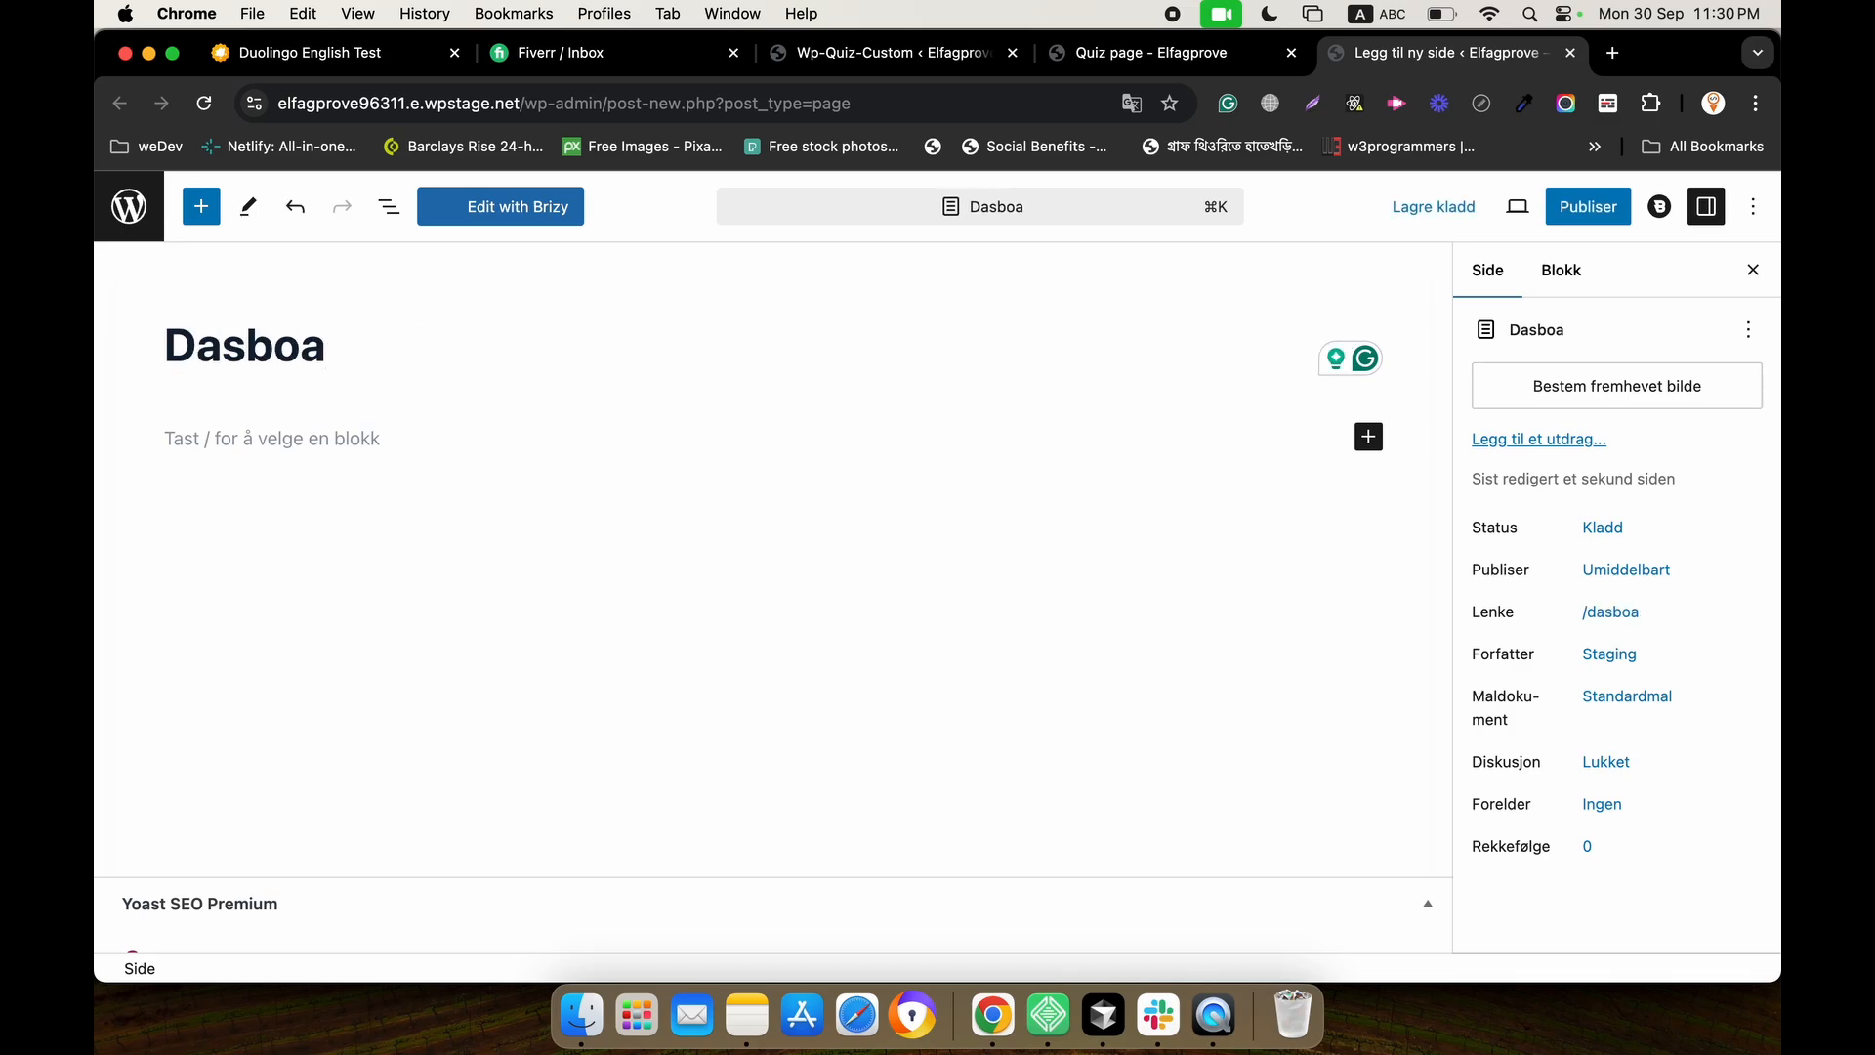
pyautogui.write('rd')
pyautogui.click(557, 438)
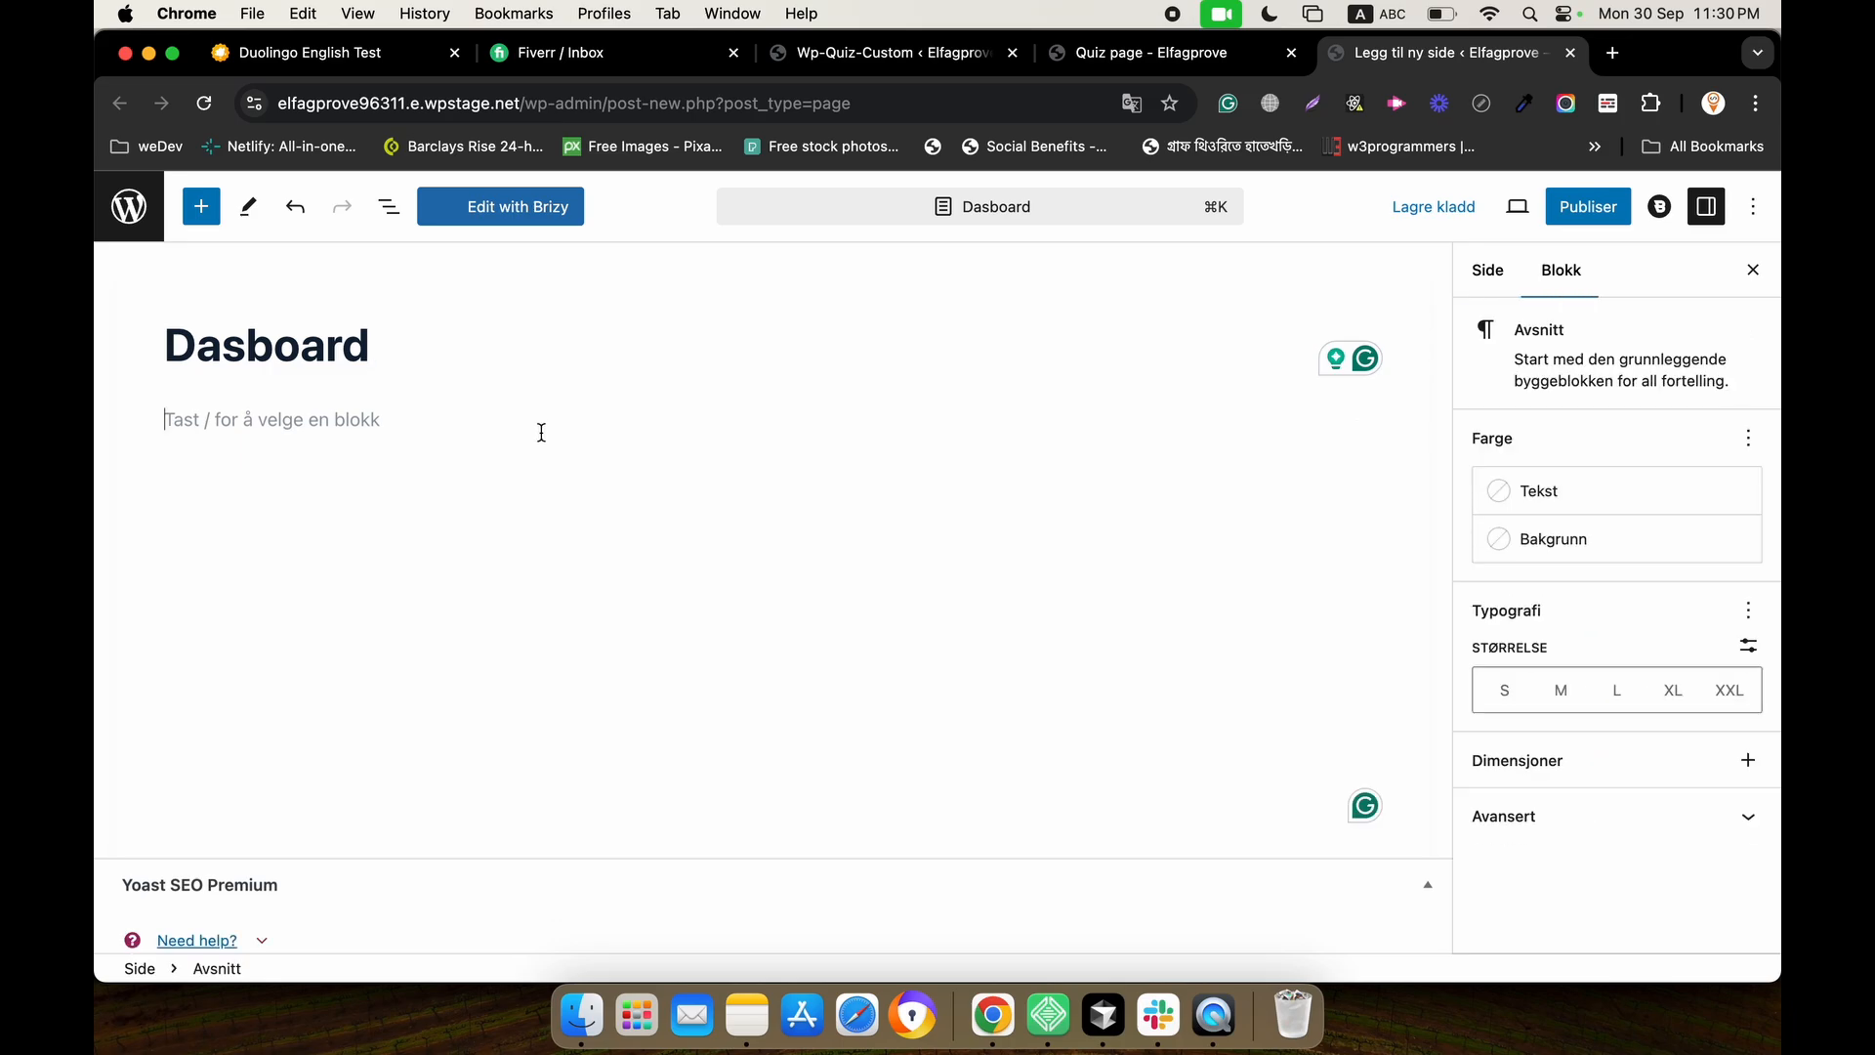
pyautogui.write('[front_dashboard')
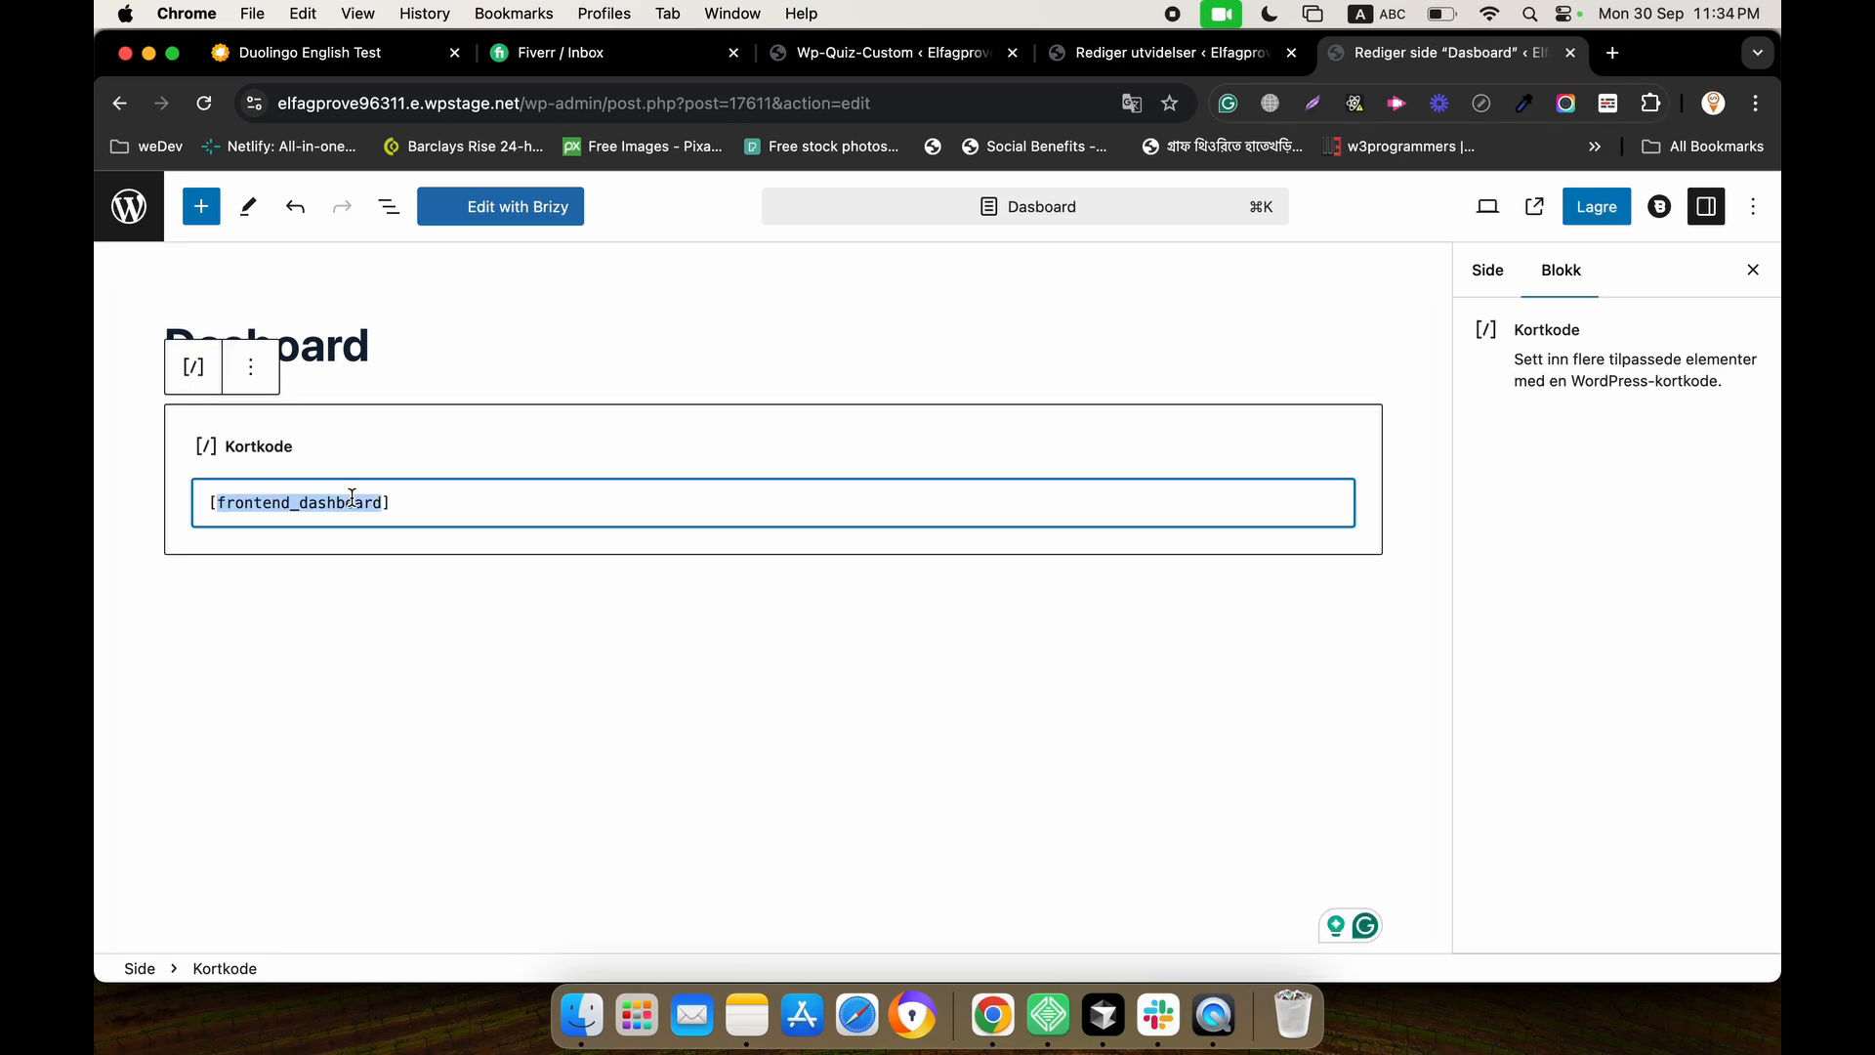
pyautogui.press('super+s')
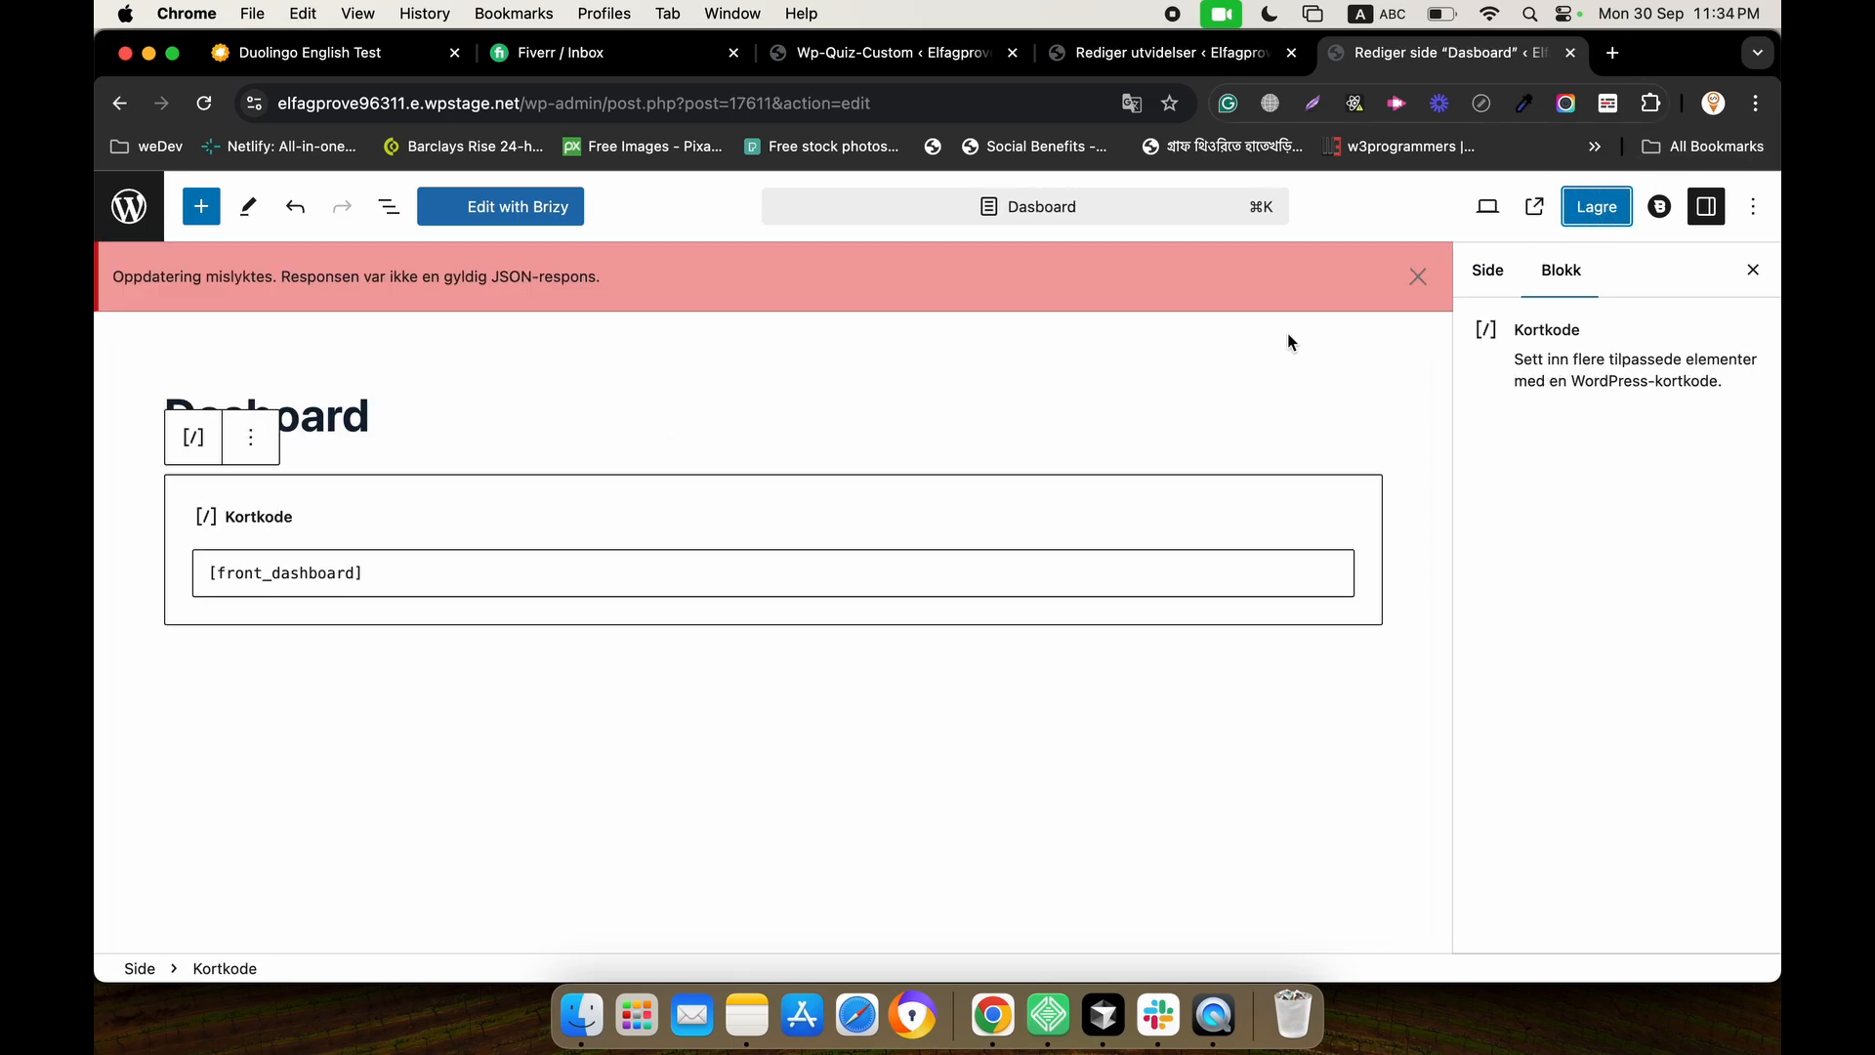
# View the Dasboard page on the site and examine the "Your Quiz list" table.
pyautogui.click(1541, 207)
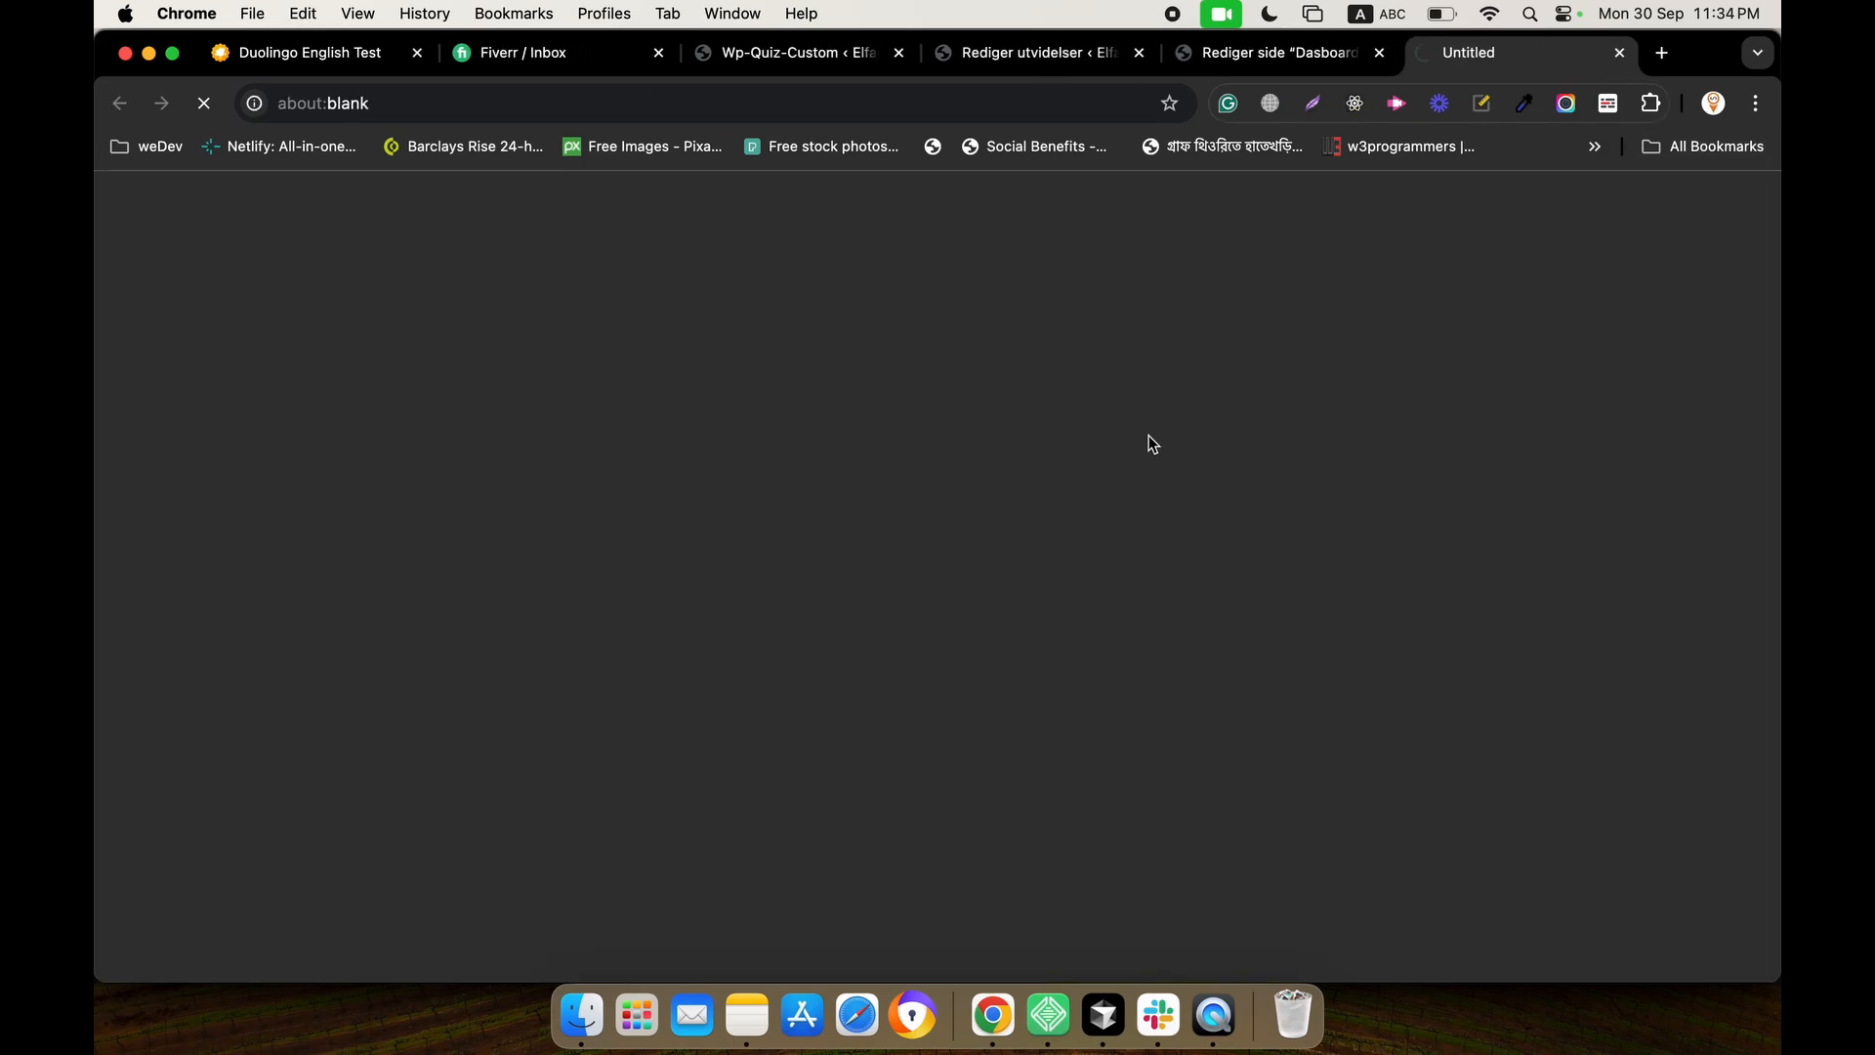
pyautogui.scroll(-5, 1050, 592)
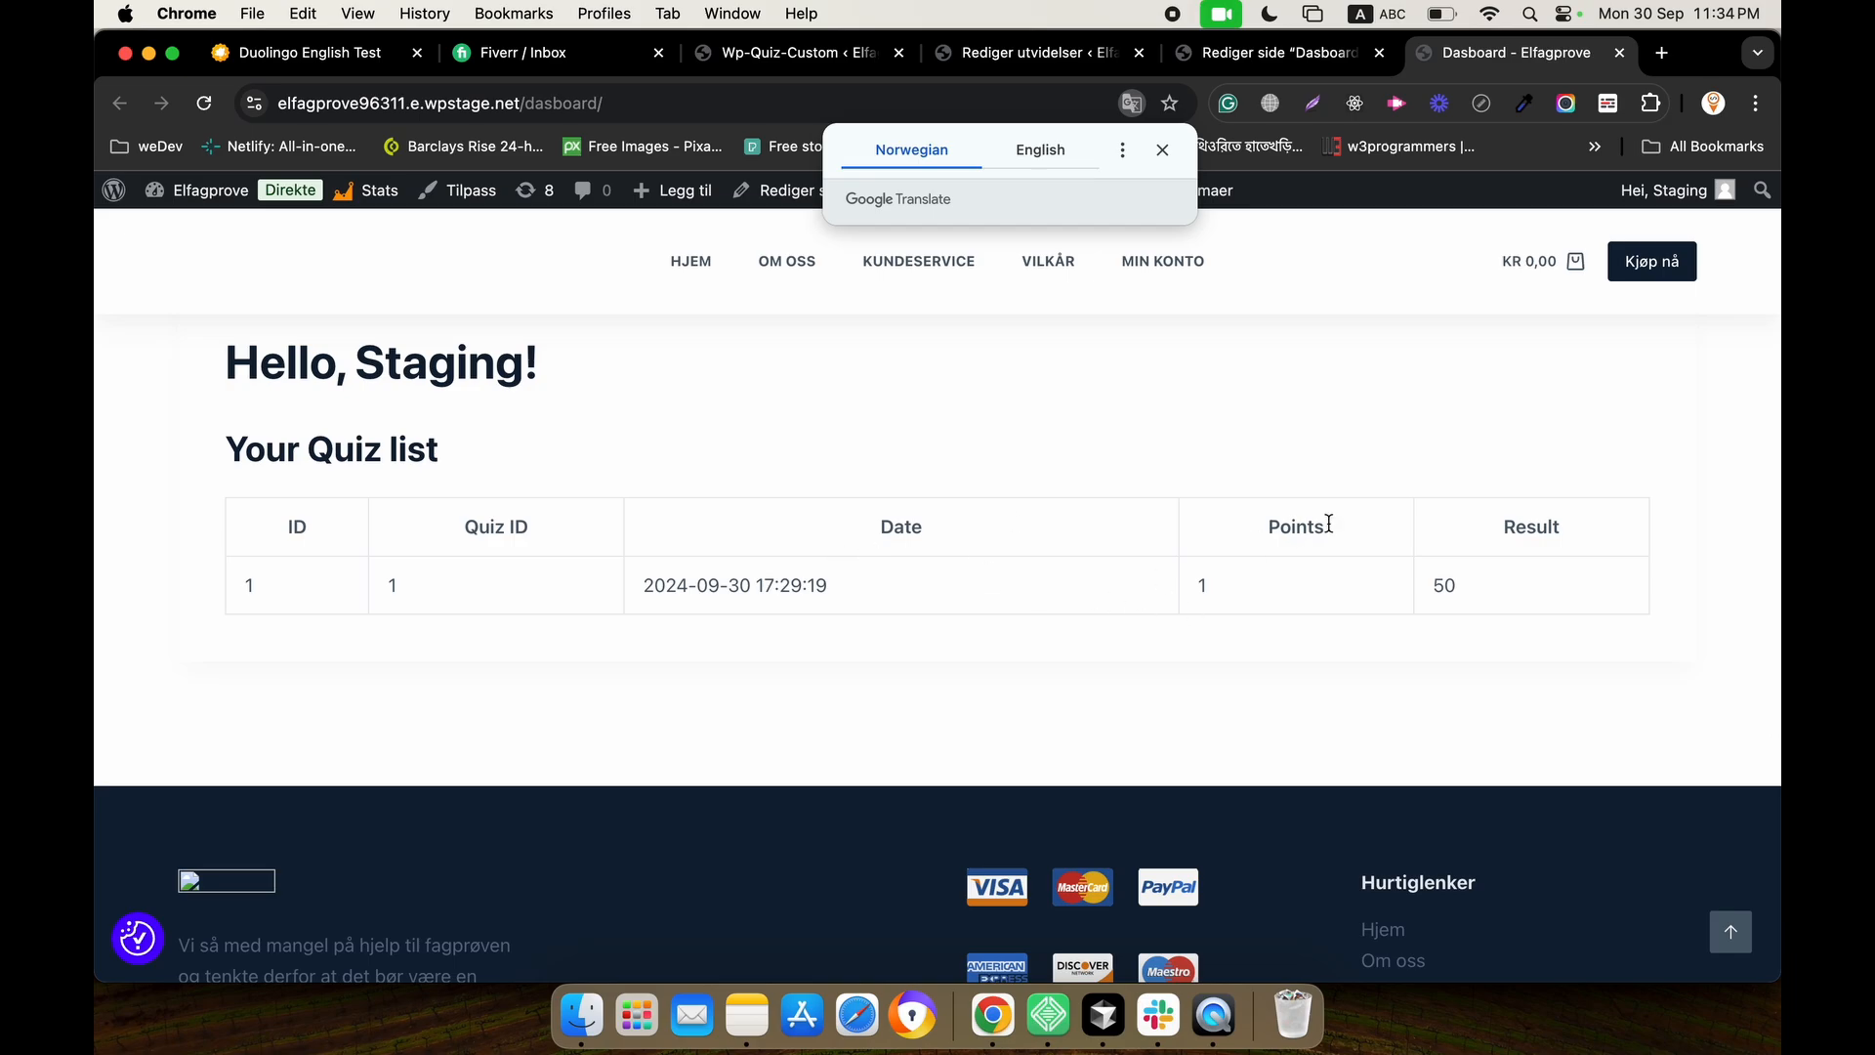
pyautogui.moveTo(503, 447); pyautogui.dragTo(265, 445)
pyautogui.click(264, 445)
pyautogui.scroll(-1, 442, 507)
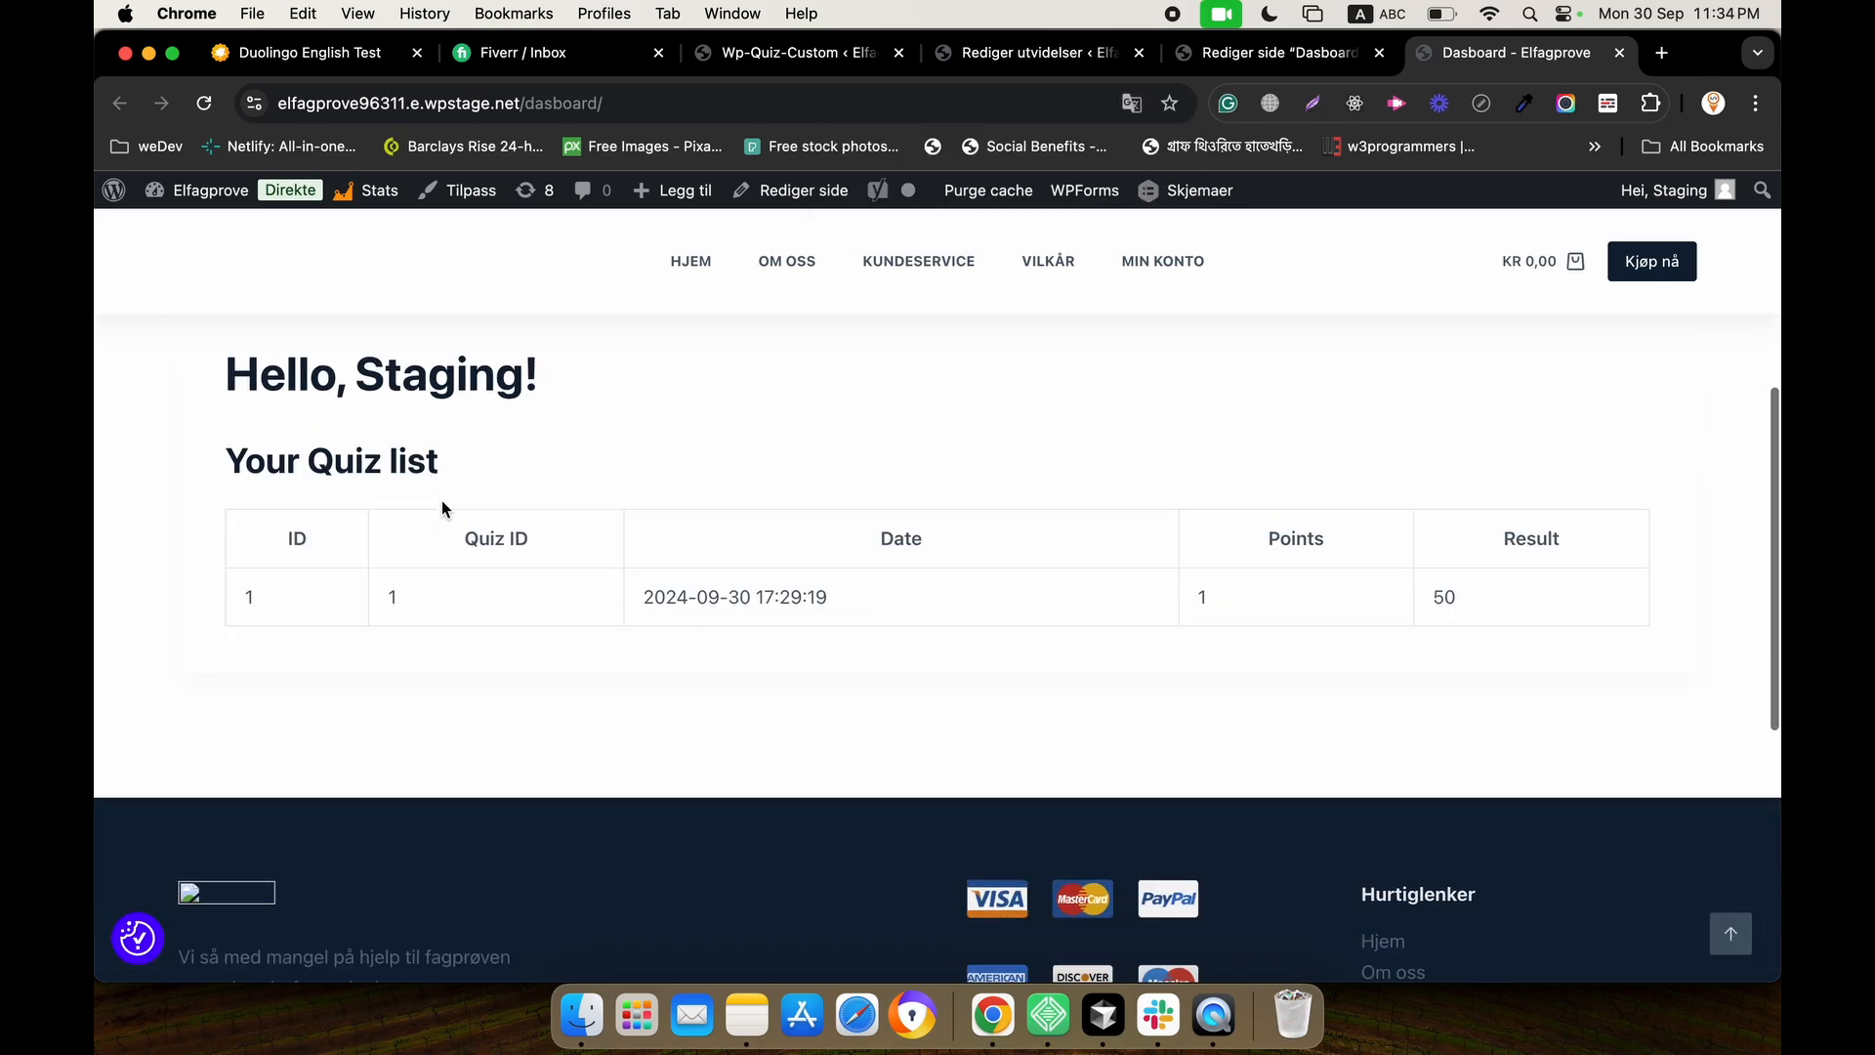
pyautogui.scroll(5, 988, 625)
pyautogui.scroll(-10, 989, 625)
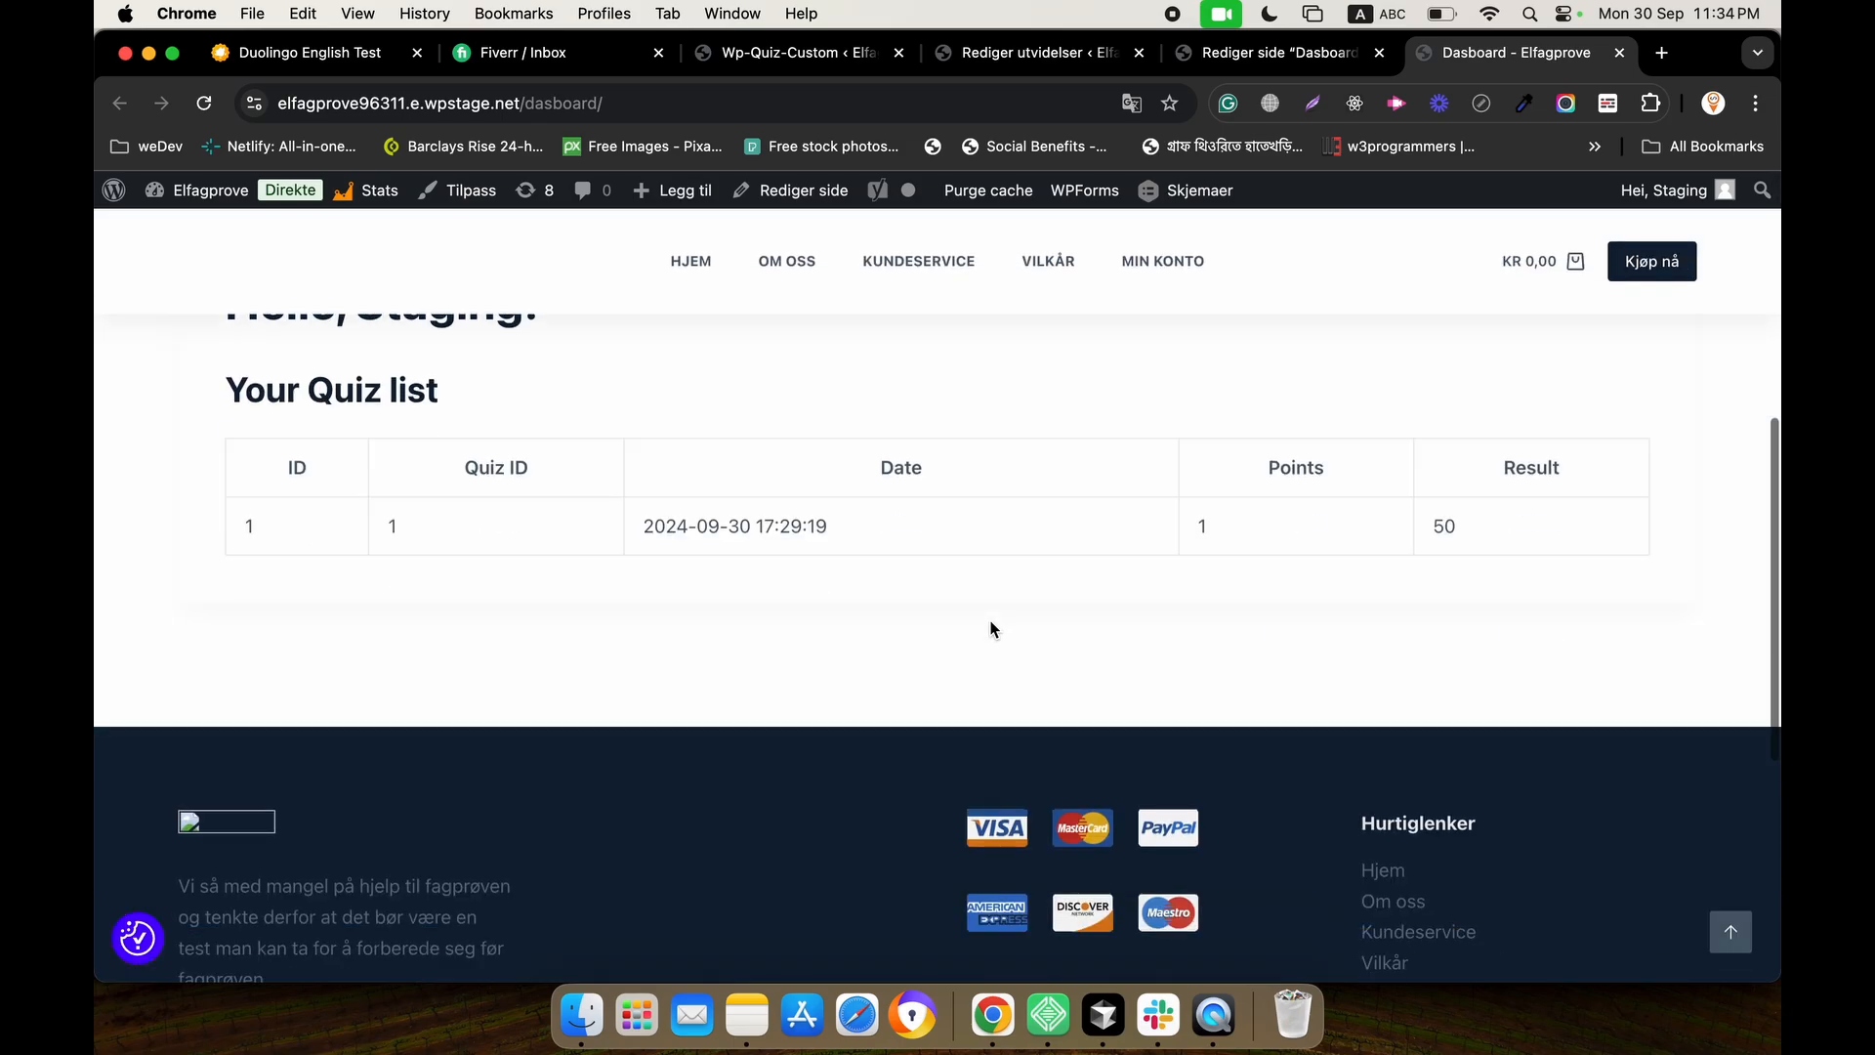
# Review the full Dasboard page on the site, from the greeting and quiz results table down to the footer.
pyautogui.scroll(10, 990, 628)
pyautogui.scroll(-1, 990, 628)
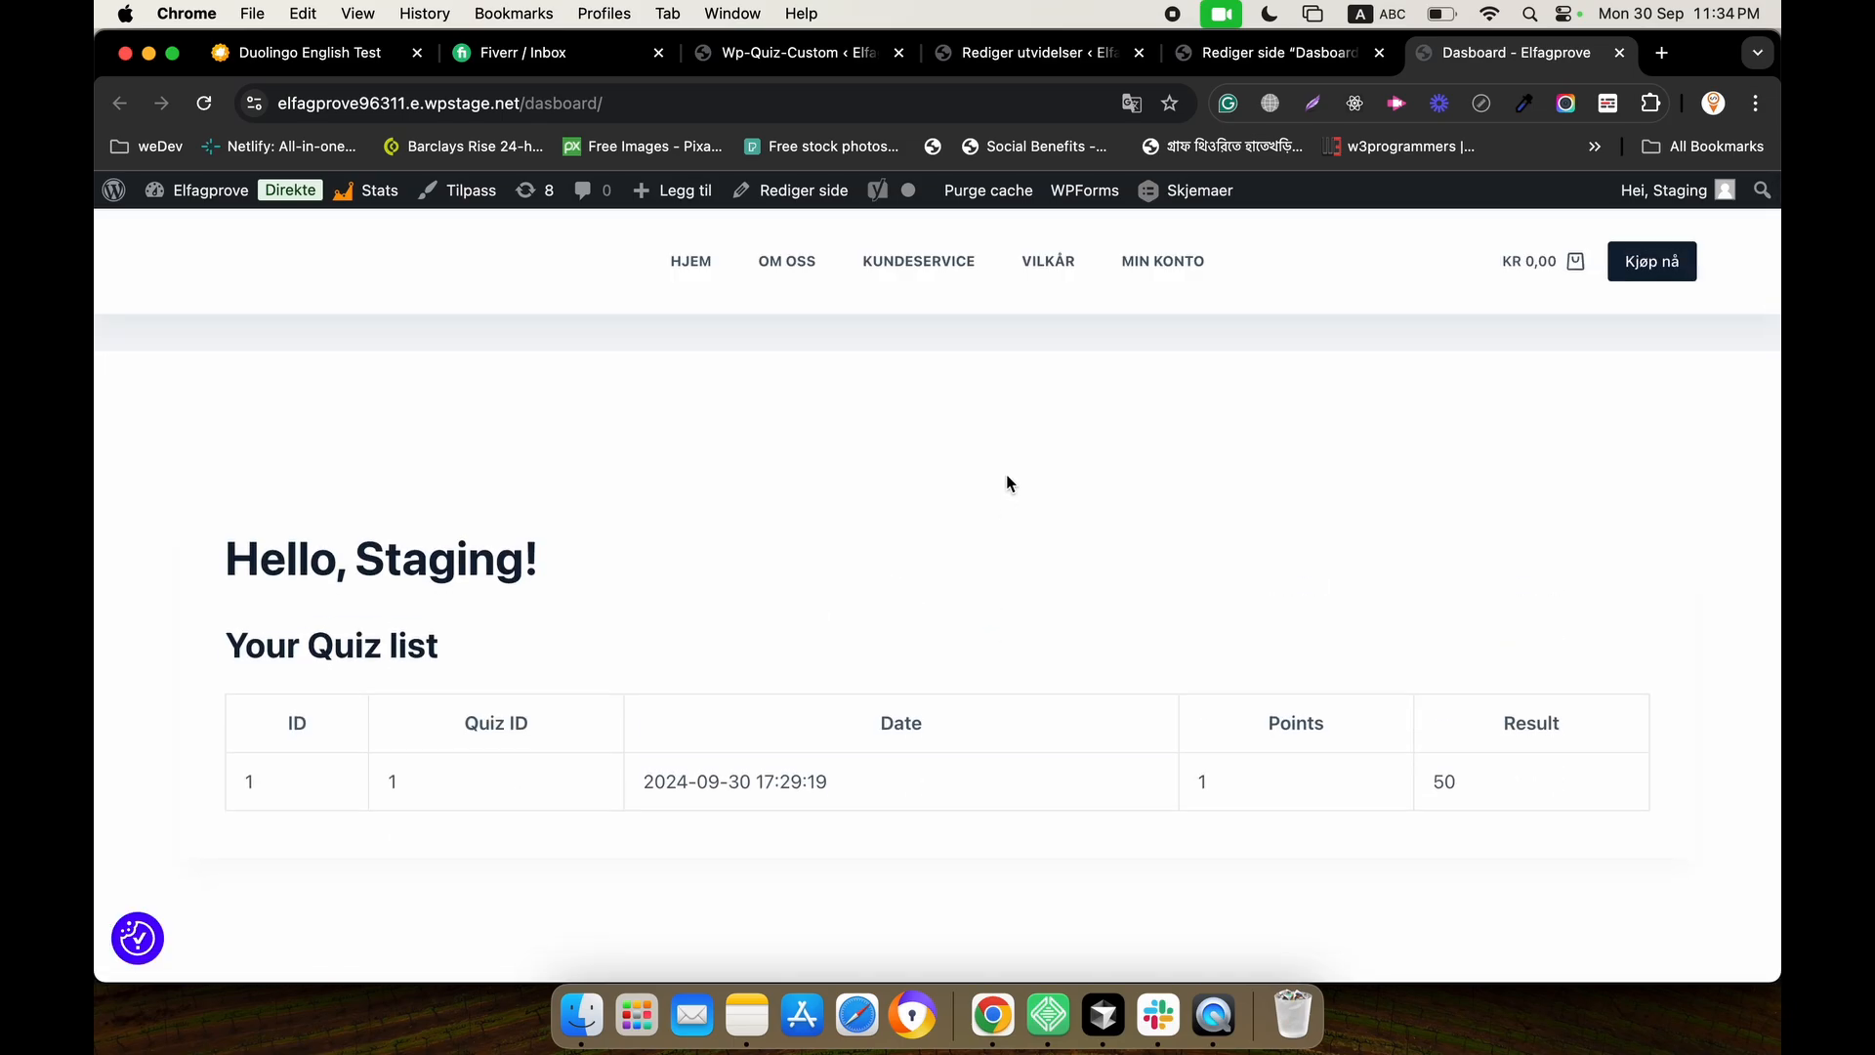
pyautogui.scroll(-1, 1066, 599)
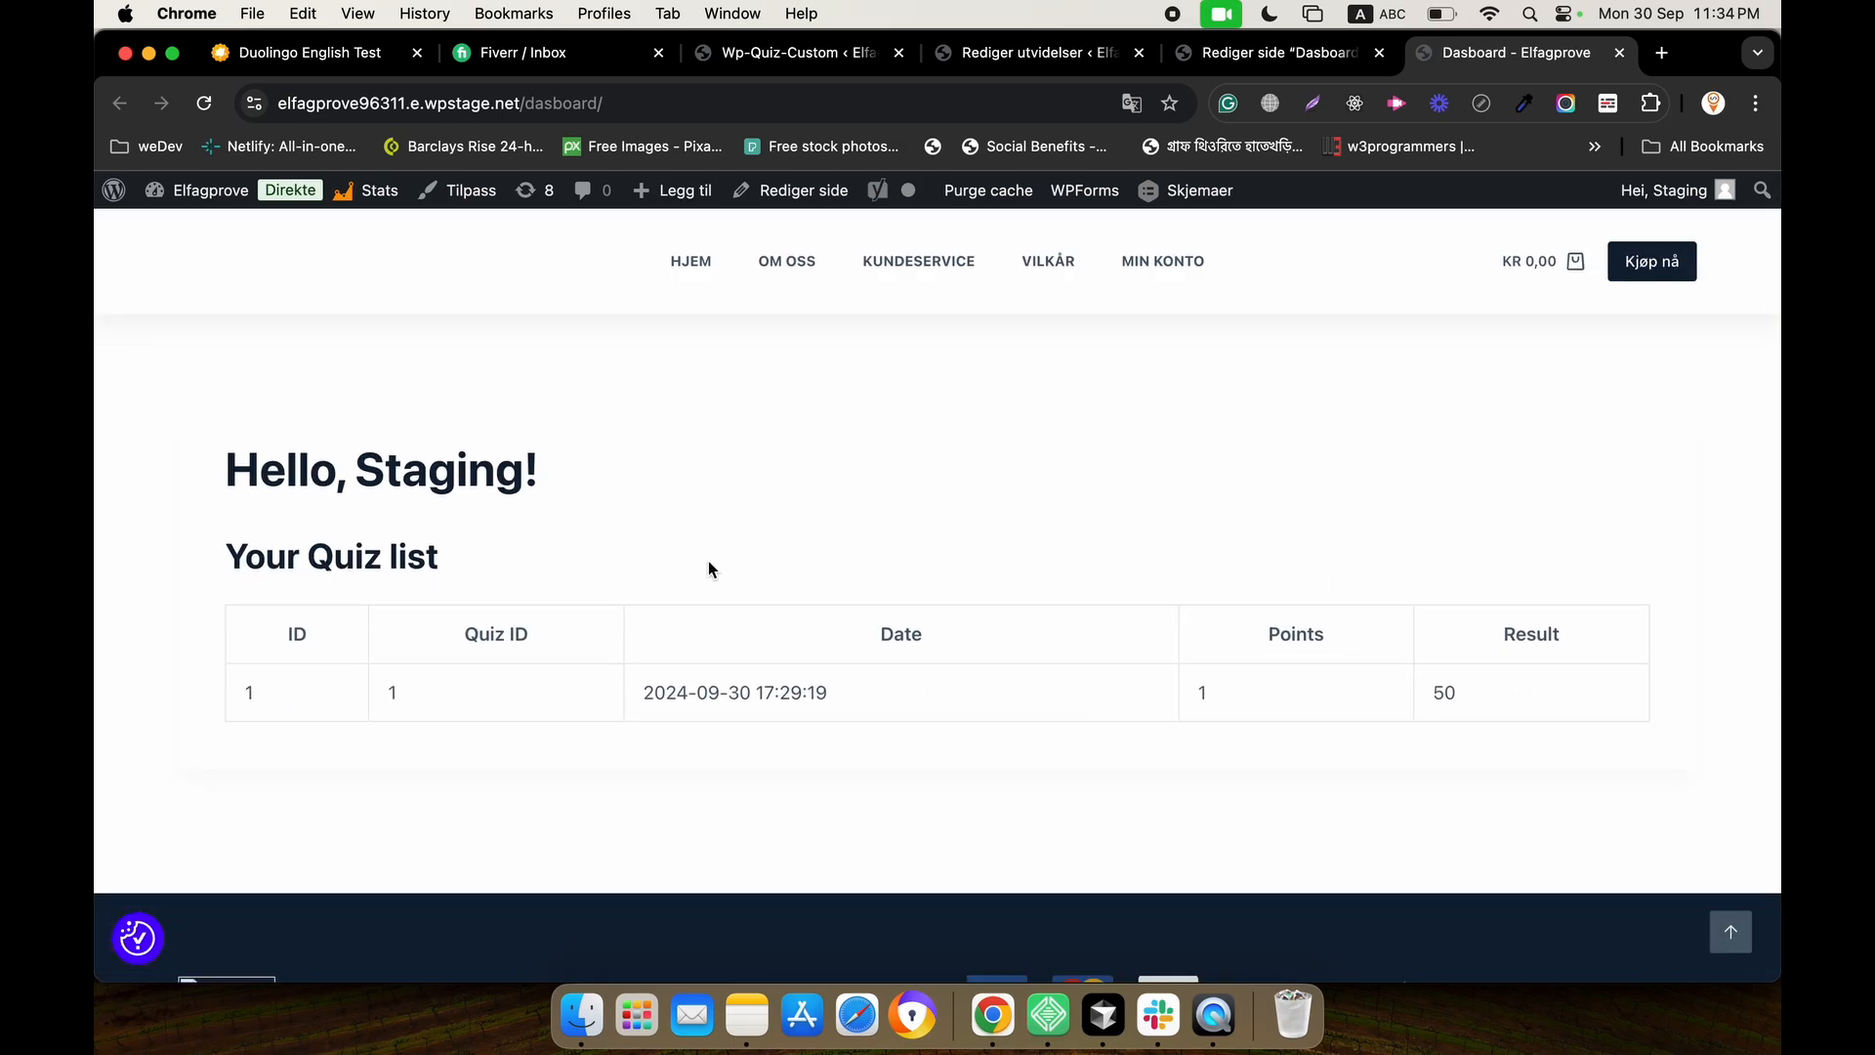
pyautogui.scroll(-1, 692, 613)
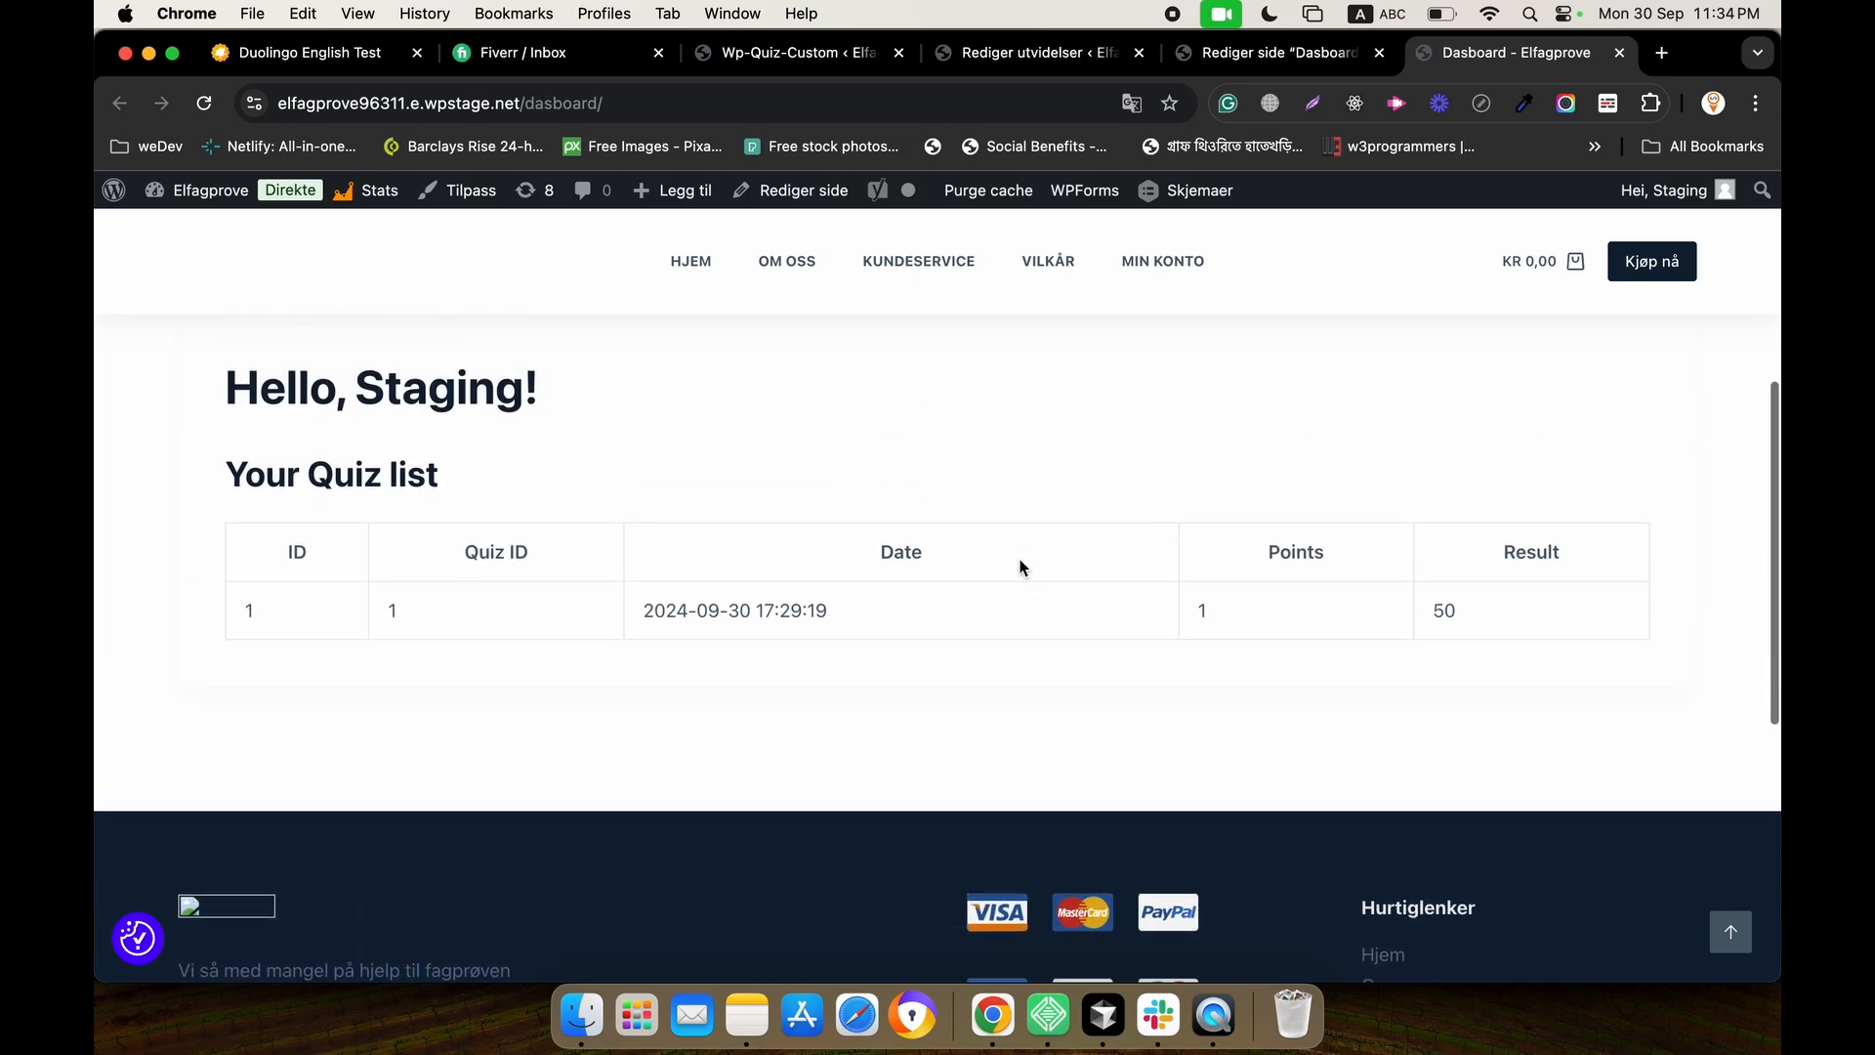
pyautogui.scroll(-10, 1018, 566)
pyautogui.scroll(15, 1018, 566)
# Leave the Dasboard page editor, discarding unsaved changes, and look over the list of all WordPress pages.
pyautogui.click(1273, 56)
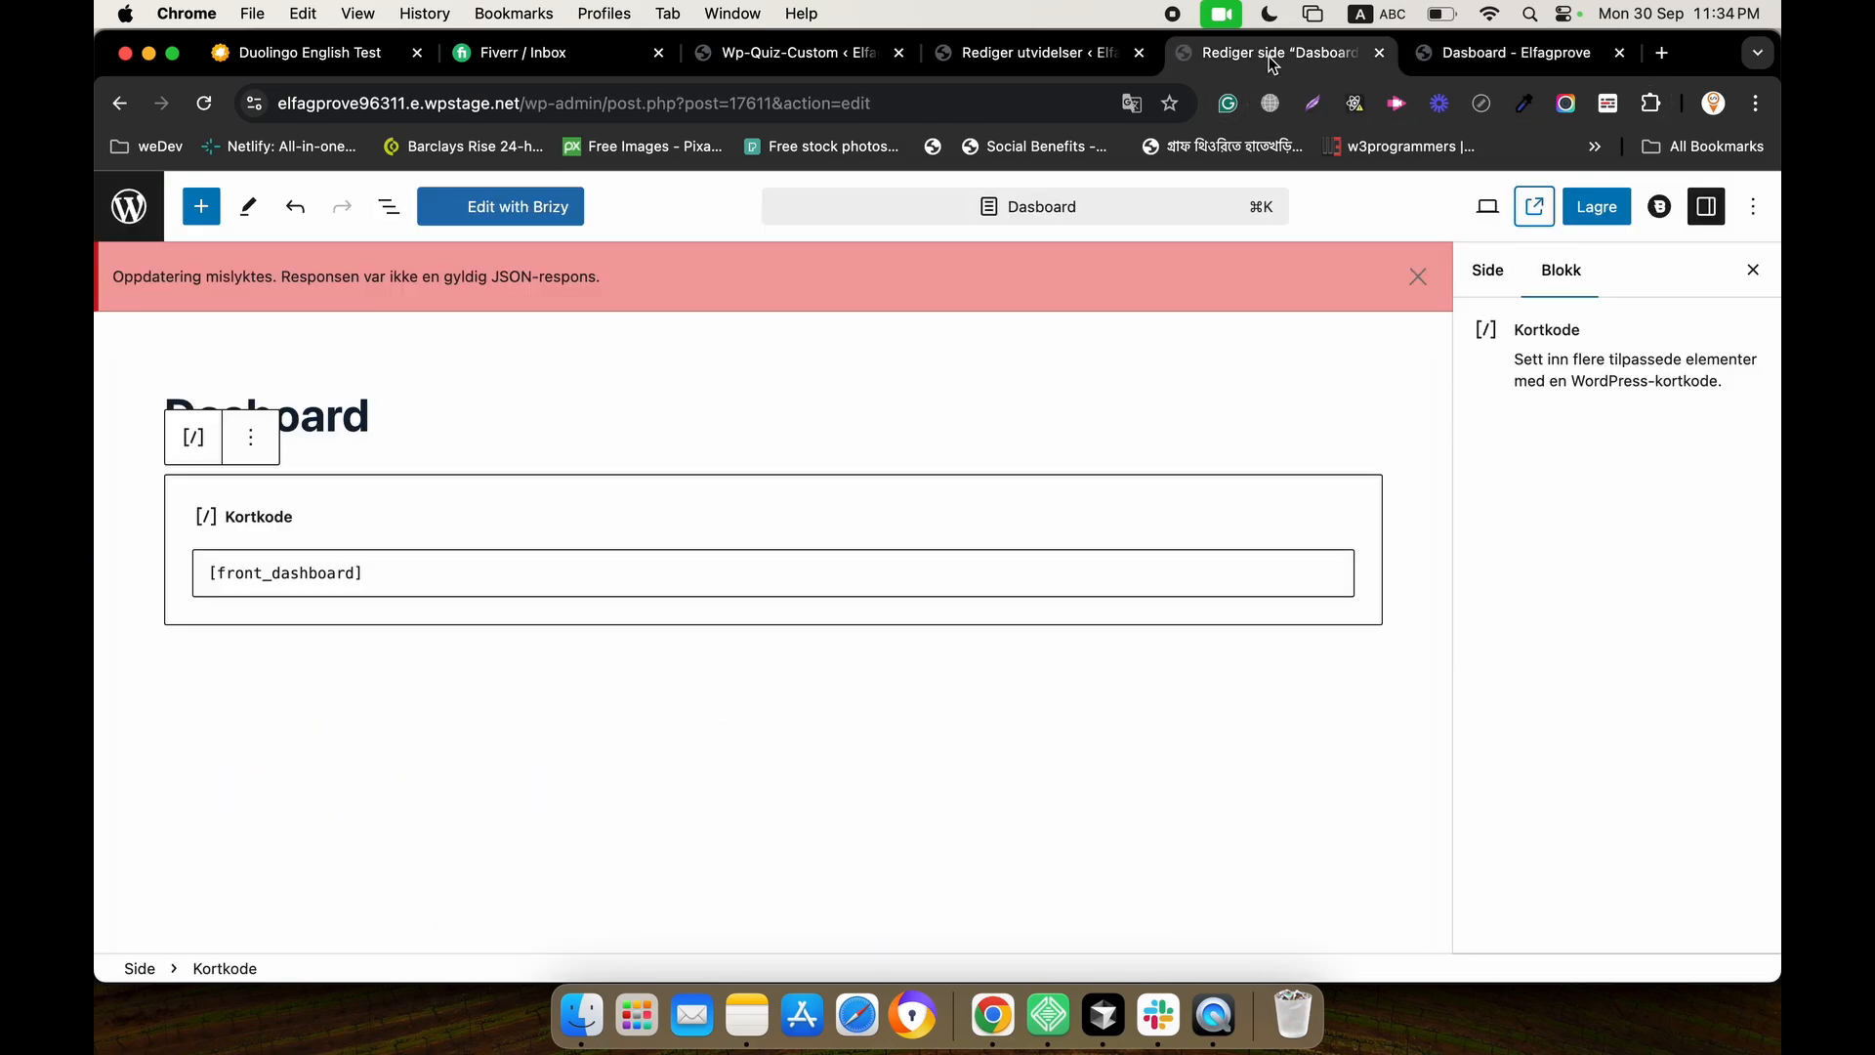
pyautogui.click(110, 234)
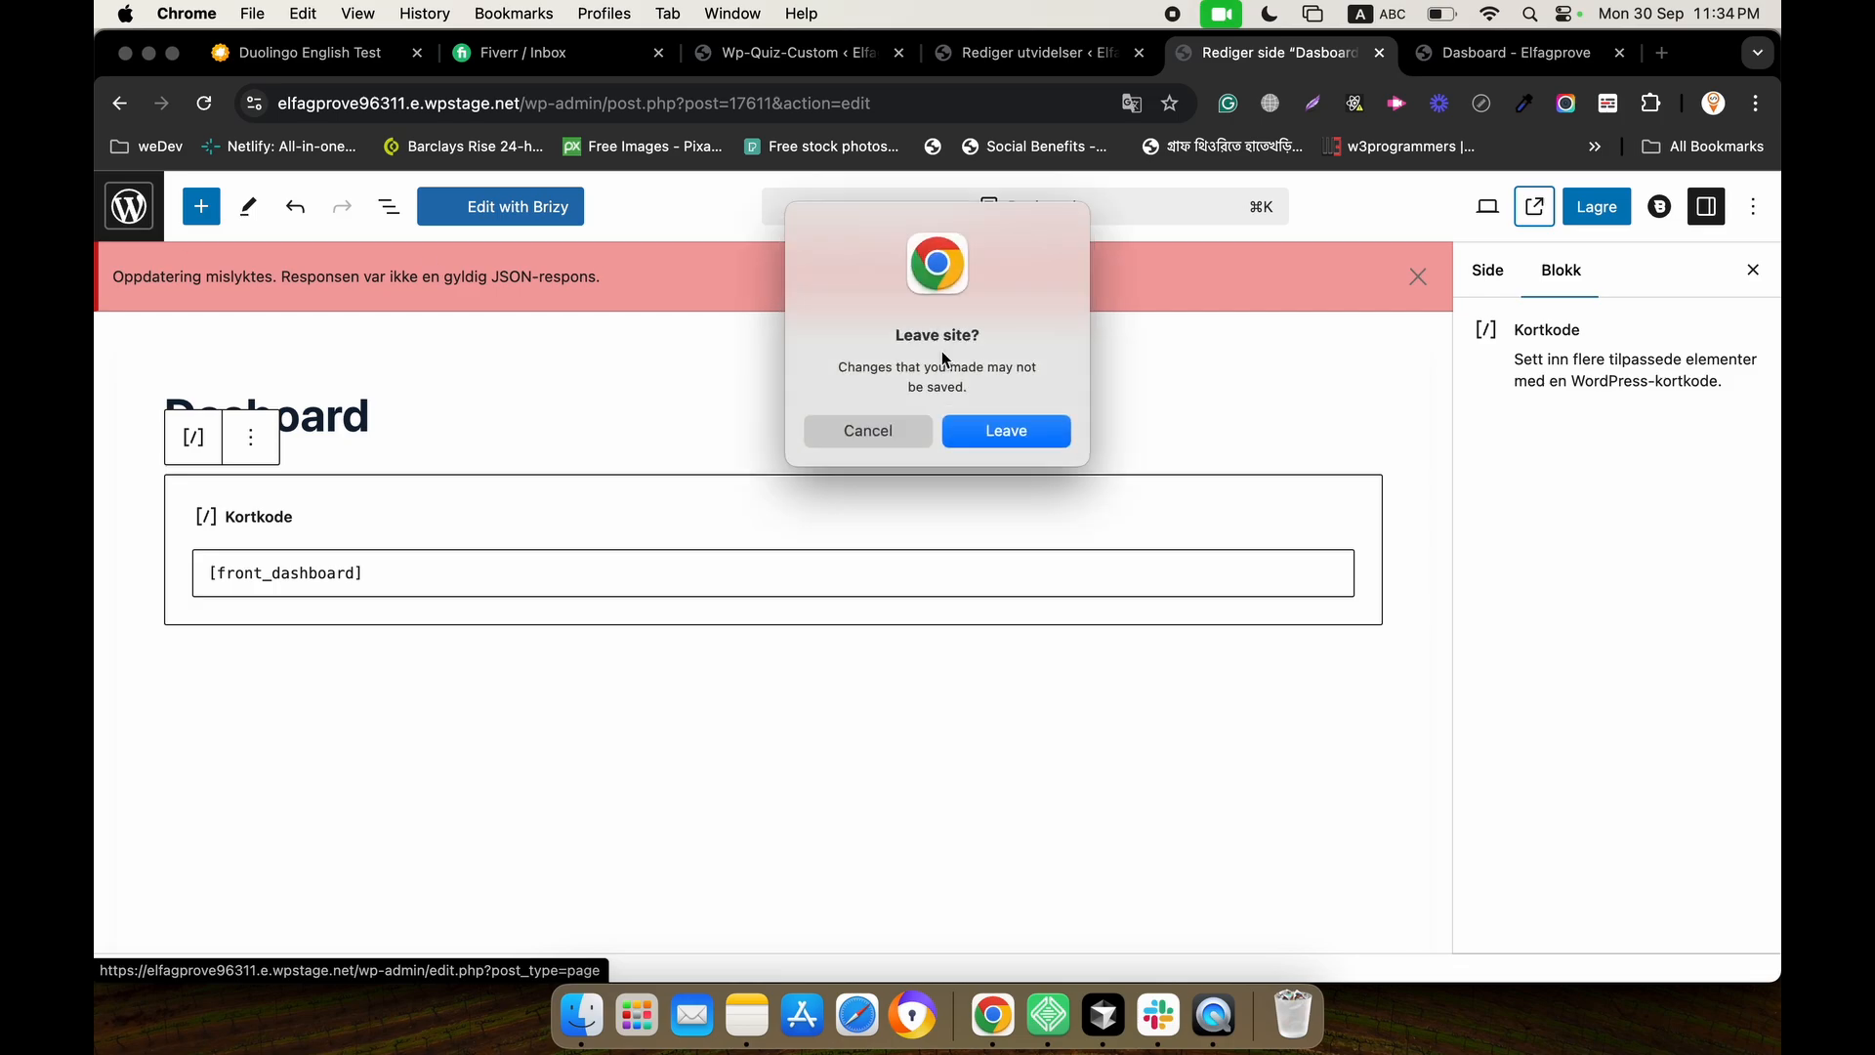
pyautogui.click(994, 440)
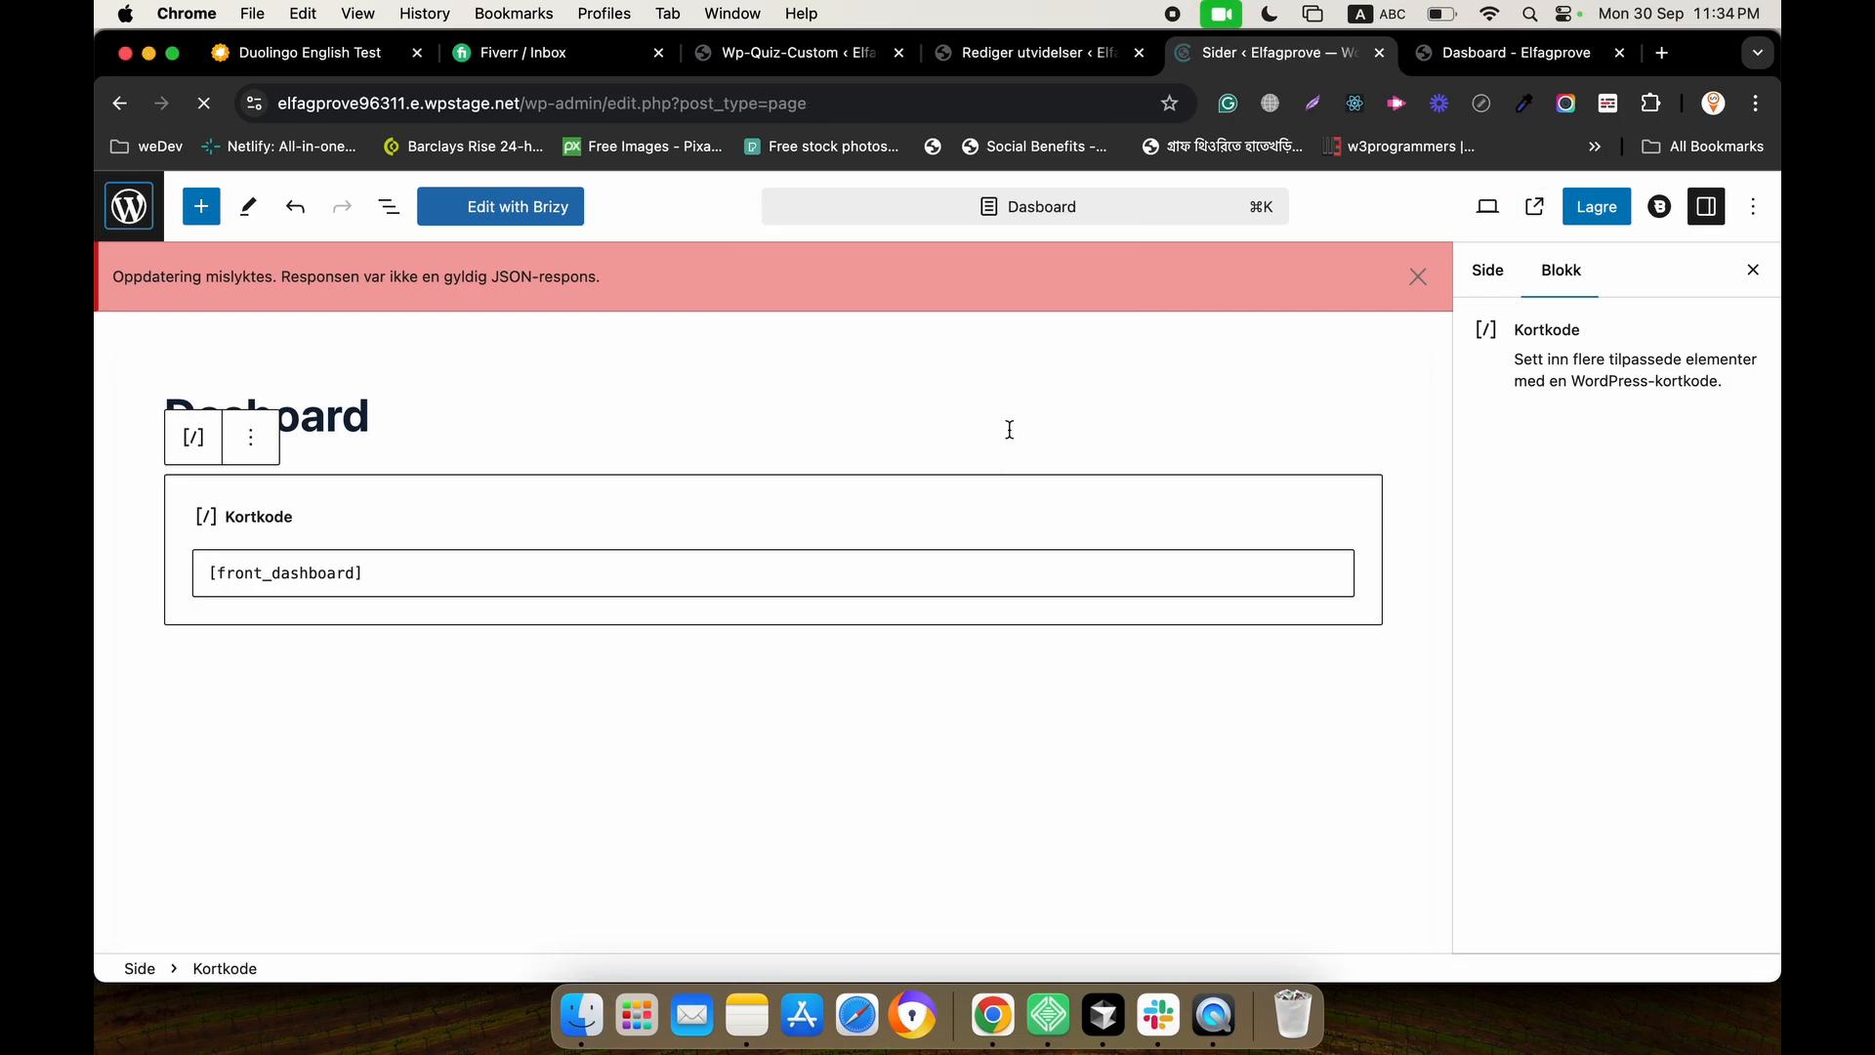
pyautogui.scroll(-7, 1035, 527)
pyautogui.scroll(7, 1020, 556)
pyautogui.scroll(-1, 1019, 561)
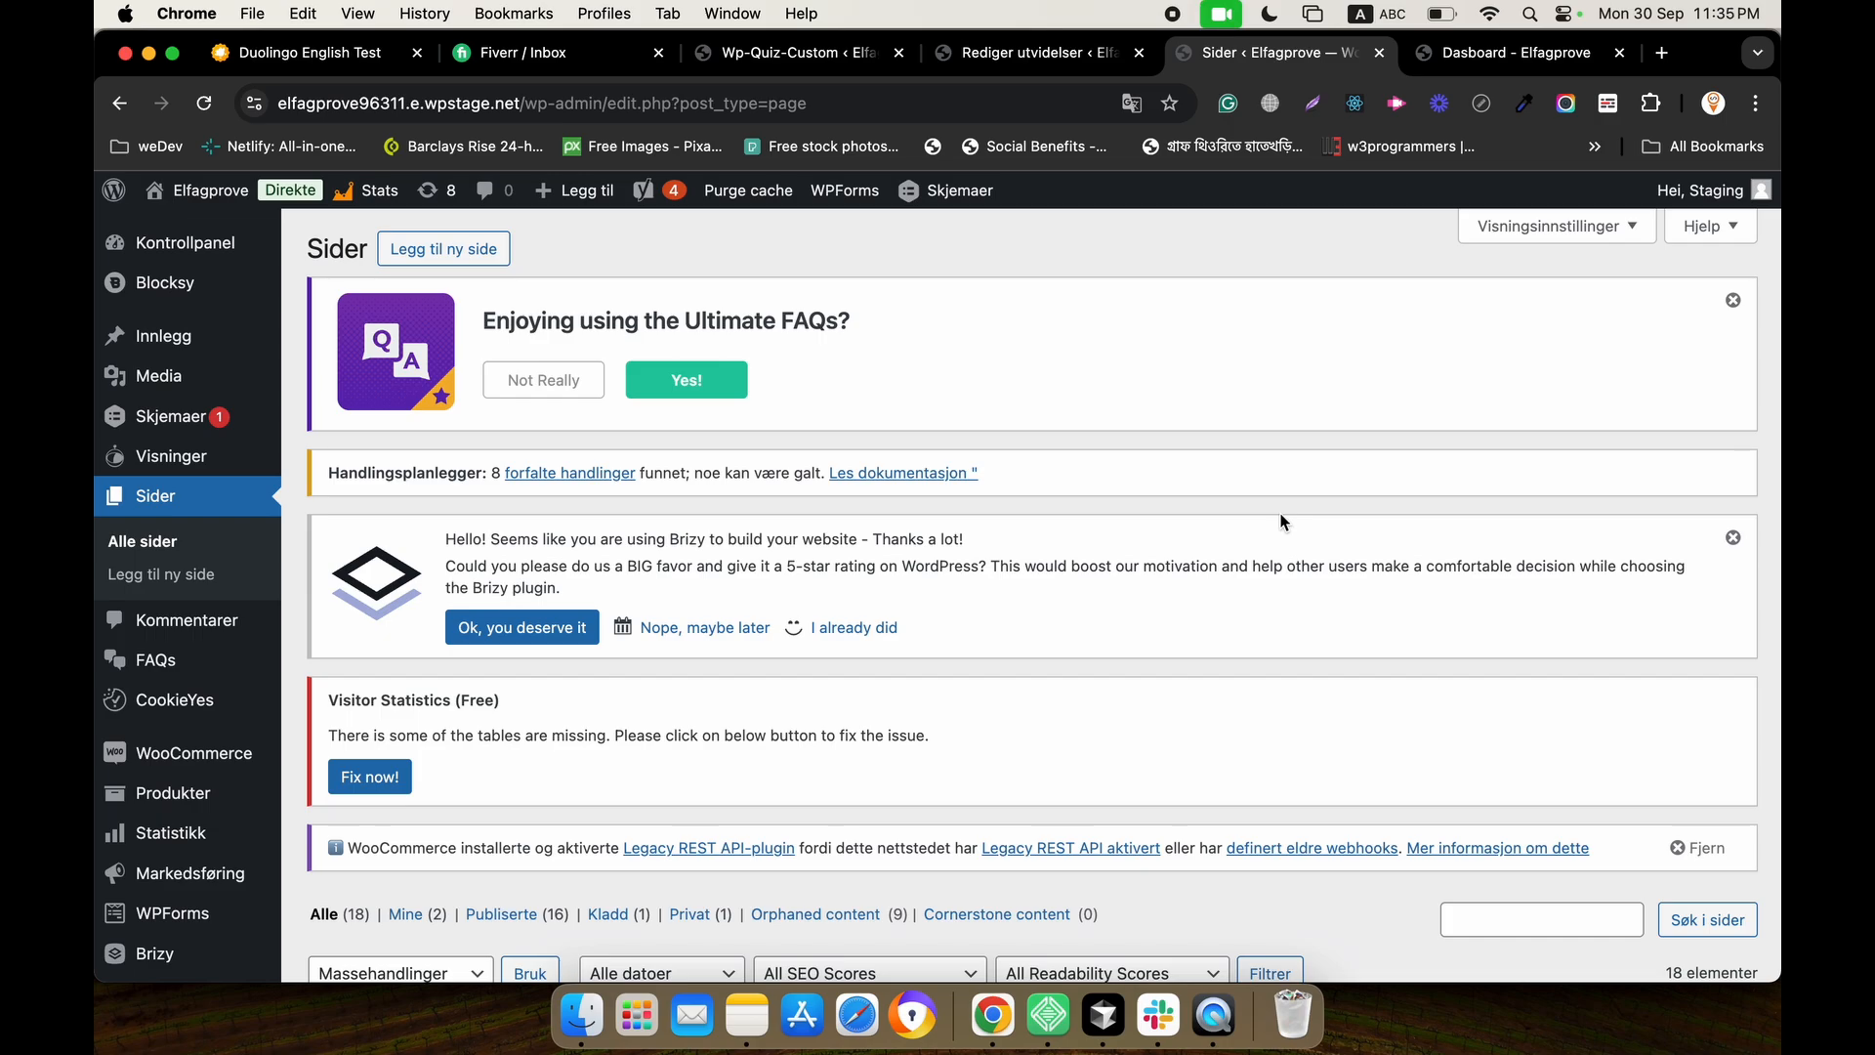
pyautogui.click(1213, 1016)
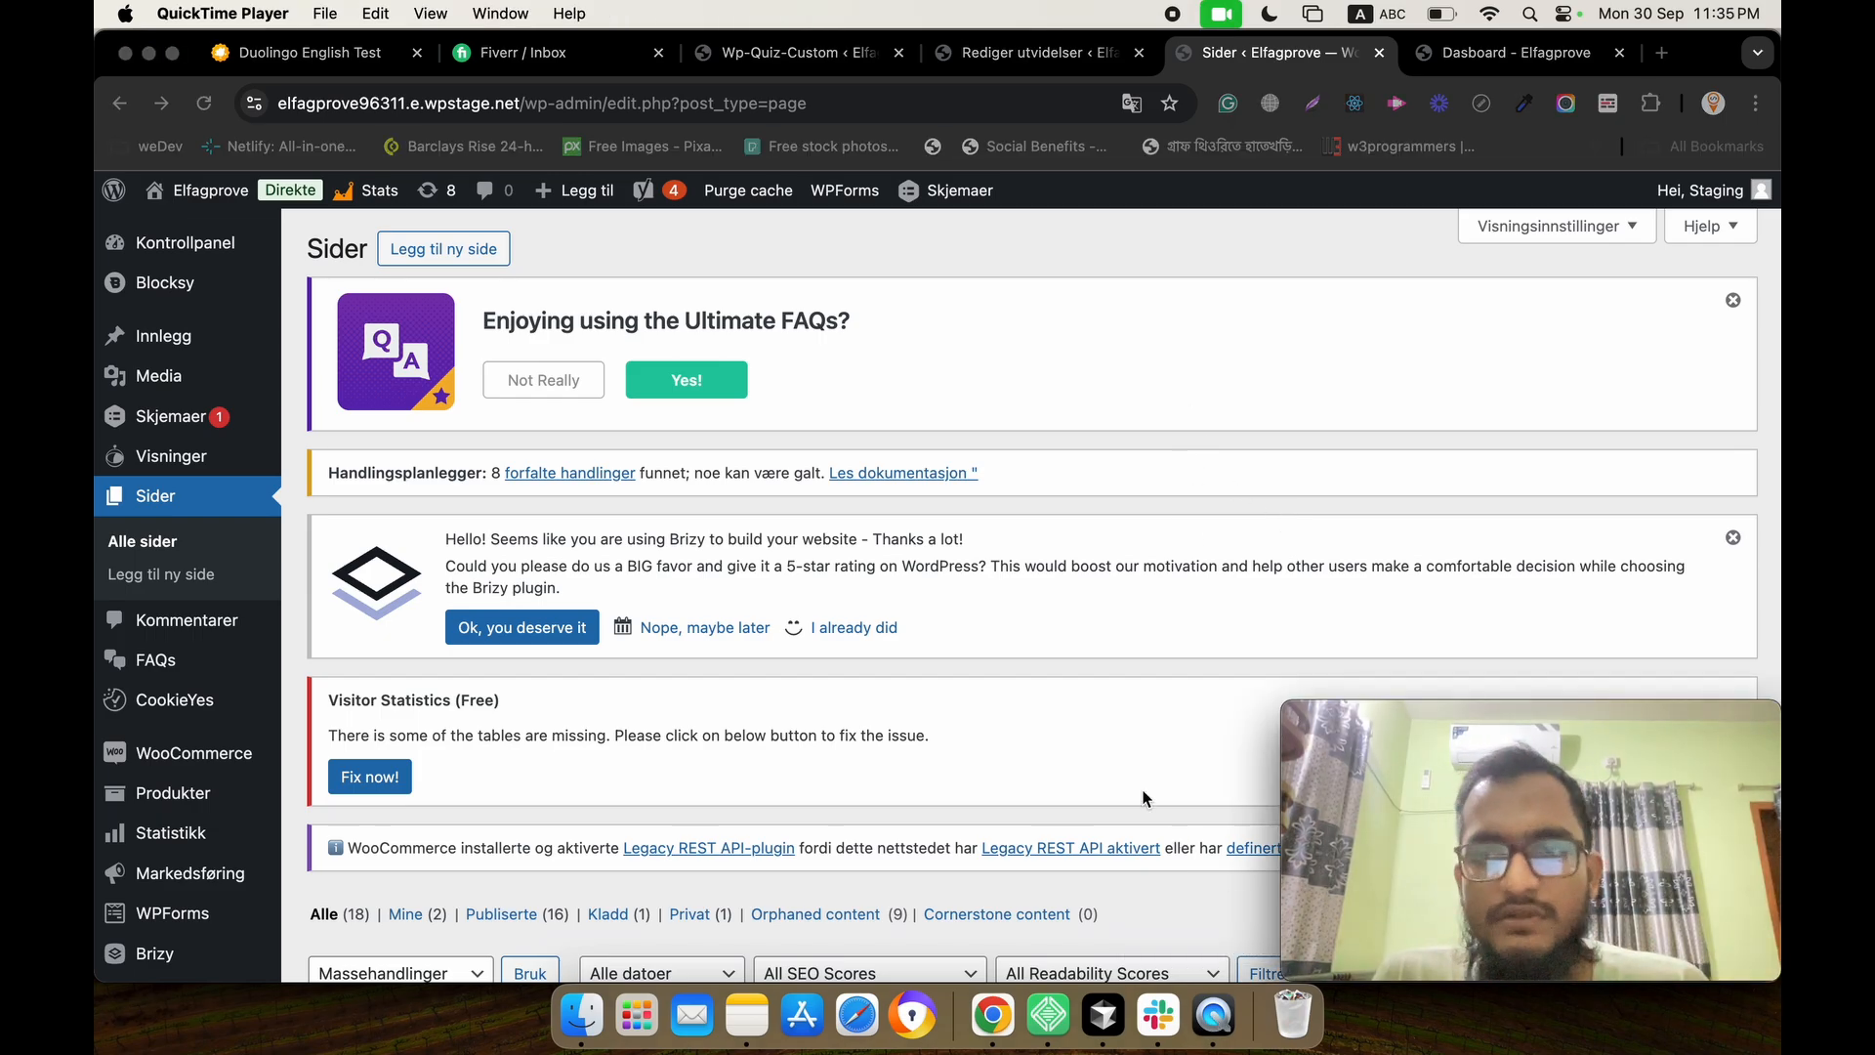